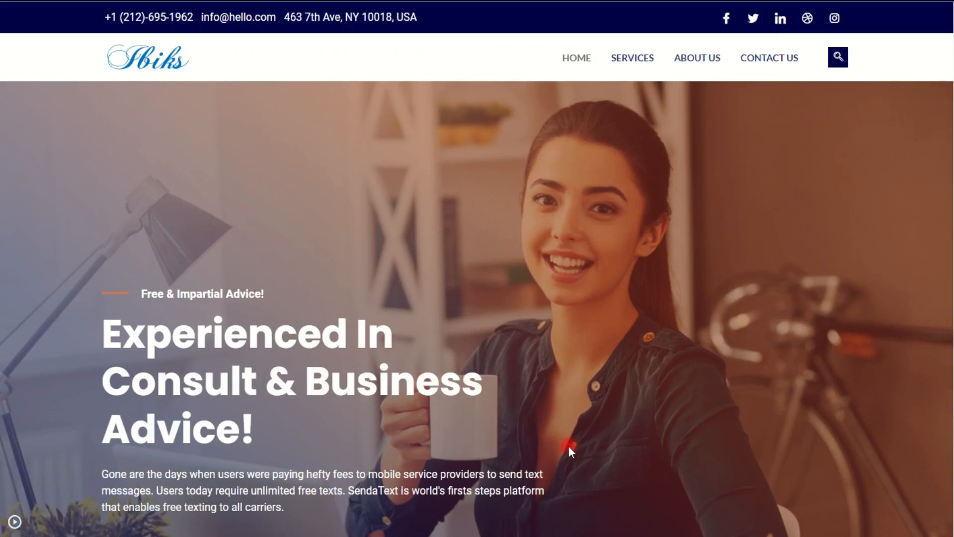
Step: Scroll through the Ibiks home page to the bottom and back to the top
scroll(829, 216, down, 2)
scroll(829, 211, down, 8)
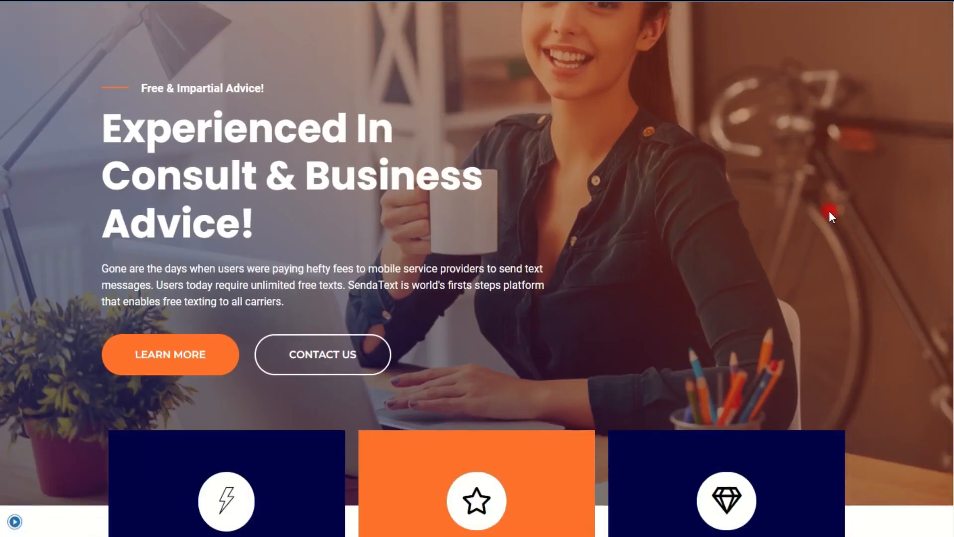
scroll(829, 209, down, 10)
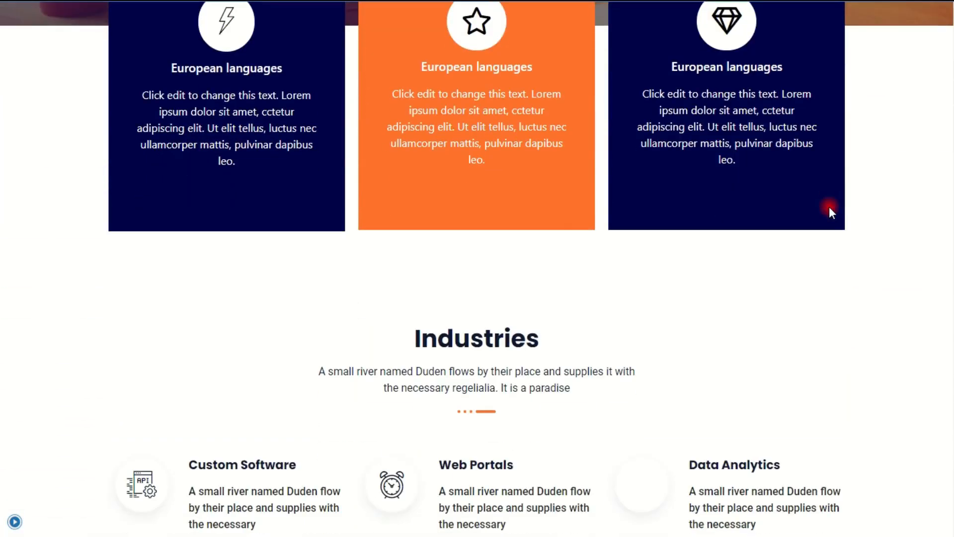
scroll(829, 211, down, 12)
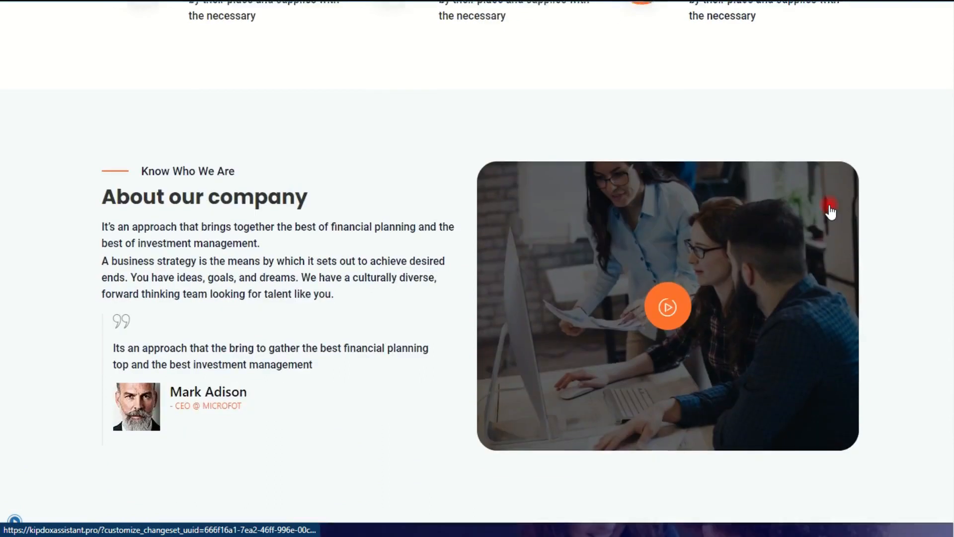
scroll(829, 212, down, 7)
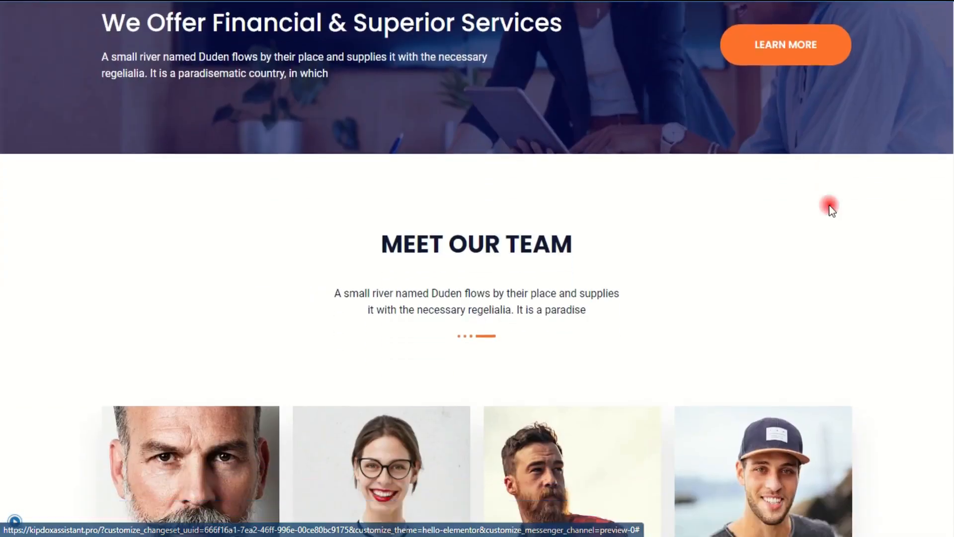
scroll(829, 206, down, 4)
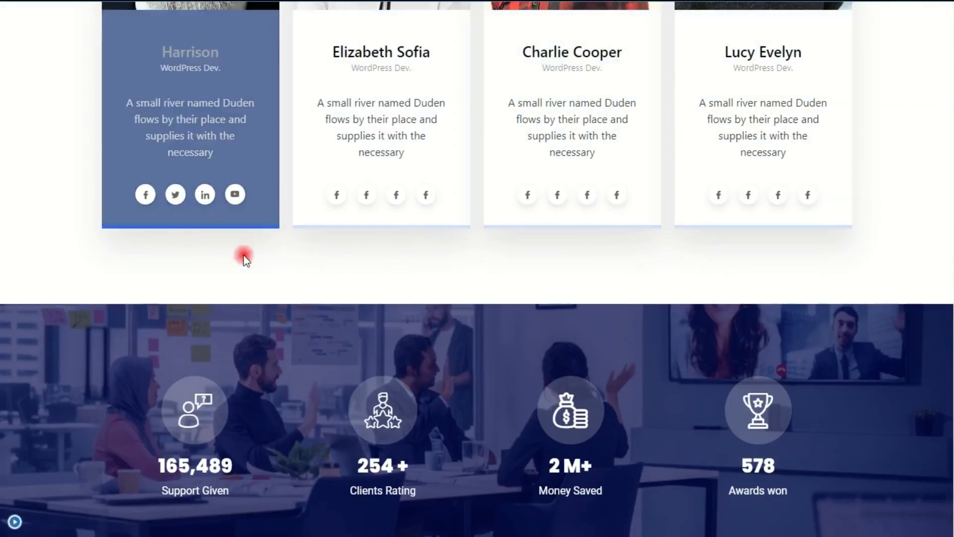
scroll(710, 261, down, 5)
scroll(711, 258, down, 11)
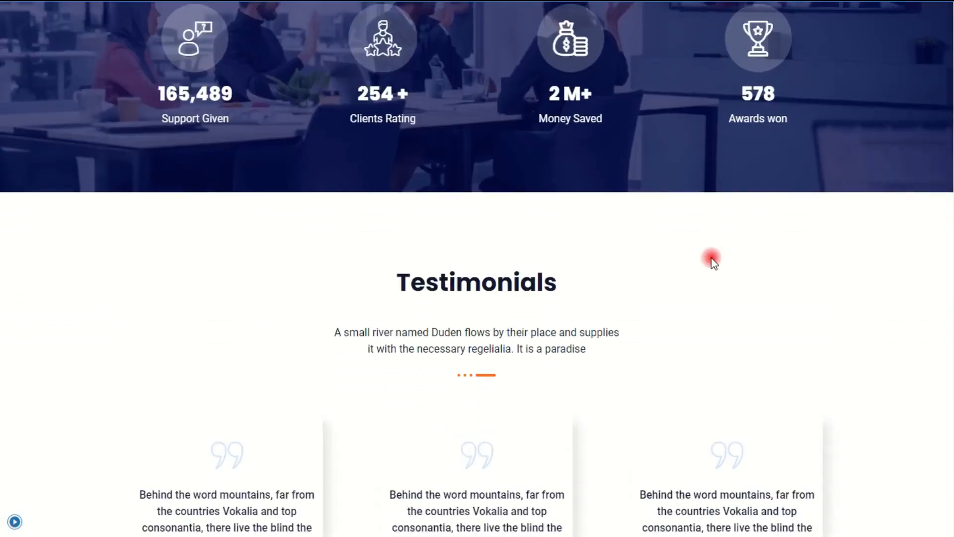
scroll(711, 258, down, 6)
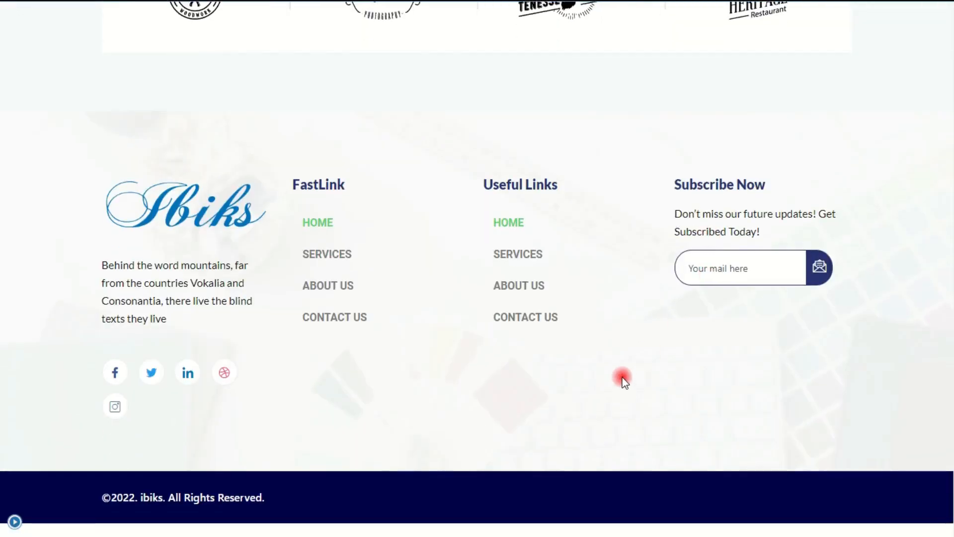
scroll(624, 383, up, 13)
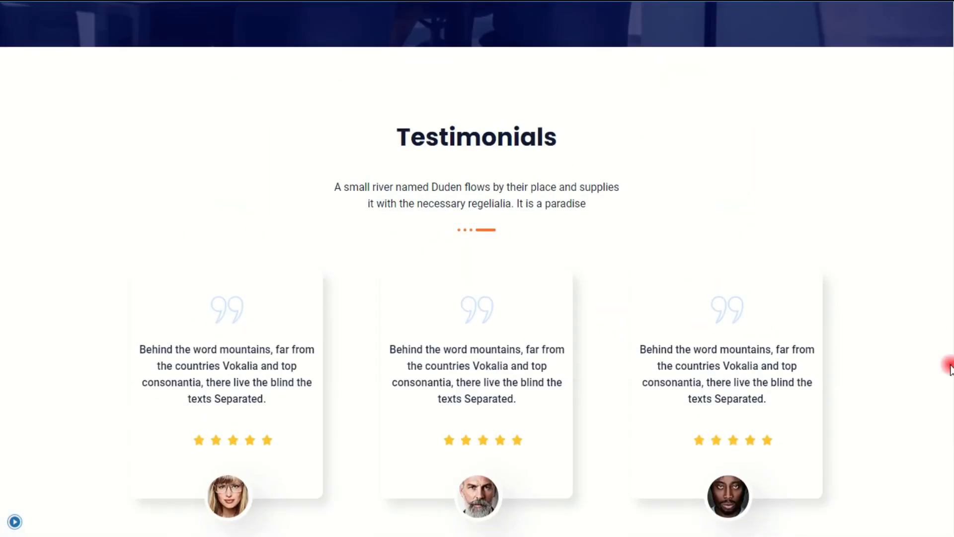
scroll(886, 373, up, 11)
scroll(477, 268, up, 11)
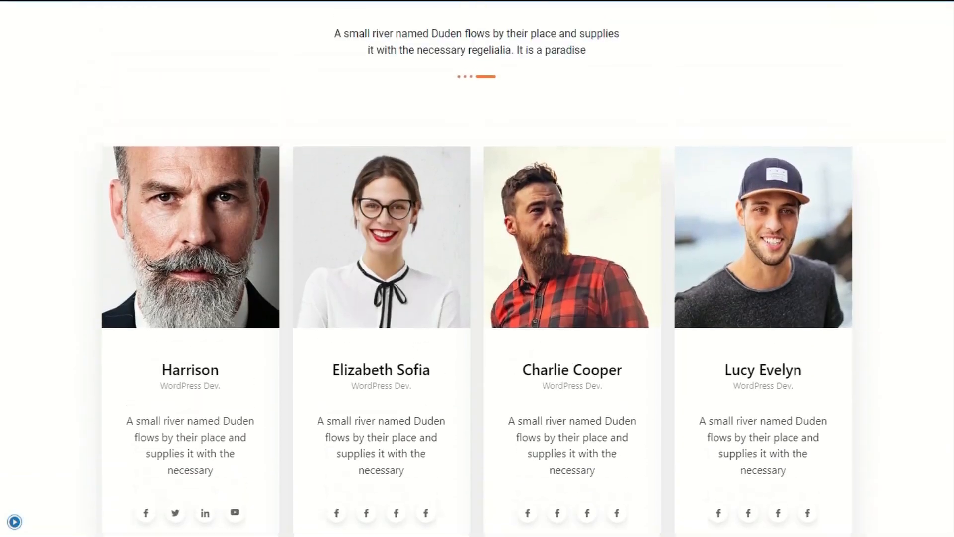
scroll(477, 268, up, 11)
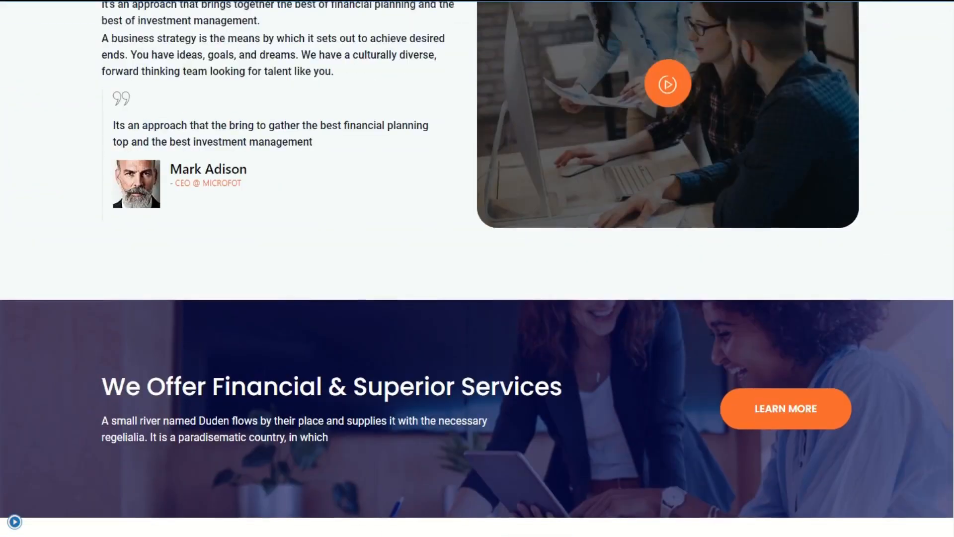
scroll(477, 268, up, 9)
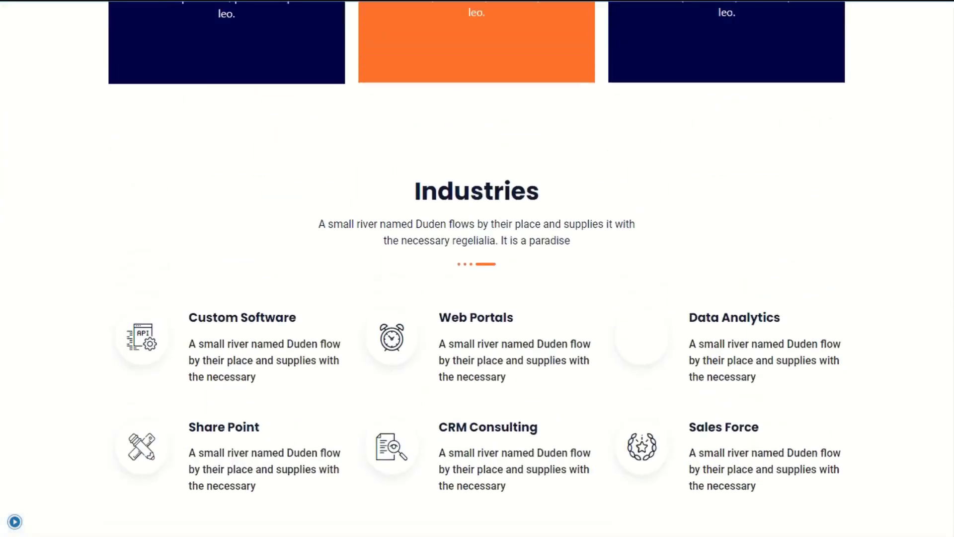
scroll(477, 268, up, 6)
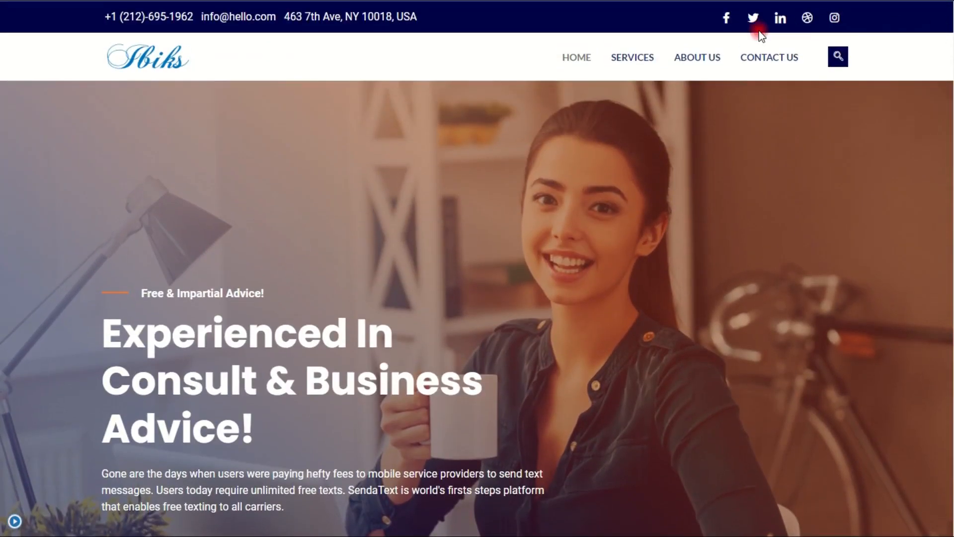
Step: Open the Our Services page from the SERVICES menu item and scroll down it
click(633, 58)
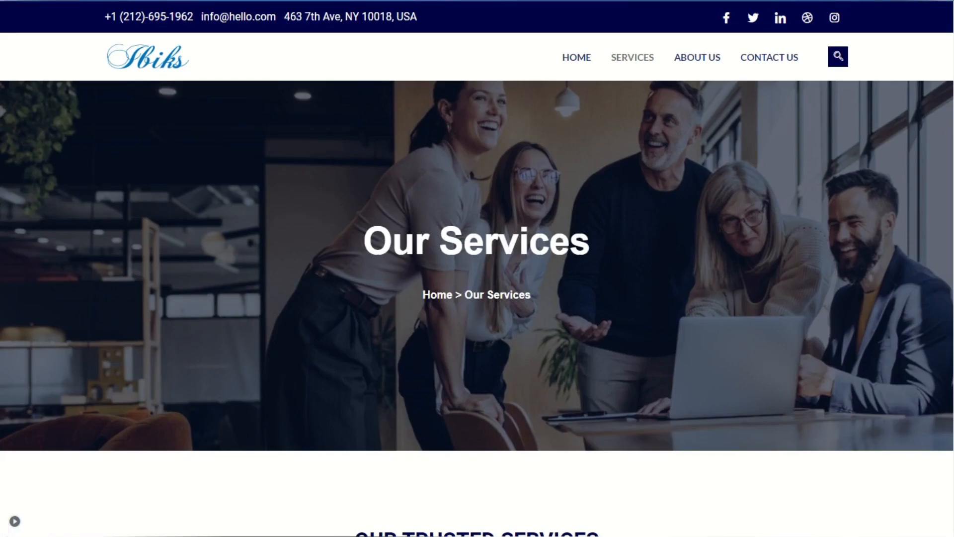
scroll(477, 269, down, 2)
scroll(477, 269, down, 3)
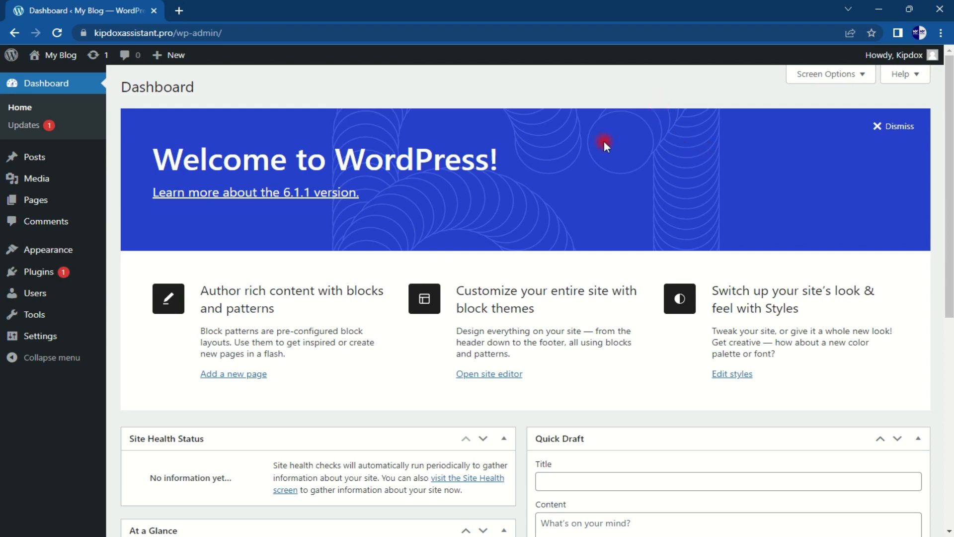
Step: Scroll down the WordPress admin Dashboard past the Welcome panel
mouse_move(948, 124)
mouse_down()
mouse_move(950, 383)
mouse_move(950, 92)
mouse_up()
Step: Bulk-delete Akismet Anti-Spam and Hello Dolly from Installed Plugins and confirm the deletion
mouse_move(50, 277)
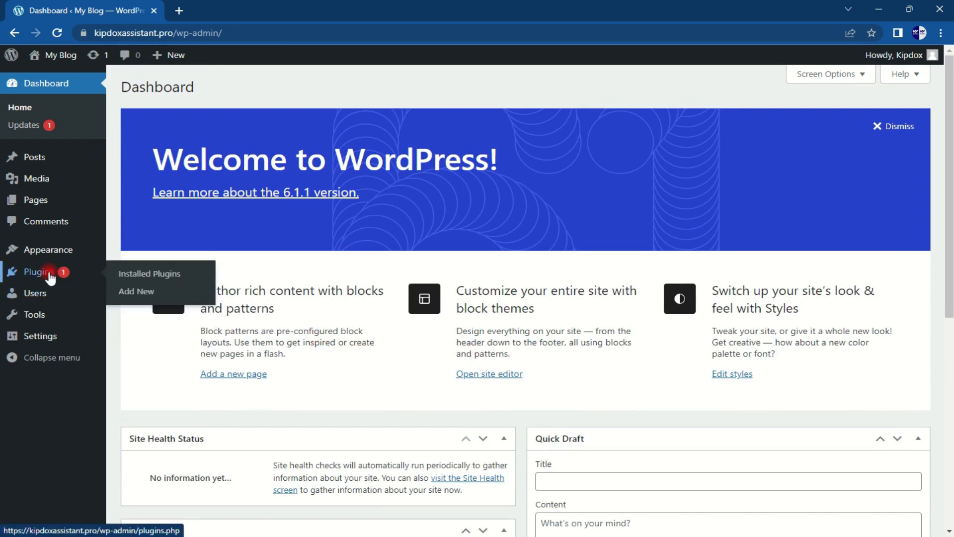
click(49, 278)
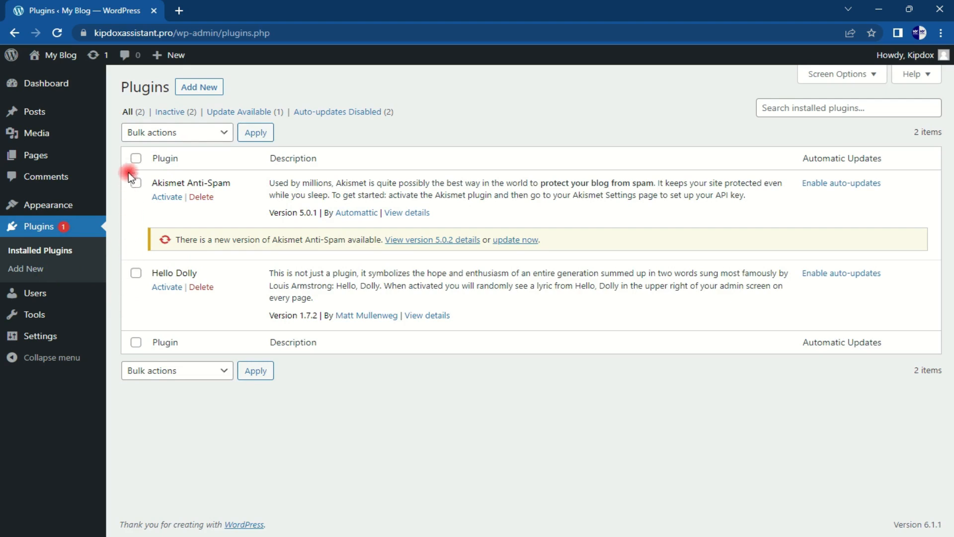
click(134, 159)
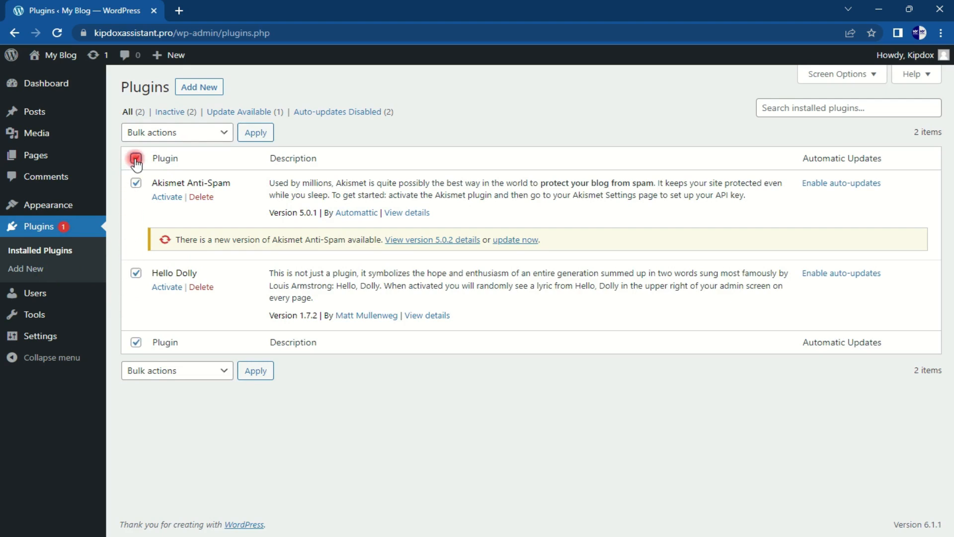
click(178, 134)
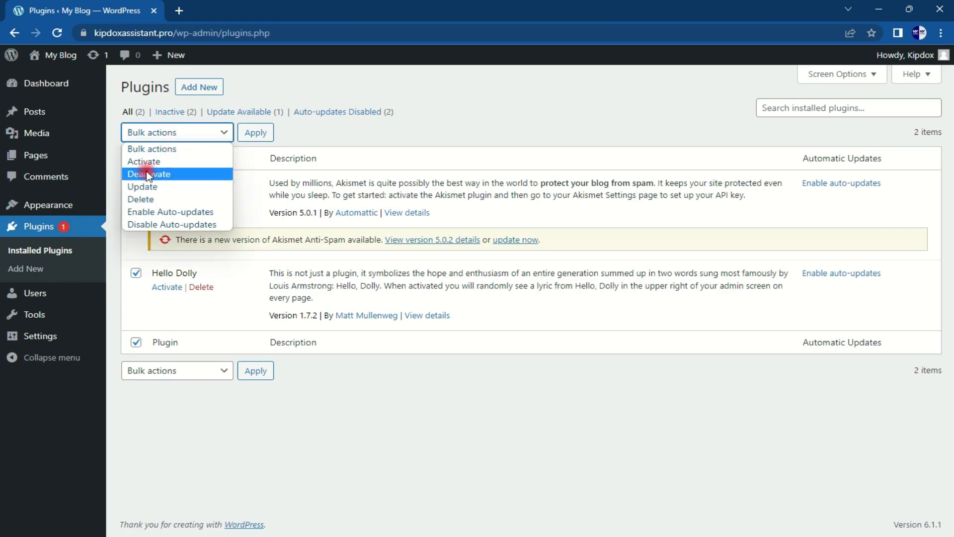
click(150, 200)
click(258, 134)
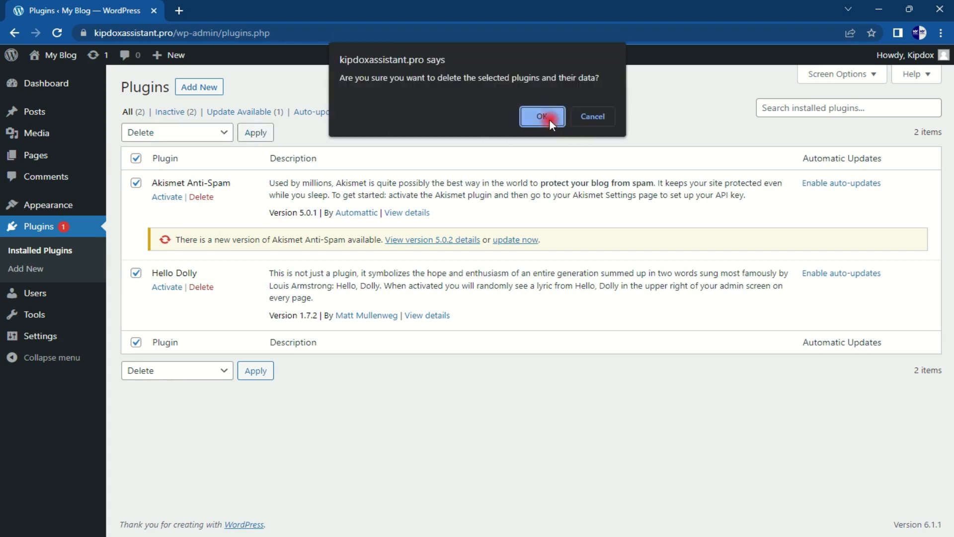
click(544, 118)
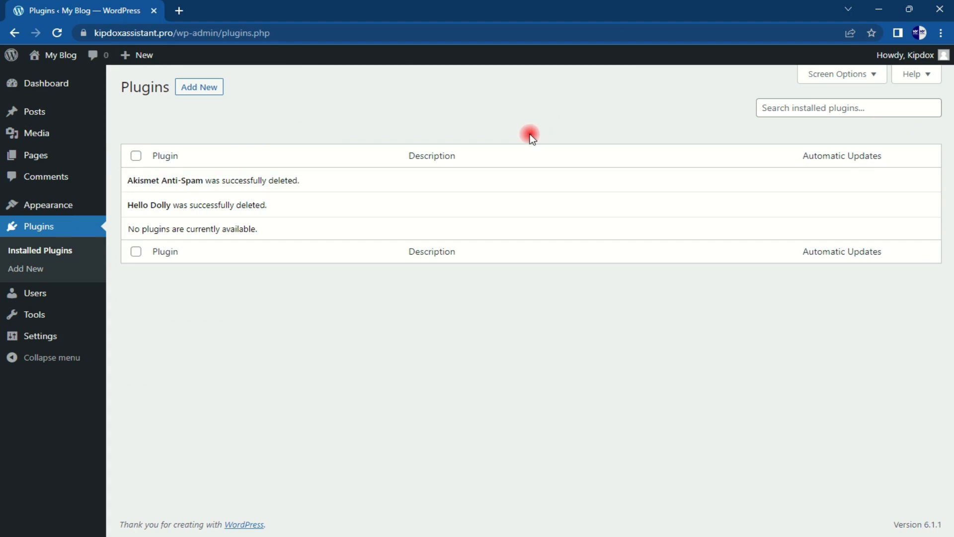
Step: Move the Privacy Policy and Sample Page pages to the trash
click(46, 156)
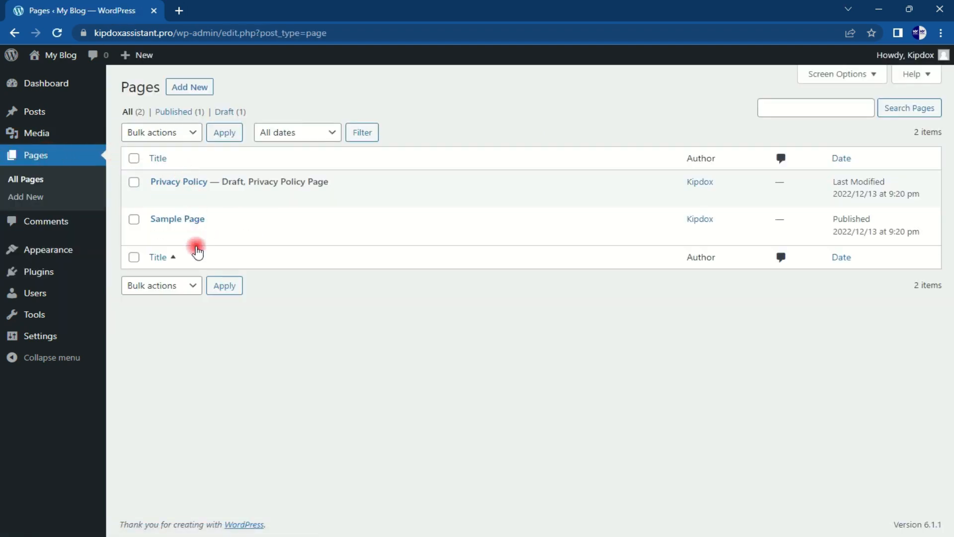
click(134, 159)
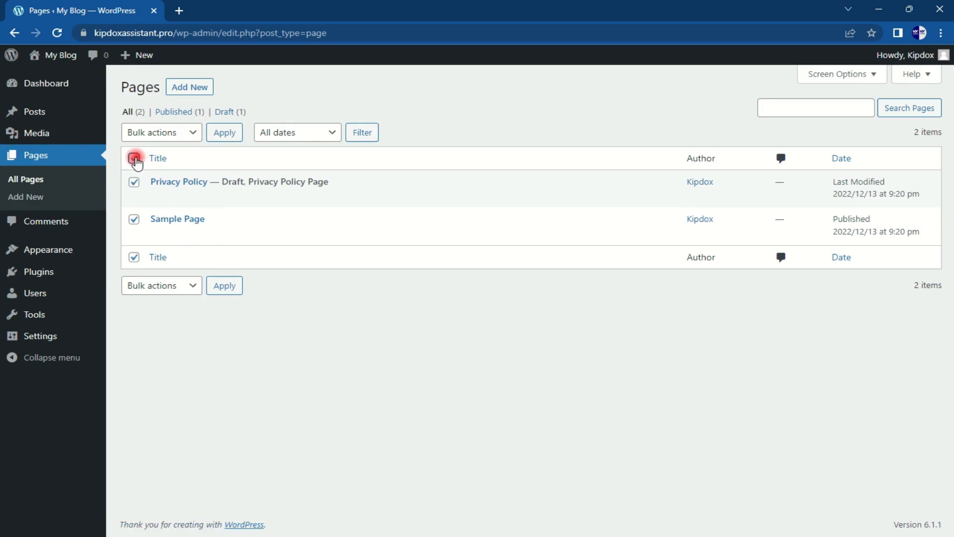
click(181, 133)
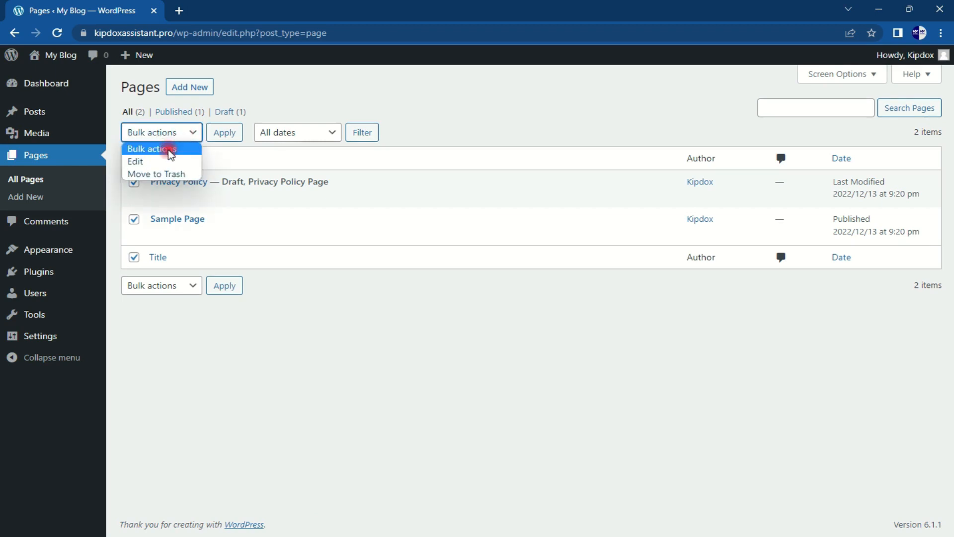
click(170, 174)
click(225, 139)
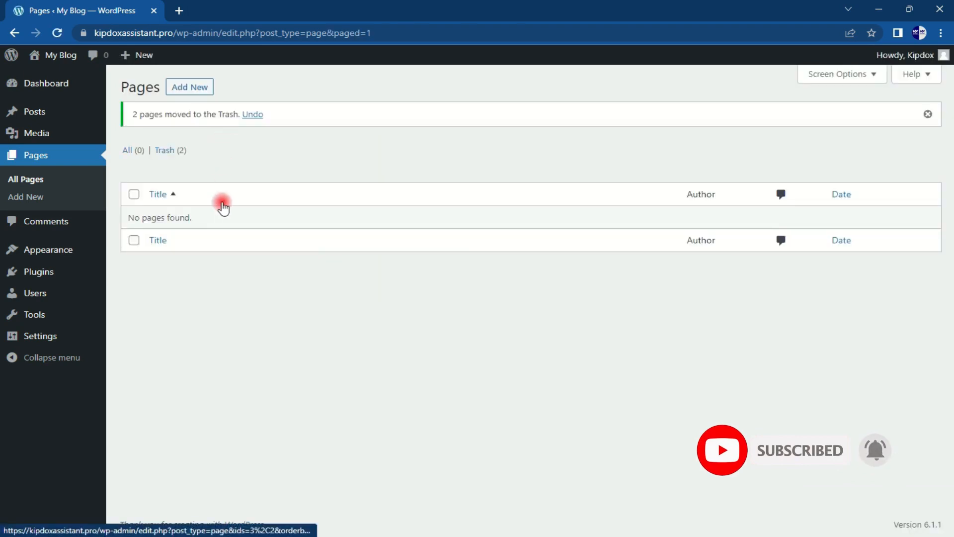
Step: Permanently delete both pages from the Pages trash
click(166, 153)
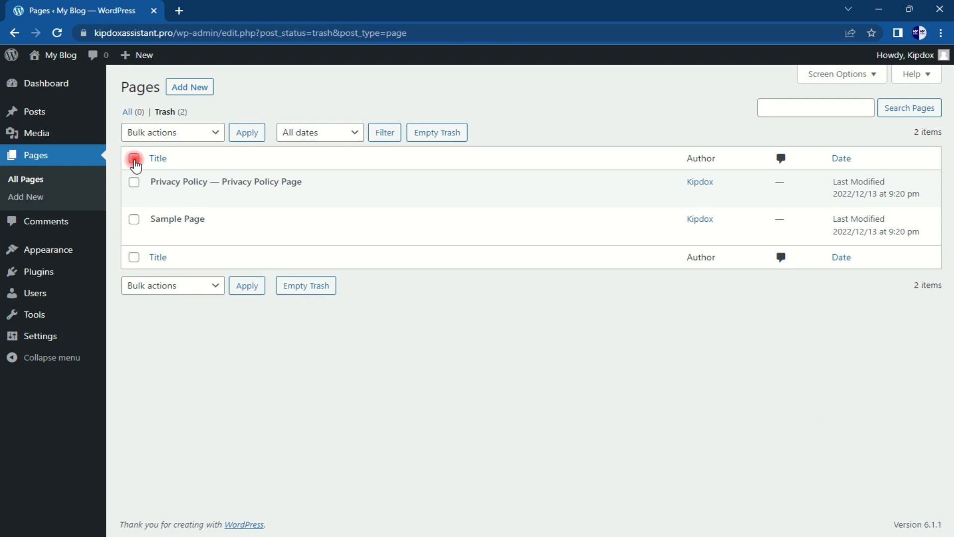
click(134, 159)
click(200, 134)
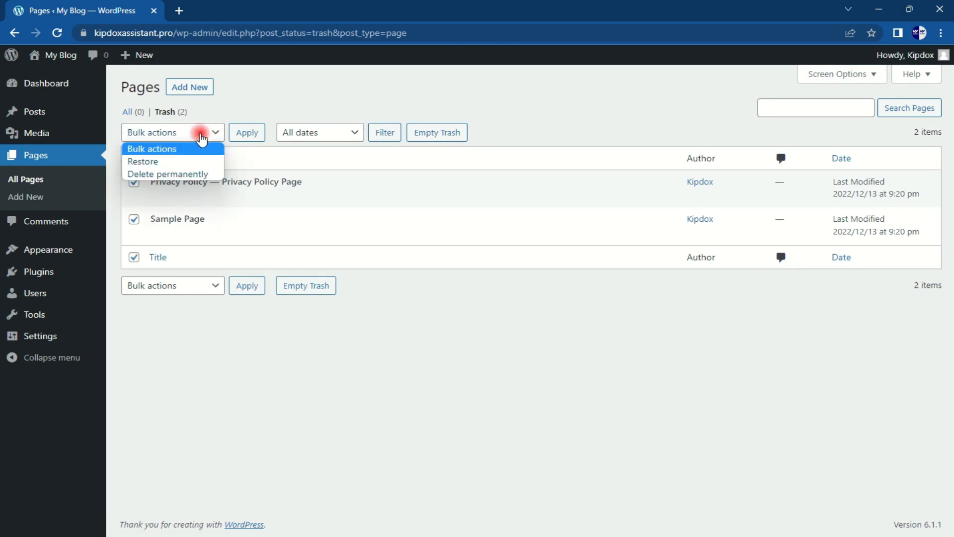
click(185, 175)
click(241, 135)
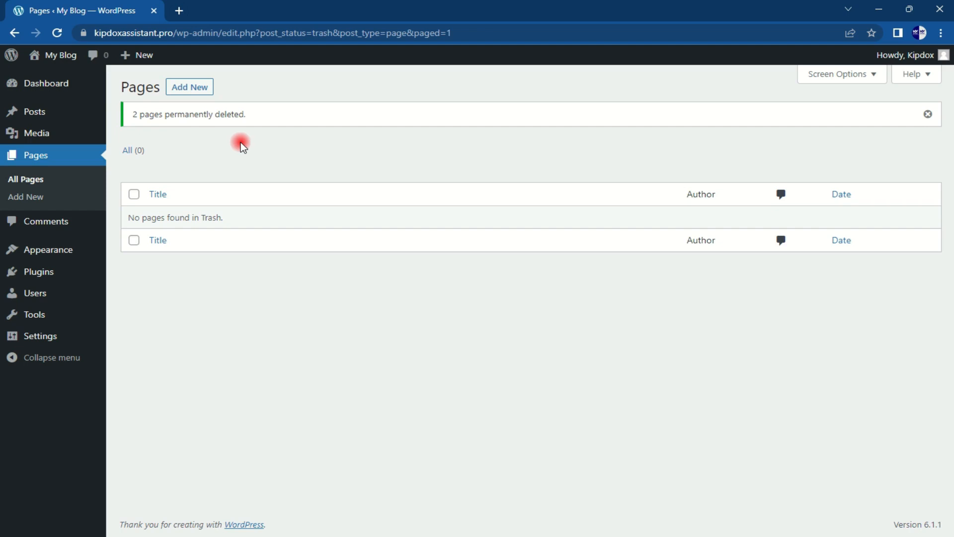
Step: Move the Hello world! post to the trash
click(56, 116)
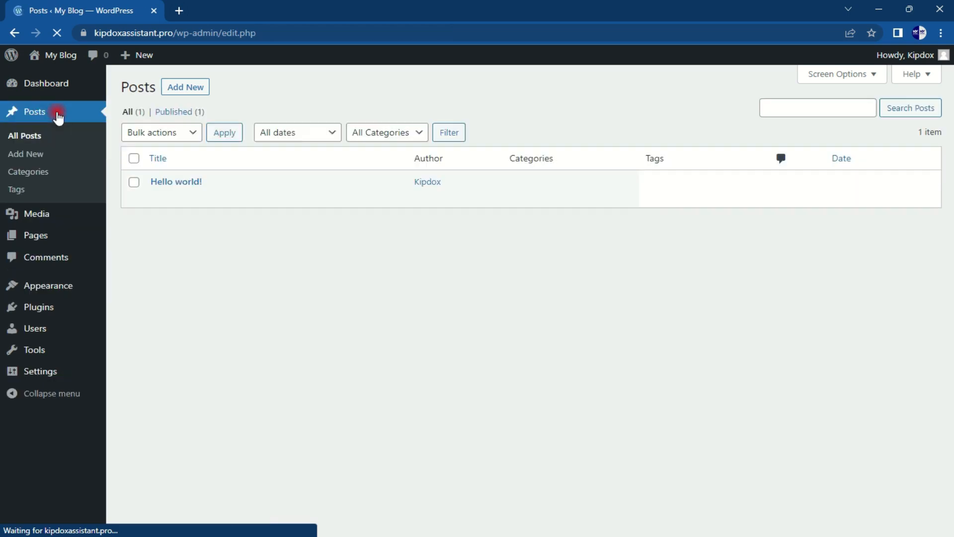
mouse_move(132, 187)
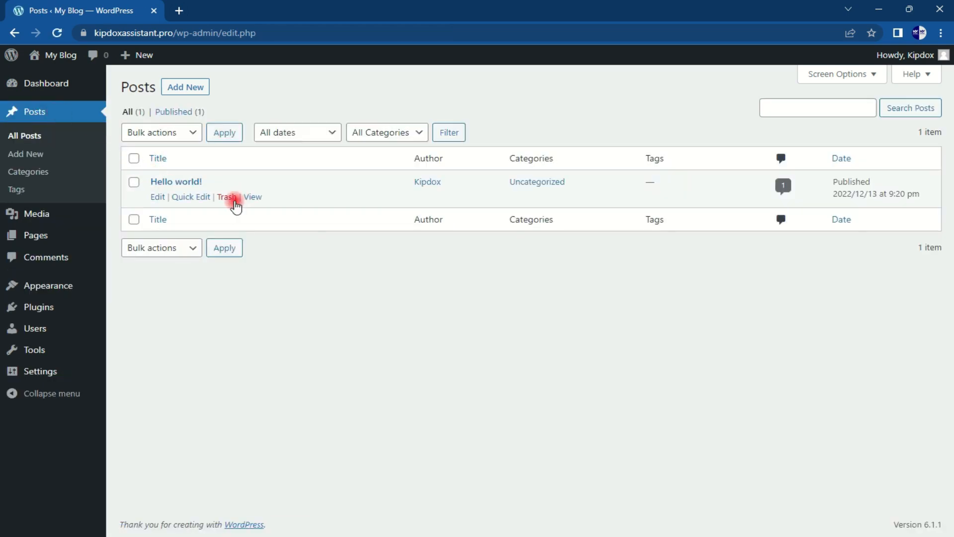
click(227, 198)
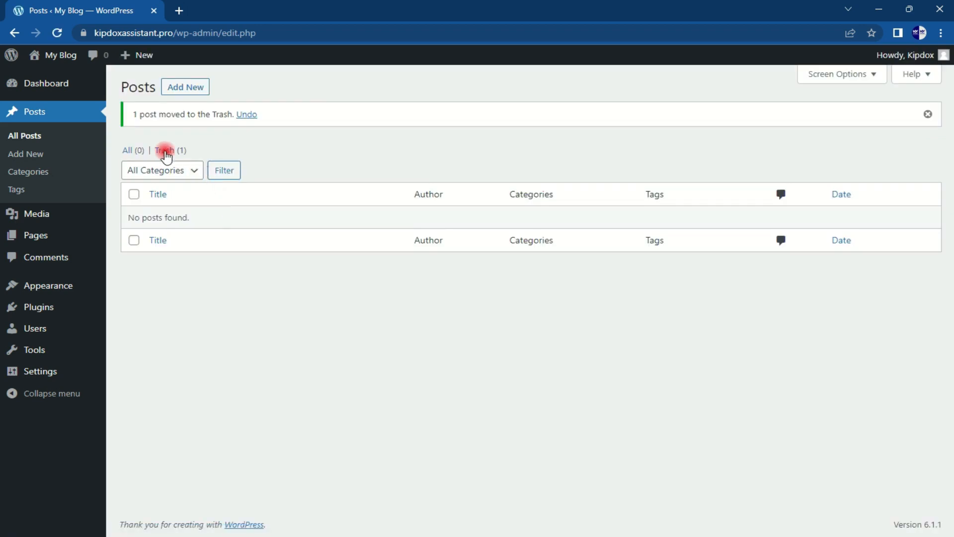
Step: Permanently delete Hello world! from the Posts trash
click(165, 151)
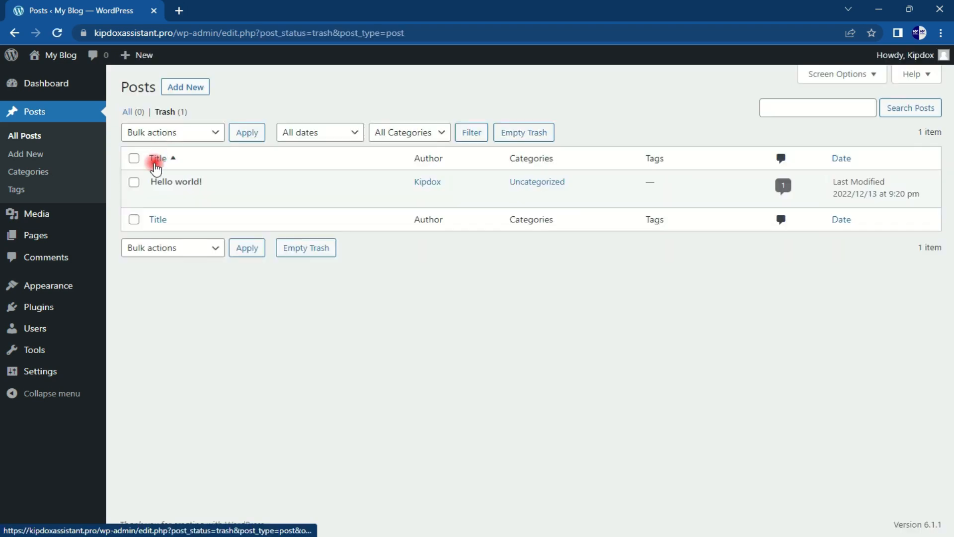
click(135, 182)
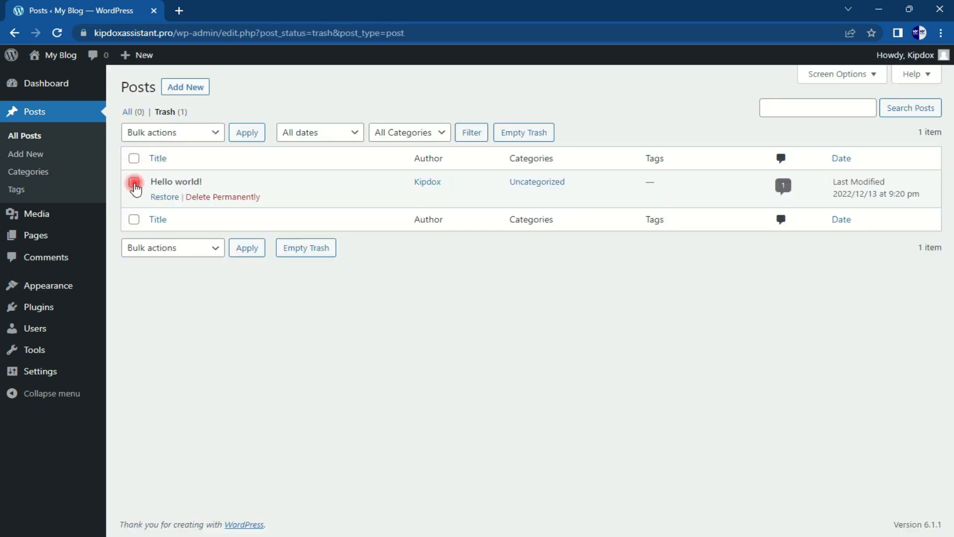
click(229, 198)
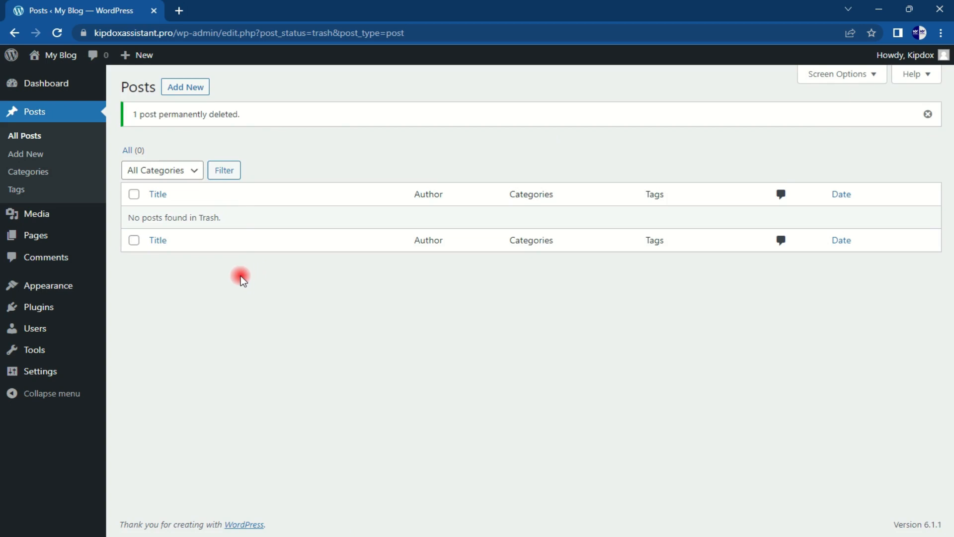
mouse_move(52, 375)
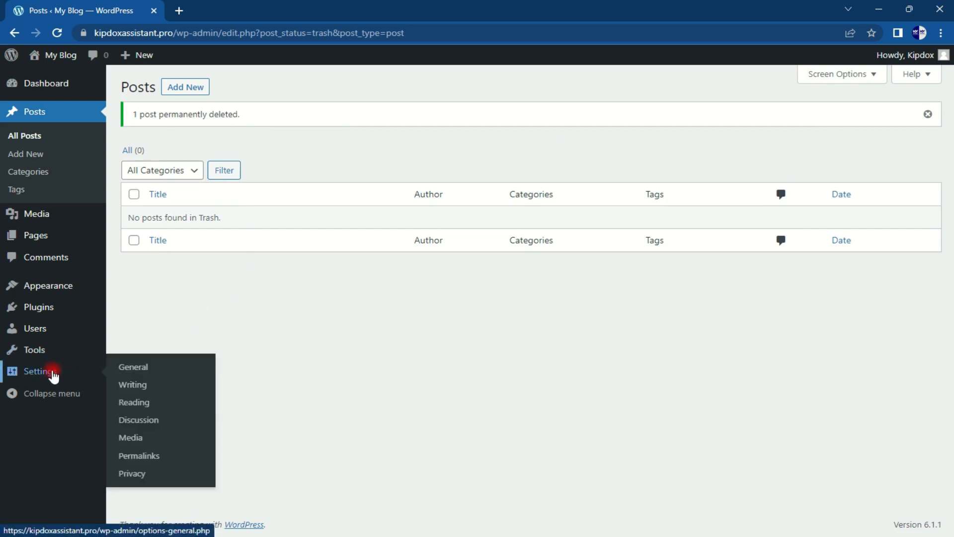
Step: Save a custom /%category%/%postname%/ permalink structure, then go to General Settings
click(146, 457)
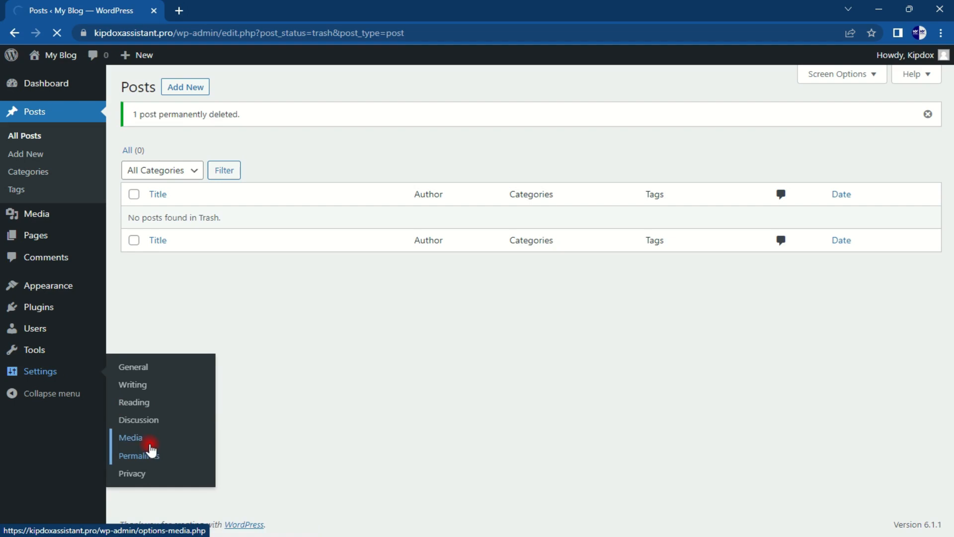
scroll(224, 323, down, 4)
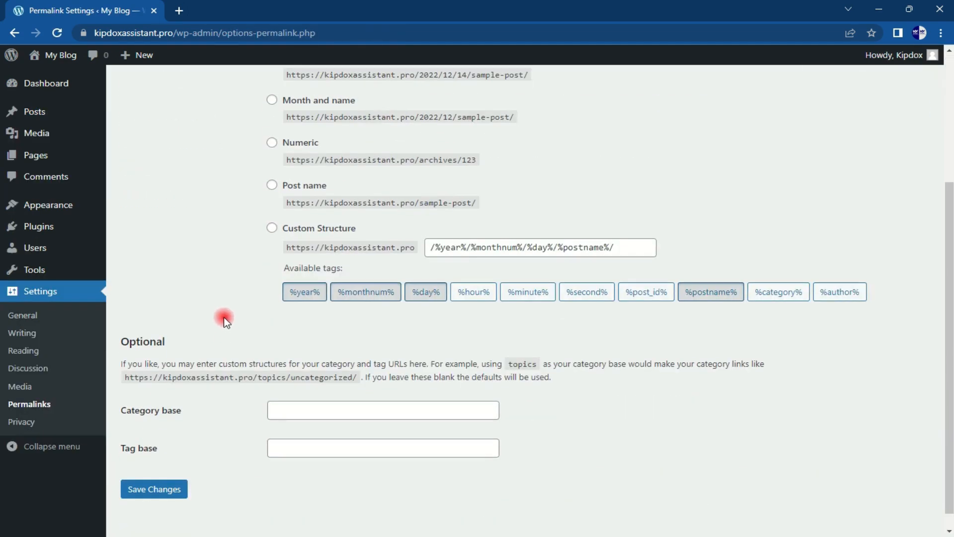
click(272, 228)
drag(625, 247, 424, 264)
key(BackSpace)
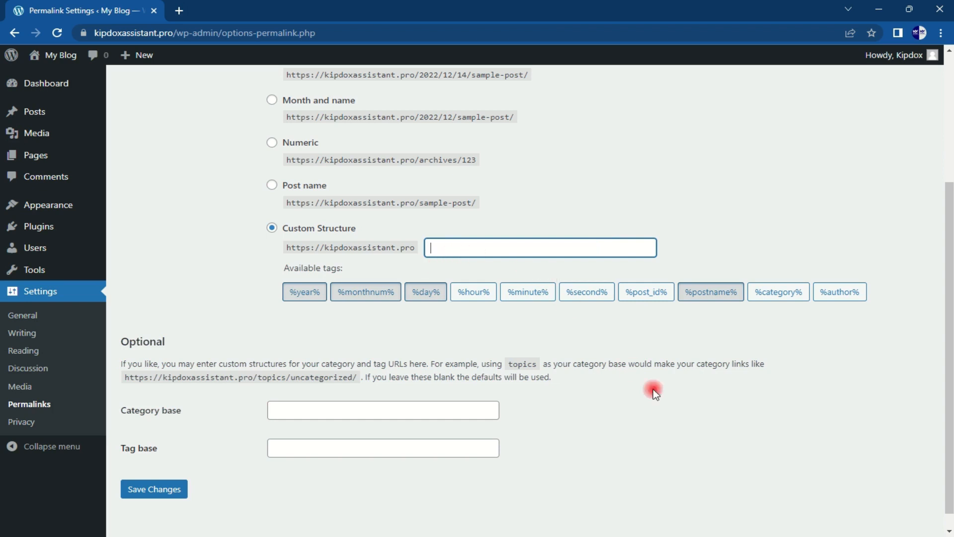
click(773, 304)
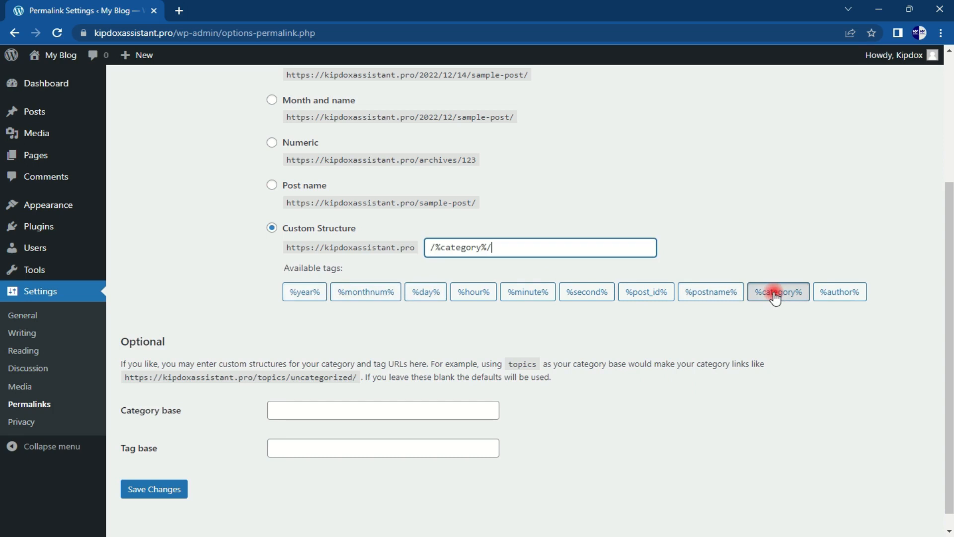
click(710, 296)
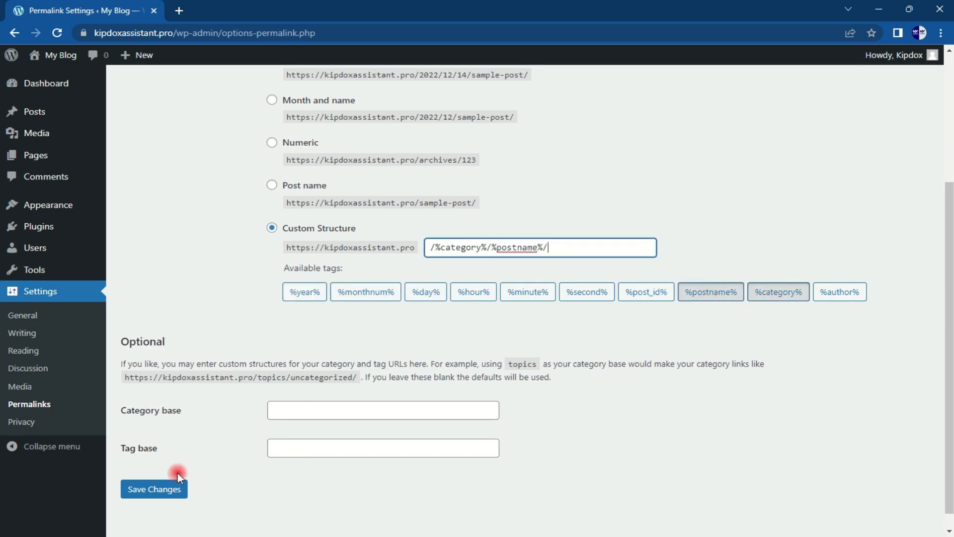
click(168, 490)
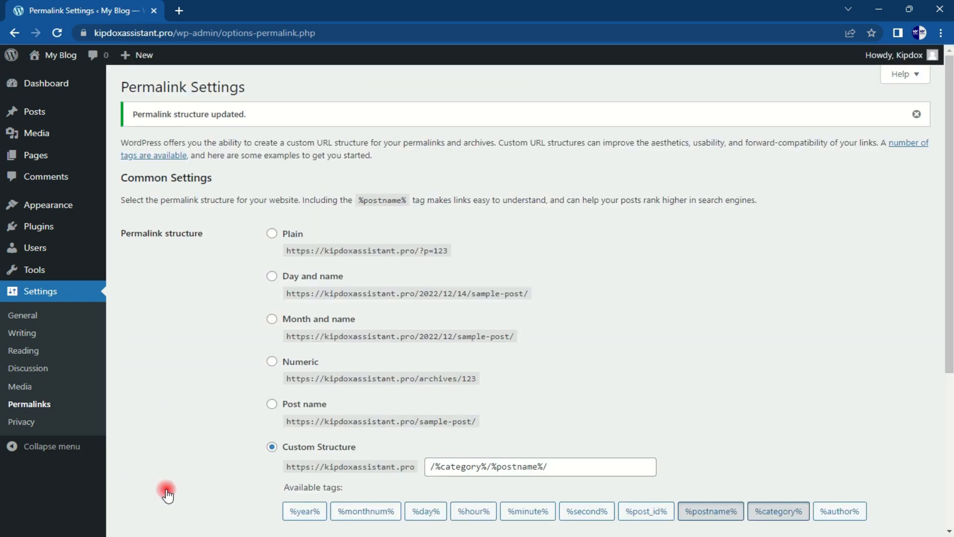
click(30, 316)
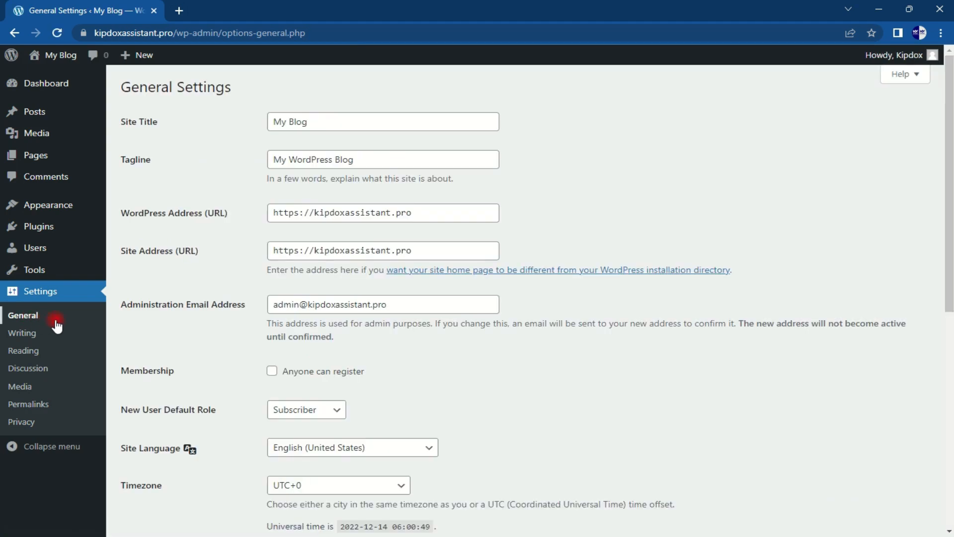
Step: Change the site title to 'ibiks' and the tagline to 'citadel of learning'
drag(346, 123, 234, 128)
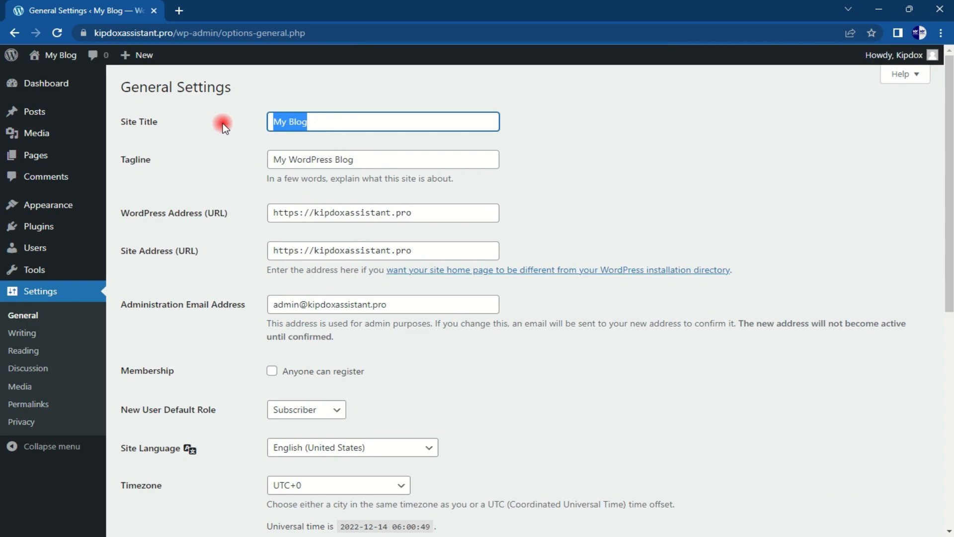
text(ibiks)
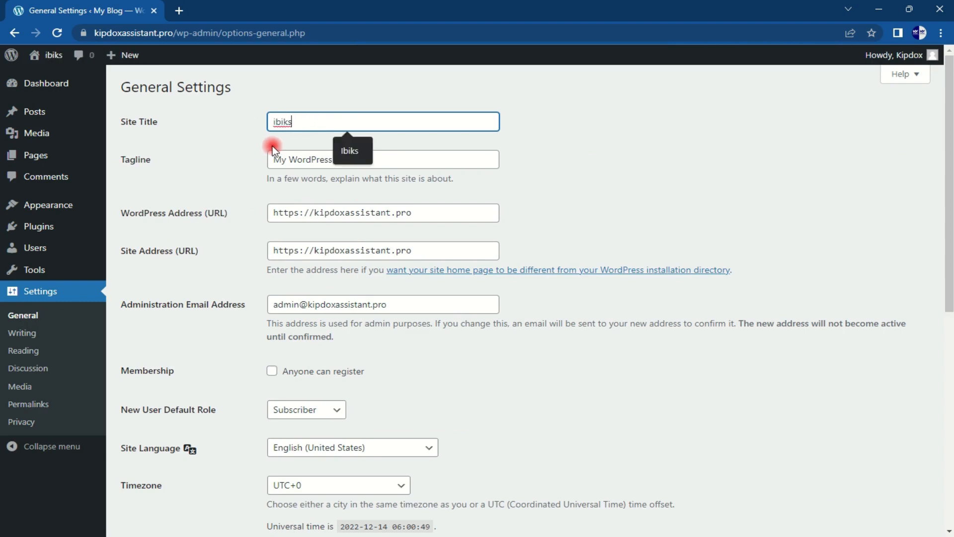
click(305, 173)
click(305, 160)
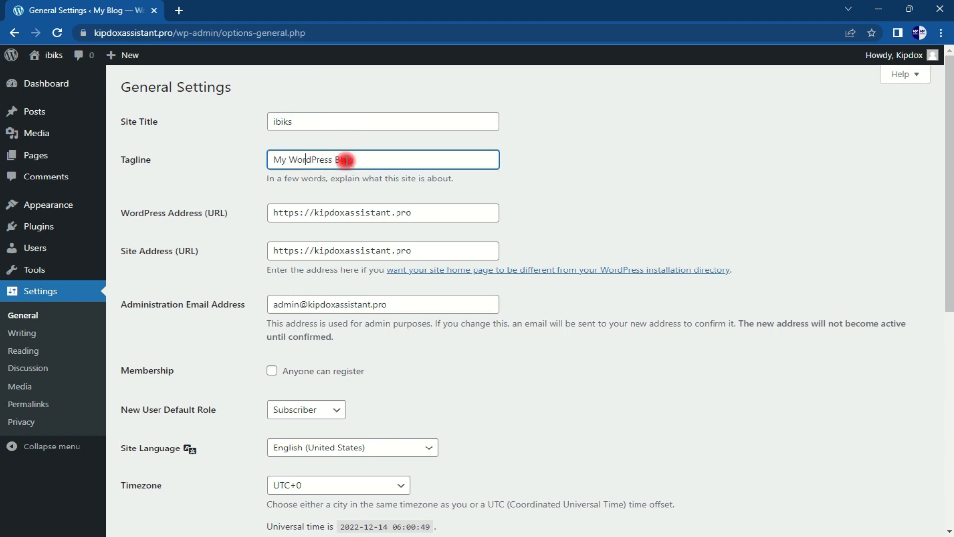
drag(353, 159, 240, 155)
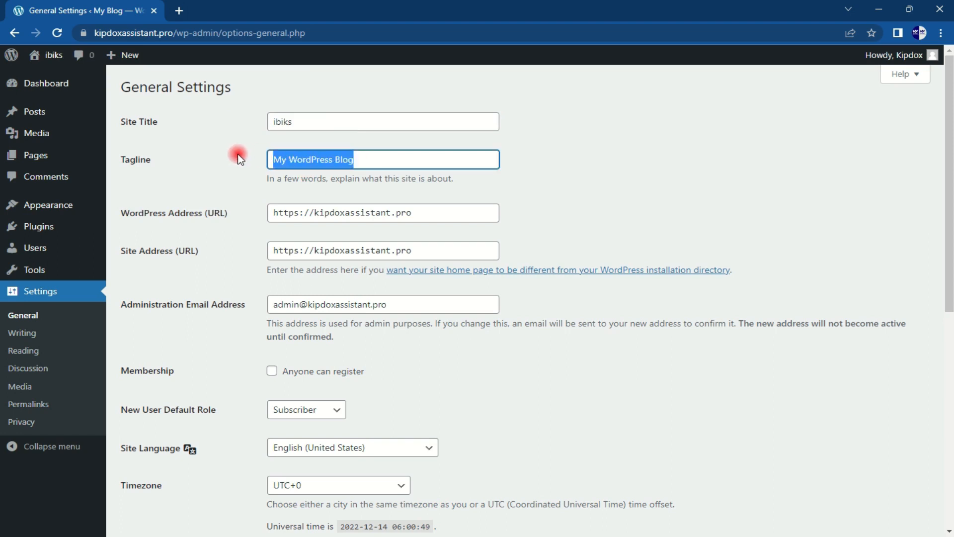
text(c)
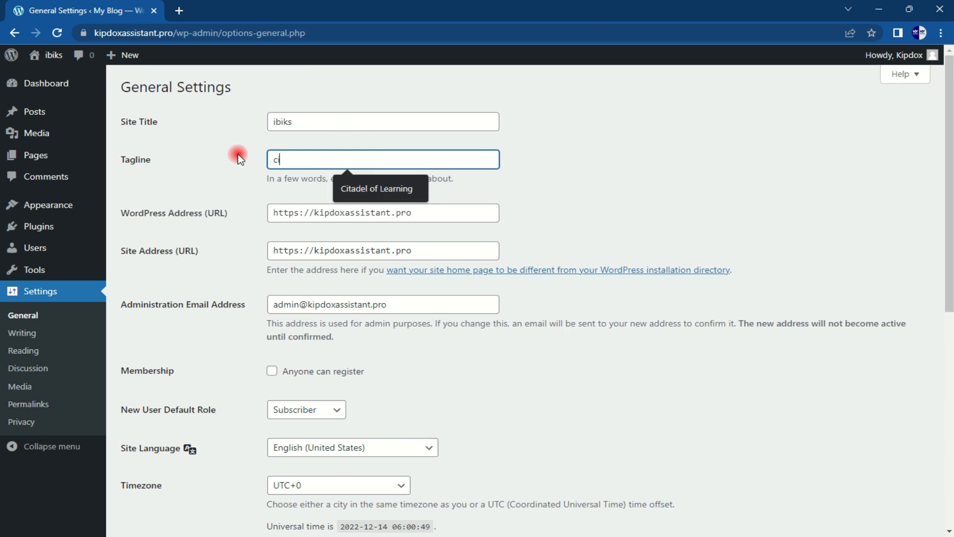
text(itadel )
text(of t)
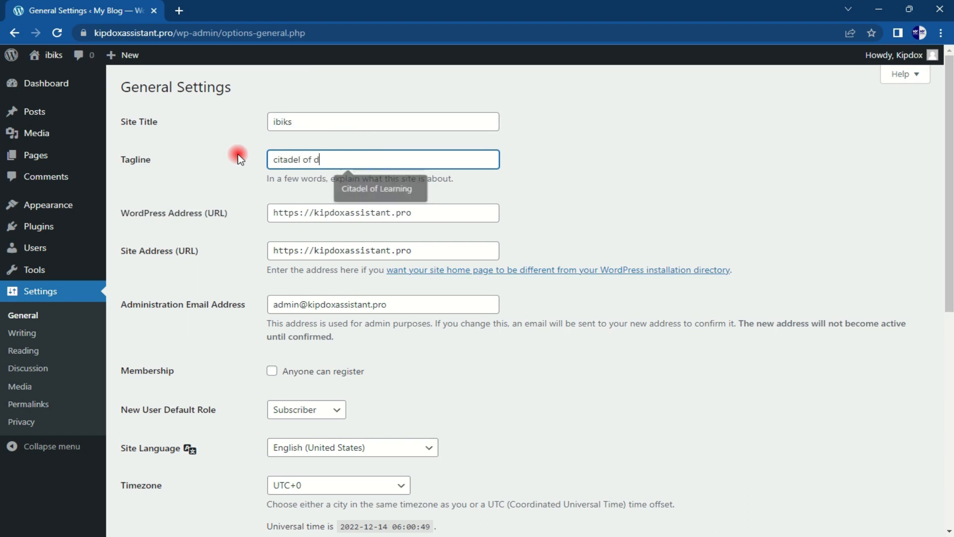
key(BackSpace)
text(lear)
key(BackSpace)
text(rning)
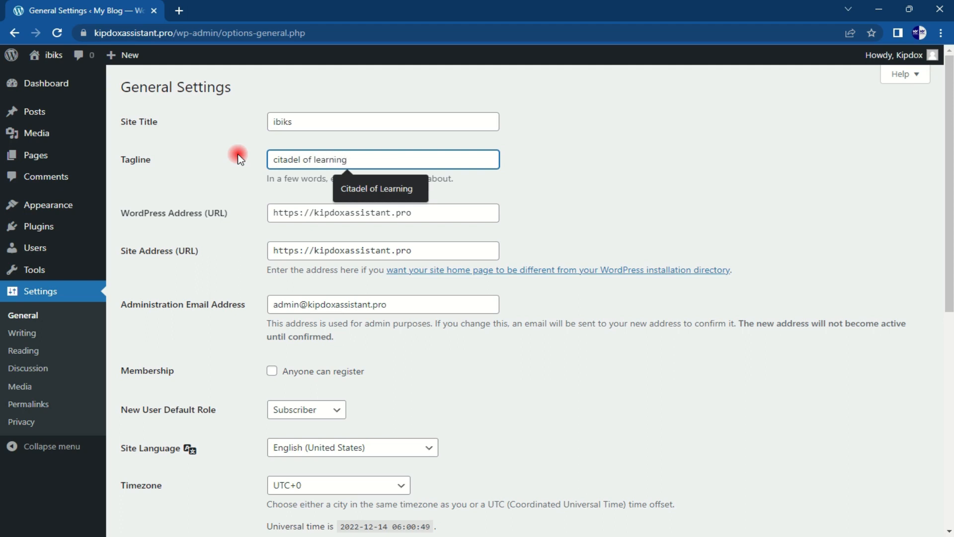
Step: Leave Anyone can register unchecked and save the general settings
scroll(547, 472, down, 3)
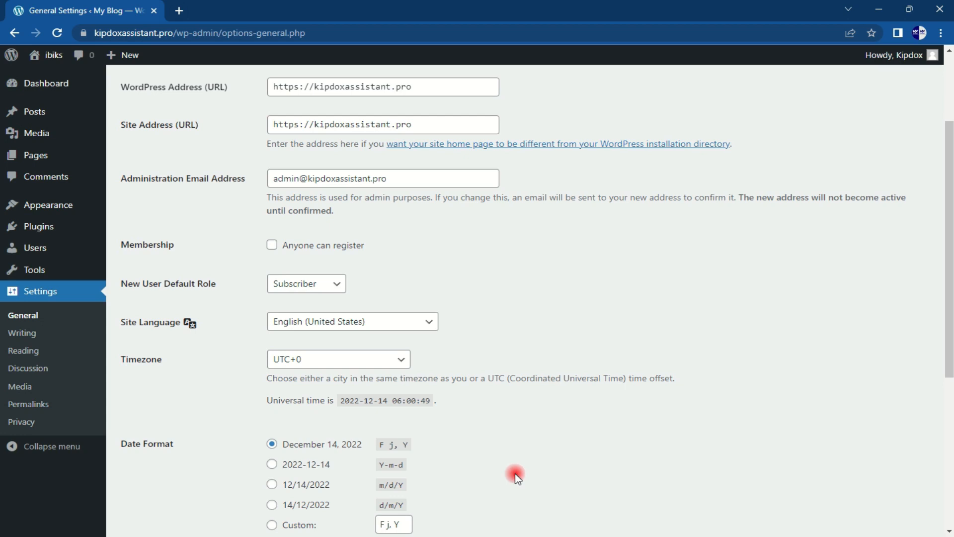
click(272, 246)
scroll(582, 274, down, 6)
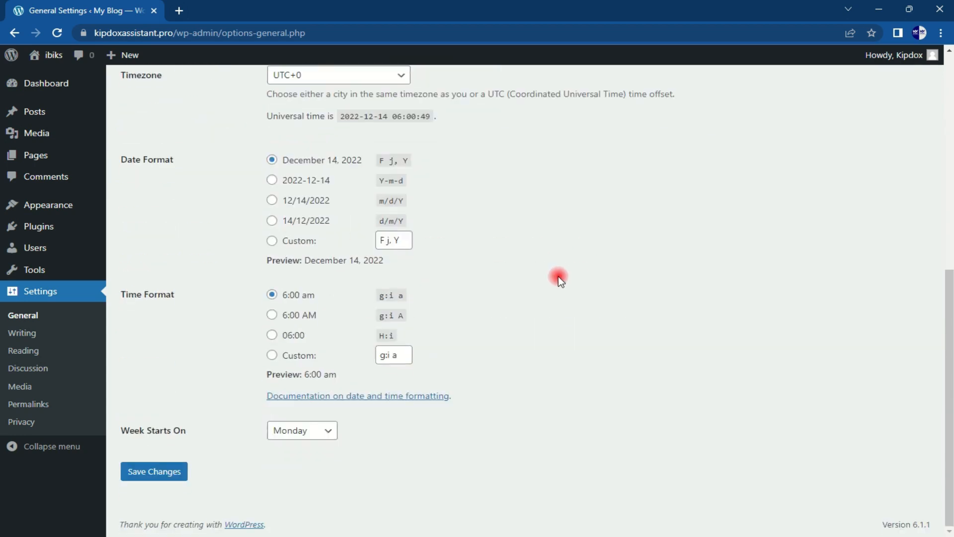
scroll(547, 285, up, 5)
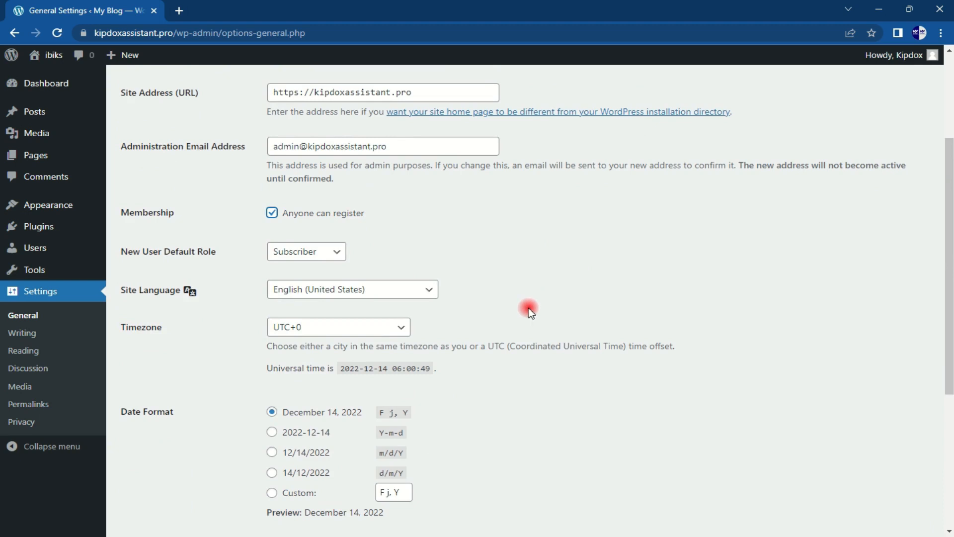
click(280, 214)
scroll(465, 213, down, 4)
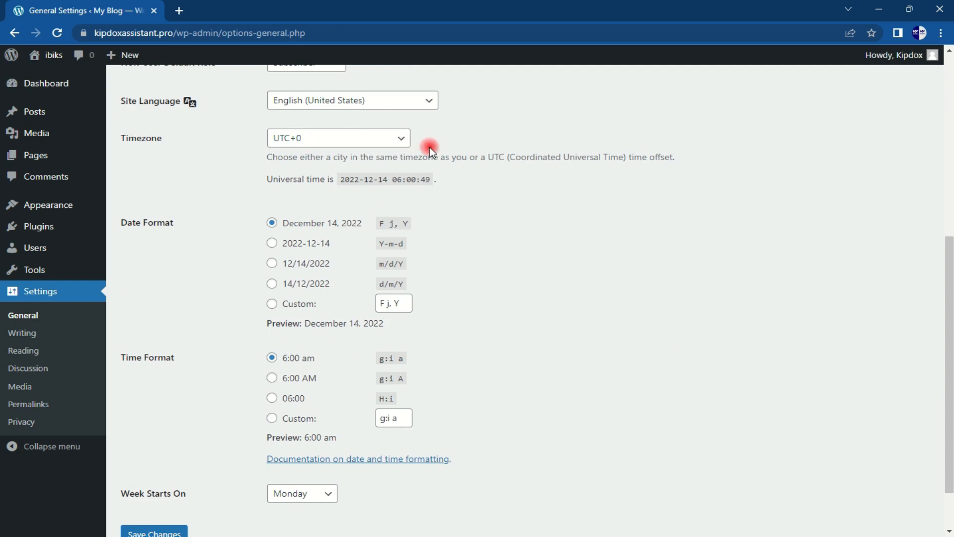
scroll(186, 479, down, 1)
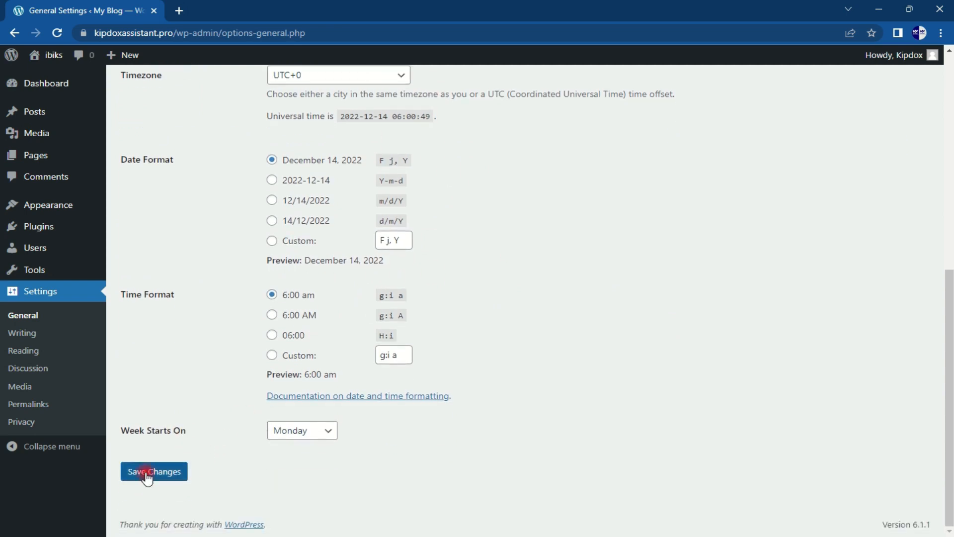
click(148, 477)
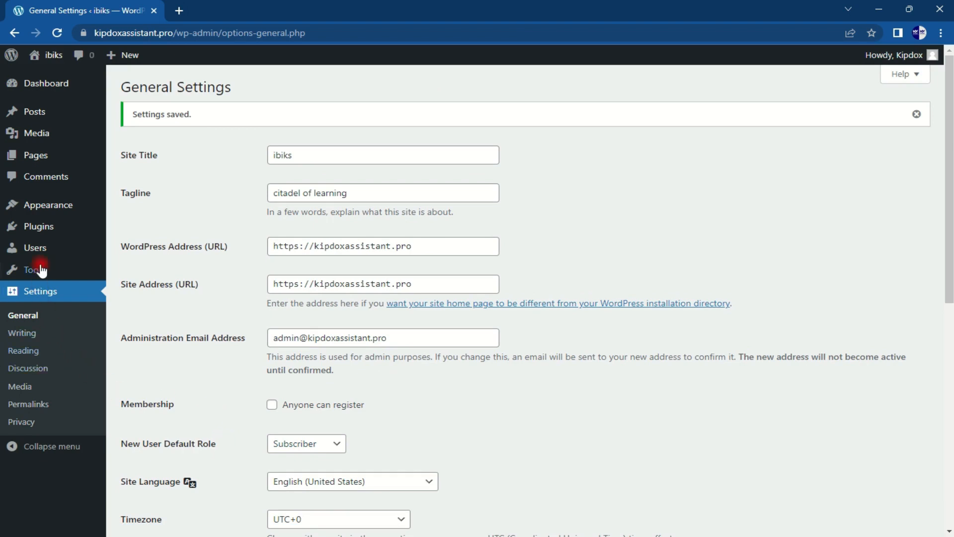
mouse_move(44, 207)
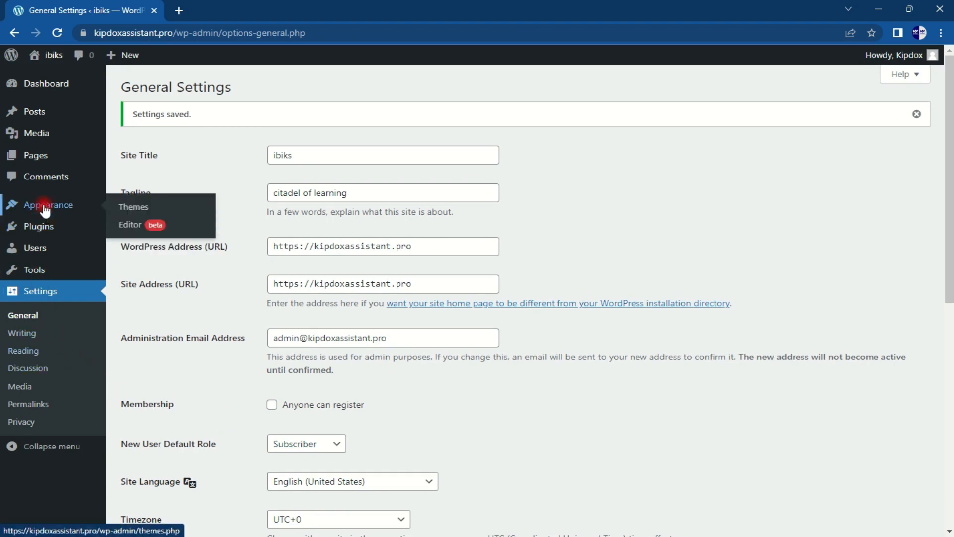
click(132, 210)
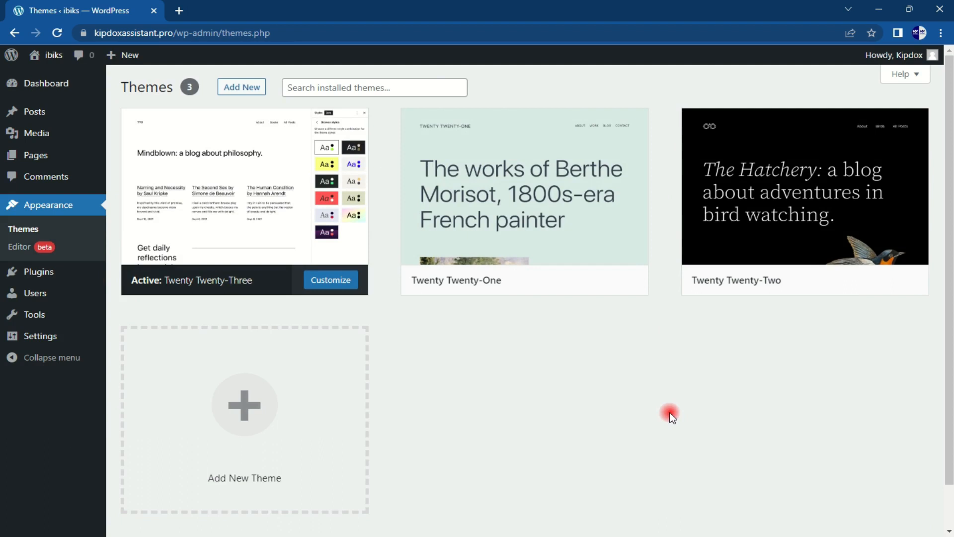
click(255, 85)
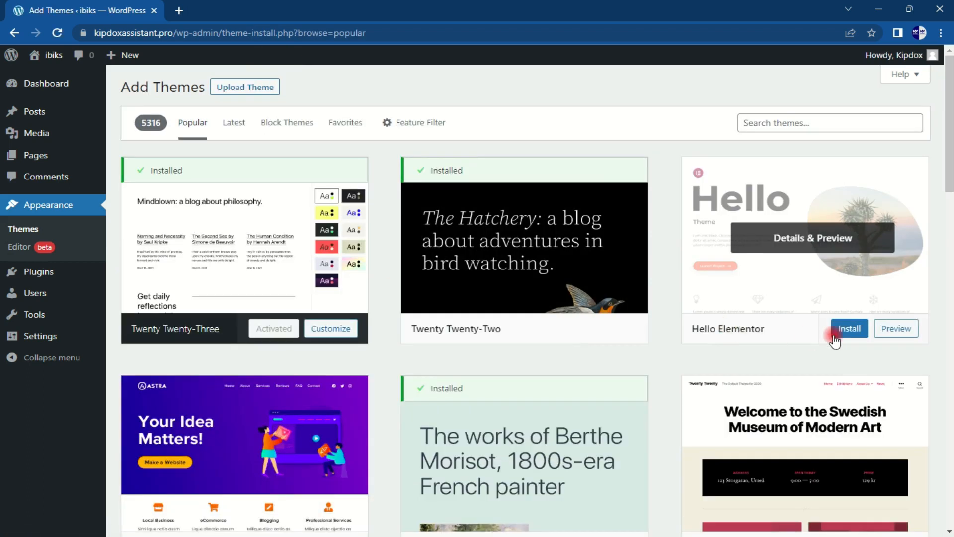
click(843, 332)
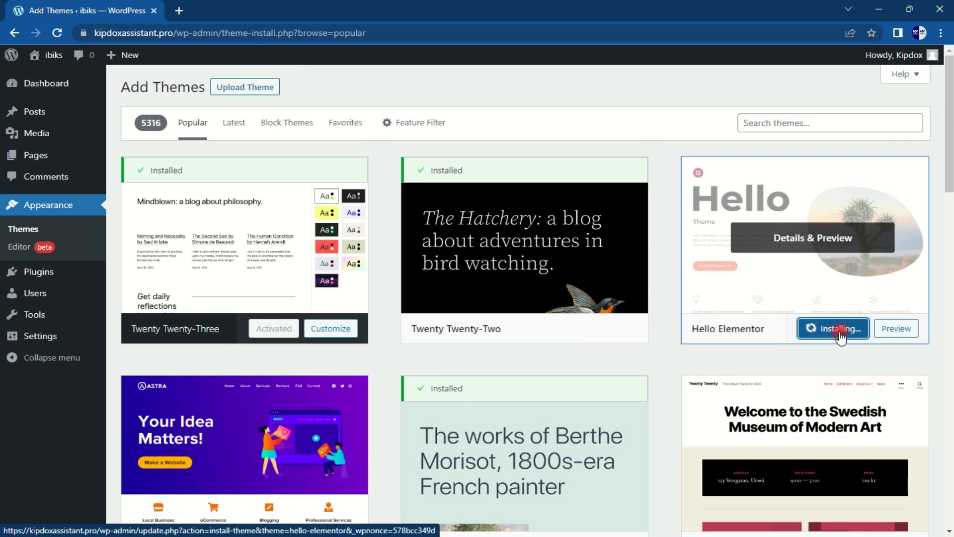
click(826, 333)
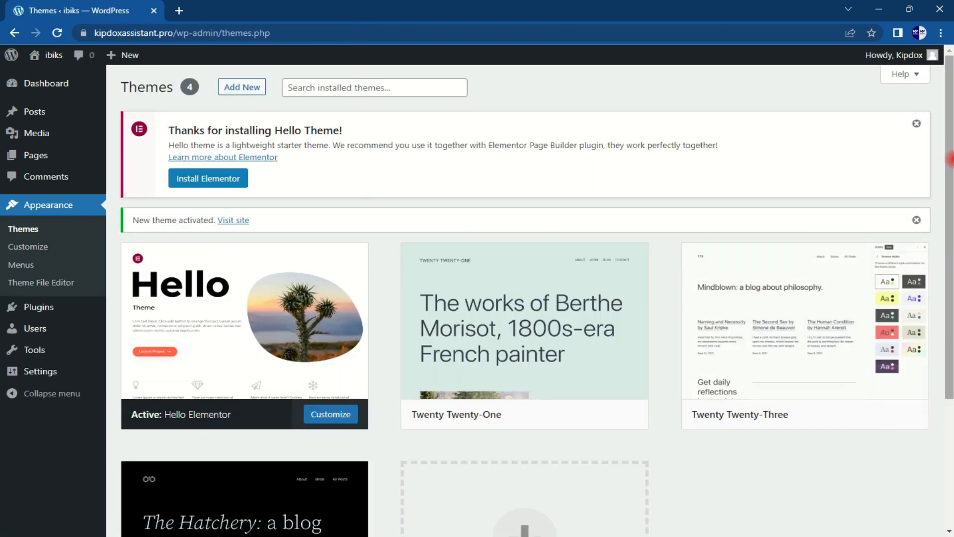
scroll(946, 164, down, 2)
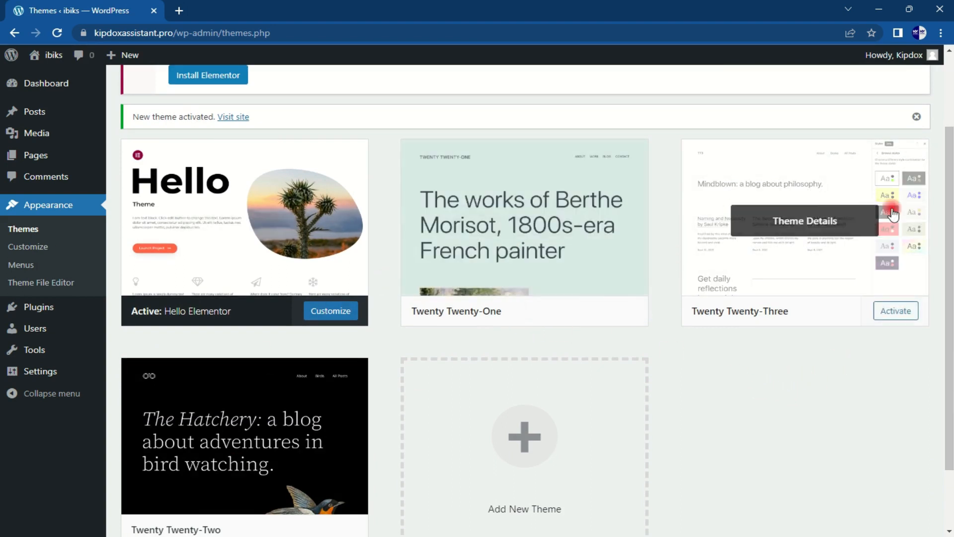
Step: Delete Twenty Twenty-Three, Twenty Twenty-Two and Twenty Twenty-One from their theme details, confirming each
click(803, 223)
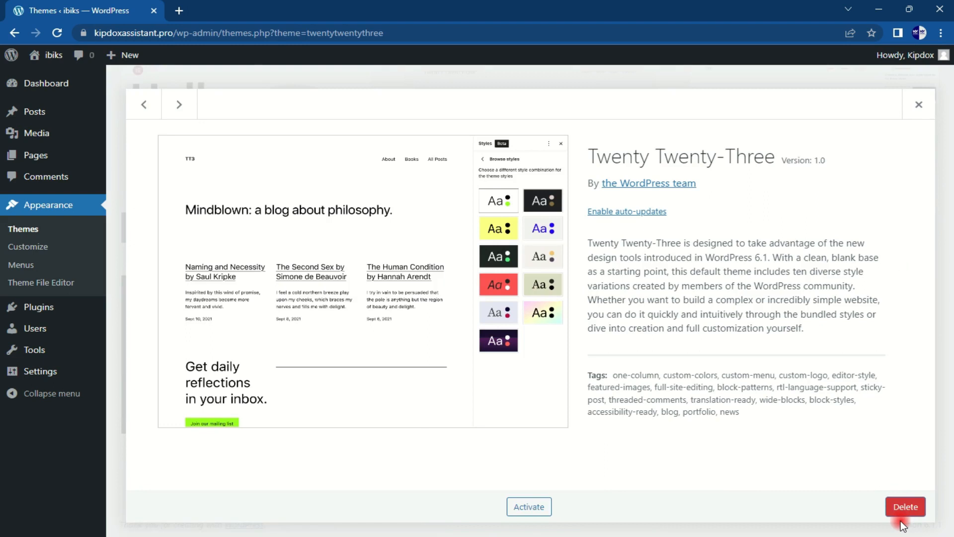
click(899, 508)
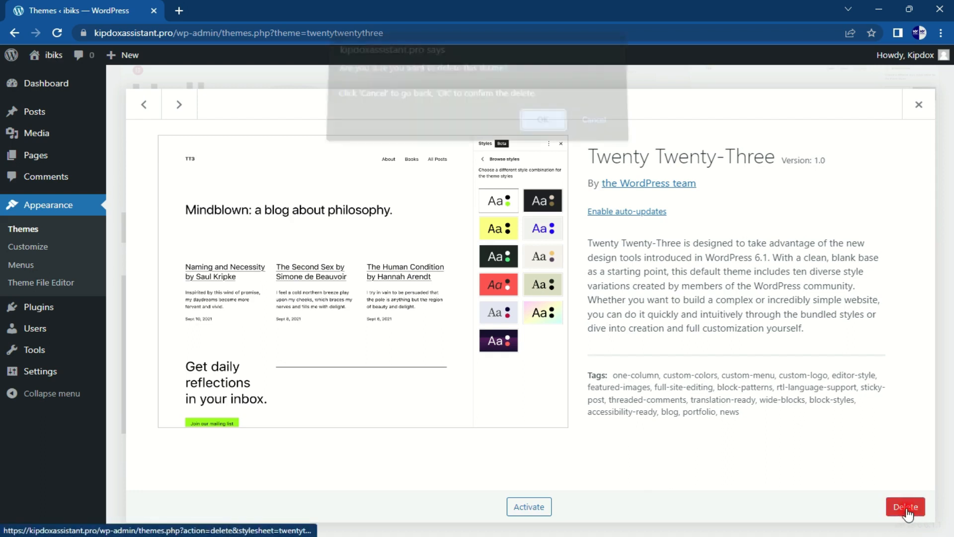
click(547, 129)
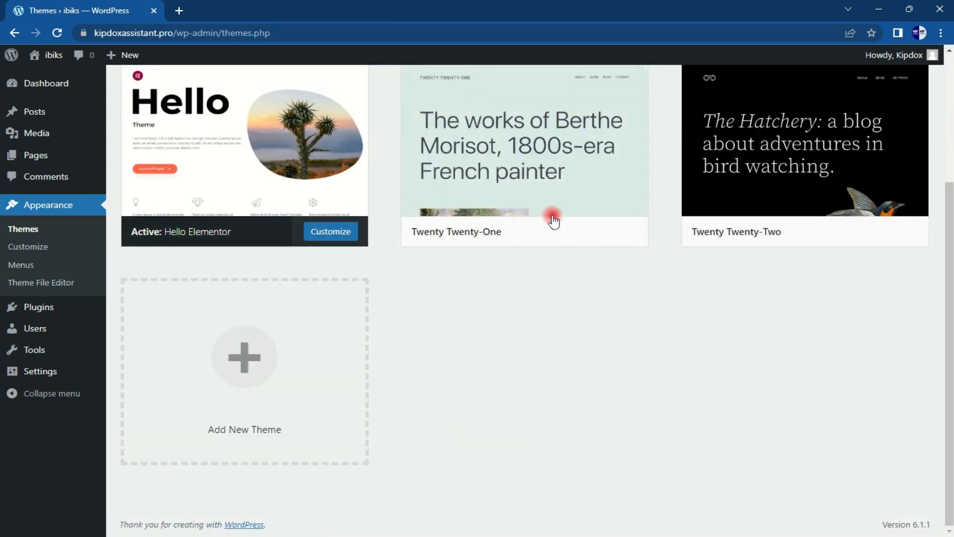
click(796, 143)
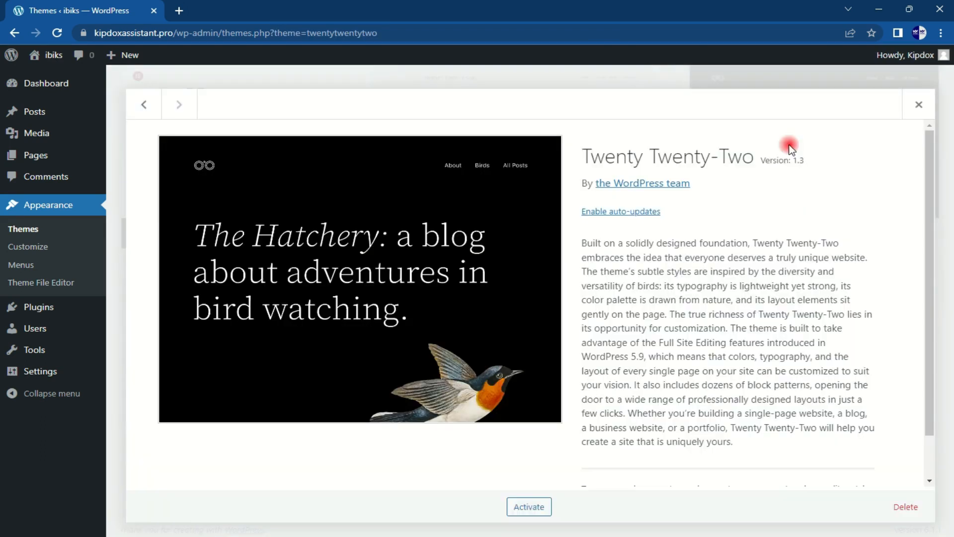
click(905, 507)
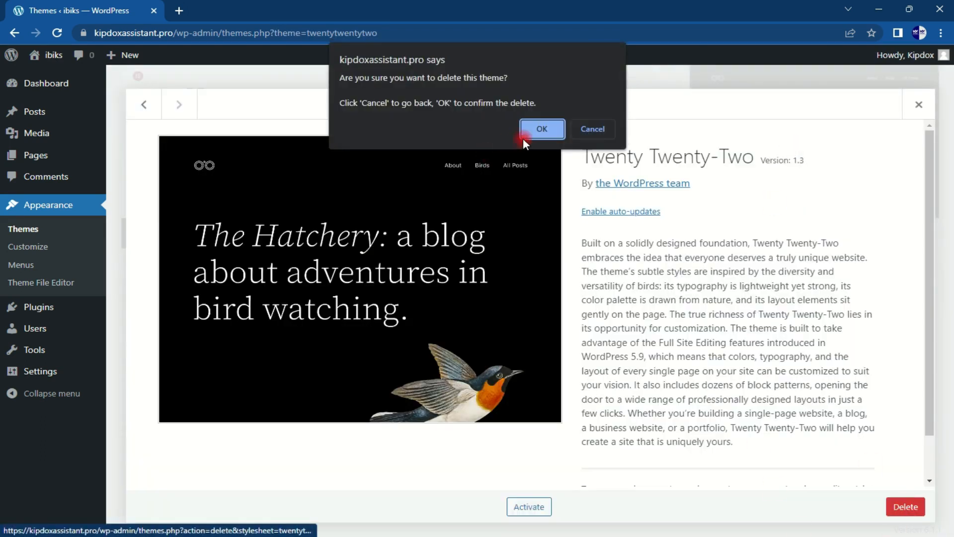
click(539, 130)
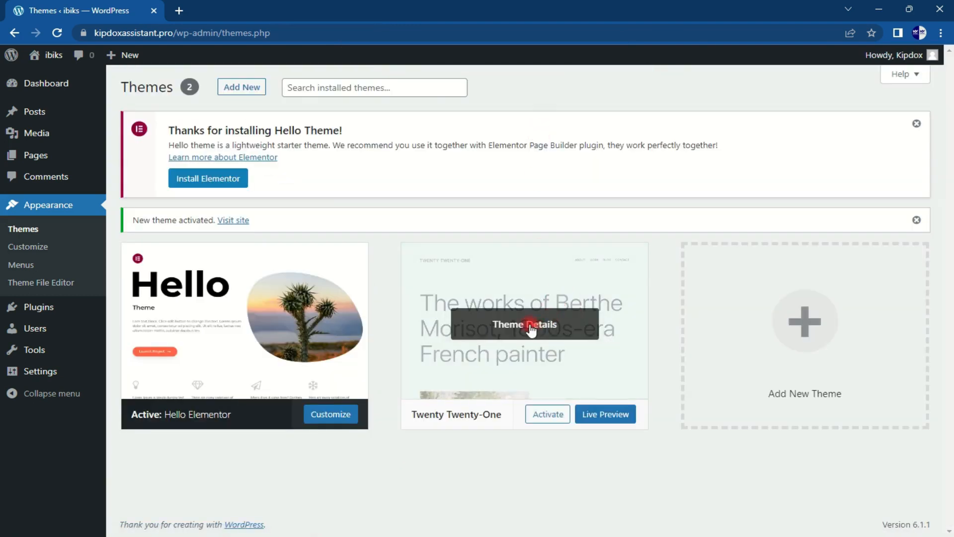
click(530, 328)
click(905, 506)
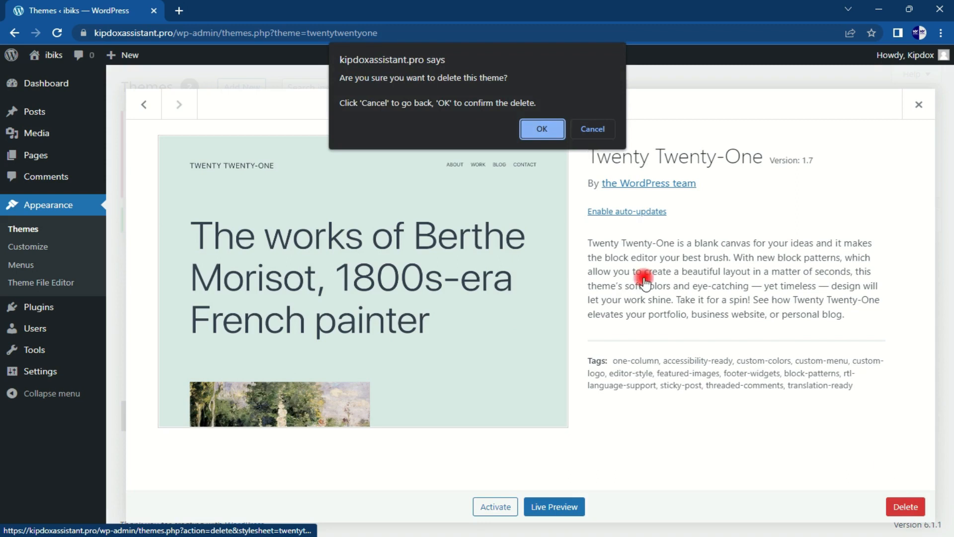
click(543, 130)
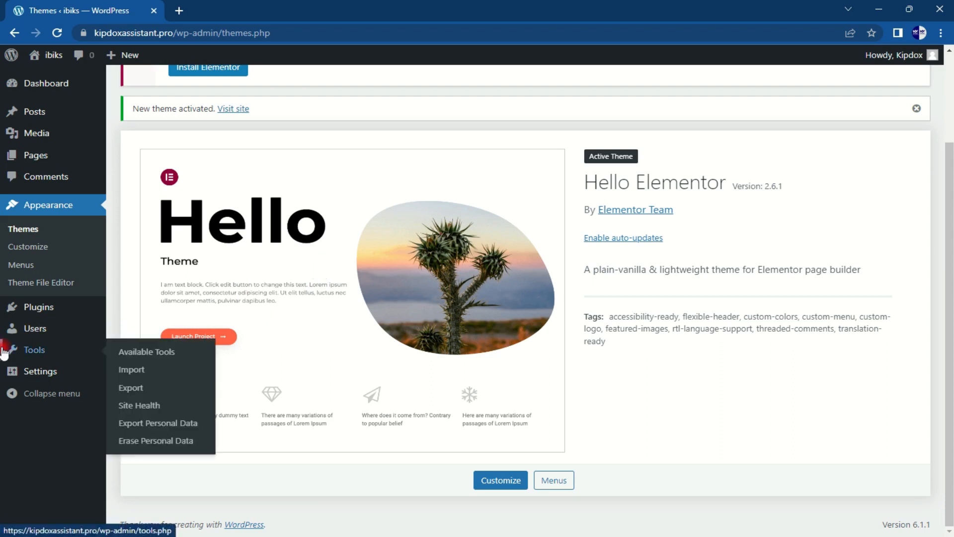
Step: Search the Add New plugins page for 'elementor'
mouse_move(41, 313)
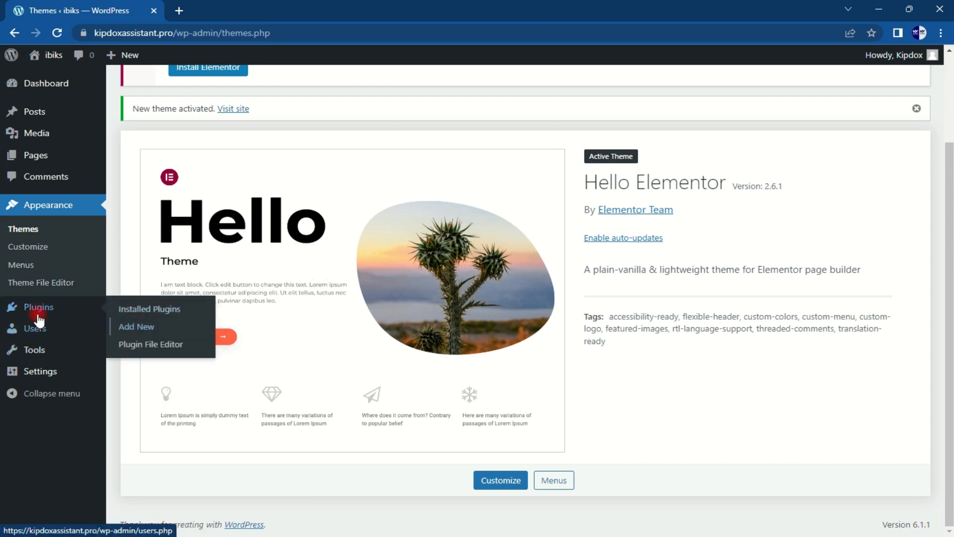
click(31, 309)
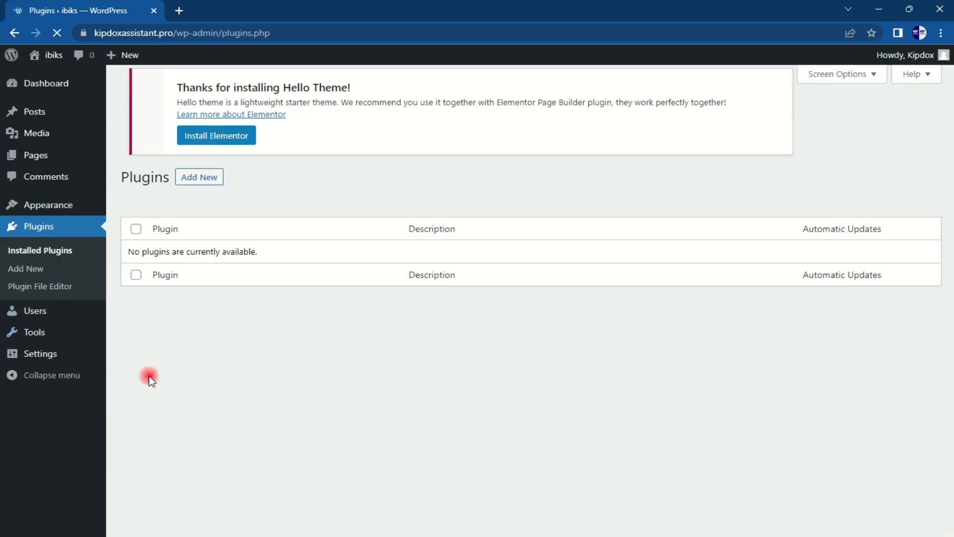
click(201, 179)
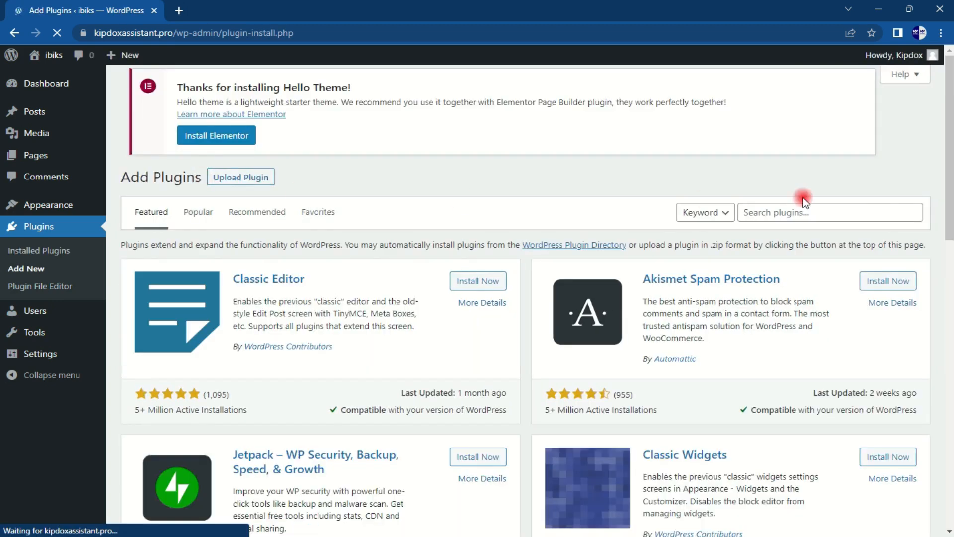
click(868, 215)
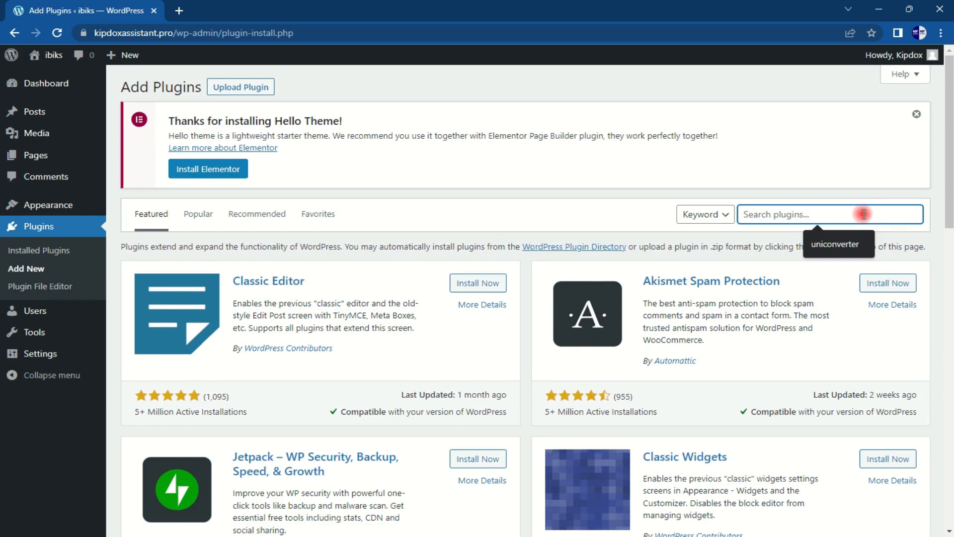
text(elementor)
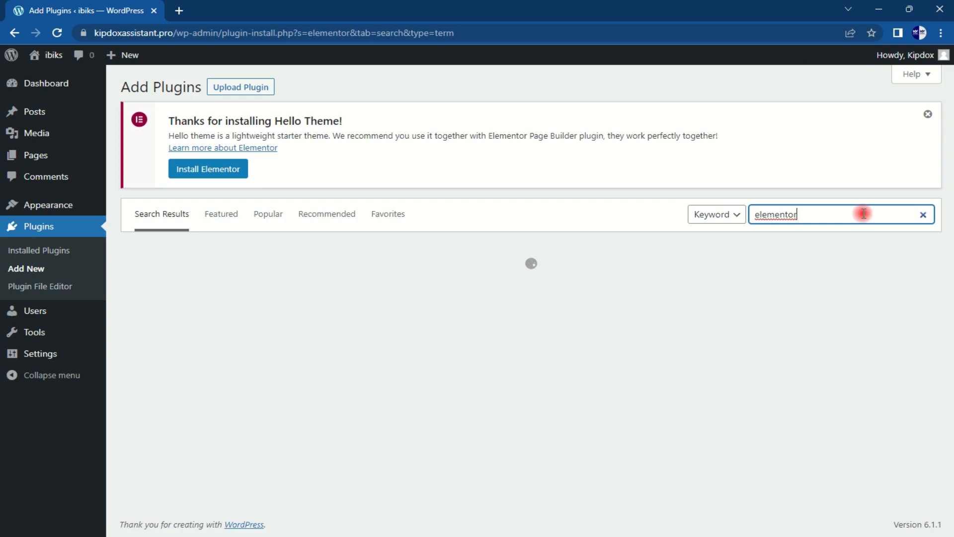
Step: Install ElementsKit Elementor addons and Elementor Header & Footer Builder from the search results
scroll(492, 254, down, 2)
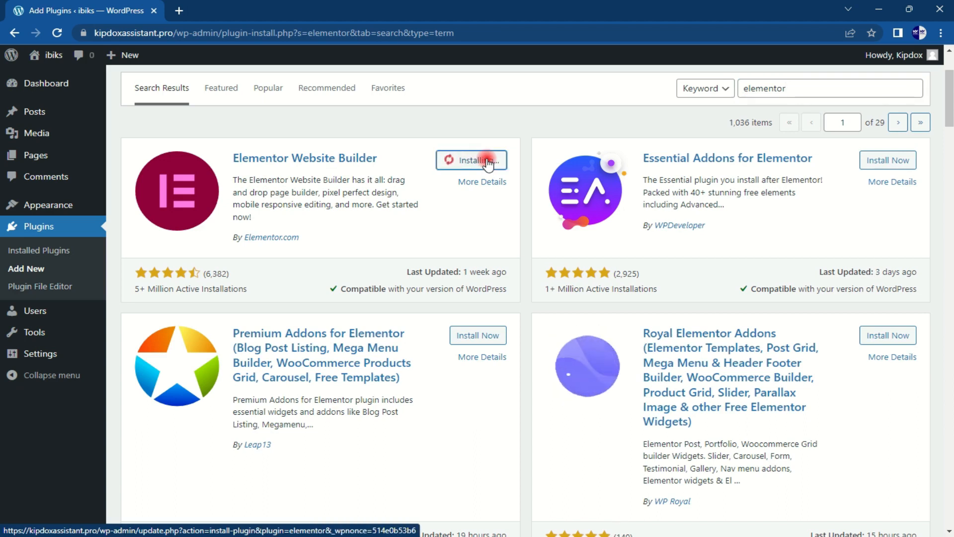
scroll(505, 175, down, 1)
scroll(504, 174, down, 7)
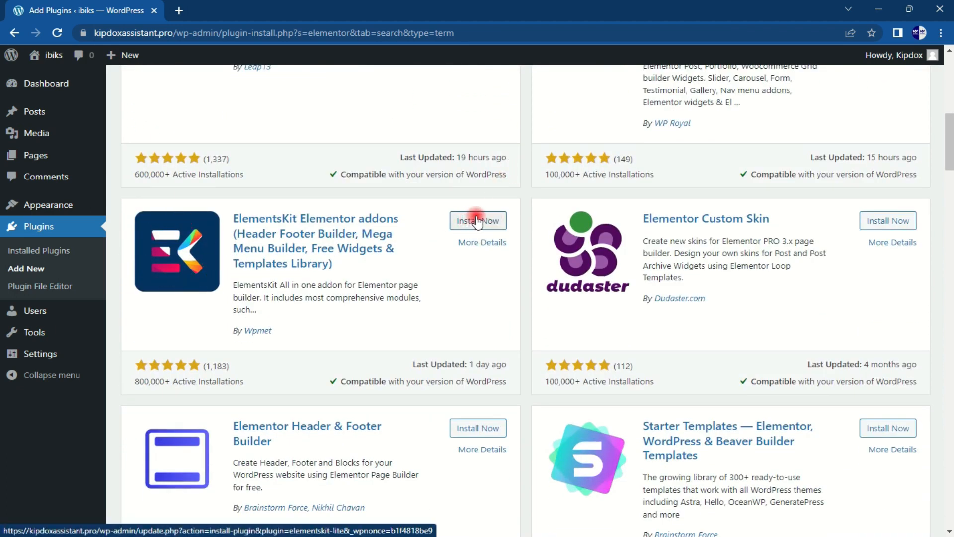
click(477, 221)
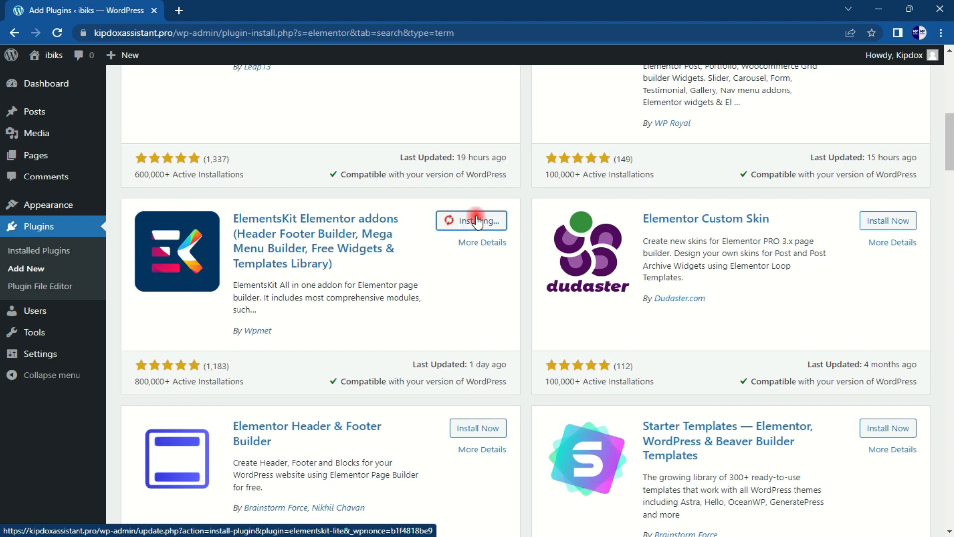
scroll(478, 221, down, 3)
scroll(477, 219, down, 1)
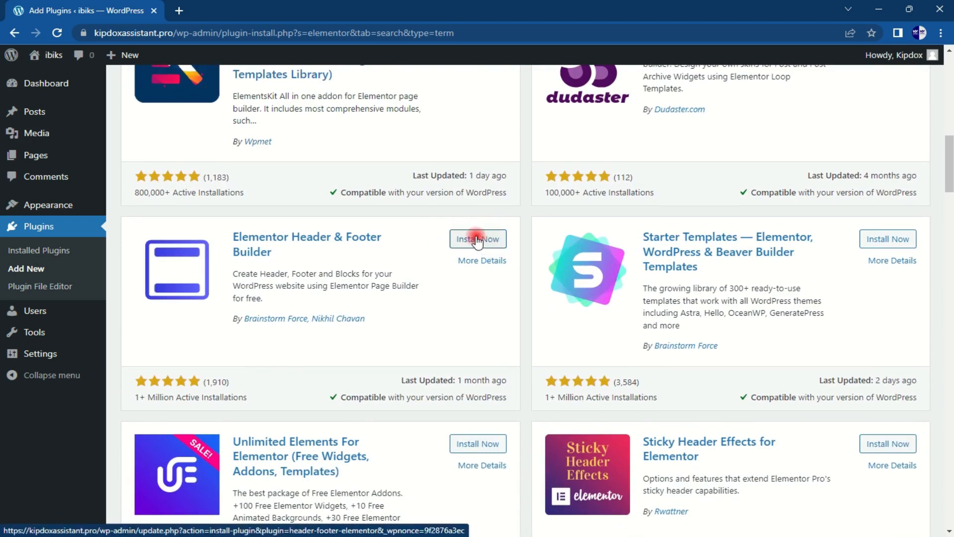
click(481, 240)
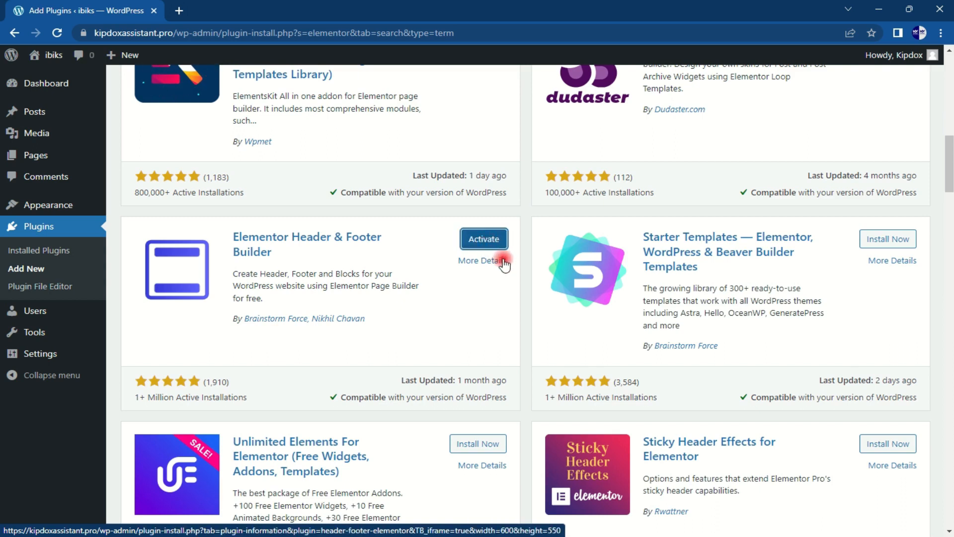
drag(950, 170, 948, 107)
drag(805, 135, 684, 136)
Step: Search plugins for contact form, install Contact Form 7, then view Installed Plugins
text(co)
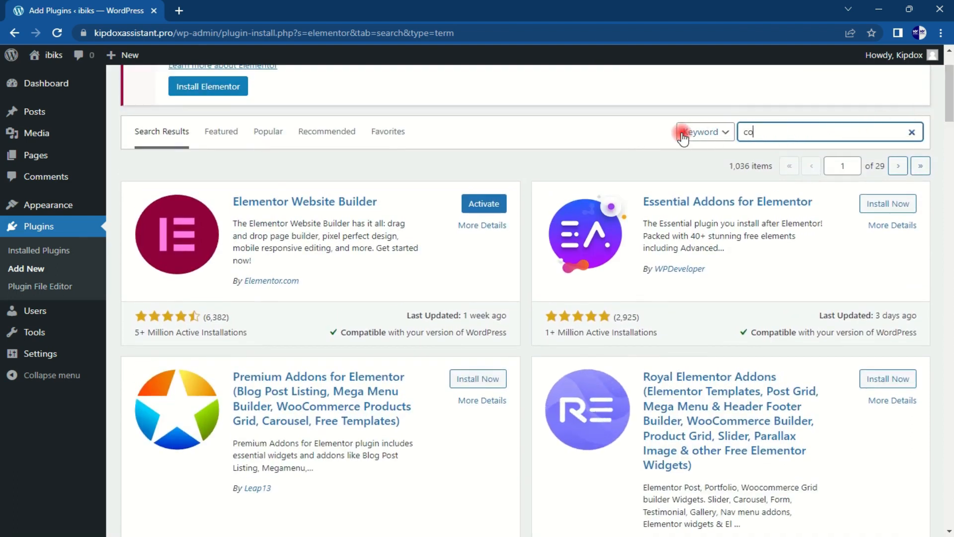
text(ntact u)
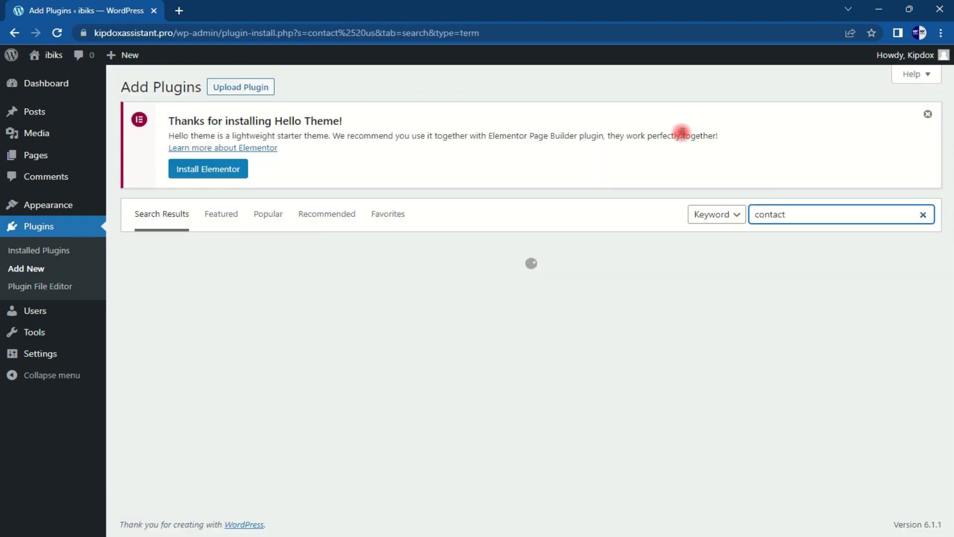
text(form 7)
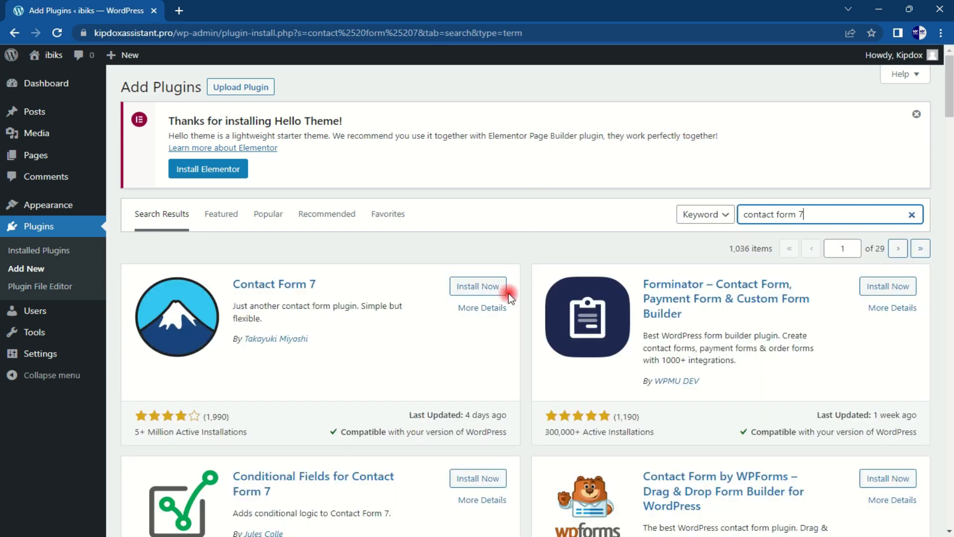
click(481, 288)
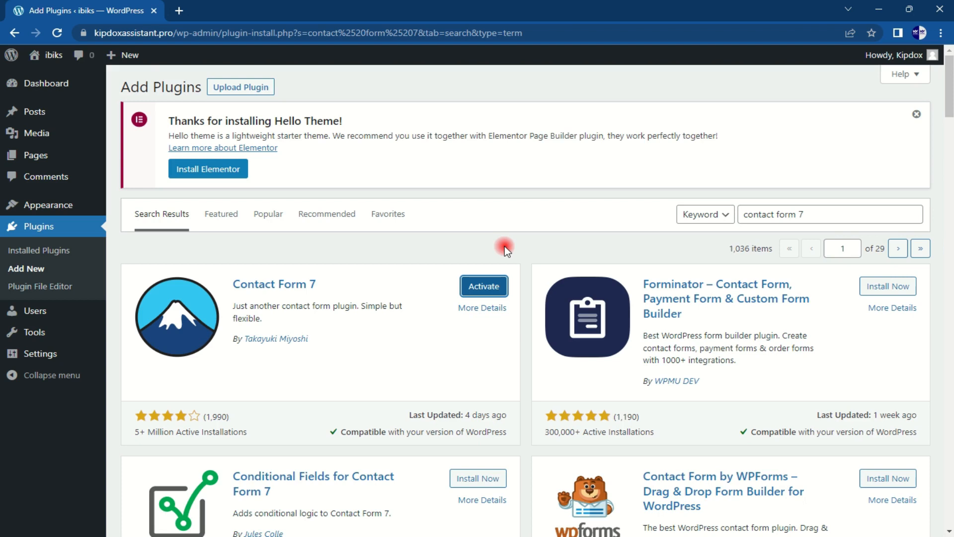
click(38, 255)
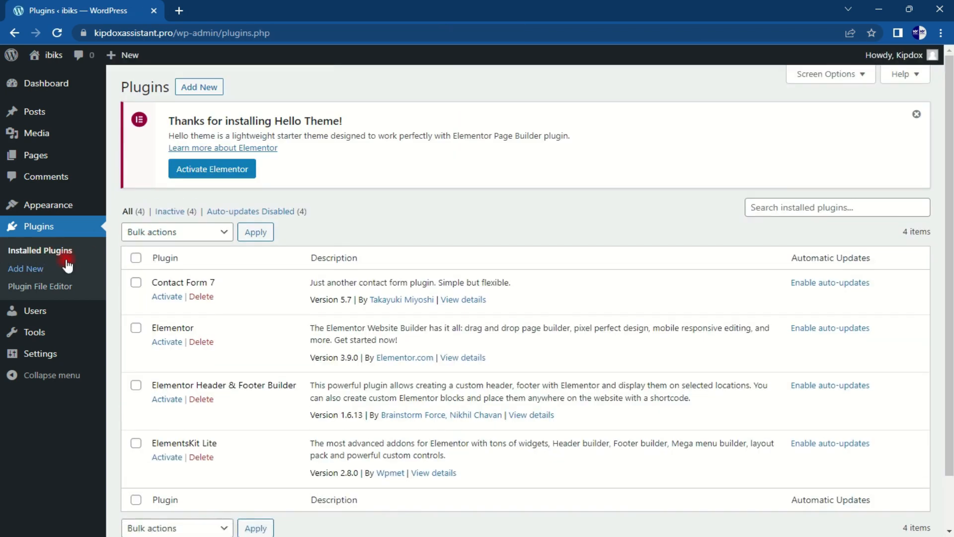
Step: Select all four installed plugins and apply the Activate bulk action
click(135, 259)
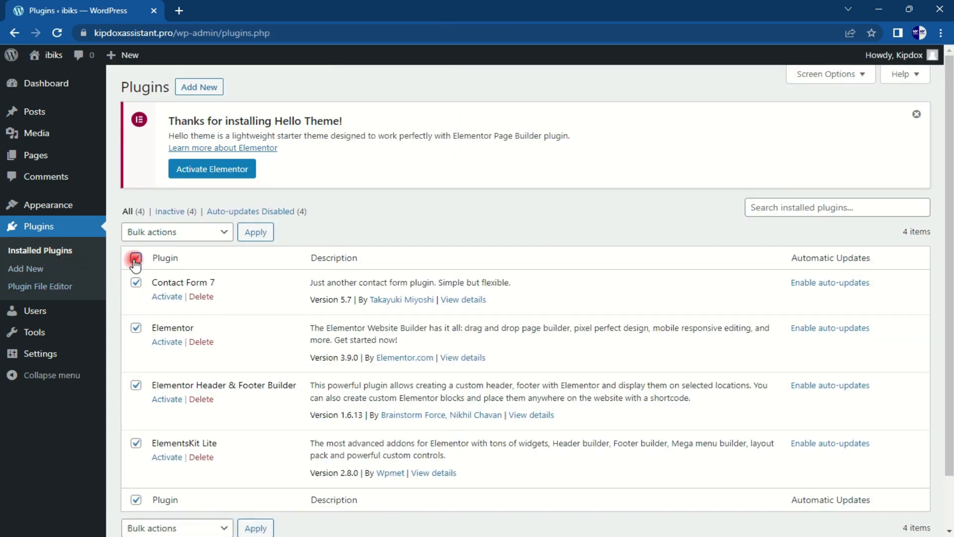
click(218, 233)
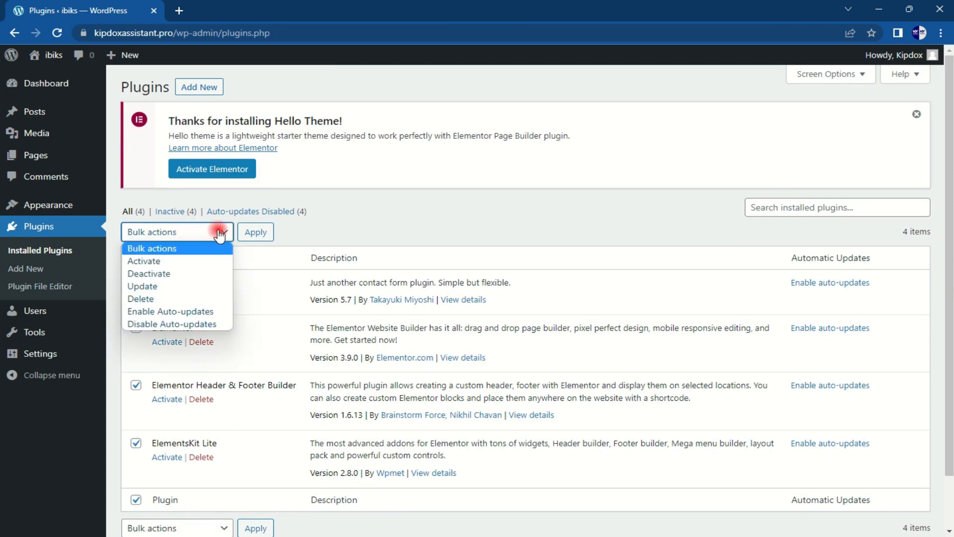
click(159, 261)
click(254, 232)
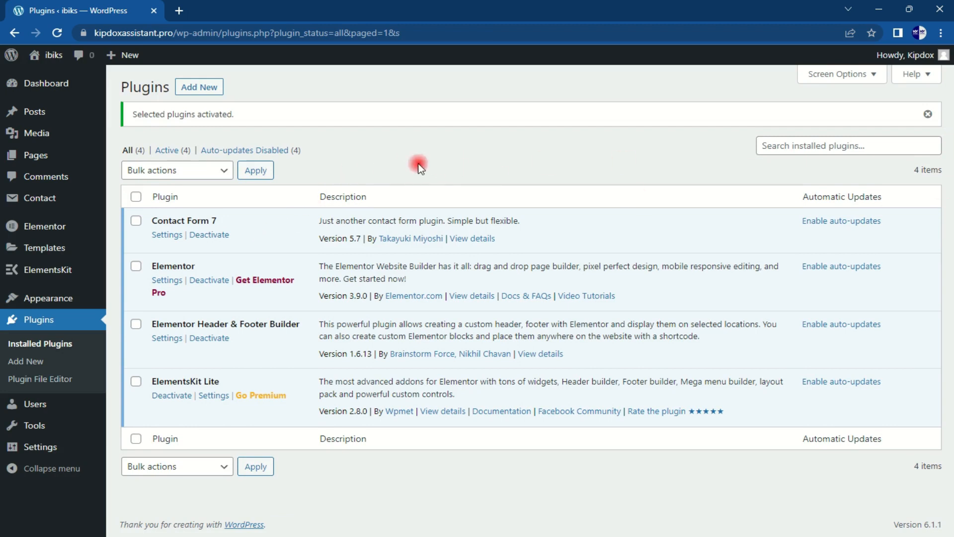
Step: Start a new page titled 'Home'
mouse_move(43, 164)
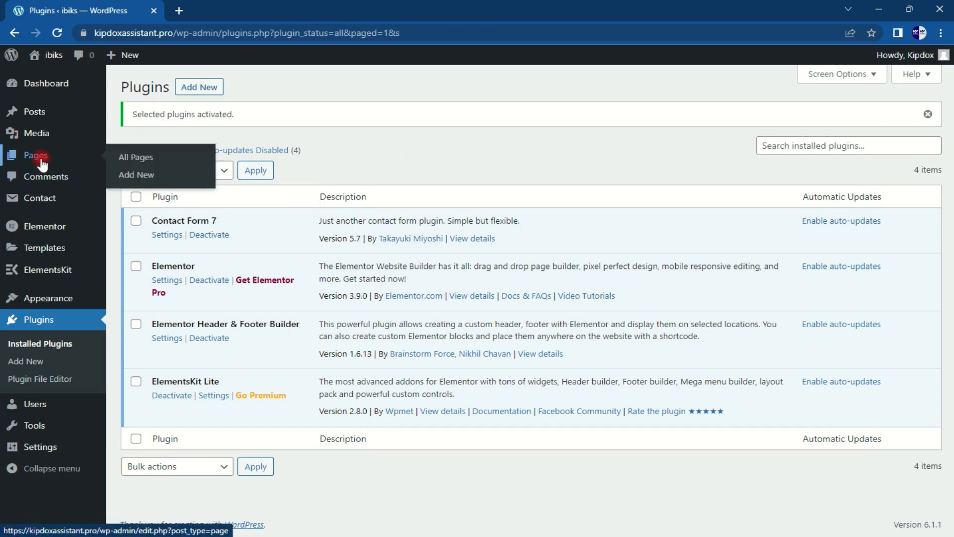
click(43, 164)
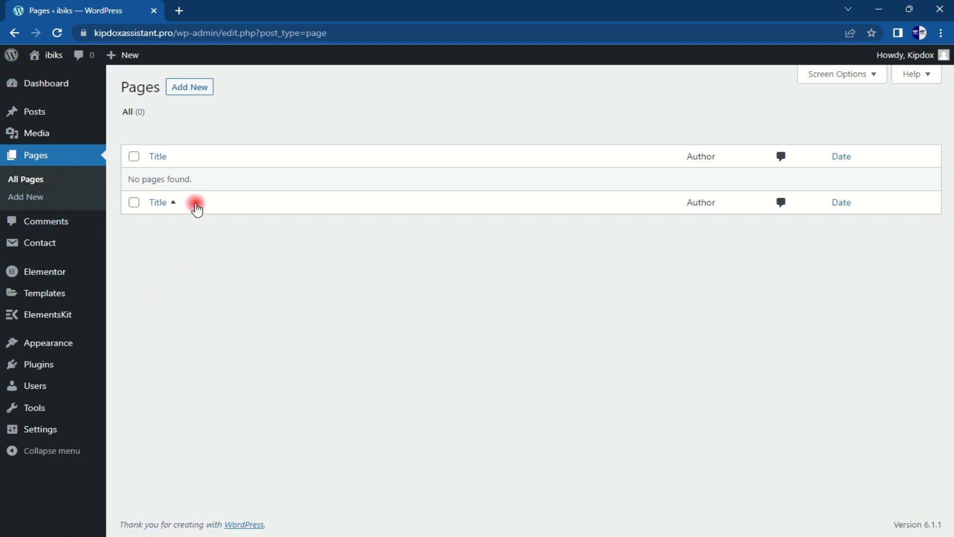
click(194, 96)
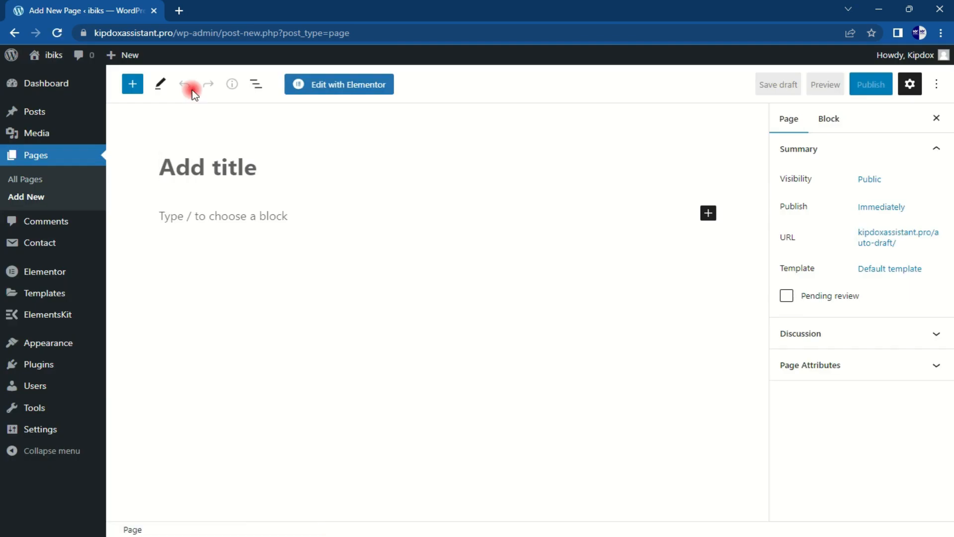
text(H)
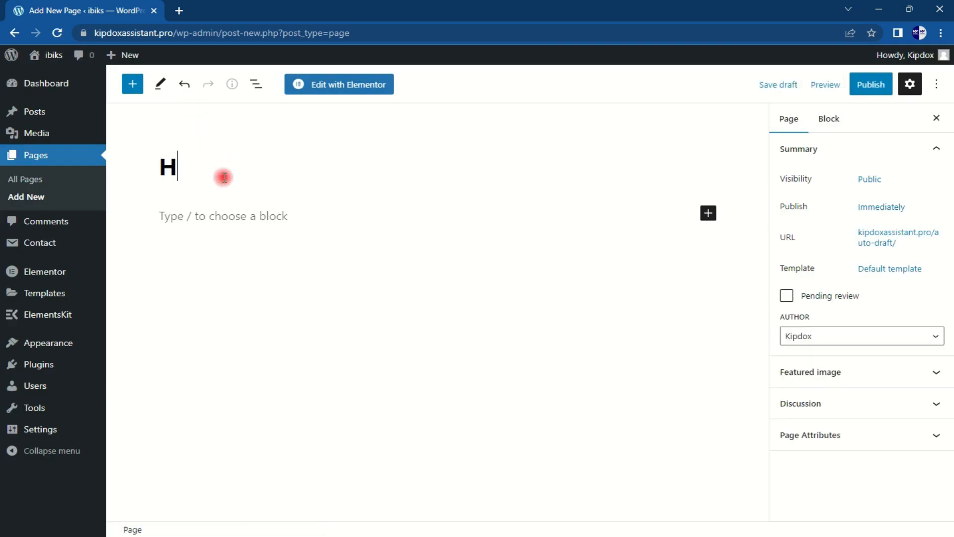
text(ome)
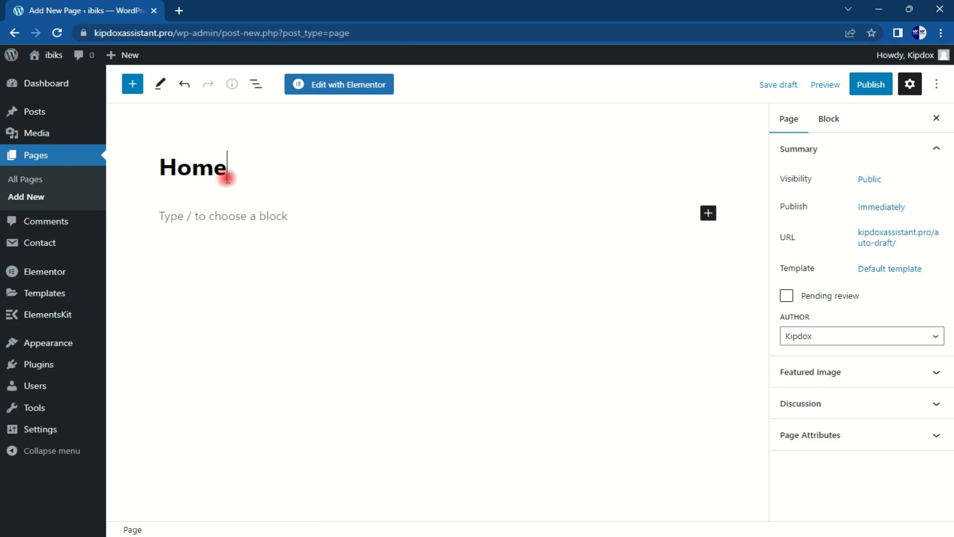
Step: Publish the Home page after checking its page attributes and author options
click(880, 87)
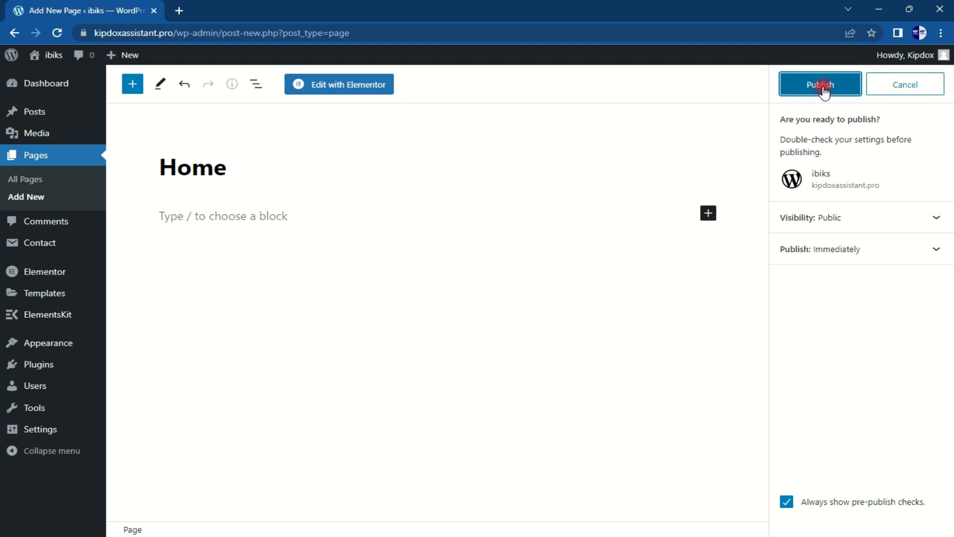
click(909, 90)
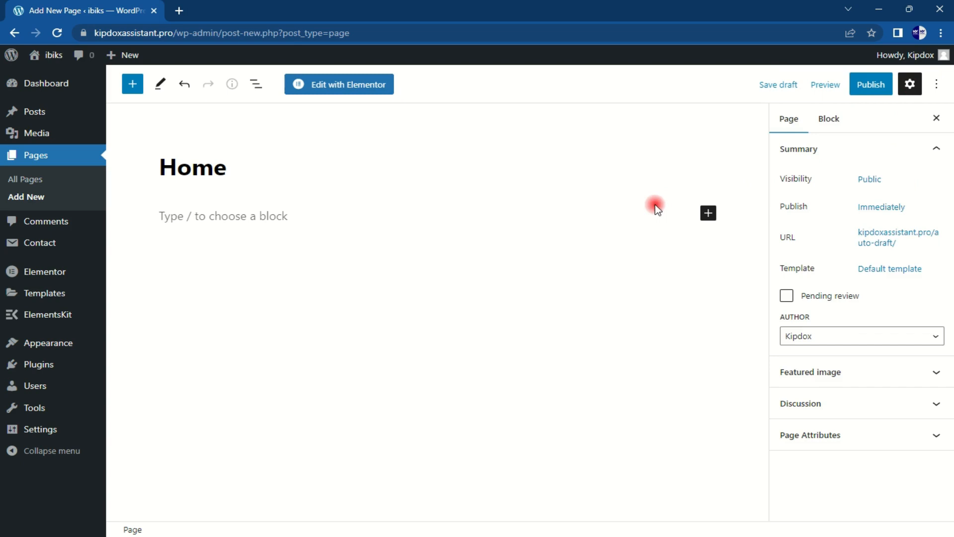
click(918, 434)
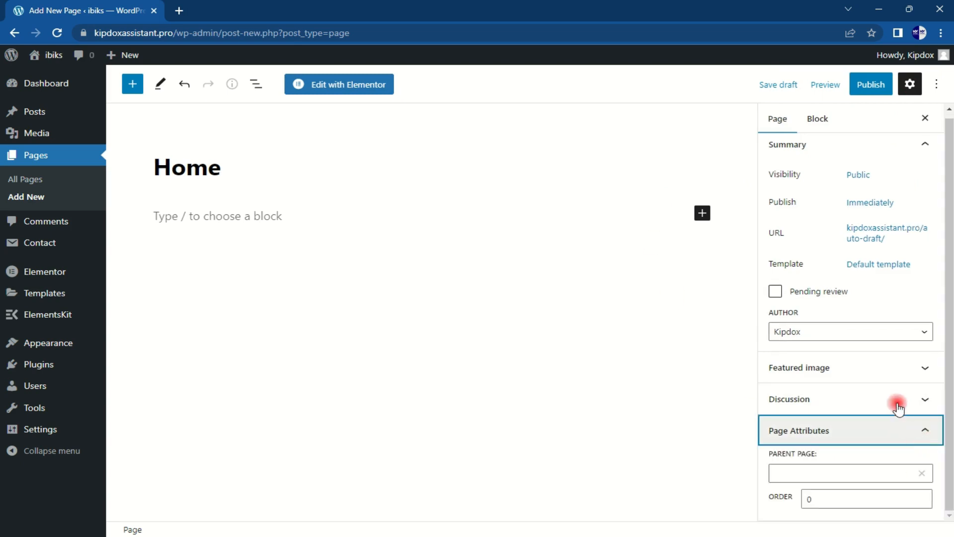
click(911, 331)
click(911, 331)
drag(949, 315, 950, 370)
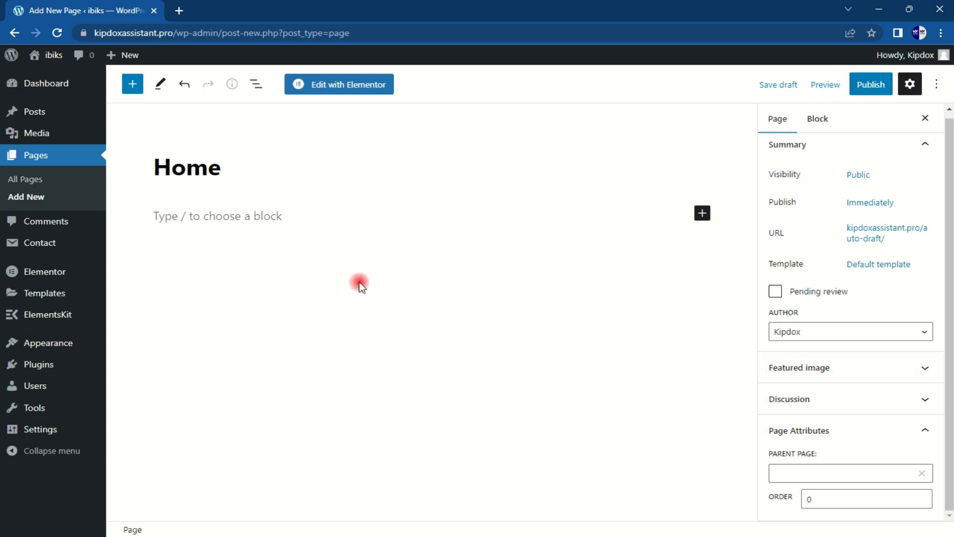
click(870, 87)
click(831, 85)
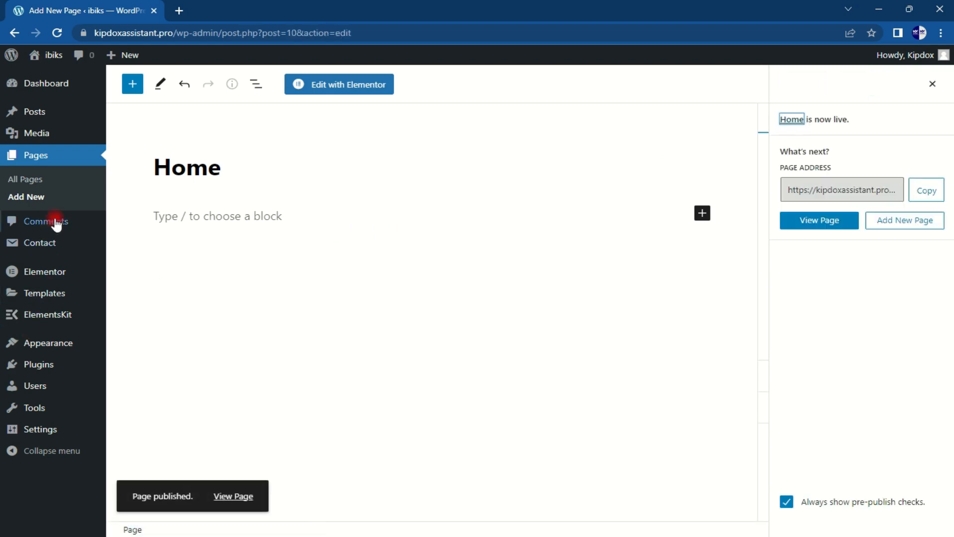
click(24, 197)
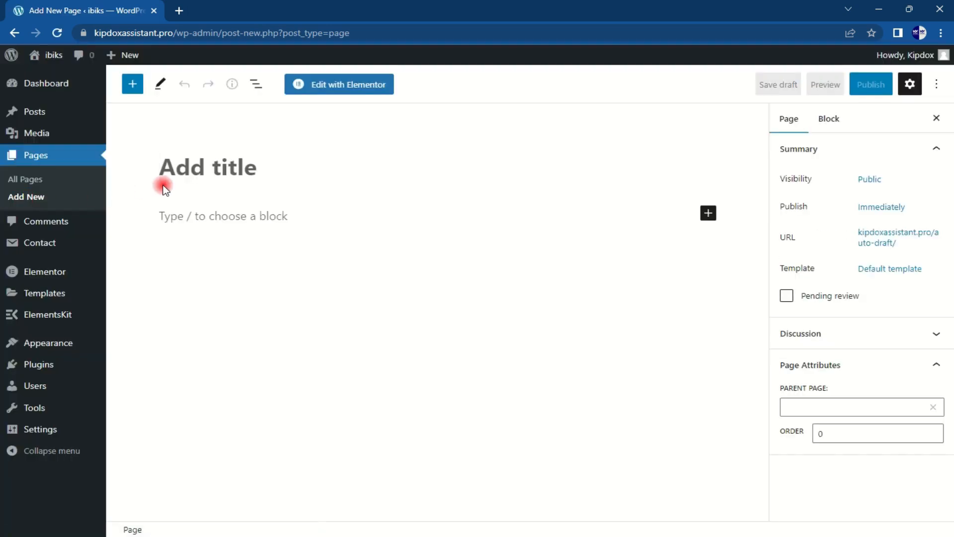
Step: Publish new pages titled 'services' and 'about us'
text(serv)
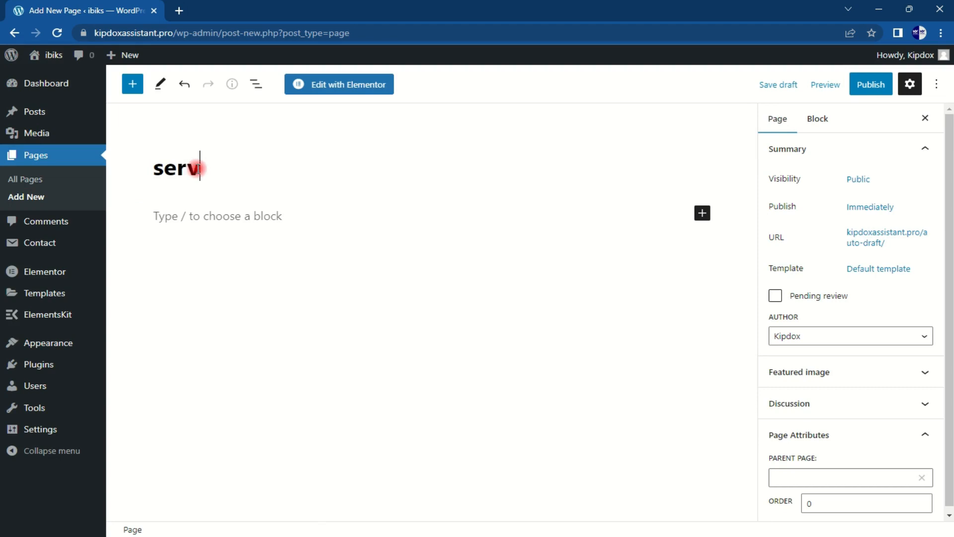
text(ices)
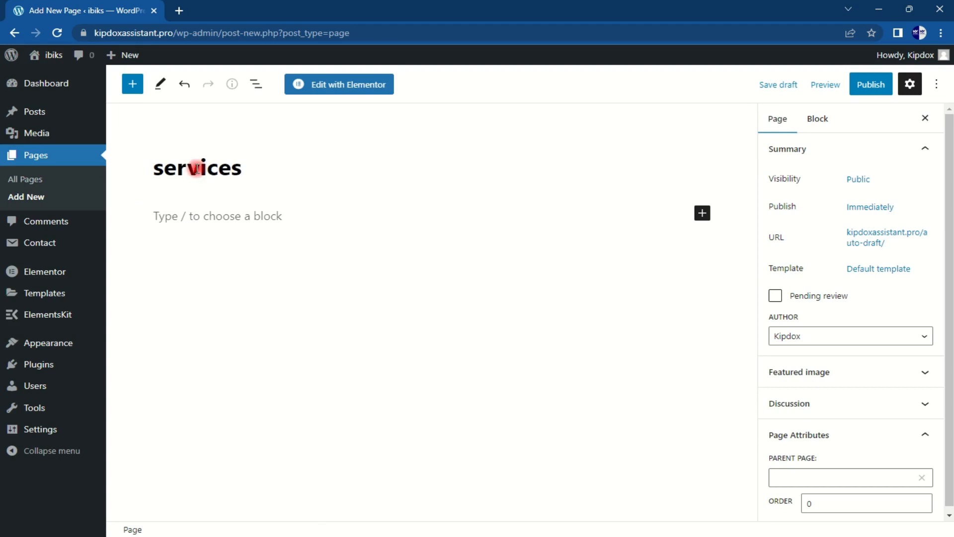
click(871, 85)
click(834, 85)
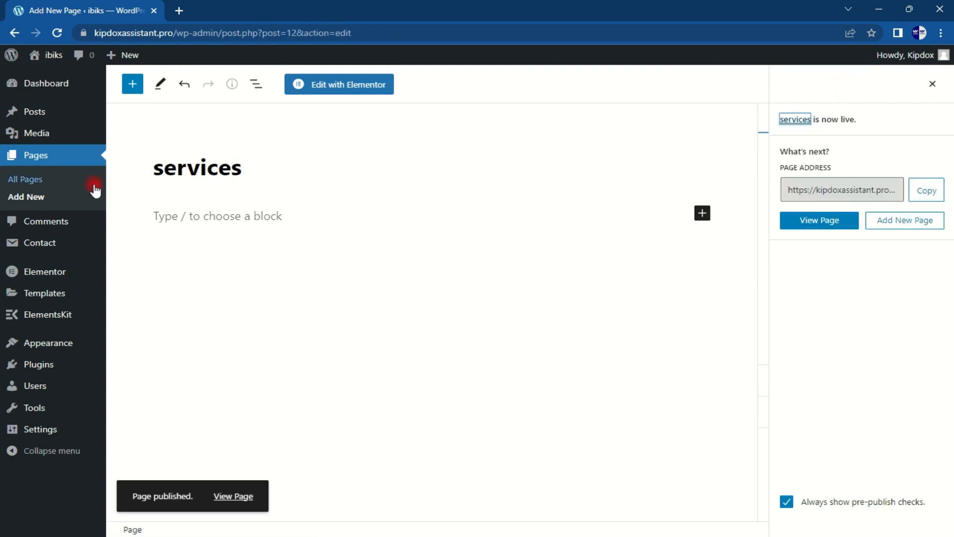
click(31, 198)
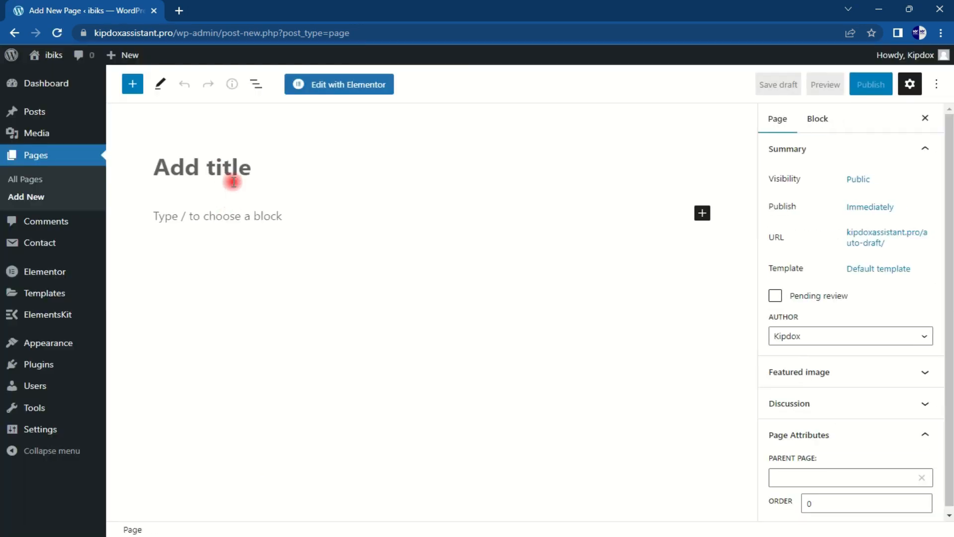
text(about us)
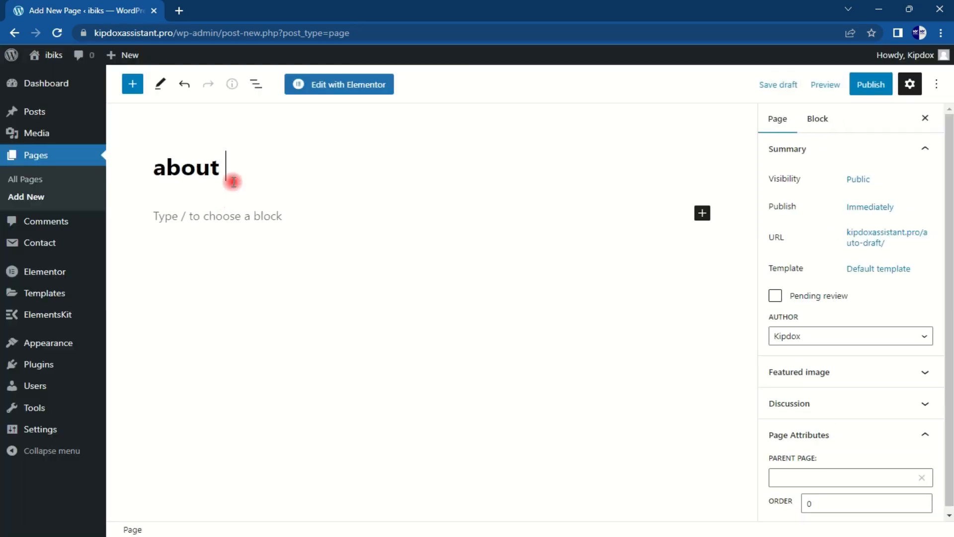
click(872, 86)
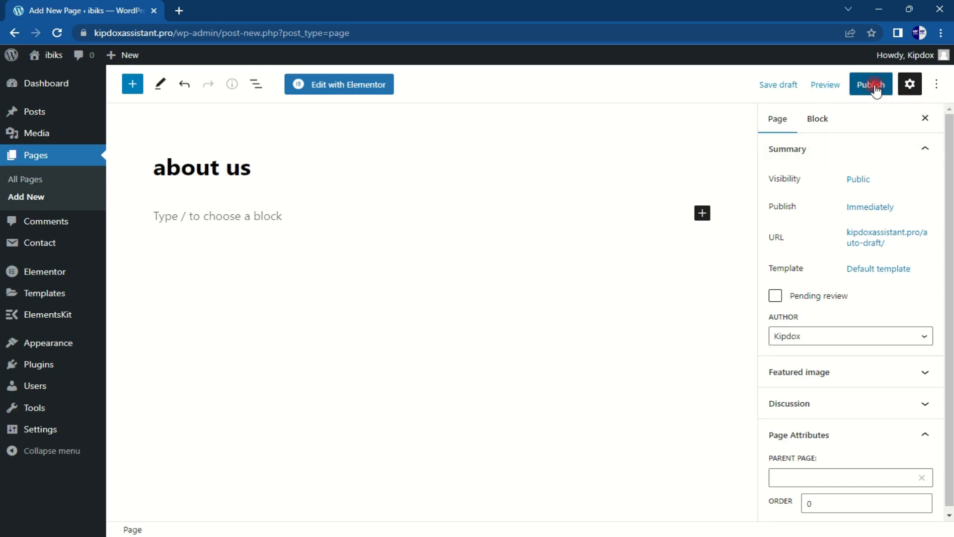
click(809, 95)
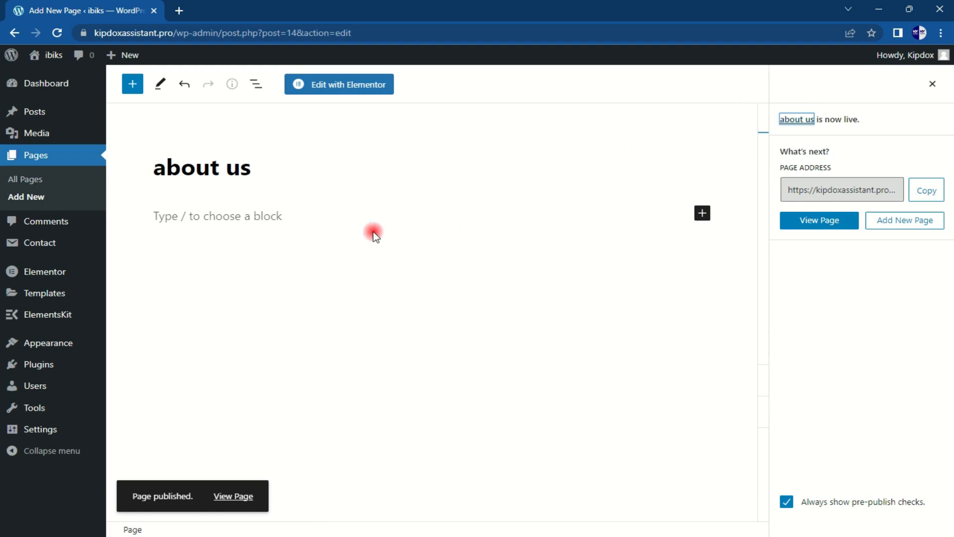
Step: Publish a new page titled 'Contact us'
click(30, 197)
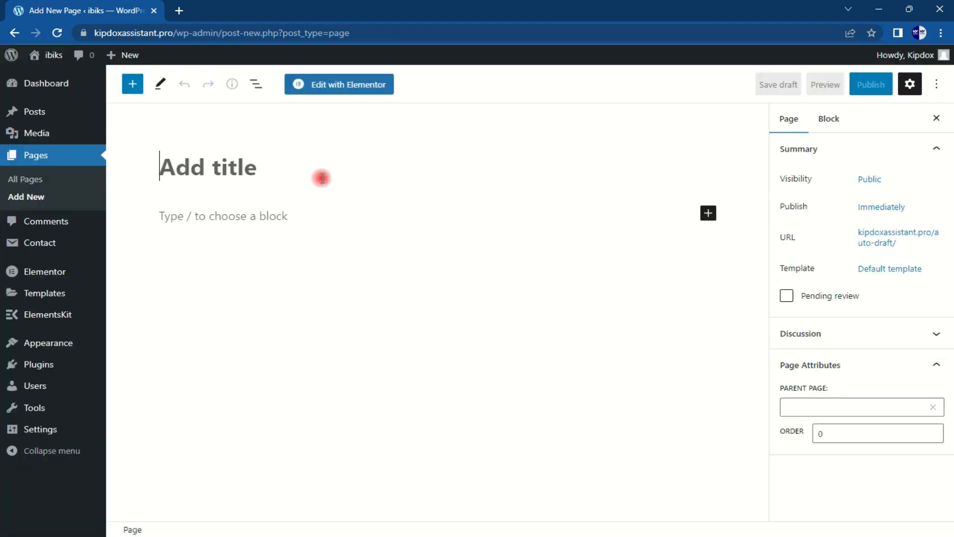
text(Cont)
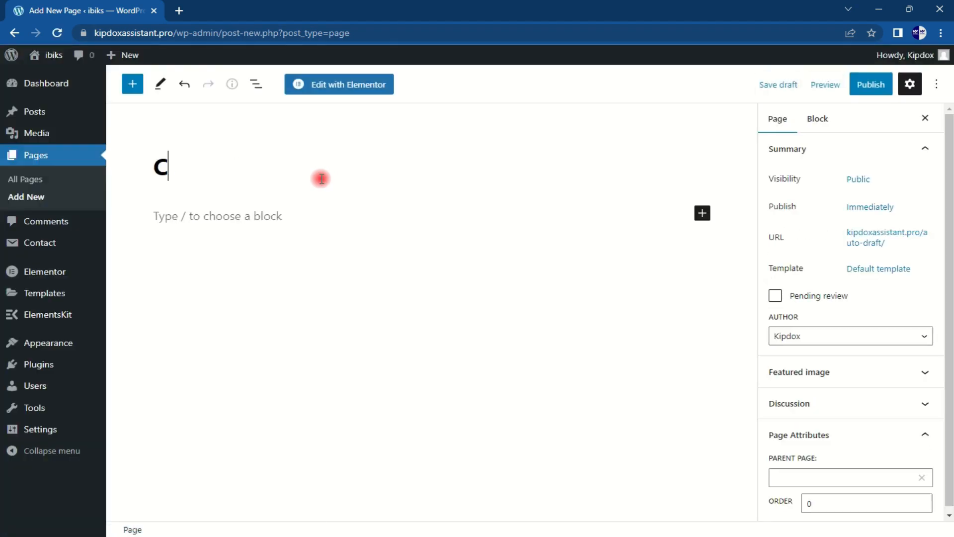
text(ct )
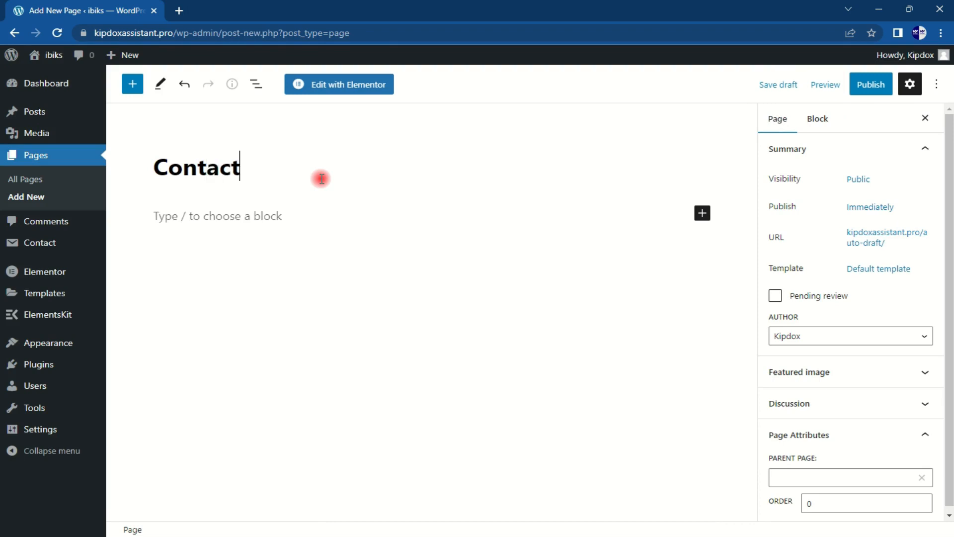
text(us)
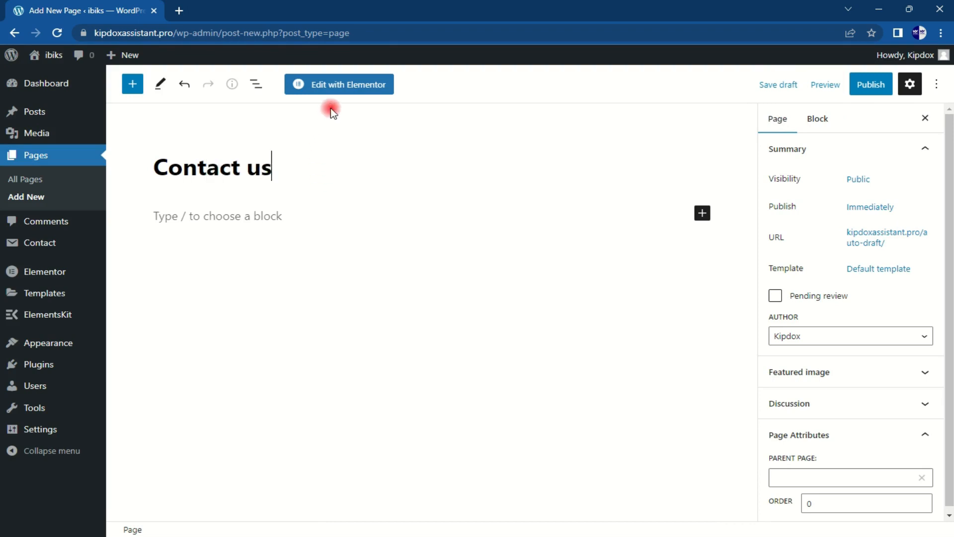
click(883, 88)
click(826, 84)
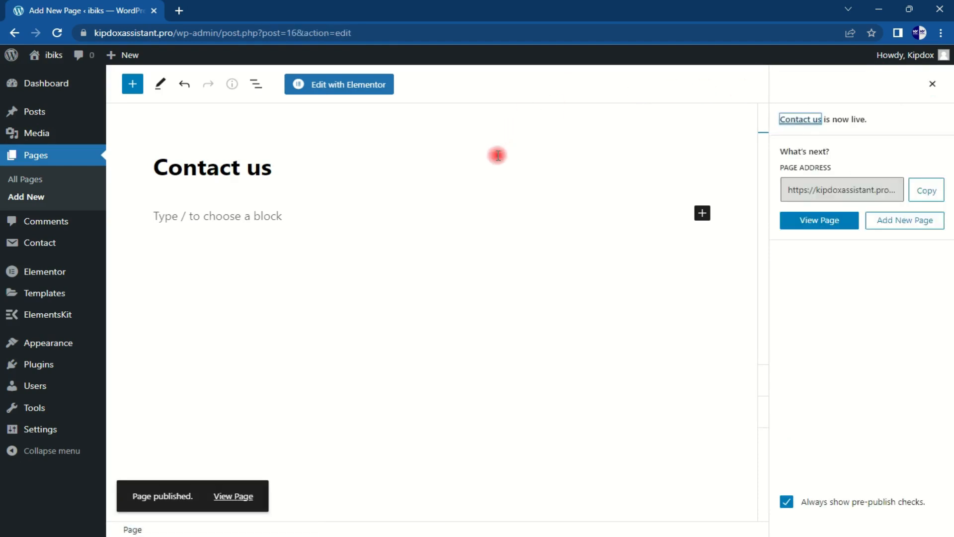
Step: Open the All Pages list in a new browser tab and switch to it
right_click(35, 182)
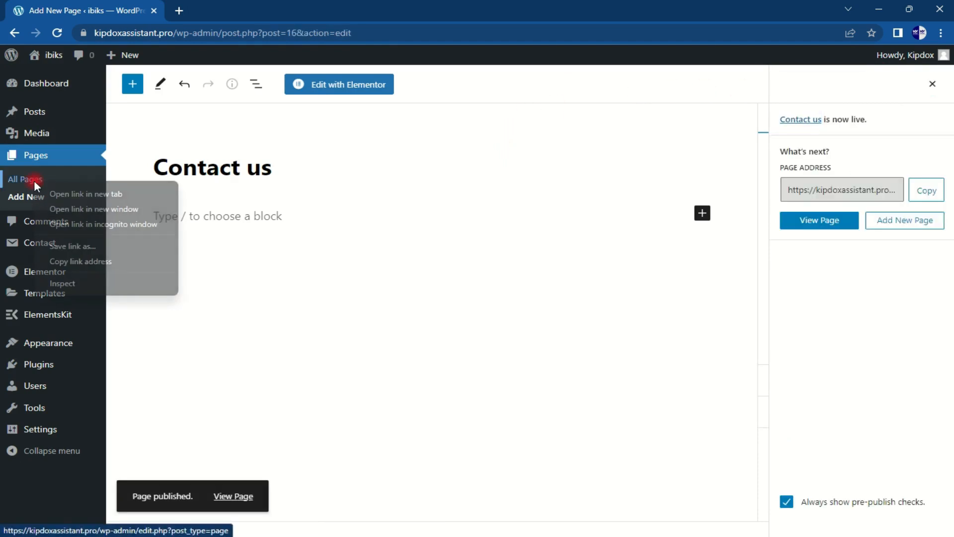
click(71, 196)
click(224, 7)
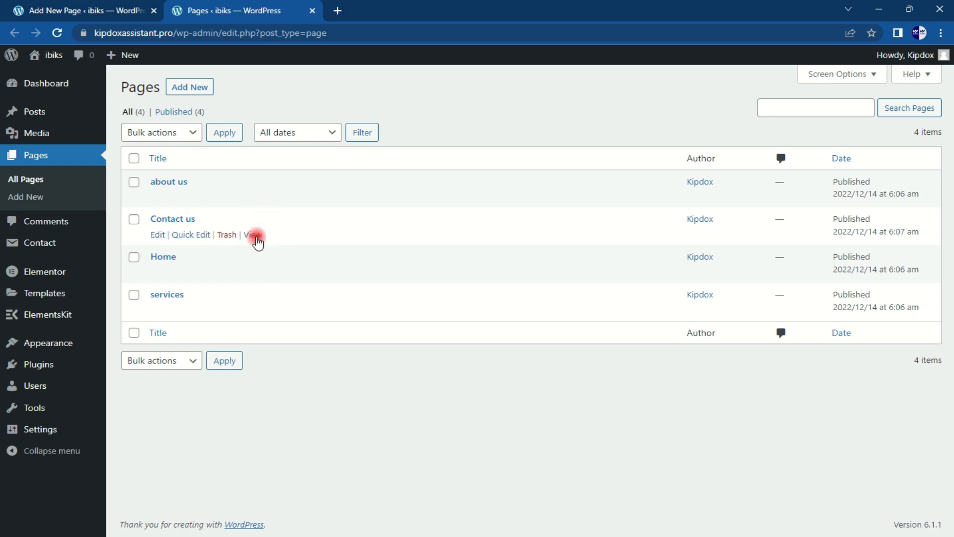
Step: Go from the Pages list to Appearance > Menus
mouse_move(59, 347)
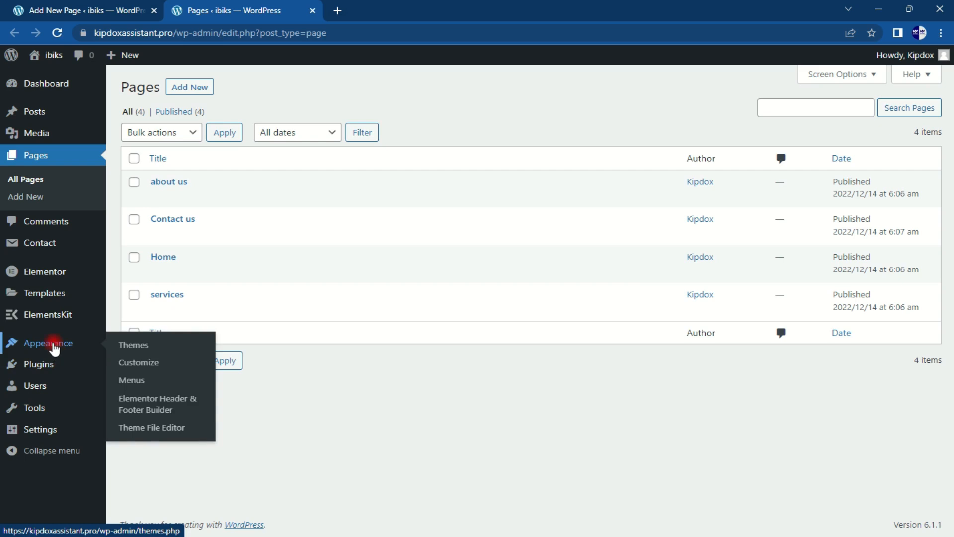
click(150, 389)
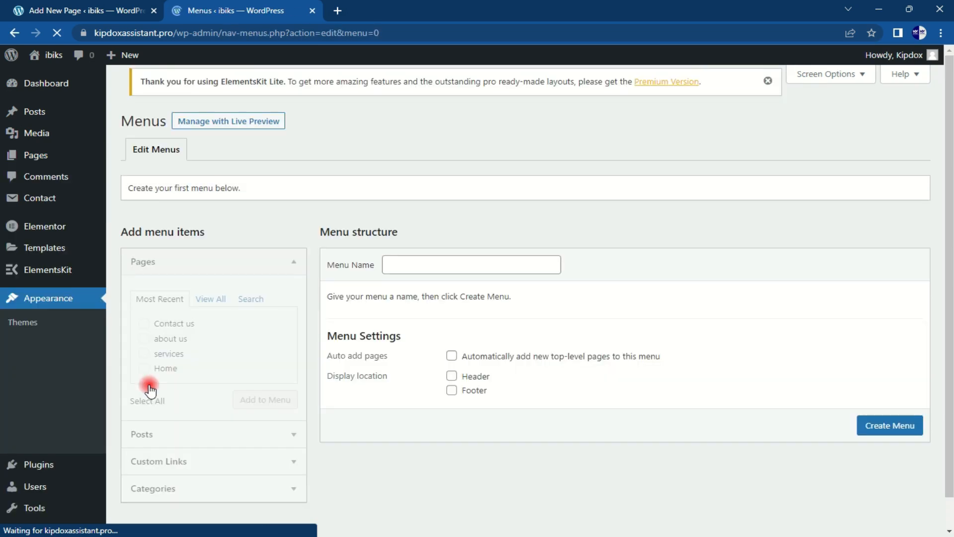
Step: Name the new menu 'main', tick the Header location, and create it
drag(949, 175, 950, 245)
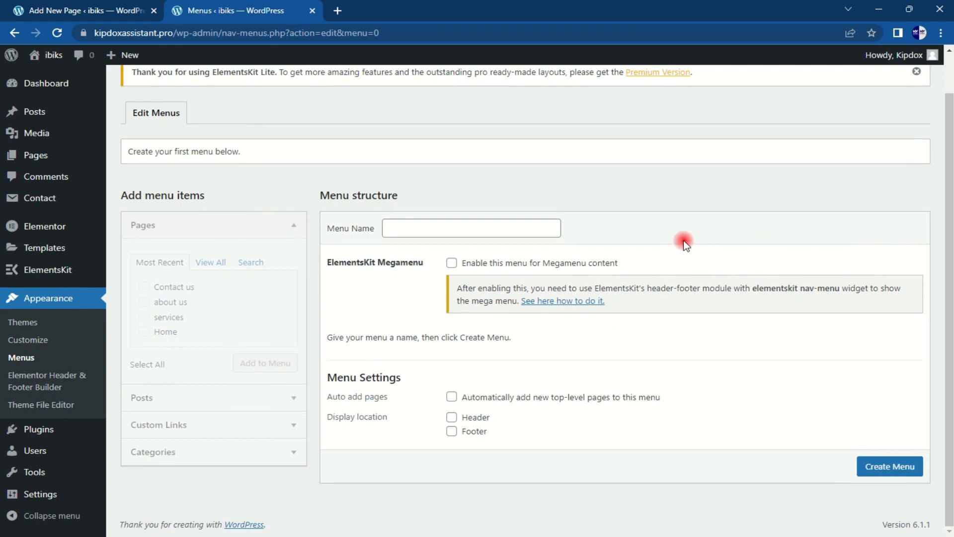
click(426, 223)
text(mani)
key(BackSpace)
key(BackSpace)
key(BackSpace)
text(in)
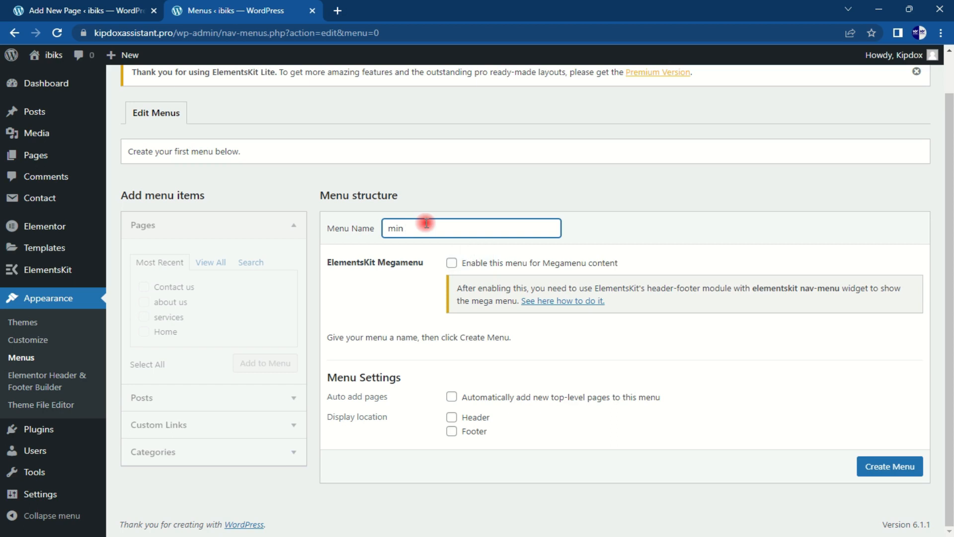
key(BackSpace)
key(BackSpace)
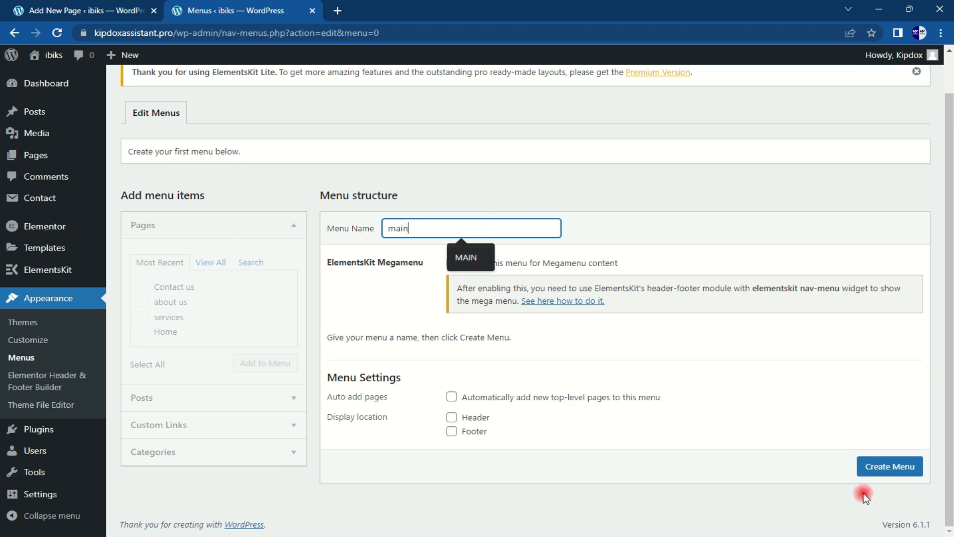
click(452, 417)
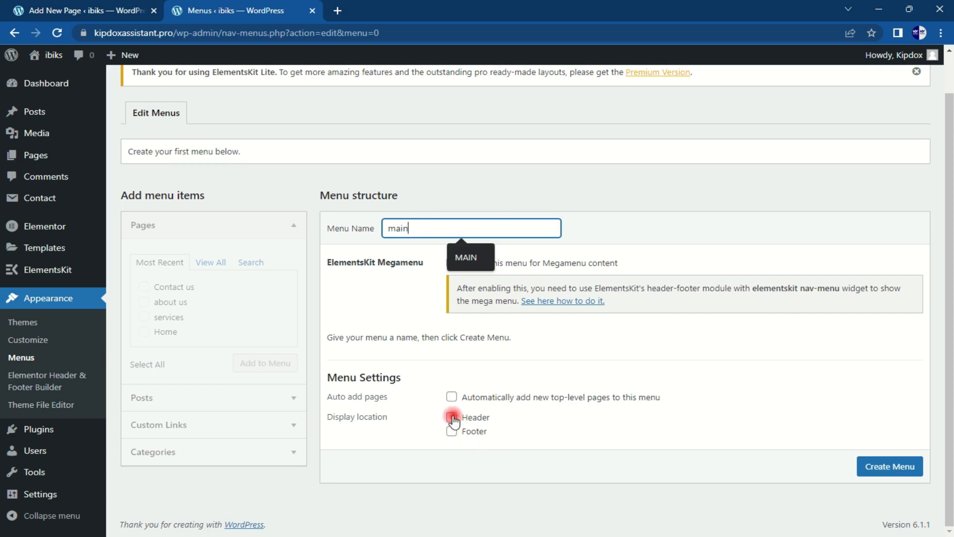
click(886, 472)
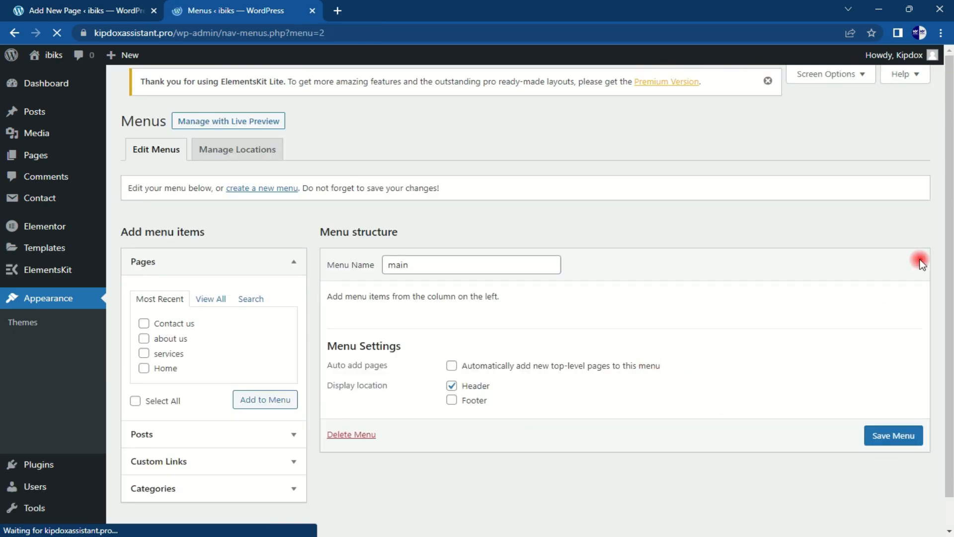
Step: Add all four site pages to the main menu
scroll(946, 194, down, 2)
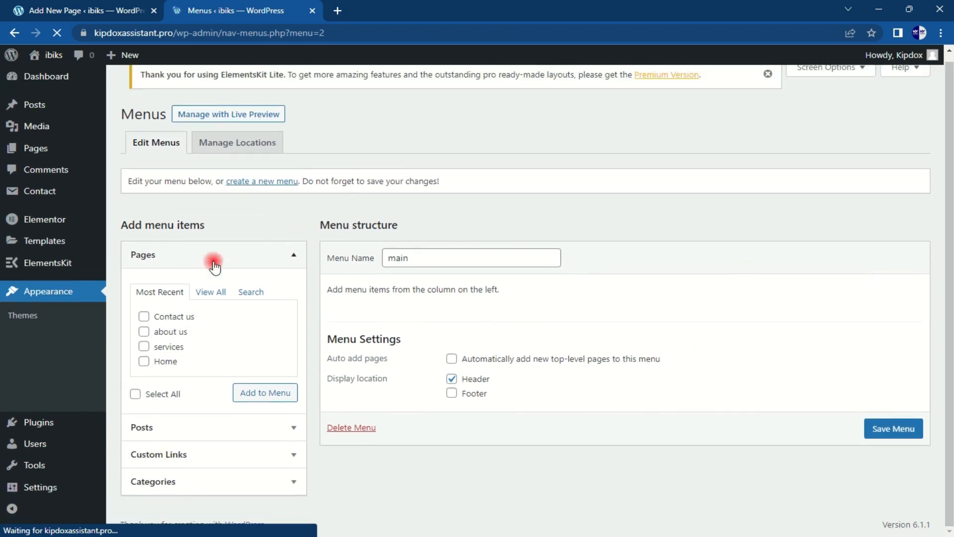
click(207, 298)
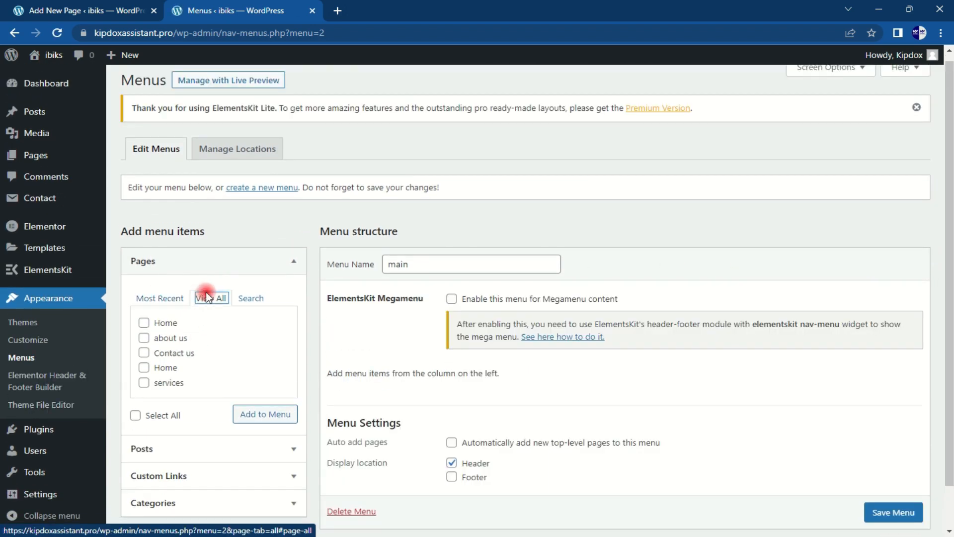
click(135, 415)
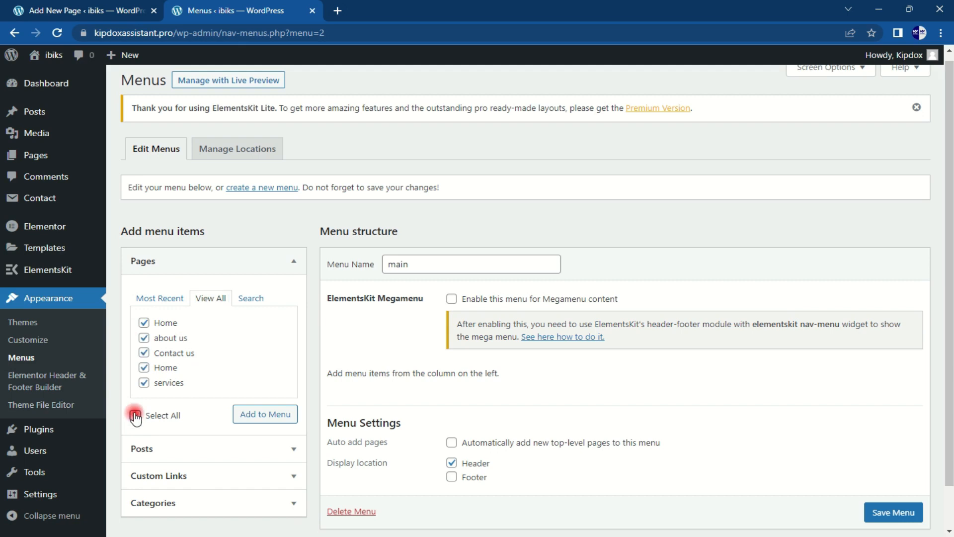
click(246, 415)
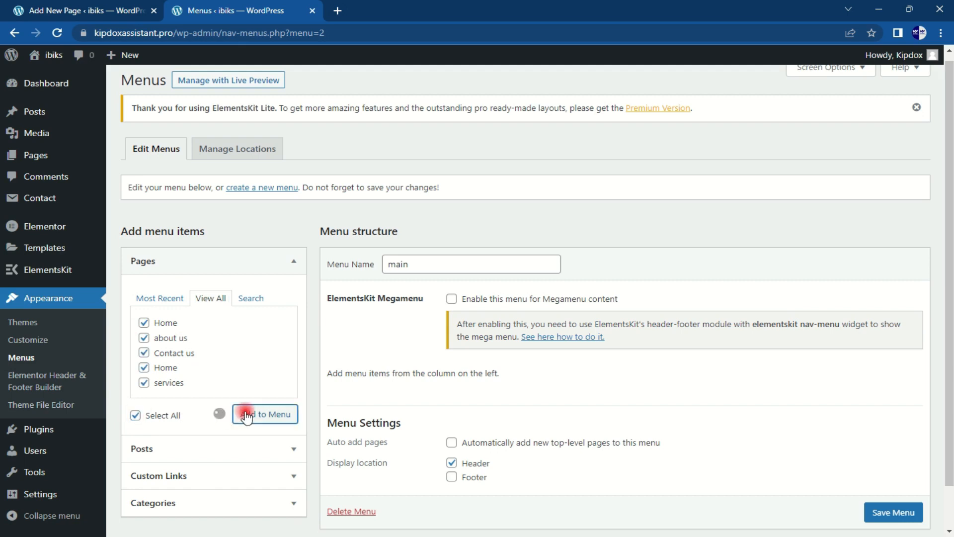
drag(950, 208, 948, 372)
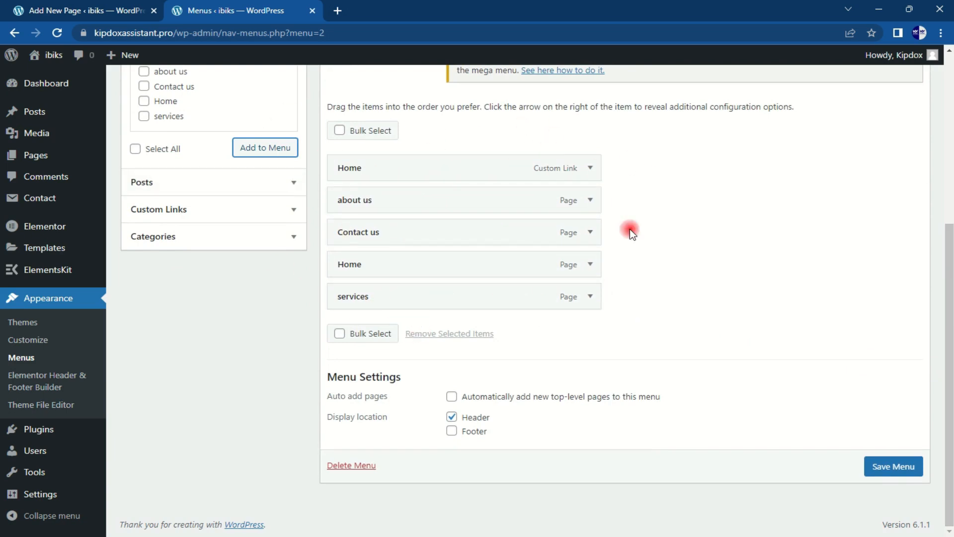
Step: Relabel the menu items as HOME, ABOUT US and CONTACT US
click(590, 166)
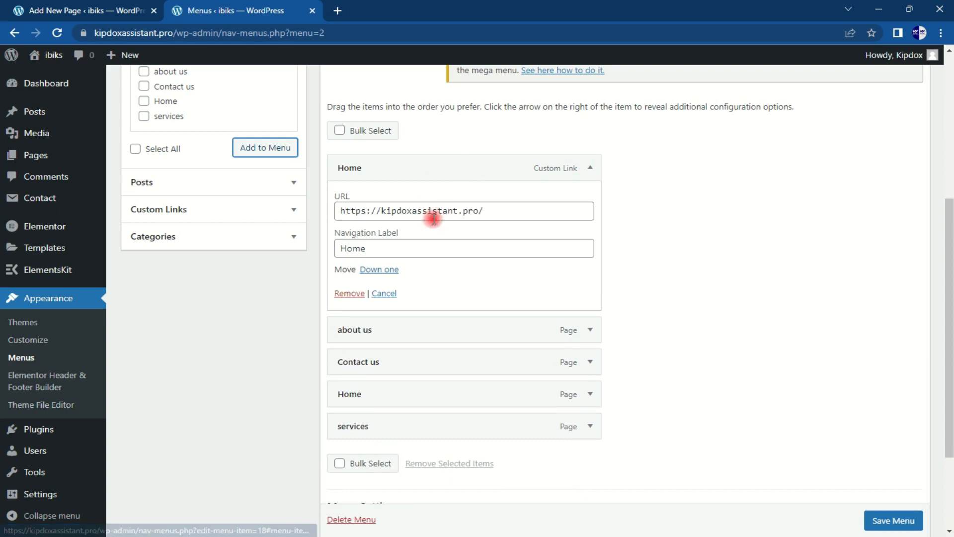
drag(379, 247, 283, 240)
text(HOME)
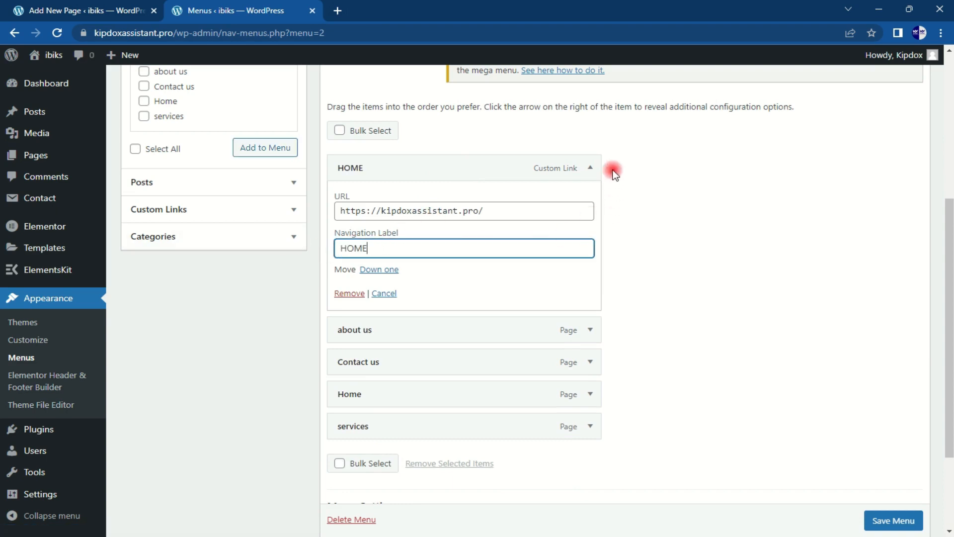
click(588, 167)
click(581, 200)
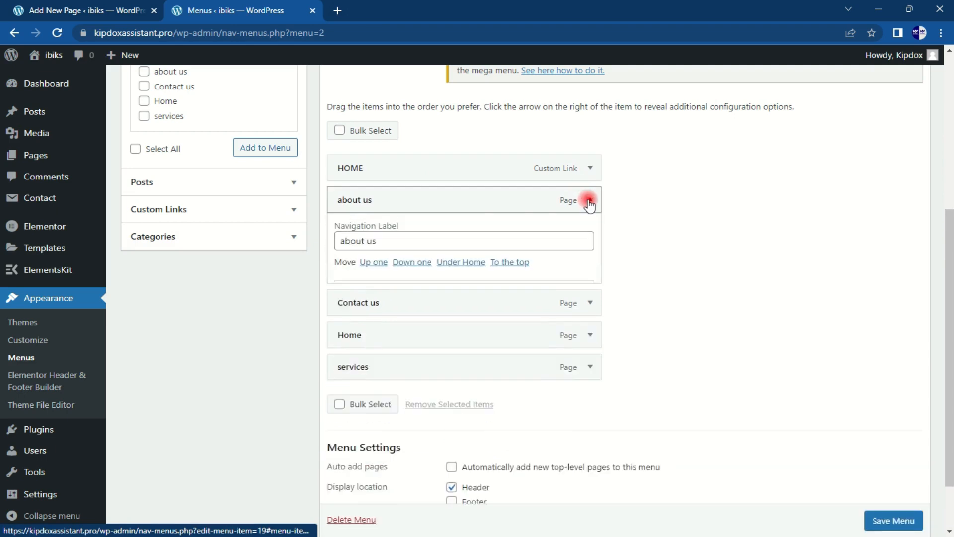
drag(372, 243, 294, 241)
drag(445, 249, 319, 244)
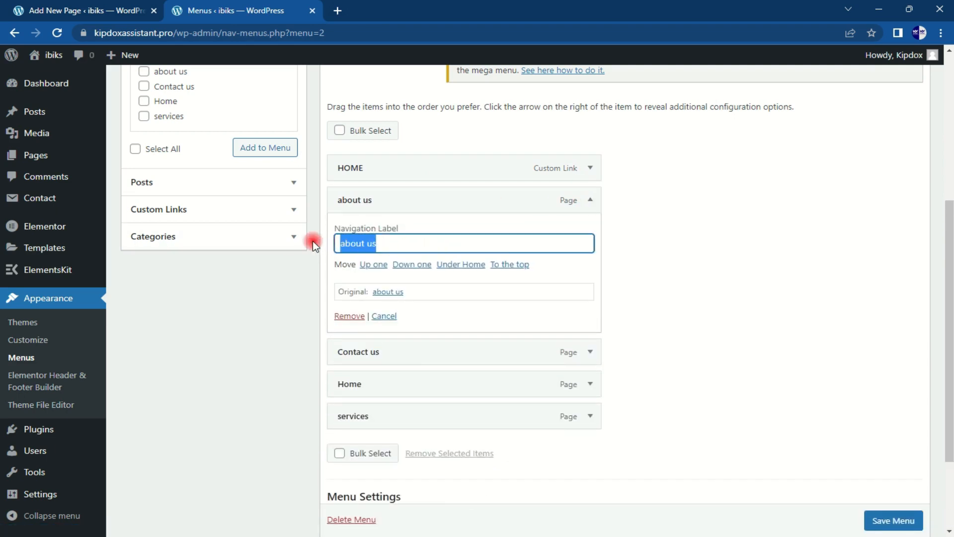
text(ABOUT US)
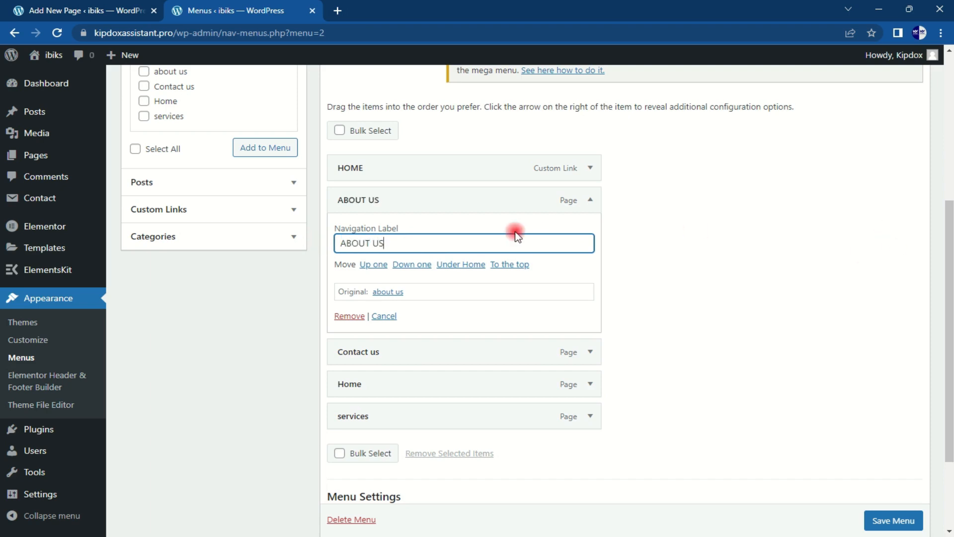
click(590, 200)
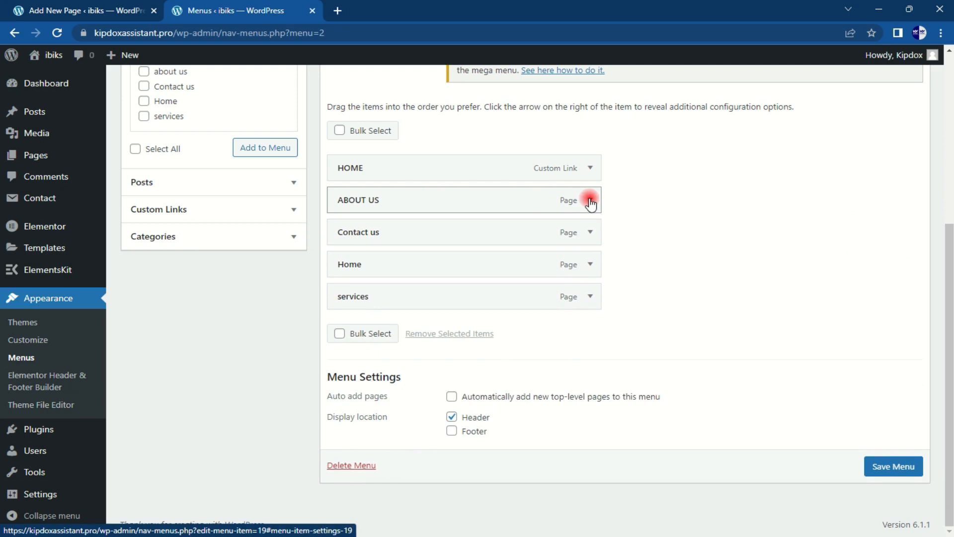
click(590, 232)
drag(437, 274, 266, 276)
text(C)
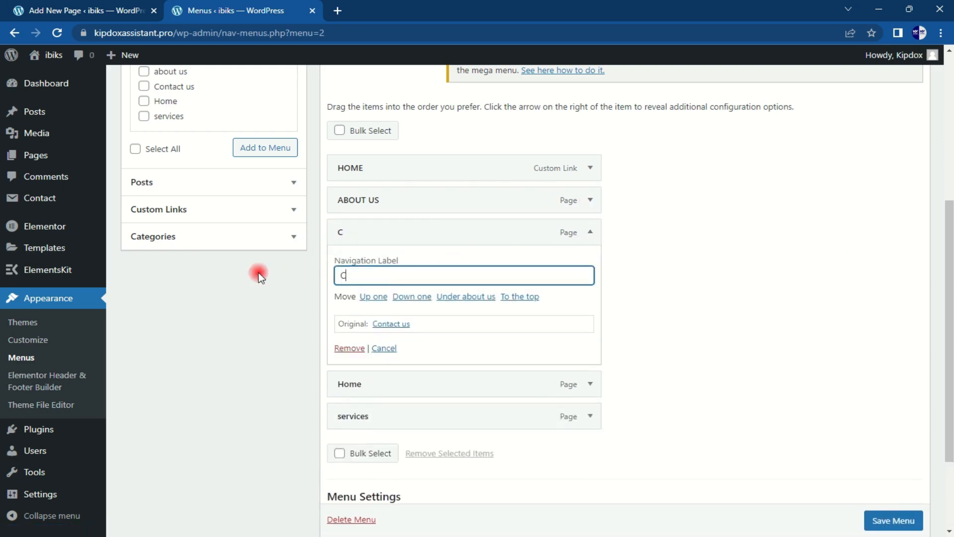
text(ONTACT US)
click(590, 232)
Step: Relabel the services and Home page items in capitals as SERVICES and HOME
click(587, 298)
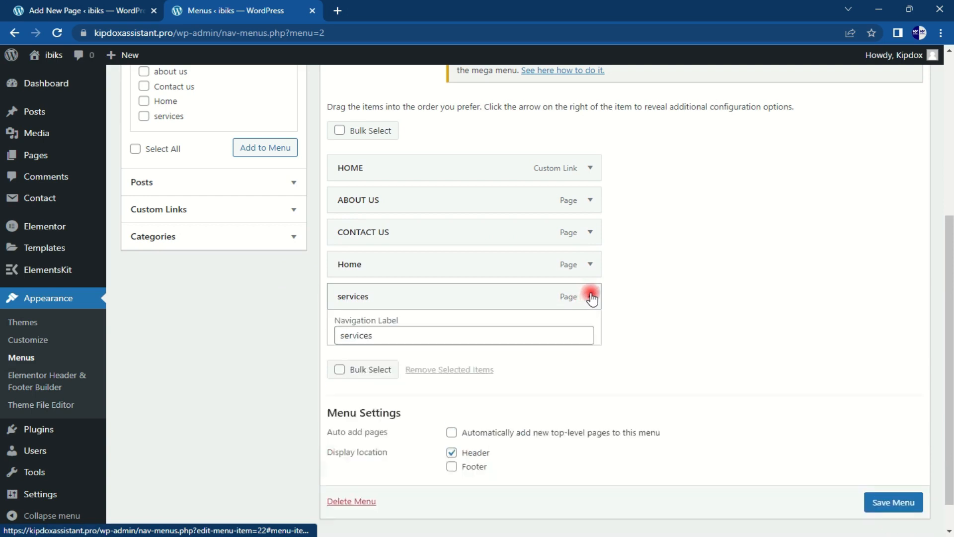
click(590, 265)
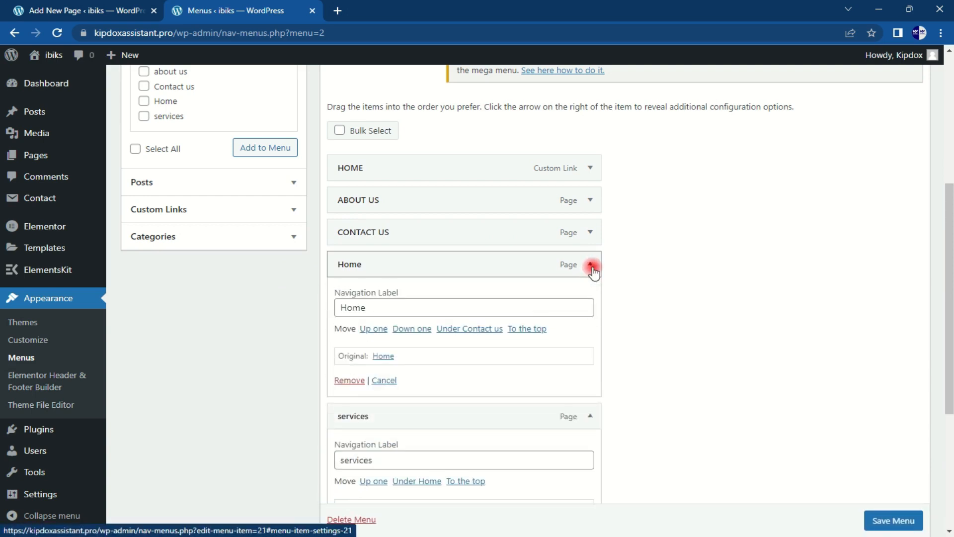
click(592, 267)
click(591, 298)
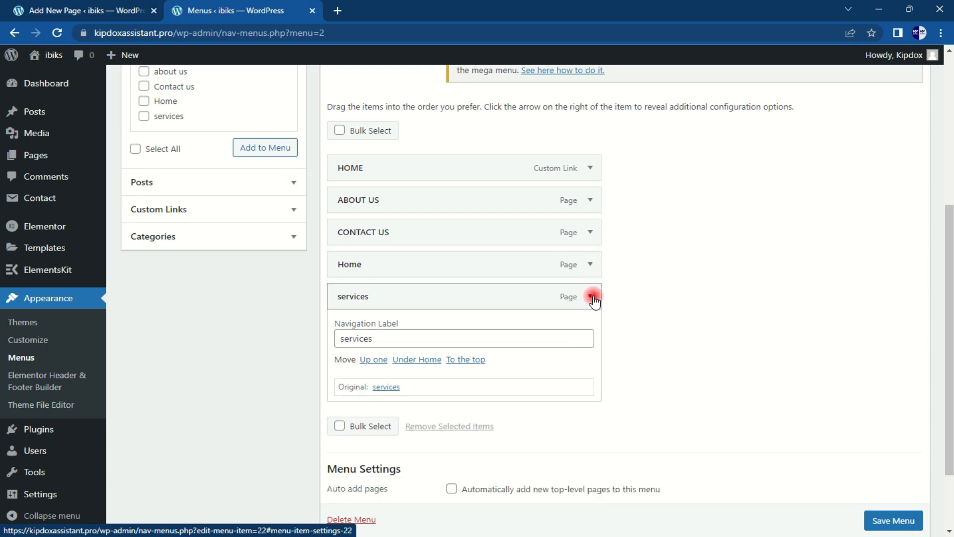
click(590, 298)
drag(372, 337, 302, 343)
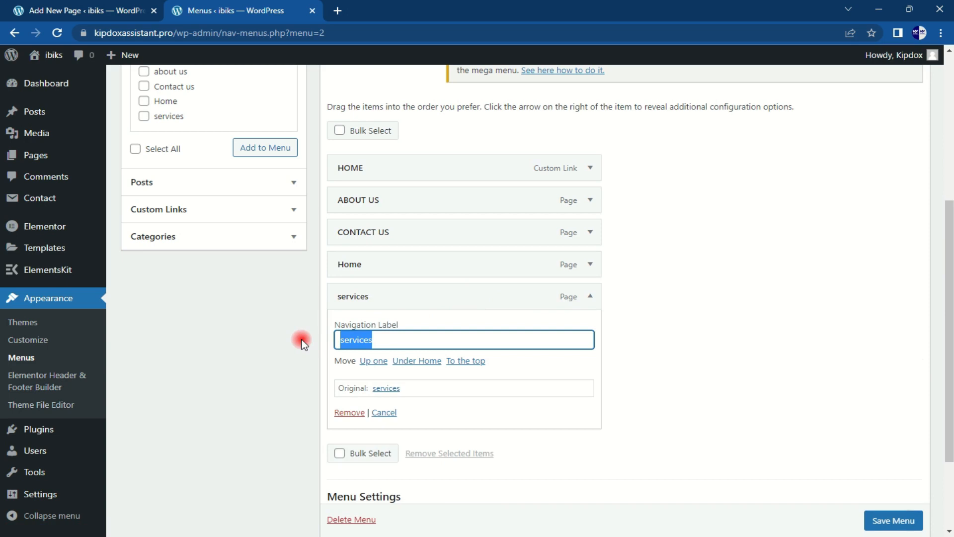
text(SERVICES)
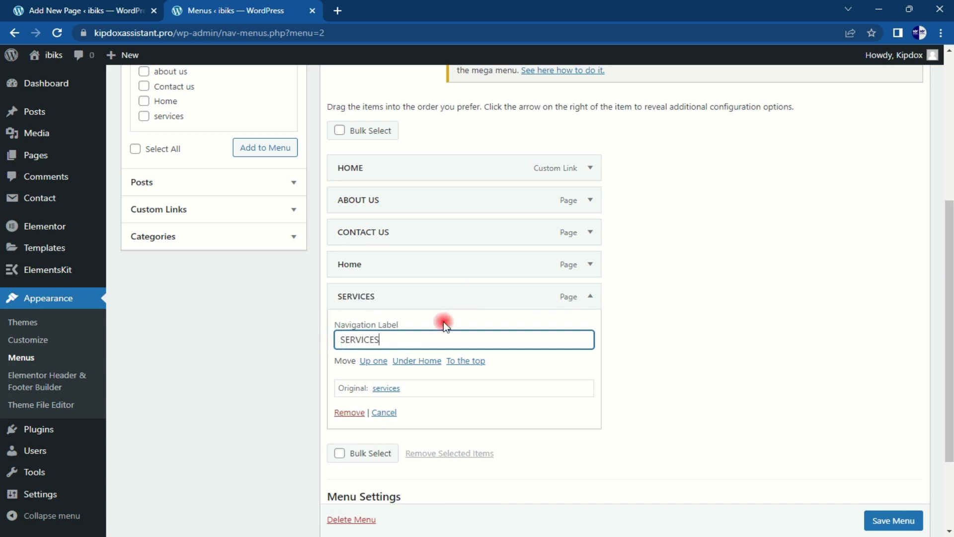
click(590, 298)
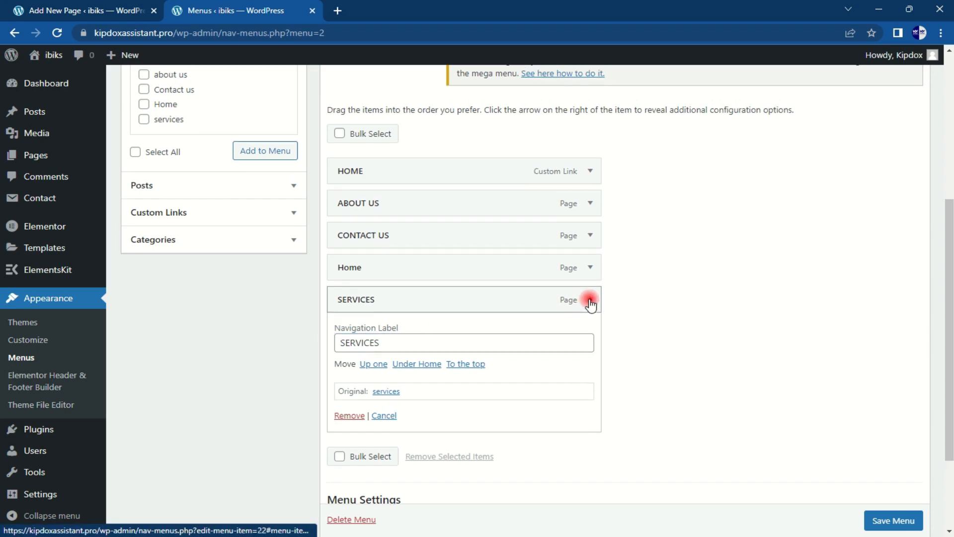
click(592, 267)
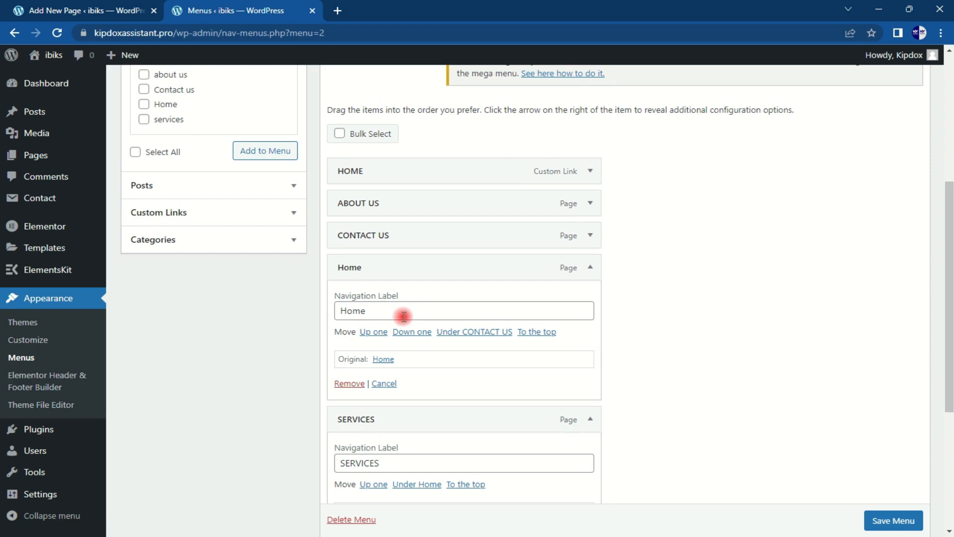
drag(399, 311, 314, 312)
text(HOME)
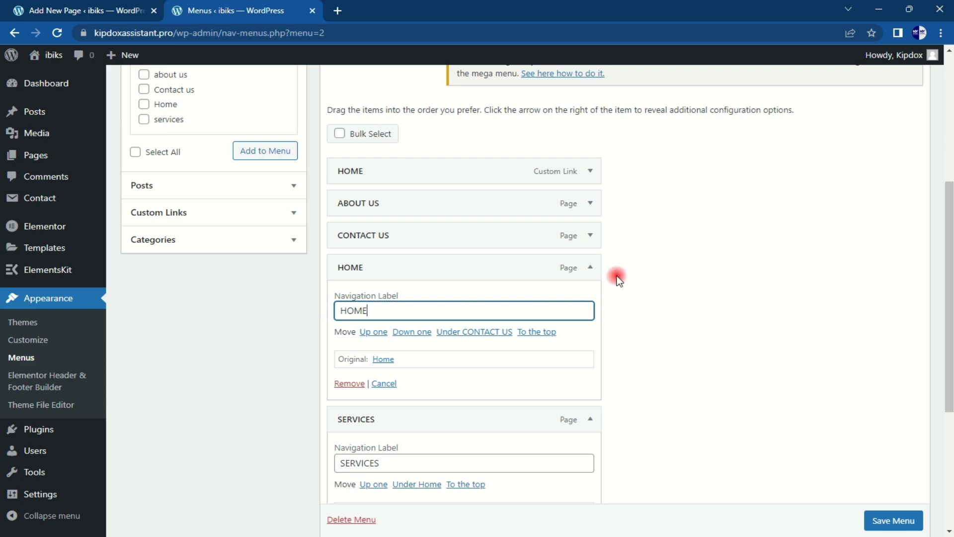
click(591, 267)
Step: Remove the duplicate HOME item, move SERVICES right after HOME, and save the menu
click(583, 175)
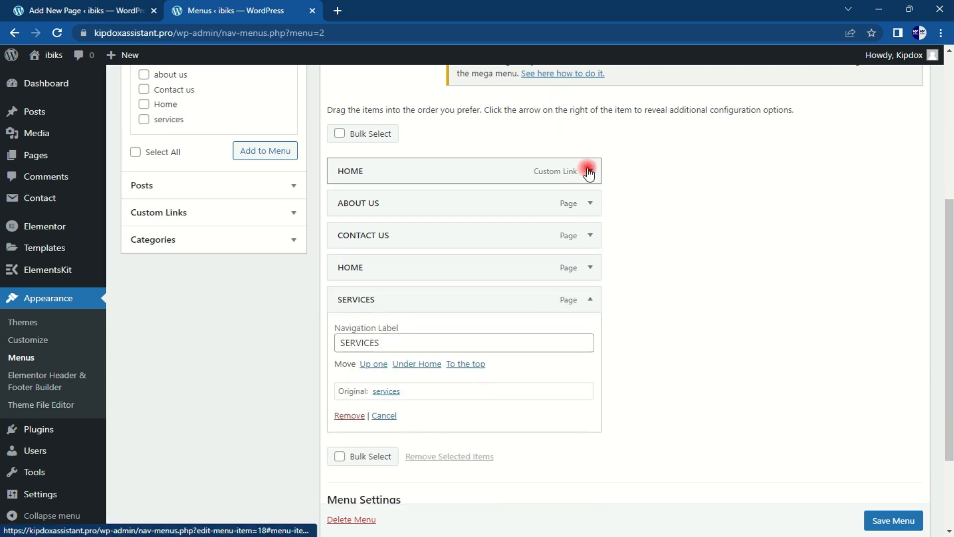
click(358, 305)
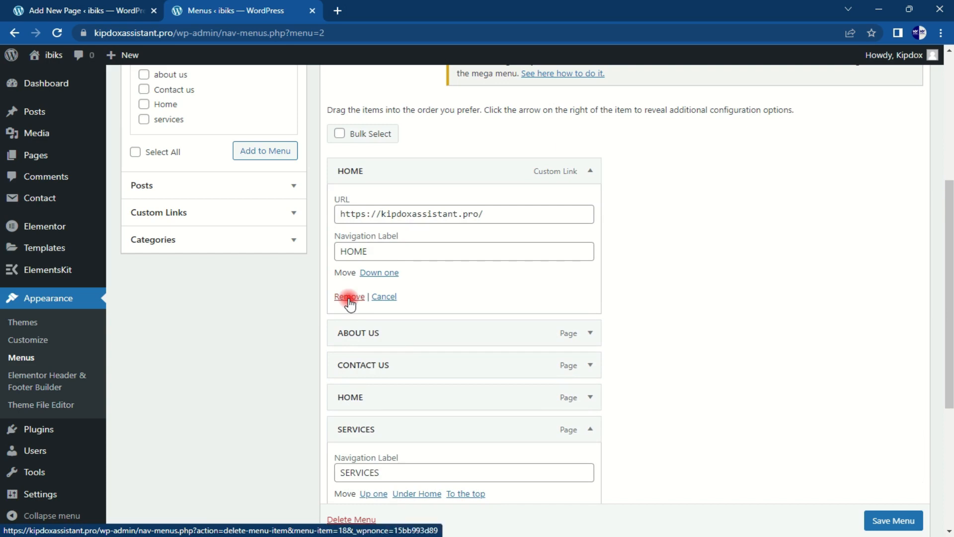
click(590, 170)
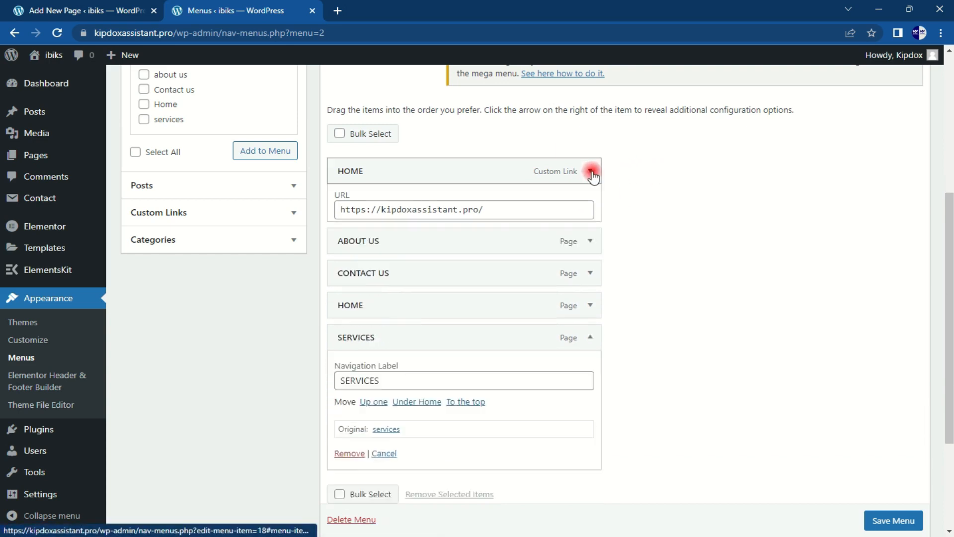
click(591, 269)
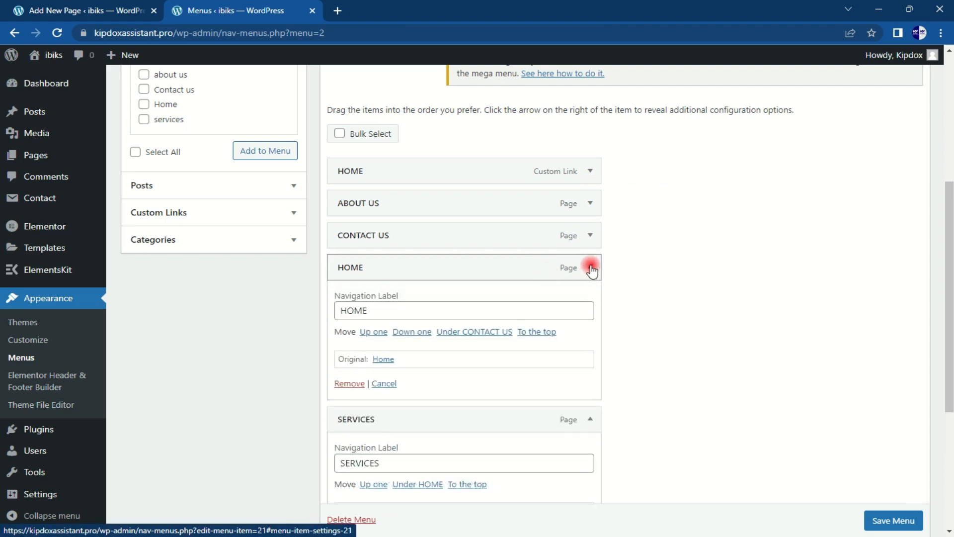
click(348, 383)
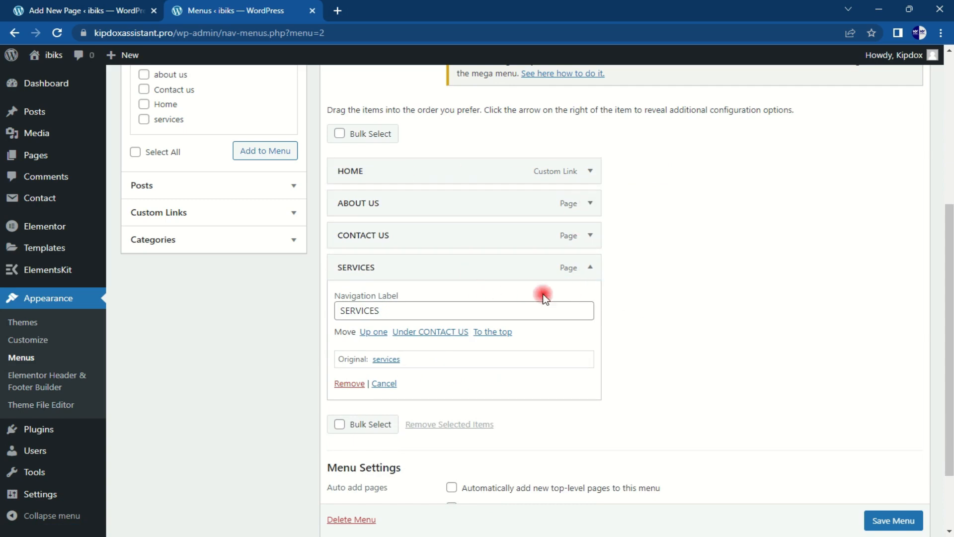
click(590, 267)
drag(465, 300, 466, 237)
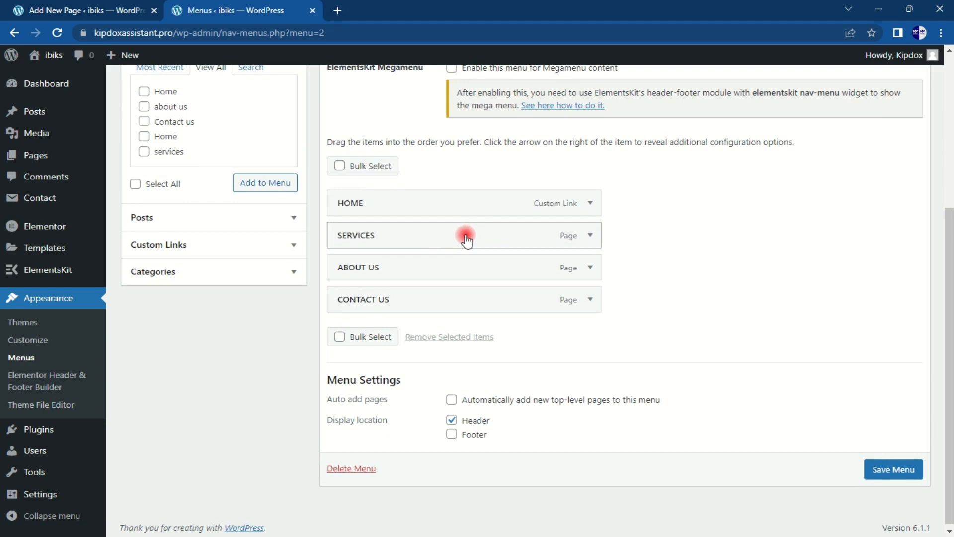
click(897, 472)
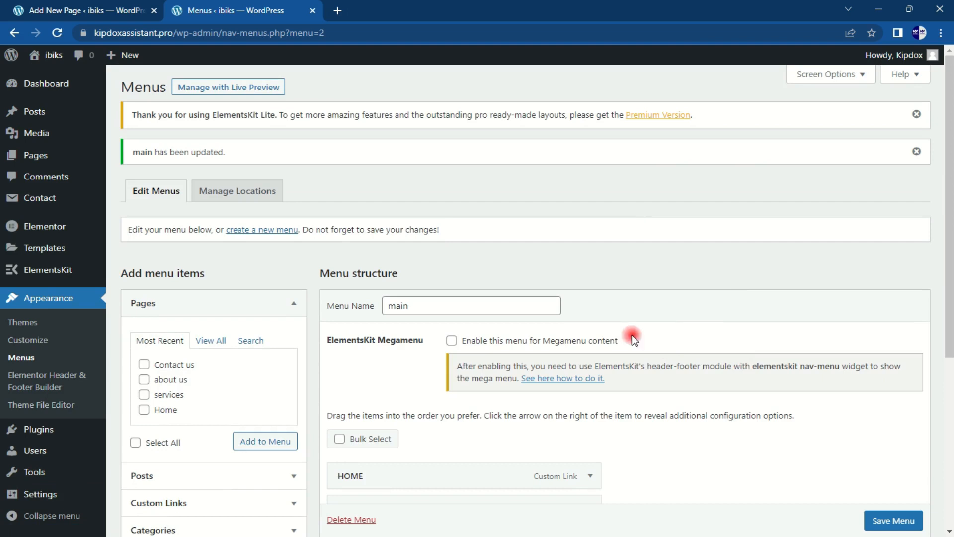
Step: From All Pages, open the Home page's Edit link in a new tab and switch to it
mouse_move(40, 154)
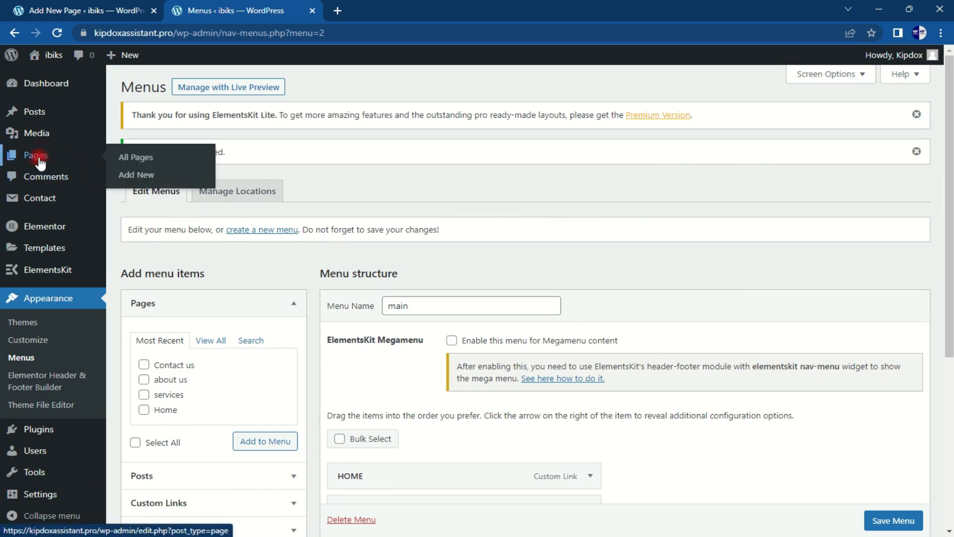
click(40, 160)
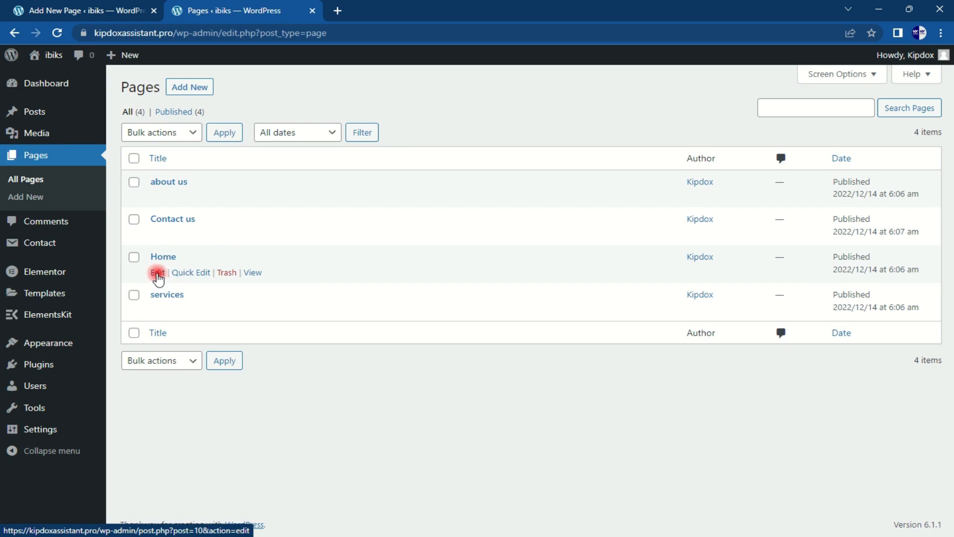
right_click(157, 275)
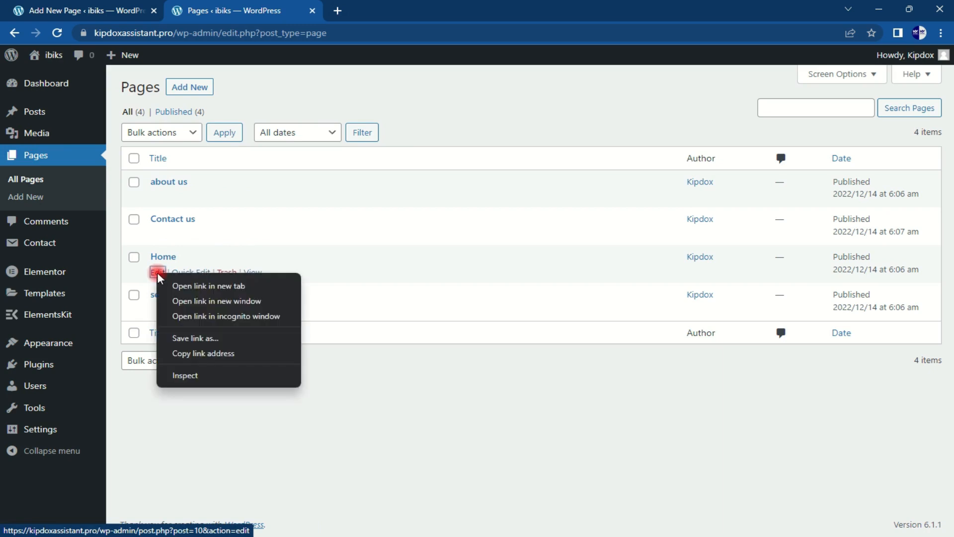
click(187, 286)
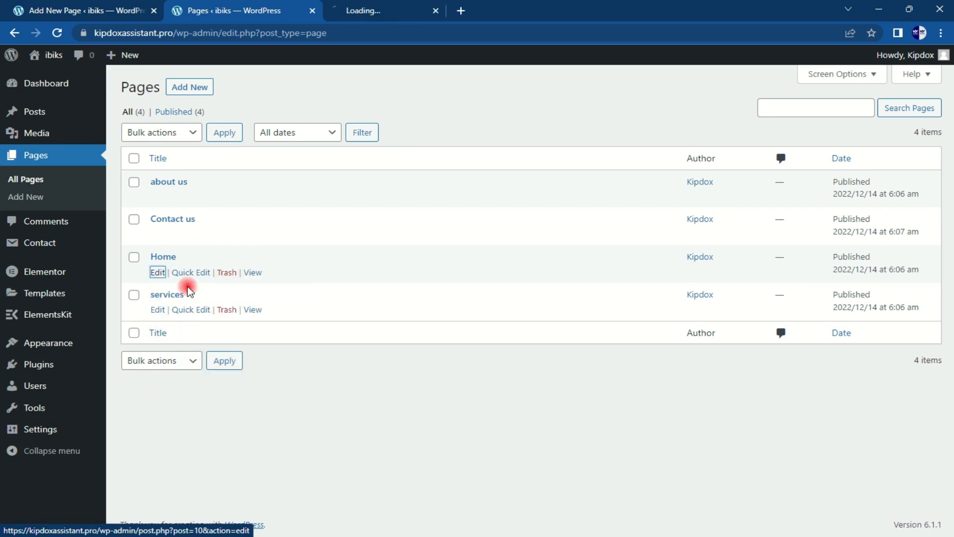
click(370, 6)
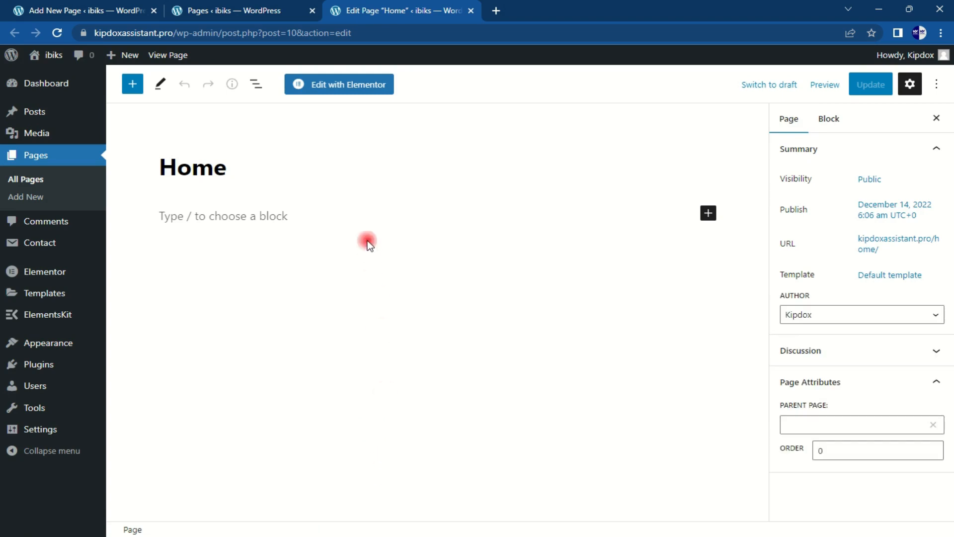
Step: Launch Edit with Elementor for the Home page and let the editor load
click(342, 92)
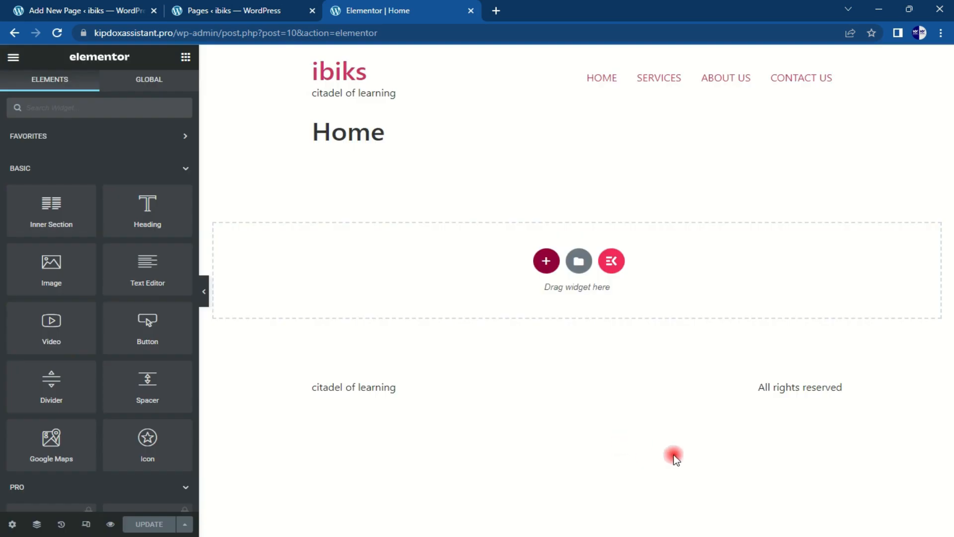
click(812, 536)
click(812, 536)
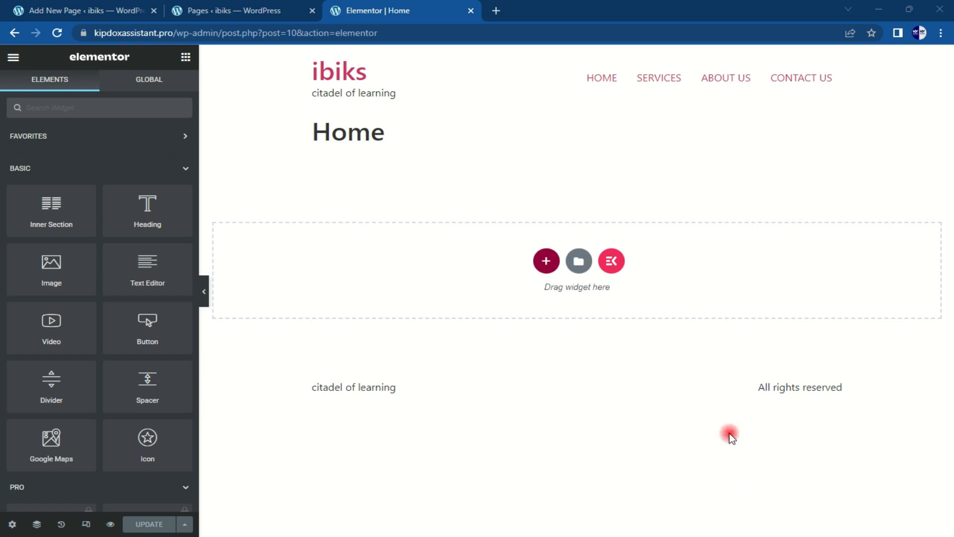
double_click(312, 147)
click(314, 146)
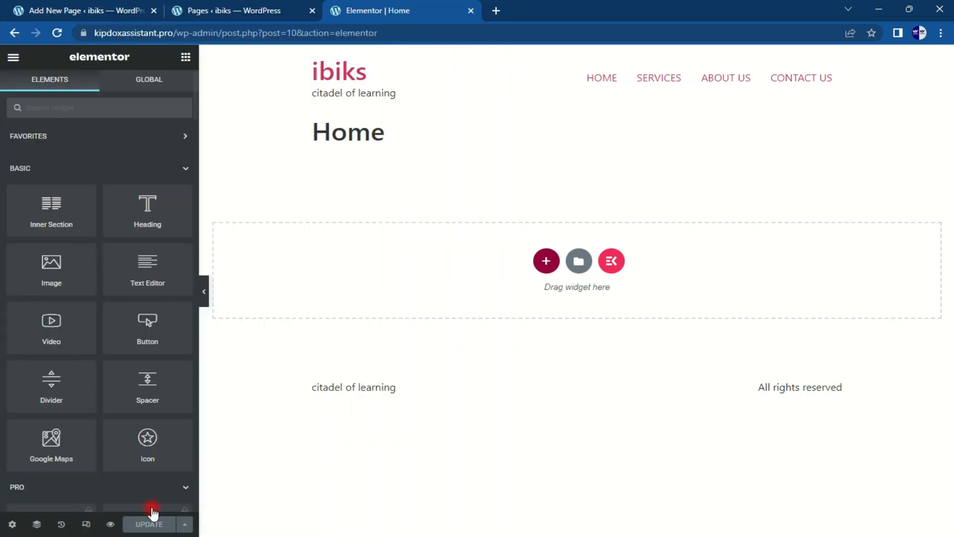
Step: In page settings, set Hide Title to YES and Page Layout to Elementor Canvas
click(13, 526)
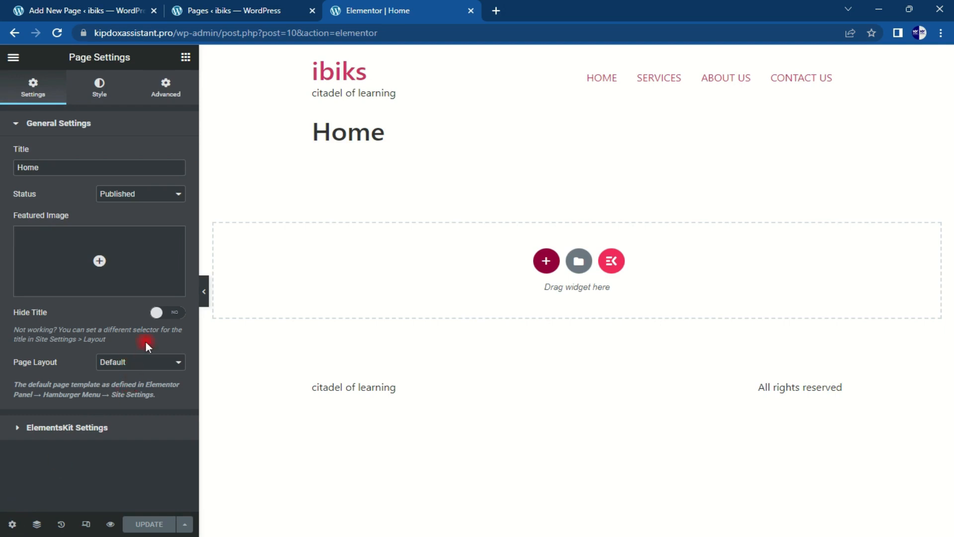
click(181, 318)
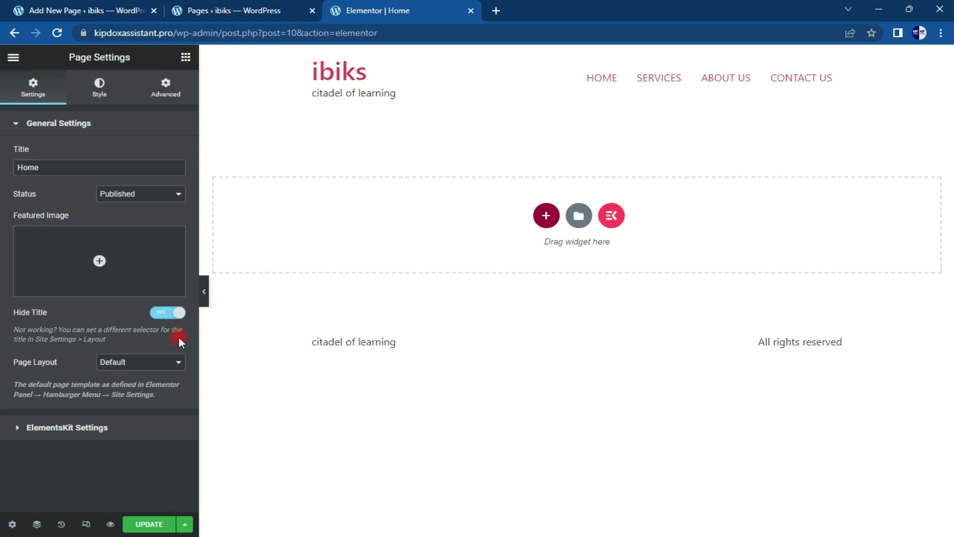
click(172, 363)
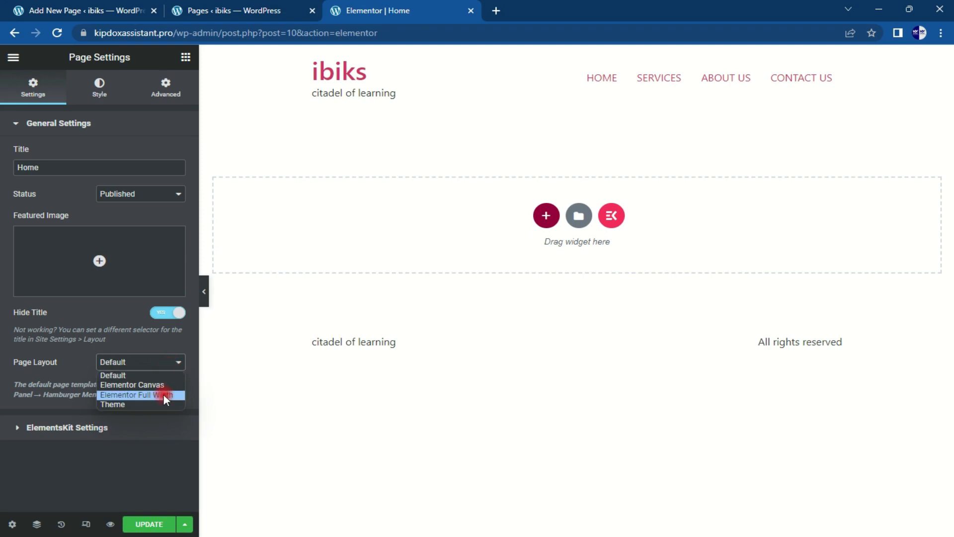
click(165, 384)
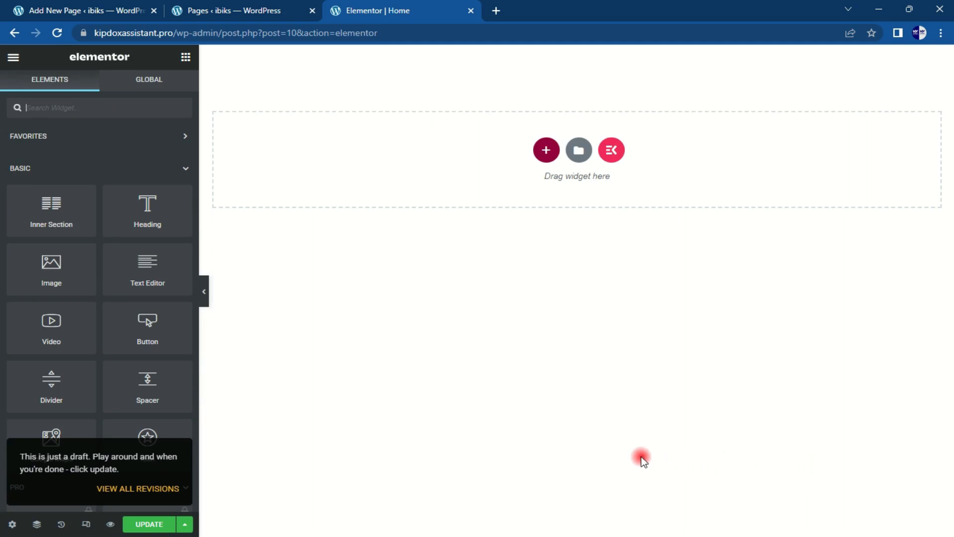
click(811, 536)
click(812, 536)
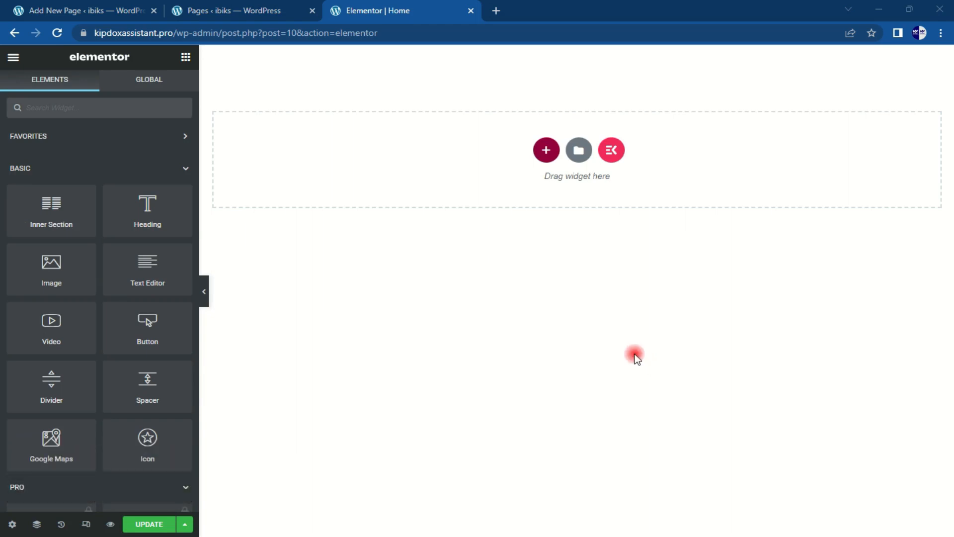
Step: Insert the Business - Home Page template from ElementsKit's Kombo - Business Templates set
click(610, 153)
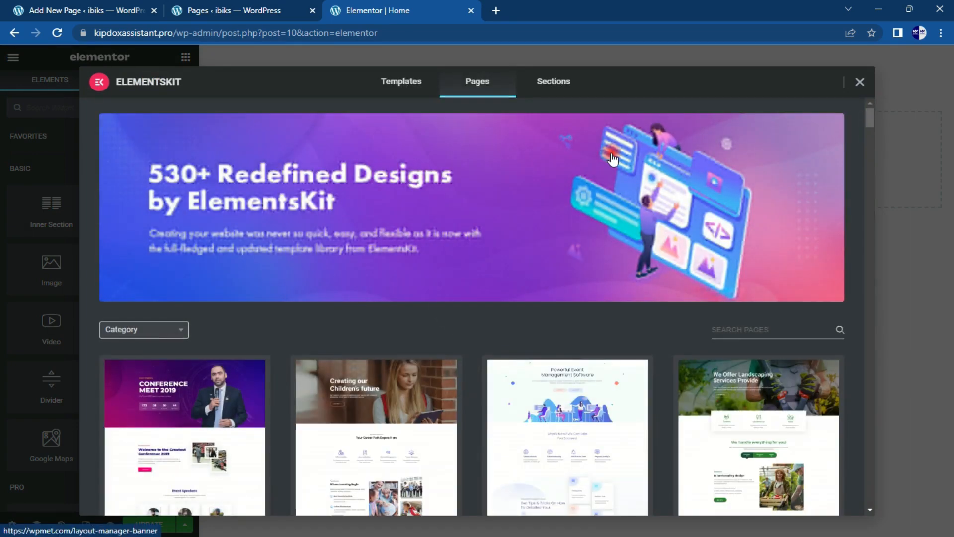
click(405, 85)
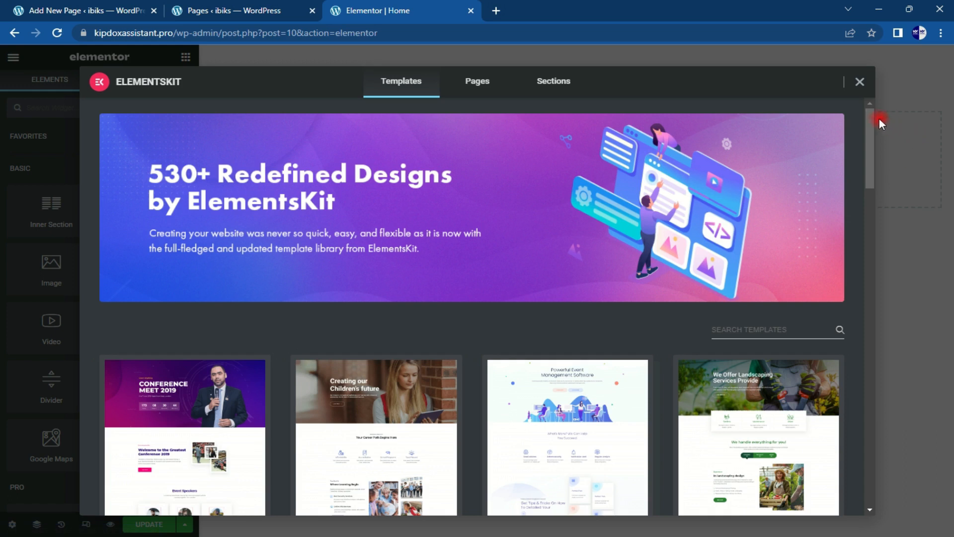
drag(866, 118, 868, 199)
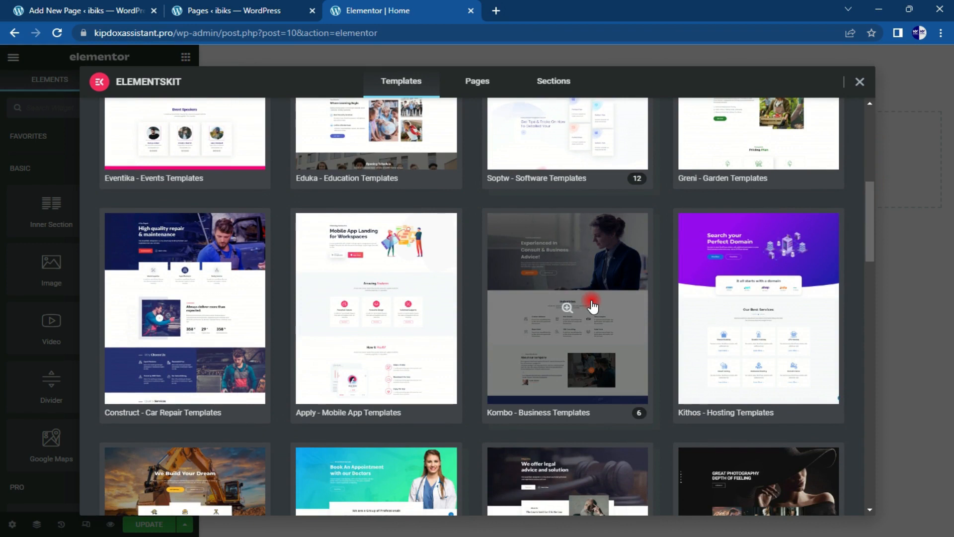
click(592, 307)
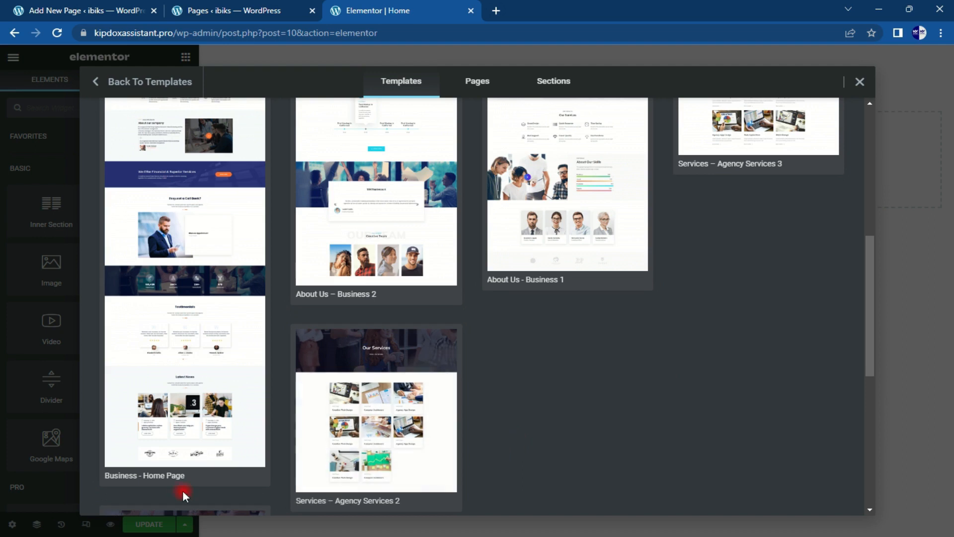
click(130, 478)
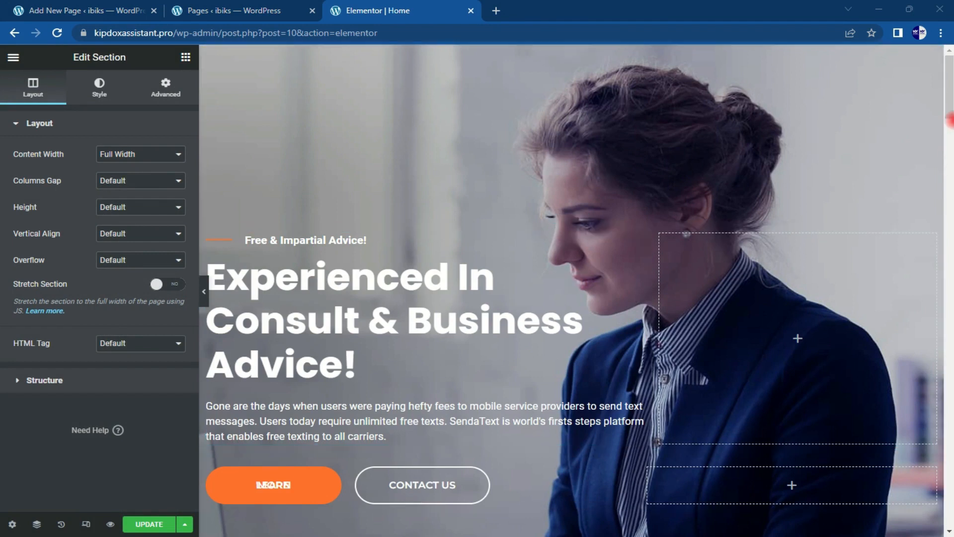
Step: Select the hero section and open Choose Image for its Style background, currently Slider_img-1-1.jpeg
mouse_move(949, 82)
mouse_down()
mouse_move(950, 490)
mouse_move(950, 79)
mouse_up()
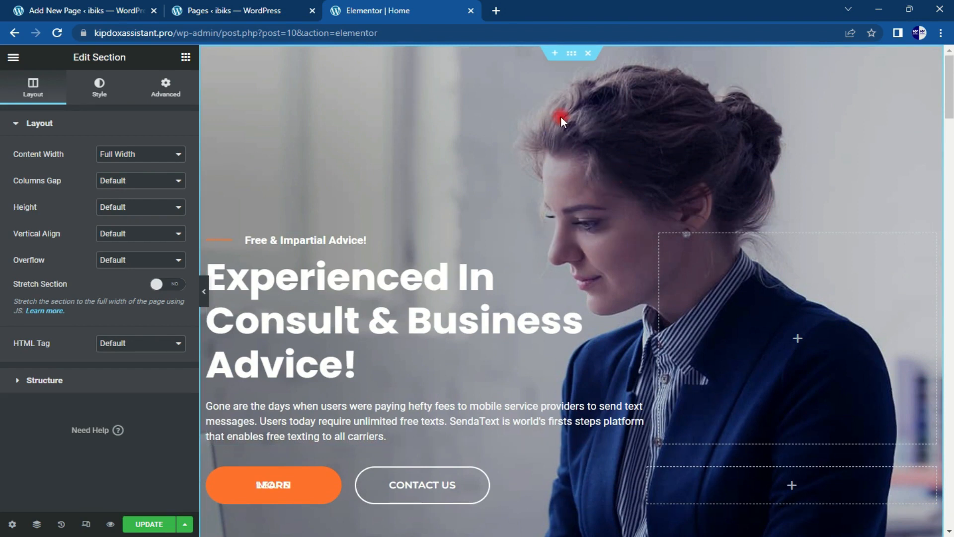
click(571, 52)
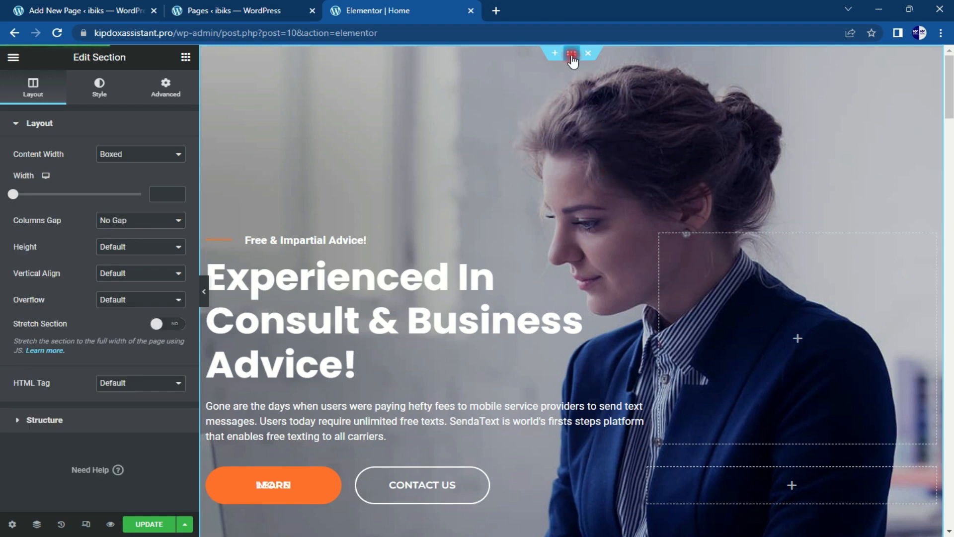
click(99, 99)
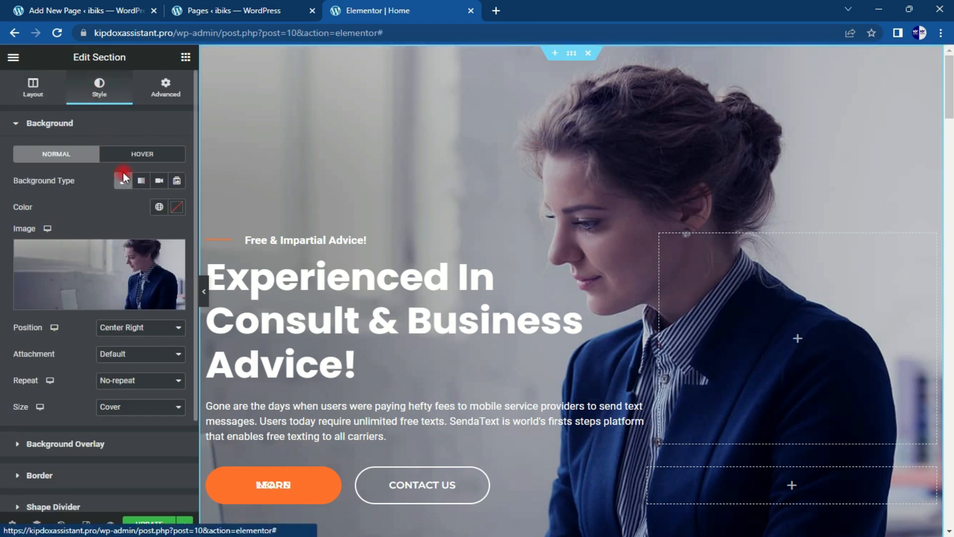
click(167, 254)
click(99, 300)
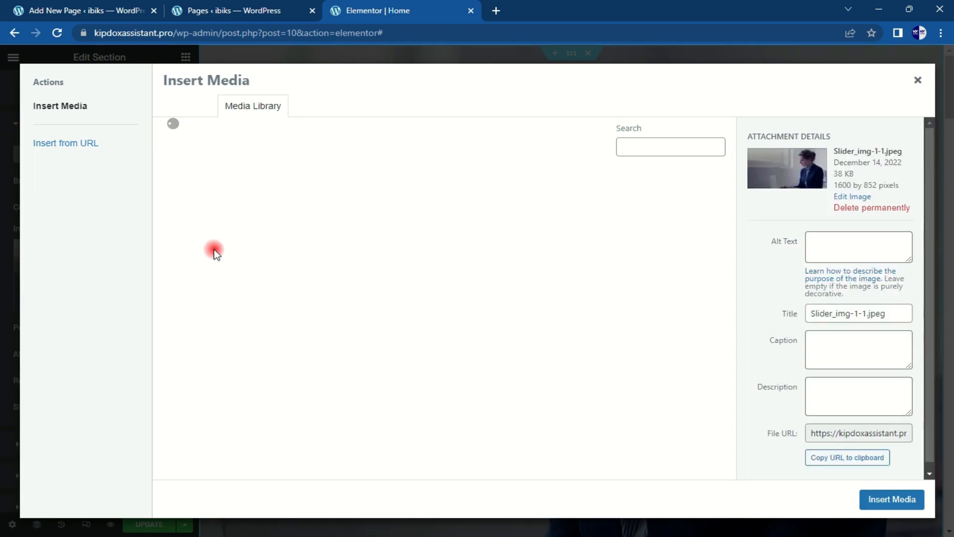
Step: Start an upload from Downloads, selecting jZYL4qehZy, YN4oNPcGJy and cOkrcldejr
click(193, 109)
click(553, 293)
click(56, 132)
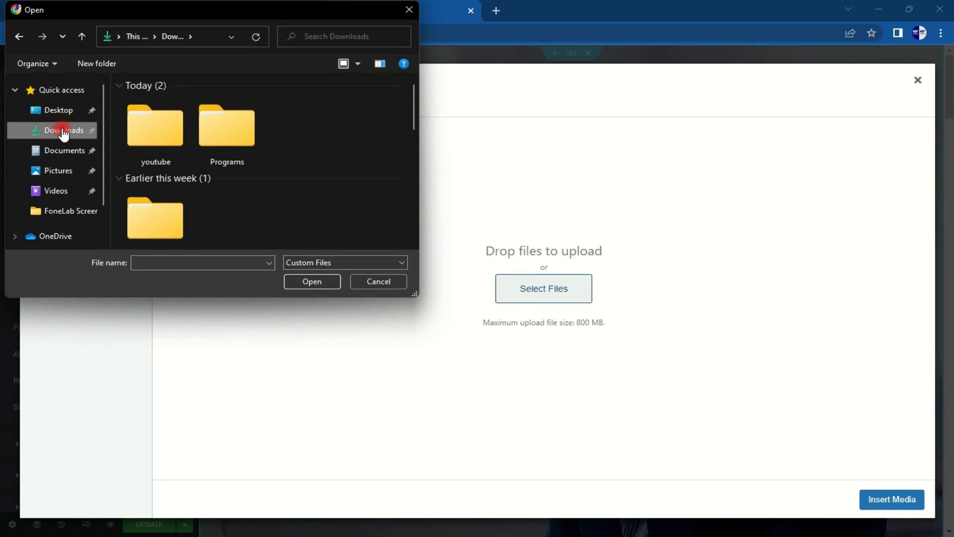
scroll(321, 148, down, 3)
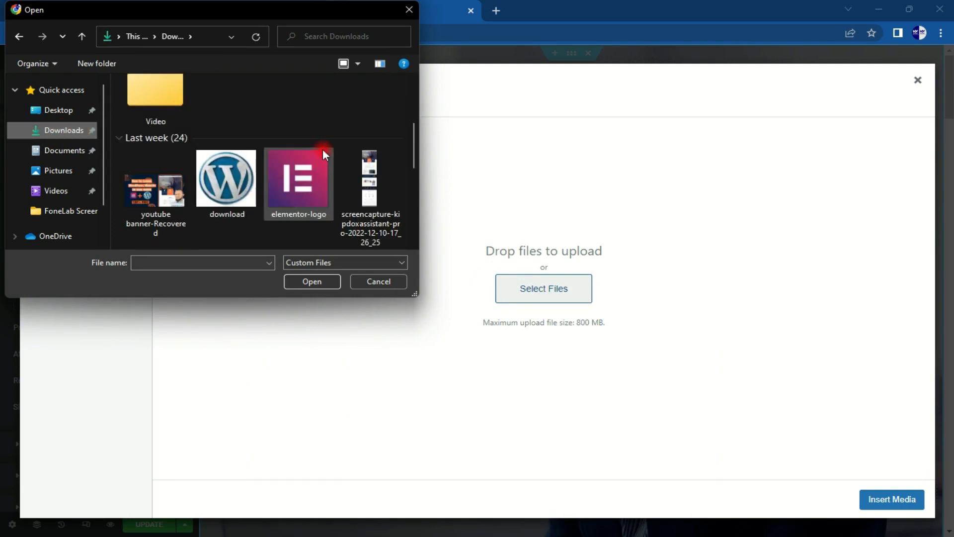
scroll(321, 152, down, 2)
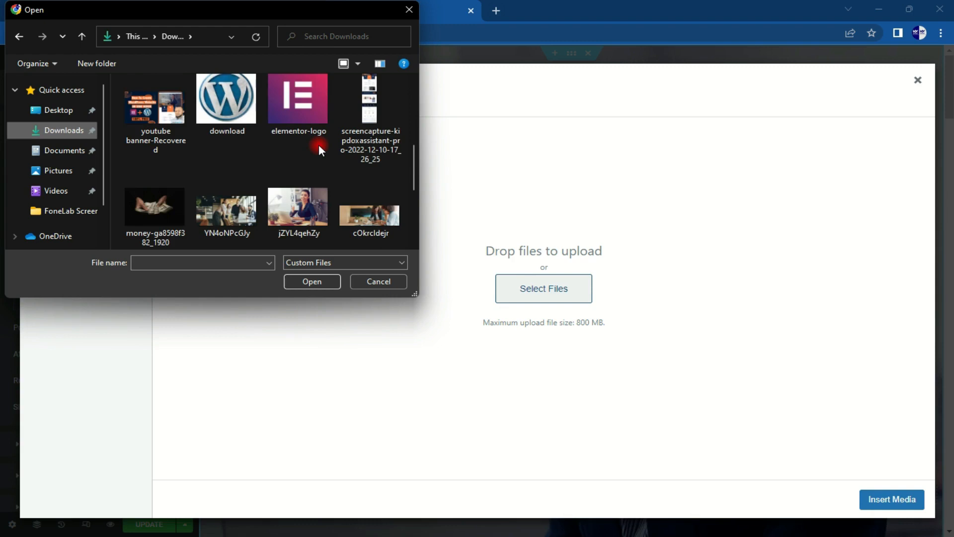
click(297, 206)
ctrl+click(236, 214)
ctrl+click(347, 210)
Step: Add toDFaRrTig and p4CGDvF2Co, upload all five, and insert jZYL4qehZy.jpg as the hero background
scroll(347, 210, down, 2)
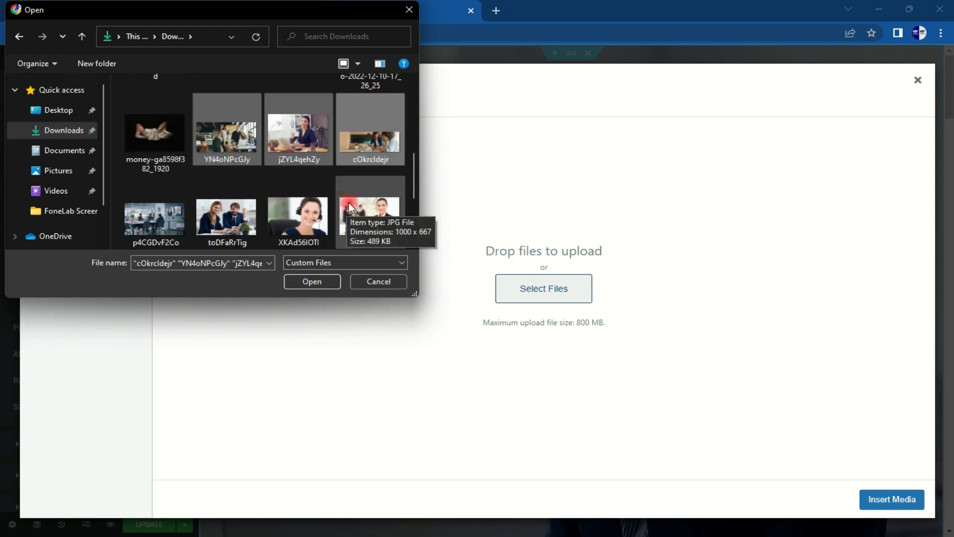
ctrl+click(227, 216)
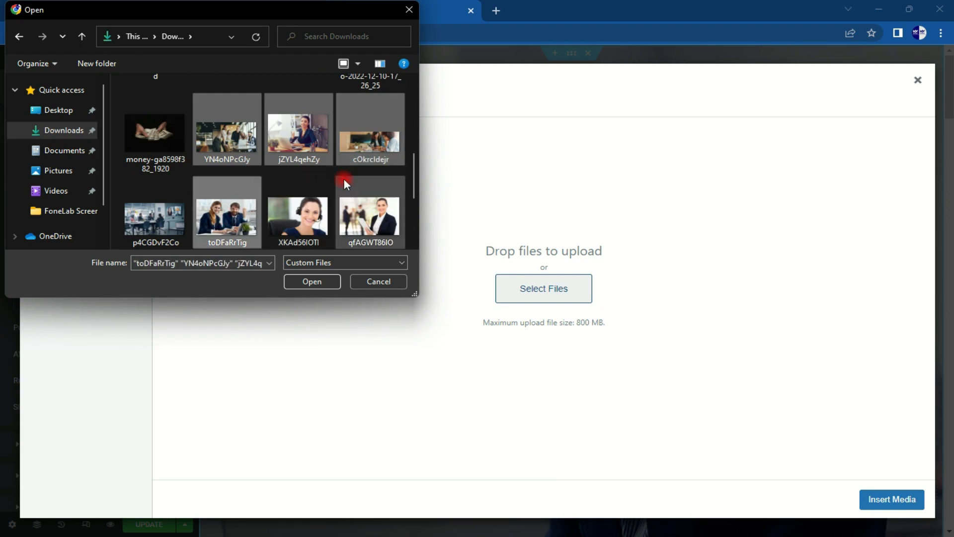
scroll(344, 180, down, 3)
scroll(344, 180, up, 2)
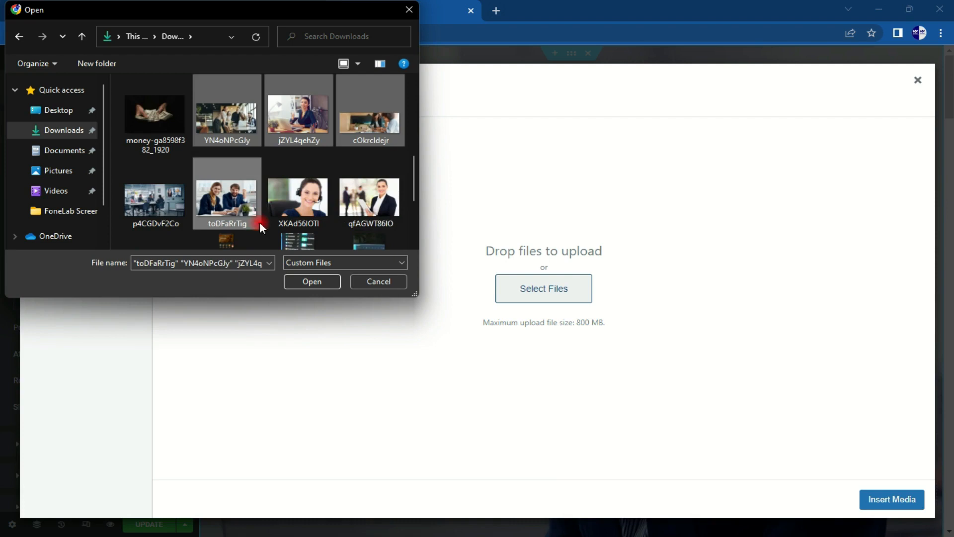
ctrl+click(153, 209)
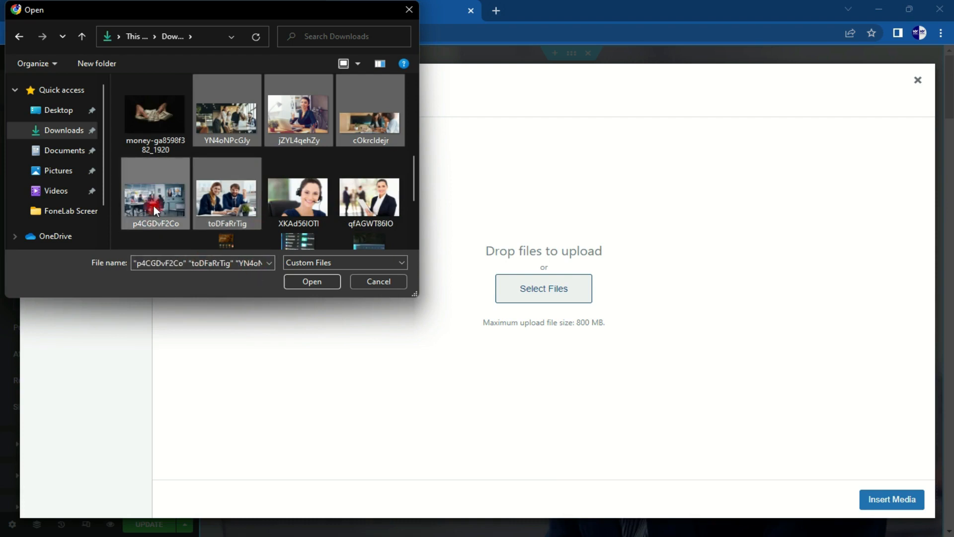
click(312, 281)
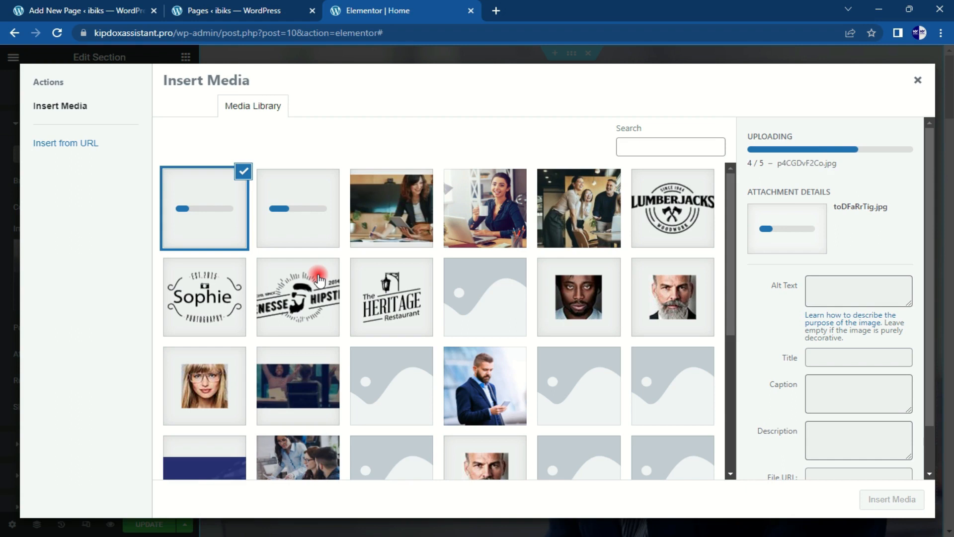
click(488, 197)
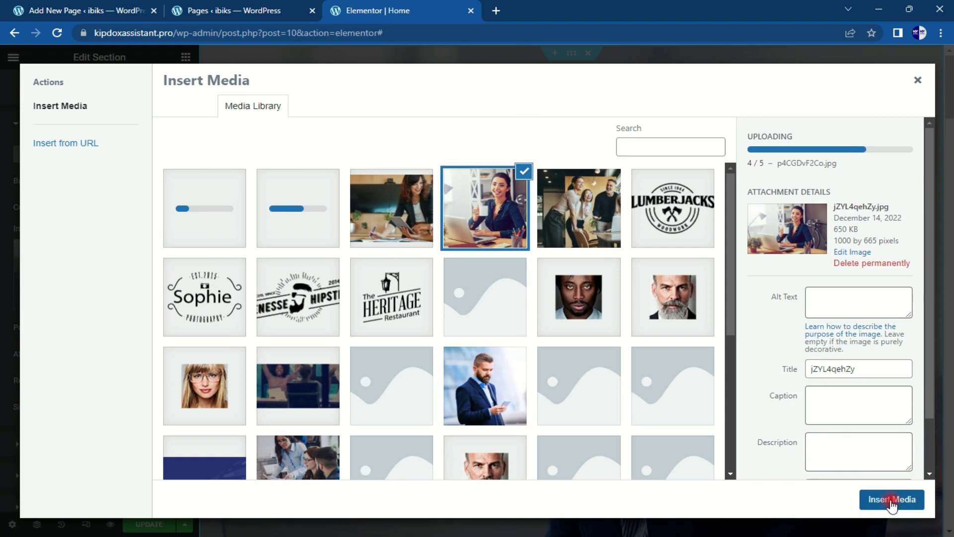
click(891, 500)
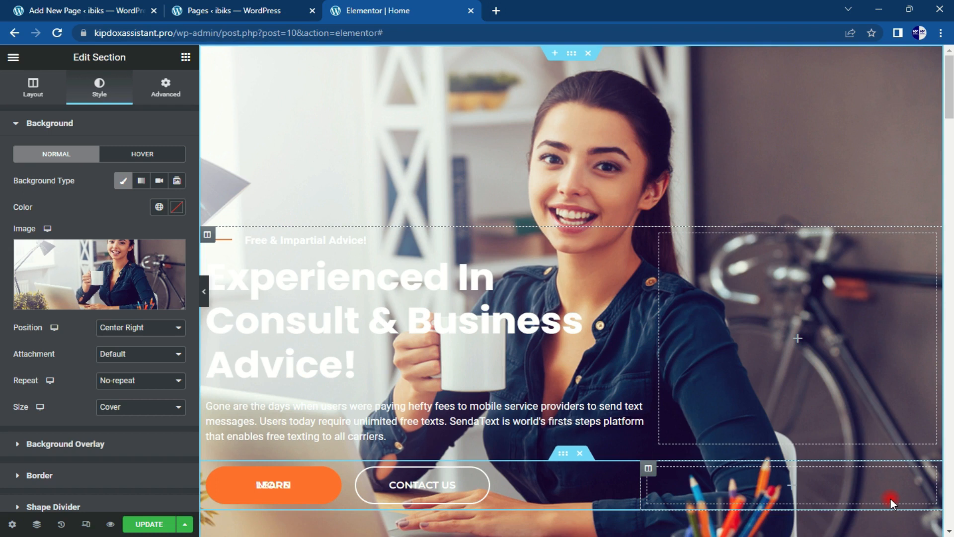
Step: Change the hero background Position from Center Right to Center Center
mouse_move(949, 65)
mouse_down()
mouse_move(949, 164)
mouse_move(949, 65)
mouse_up()
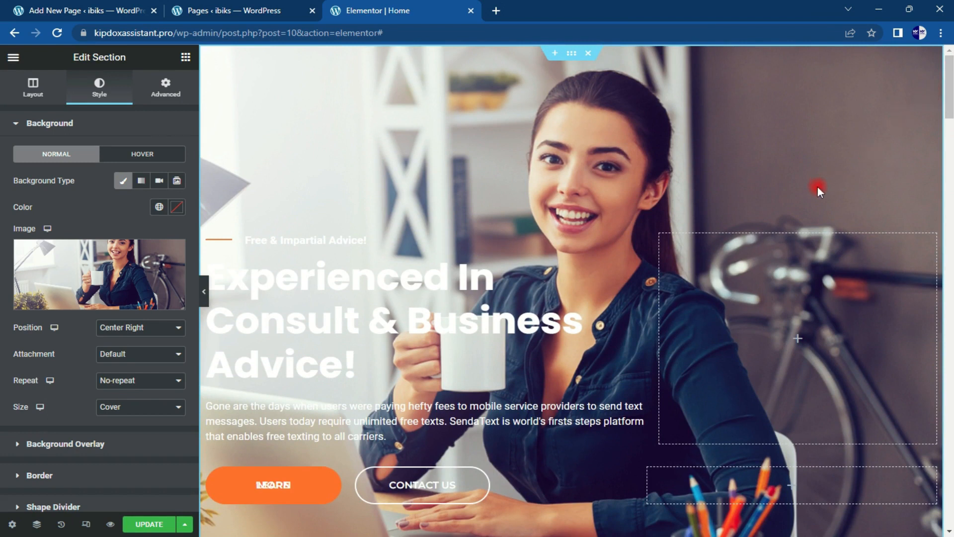
click(168, 329)
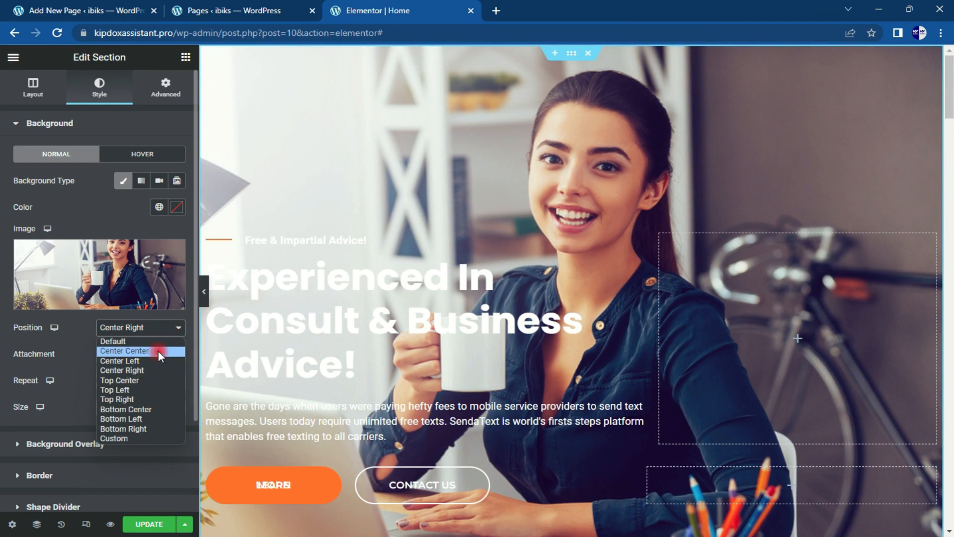
click(158, 350)
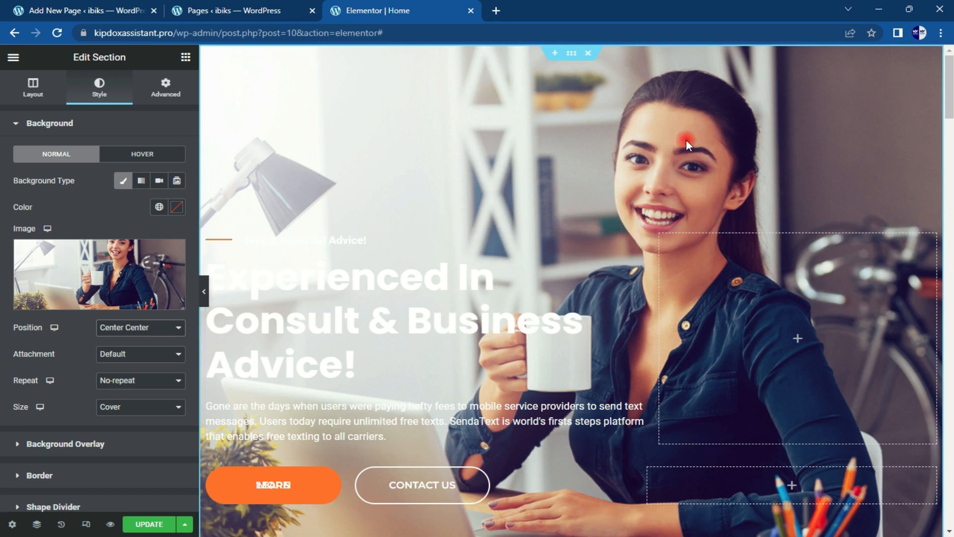
Step: Try a dark red Classic overlay, then clear it and switch the overlay type to Gradient
click(99, 120)
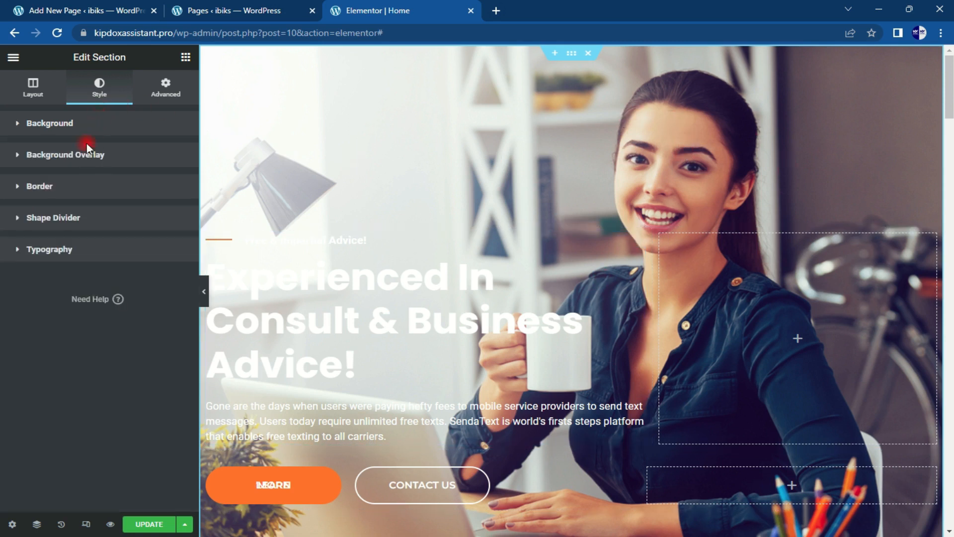
click(89, 158)
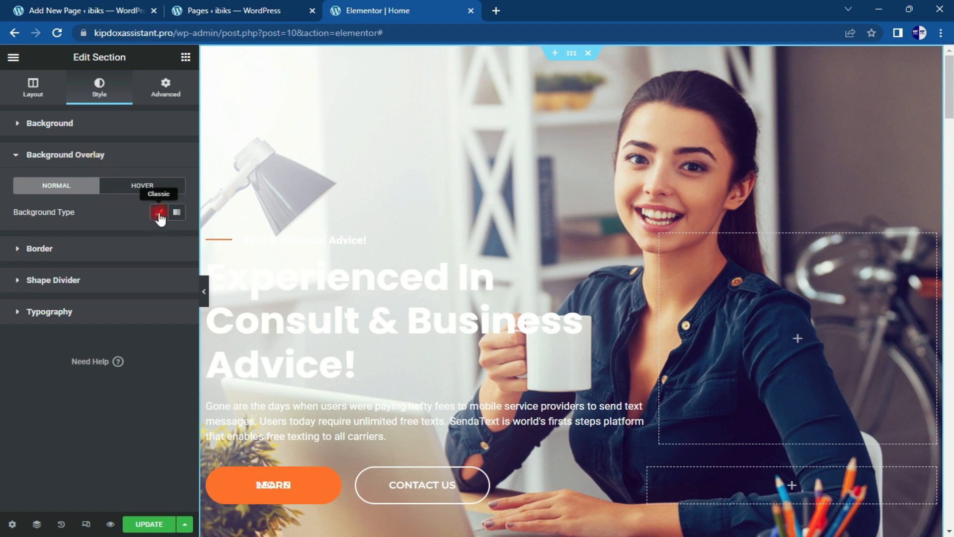
click(159, 212)
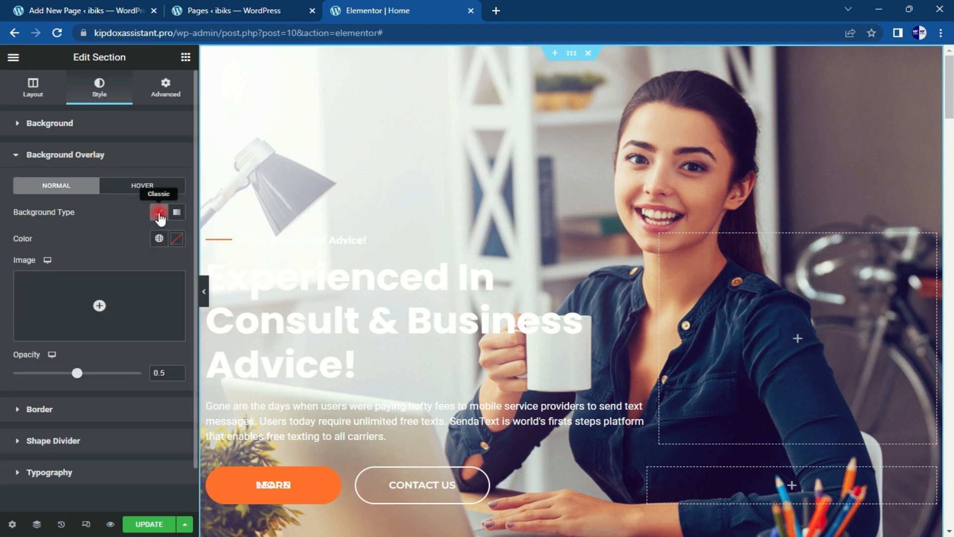
click(175, 240)
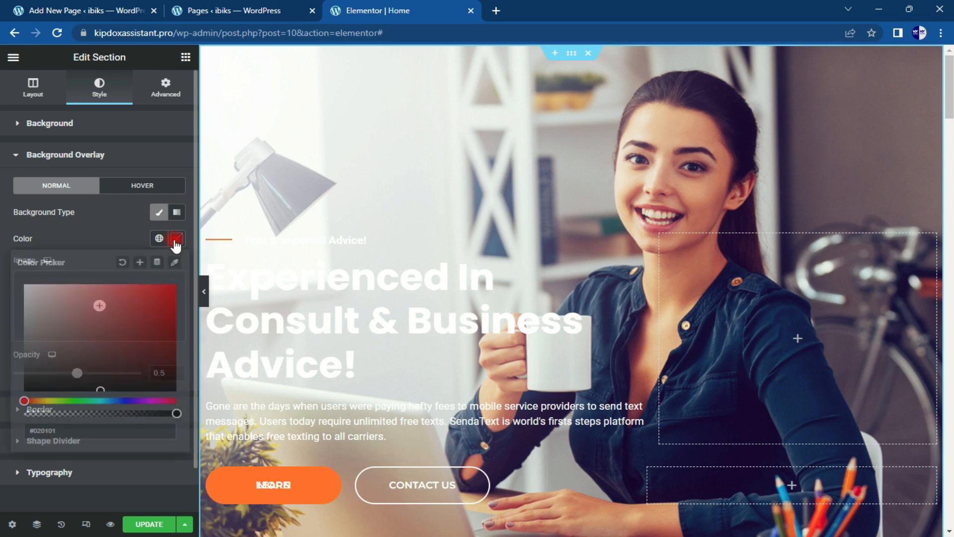
mouse_move(158, 284)
mouse_down()
mouse_move(153, 327)
mouse_move(88, 346)
mouse_move(151, 302)
mouse_move(162, 314)
mouse_move(160, 295)
mouse_up()
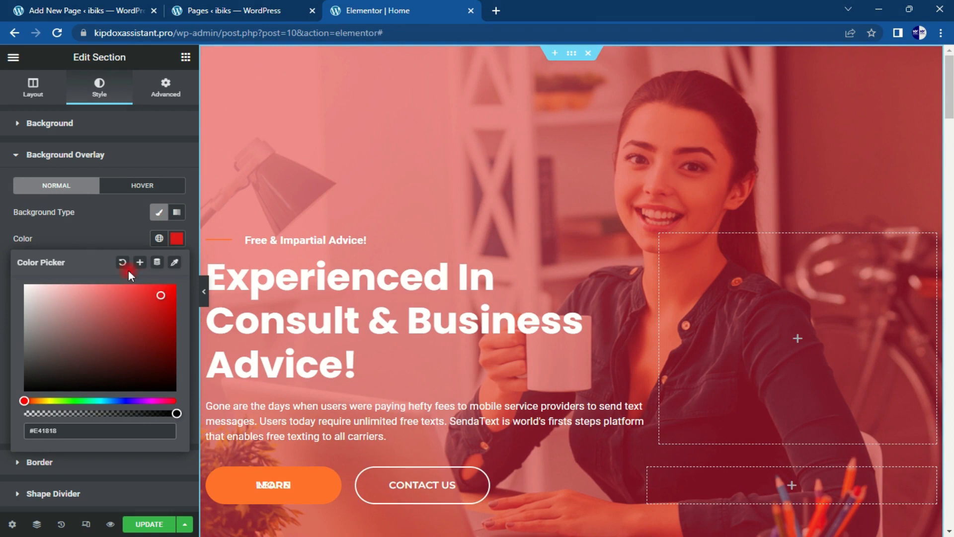
click(119, 260)
click(175, 213)
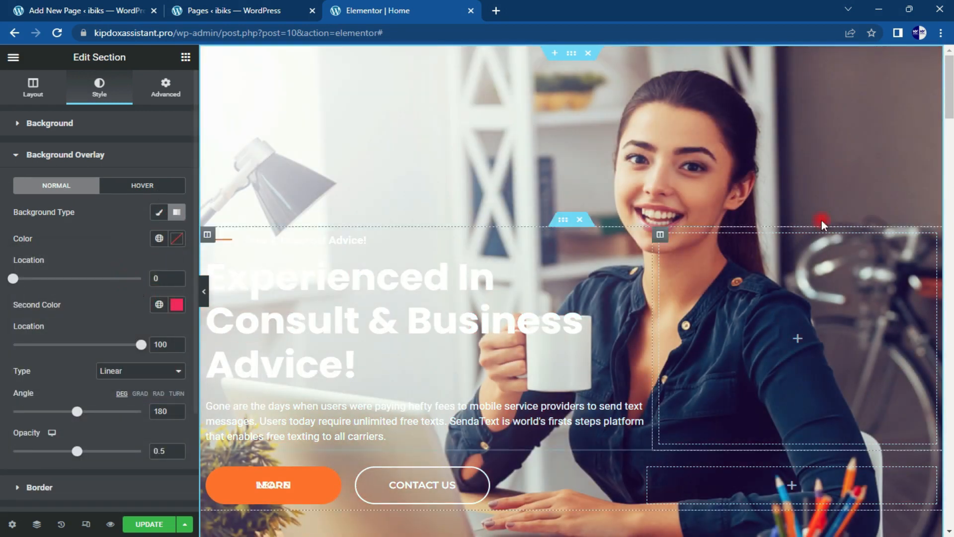
drag(949, 87, 950, 238)
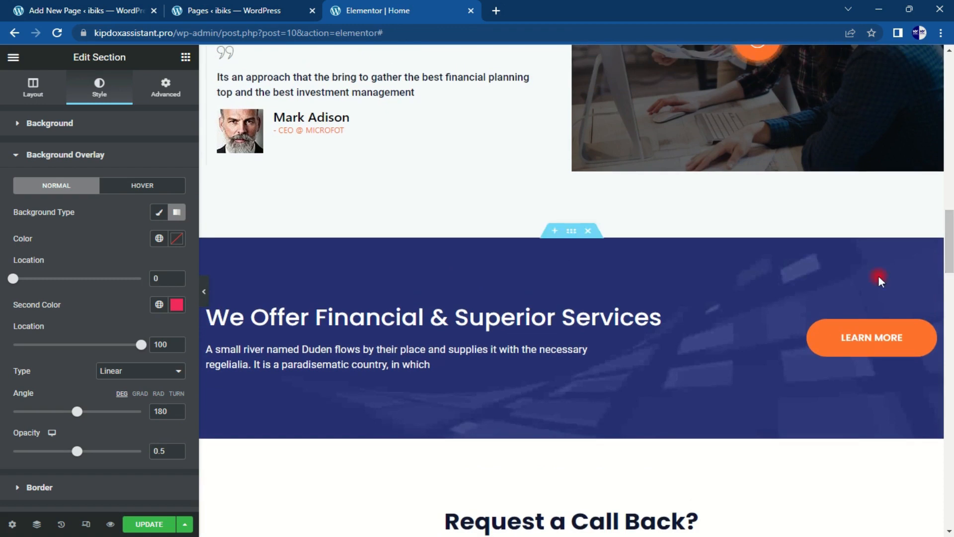
Step: Check the services banner's background settings, then reselect the hero section
click(571, 232)
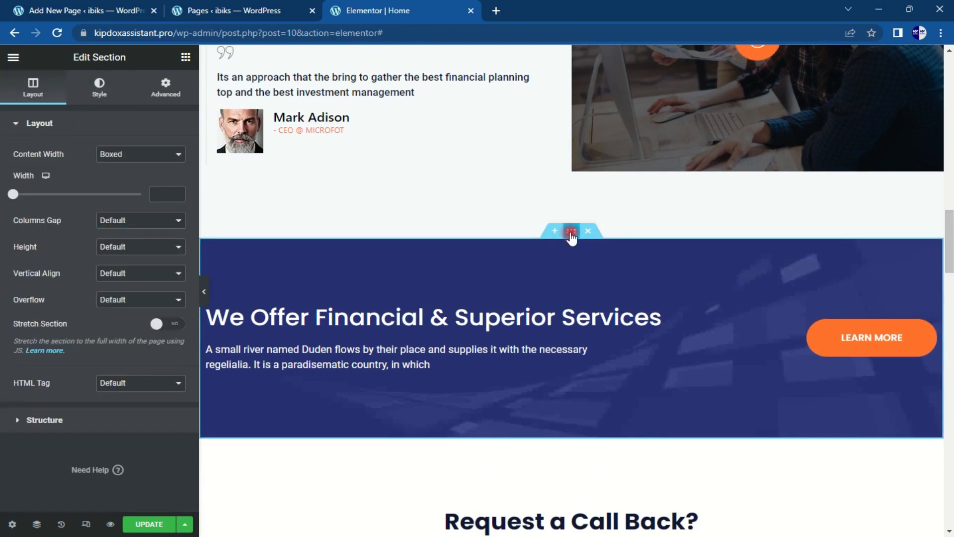
click(100, 90)
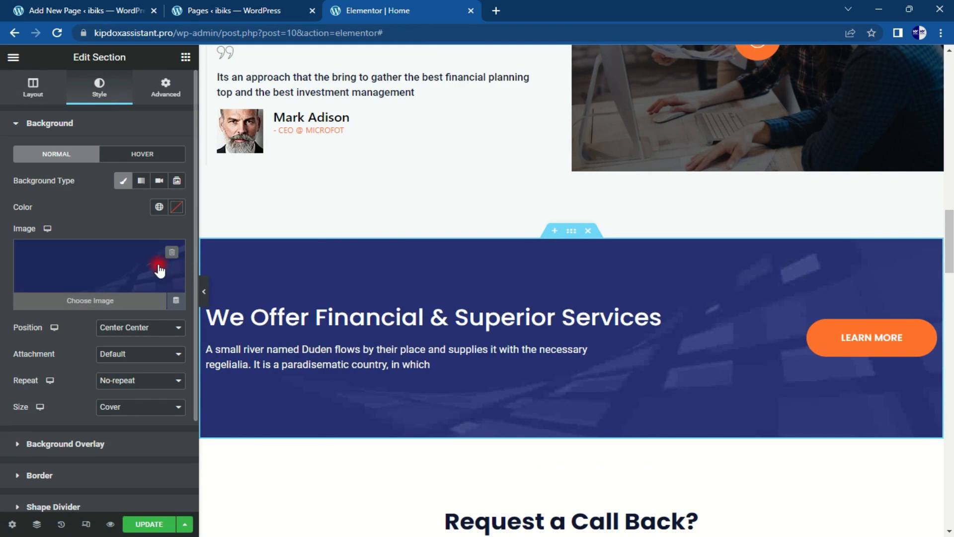
drag(950, 232, 950, 71)
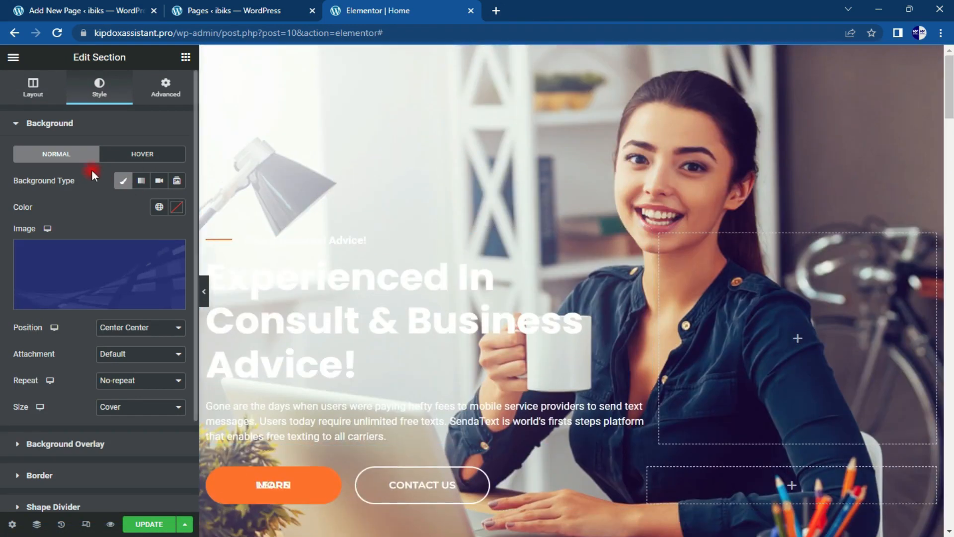
mouse_move(605, 59)
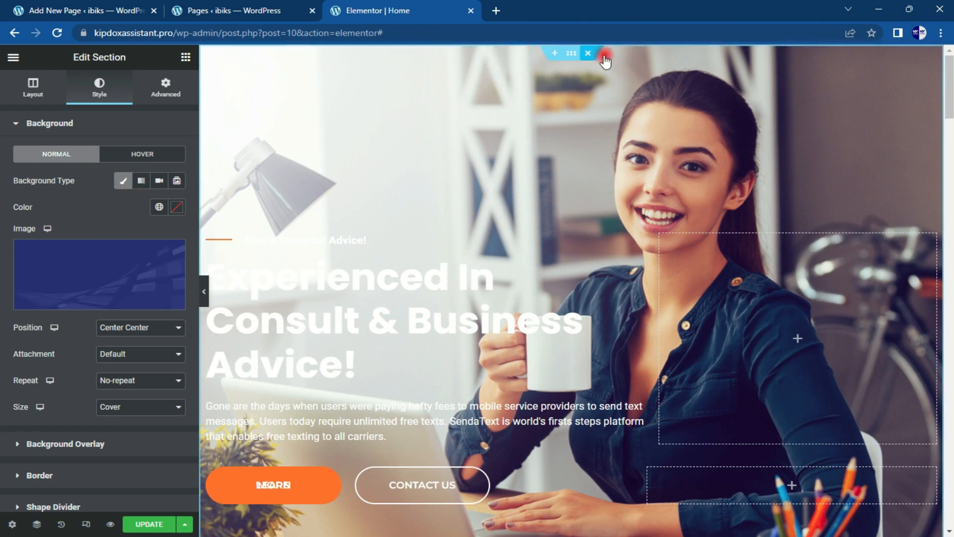
click(572, 54)
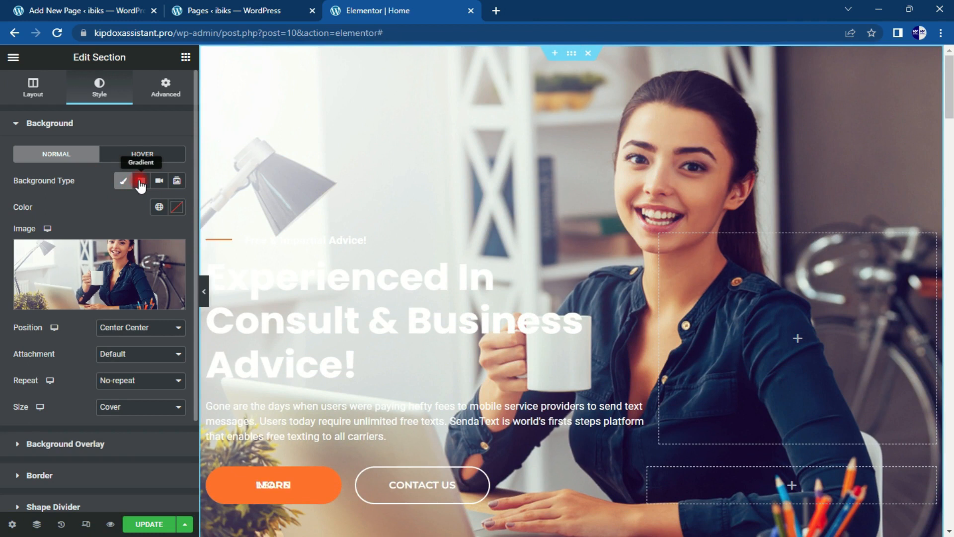
Step: Set the gradient overlay's first colour to dark navy #020348
click(104, 130)
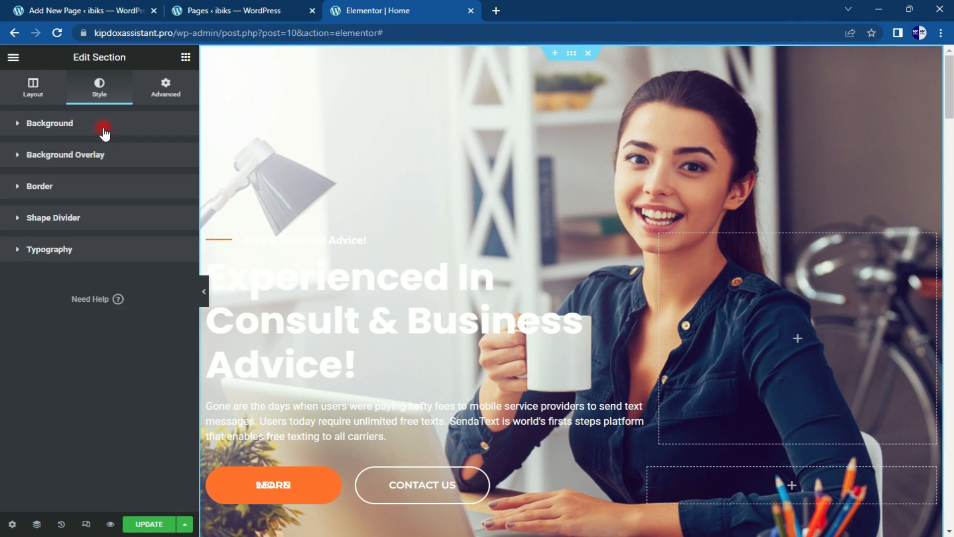
click(113, 157)
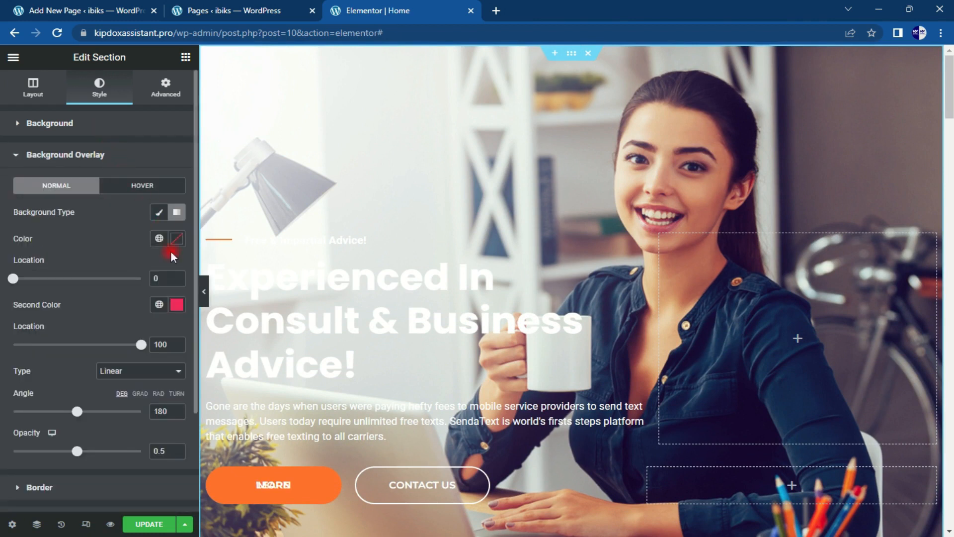
click(177, 239)
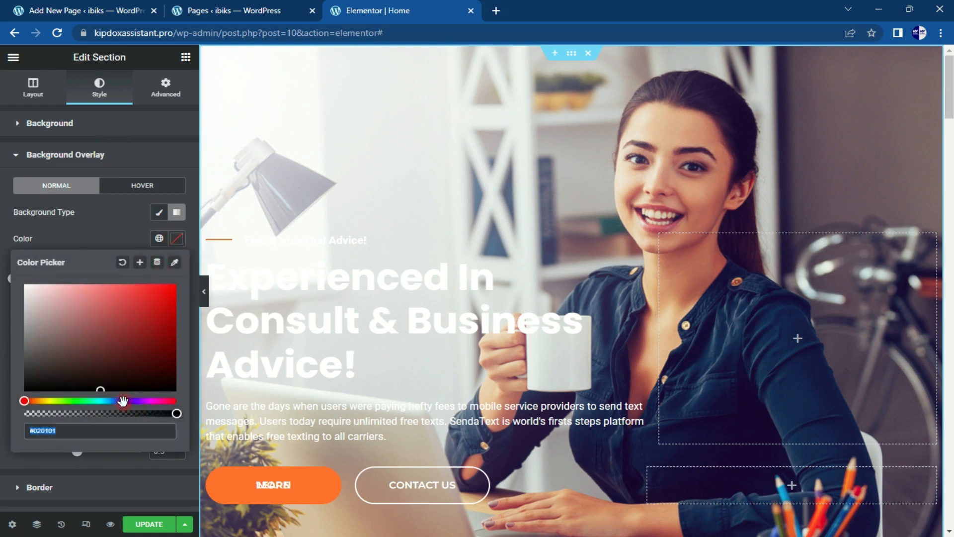
click(174, 240)
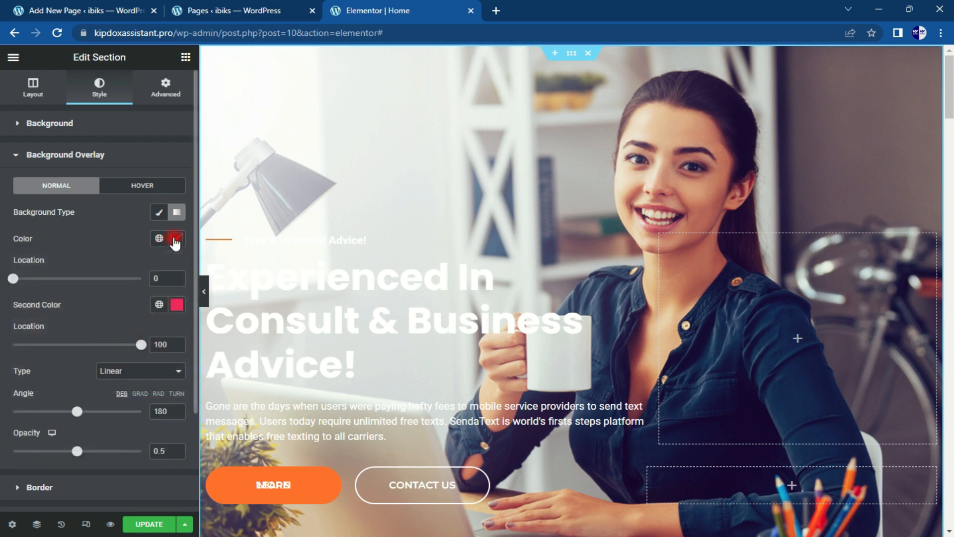
click(177, 277)
click(176, 238)
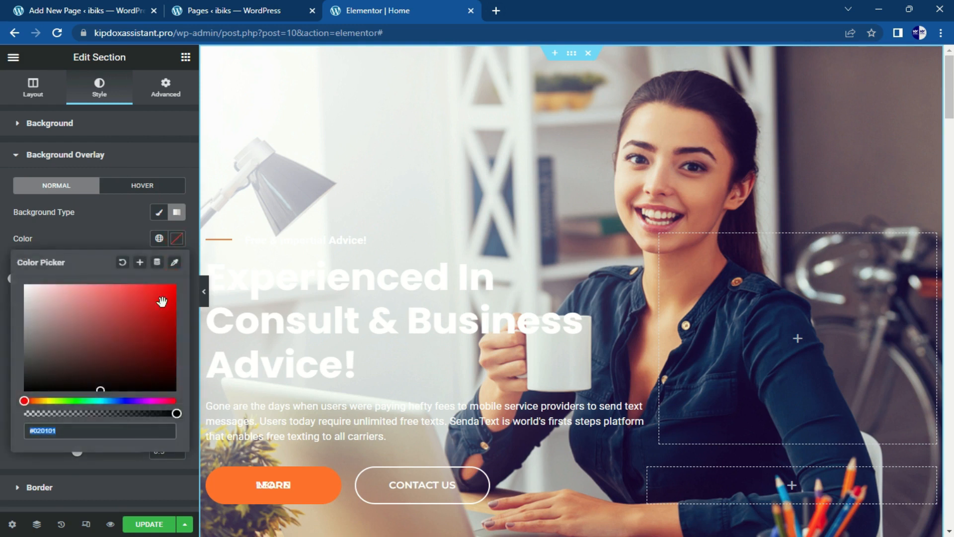
click(125, 400)
drag(138, 357, 172, 360)
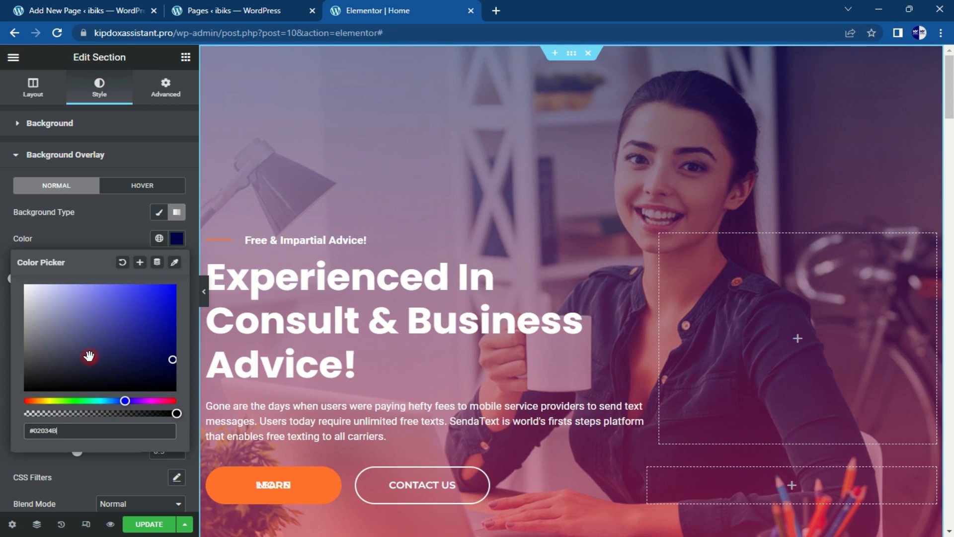
Step: Inspect the Learn more button's Style background colour, leaving it orange #FF712B
click(177, 238)
click(330, 478)
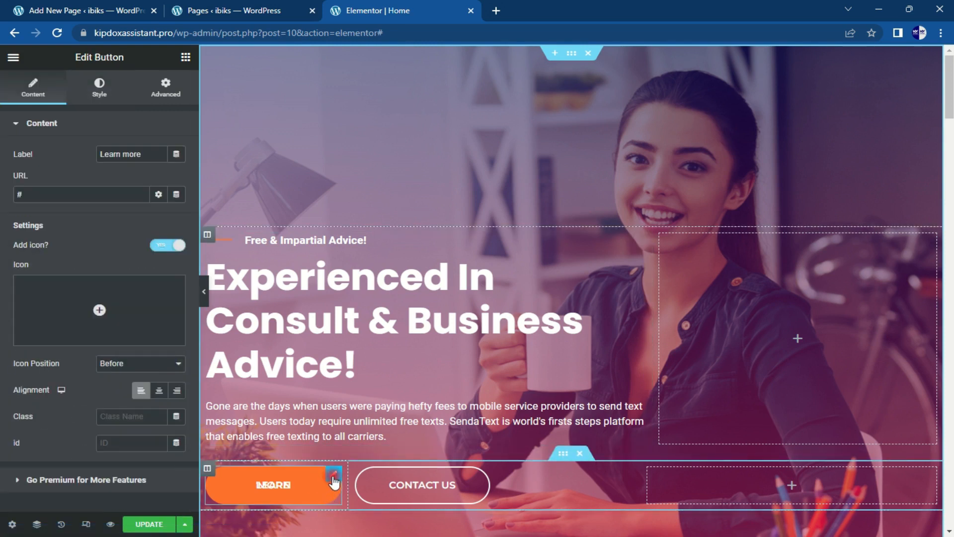
click(98, 86)
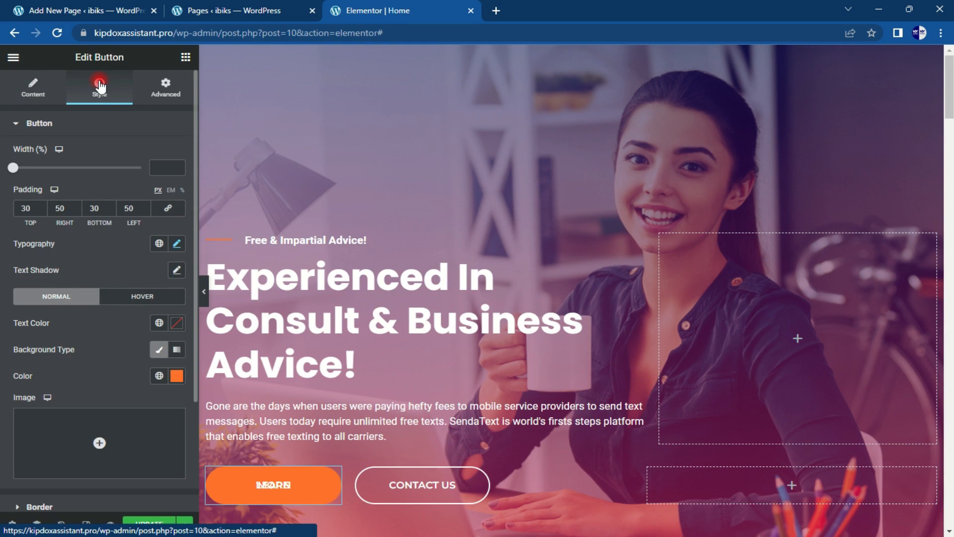
click(177, 376)
key(ctrl+c)
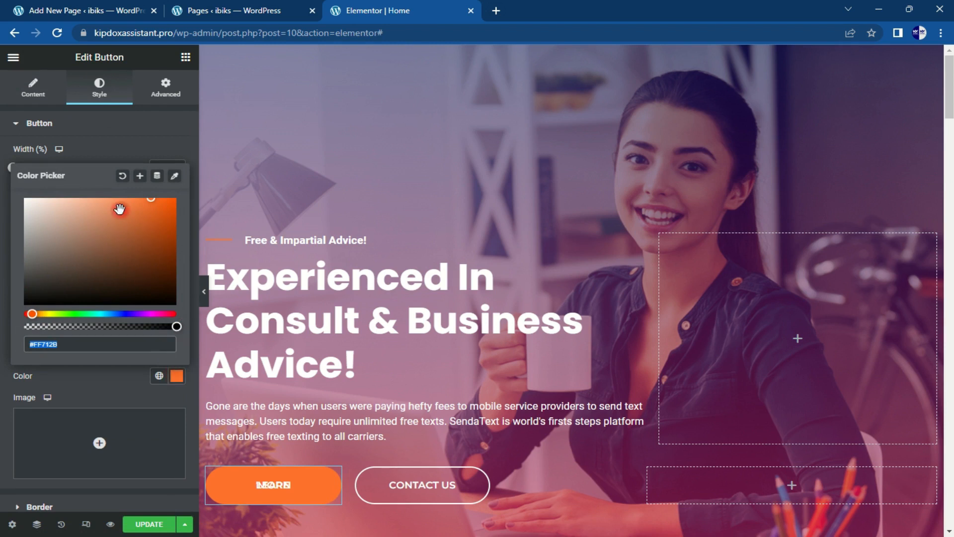
click(97, 136)
click(89, 124)
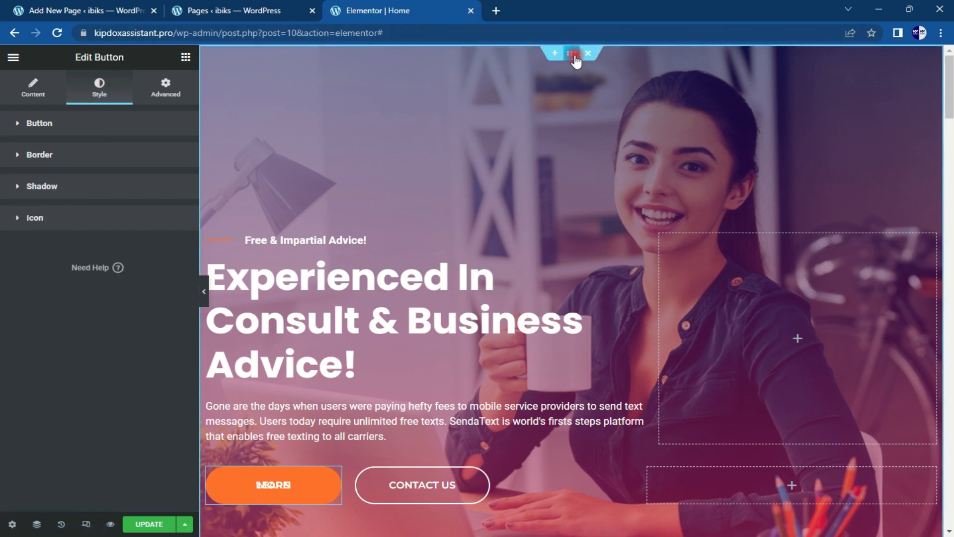
Step: Set the hero overlay's second gradient colour to orange #FF712B
click(575, 61)
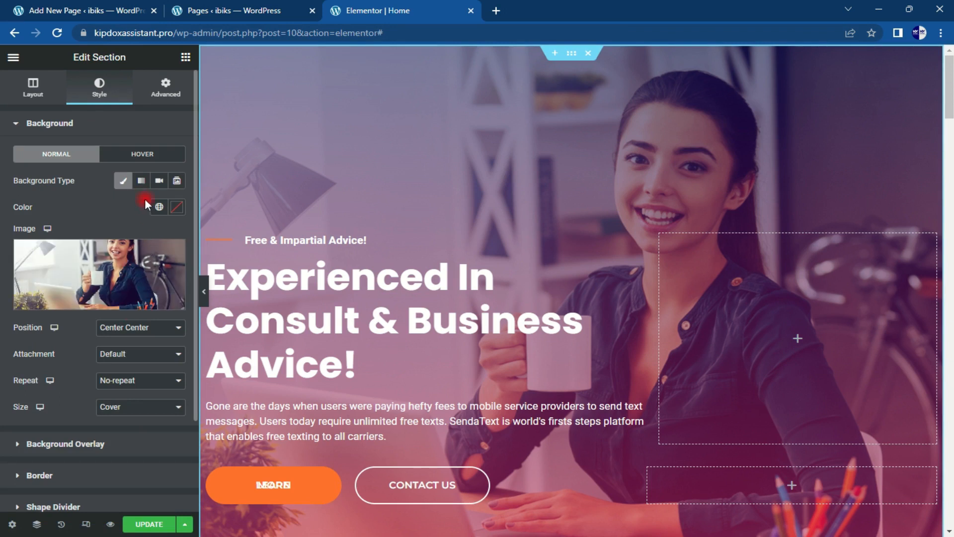
click(73, 123)
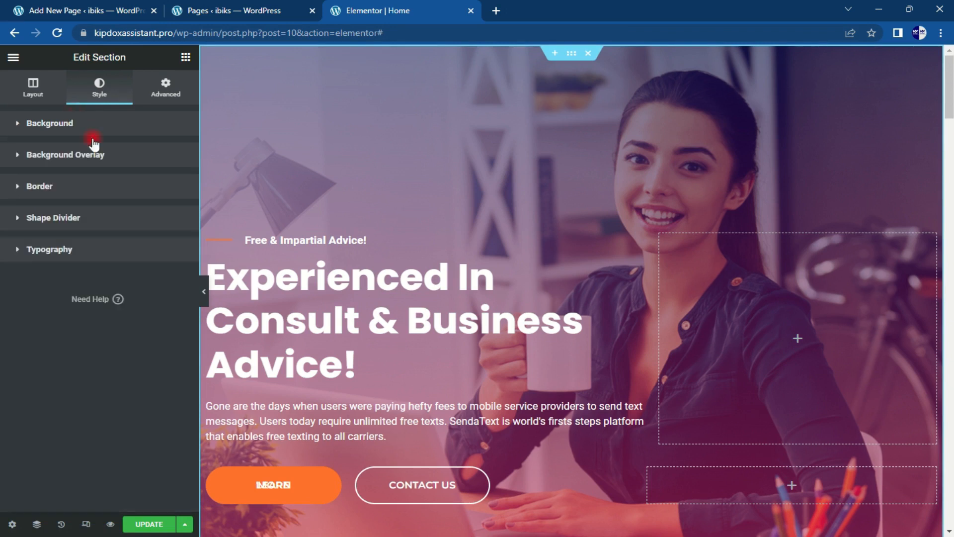
click(103, 151)
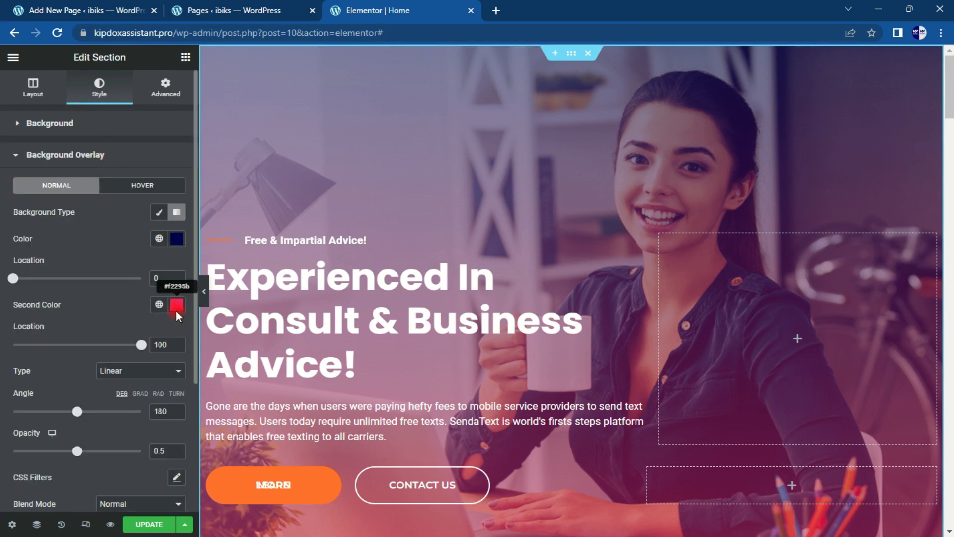
click(176, 306)
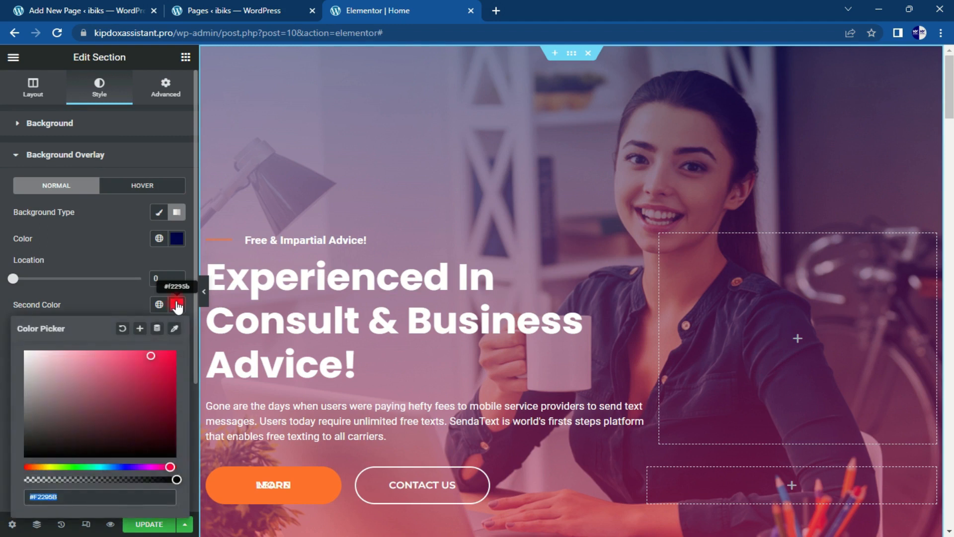
key(ctrl+v)
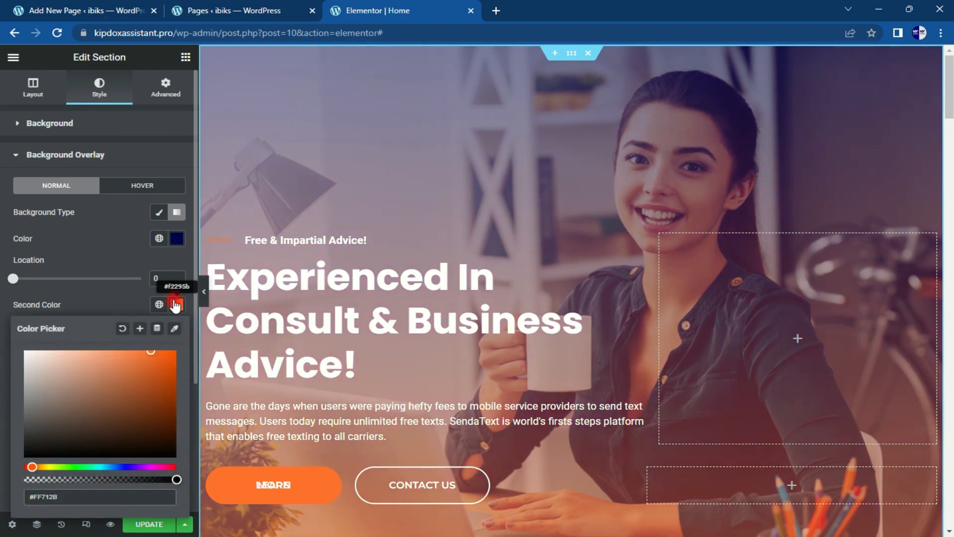
mouse_move(949, 85)
mouse_down()
mouse_move(951, 108)
mouse_move(951, 88)
mouse_up()
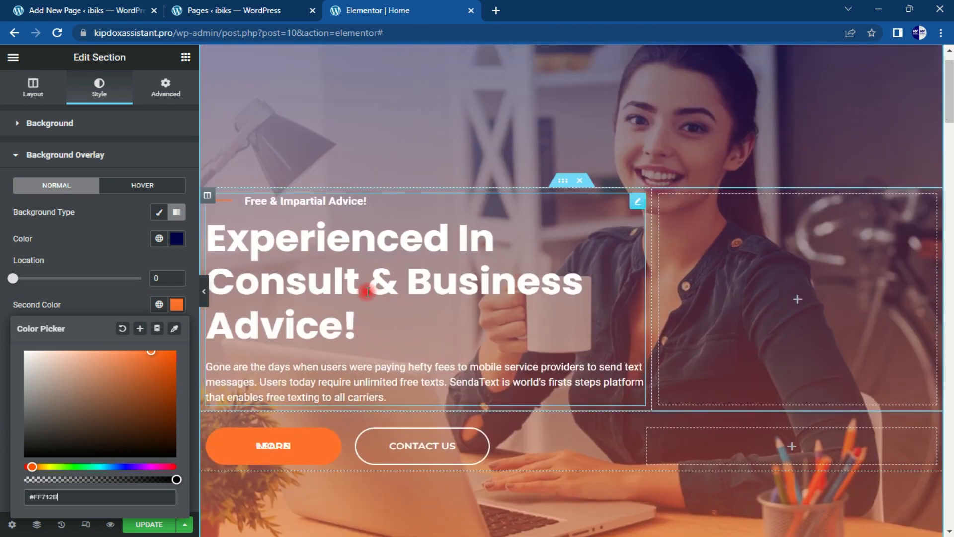
click(120, 257)
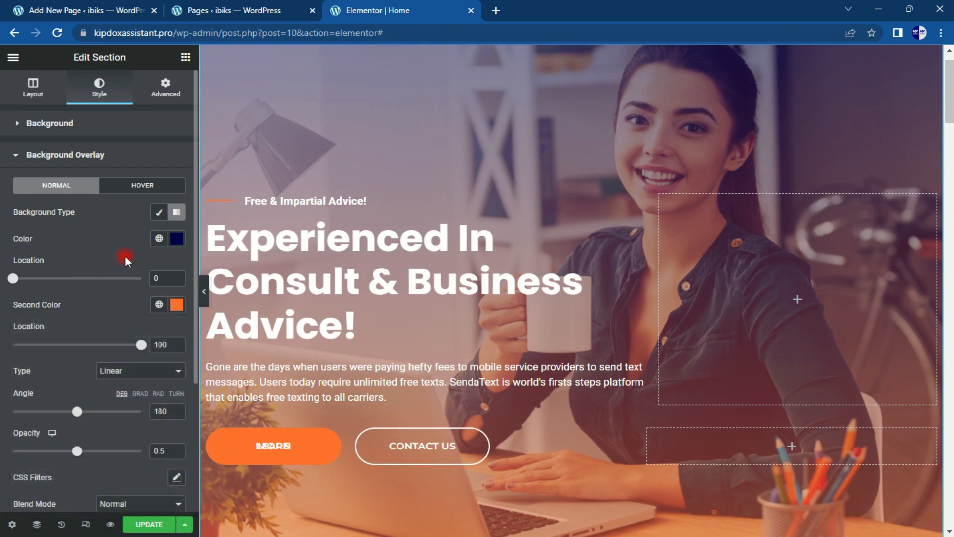
drag(950, 115, 951, 133)
drag(950, 94, 950, 69)
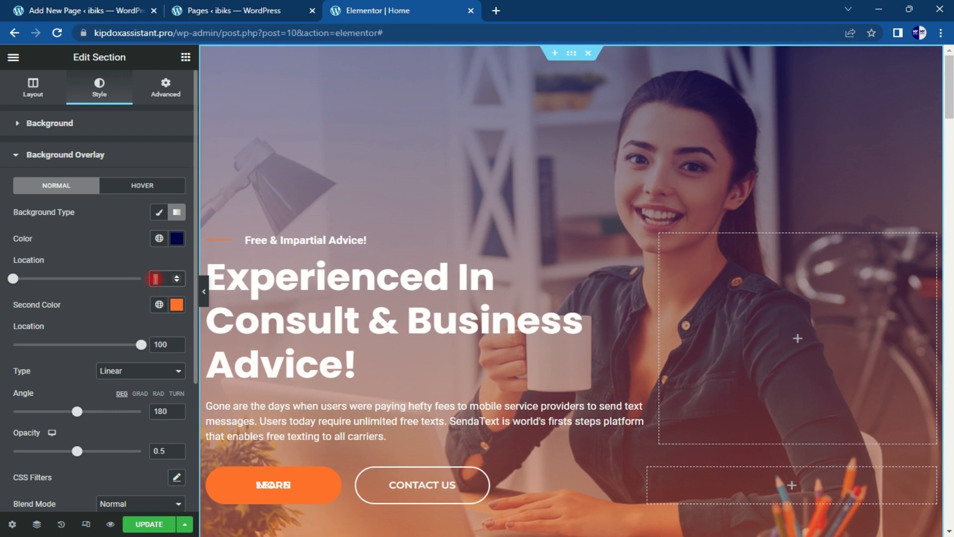
Step: Set gradient locations 47 and 89, angle 225° and opacity 0.44
click(156, 278)
text(47)
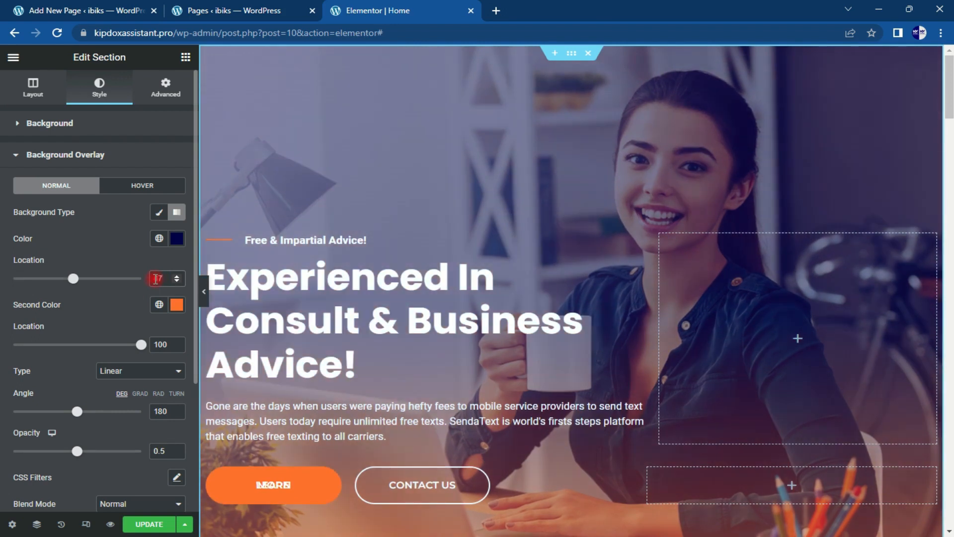
click(160, 347)
double_click(157, 343)
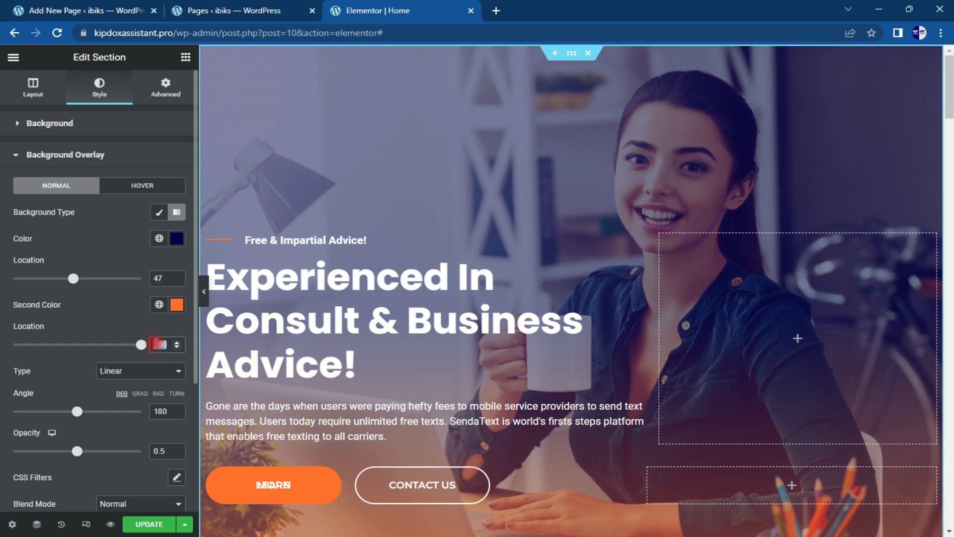
text(54)
click(171, 412)
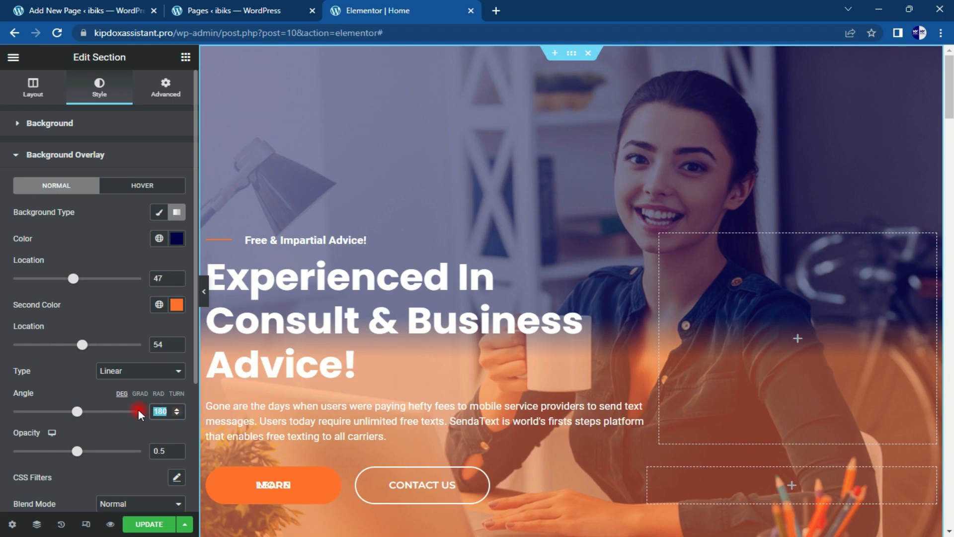
text(2)
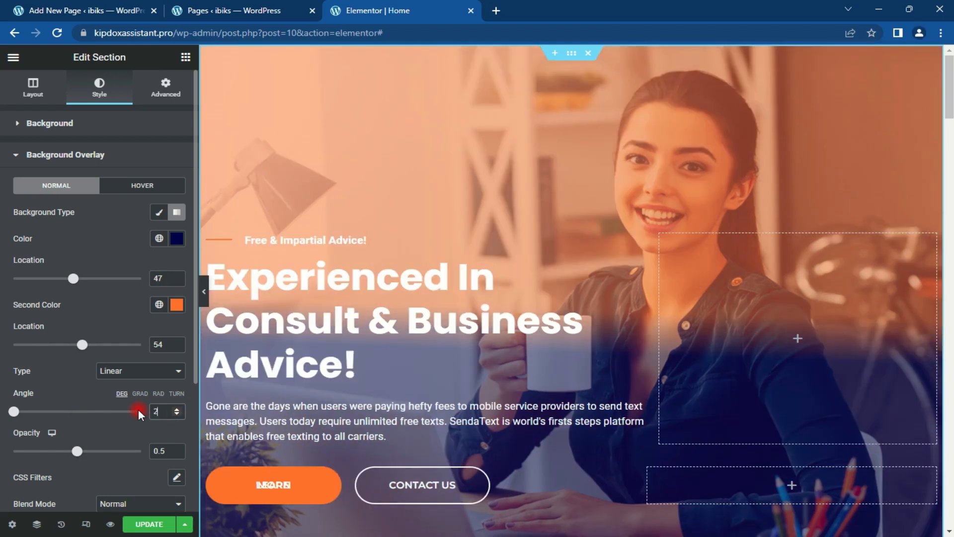
text(25)
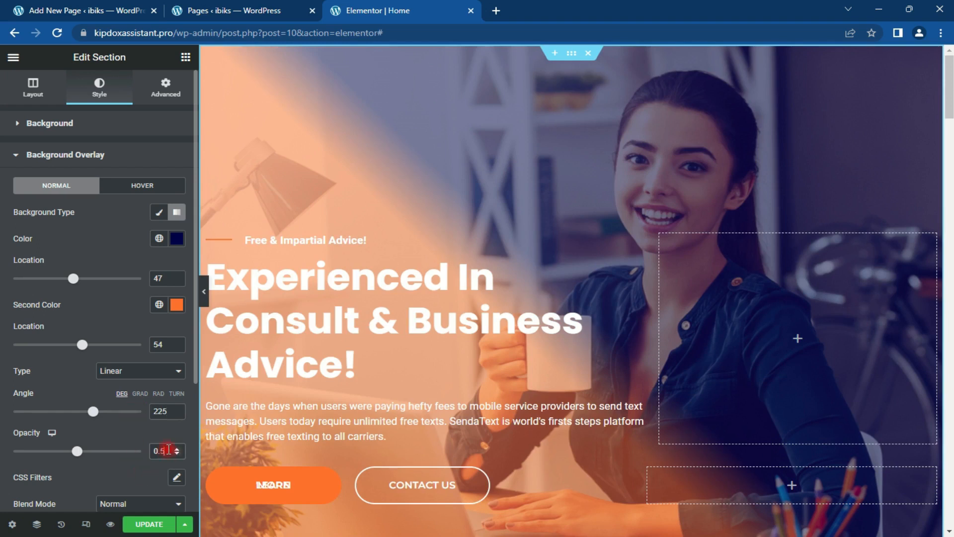
key(BackSpace)
text(44)
mouse_move(949, 99)
mouse_down()
mouse_move(950, 116)
mouse_move(950, 99)
mouse_up()
mouse_move(73, 451)
mouse_down()
mouse_move(16, 451)
mouse_move(87, 453)
mouse_move(70, 453)
mouse_up()
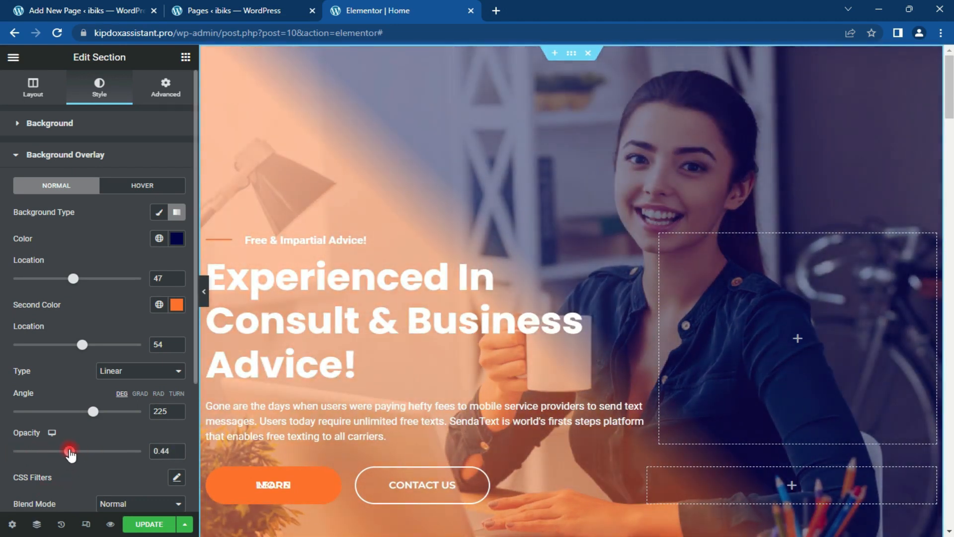
drag(82, 344, 127, 357)
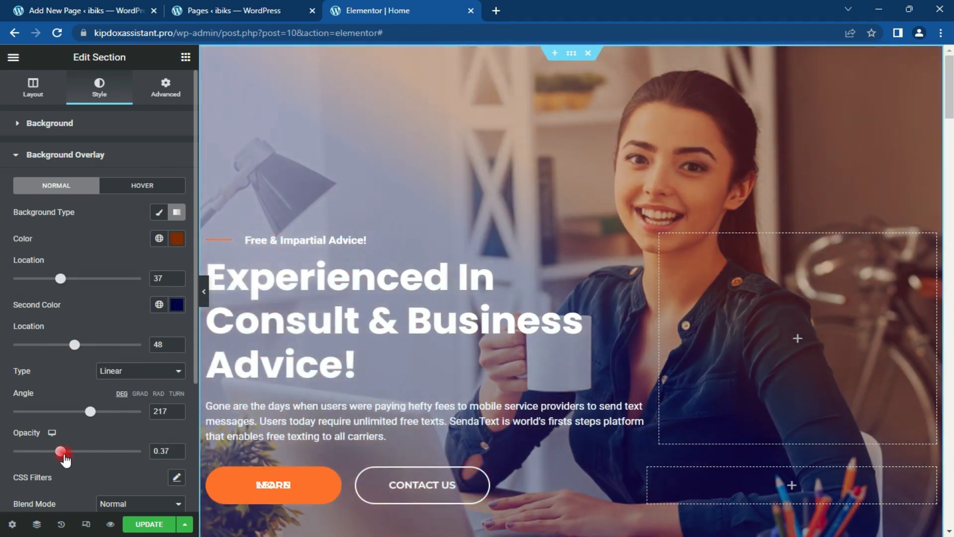
Step: Try a black second colour and change the first gradient colour to brown, tweaking opacity
drag(64, 458, 56, 455)
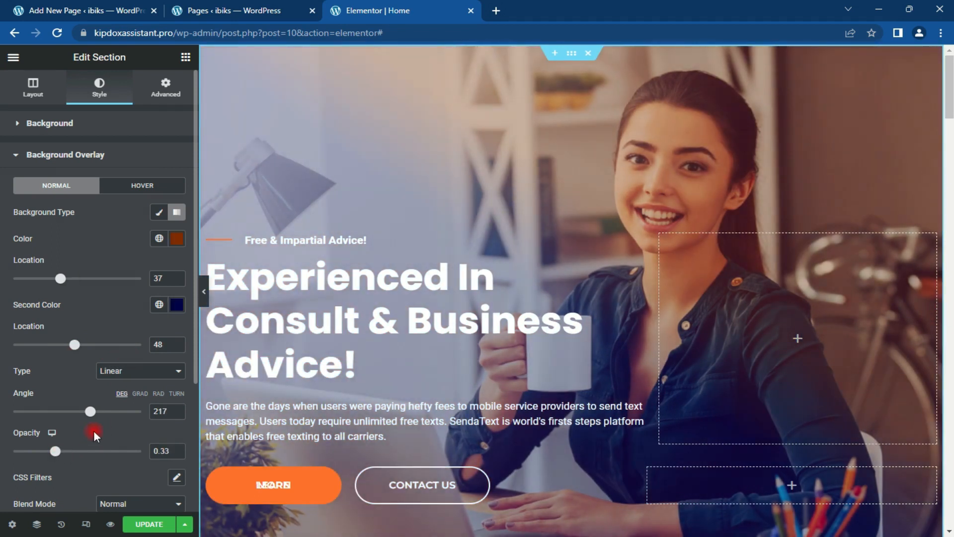
click(172, 306)
mouse_move(173, 388)
mouse_down()
mouse_move(38, 432)
mouse_move(2, 470)
mouse_up()
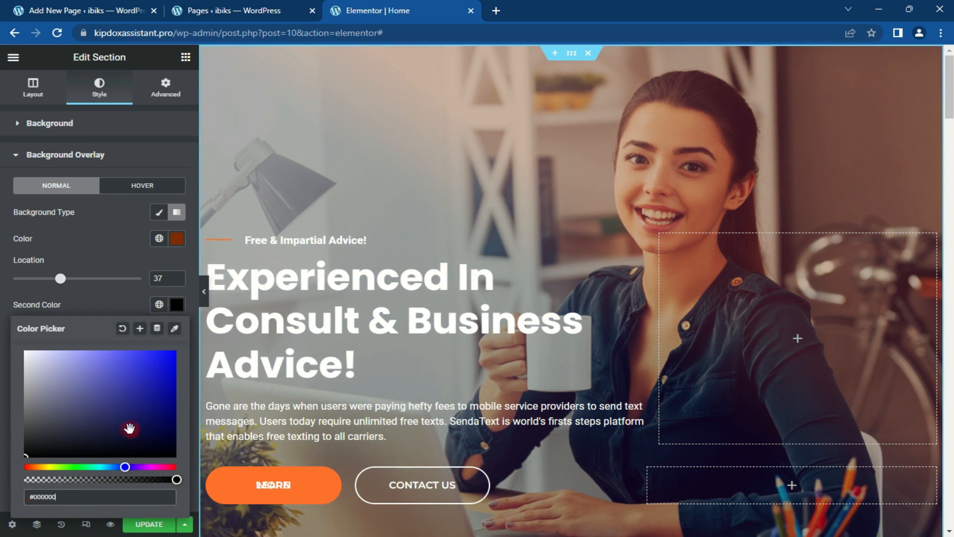
click(179, 305)
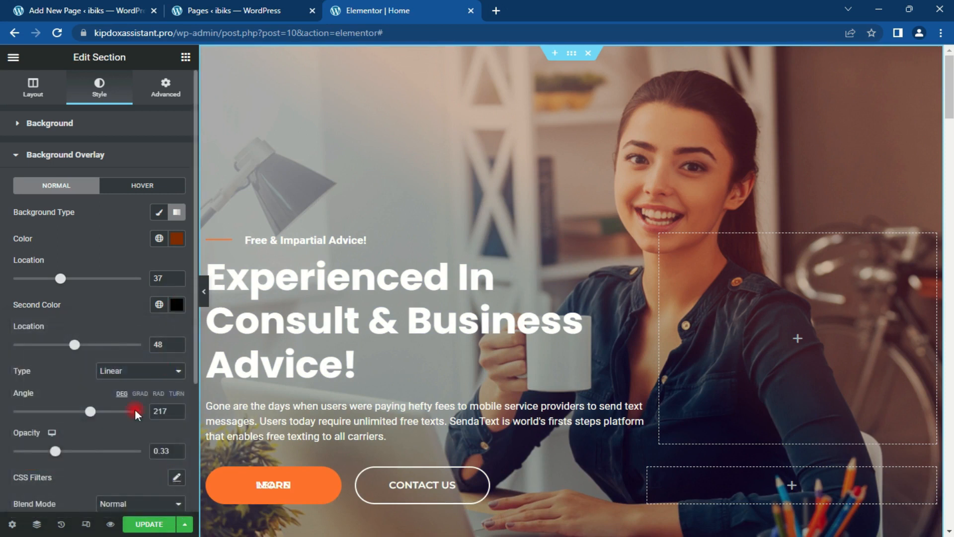
drag(56, 452, 75, 451)
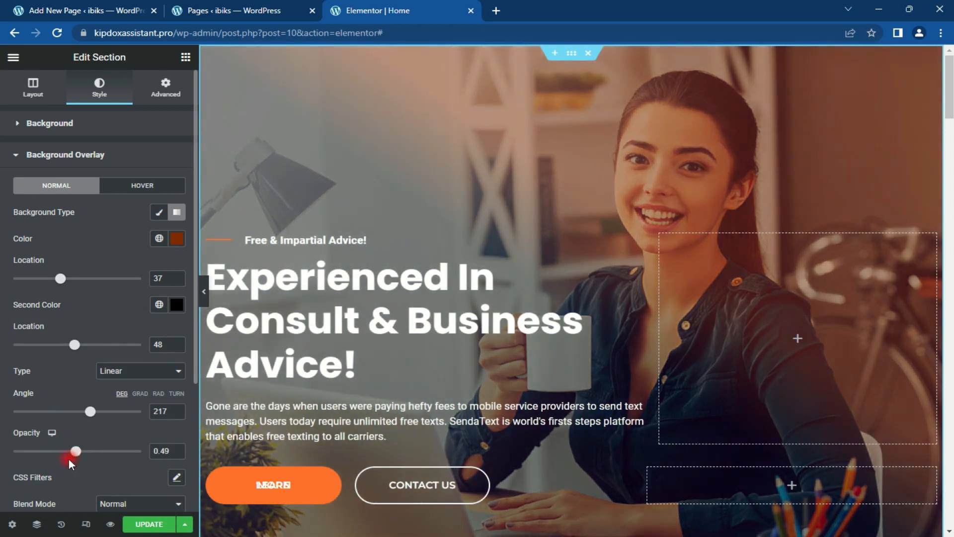
click(176, 238)
drag(98, 312, 165, 316)
click(178, 239)
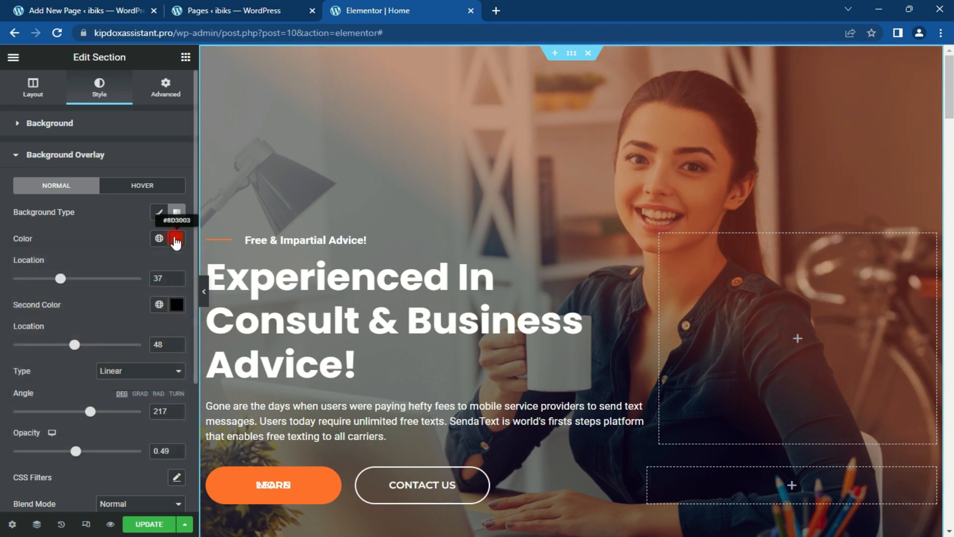
Step: Make the second colour navy #000131; set opacity 0.51, angle 224° and stops 37/72
click(174, 305)
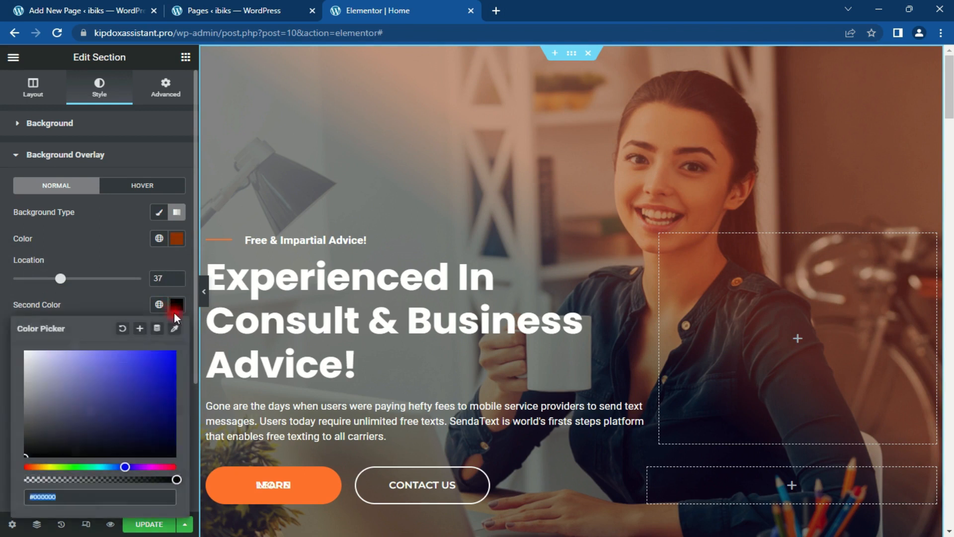
drag(170, 401, 183, 436)
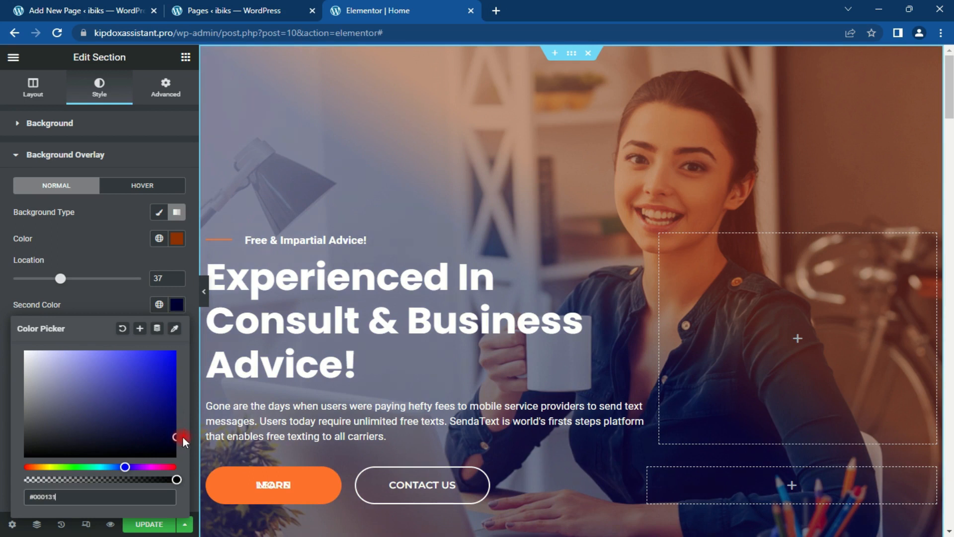
click(175, 307)
mouse_move(76, 451)
mouse_down()
mouse_move(67, 451)
mouse_move(86, 450)
mouse_move(78, 450)
mouse_up()
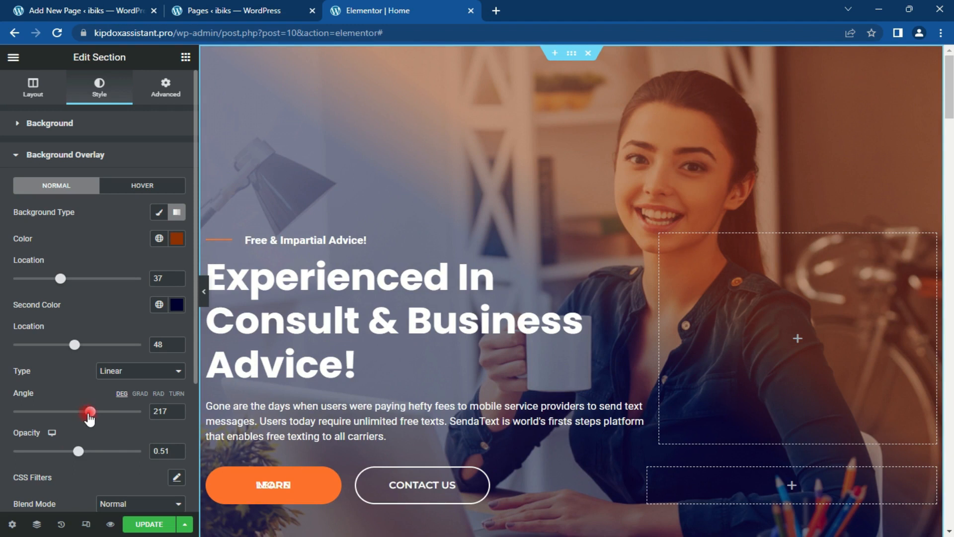
drag(90, 417, 93, 433)
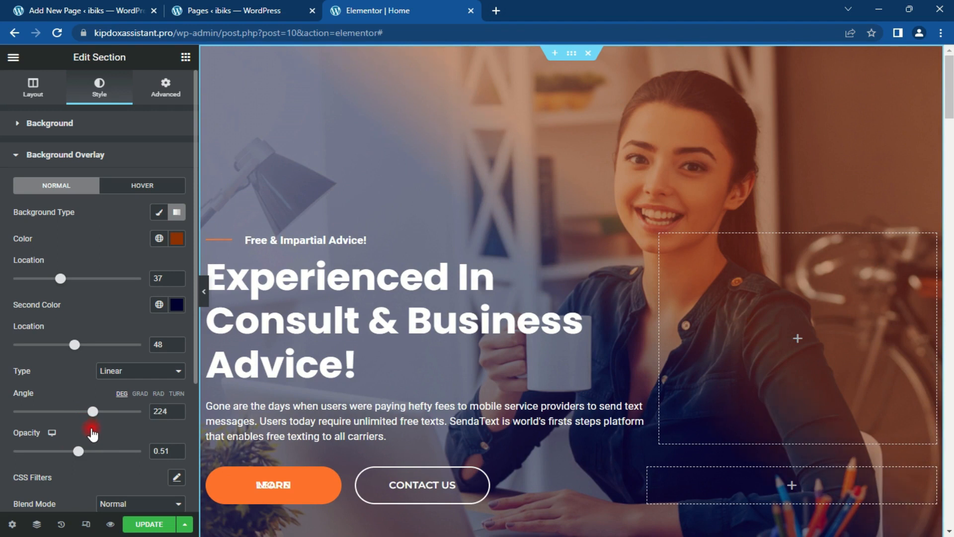
drag(73, 350, 104, 350)
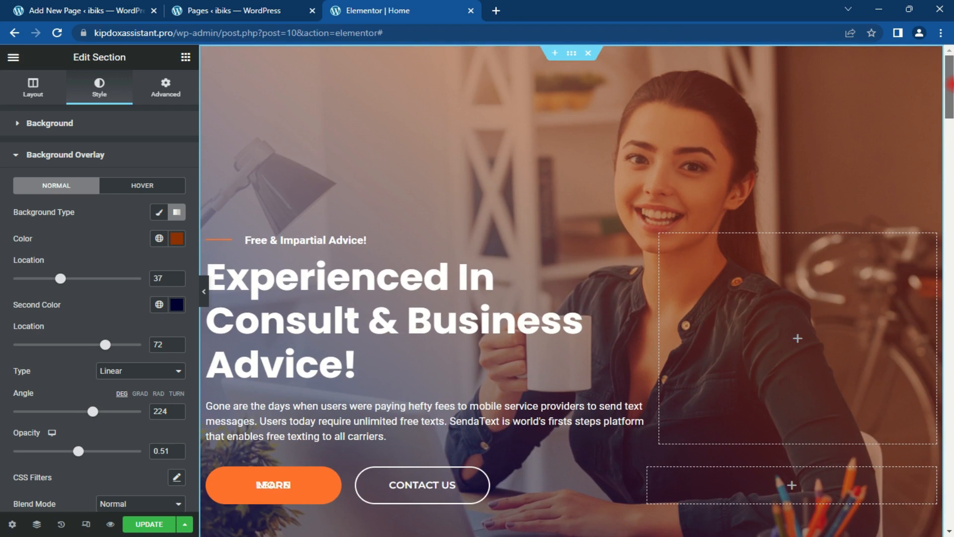
drag(950, 84, 950, 151)
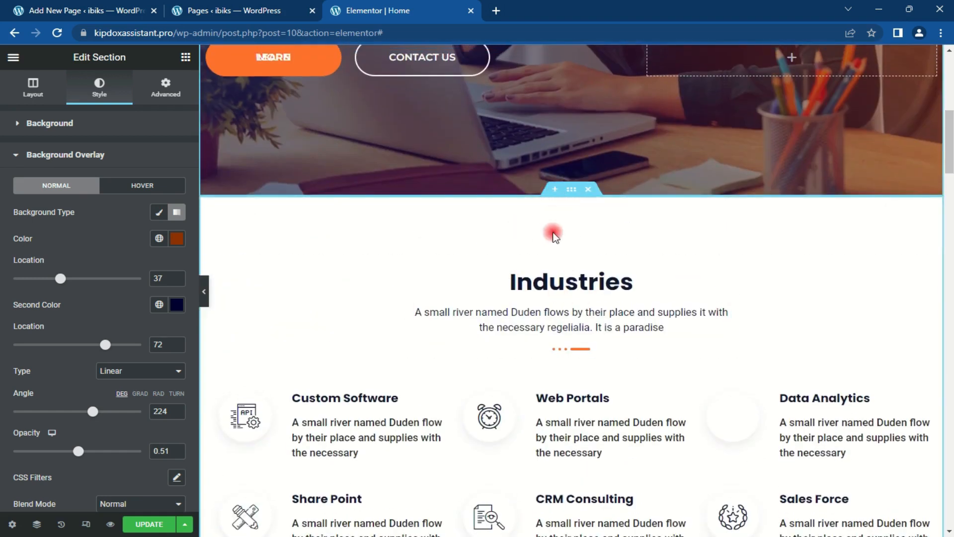
Step: Add an empty section above Industries and open the ElementsKit library's Sections tab
click(556, 190)
click(605, 255)
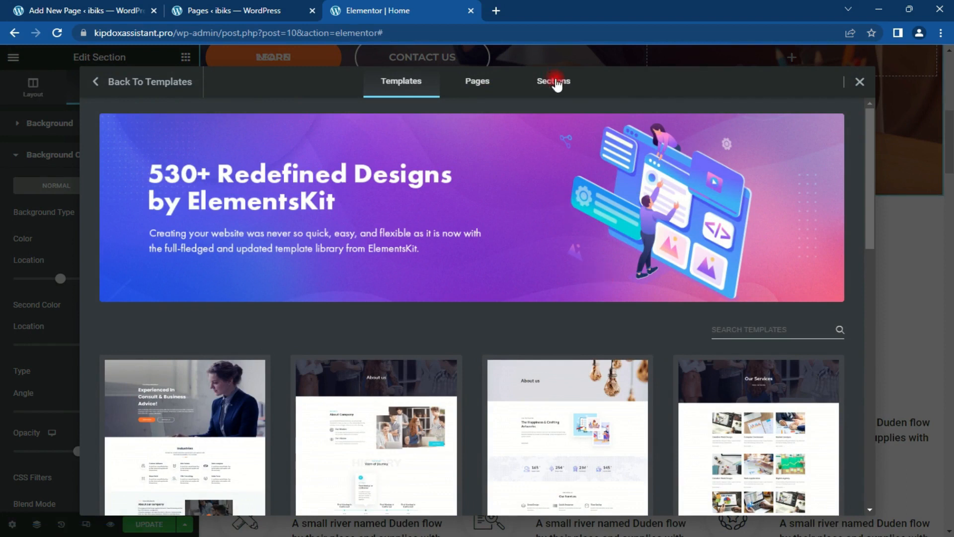
click(554, 81)
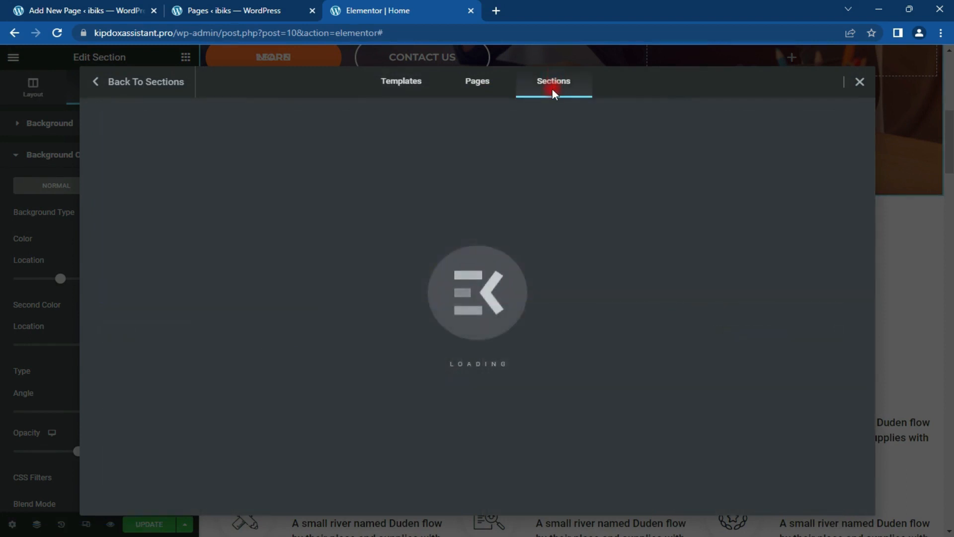
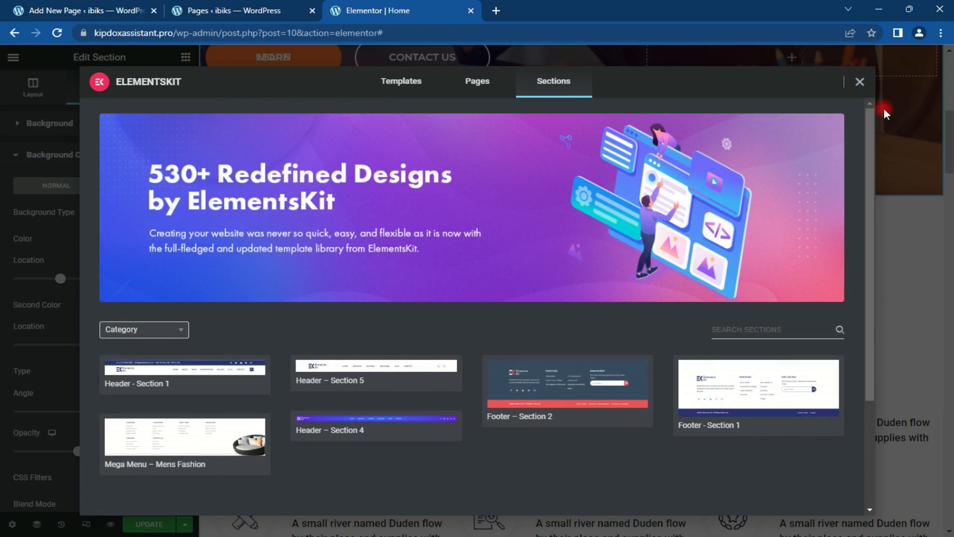
Step: Scroll the ElementsKit Sections library and insert the Icon Box - Style 9 template
drag(866, 118, 864, 410)
scroll(864, 415, down, 4)
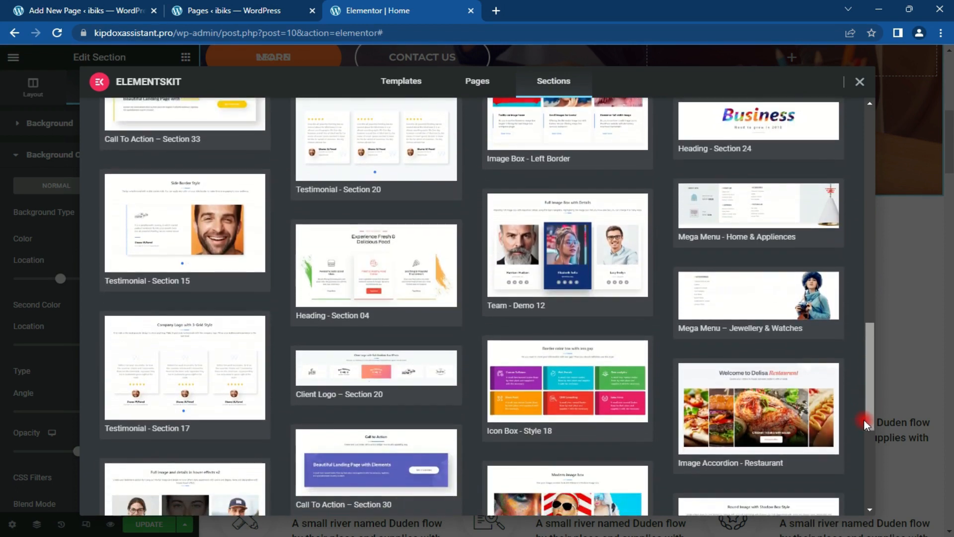
scroll(861, 465, down, 5)
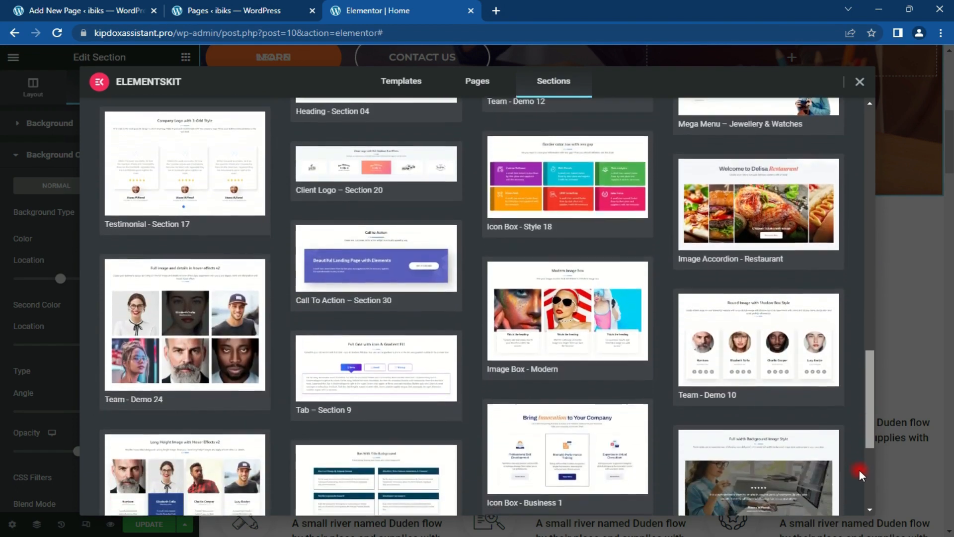
scroll(859, 509, down, 6)
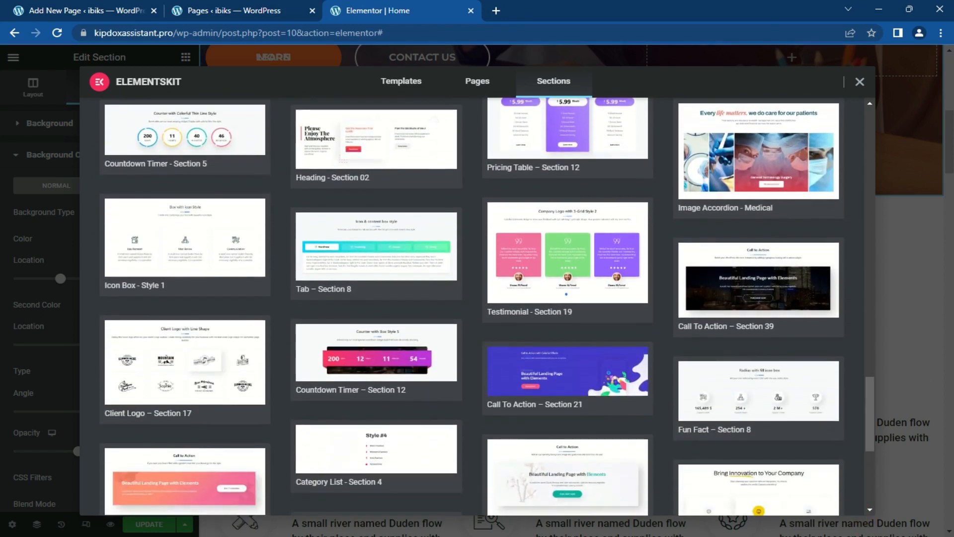
drag(865, 393, 861, 528)
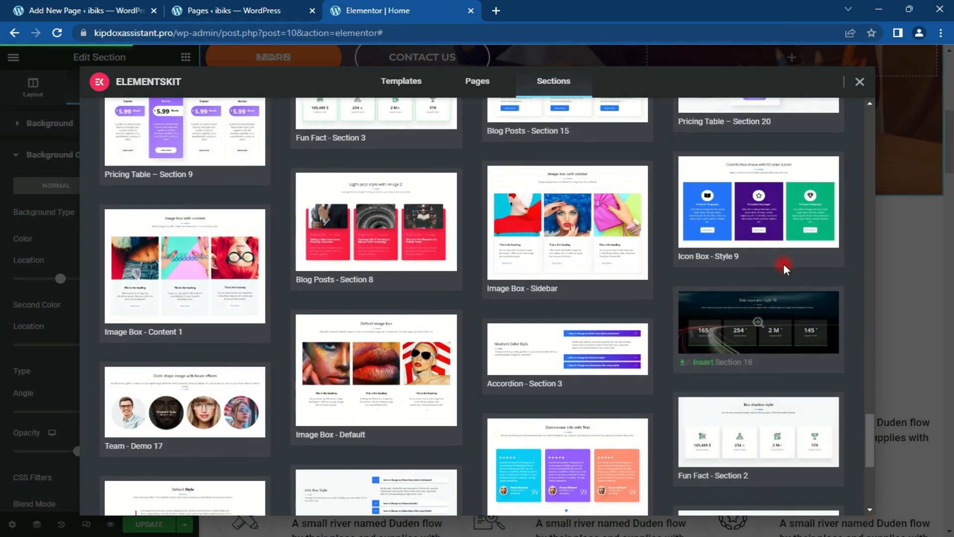
mouse_move(717, 258)
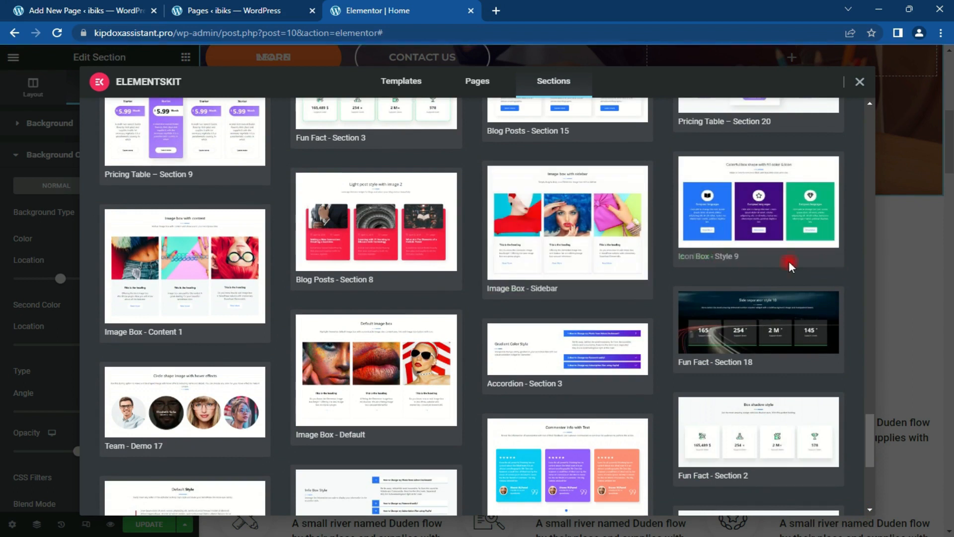
click(702, 258)
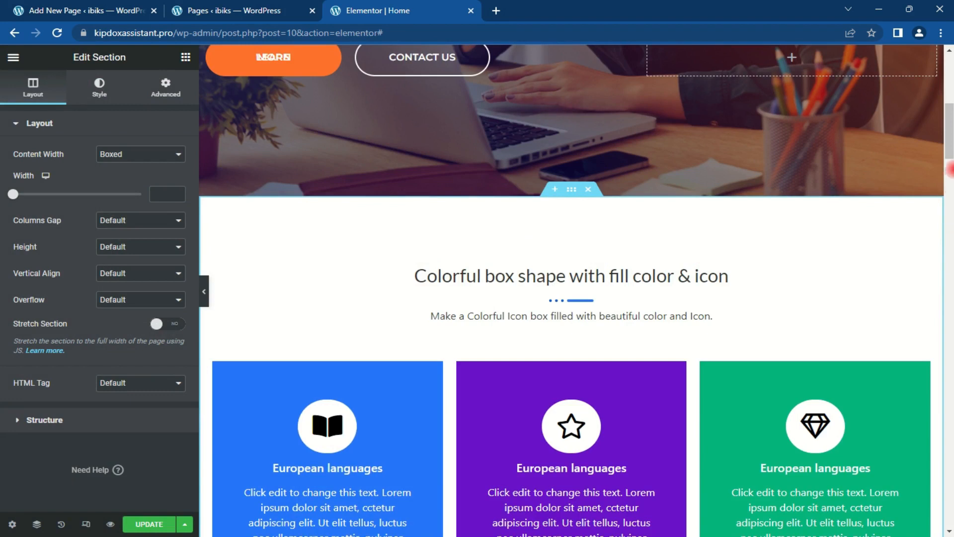
Step: Delete the new section's heading and its subtitle
scroll(950, 123, down, 1)
scroll(949, 123, up, 1)
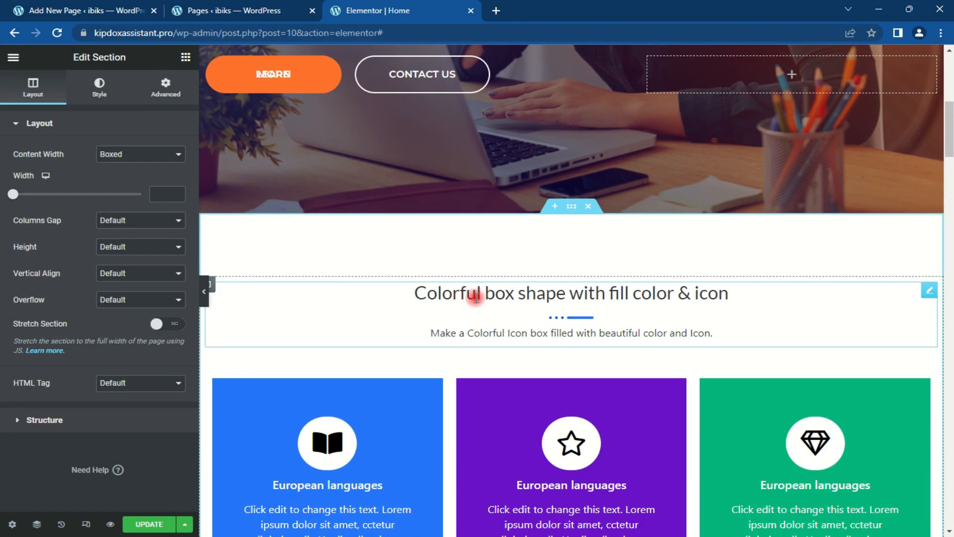
right_click(930, 292)
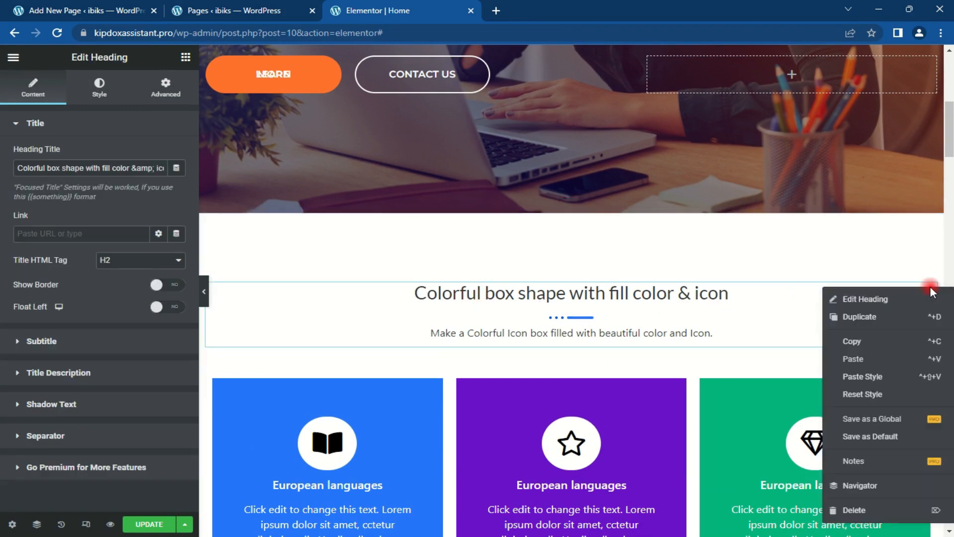
click(875, 512)
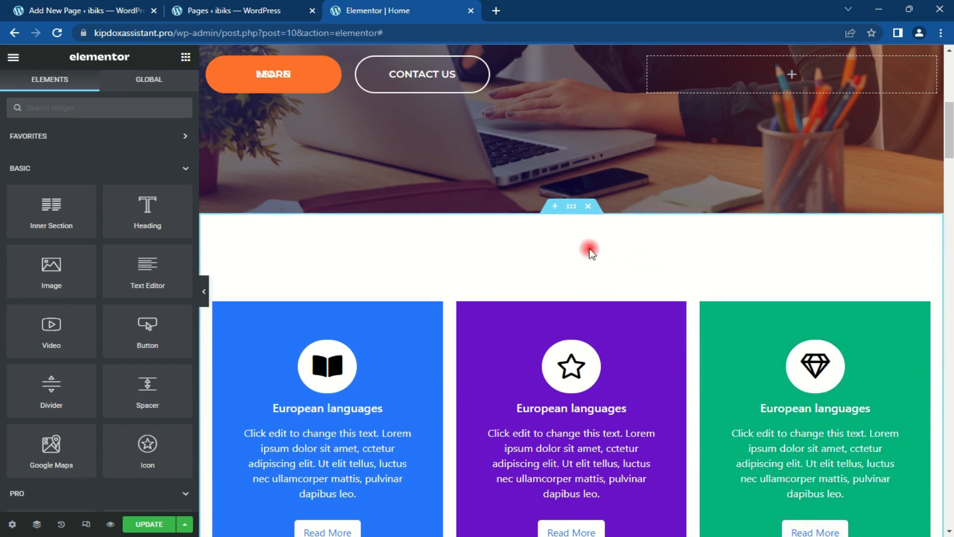
Step: Change the icon-box section's top and bottom padding from 100 to 0
click(572, 206)
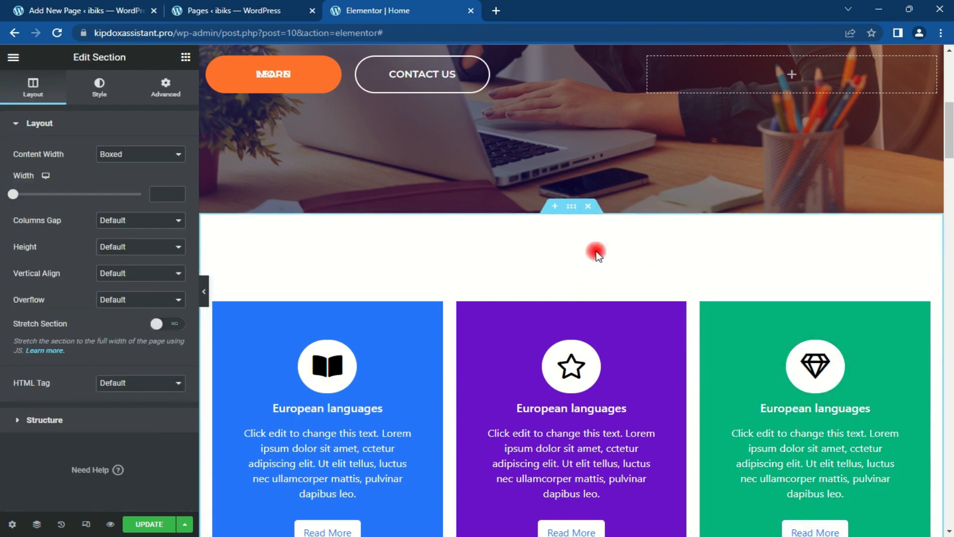
click(166, 97)
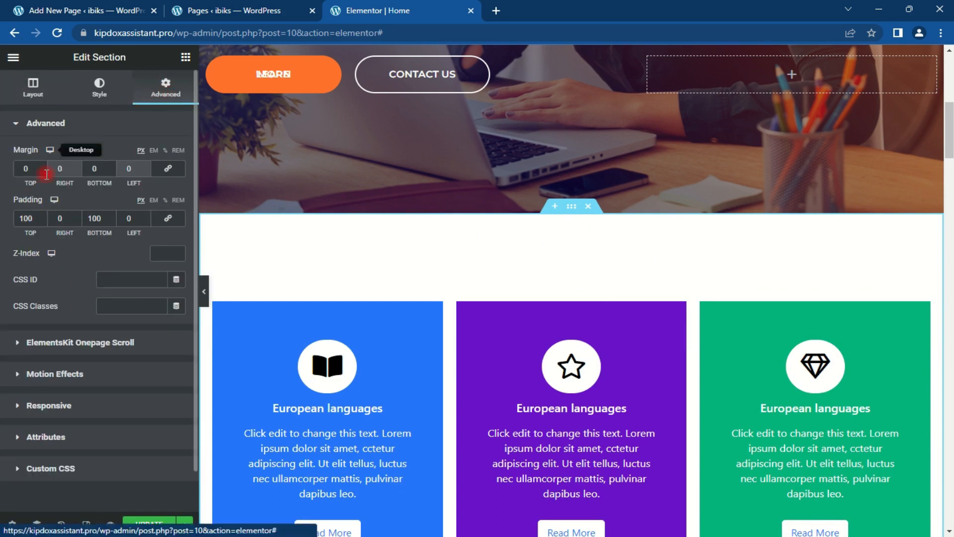
click(94, 219)
drag(32, 219, 2, 222)
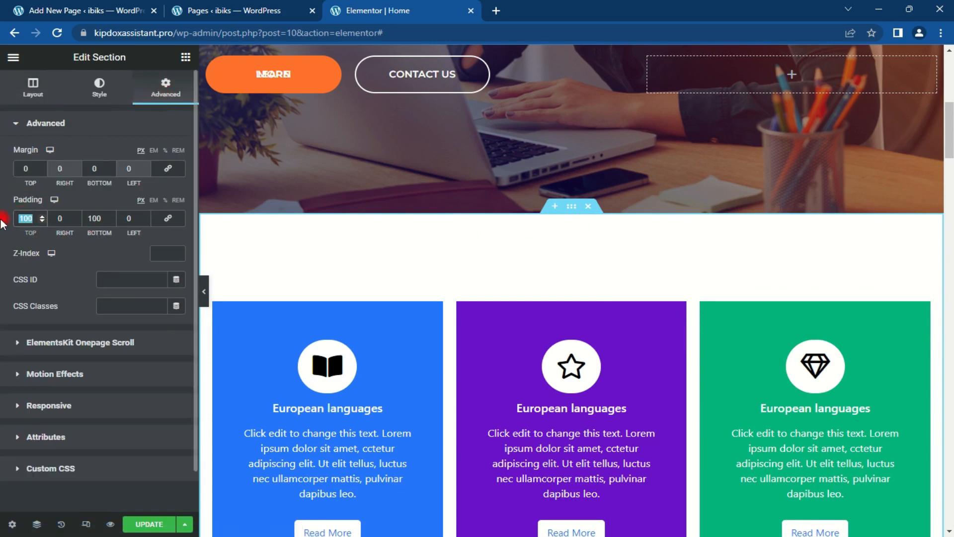
text(0)
drag(118, 217, 79, 213)
text(0)
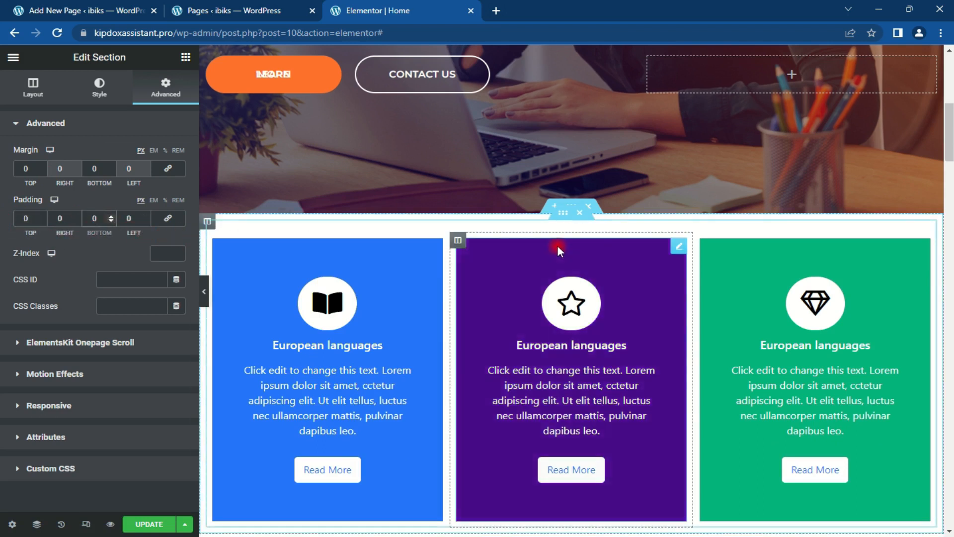
Step: Give the cards' inner section 0 top padding and a -130 top margin to overlap the hero
click(563, 213)
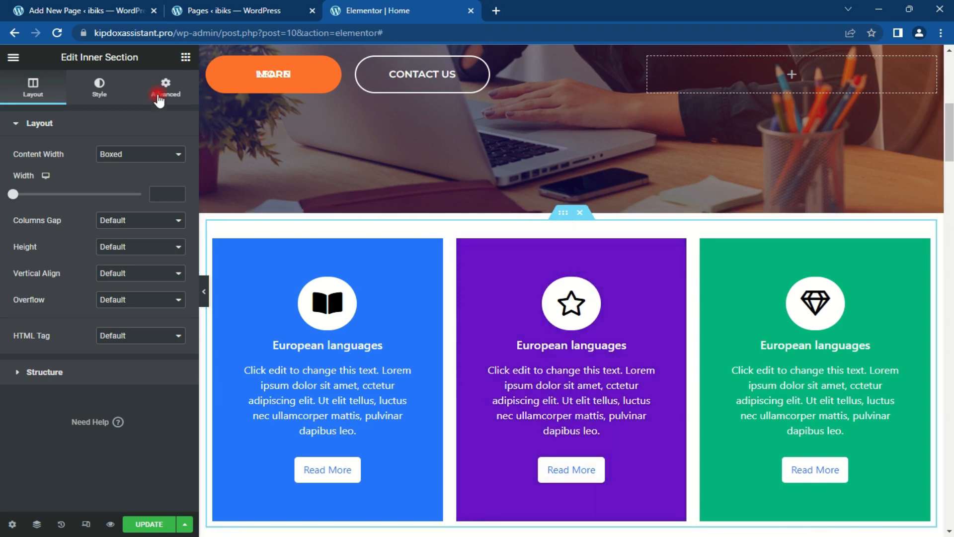
click(163, 96)
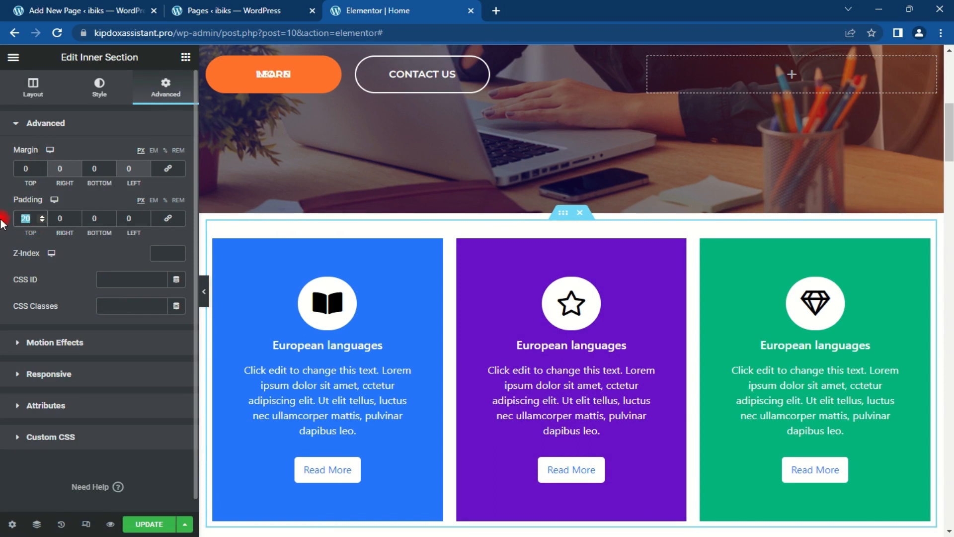
text(0)
click(29, 170)
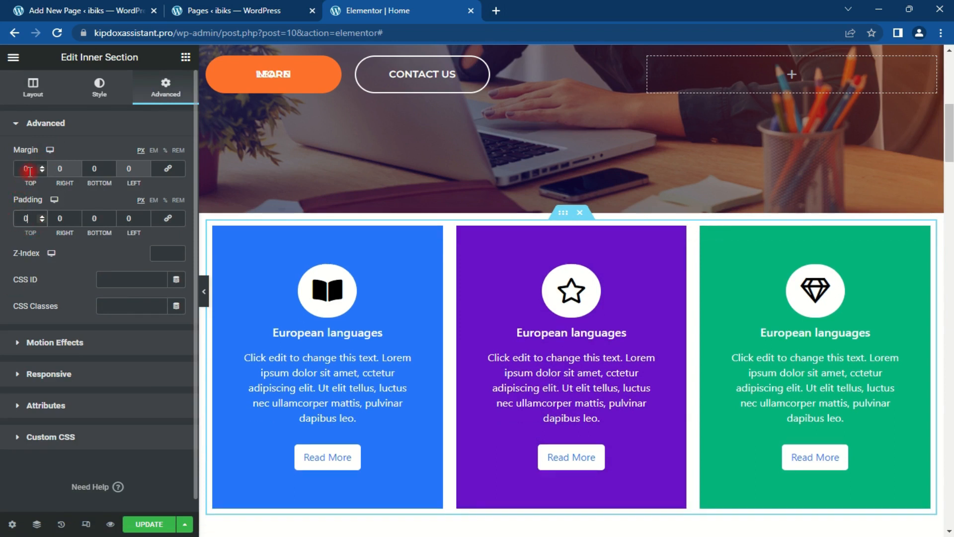
click(26, 168)
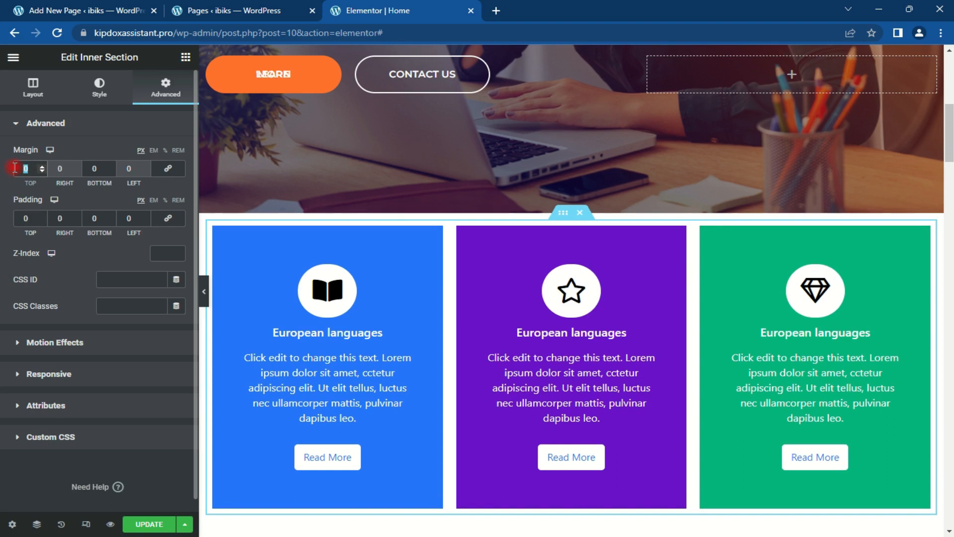
text(-15)
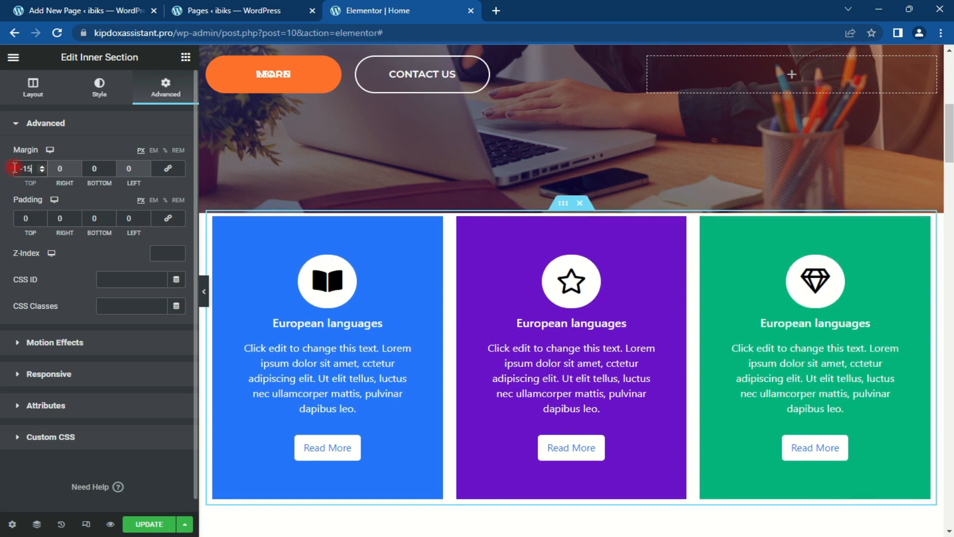
text(0)
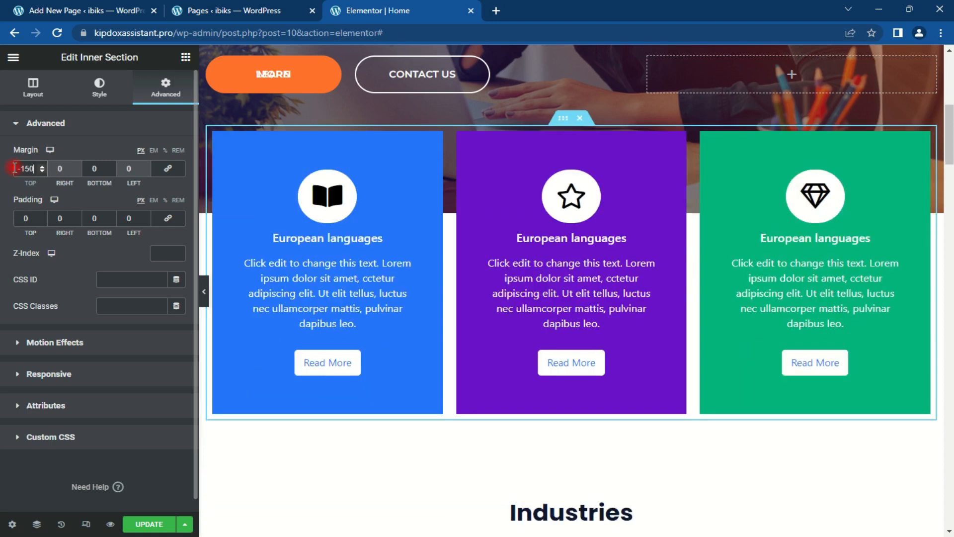
mouse_move(949, 147)
mouse_down()
mouse_move(951, 110)
mouse_move(951, 151)
mouse_move(950, 138)
mouse_up()
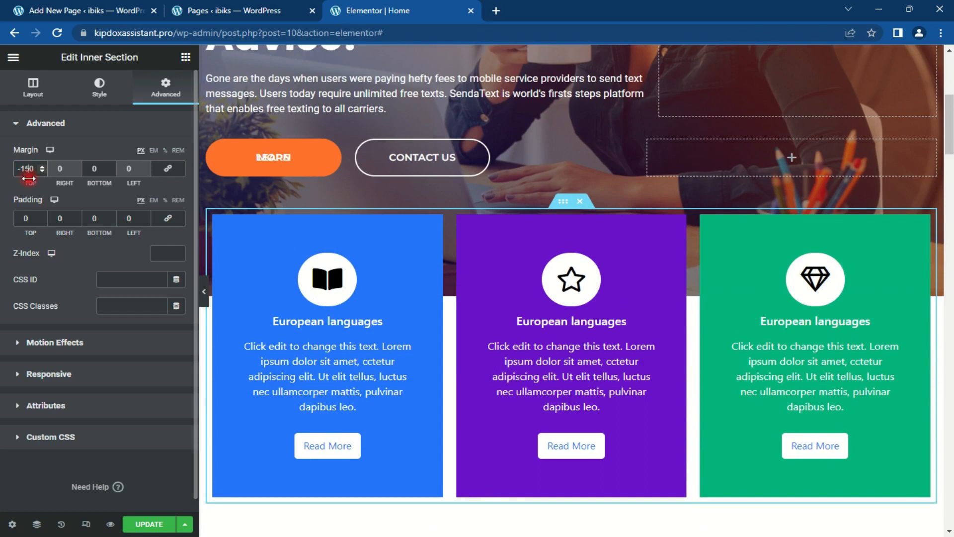
key(BackSpace)
text(3)
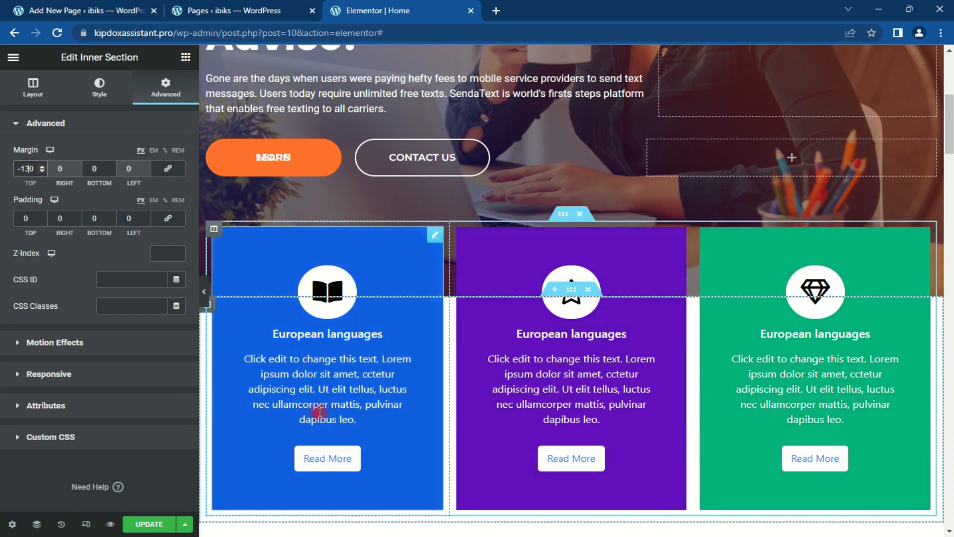
drag(951, 123, 950, 133)
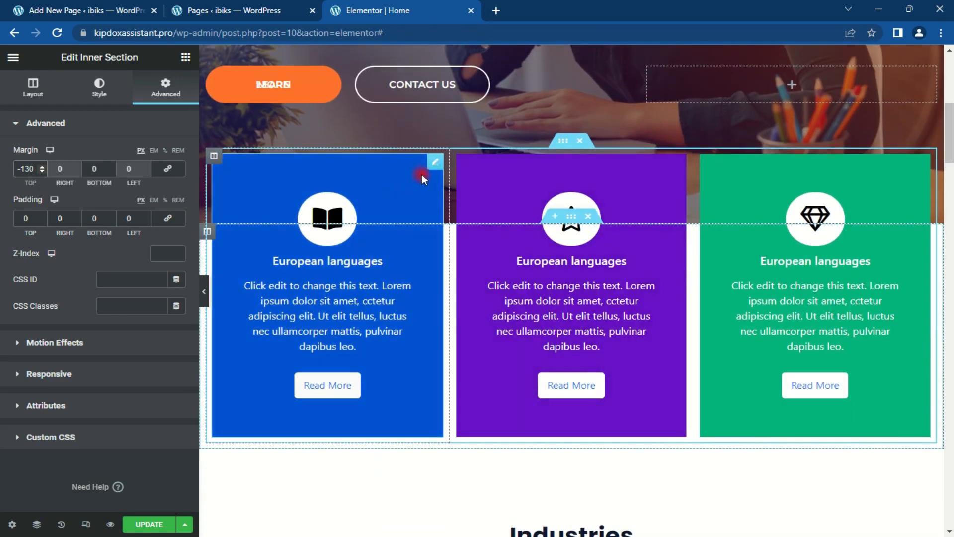
click(433, 162)
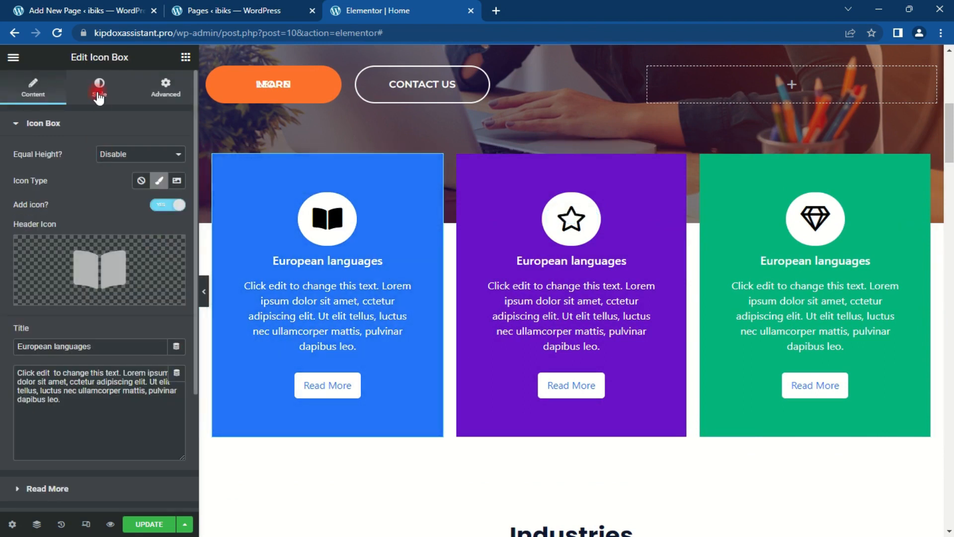
Step: Set the first card's background to #02034B with a deep blue #073076 hover background
click(99, 94)
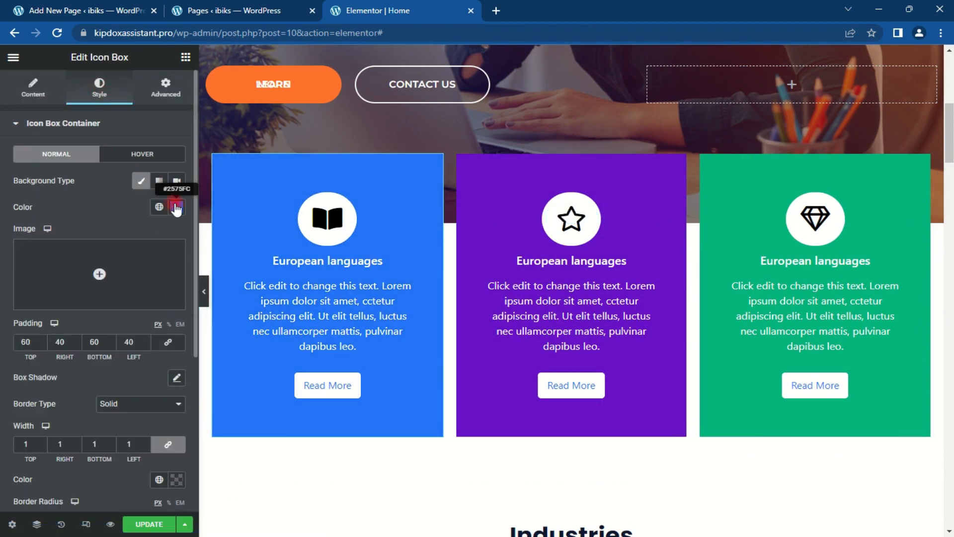
click(177, 208)
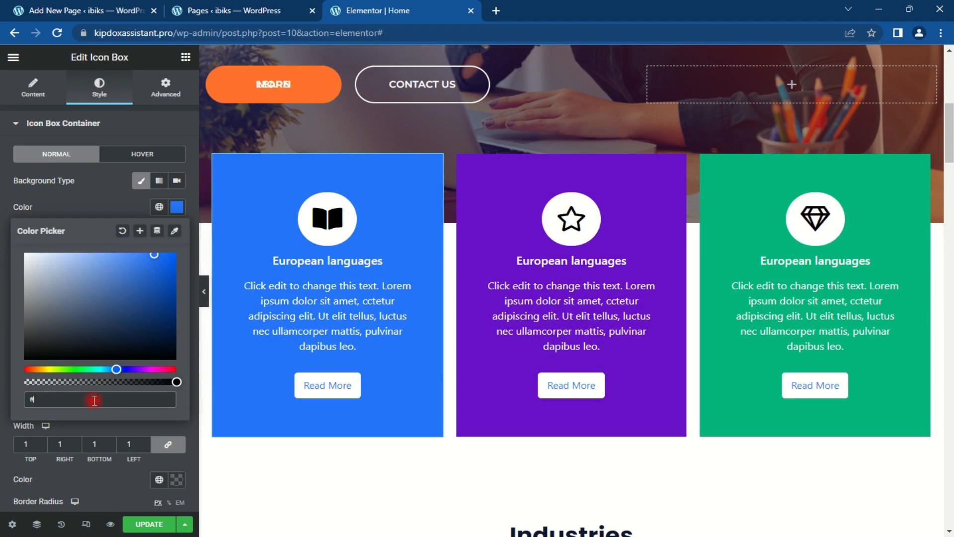
text(#02034B)
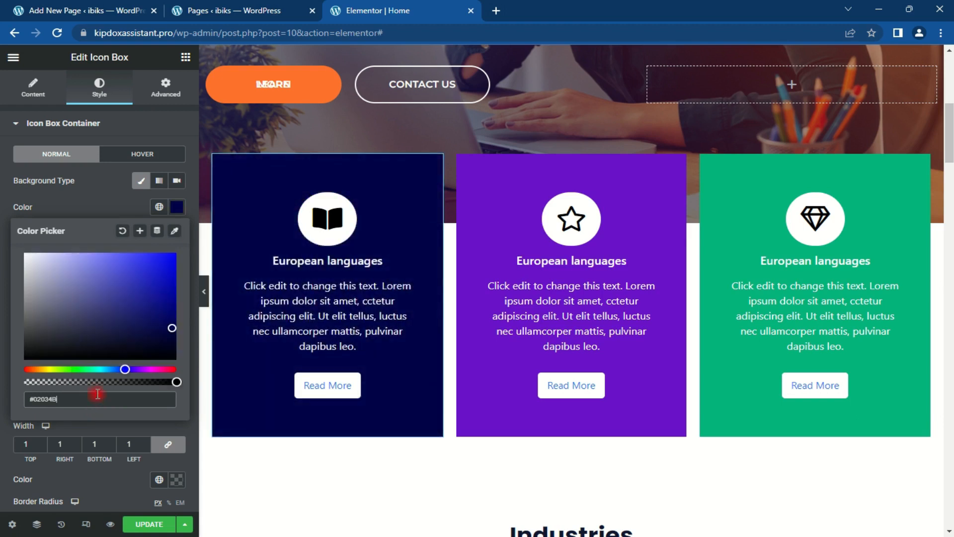
click(136, 154)
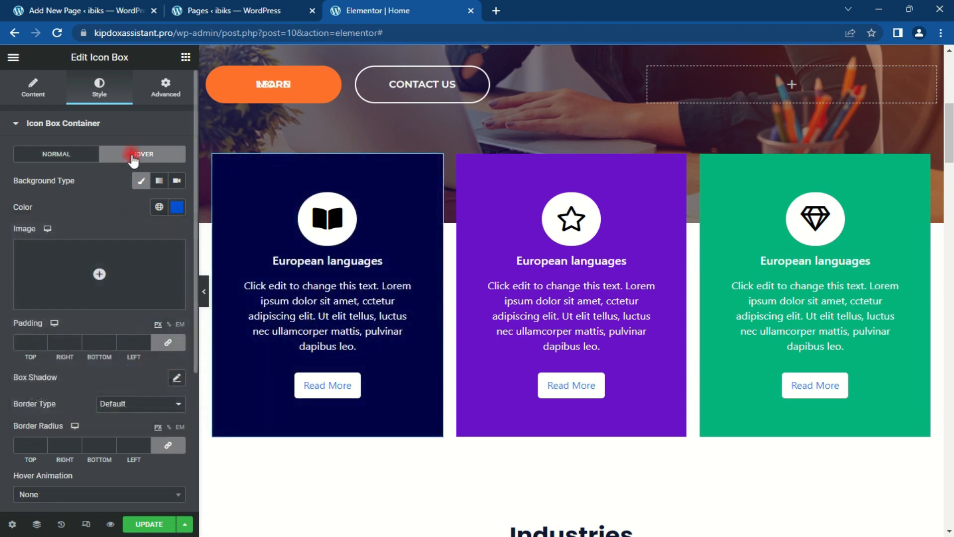
click(178, 206)
mouse_move(170, 265)
mouse_down()
mouse_move(174, 332)
mouse_move(151, 285)
mouse_move(169, 315)
mouse_up()
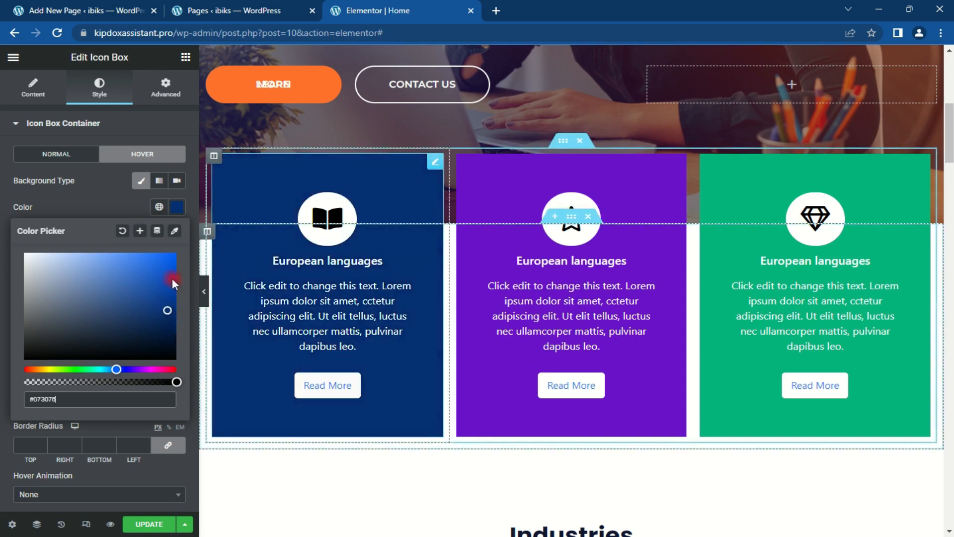
click(177, 203)
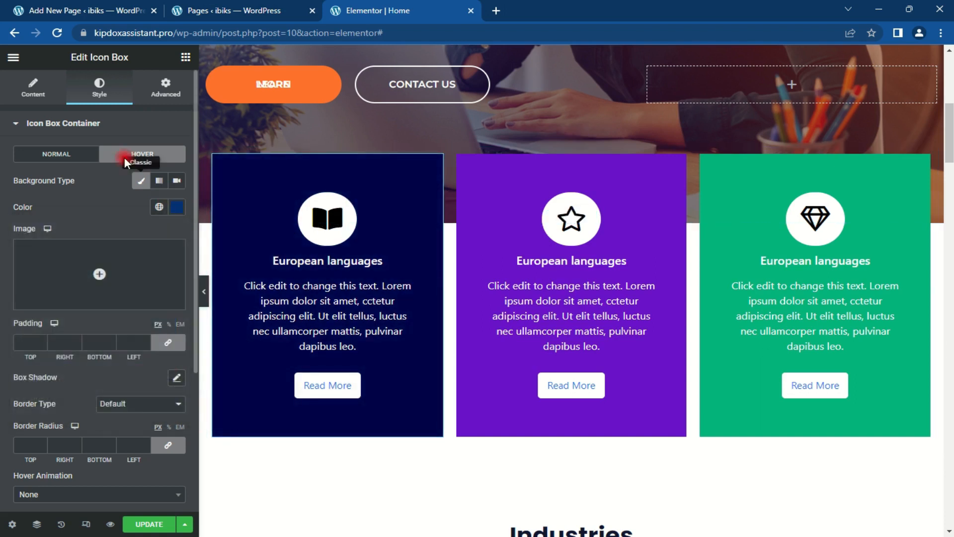
click(34, 87)
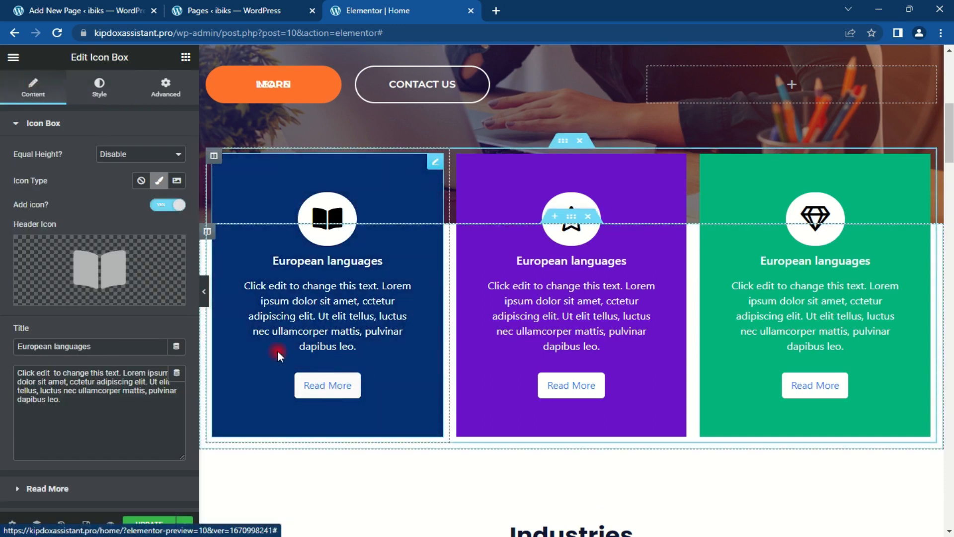
Step: Turn off the first card's Read More button
click(99, 124)
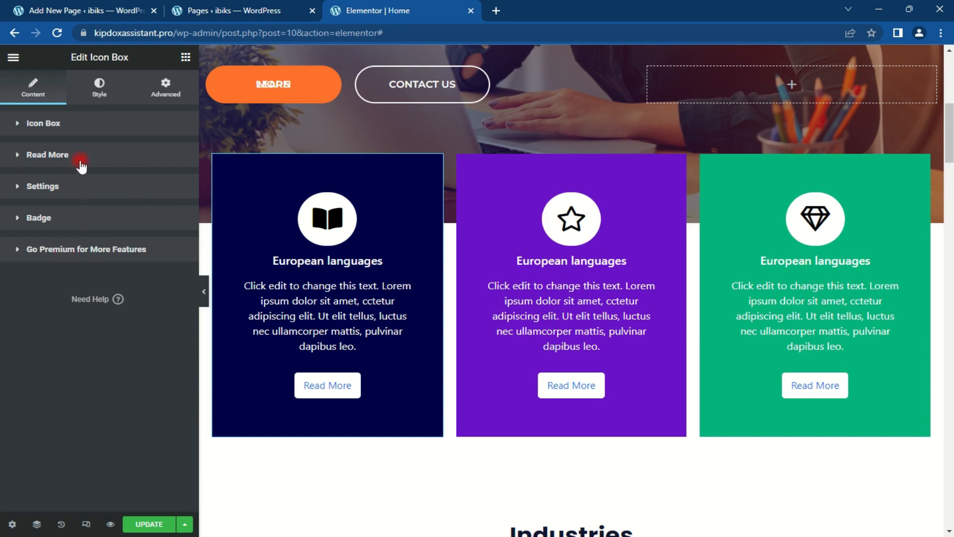
click(82, 158)
click(165, 194)
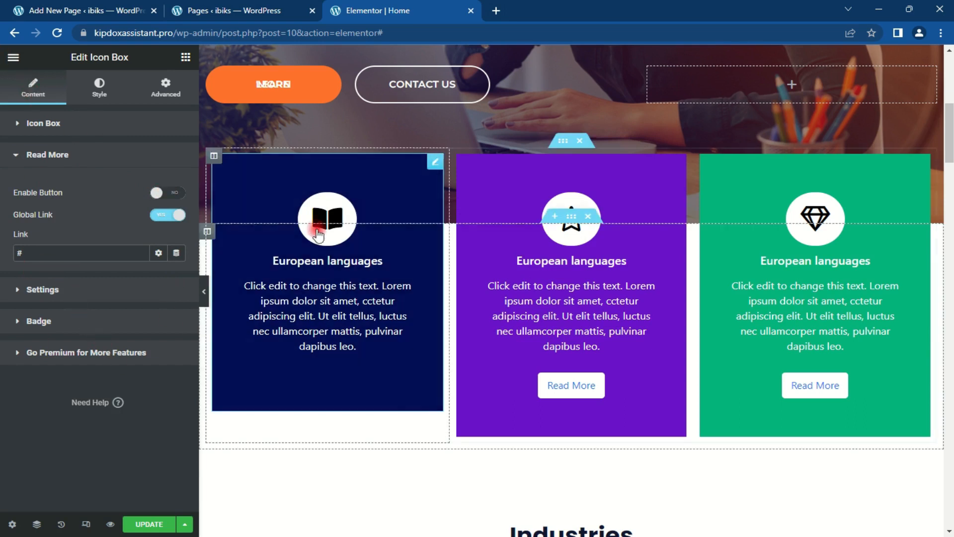
Step: Replace the first box's icon with the Flash icon found by searching 'FLAS'
click(40, 123)
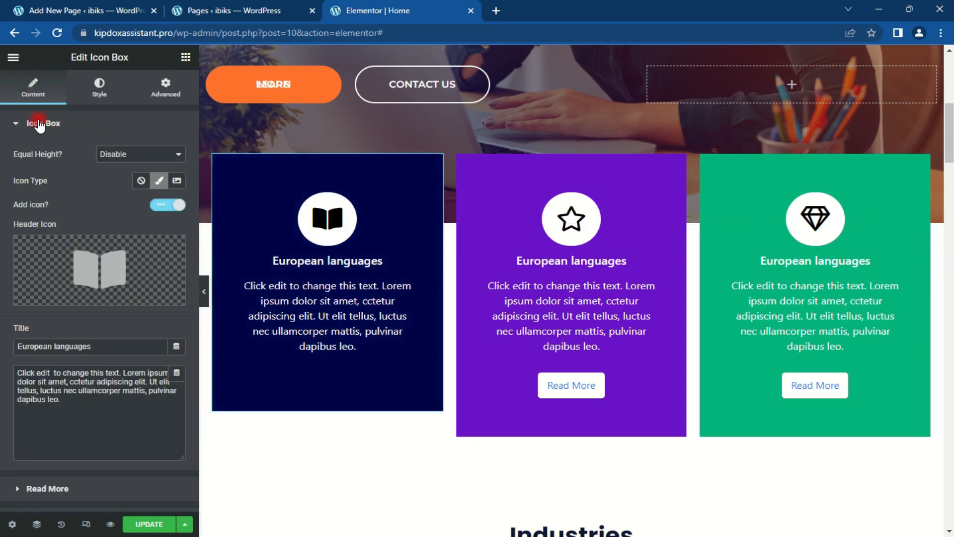
click(87, 258)
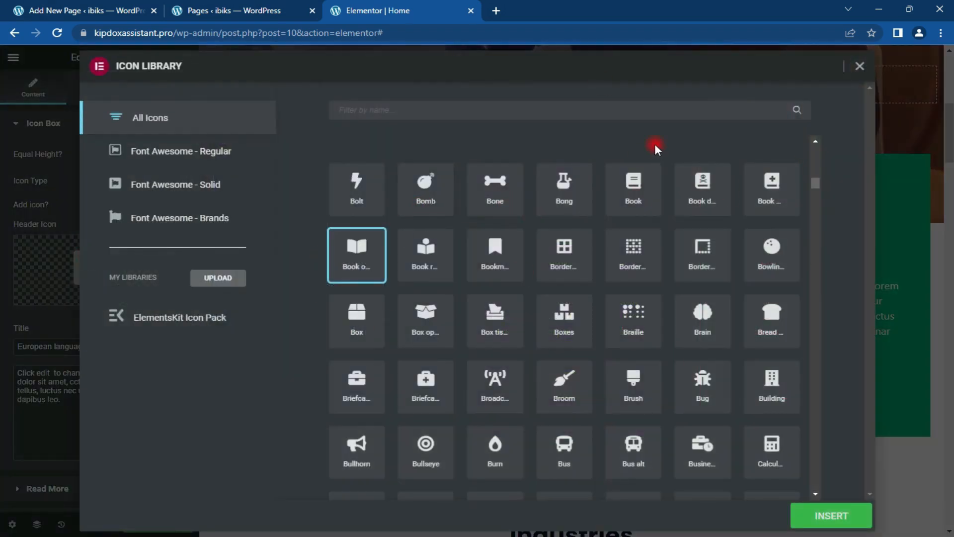
text(FLAS)
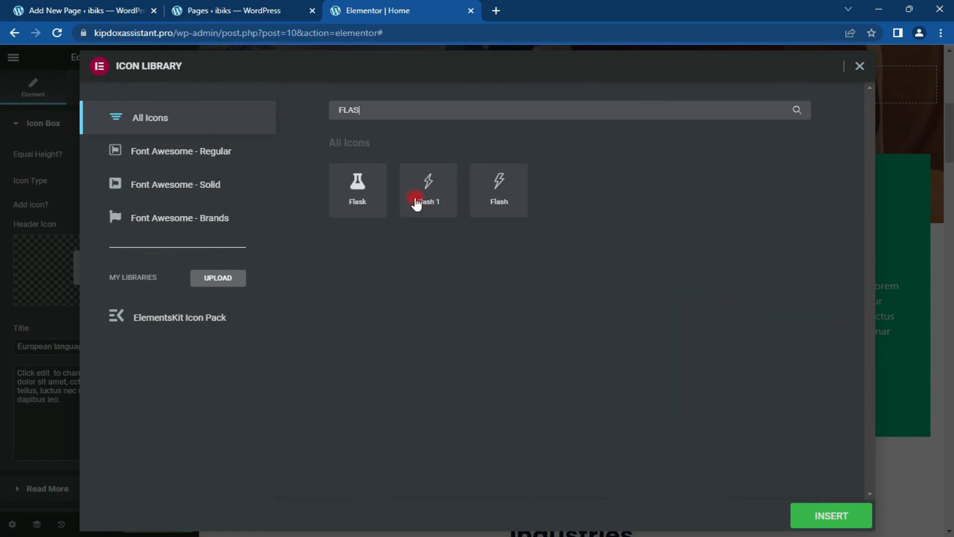
click(517, 188)
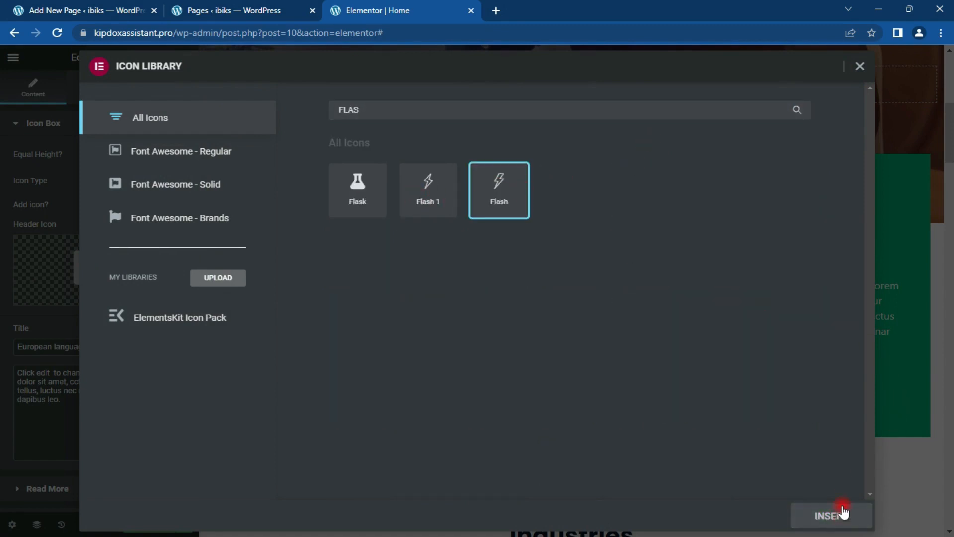
click(843, 510)
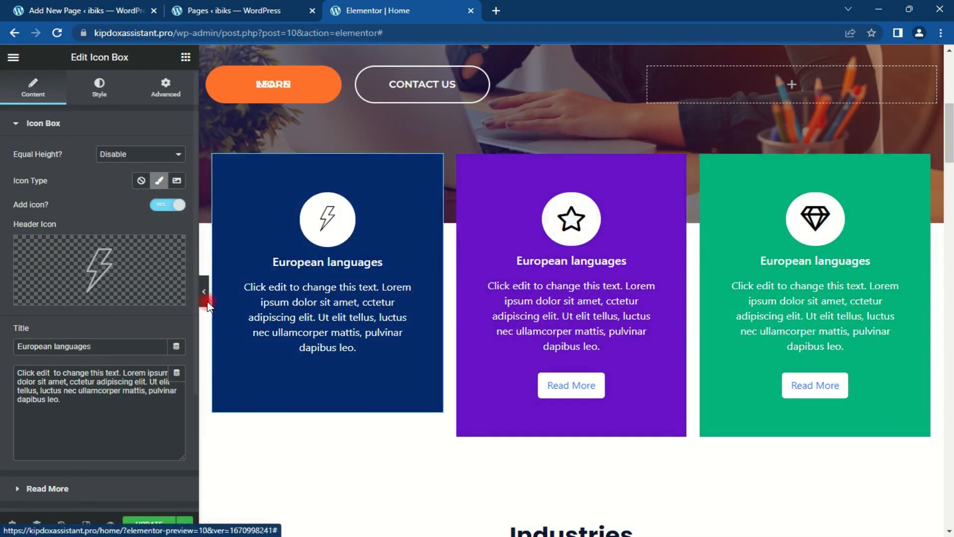
Step: Set the middle box's background colour to orange #FF712B
drag(677, 162, 620, 311)
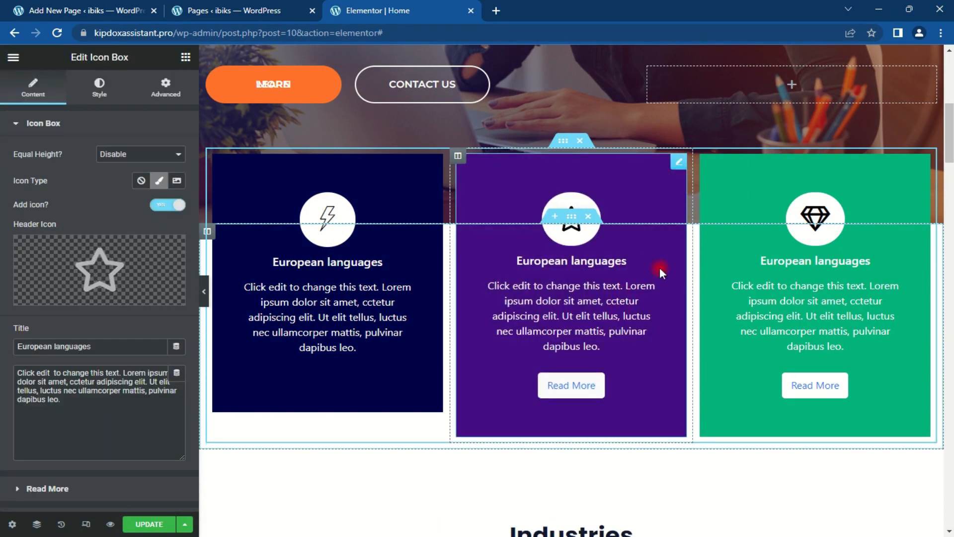
click(99, 87)
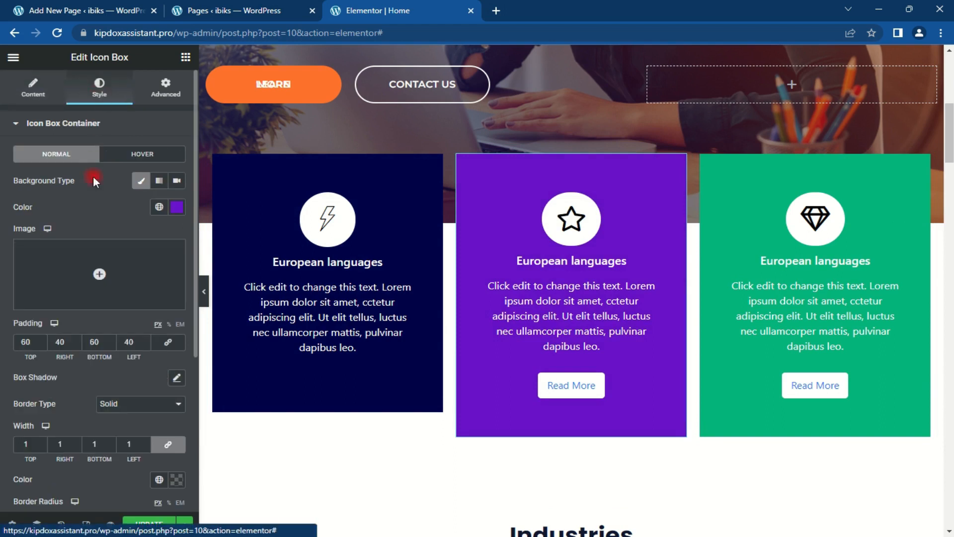
click(176, 206)
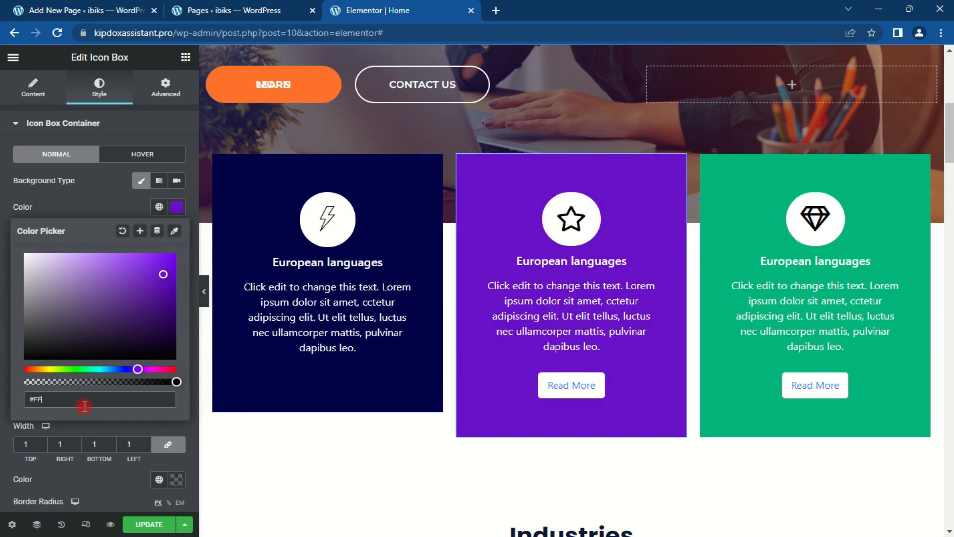
text(#FF7)
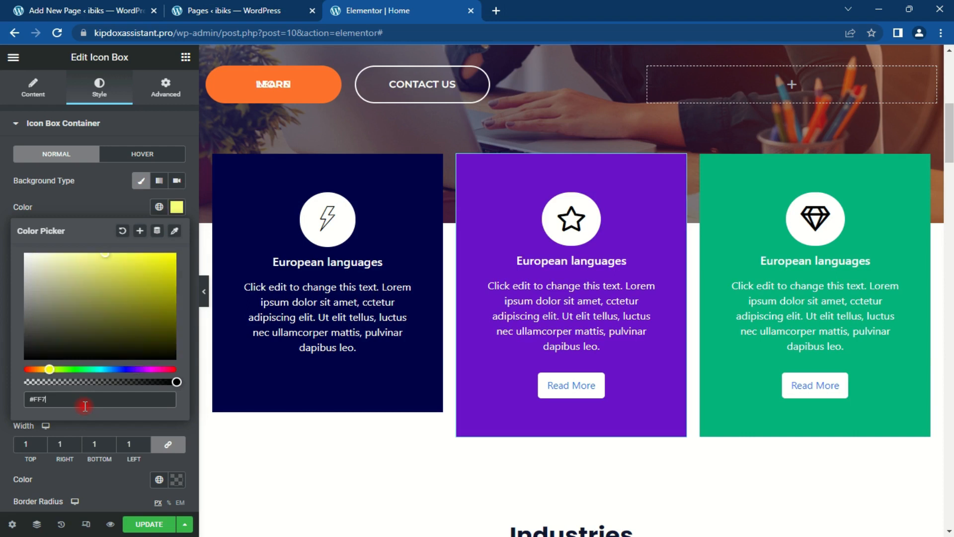
text(12B)
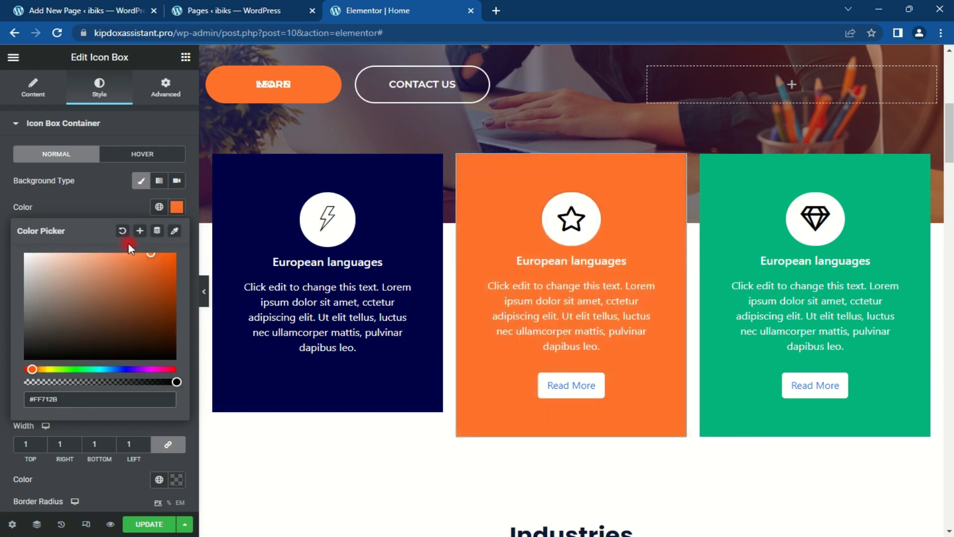
click(172, 212)
Step: Give the middle box a darker orange #DA4E09 hover background
click(138, 154)
click(175, 207)
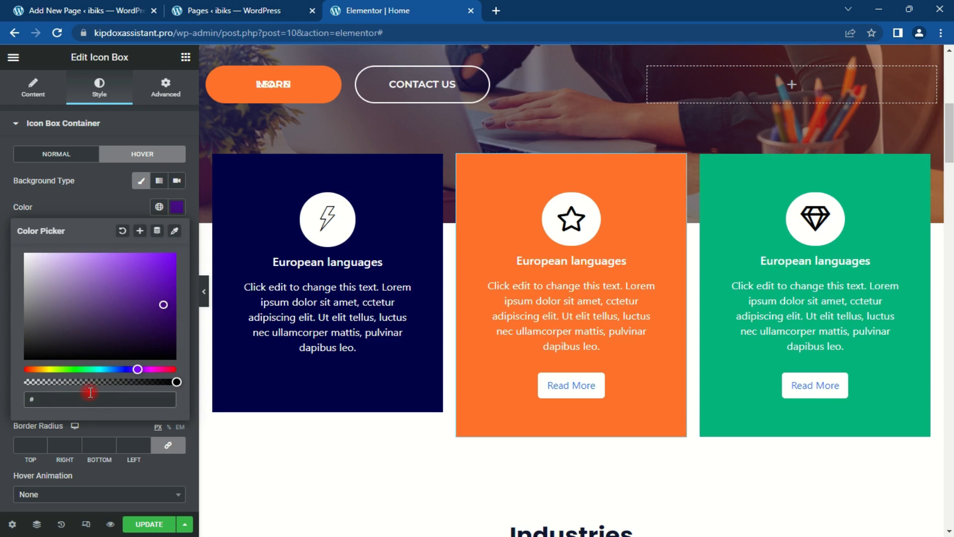
text(#FF712B)
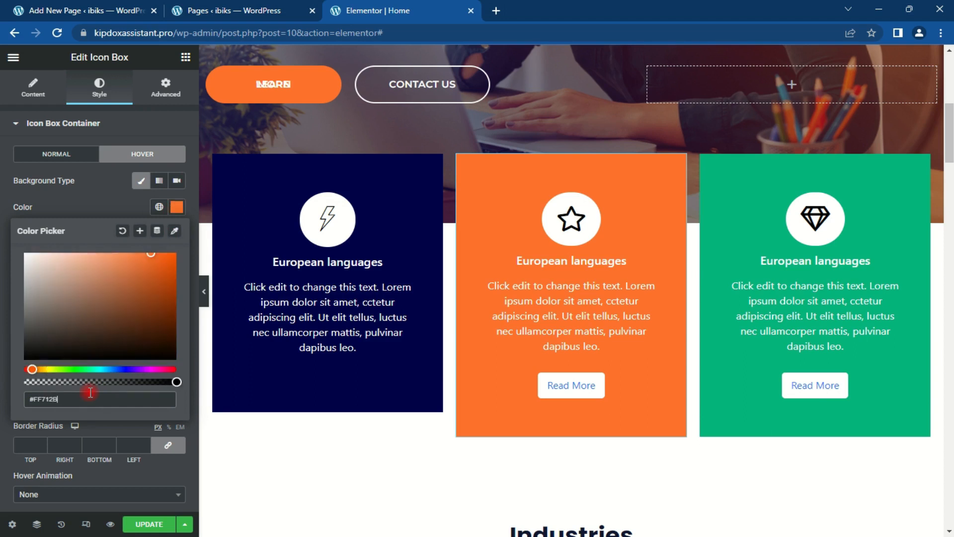
drag(130, 259, 121, 260)
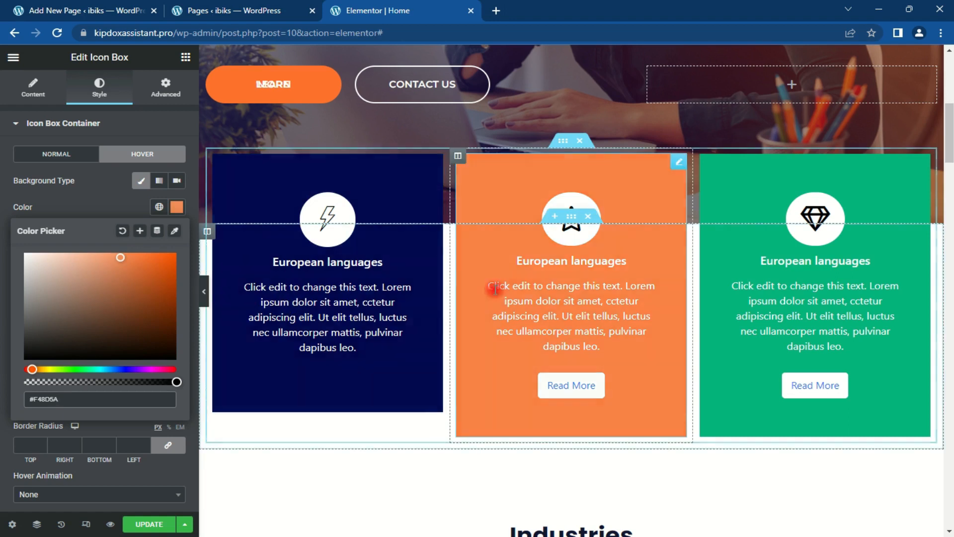
click(167, 292)
click(170, 276)
click(170, 268)
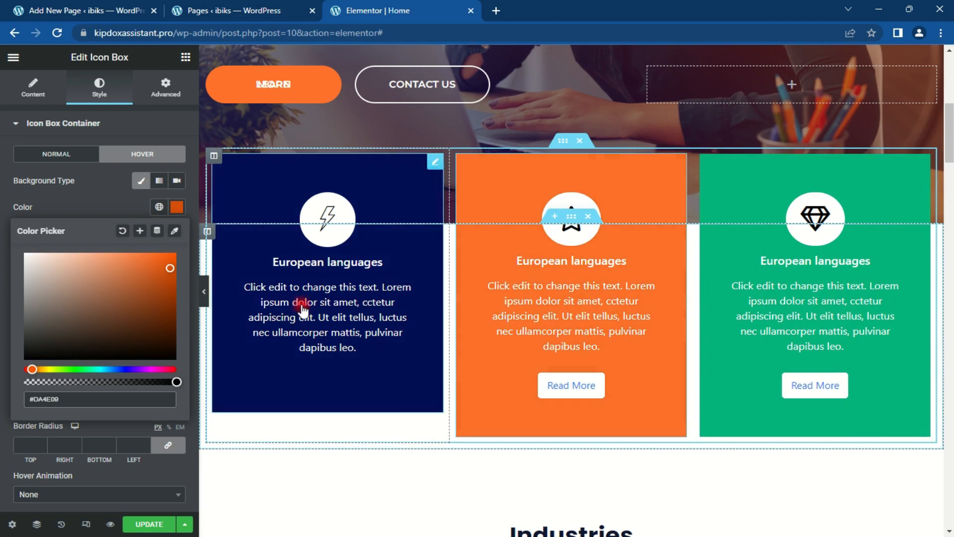
Step: Turn off the orange middle box's Read More button, then select the green box's style settings
click(30, 124)
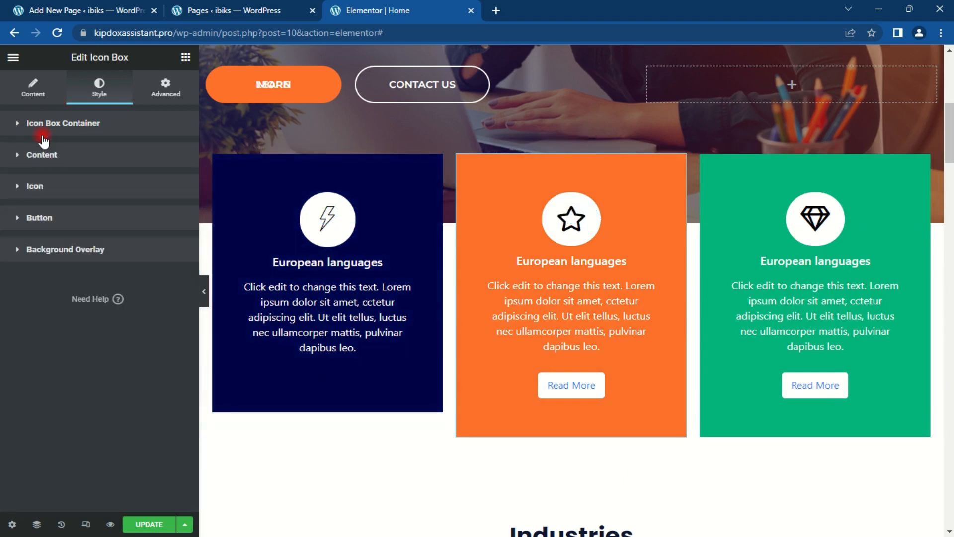
click(42, 95)
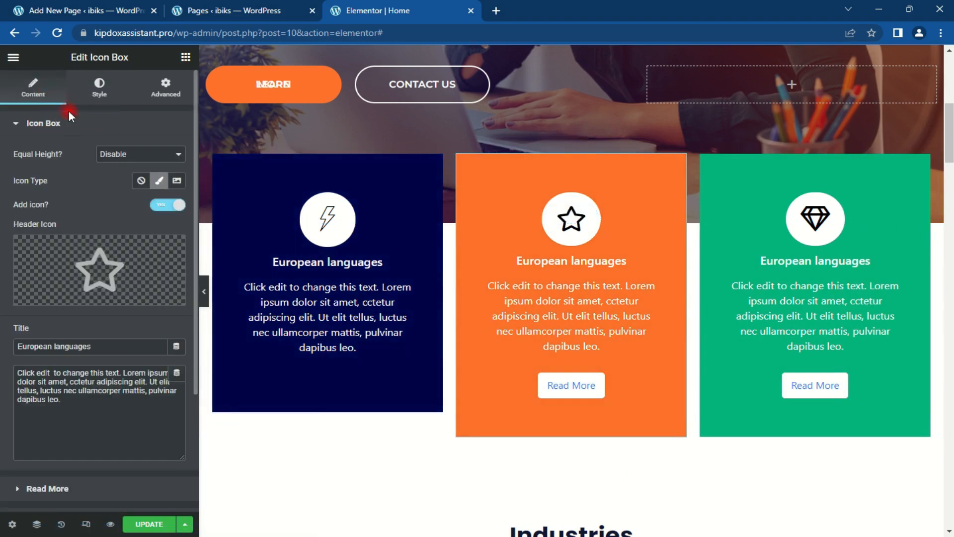
click(82, 92)
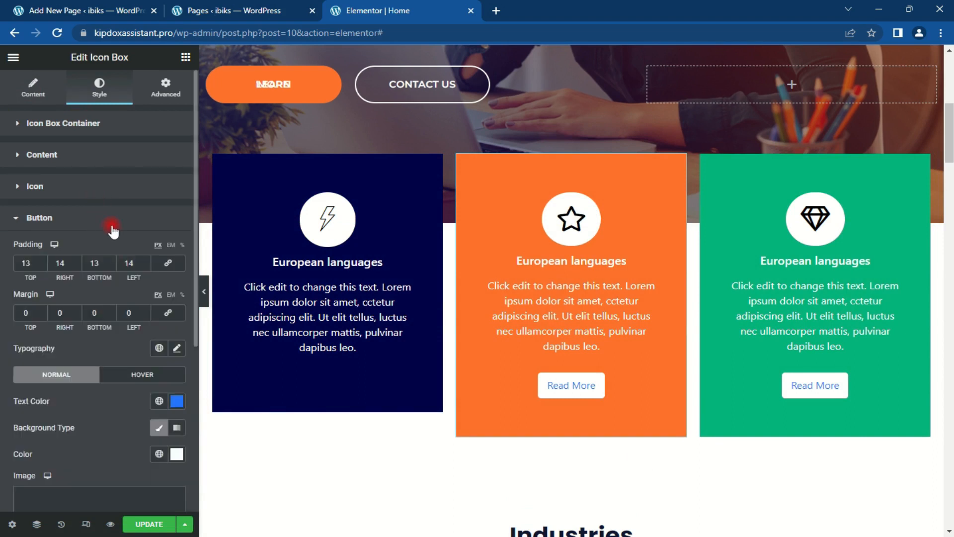
click(64, 191)
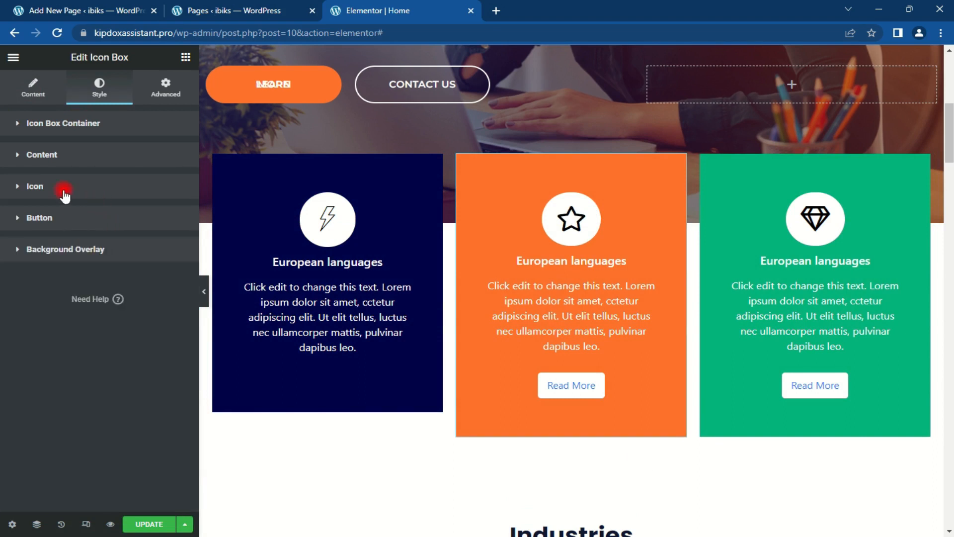
click(29, 96)
click(64, 127)
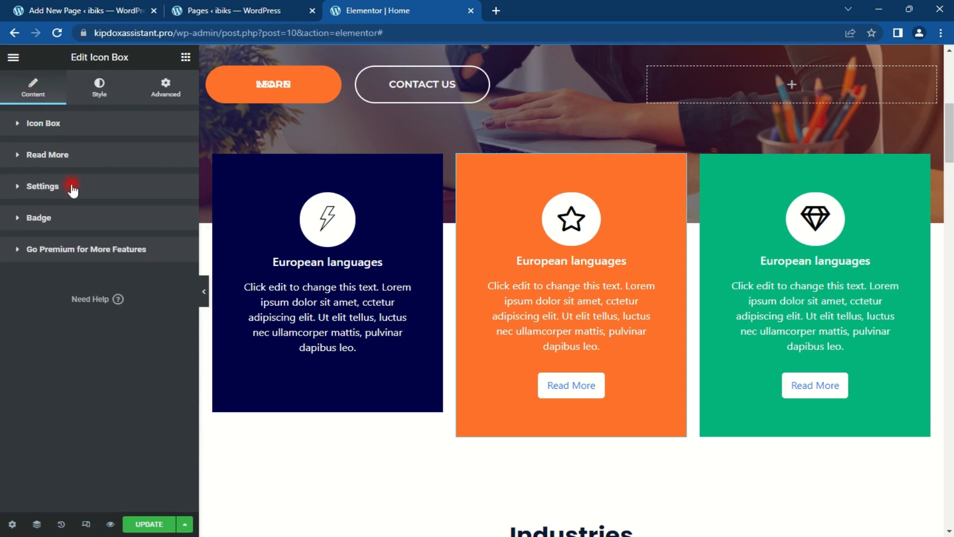
click(80, 153)
click(168, 194)
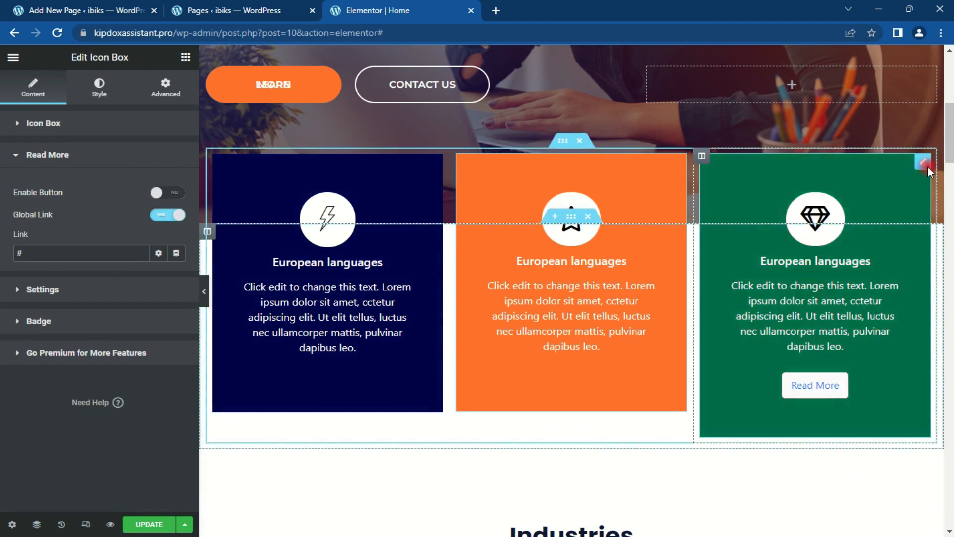
click(918, 164)
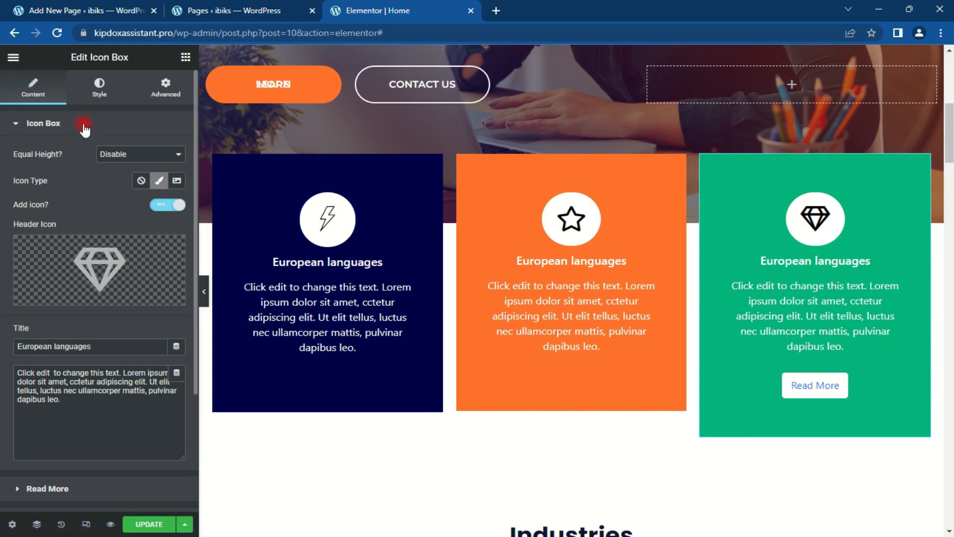
click(99, 97)
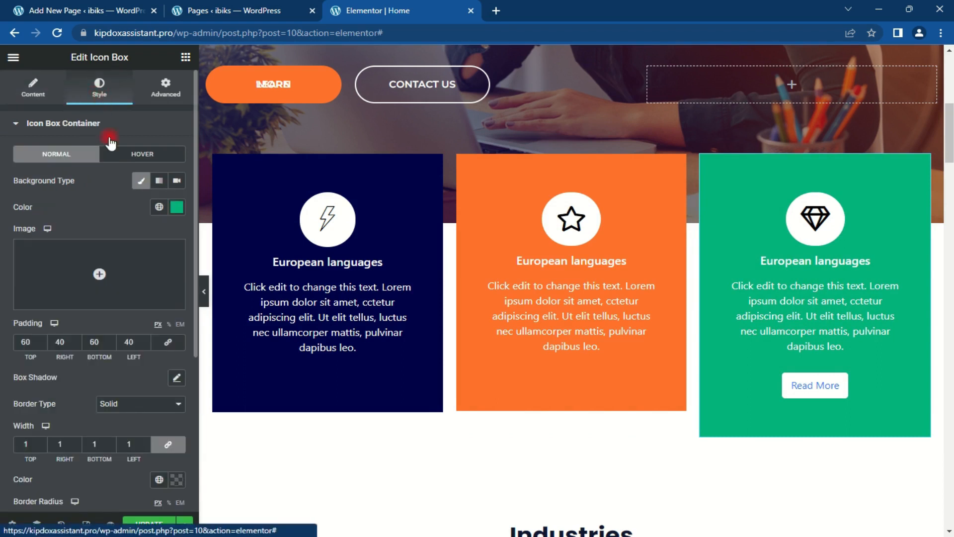
Step: Change the green box's background to dark navy #02034B
click(177, 207)
click(84, 400)
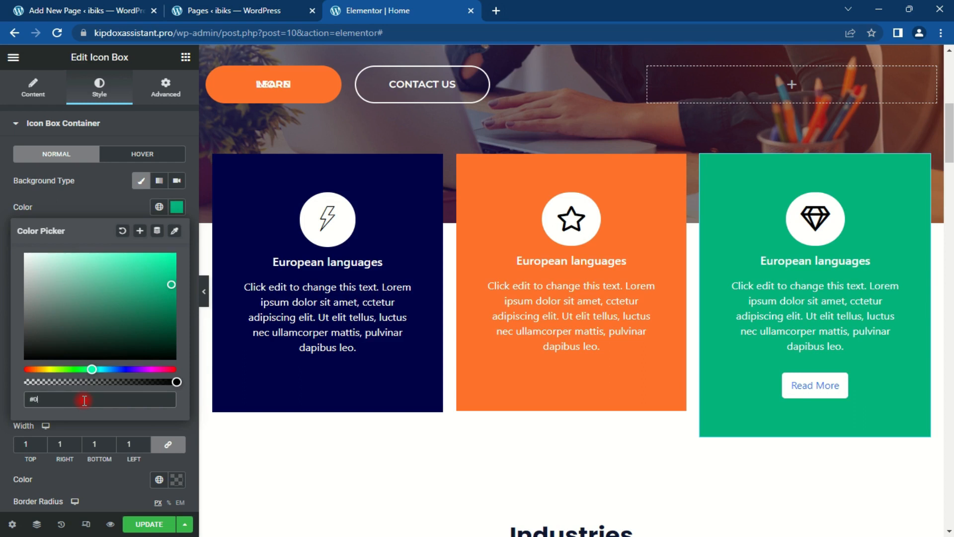
text(03)
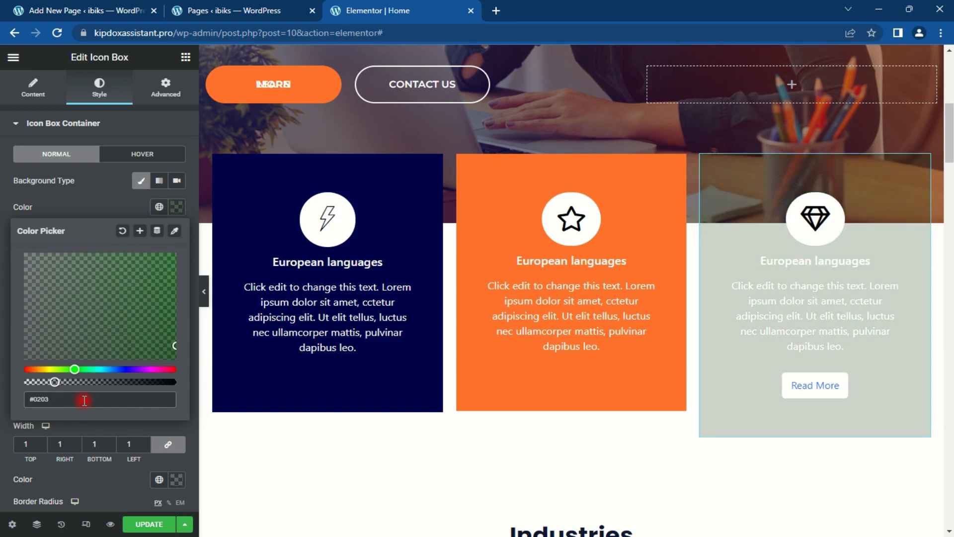
text(4B)
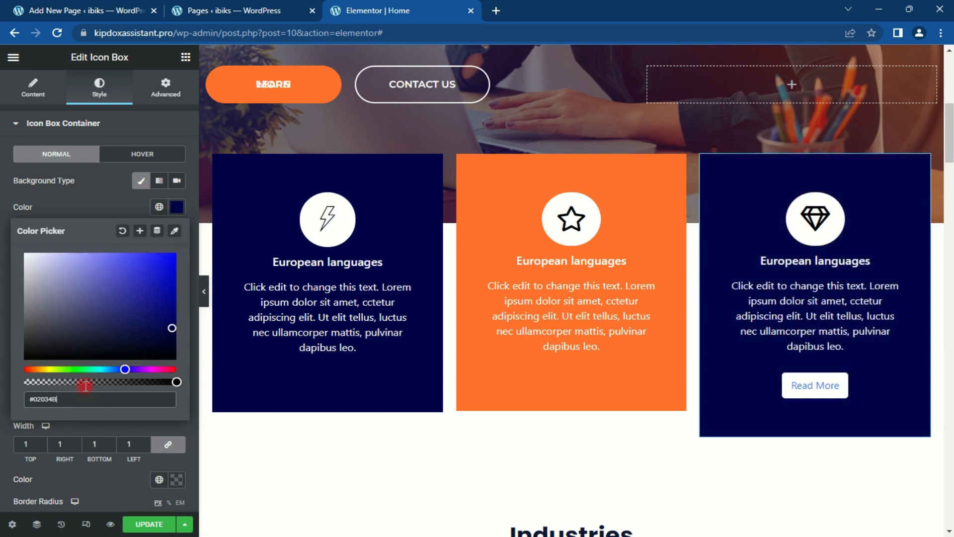
click(94, 100)
Step: Turn off the third box's Read More button
click(33, 89)
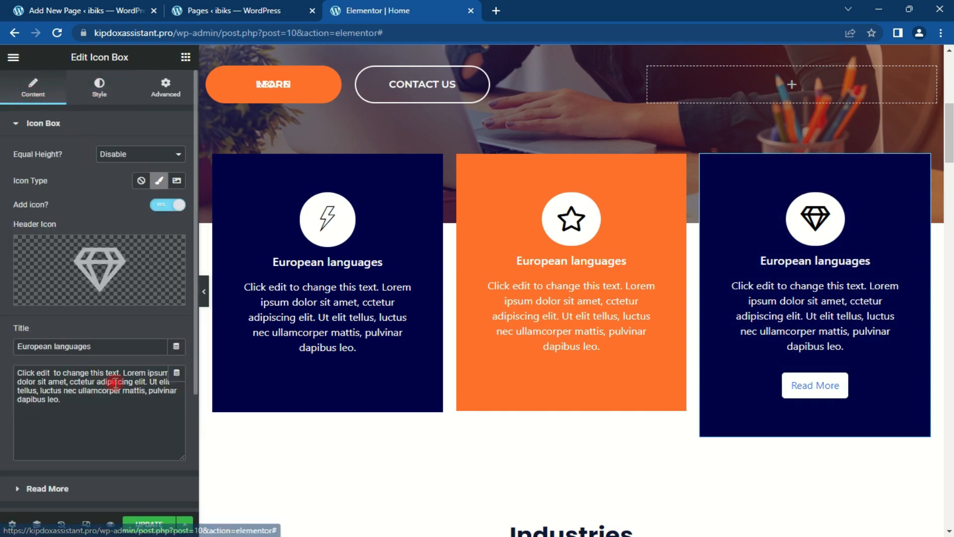
click(85, 124)
click(84, 158)
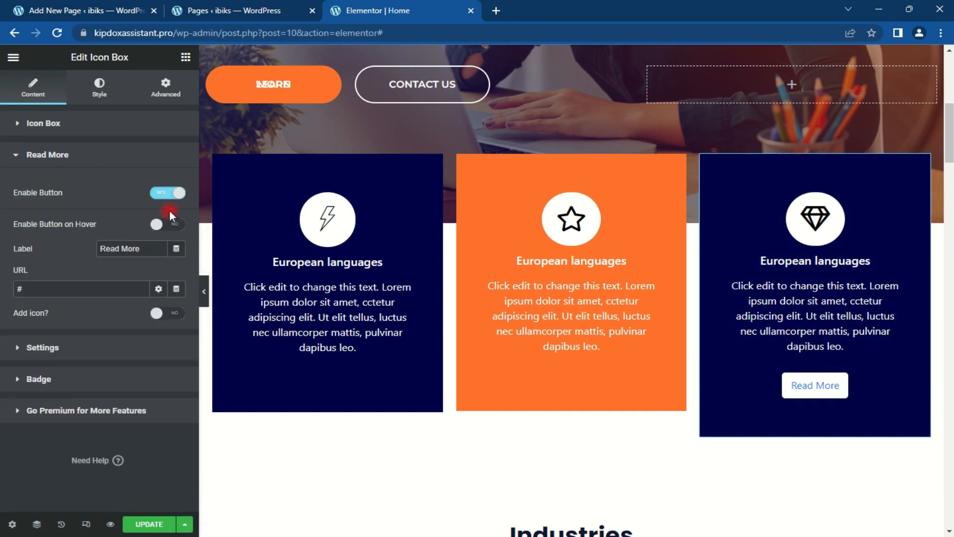
click(160, 193)
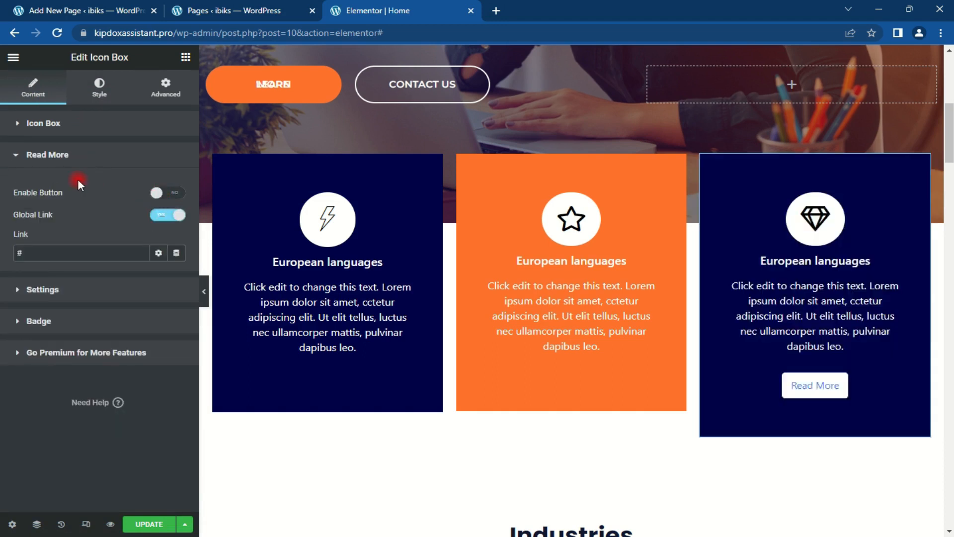
click(100, 87)
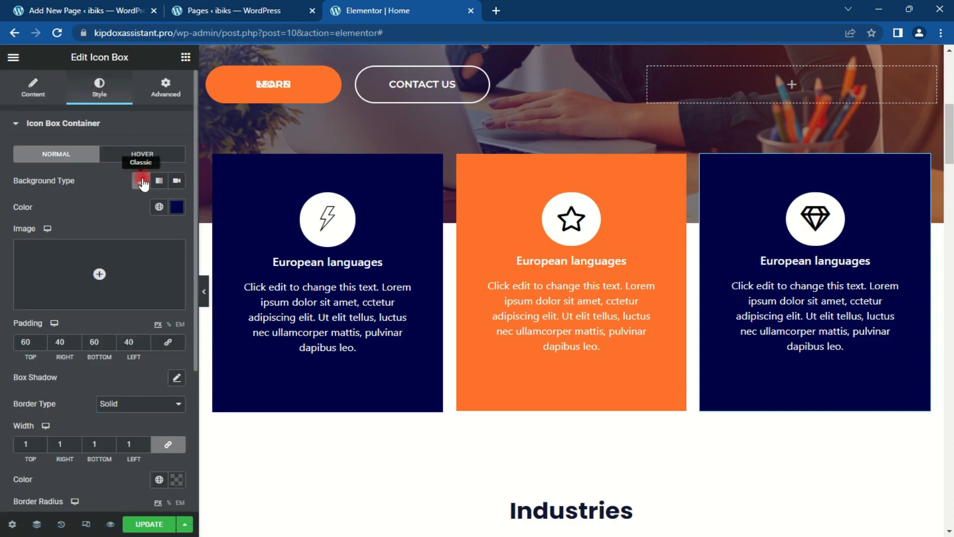
Step: Give the third card a deep indigo hover background of about #220479
click(142, 154)
click(176, 206)
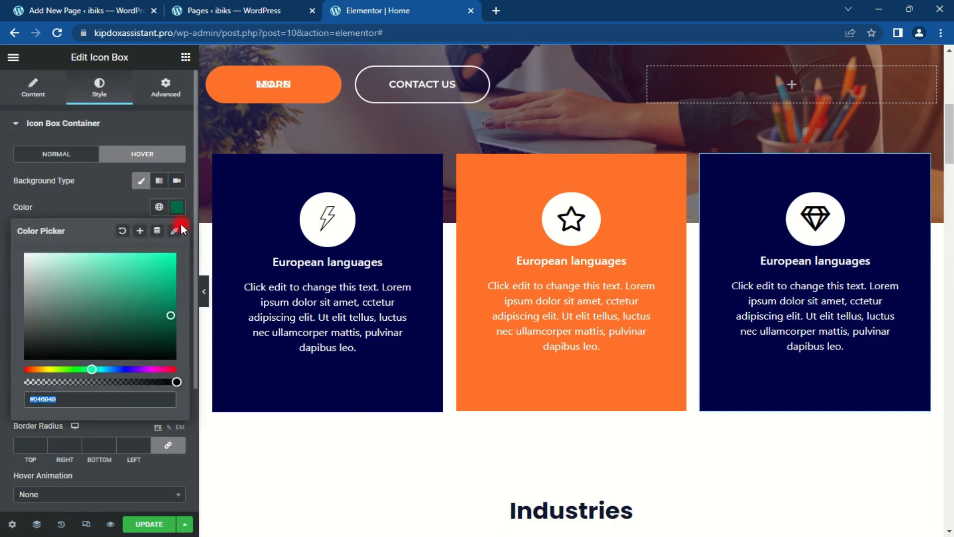
click(125, 368)
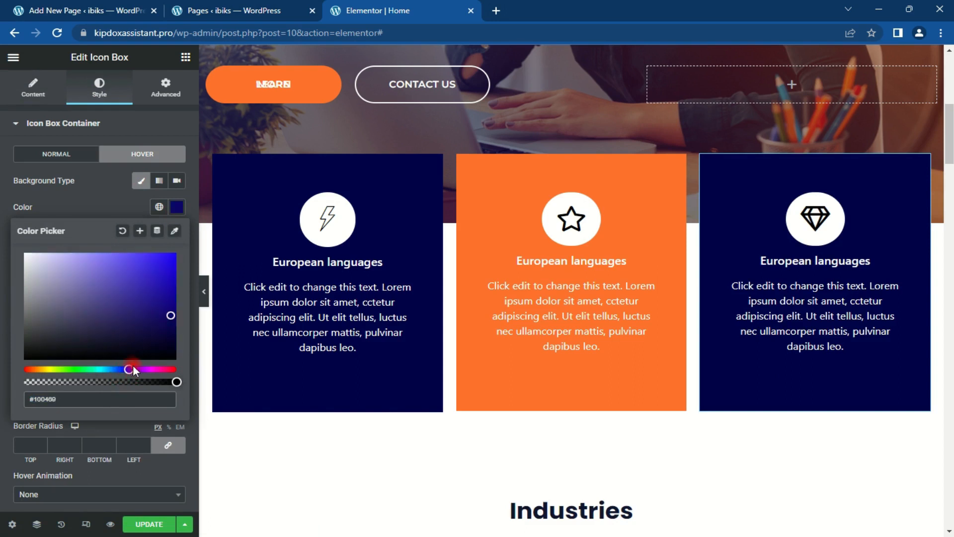
drag(131, 370, 132, 369)
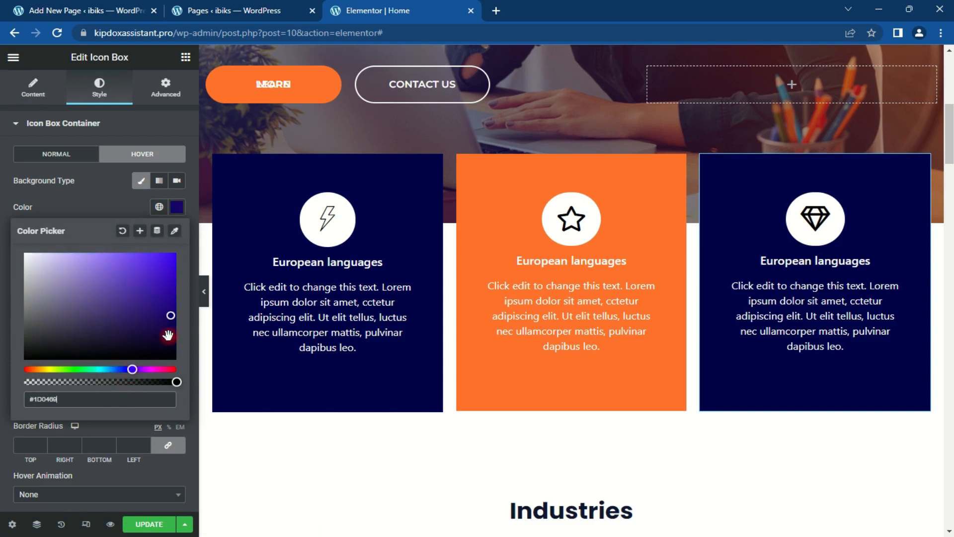
drag(170, 318, 170, 303)
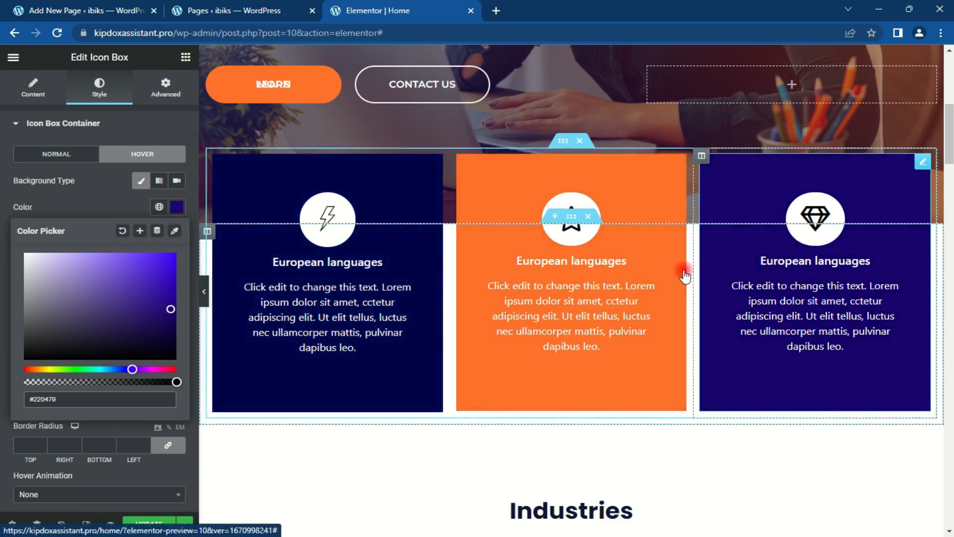
drag(951, 148, 950, 247)
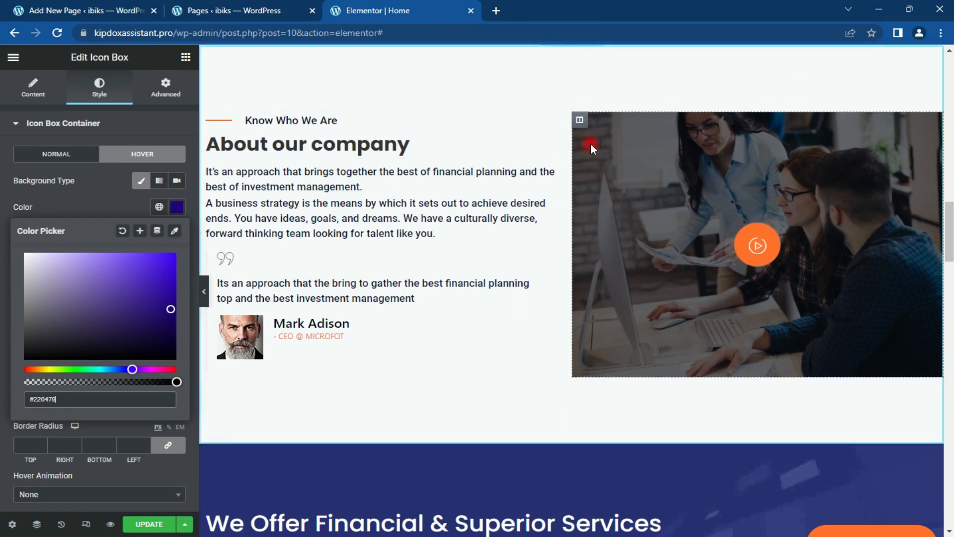
Step: Give the About-section image column a linked 30 px border radius and preview it
click(579, 120)
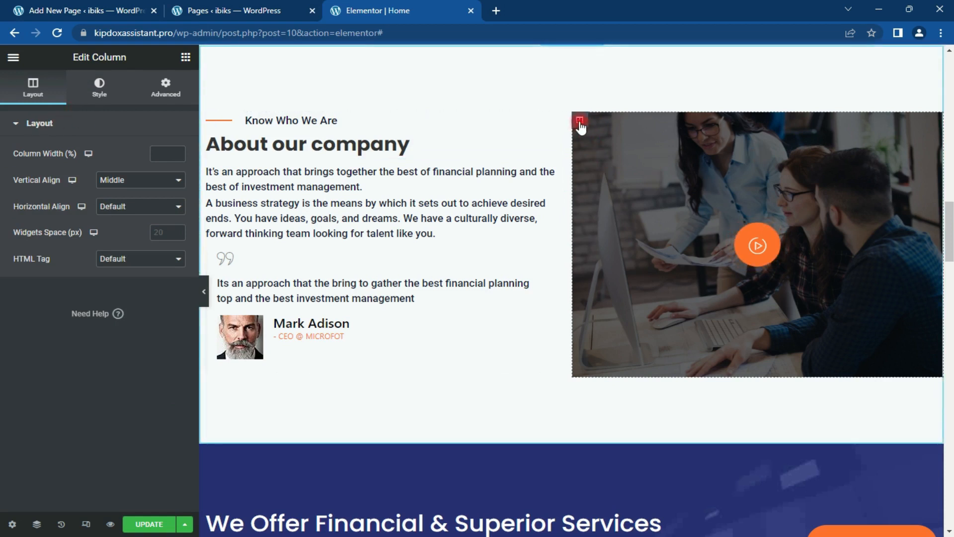
click(68, 128)
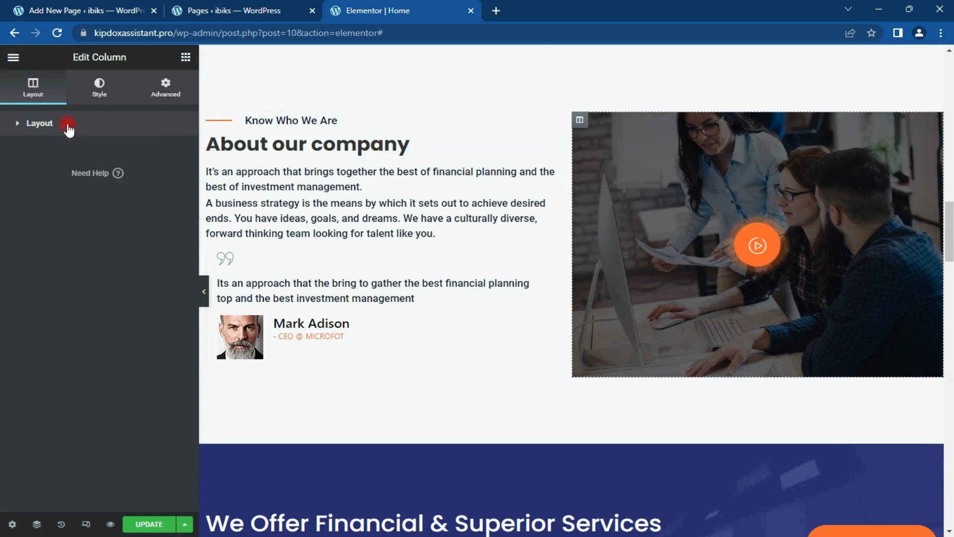
click(100, 96)
click(100, 125)
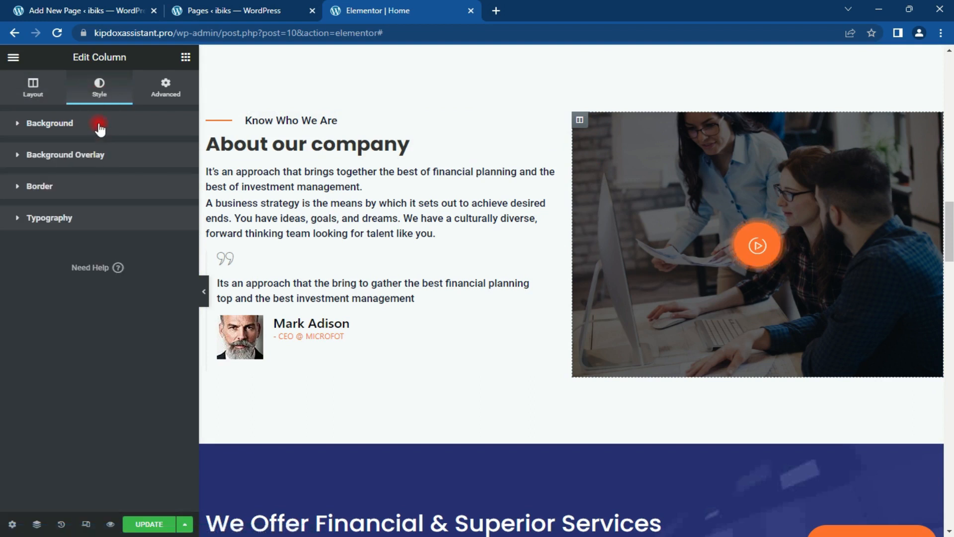
click(79, 191)
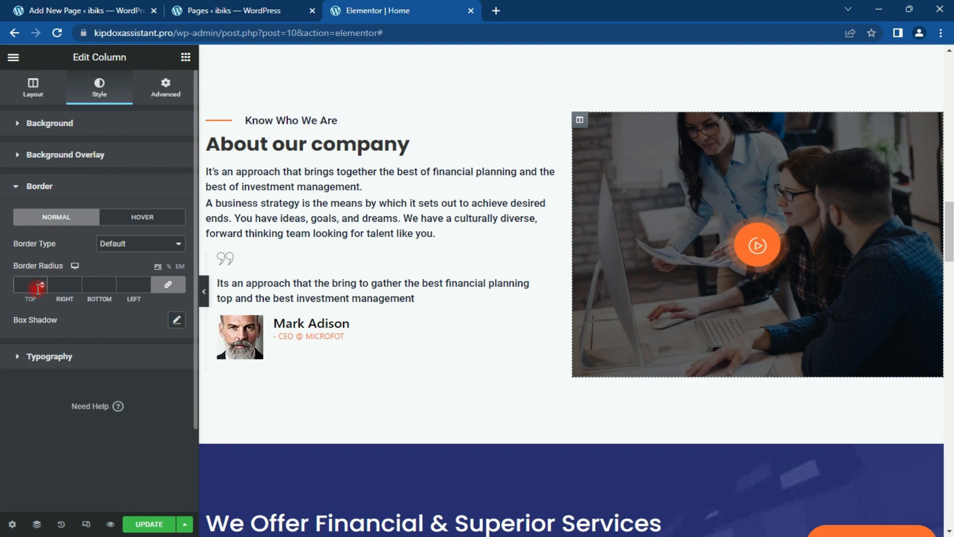
text(30)
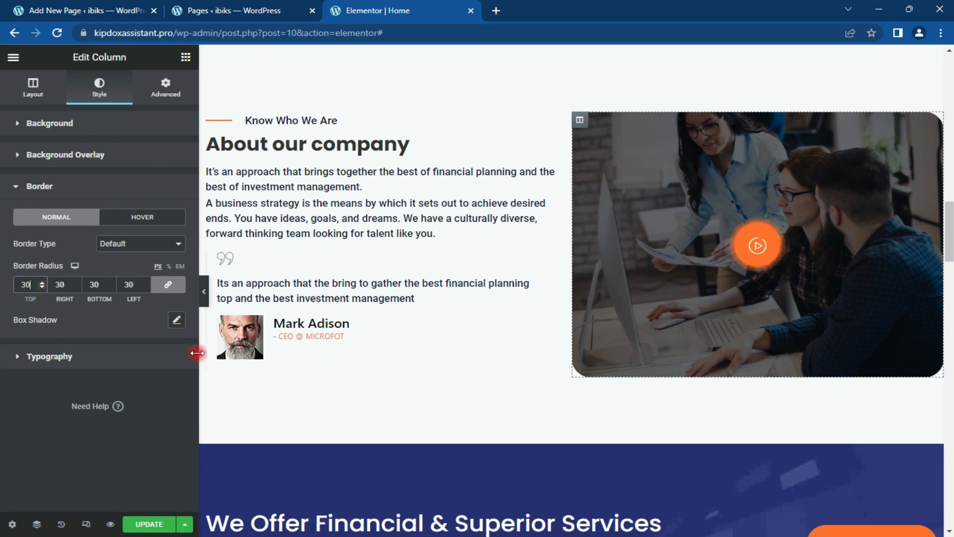
click(204, 287)
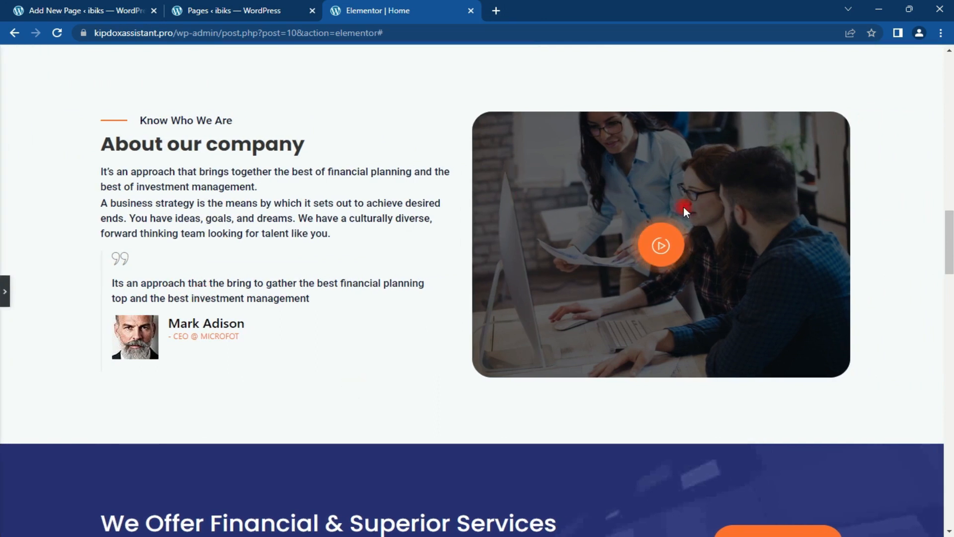
click(9, 288)
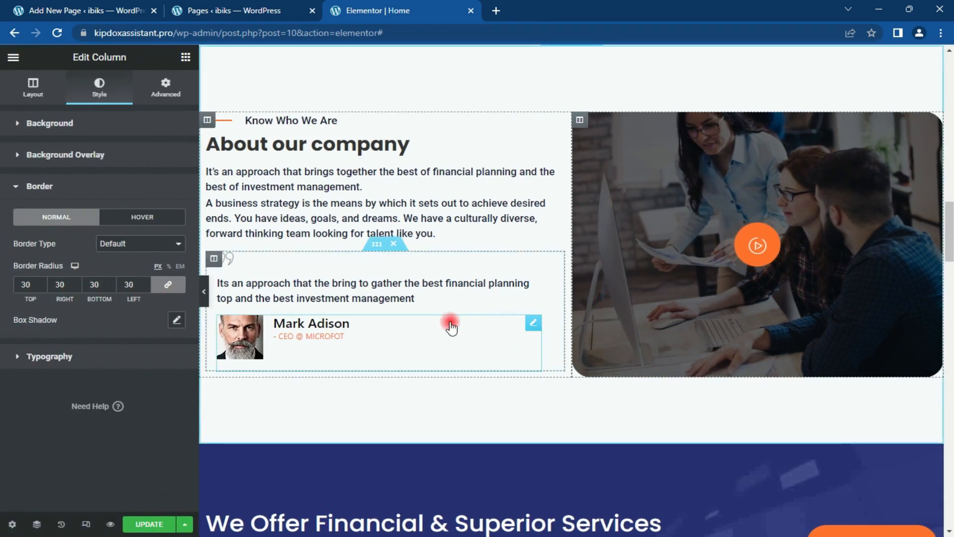
Step: Swap the We Offer Financial section's background image for the office photo of women working together
scroll(949, 240, down, 6)
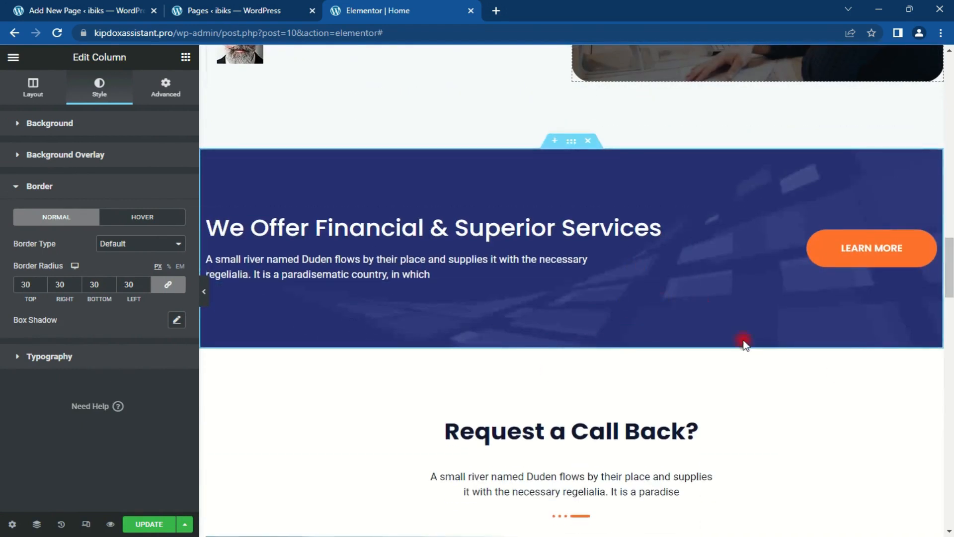
click(571, 141)
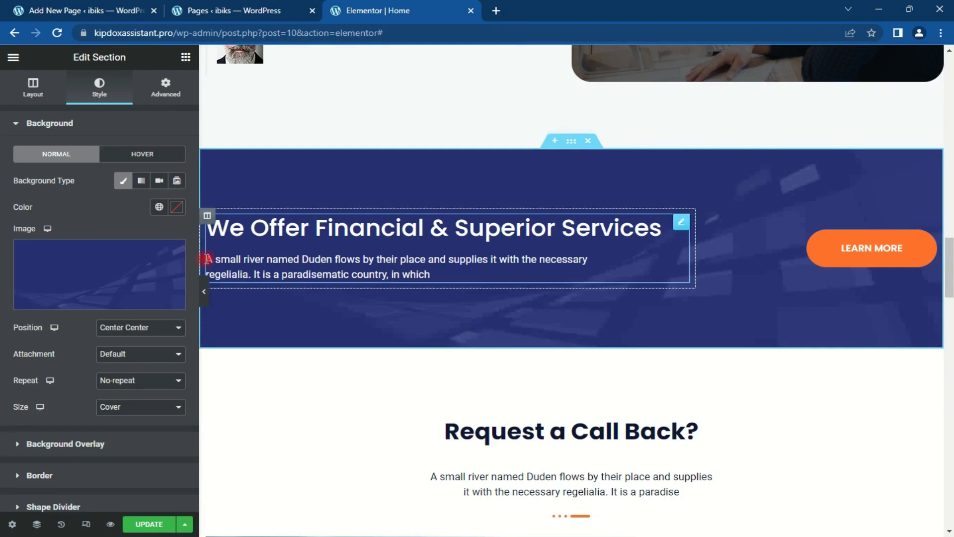
click(169, 258)
click(139, 262)
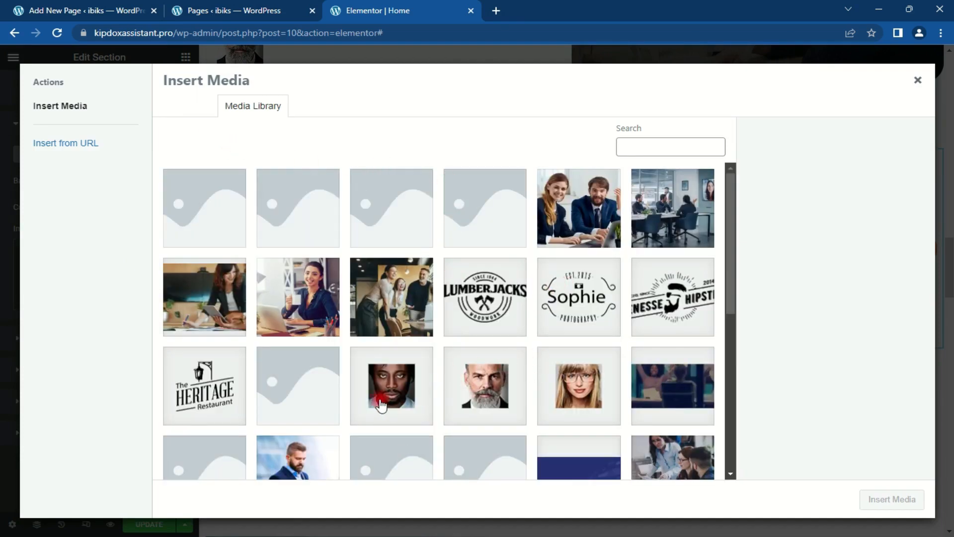
click(206, 298)
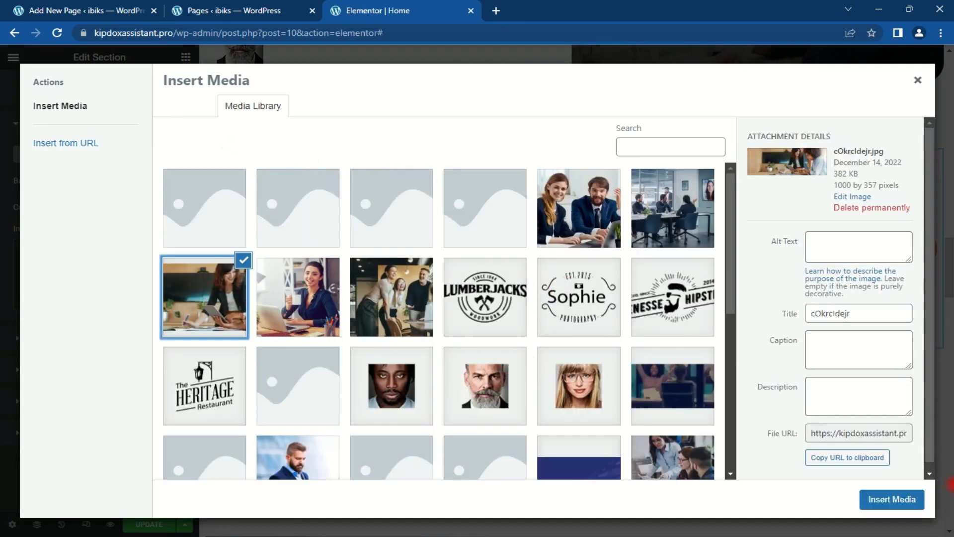
click(890, 499)
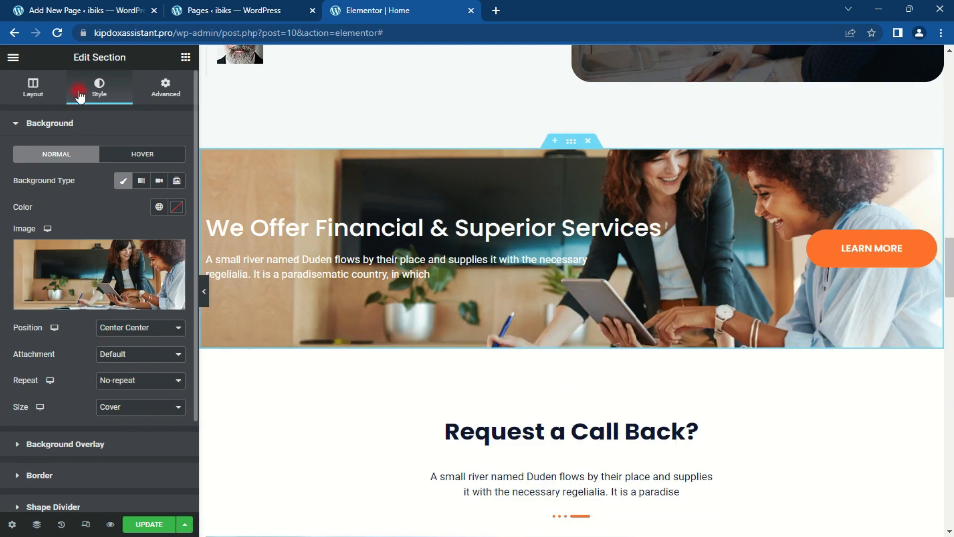
Step: Add a Classic background overlay in #02034B navy at 0.65 opacity to the services band
click(90, 125)
click(88, 157)
click(152, 211)
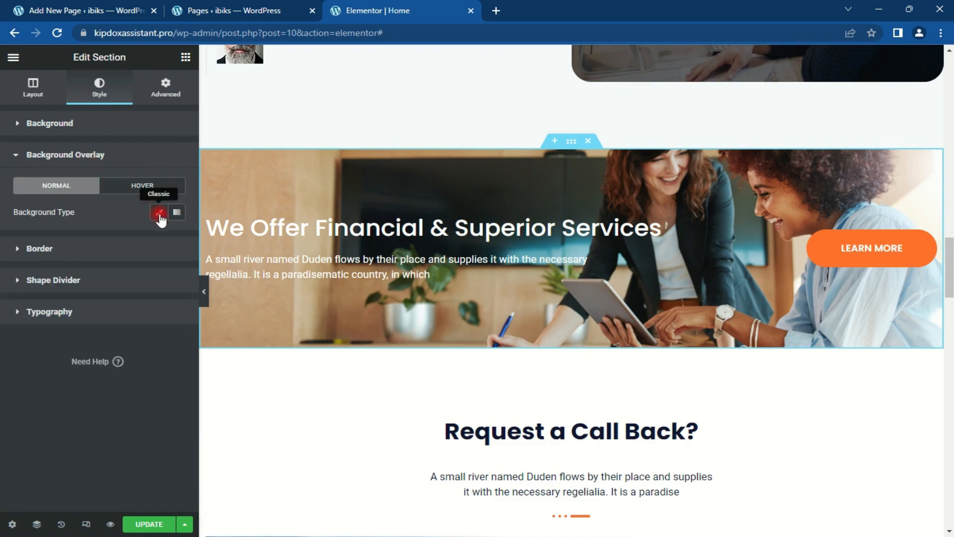
click(169, 243)
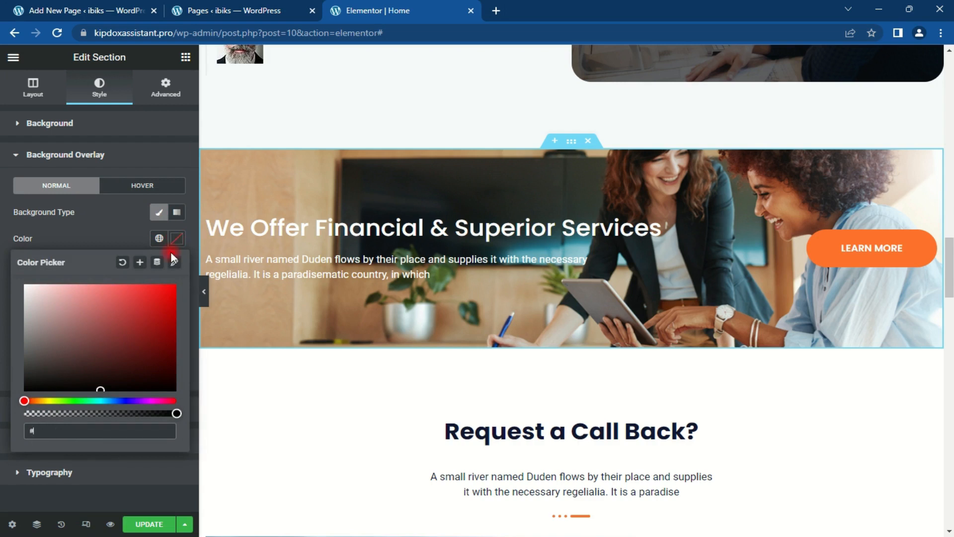
text(#0203)
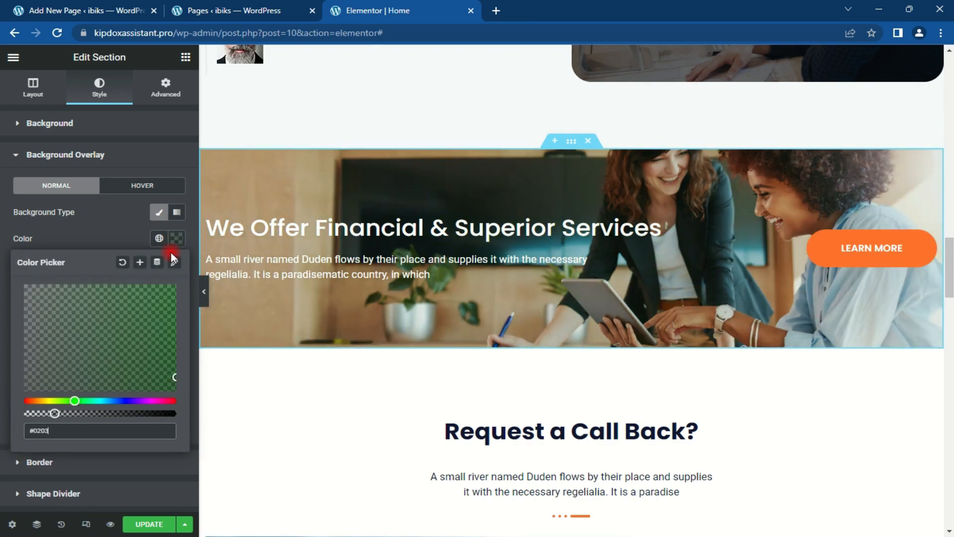
text(4B)
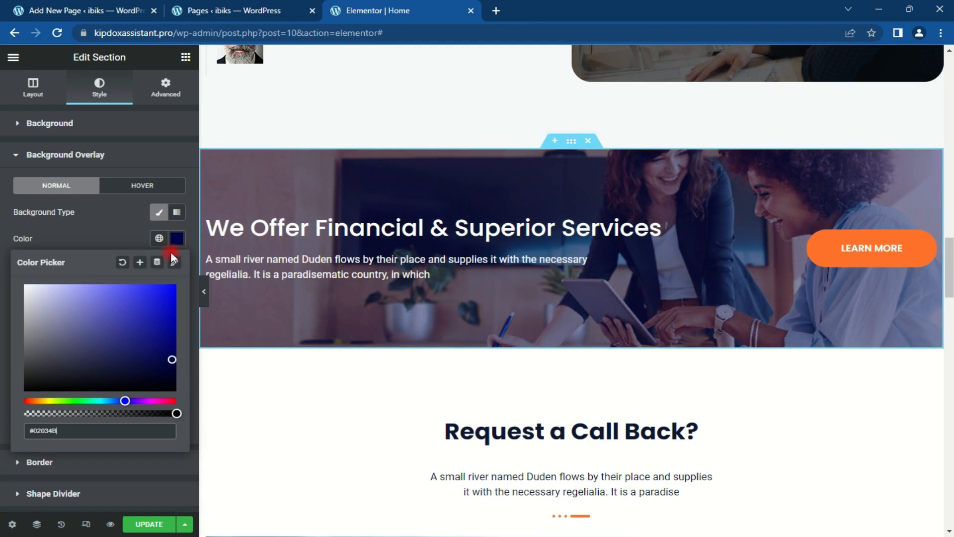
click(175, 241)
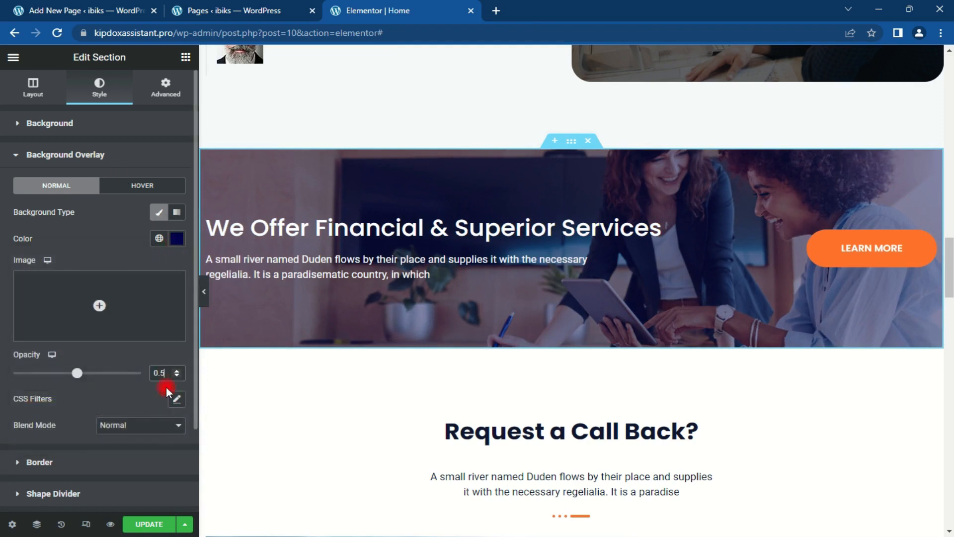
key(BackSpace)
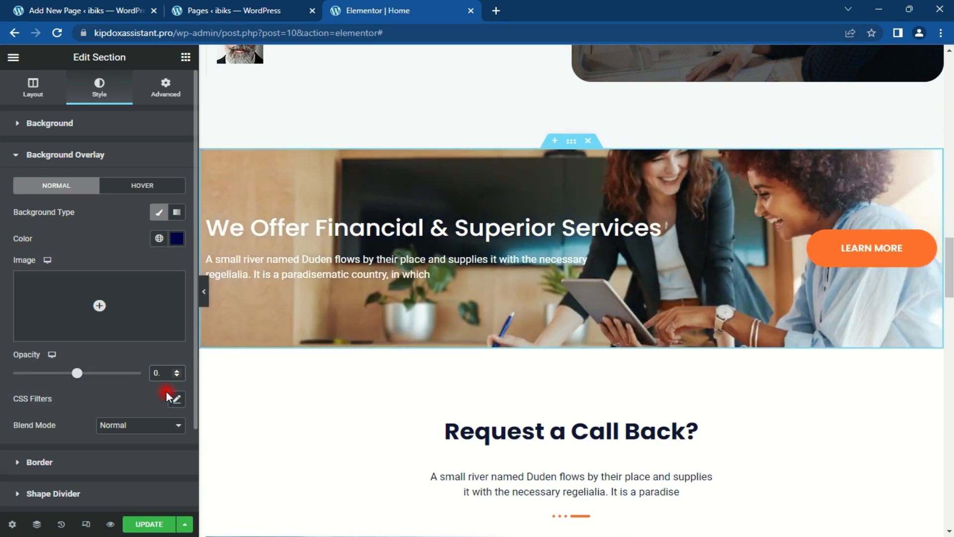
text(65)
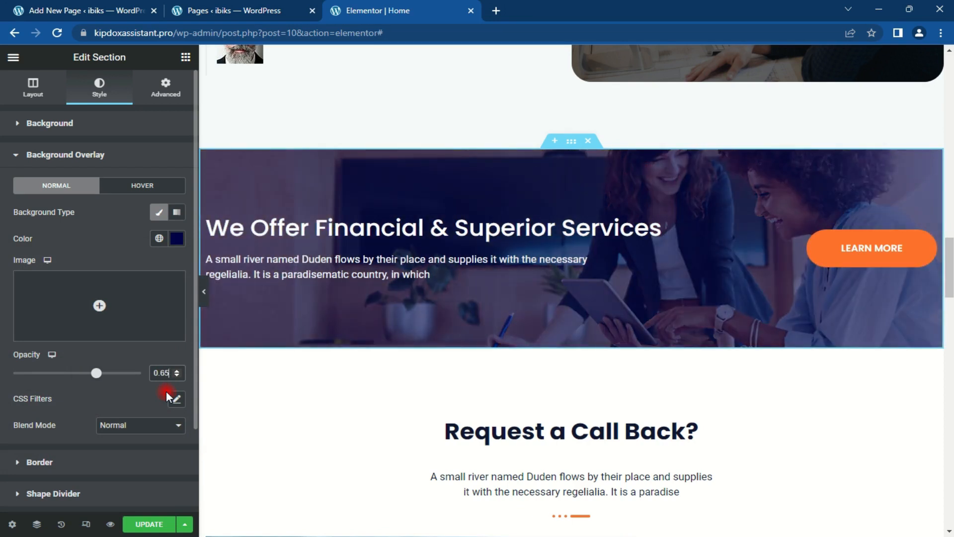
drag(949, 279, 949, 315)
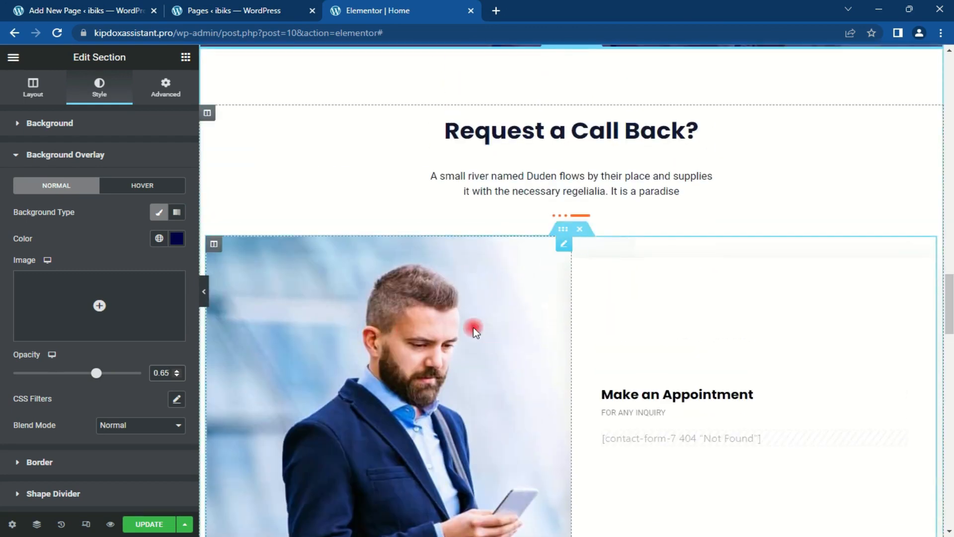
Step: Rename the Request a Call Back? heading to MEET OUR TEAM and delete the appointment form section below
click(692, 128)
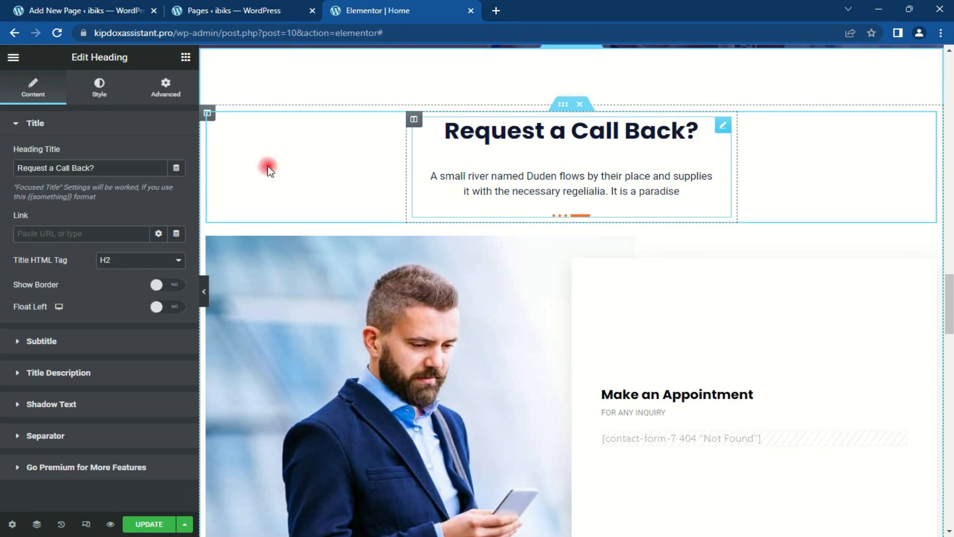
drag(98, 167, 15, 162)
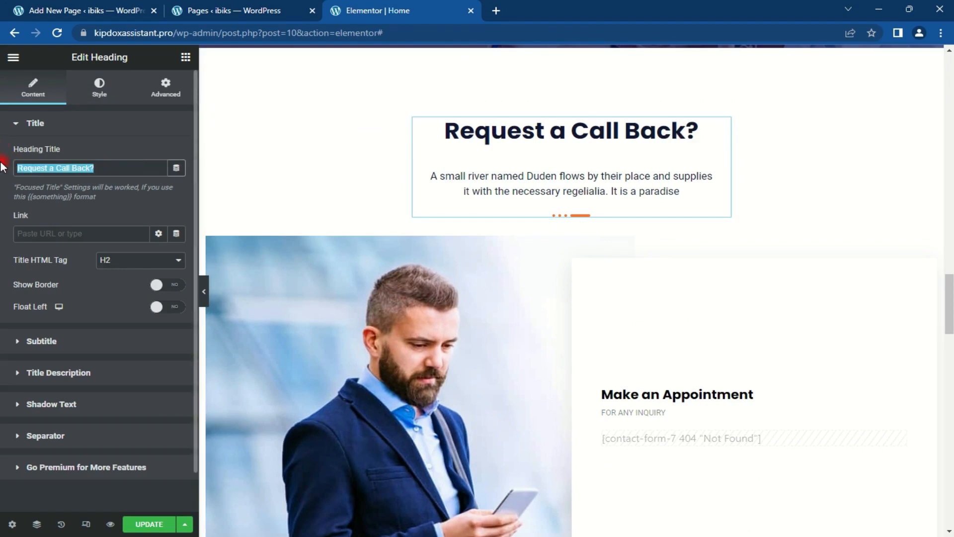
text(m)
key(BackSpace)
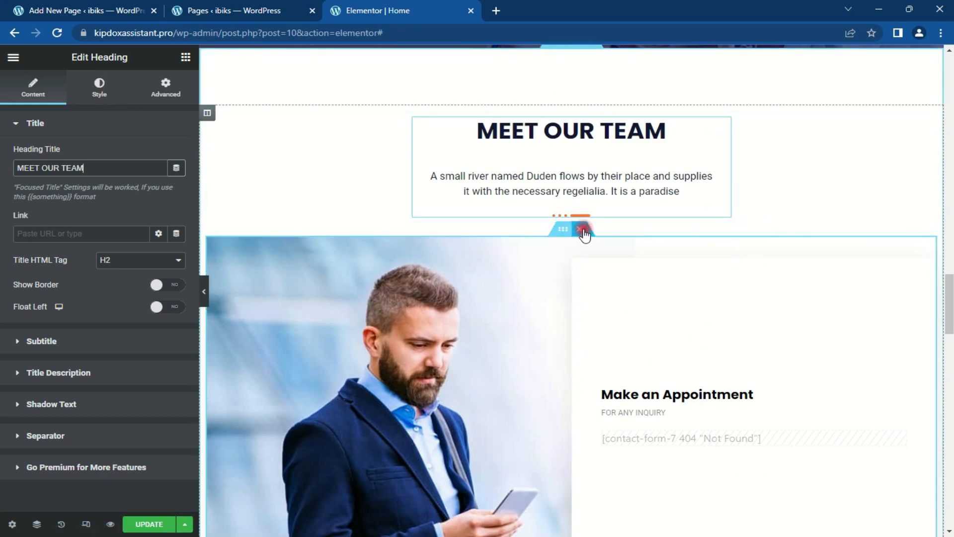
click(578, 230)
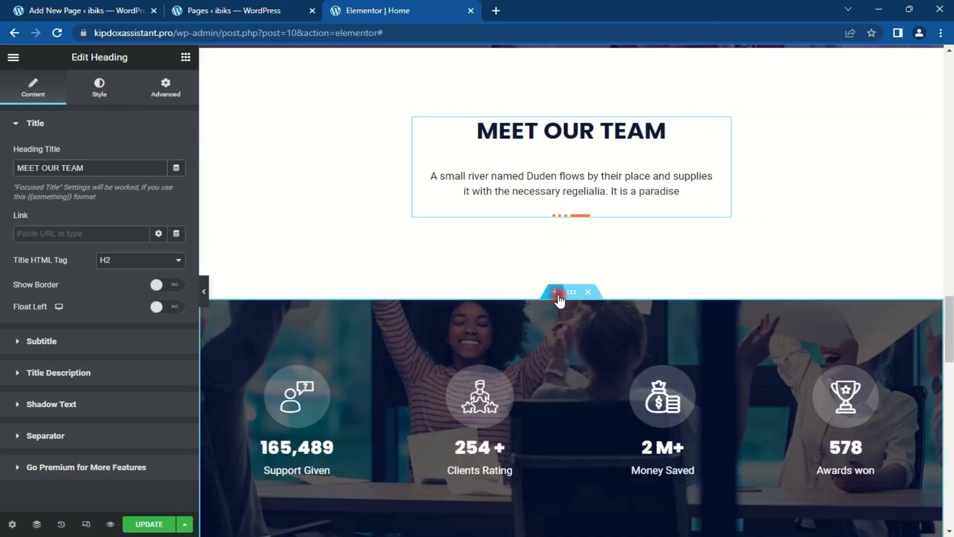
Step: Insert the ElementsKit four-person team template in a new section below MEET OUR TEAM
click(559, 293)
click(605, 356)
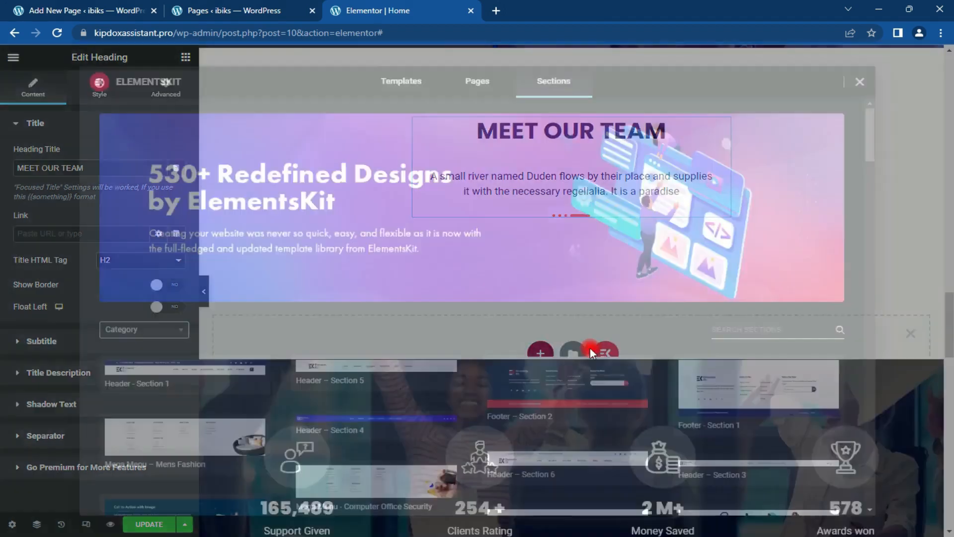
scroll(628, 264, down, 8)
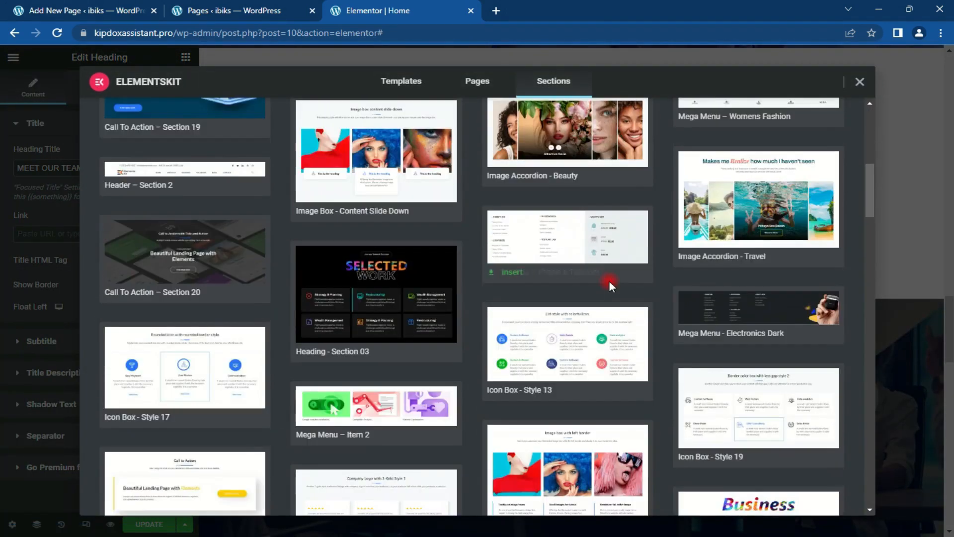
scroll(609, 282, down, 6)
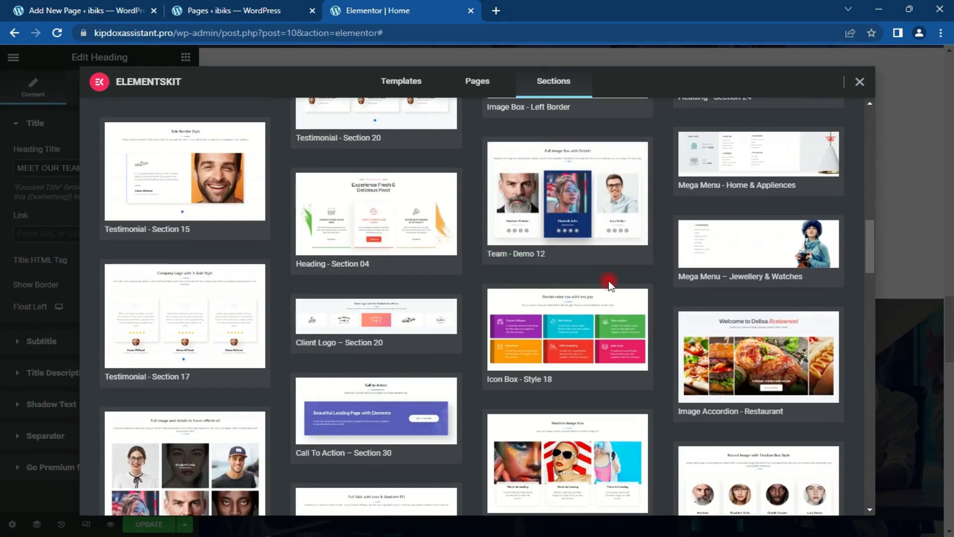
scroll(609, 284, down, 10)
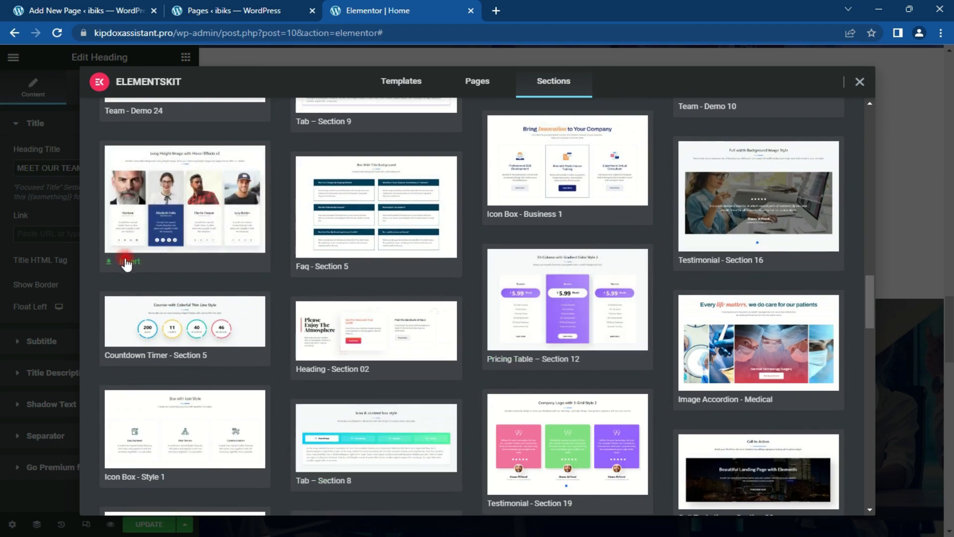
click(125, 262)
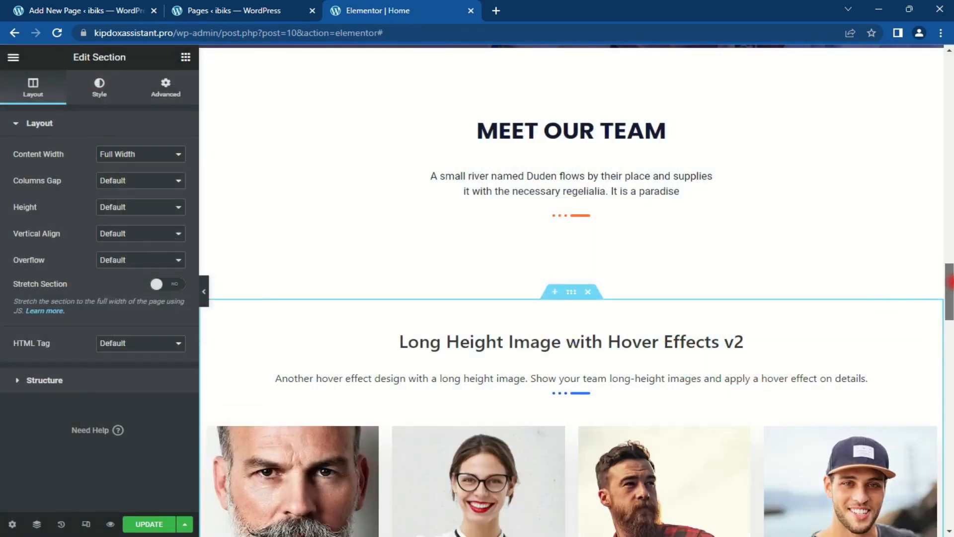
Step: Delete the template's own Long Height Image heading
scroll(949, 282, down, 5)
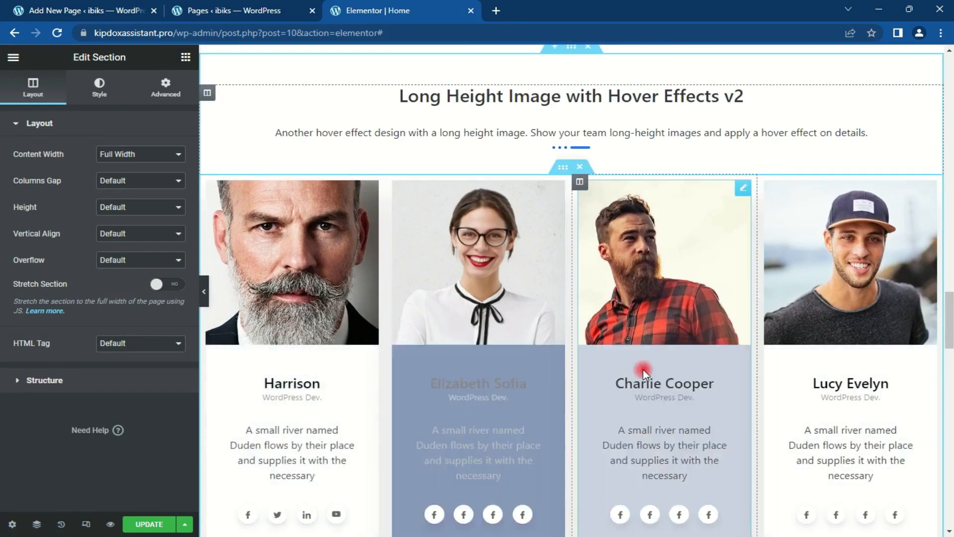
mouse_move(949, 314)
mouse_down()
mouse_move(949, 326)
mouse_move(949, 301)
mouse_up()
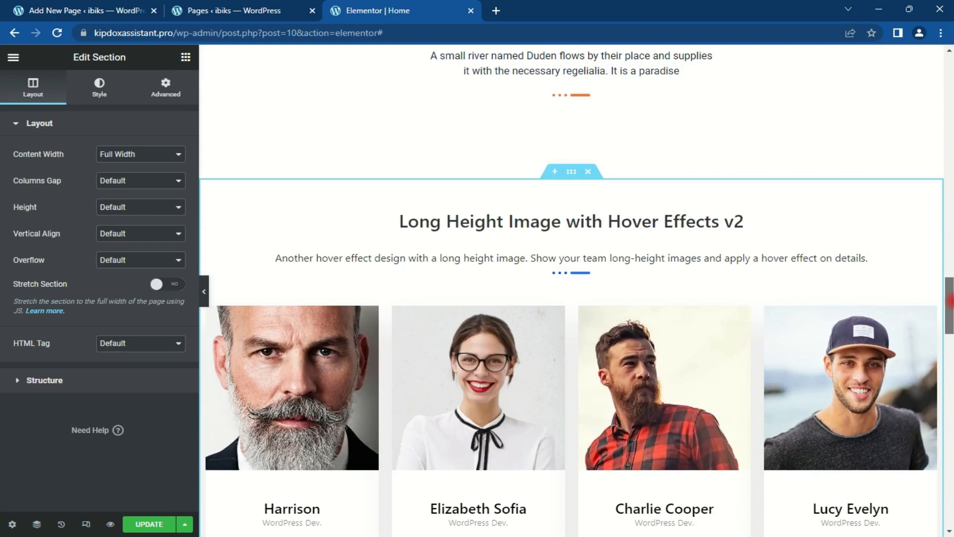
click(934, 218)
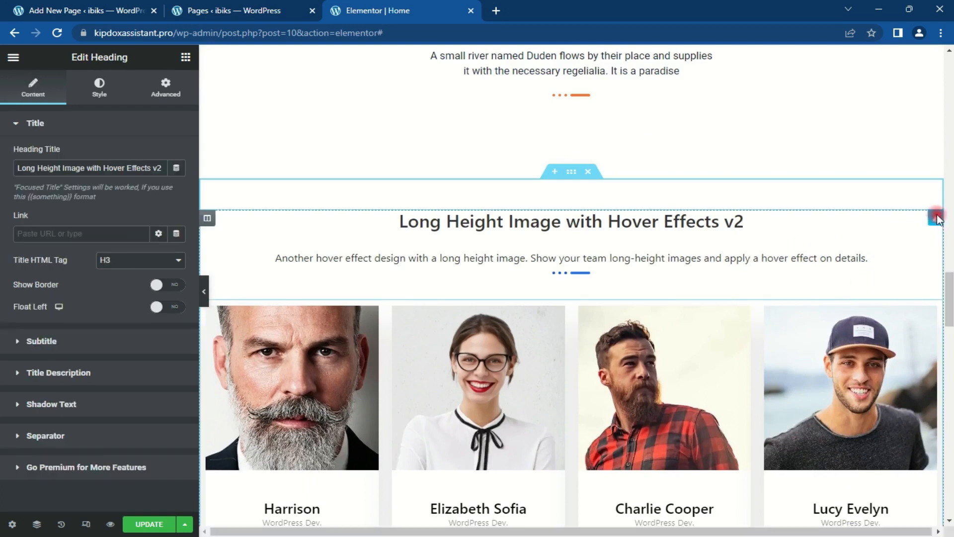
key(Delete)
scroll(608, 358, up, 4)
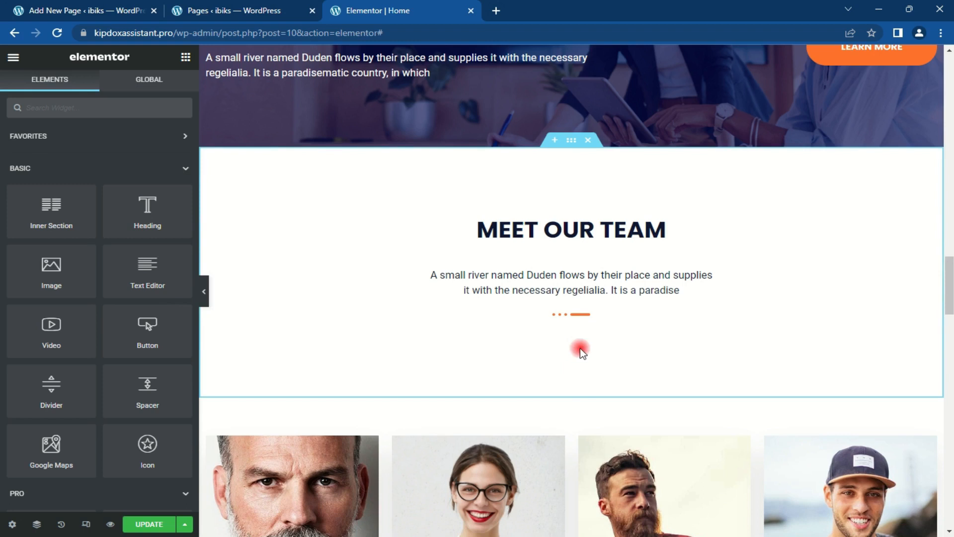
Step: Change the Meet Our Team section's Padding Bottom from 90 to 0 in the Advanced tab
click(572, 141)
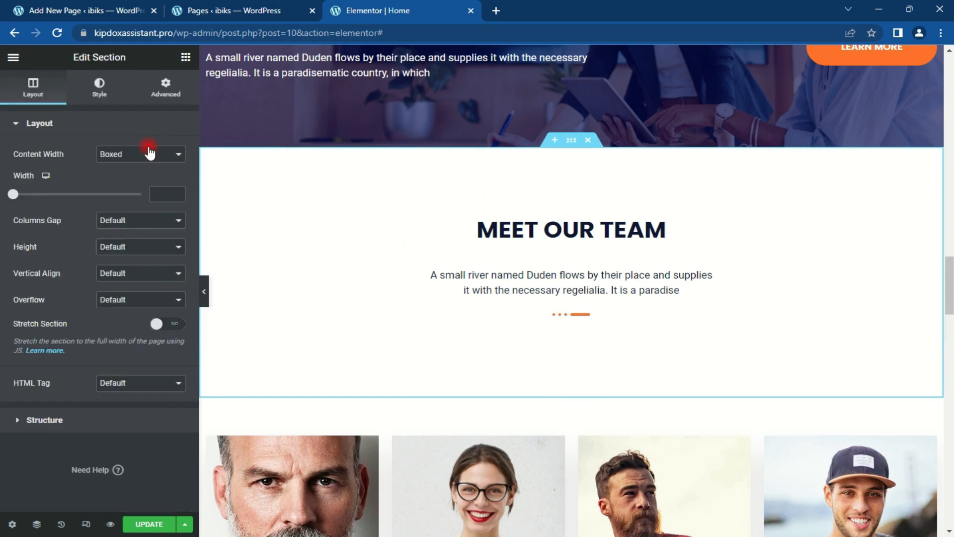
click(164, 99)
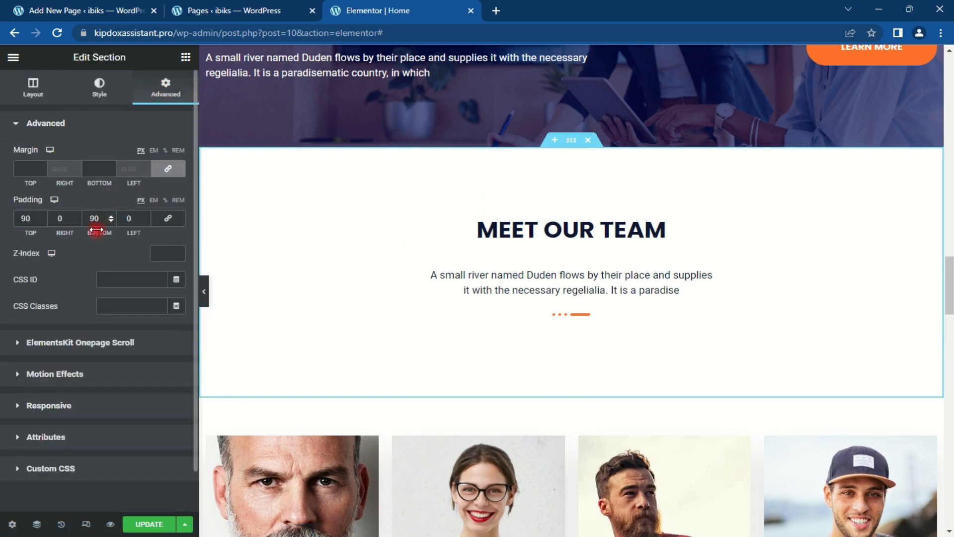
text(0)
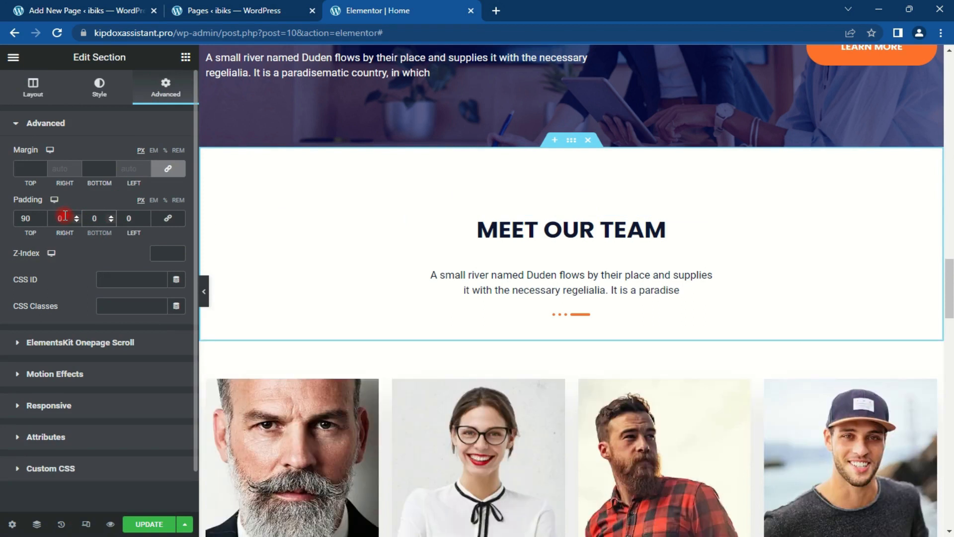
drag(950, 304, 941, 340)
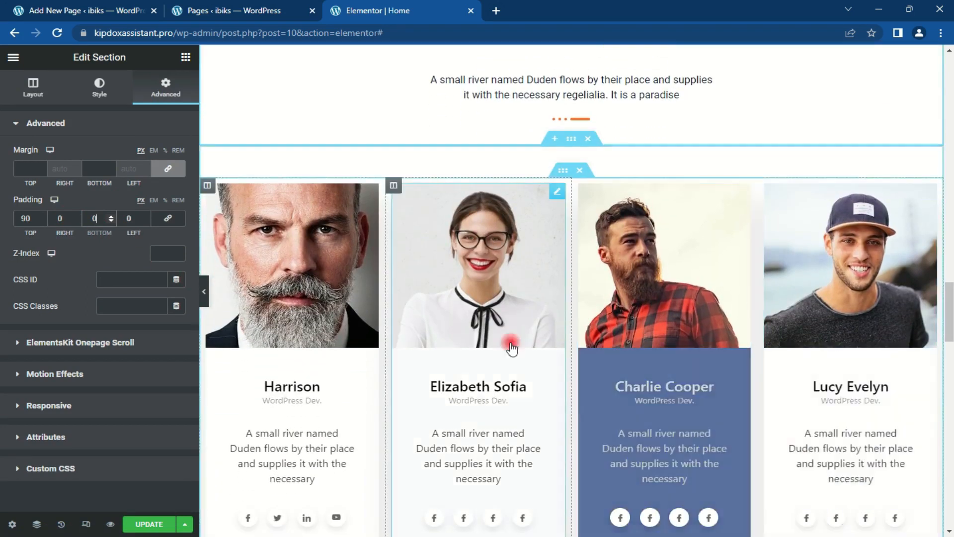
mouse_move(949, 325)
mouse_down()
mouse_move(950, 372)
mouse_move(949, 314)
mouse_up()
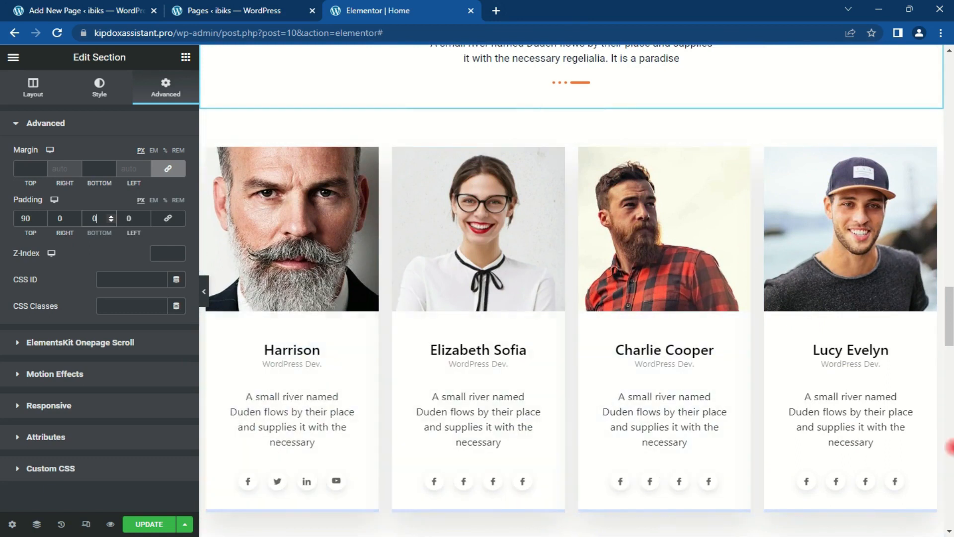
click(950, 384)
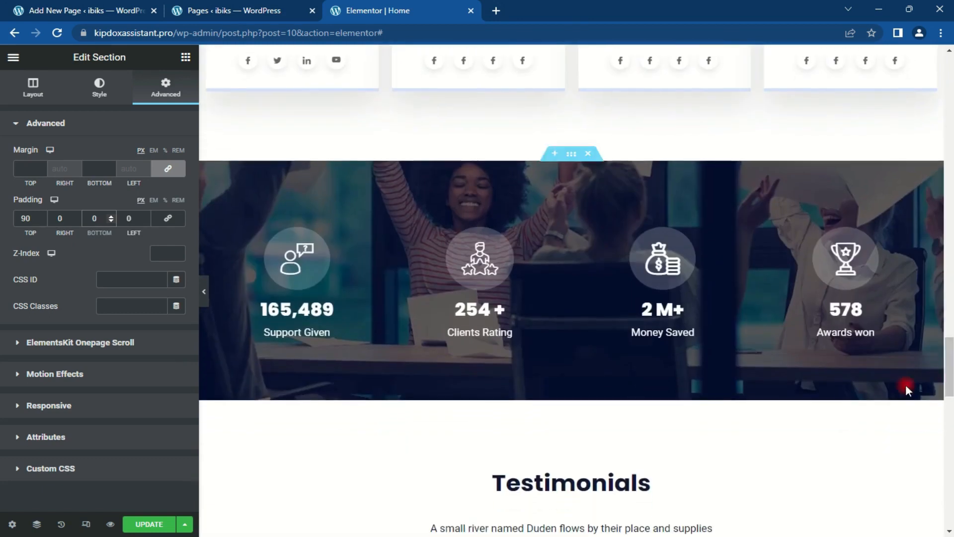
Step: Set the stats section's background image to the office meeting photo from the Media Library
click(569, 163)
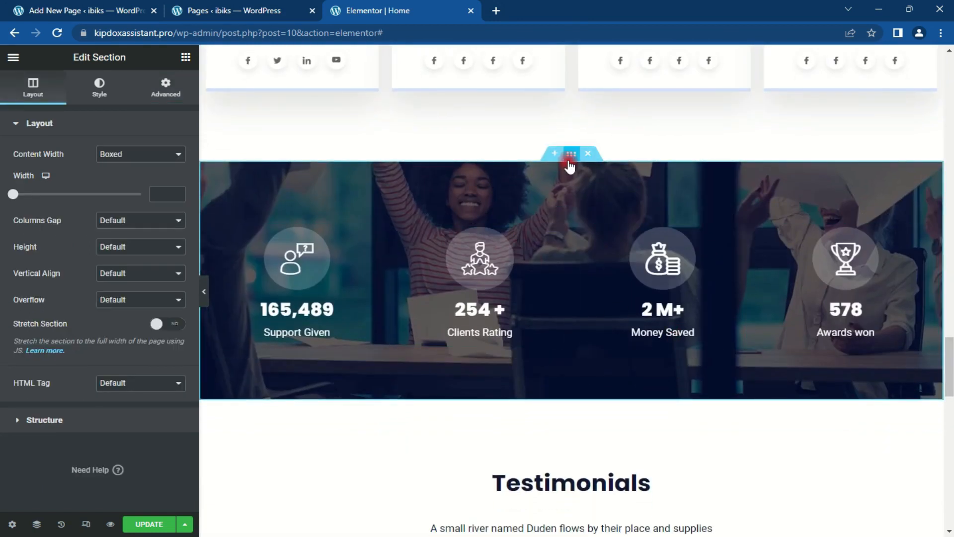
click(94, 84)
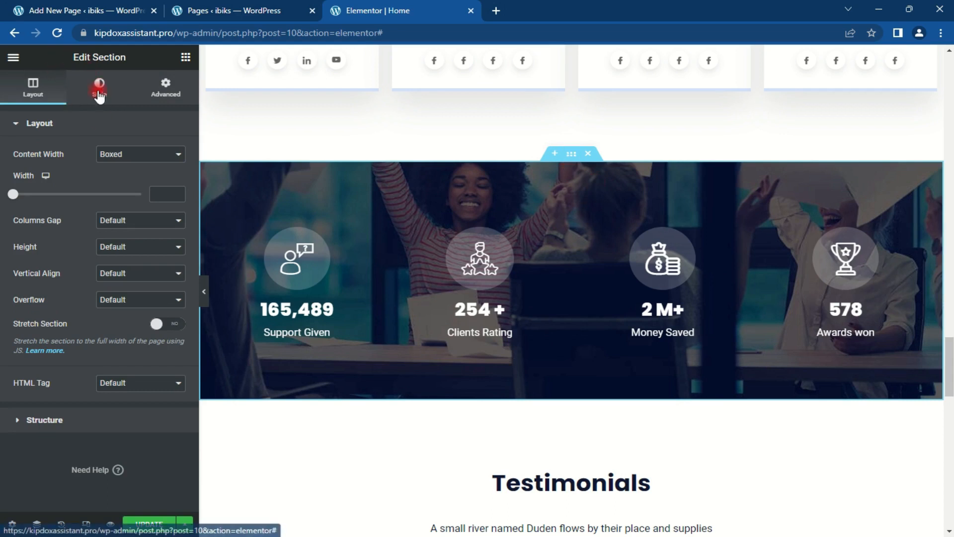
click(113, 301)
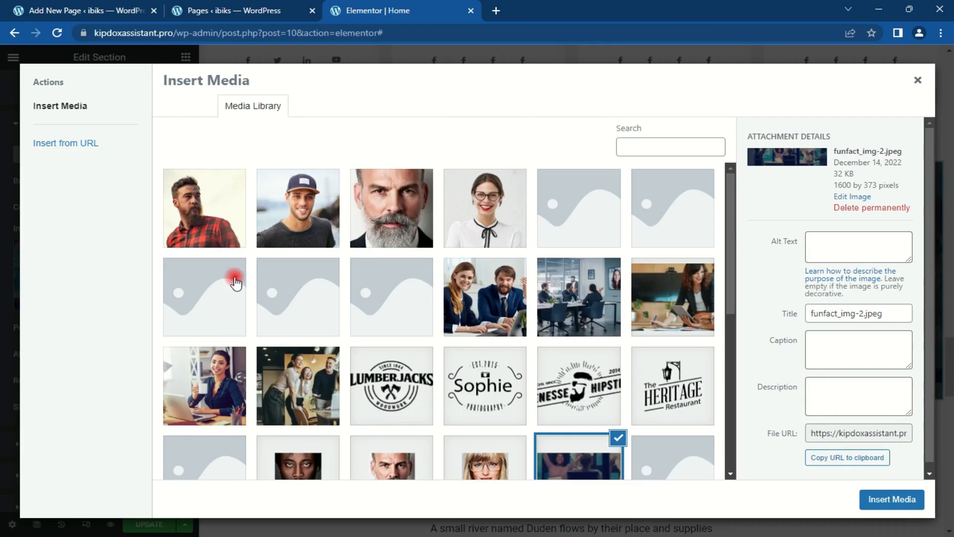
click(582, 271)
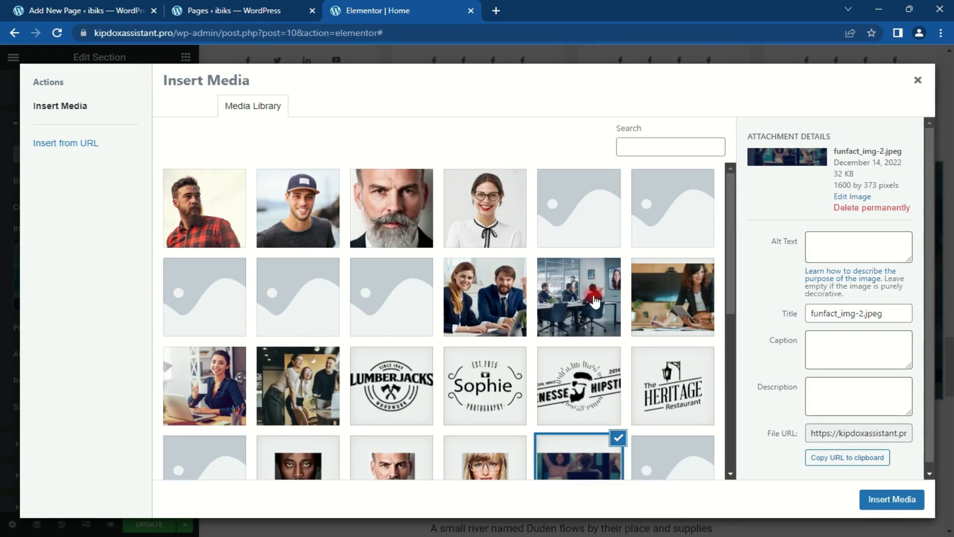
click(889, 495)
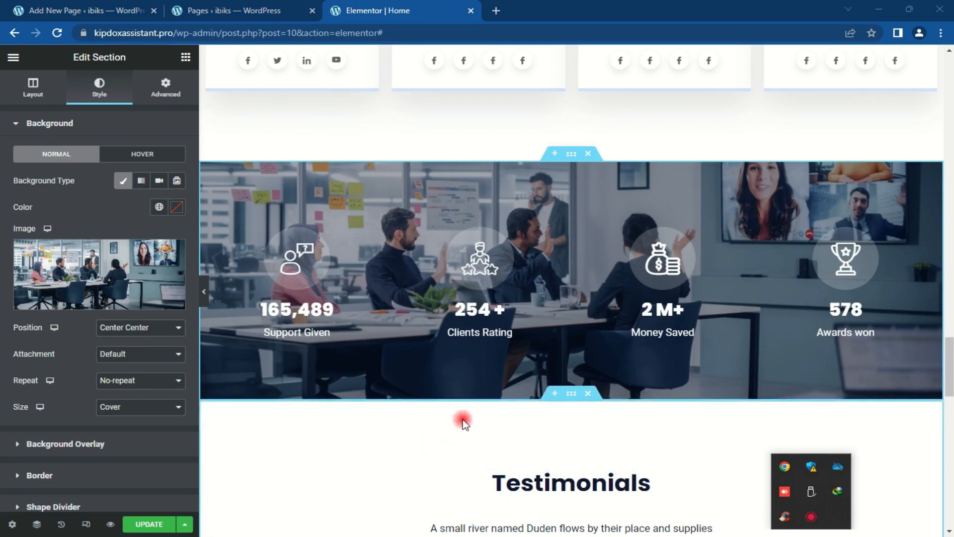
mouse_move(949, 361)
mouse_down()
mouse_move(950, 351)
mouse_move(950, 360)
mouse_up()
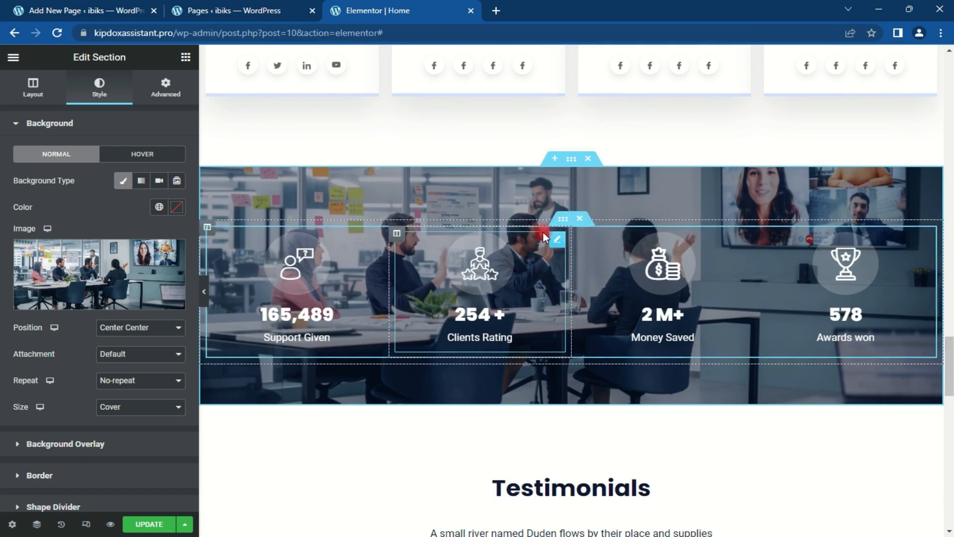
Step: Set the stats section's background overlay colour to a fully opaque dark navy, hex 02034B
click(87, 96)
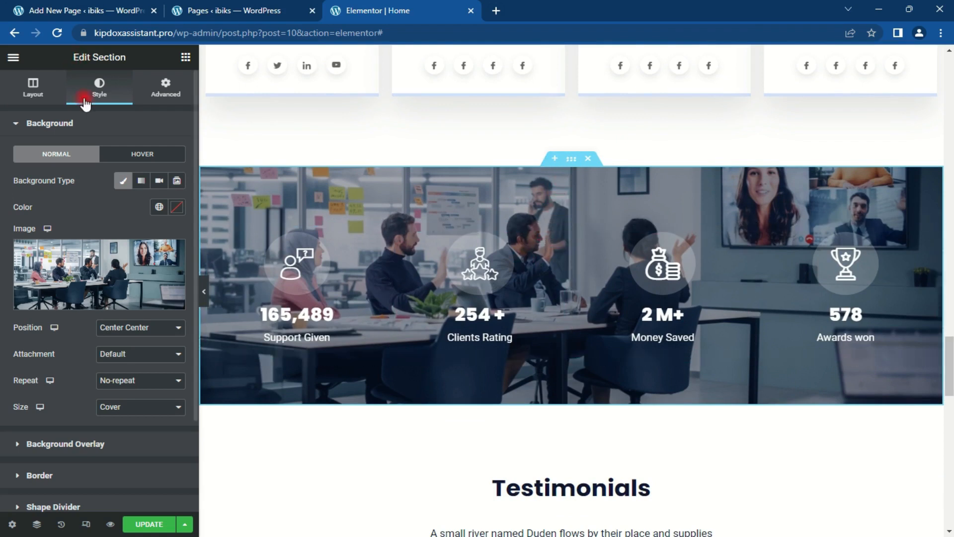
click(98, 128)
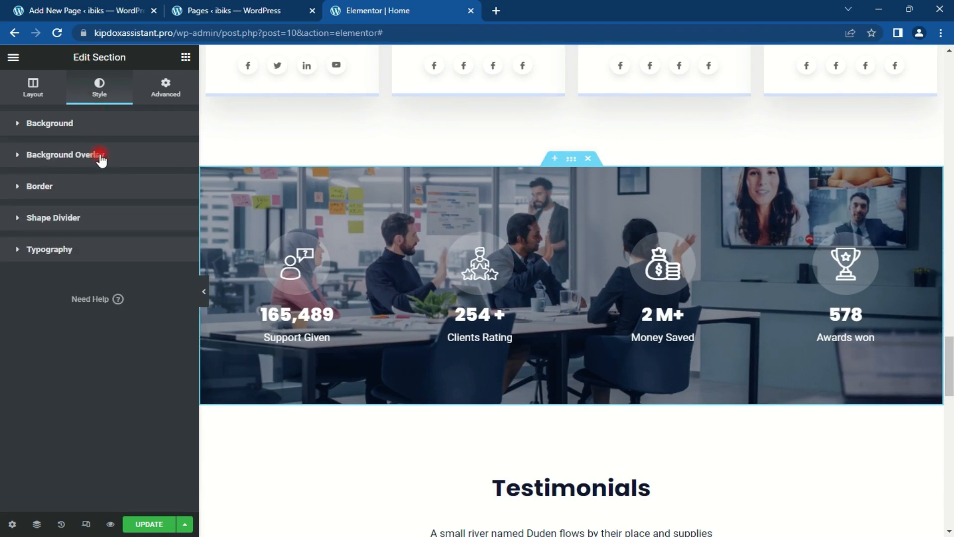
click(99, 155)
click(174, 239)
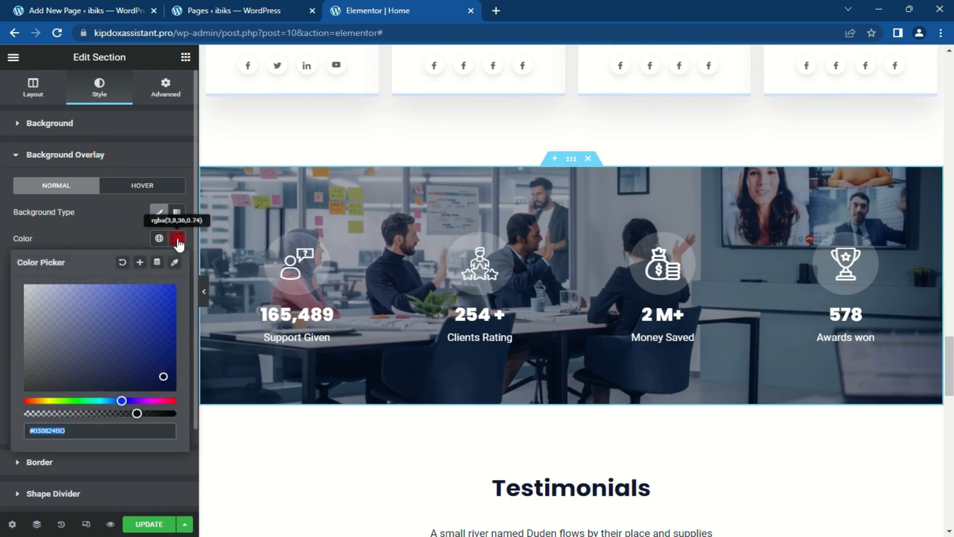
drag(138, 414, 176, 415)
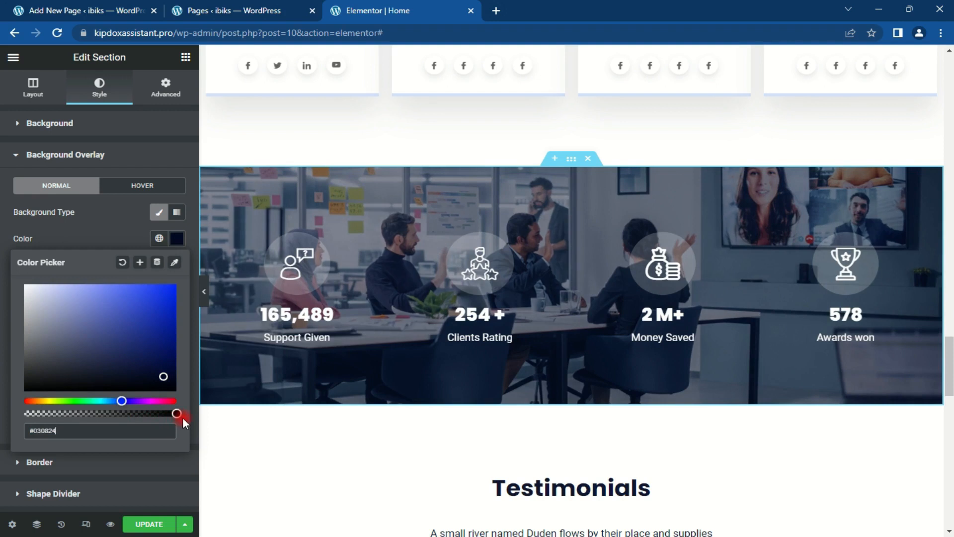
click(116, 430)
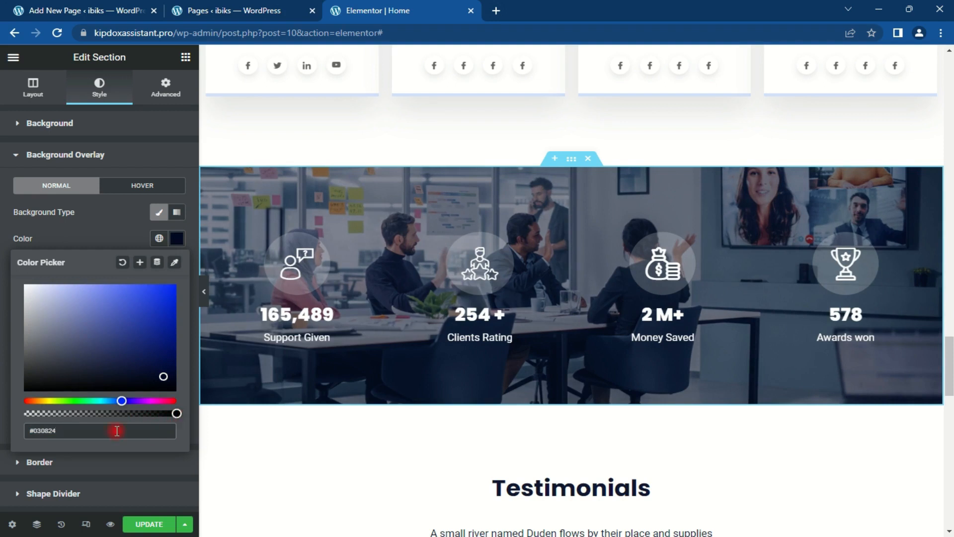
key(BackSpace)
key(BackSpace)
key(BackSpace)
key(BackSpace)
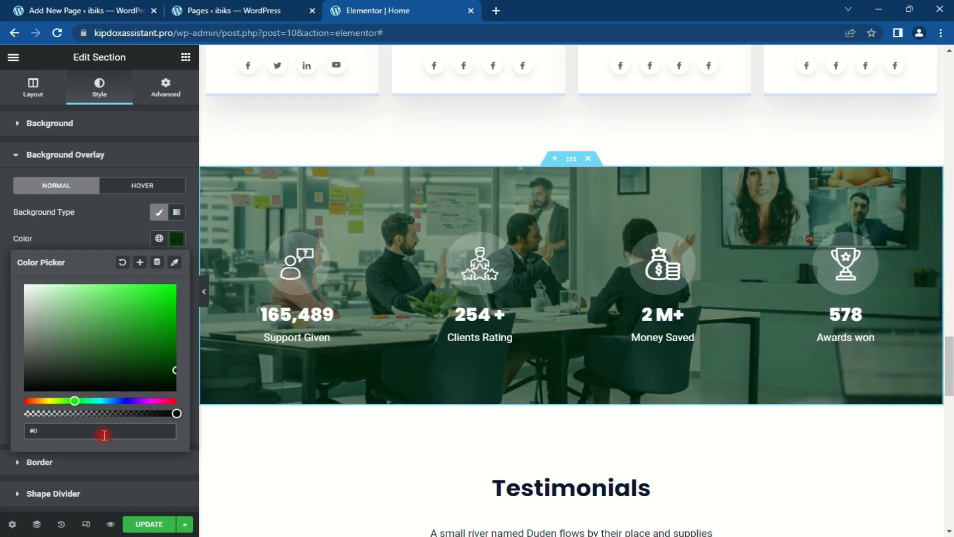
text(203)
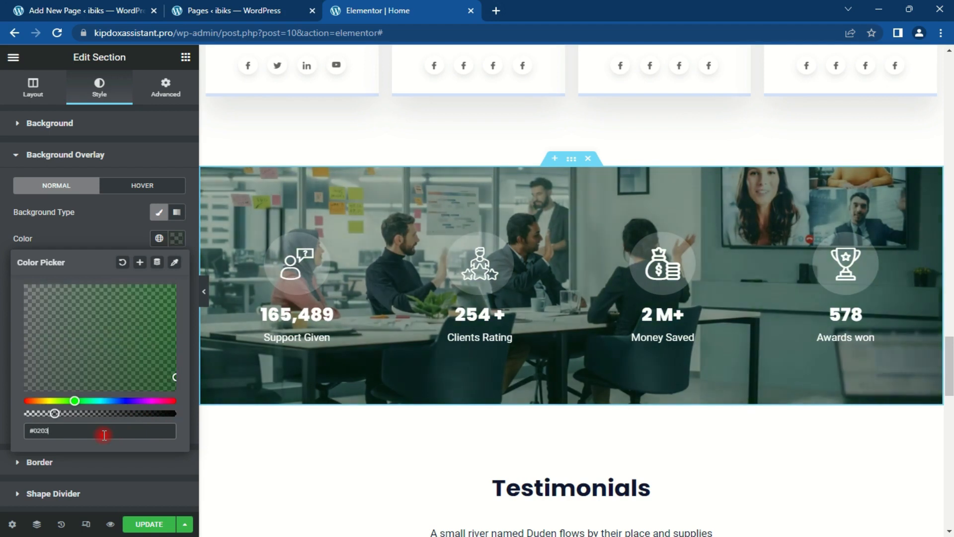
text(4B)
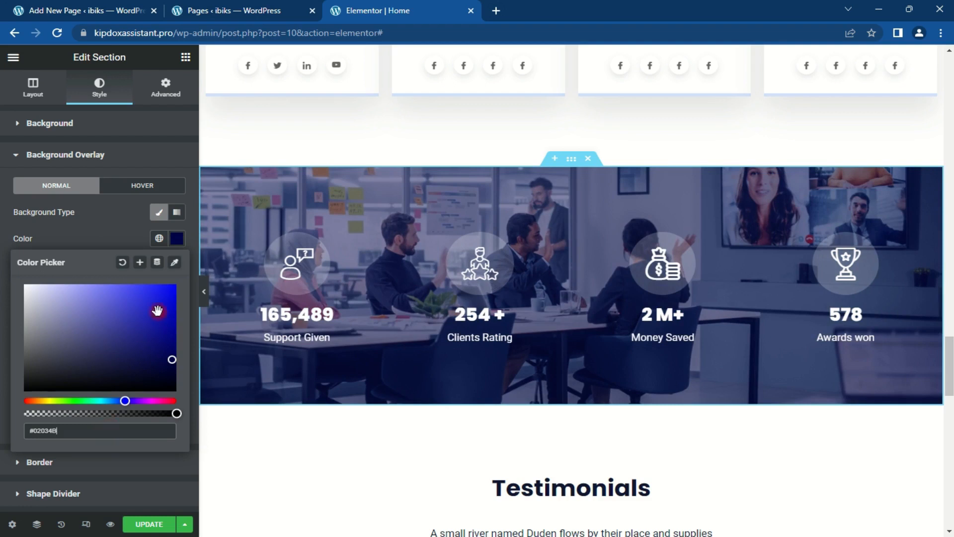
click(177, 239)
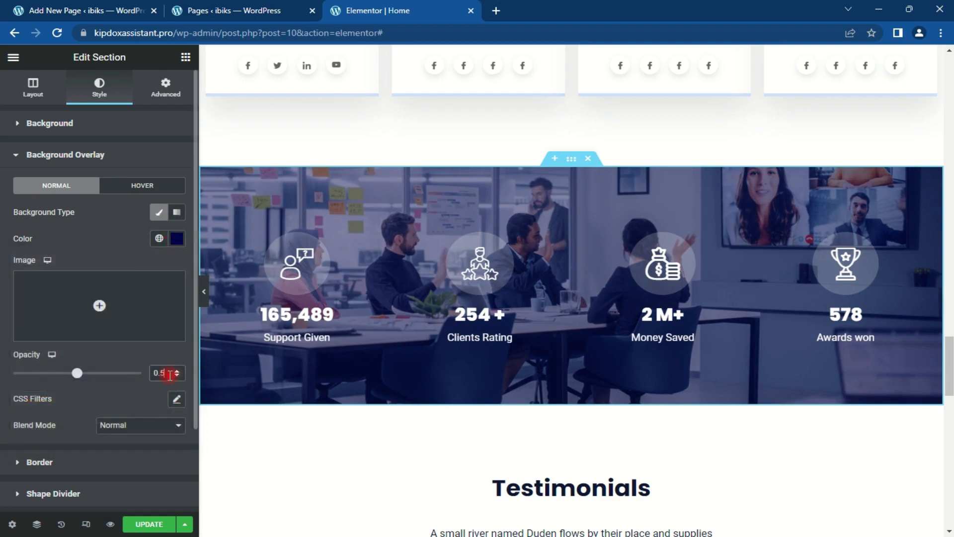
Step: Set the stats section's overlay opacity to 0.65
key(BackSpace)
text(67)
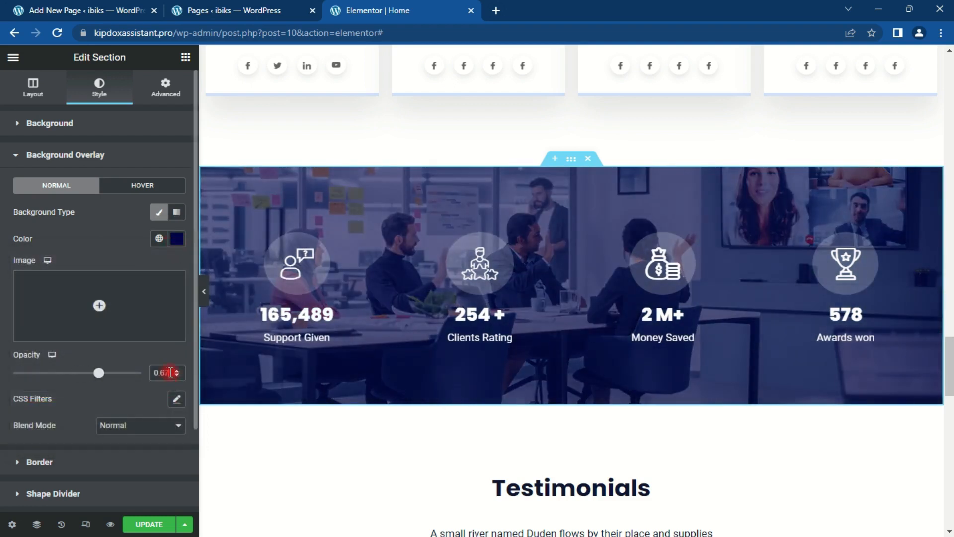
key(BackSpace)
text(5)
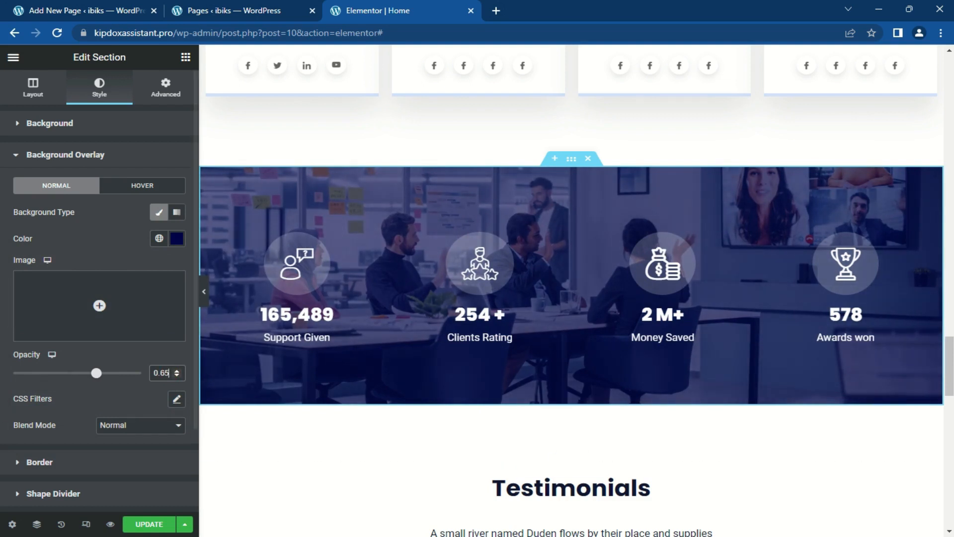
drag(949, 373, 950, 366)
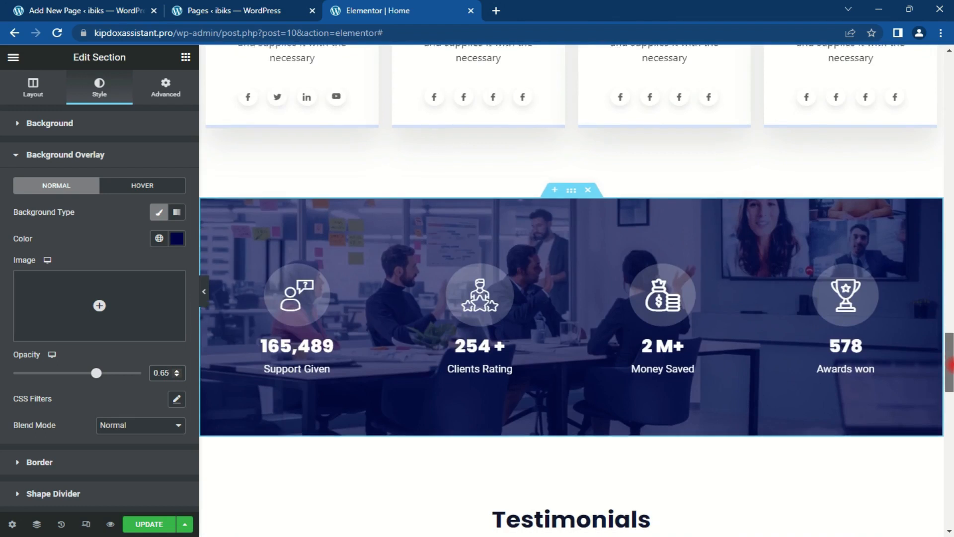
Step: Delete the Latest News section so the testimonials lead straight into the client logos
drag(950, 365, 950, 467)
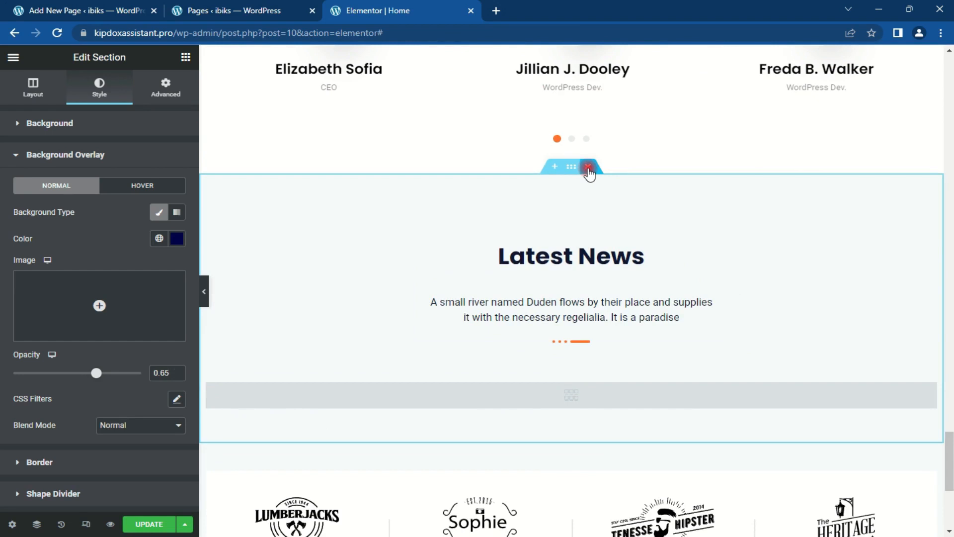
click(587, 166)
scroll(950, 442, up, 4)
drag(949, 467, 949, 93)
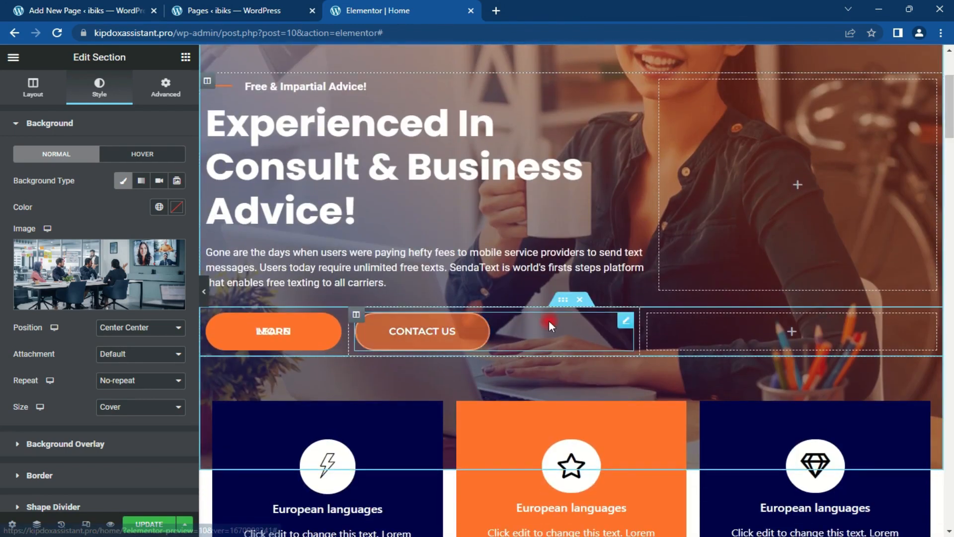
Step: Change the Contact Us button's link from # to / and update the page
click(631, 322)
click(100, 199)
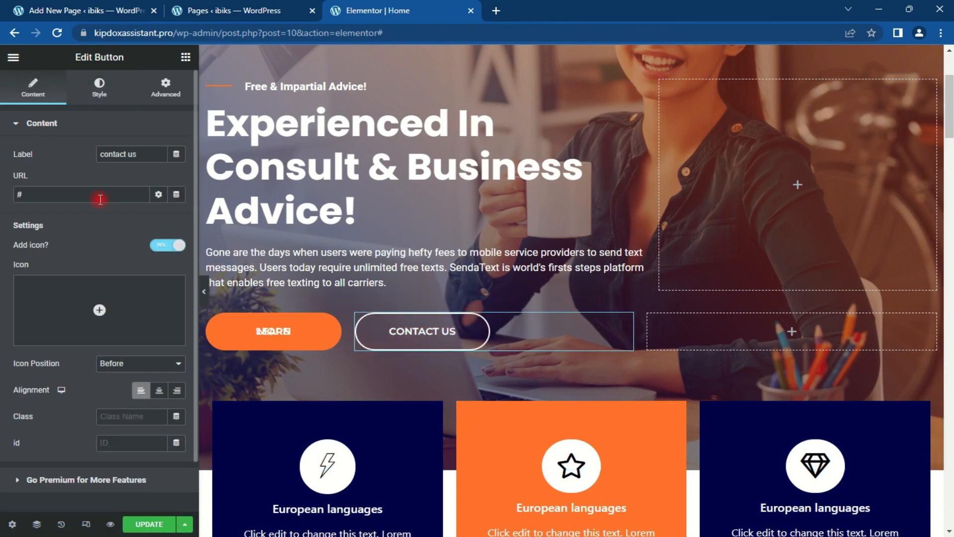
key(BackSpace)
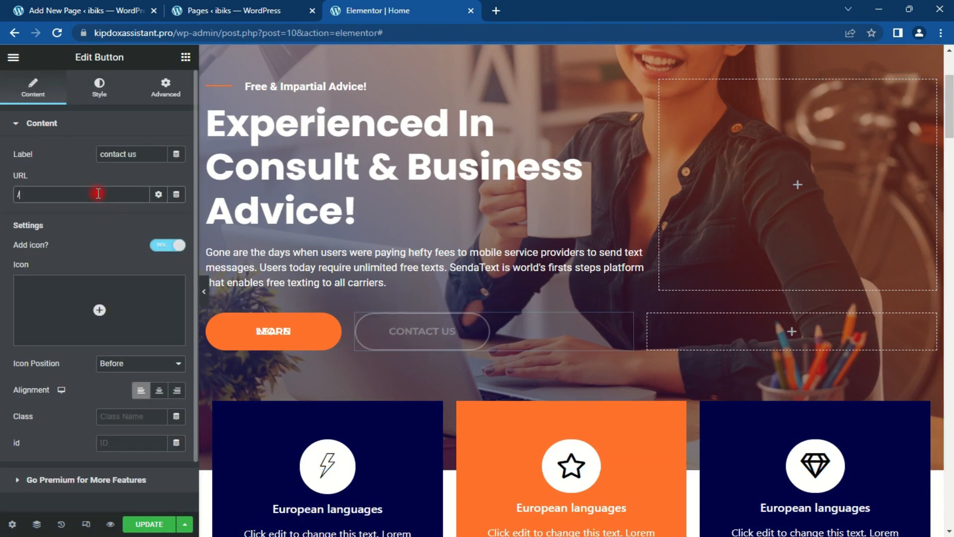
text(/C)
click(163, 197)
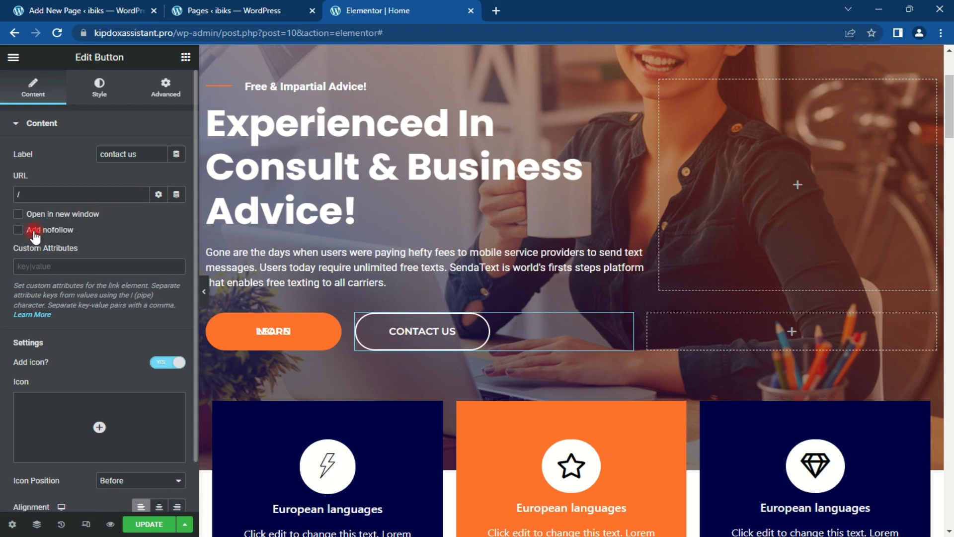
click(158, 197)
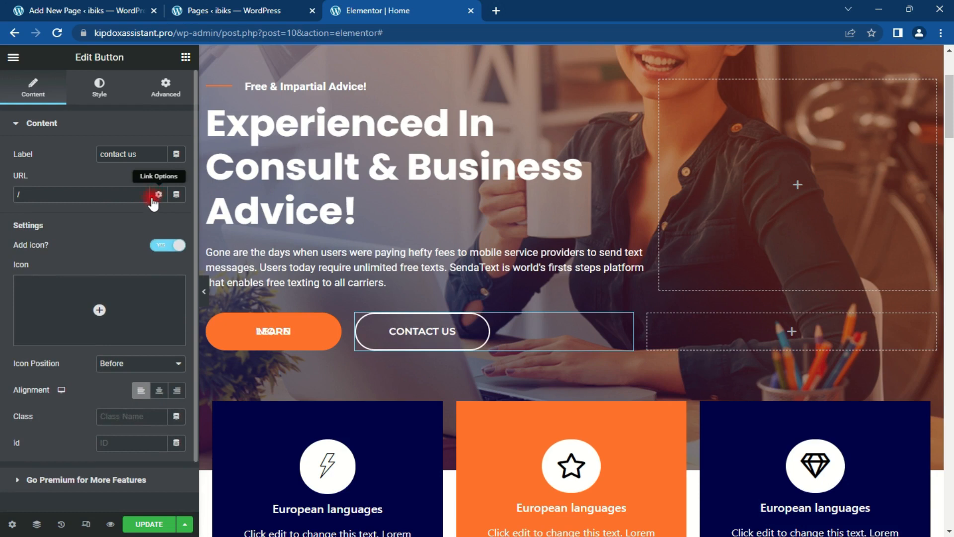
drag(951, 133, 950, 85)
click(152, 526)
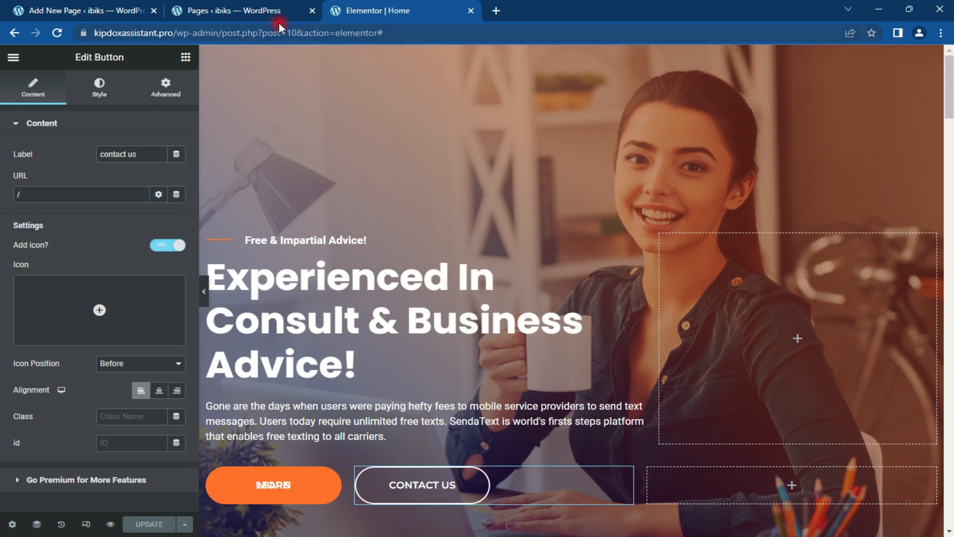
Step: Open the services page's editor from the Pages list in a new tab and launch Edit with Elementor
click(255, 6)
mouse_move(178, 306)
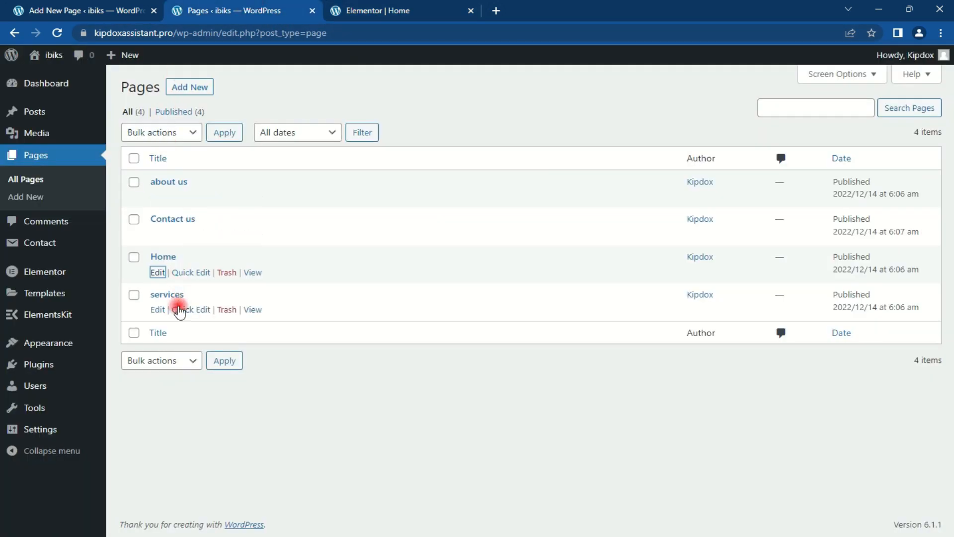
right_click(158, 312)
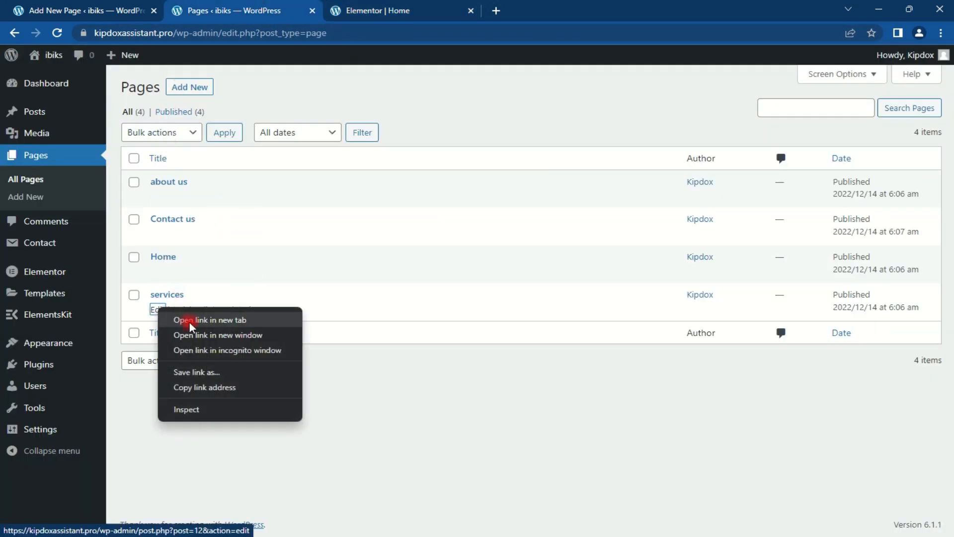
click(188, 318)
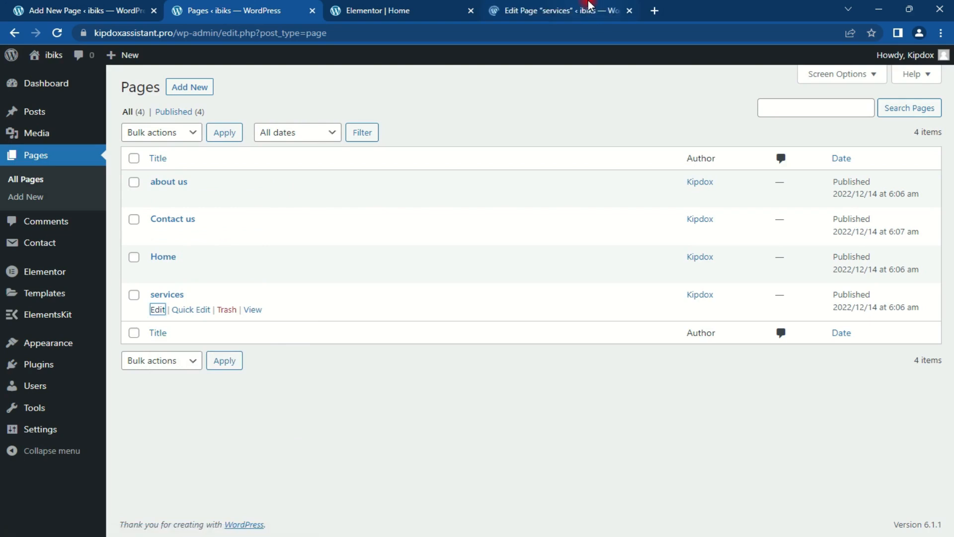
click(589, 6)
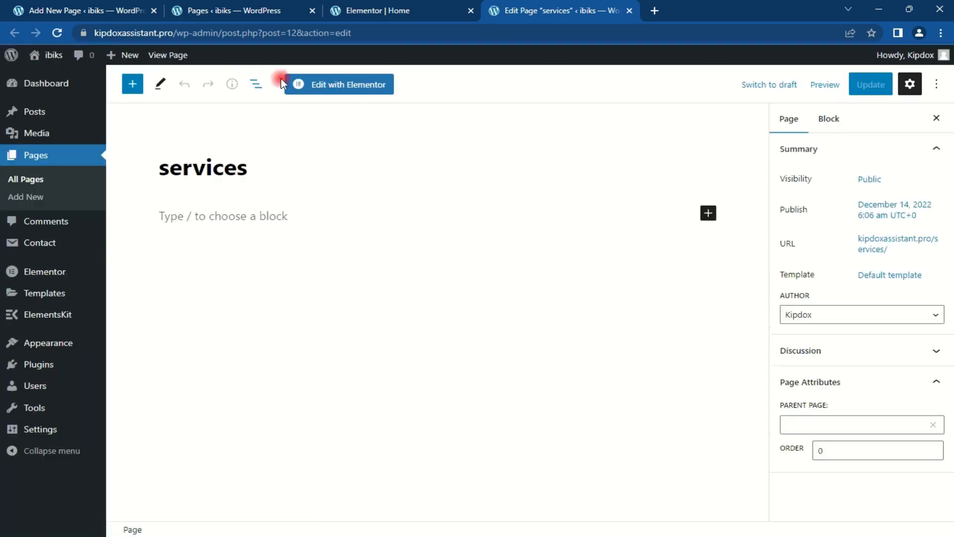
click(350, 89)
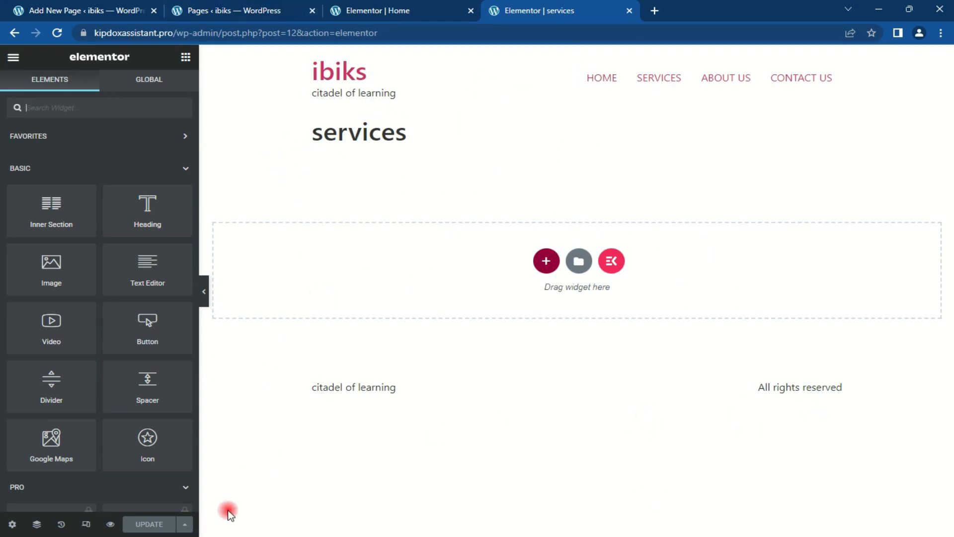
Step: Switch the services page to the Elementor Canvas layout and open the ElementsKit template library
click(12, 523)
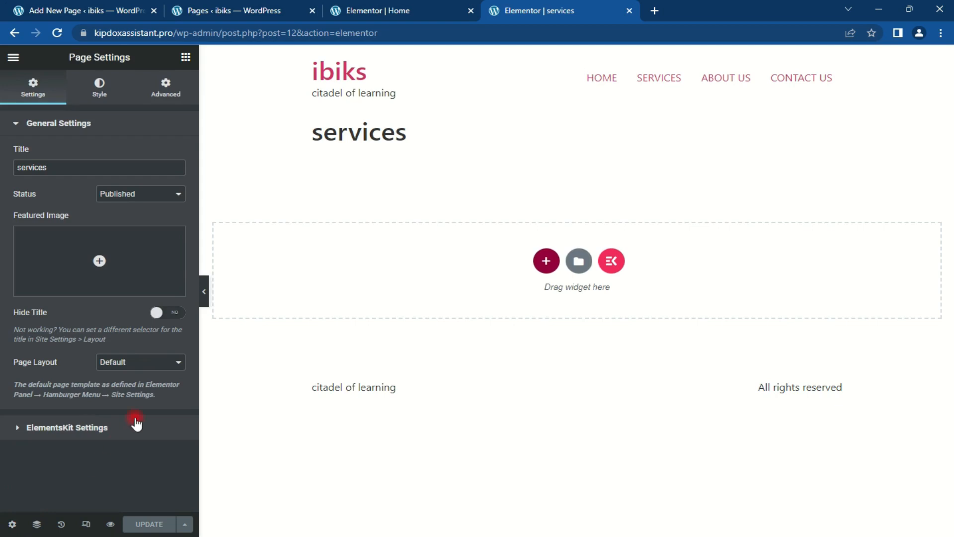
click(140, 362)
click(144, 385)
click(178, 313)
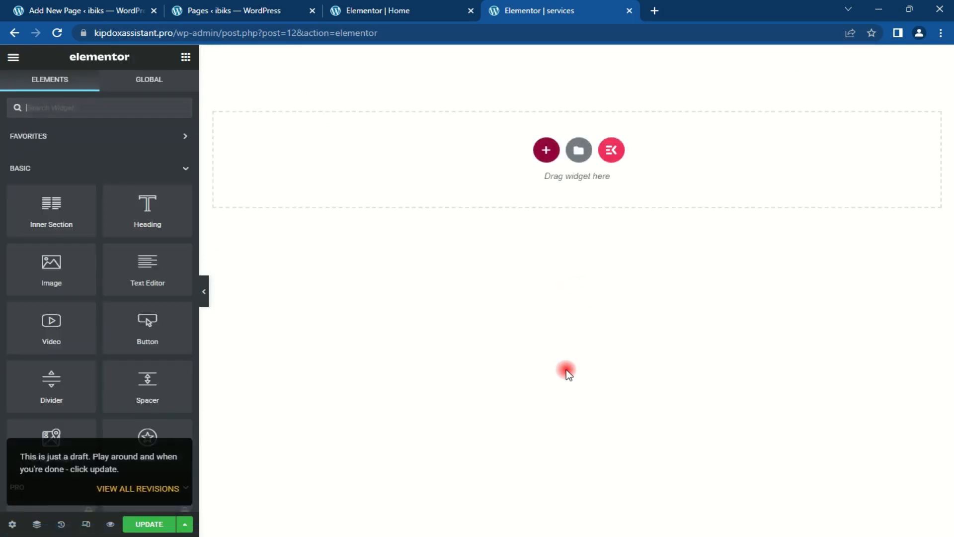
click(612, 152)
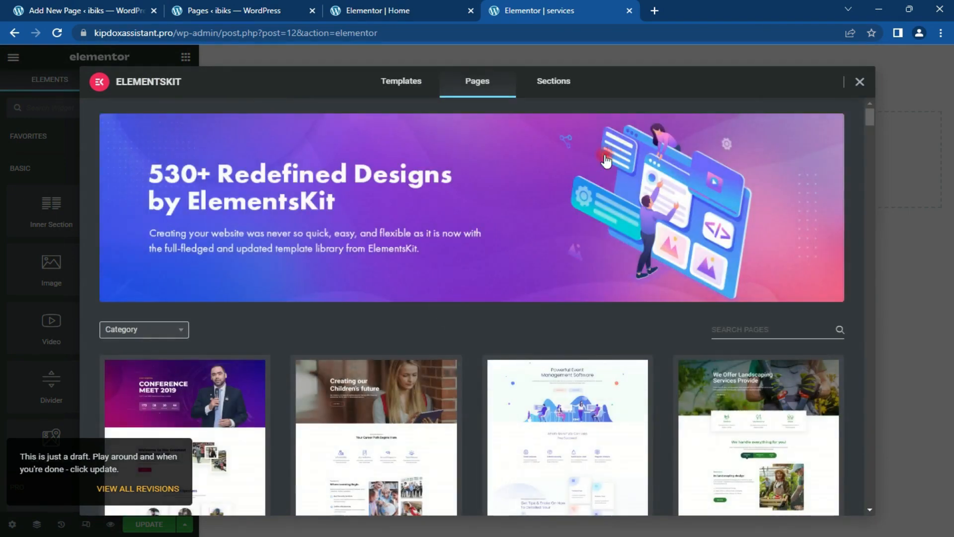
Step: From an ElementsKit template kit, insert the 'Services – Agency Services 2' page template
click(400, 82)
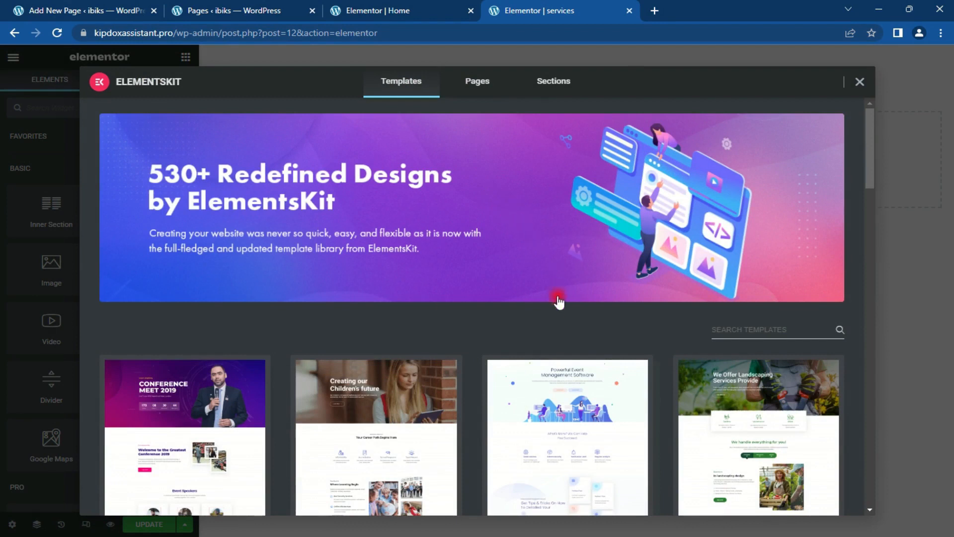
scroll(559, 303, down, 7)
click(566, 325)
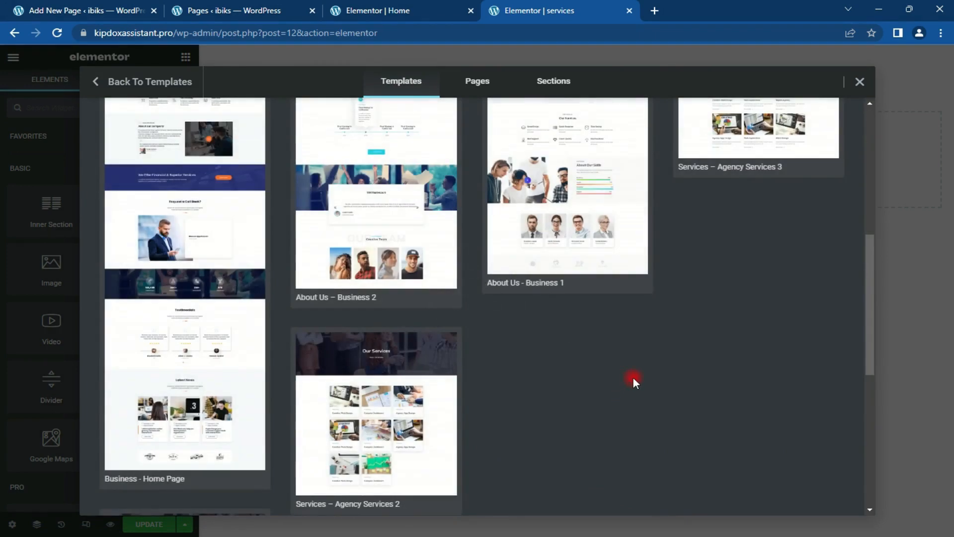
scroll(632, 377, down, 3)
mouse_move(309, 180)
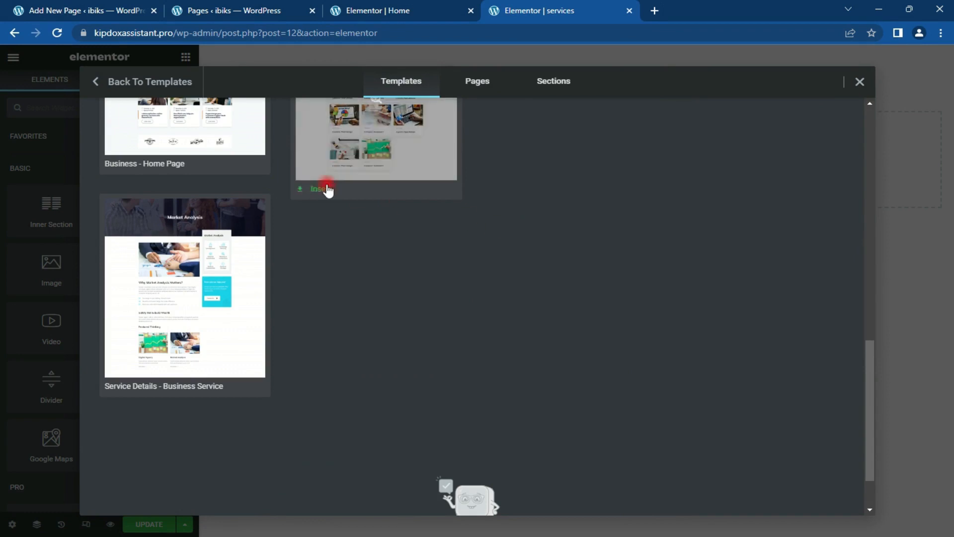
click(324, 188)
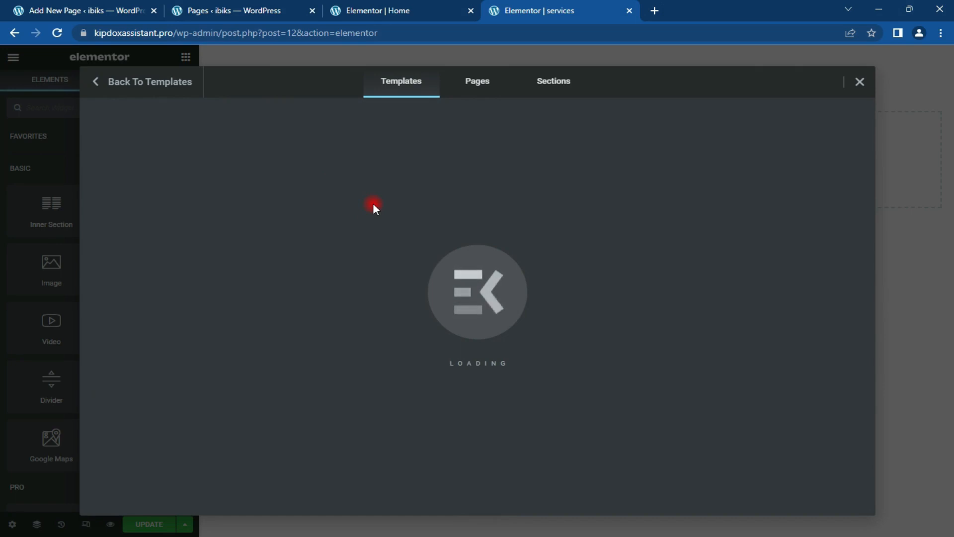
click(813, 536)
click(813, 536)
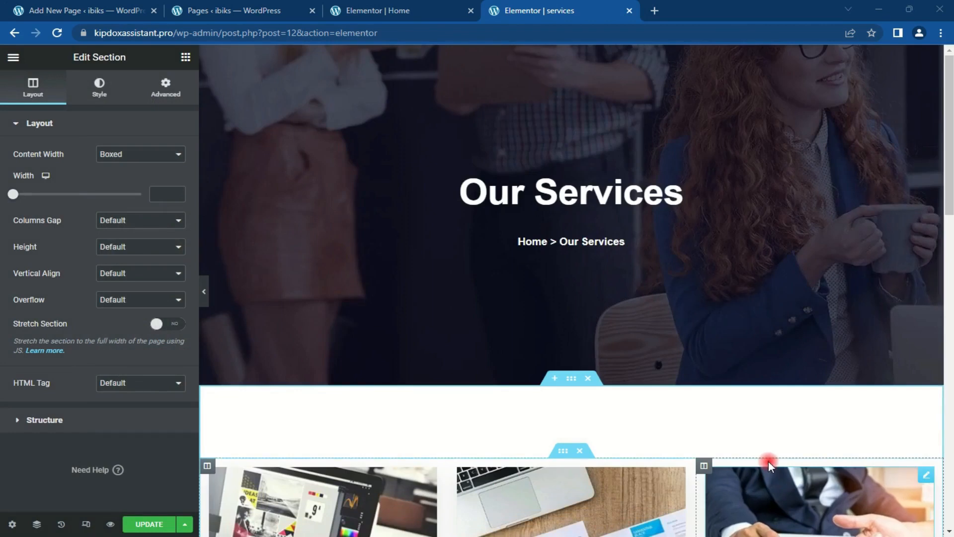
Step: Set the Our Services banner background to the office team photo, positioned Center Center
mouse_move(949, 117)
mouse_down()
mouse_move(951, 420)
mouse_move(949, 117)
mouse_up()
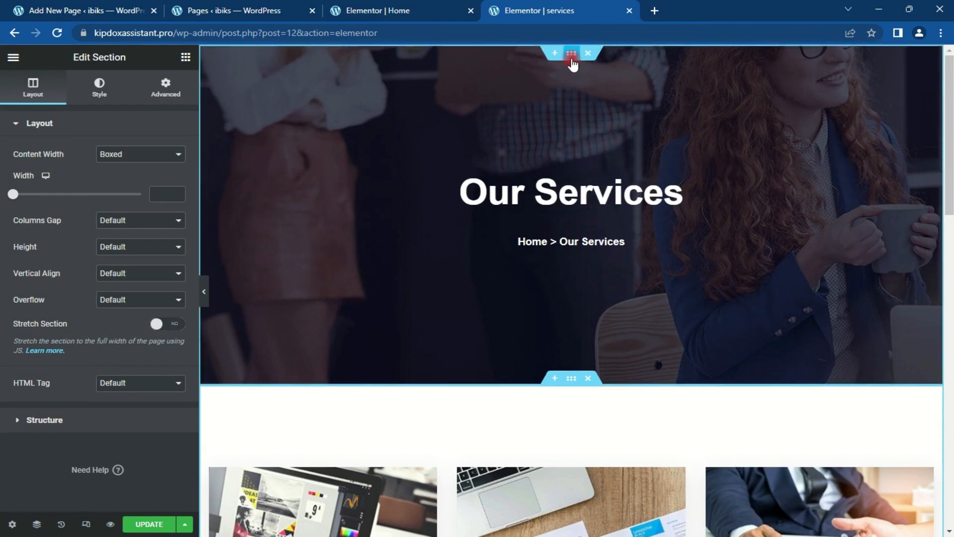
click(572, 58)
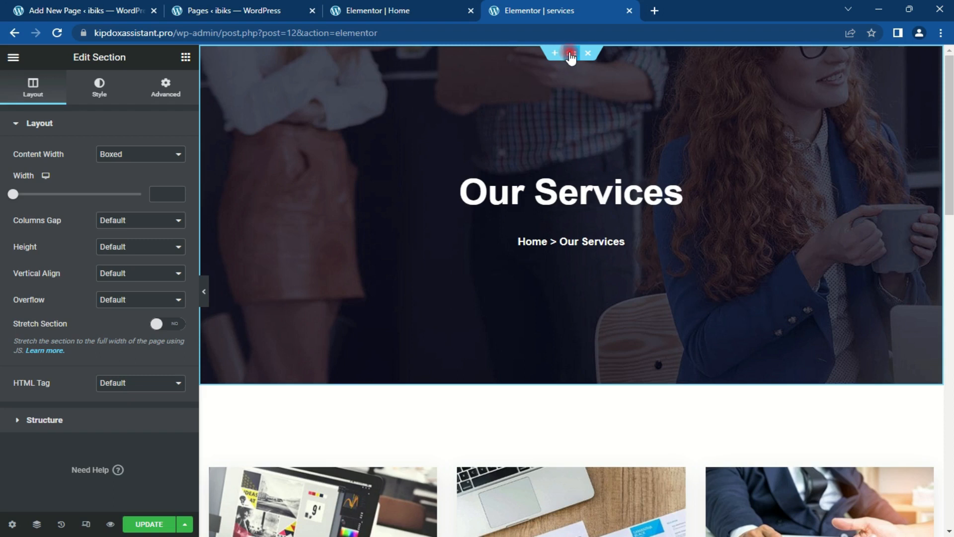
click(99, 88)
click(87, 307)
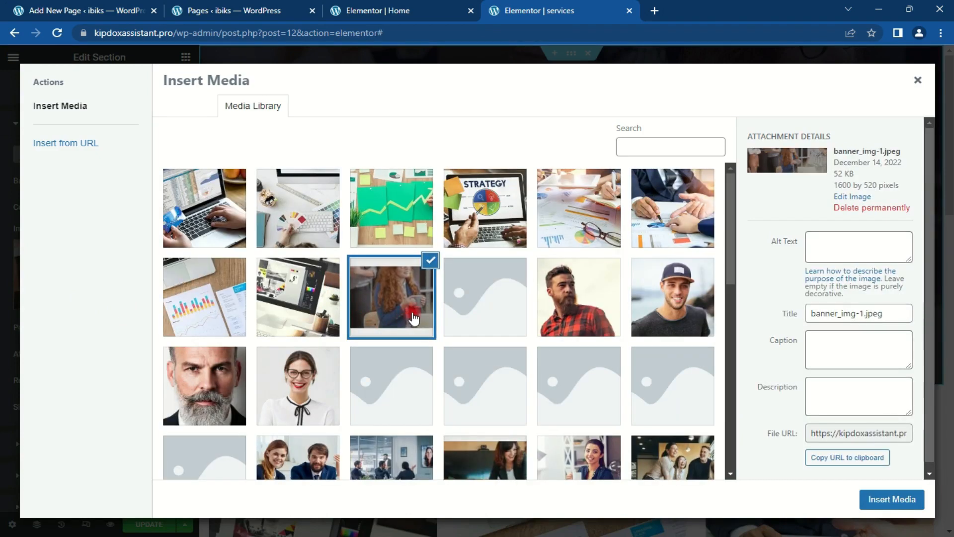
scroll(529, 300, down, 3)
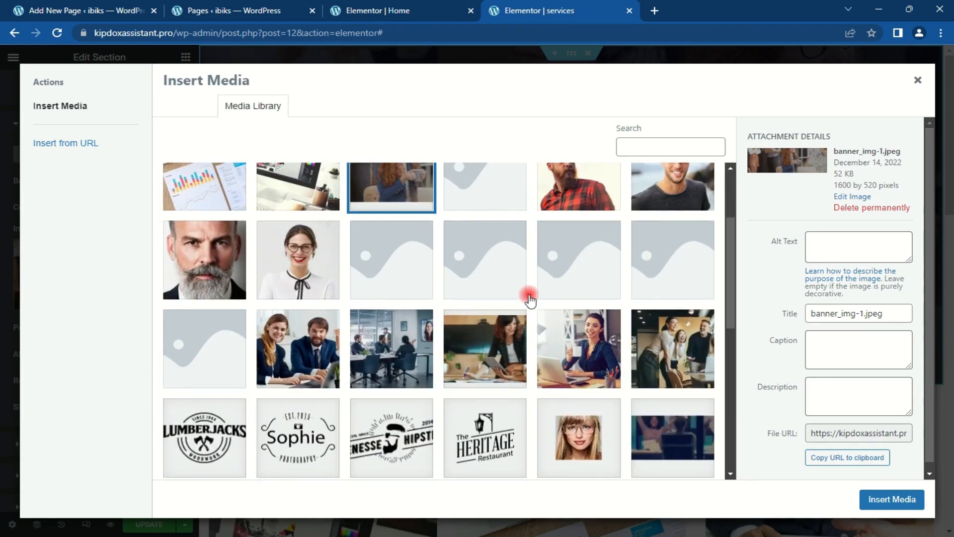
click(673, 360)
click(895, 499)
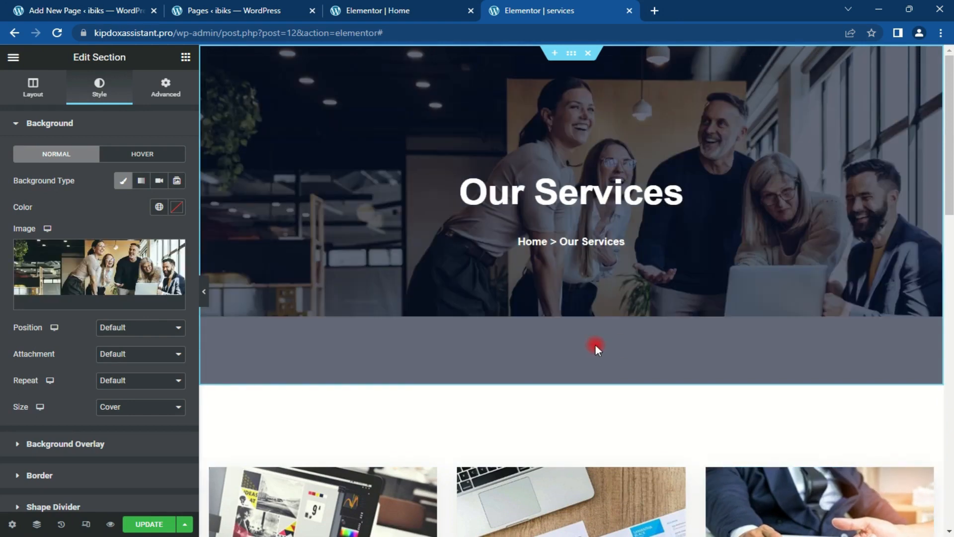
click(149, 325)
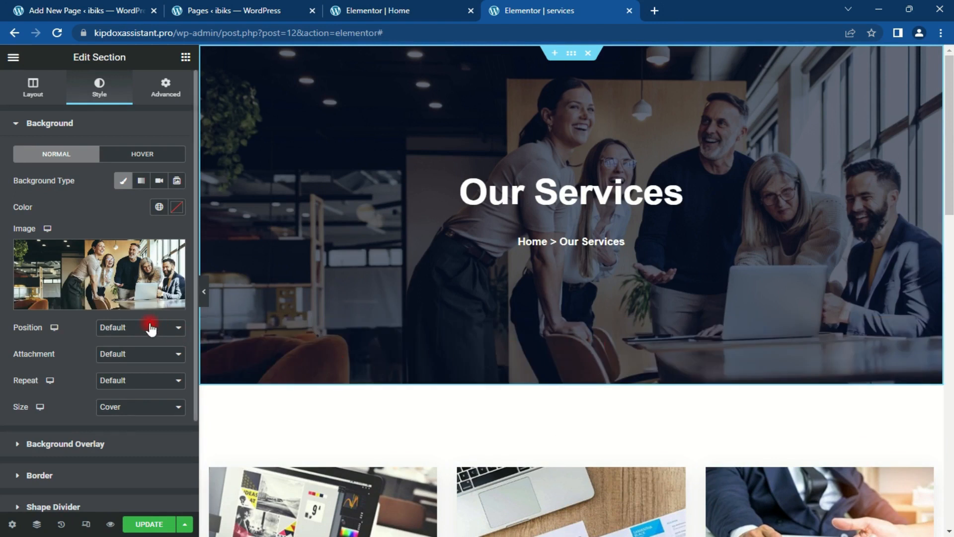
click(138, 346)
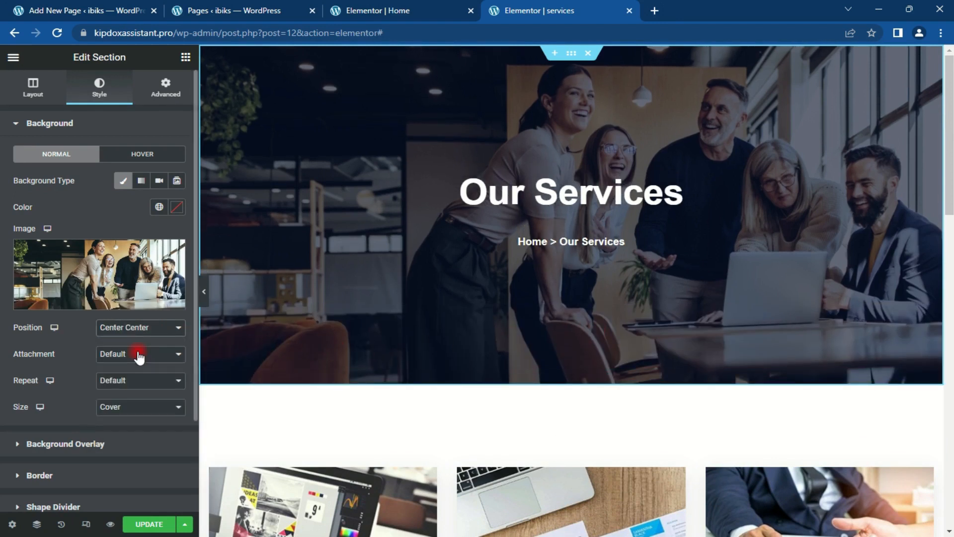
drag(950, 172, 950, 207)
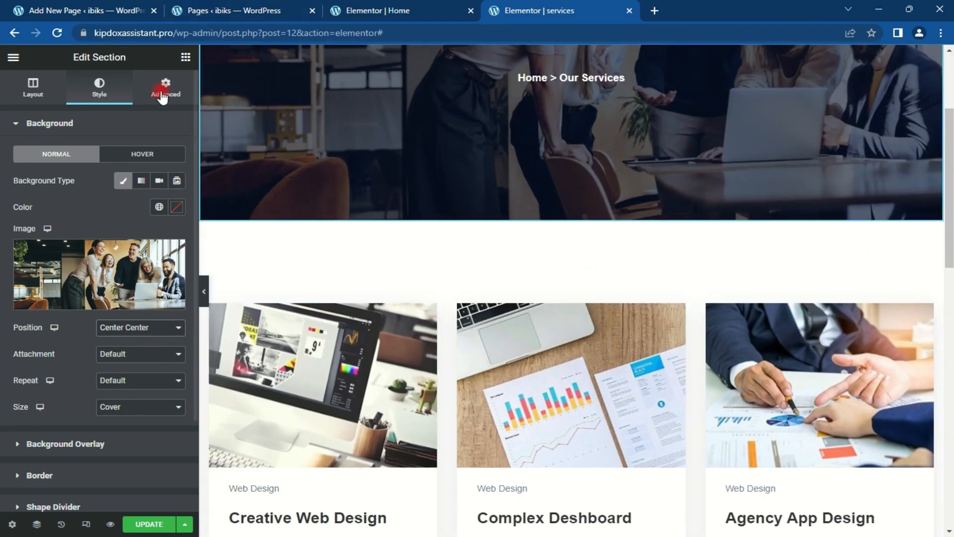
click(185, 57)
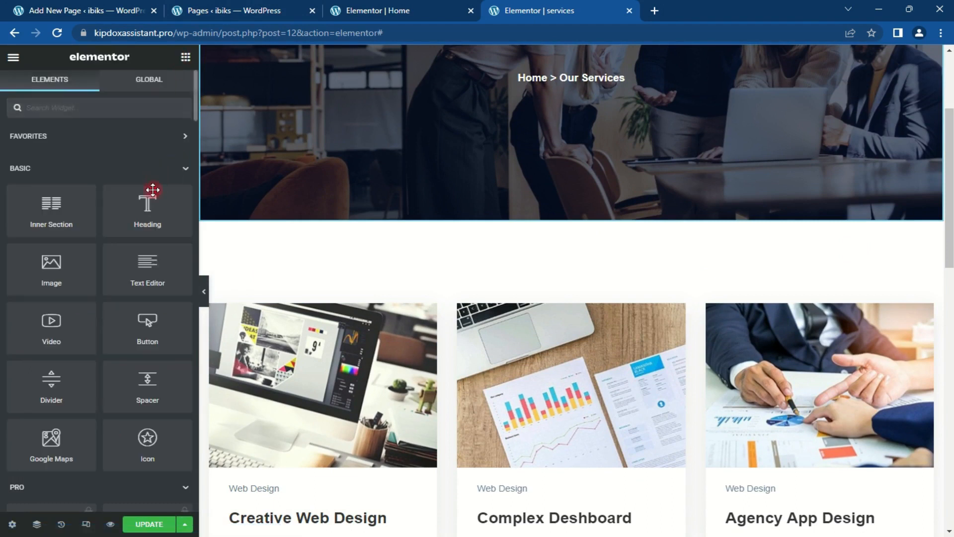
Step: Add a centred heading above the service cards reading 'OUR TRUSTED SERVICES'
drag(142, 220, 617, 295)
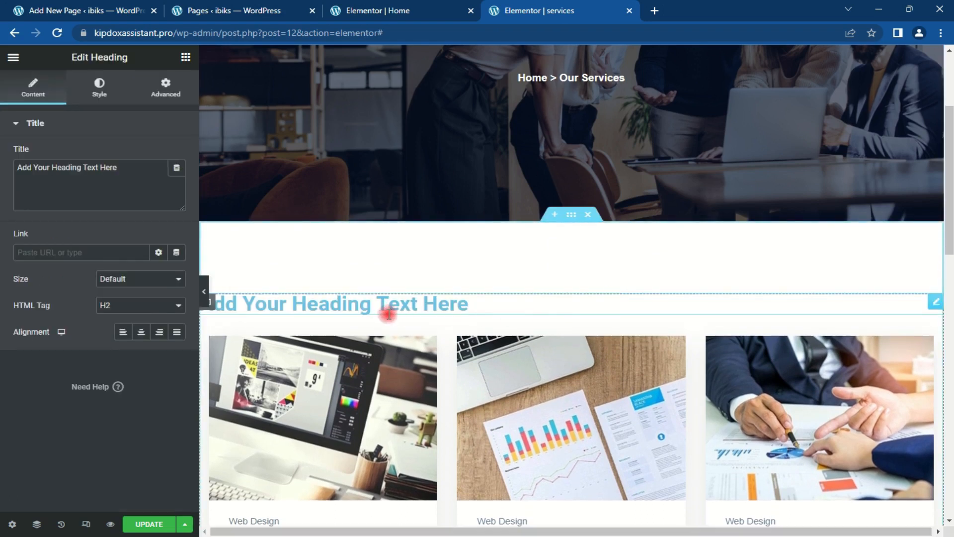
click(141, 332)
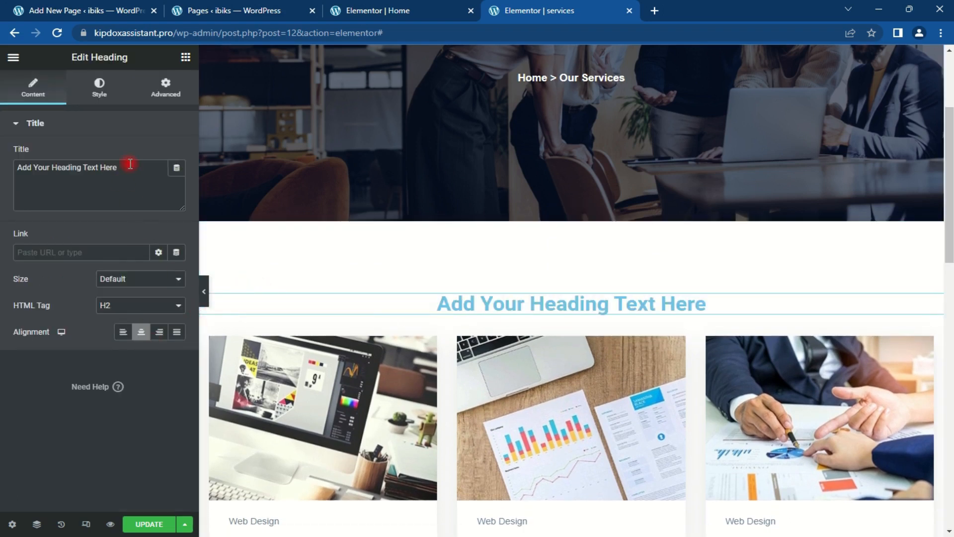
drag(128, 167, 2, 171)
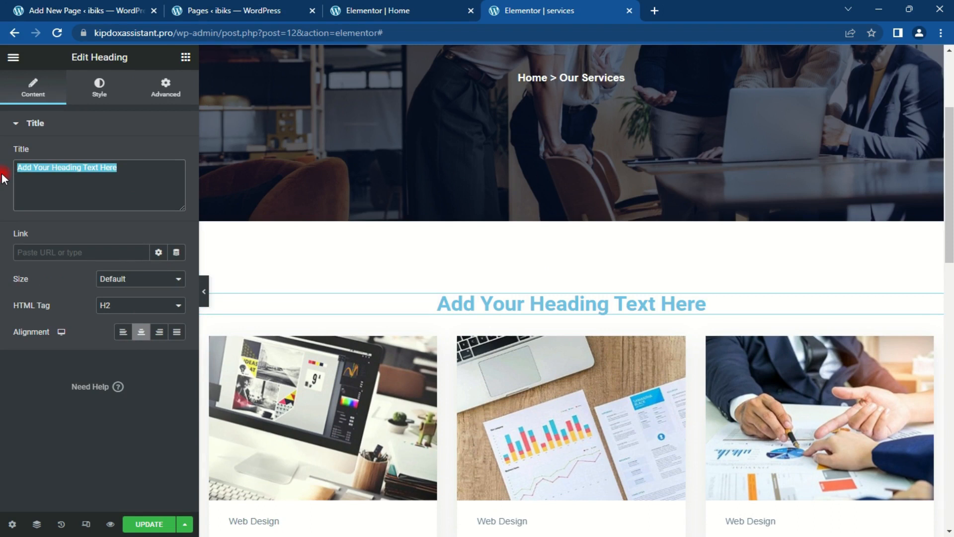
text(oUR)
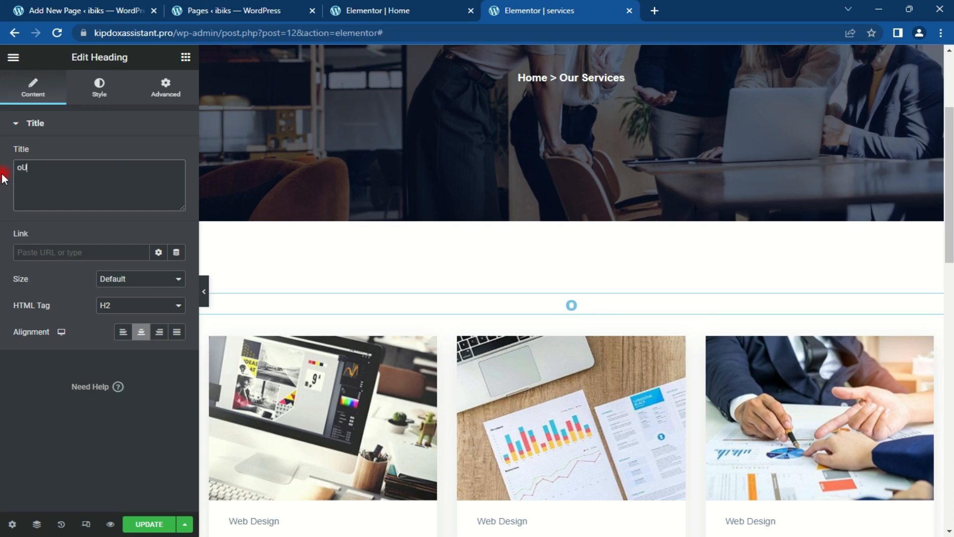
key(BackSpace)
key(BackSpace)
key(BackSpace)
text(OUR TRUSTED SEV)
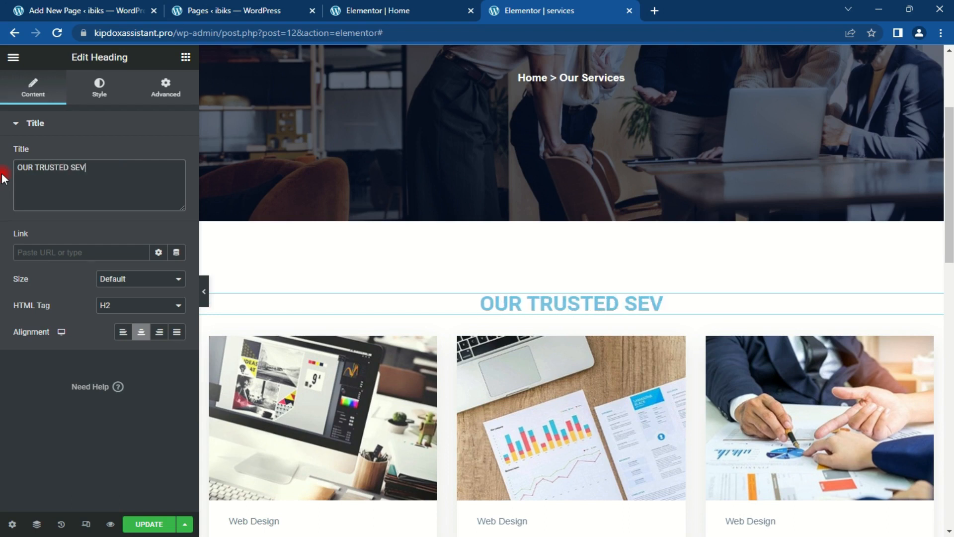
key(BackSpace)
text(RVICES)
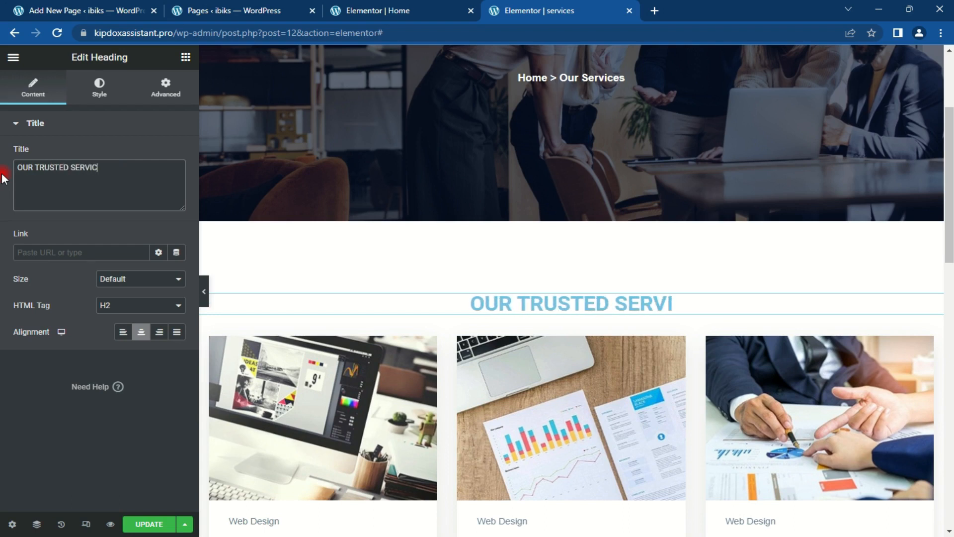
Step: Change the OUR TRUSTED SERVICES heading text colour to #02034B
click(99, 89)
click(176, 154)
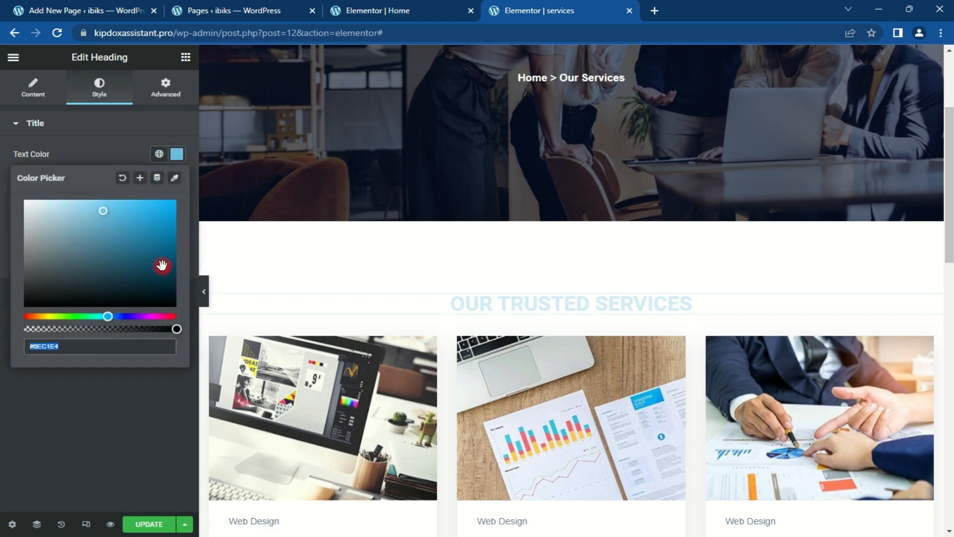
click(100, 274)
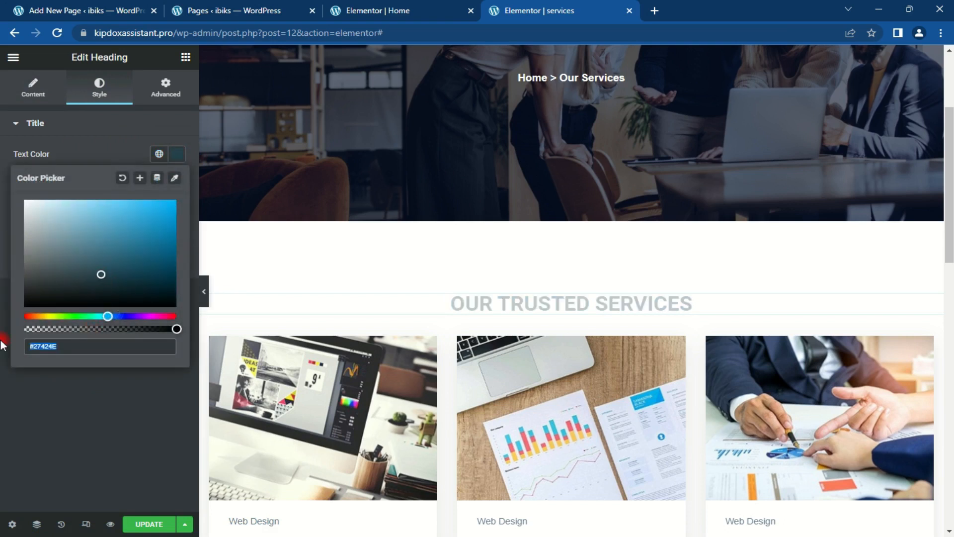
text(#02)
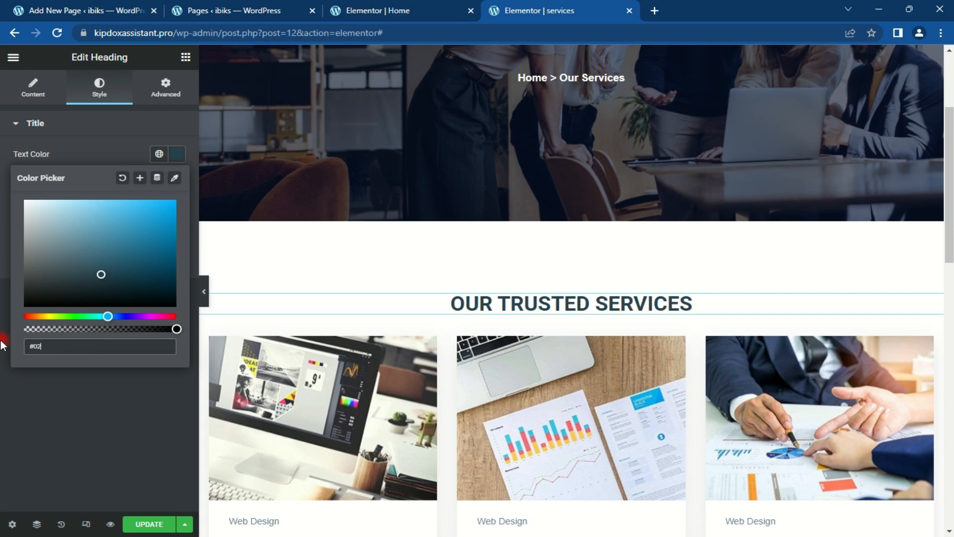
text(03)
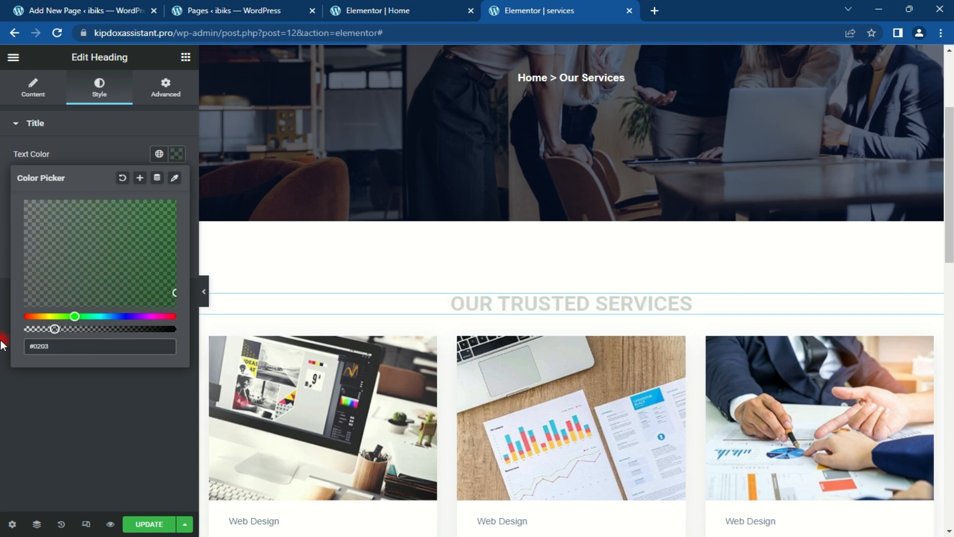
text(4B)
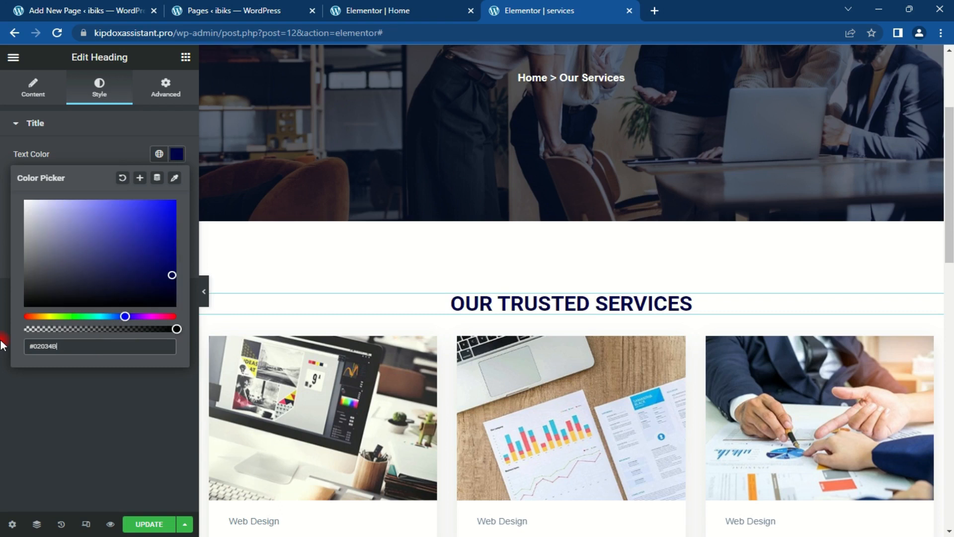
click(176, 154)
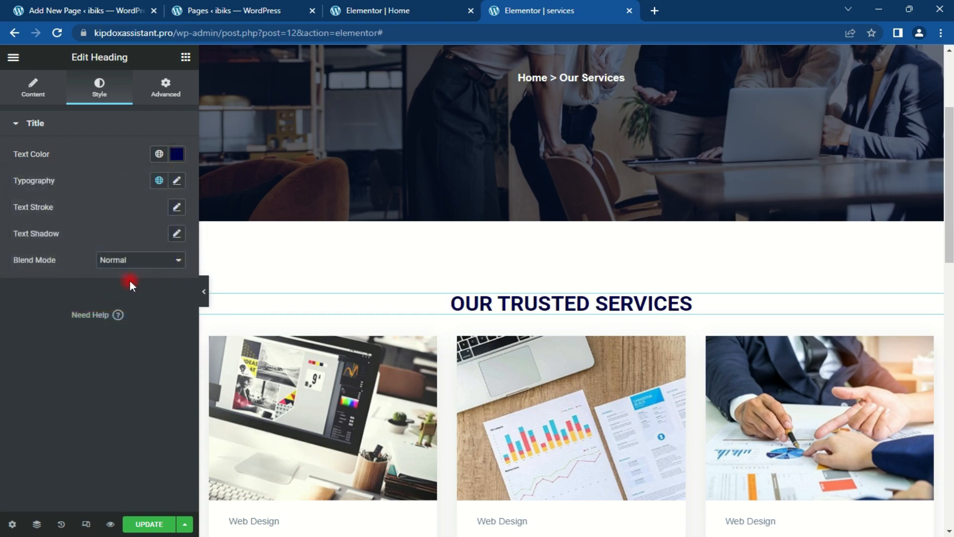
click(178, 154)
key(ctrl+c)
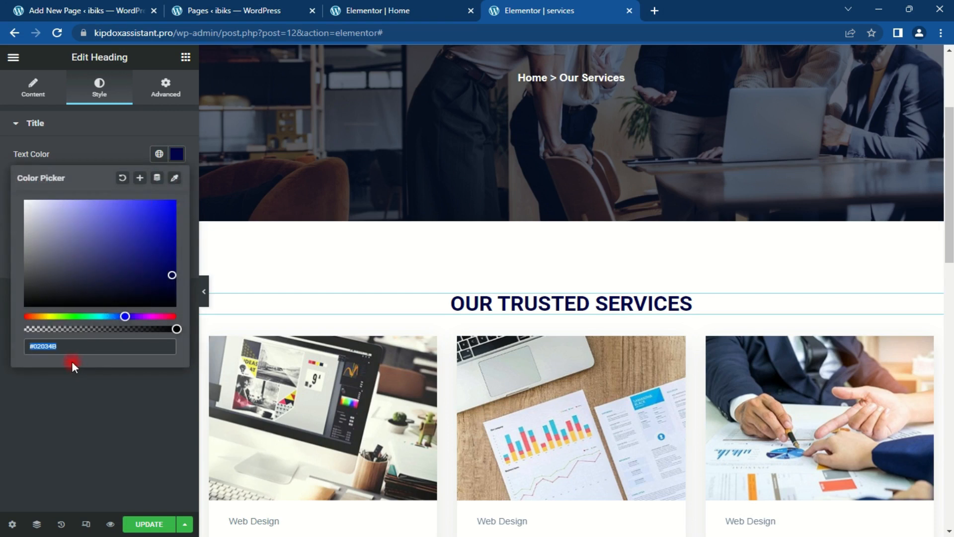
click(176, 155)
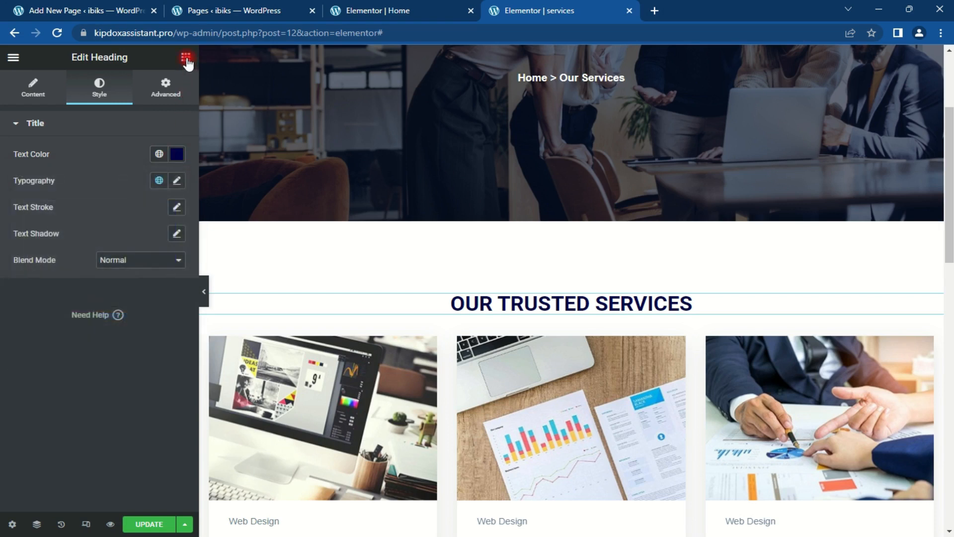
Step: Add a centred lorem ipsum Text Editor paragraph under the heading, coloured #02034B
click(186, 57)
drag(144, 268, 574, 315)
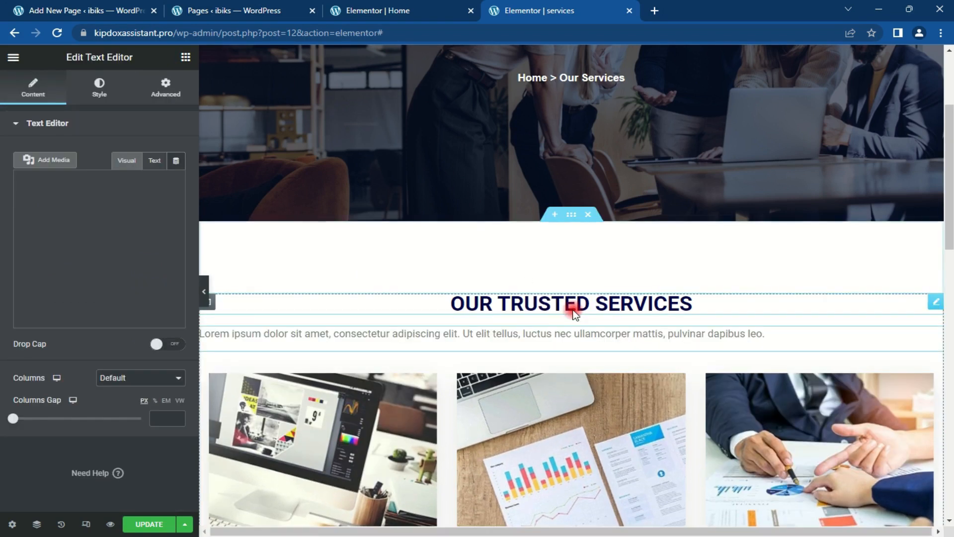
click(99, 87)
click(142, 156)
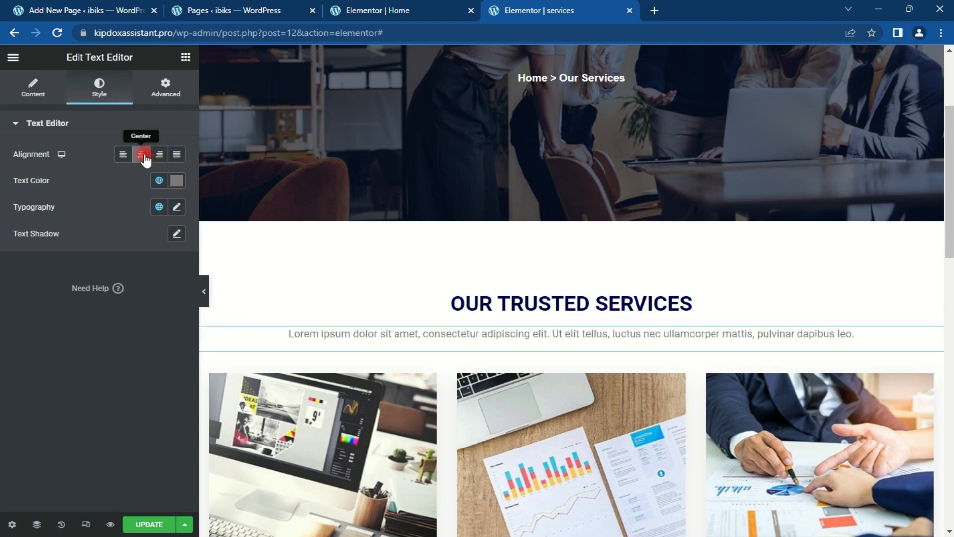
click(175, 181)
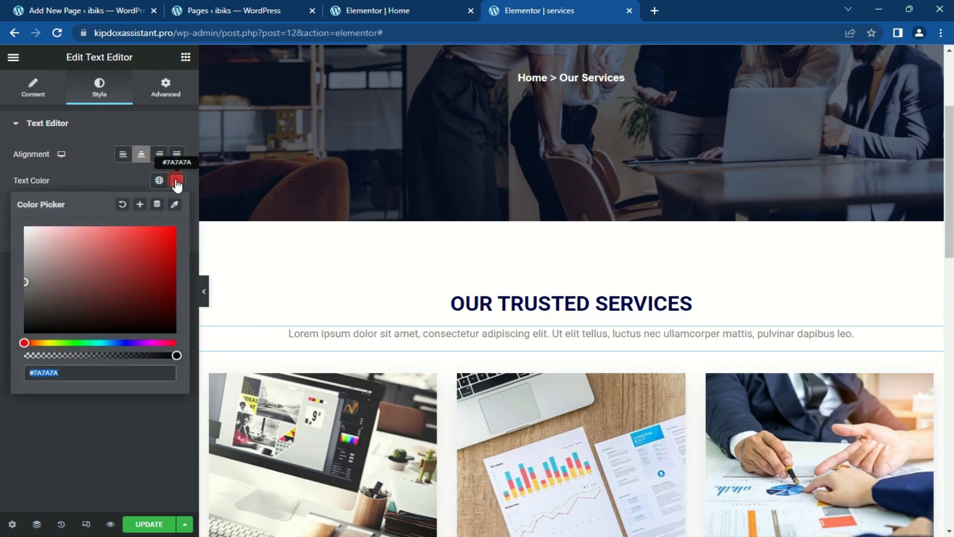
key(ctrl+v)
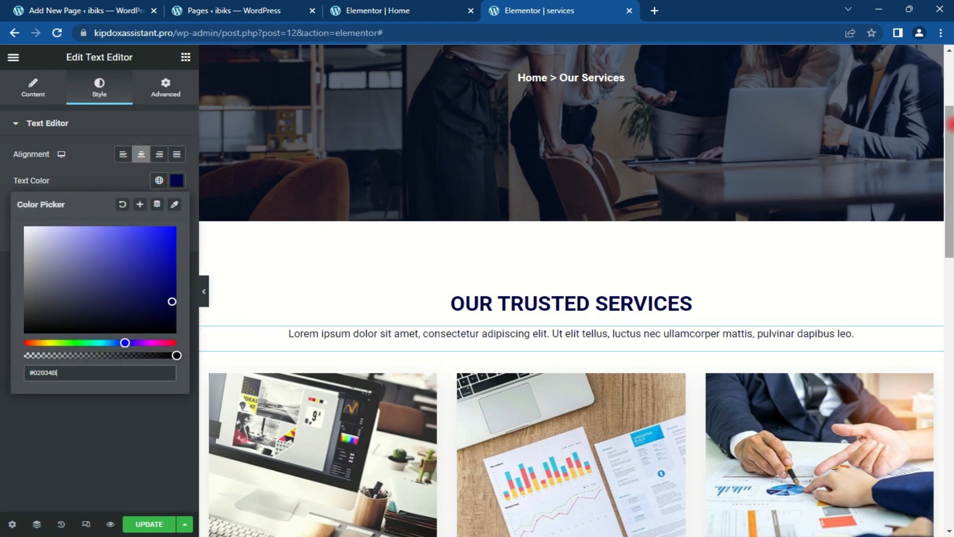
scroll(571, 298, down, 4)
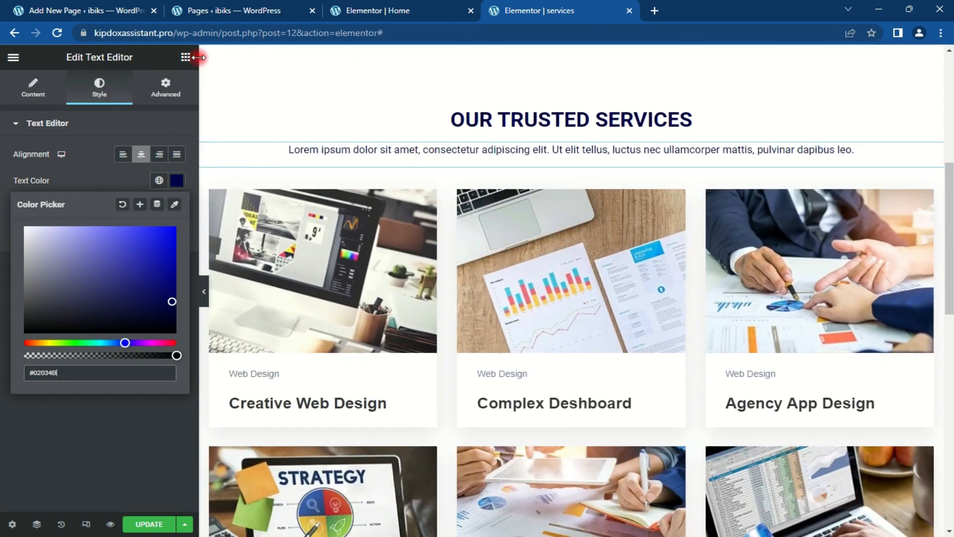
click(186, 57)
Step: Add a centred divider below the paragraph at width 30 in navy #02034B
drag(54, 387, 612, 169)
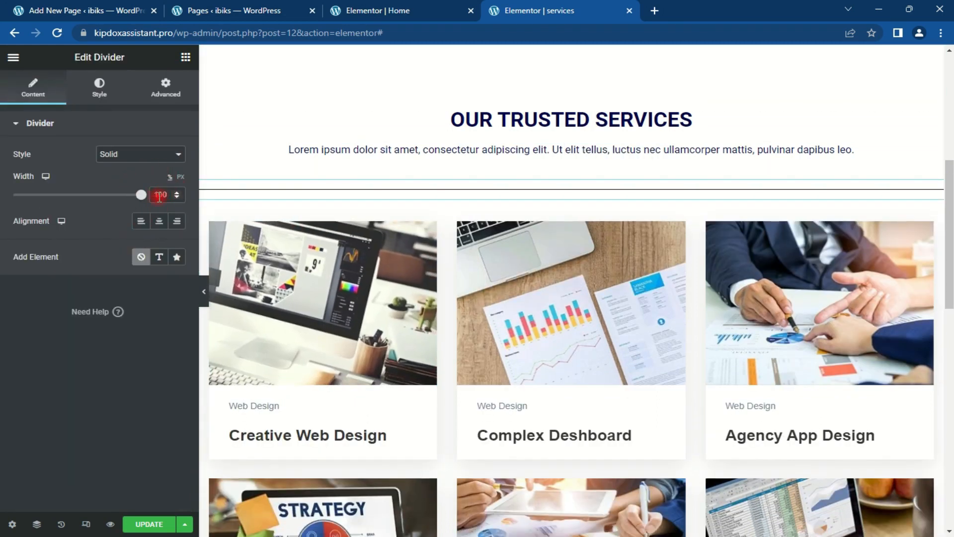
drag(161, 194, 143, 197)
text(30)
click(159, 221)
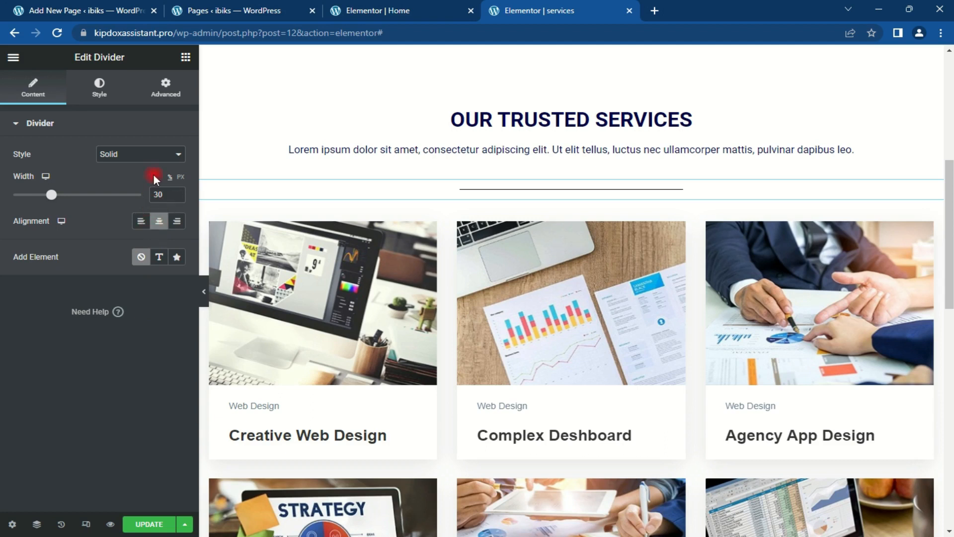
click(93, 91)
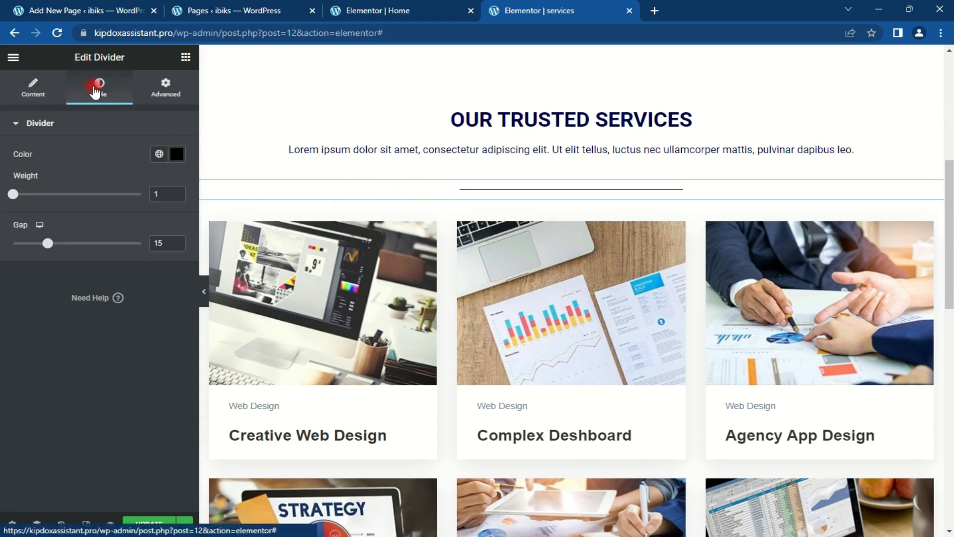
click(169, 154)
text(#020048)
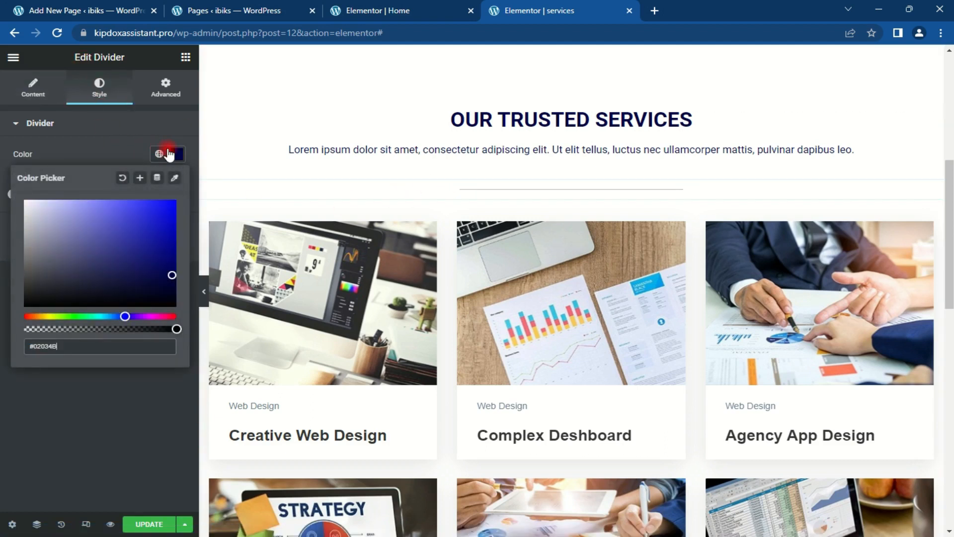
click(175, 154)
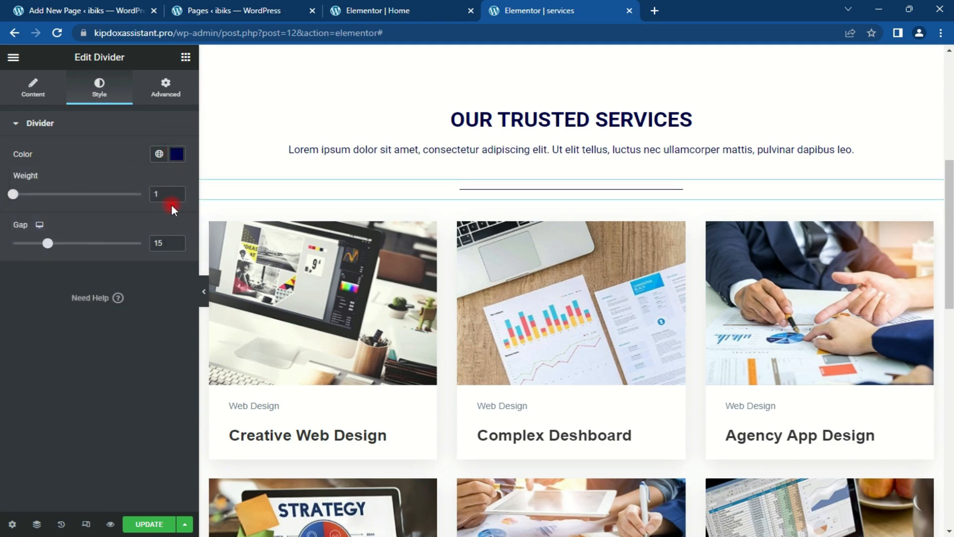
Step: Unlink the divider's margins and set its top margin to -30
click(39, 90)
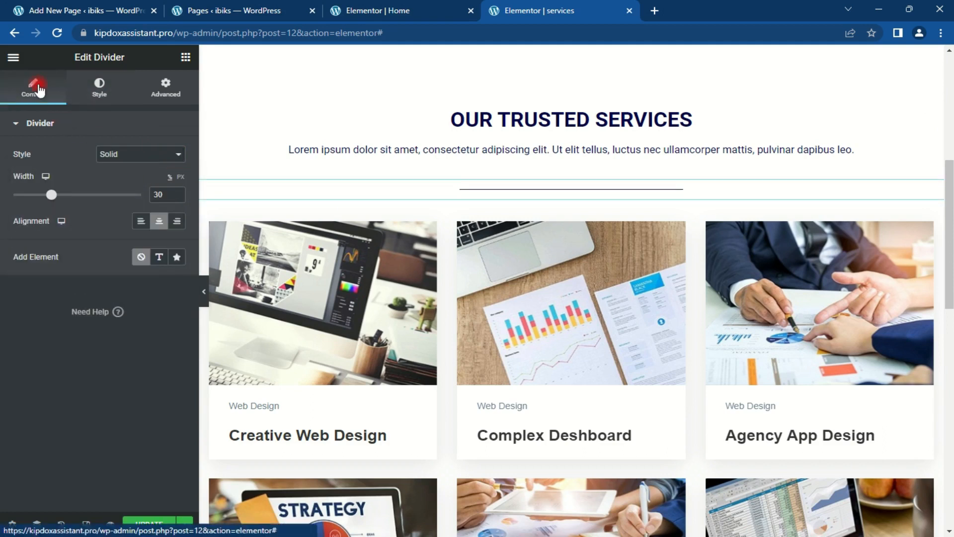
click(167, 91)
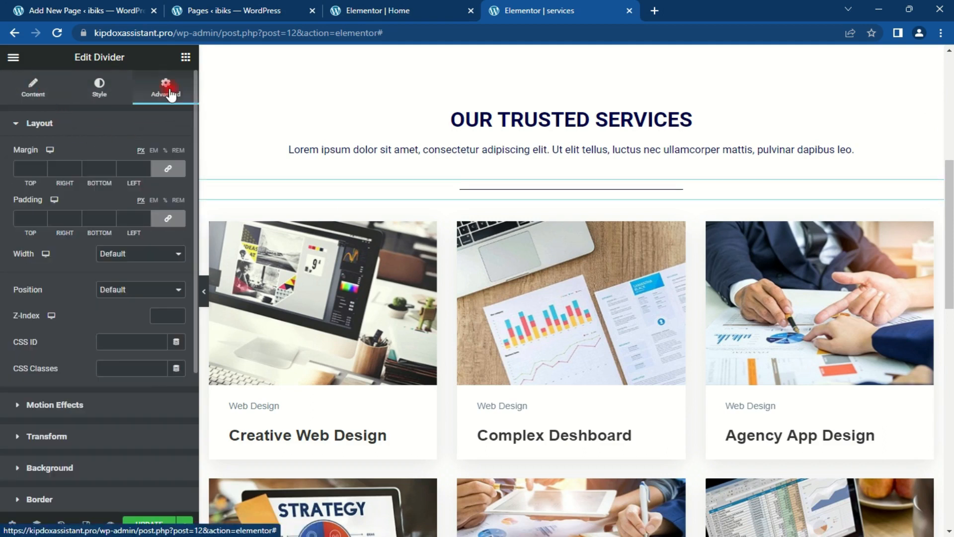
click(168, 168)
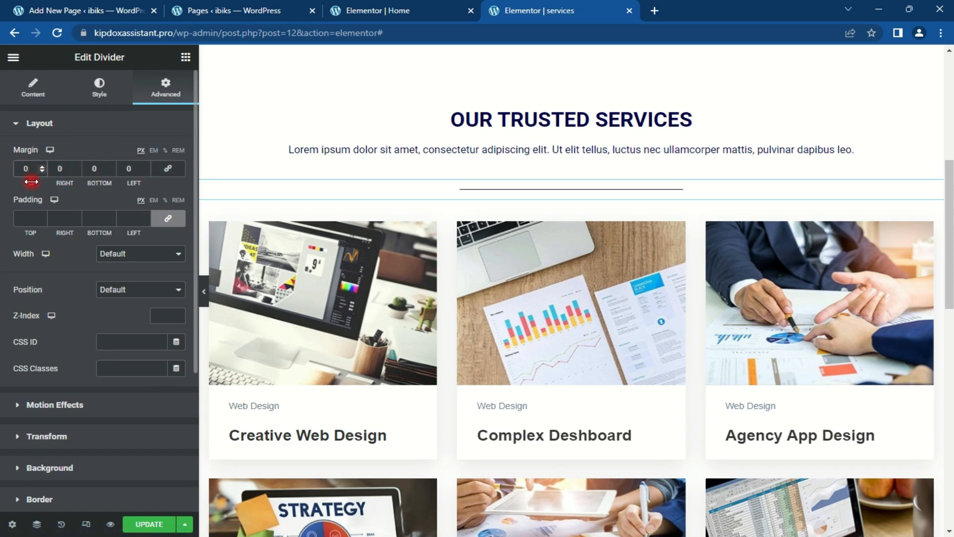
text(-5)
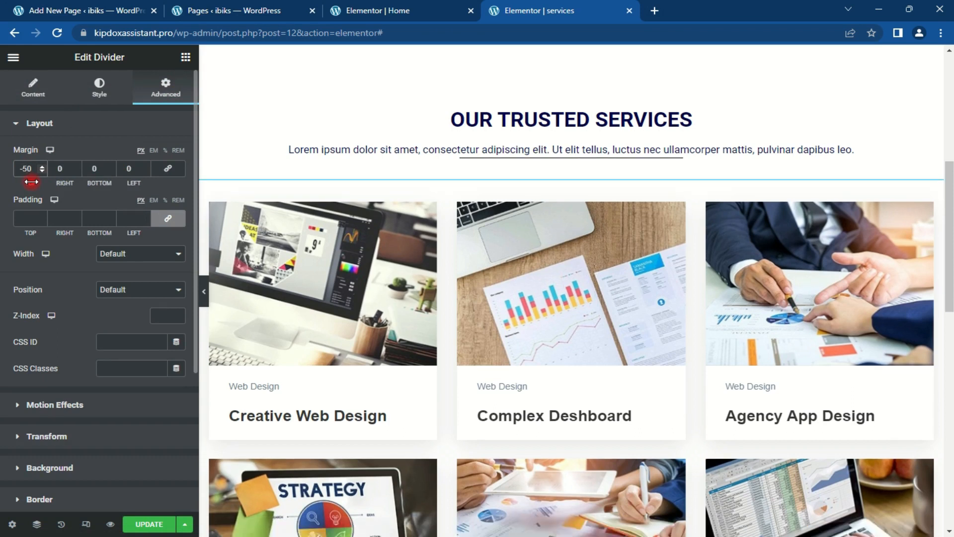
key(BackSpace)
text(3)
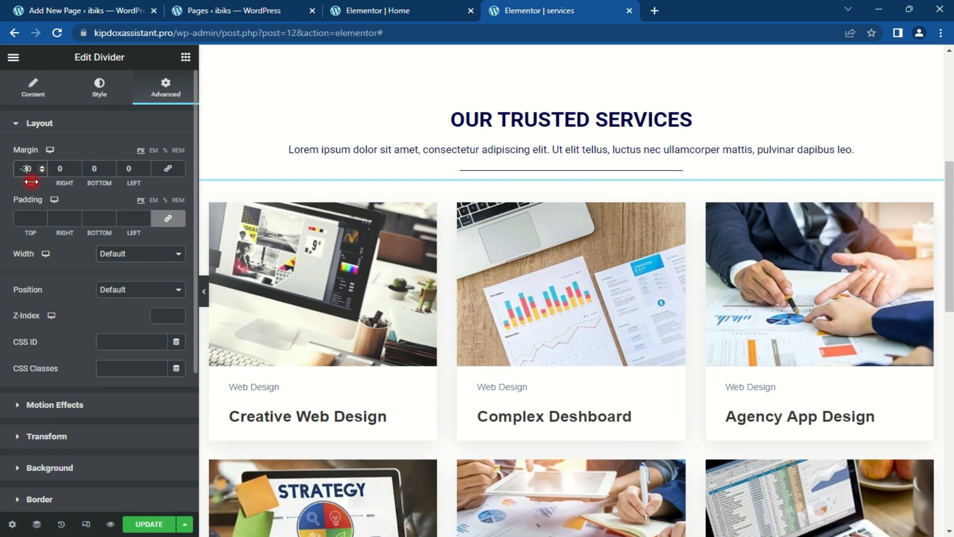
drag(948, 197, 948, 426)
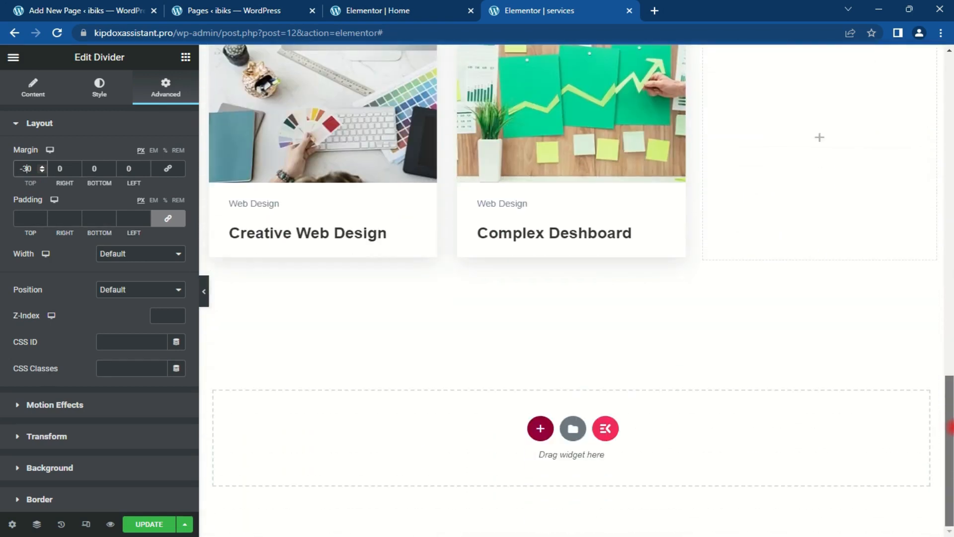
Step: Duplicate the Complex Deshboard card column and delete the empty last column of the row
scroll(949, 404, up, 3)
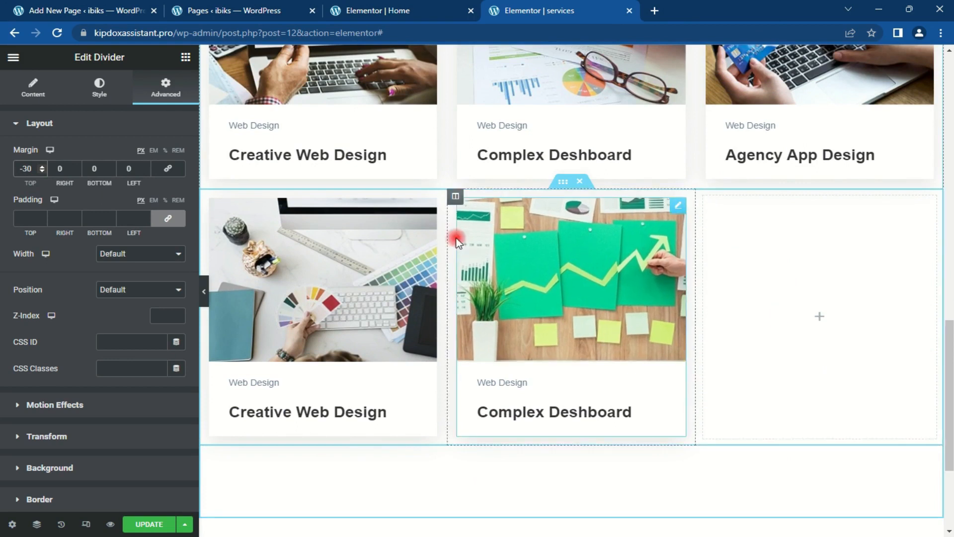
click(455, 196)
right_click(456, 199)
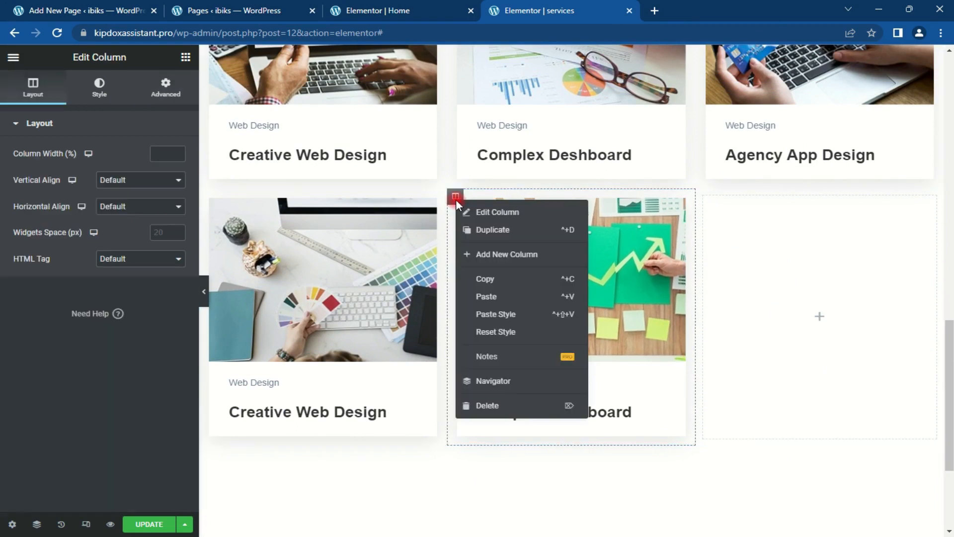
click(492, 231)
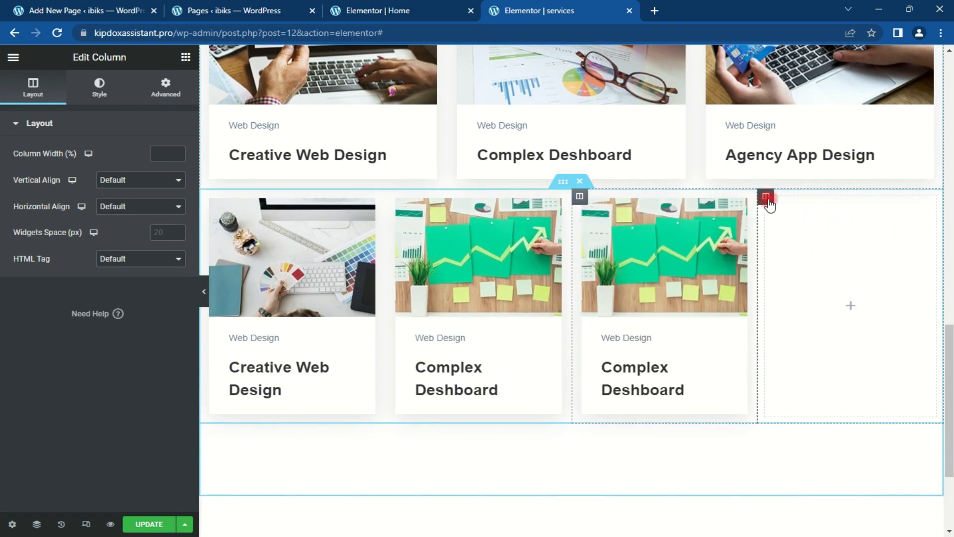
right_click(766, 196)
click(835, 406)
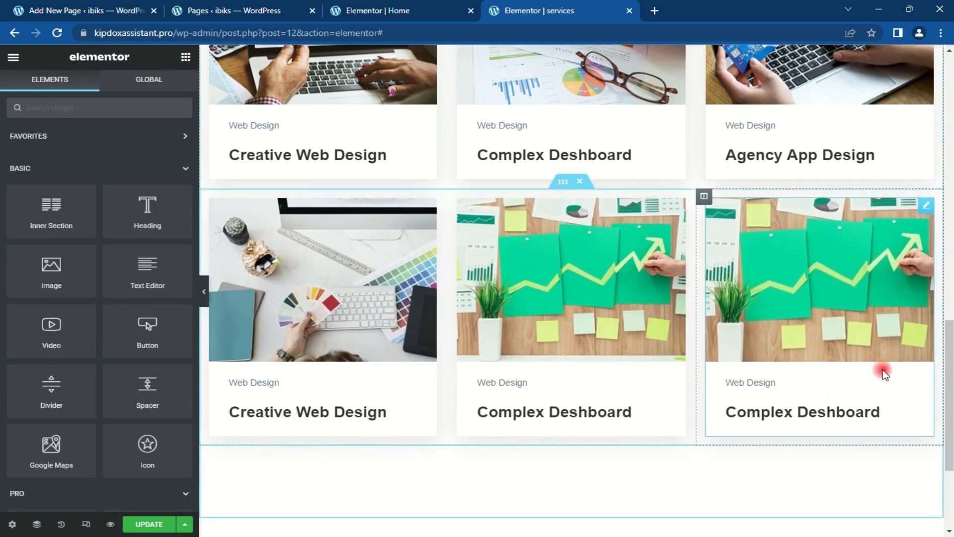
scroll(881, 366, down, 4)
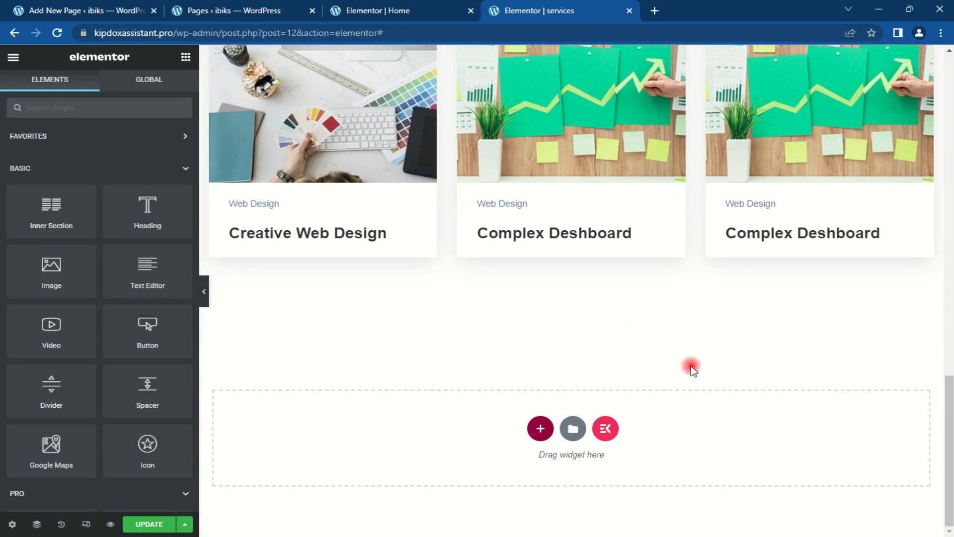
Step: Insert the ElementsKit 'Call To Action – Section 33' block into the empty section
click(605, 431)
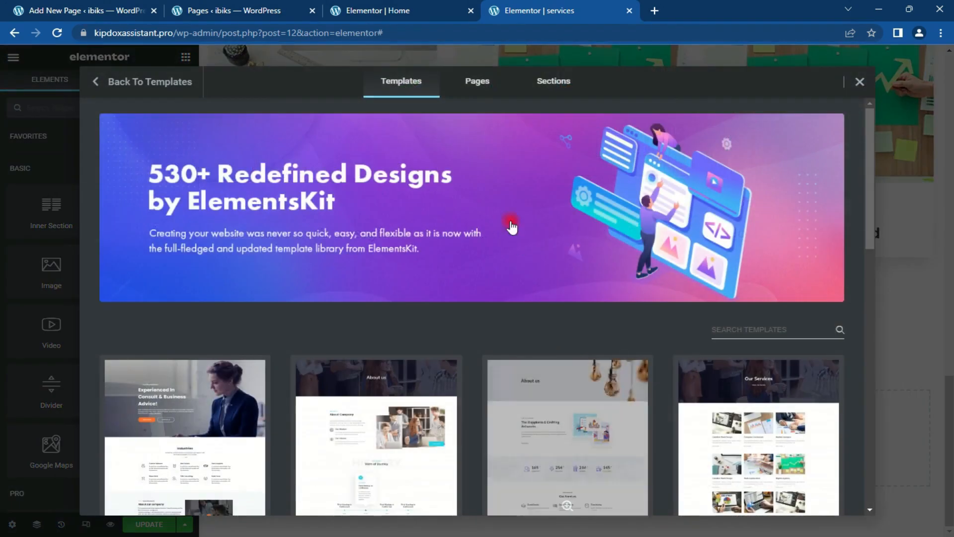
click(559, 81)
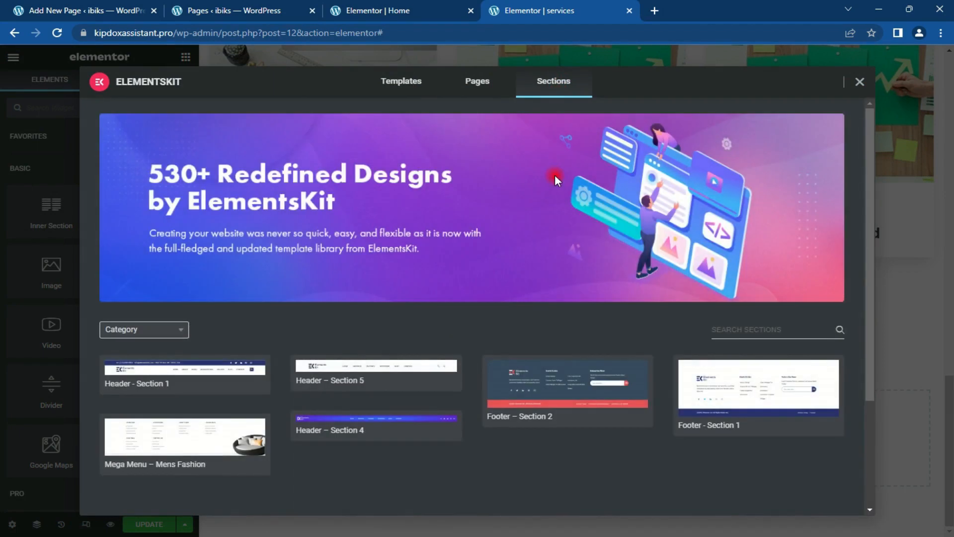
scroll(548, 215, down, 5)
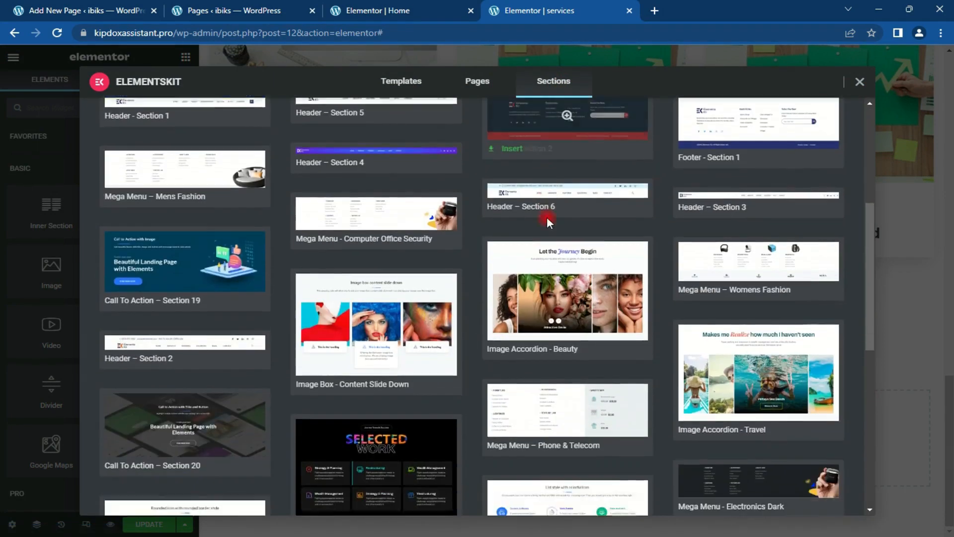
scroll(547, 217, down, 8)
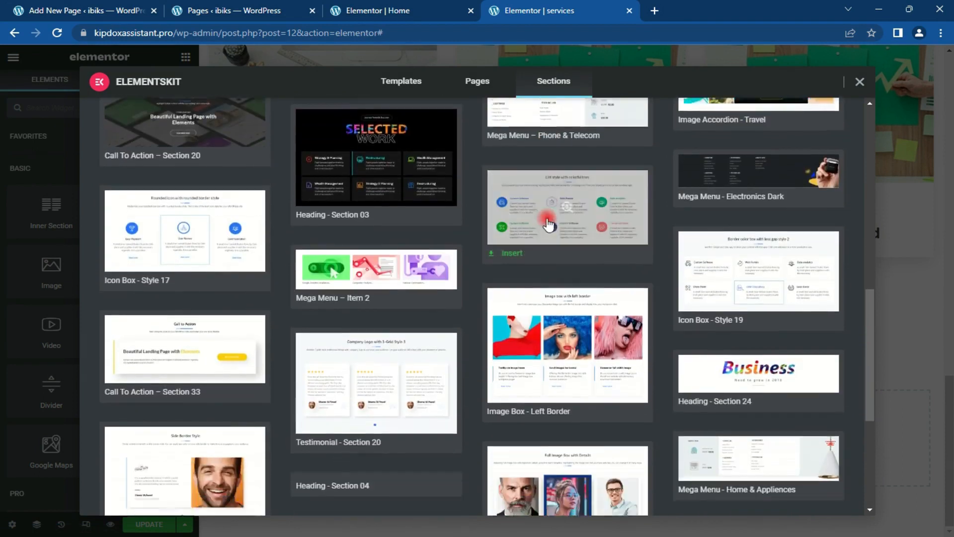
mouse_move(499, 336)
mouse_move(162, 318)
click(126, 320)
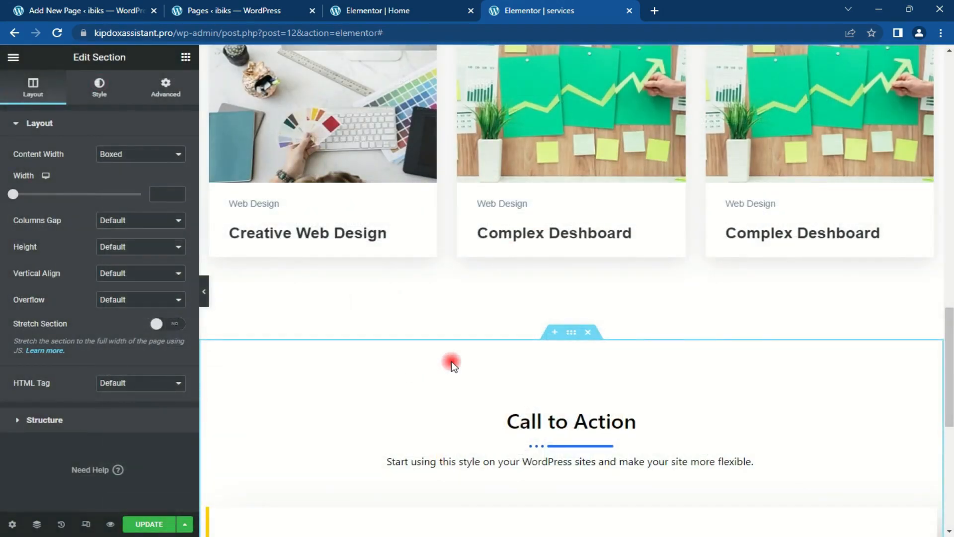
Step: Set the TRY IT FOR FREE button's background colour to orange #FF712B
scroll(451, 362, down, 5)
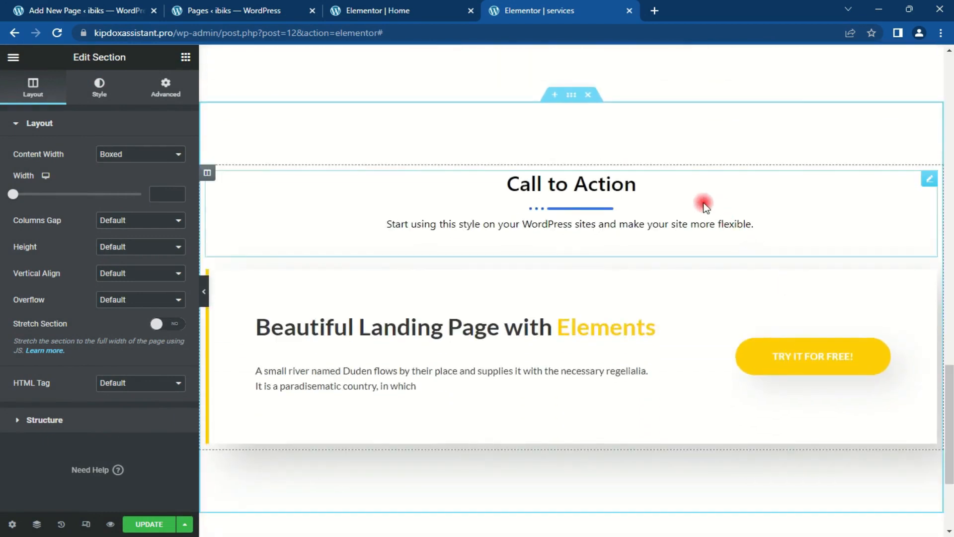
click(594, 186)
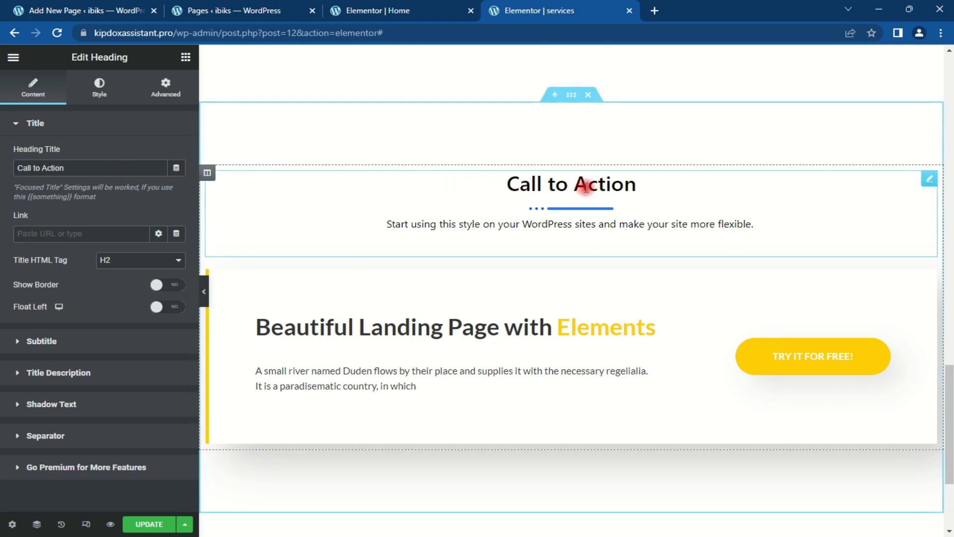
scroll(949, 423, down, 1)
drag(951, 423, 951, 423)
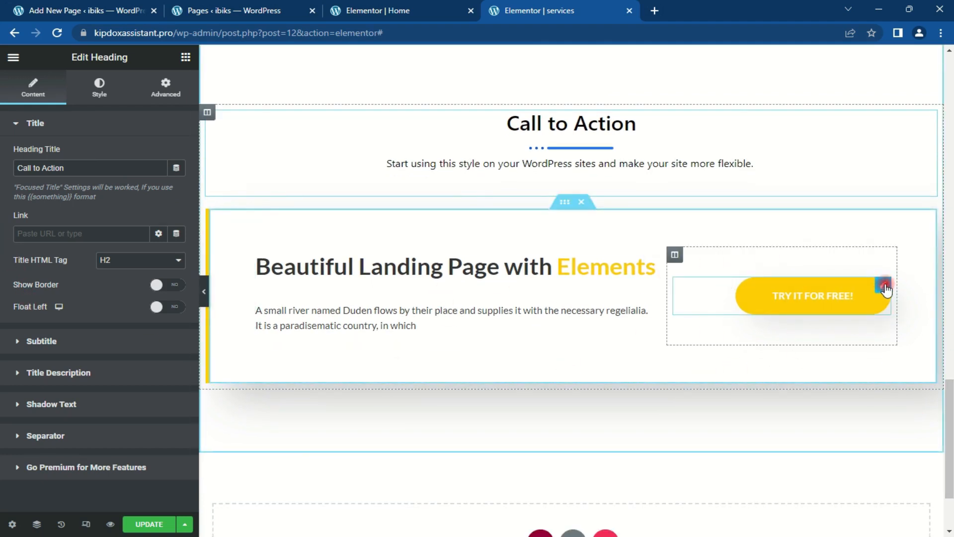
click(884, 286)
click(99, 86)
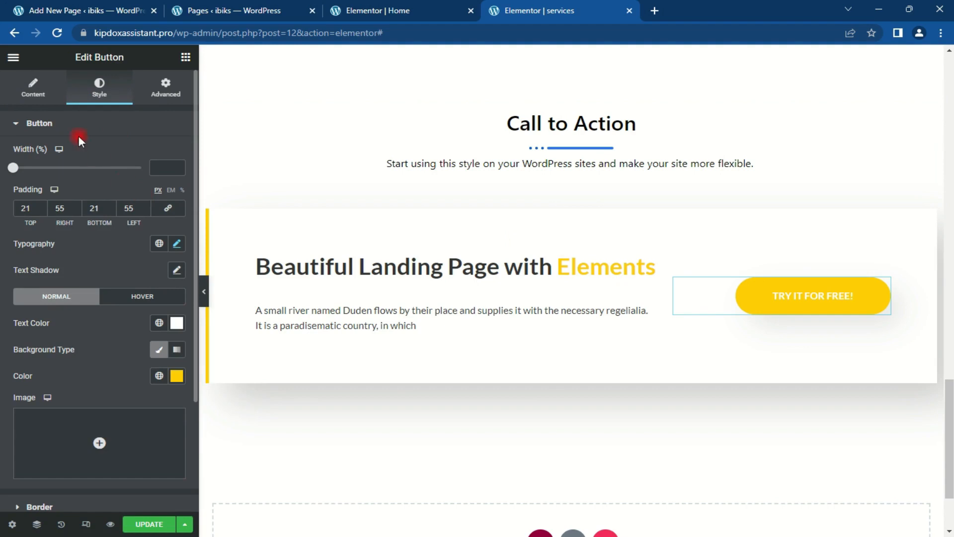
click(177, 376)
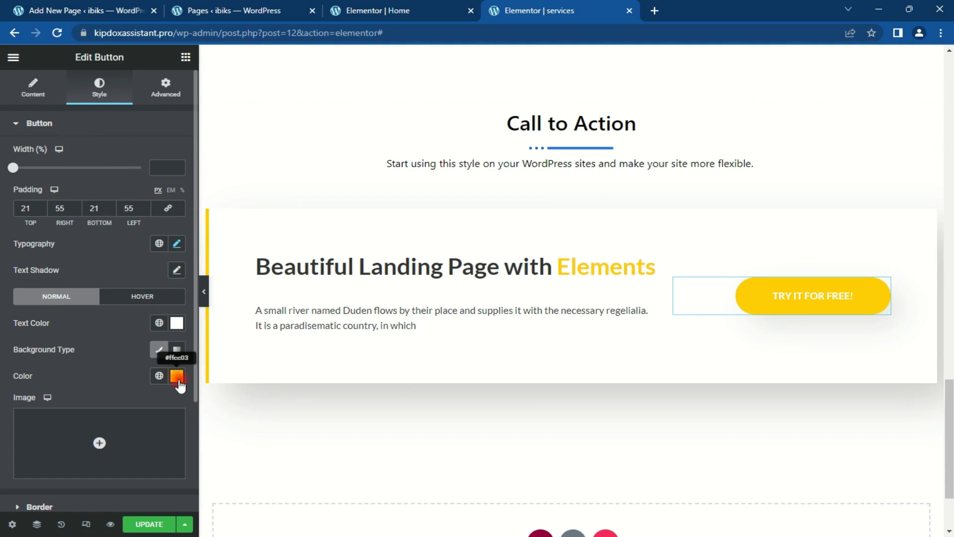
click(135, 350)
text(#)
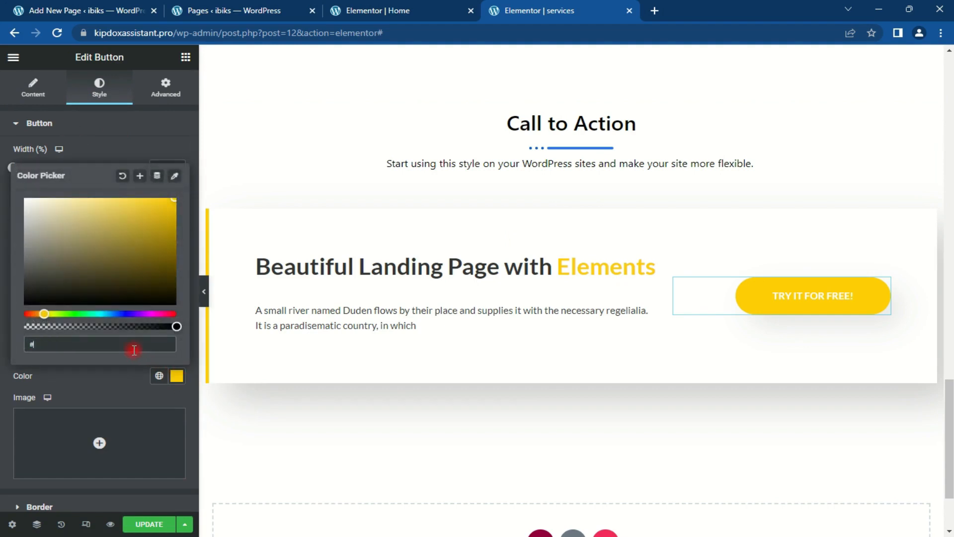
text(FF7)
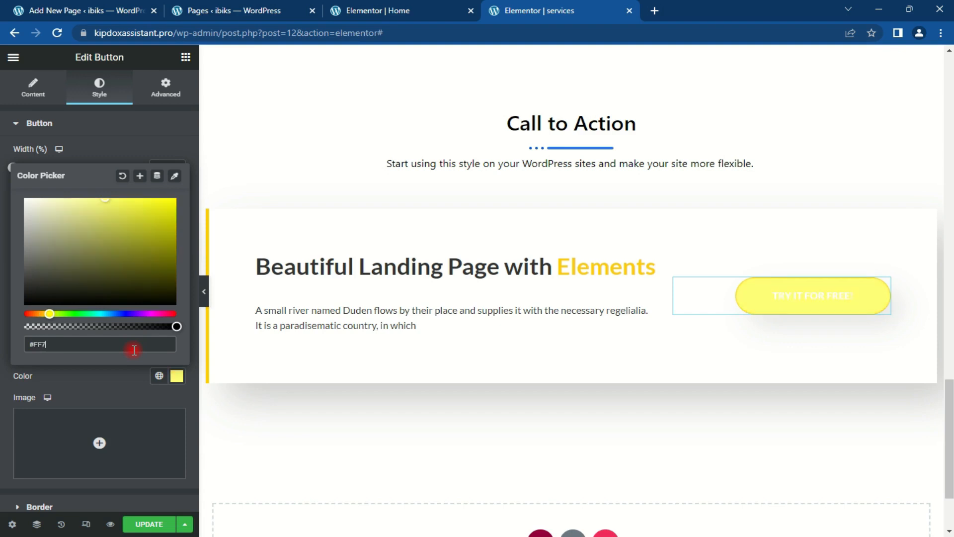
text(12B)
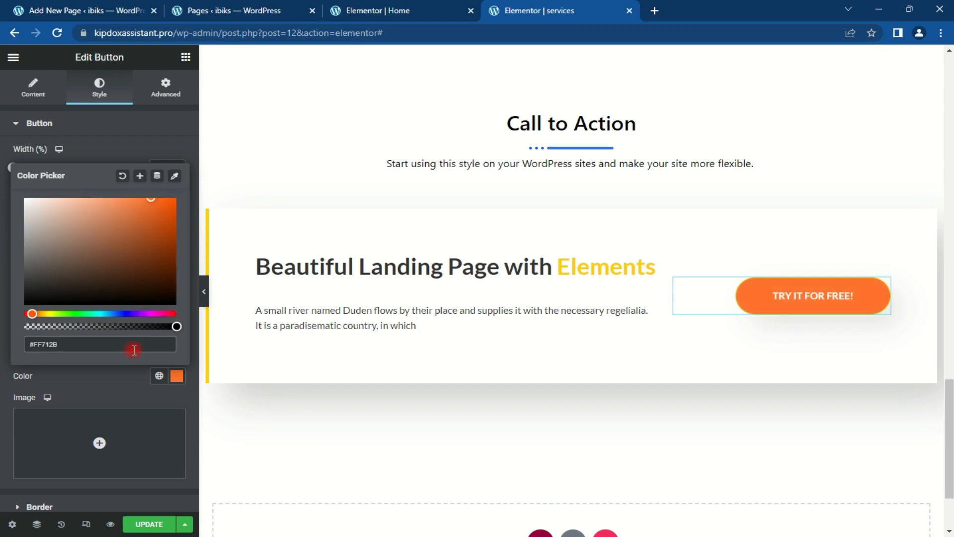
click(176, 376)
Step: Set the button's border colour to the same orange #FF712B
scroll(101, 248, down, 3)
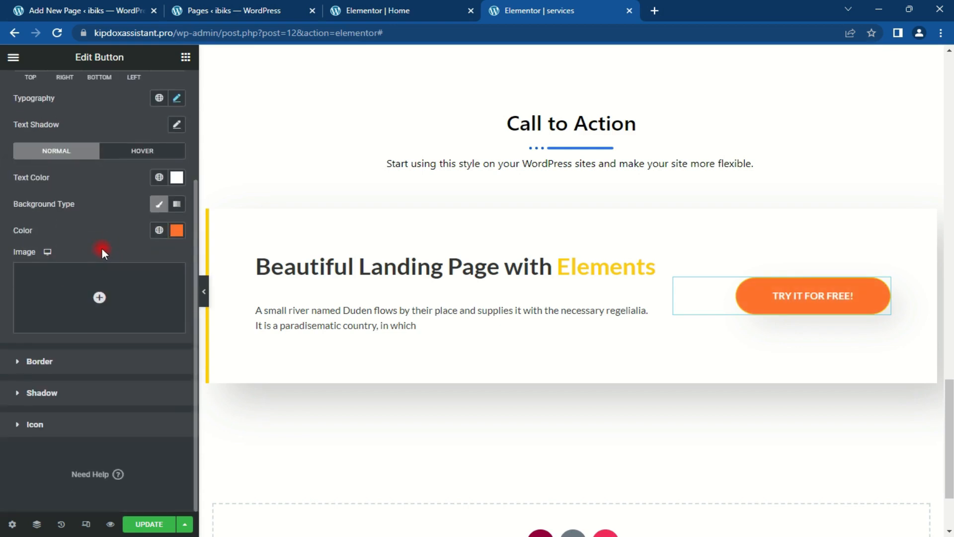
click(117, 367)
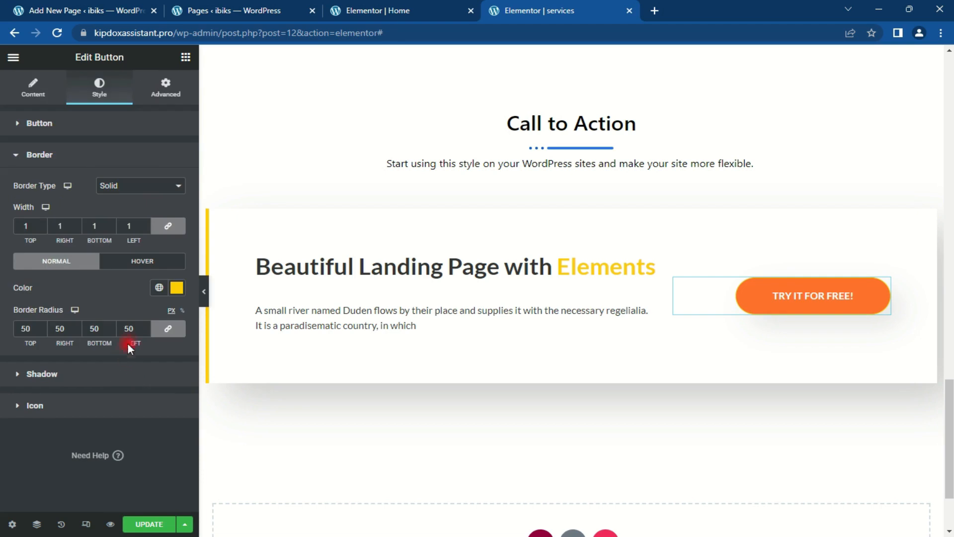
click(175, 289)
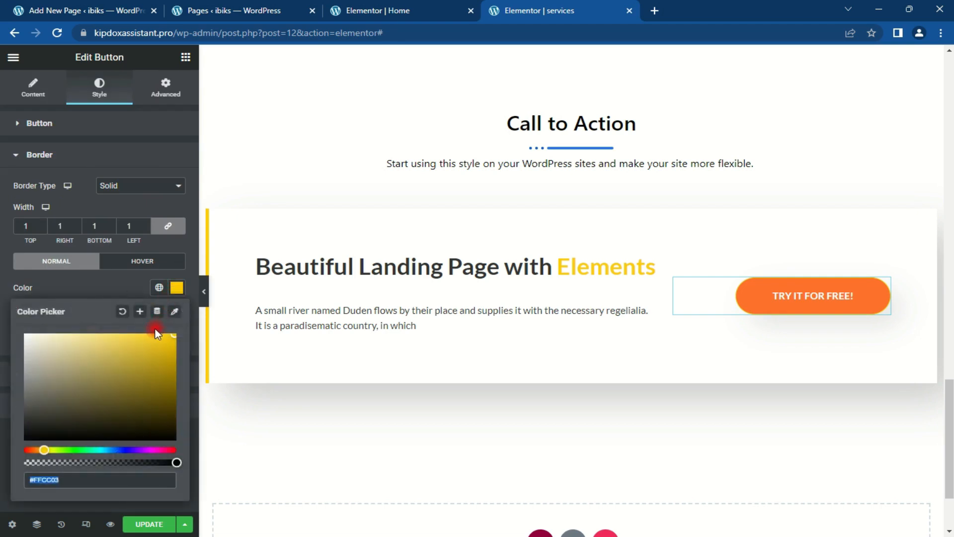
text(#FF7)
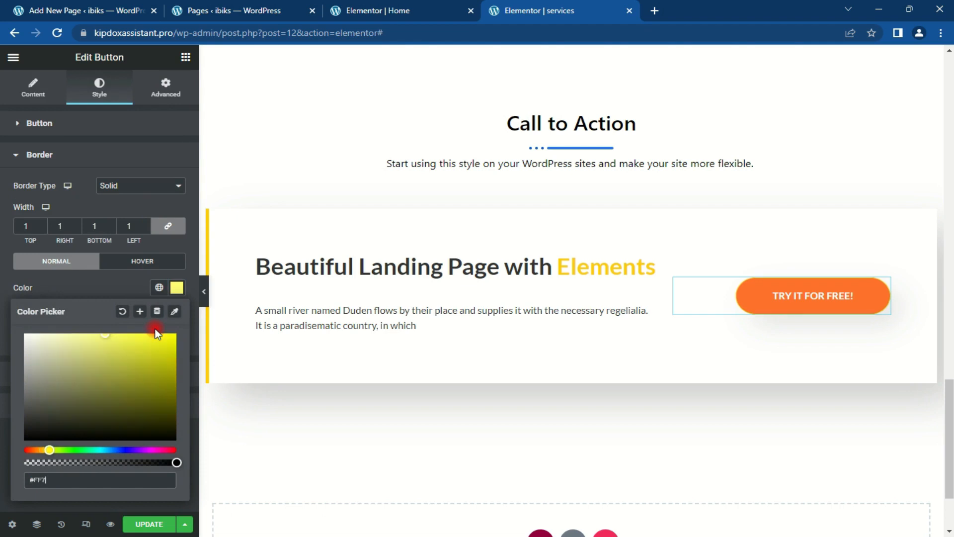
text(12B)
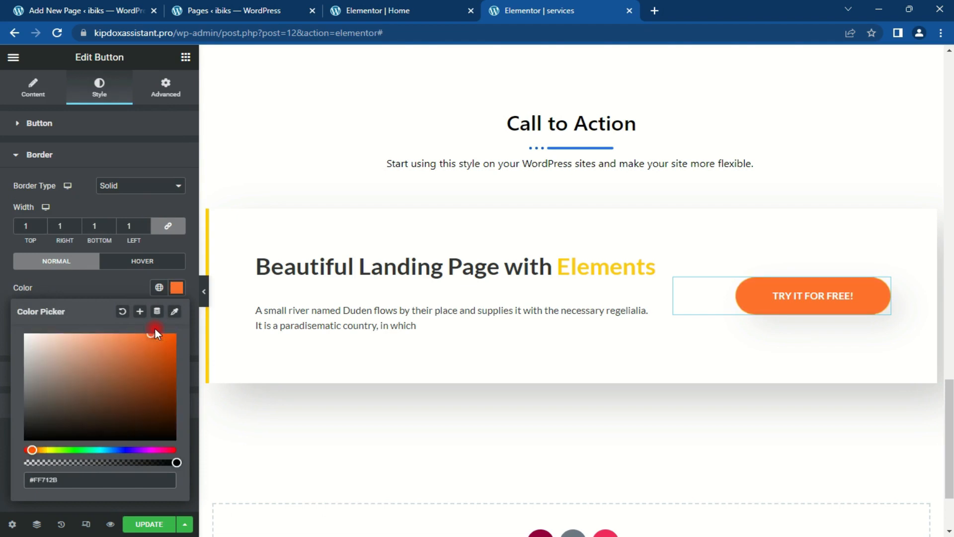
click(176, 288)
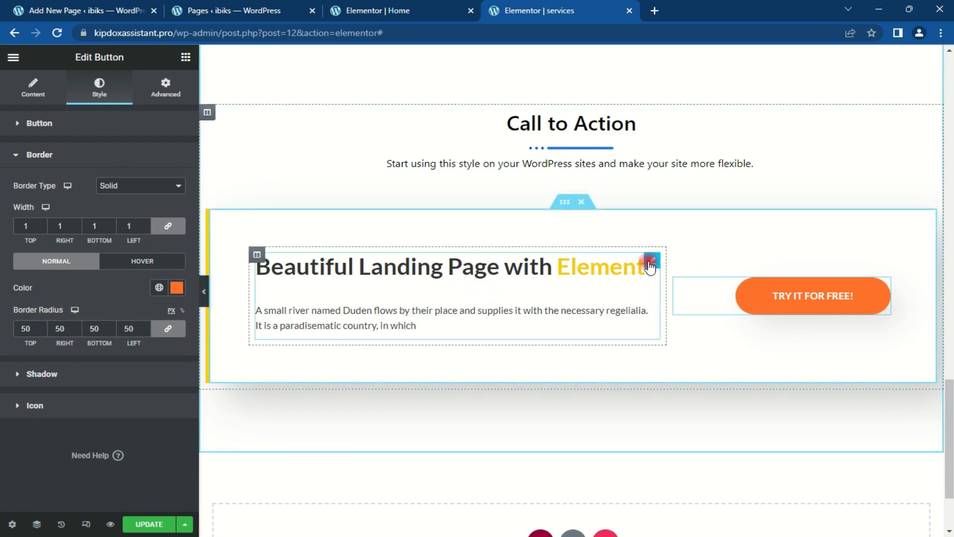
Step: Set the heading's Focused Title colour to #FF712B so the word 'Elements' turns orange
click(650, 263)
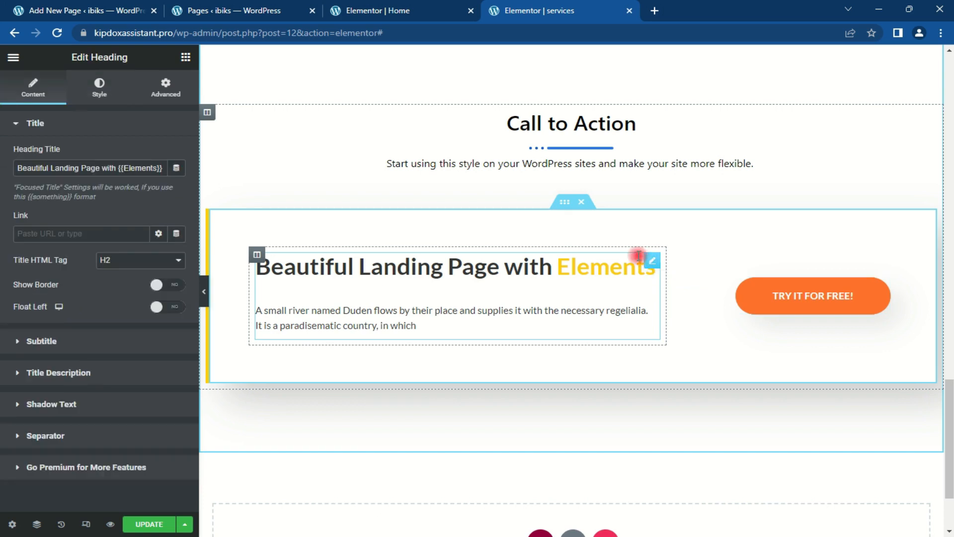
click(100, 89)
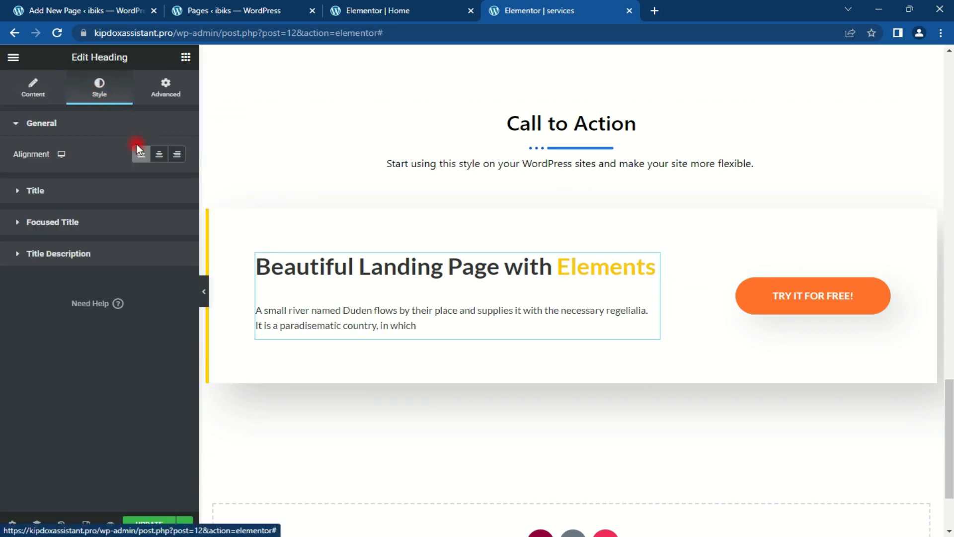
click(80, 191)
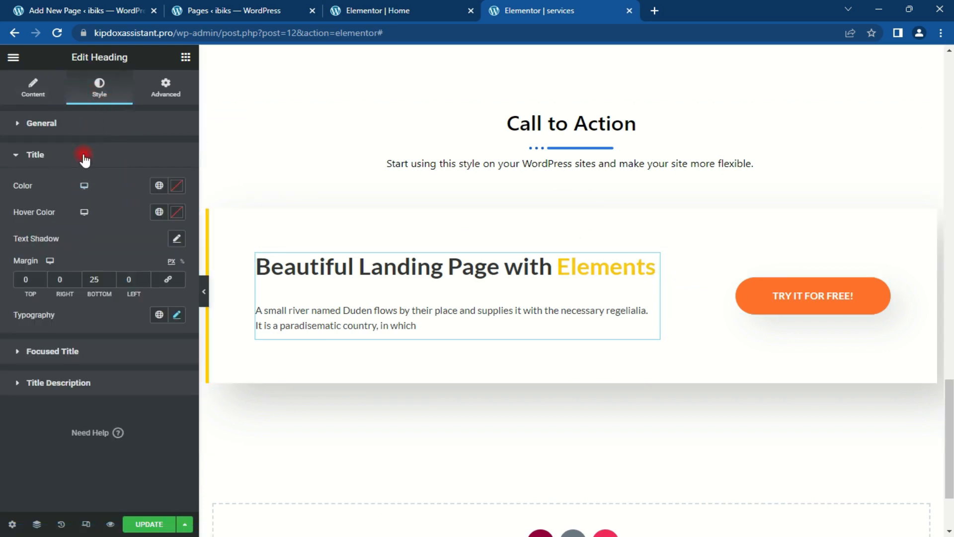
click(84, 158)
click(89, 187)
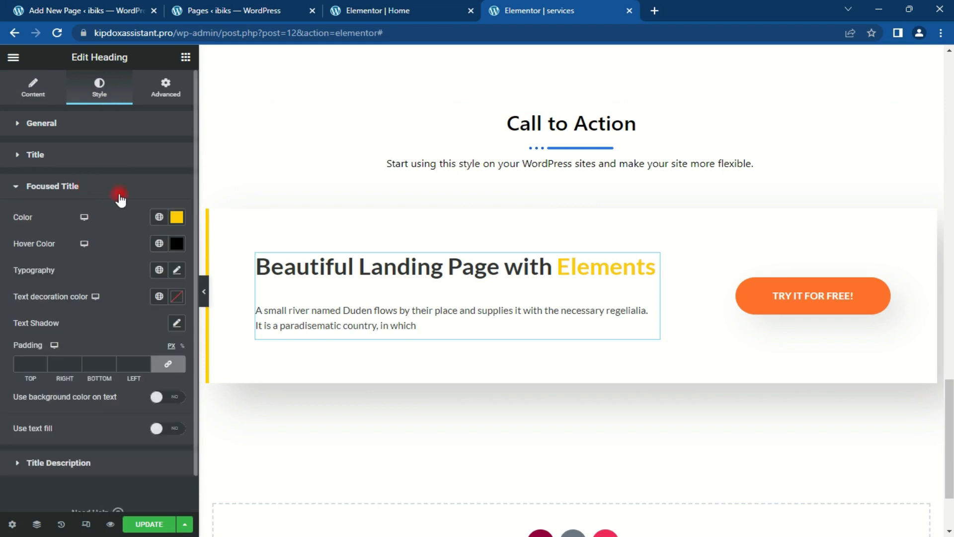
click(176, 218)
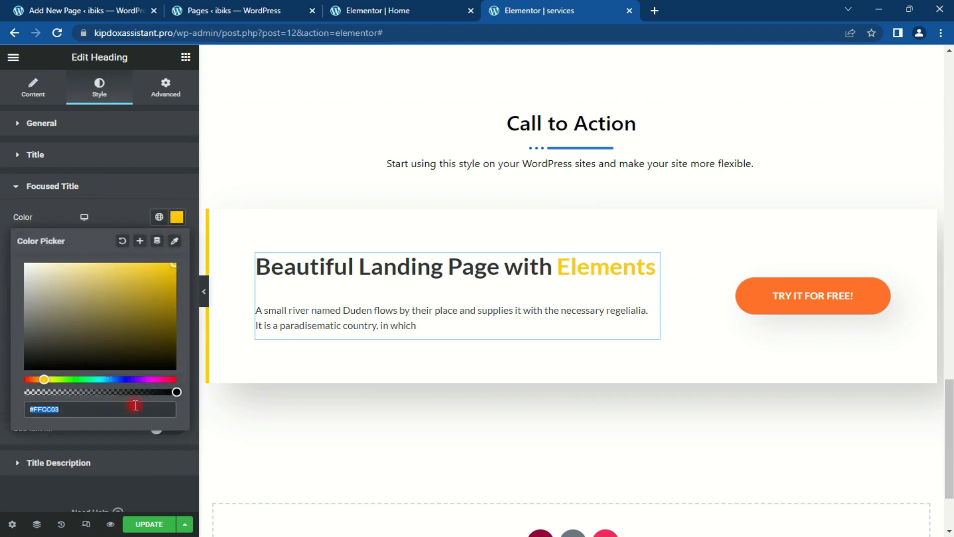
text(#02034B)
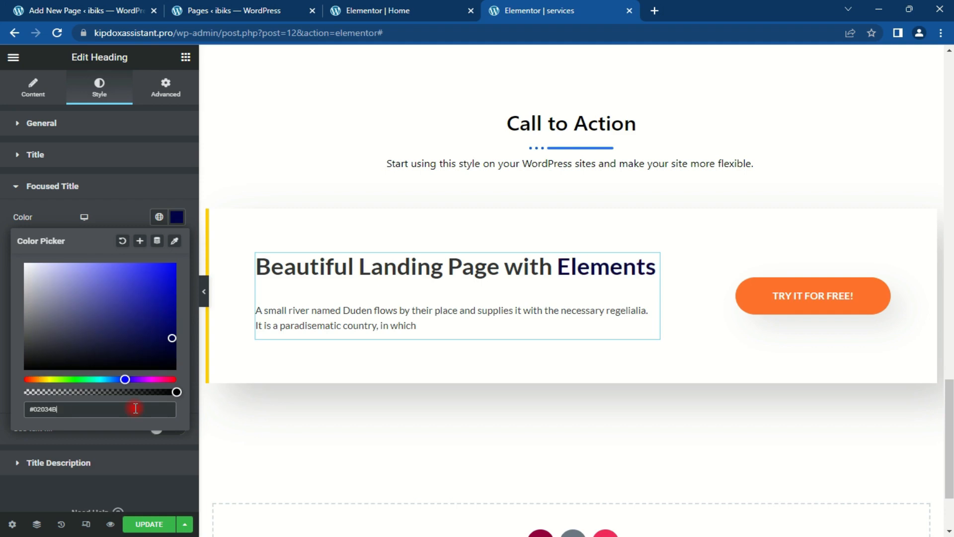
key(ctrl+a)
text(#FF712B)
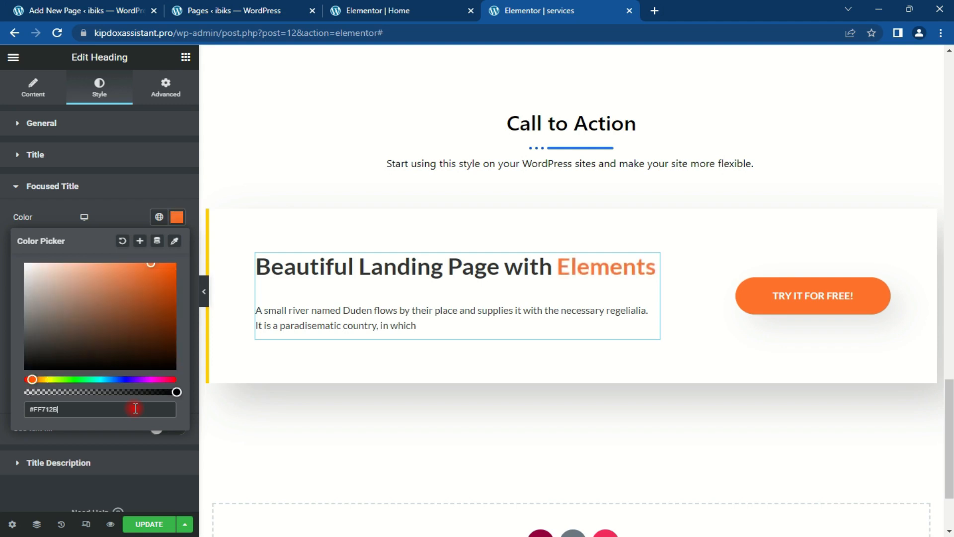
key(ctrl+a)
key(ctrl+c)
click(170, 217)
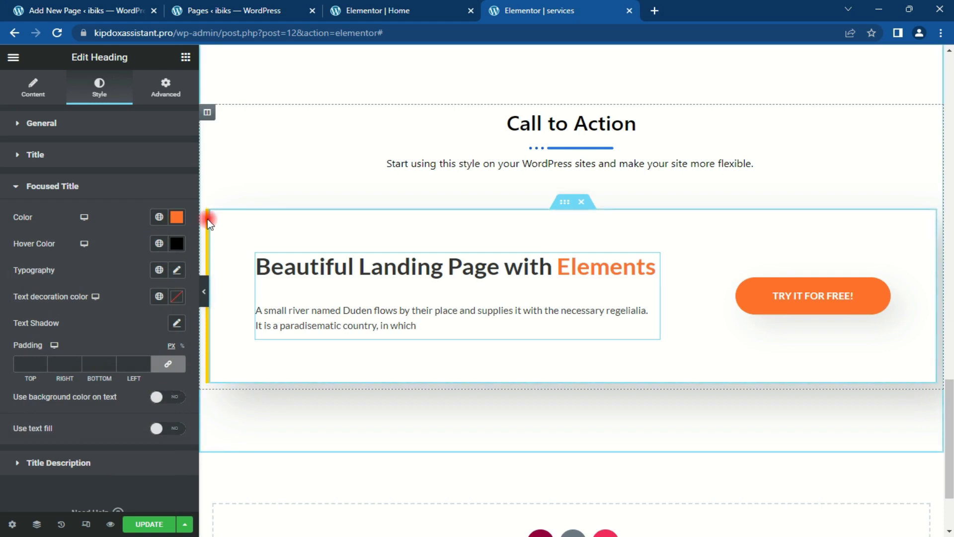
click(177, 187)
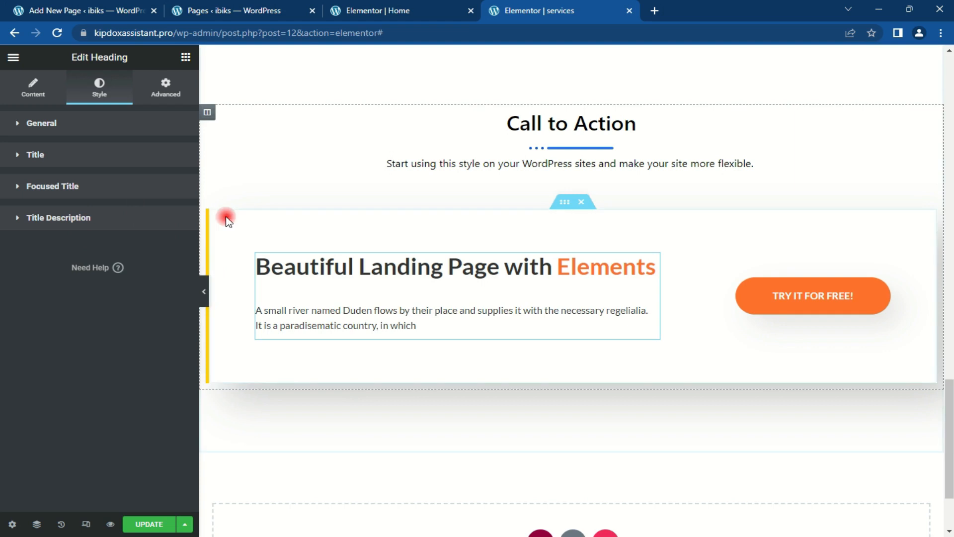
Step: Change the inner section's left border colour to orange
click(564, 202)
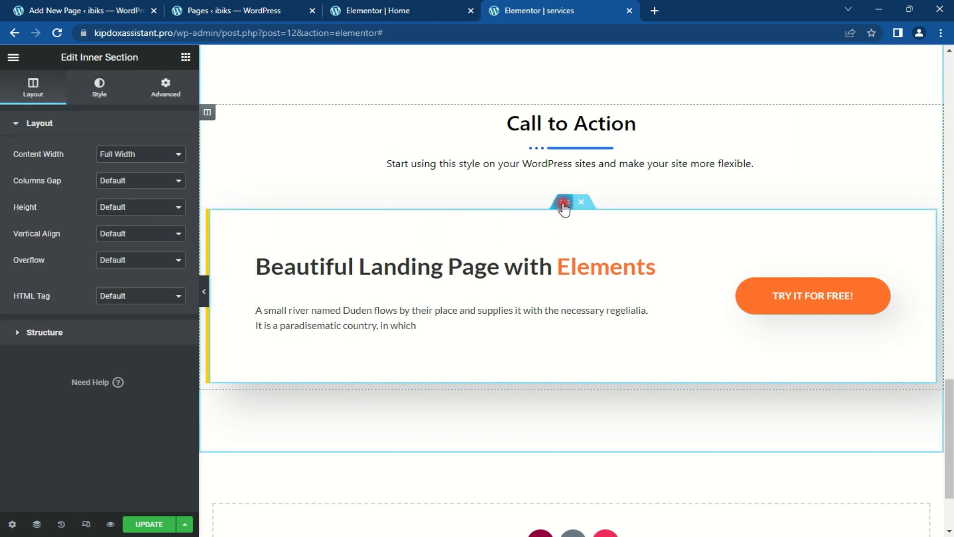
click(92, 123)
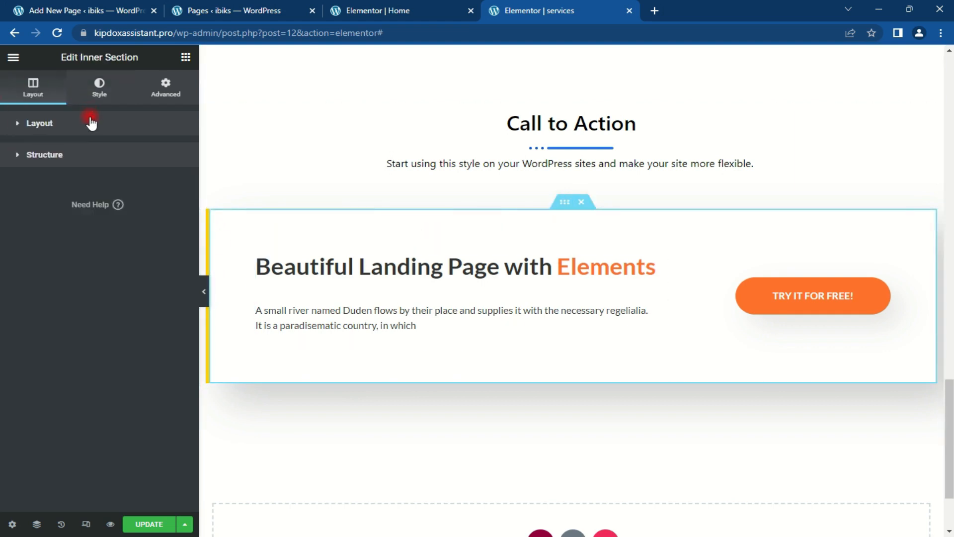
click(99, 92)
click(86, 253)
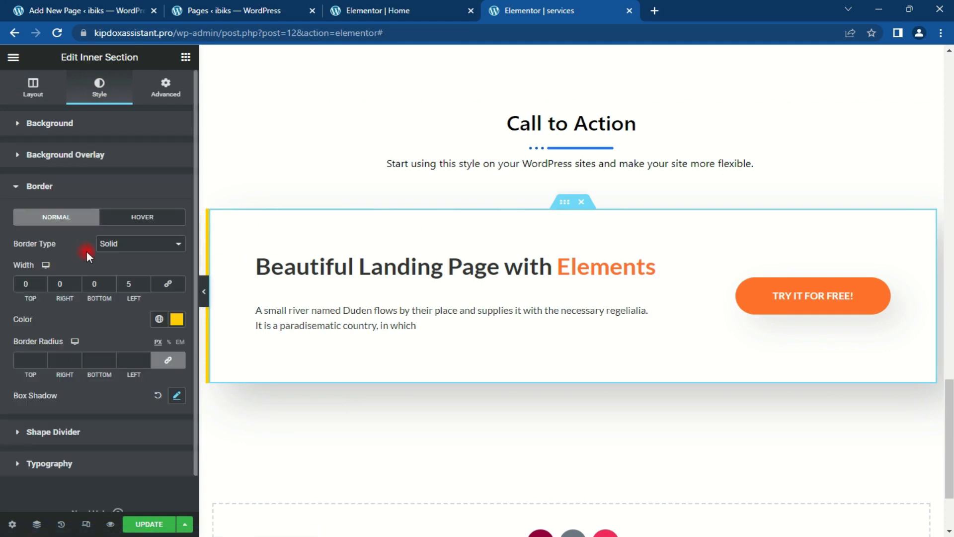
click(179, 320)
key(ctrl+v)
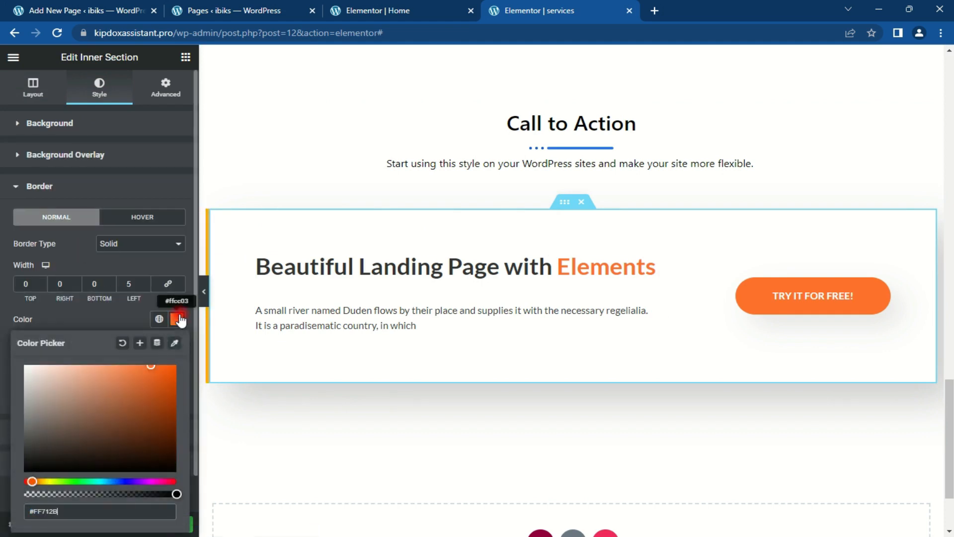
click(179, 320)
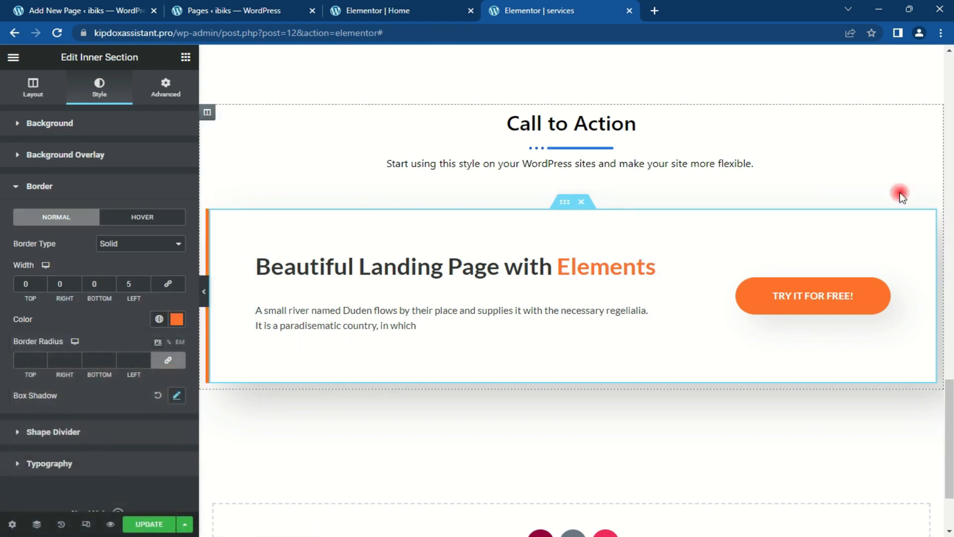
Step: Set the Call to Action heading's separator colour to orange #FF712B
click(927, 120)
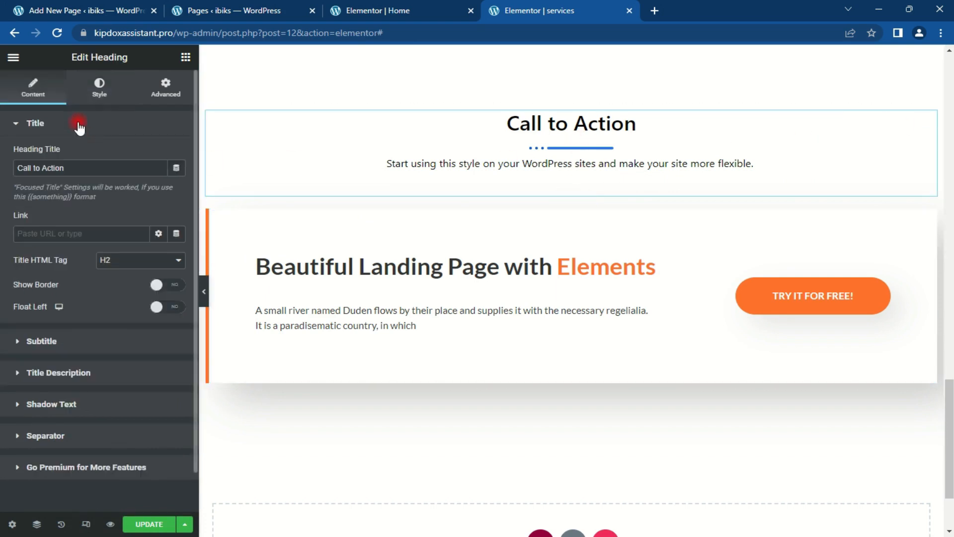
click(101, 92)
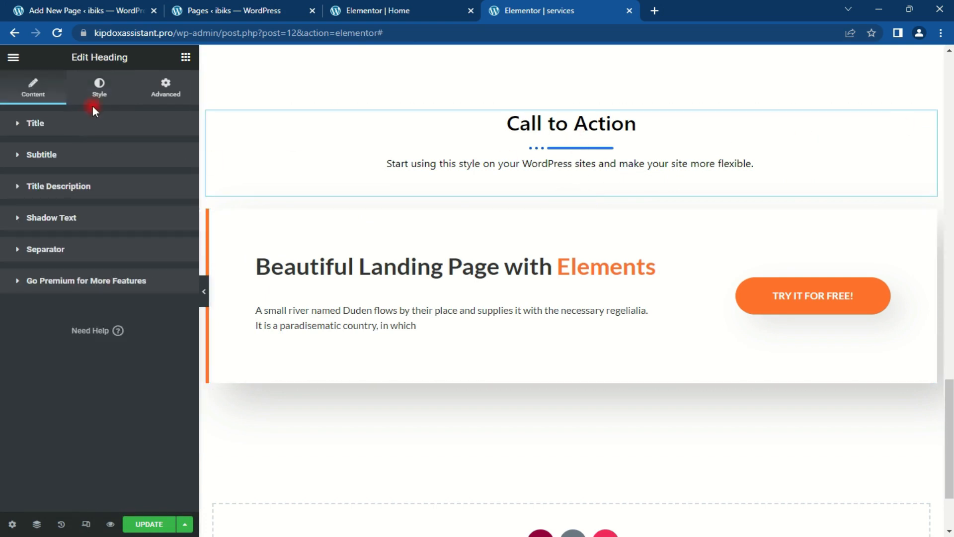
click(77, 253)
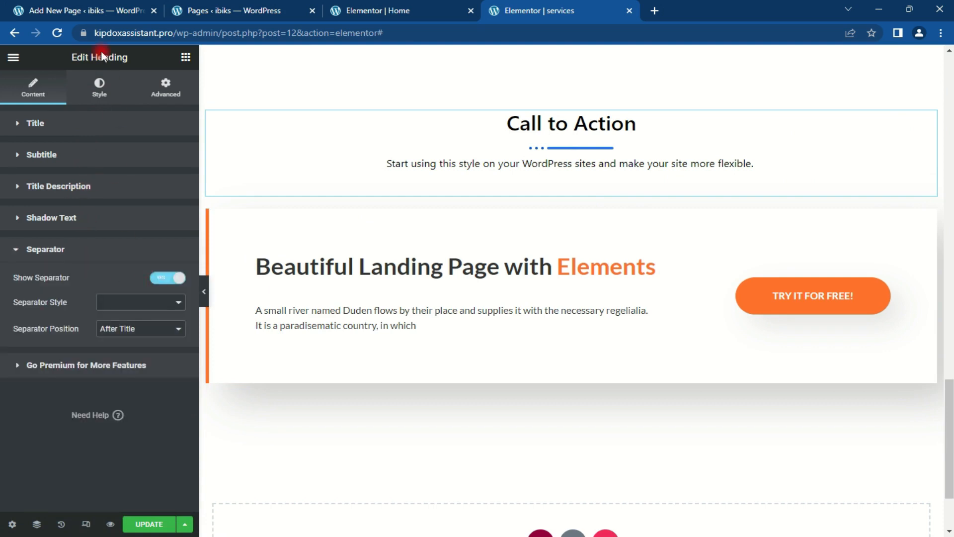
click(100, 89)
click(85, 286)
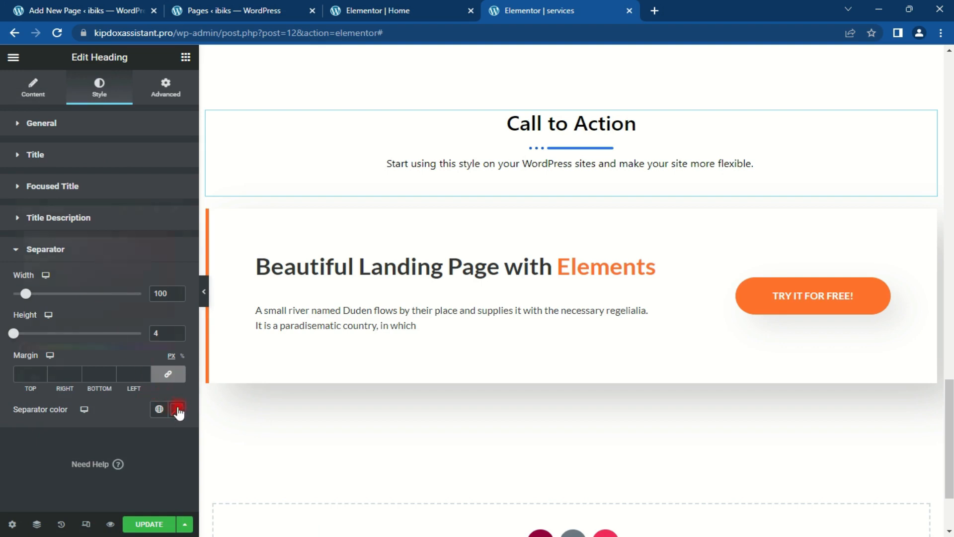
click(180, 407)
key(ctrl+v)
click(174, 410)
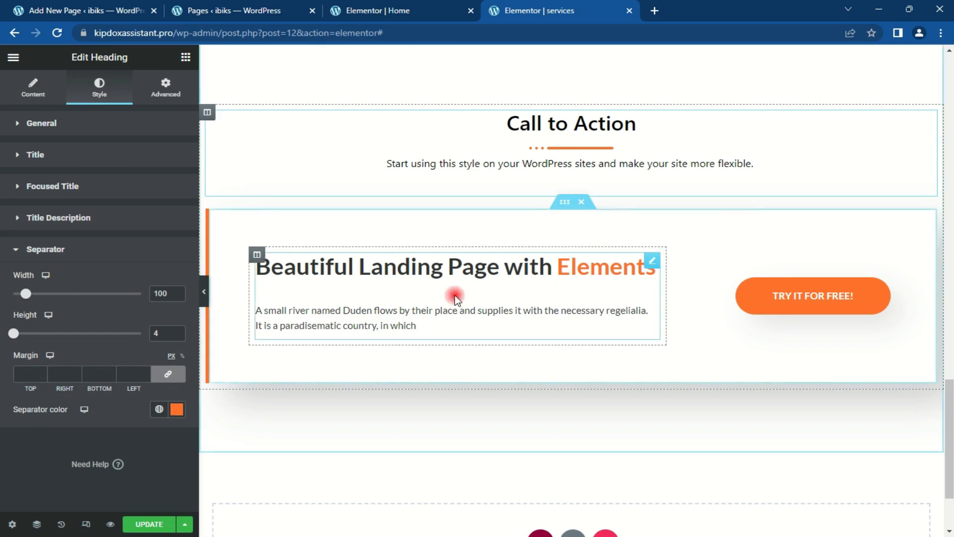
drag(952, 412, 950, 465)
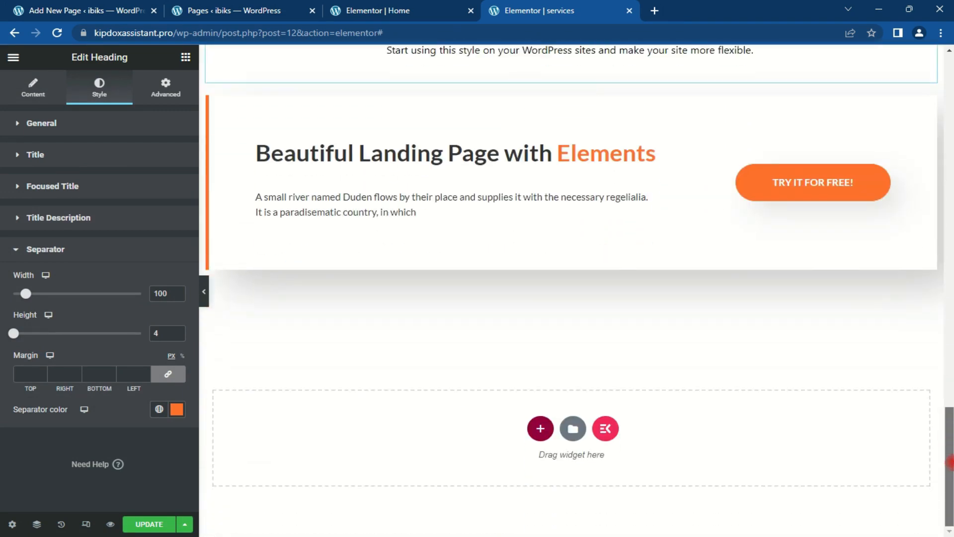
drag(752, 204, 852, 204)
Step: Undo the accidental button move and give the button a dark orange #B24008 hover colour
key(ctrl+z)
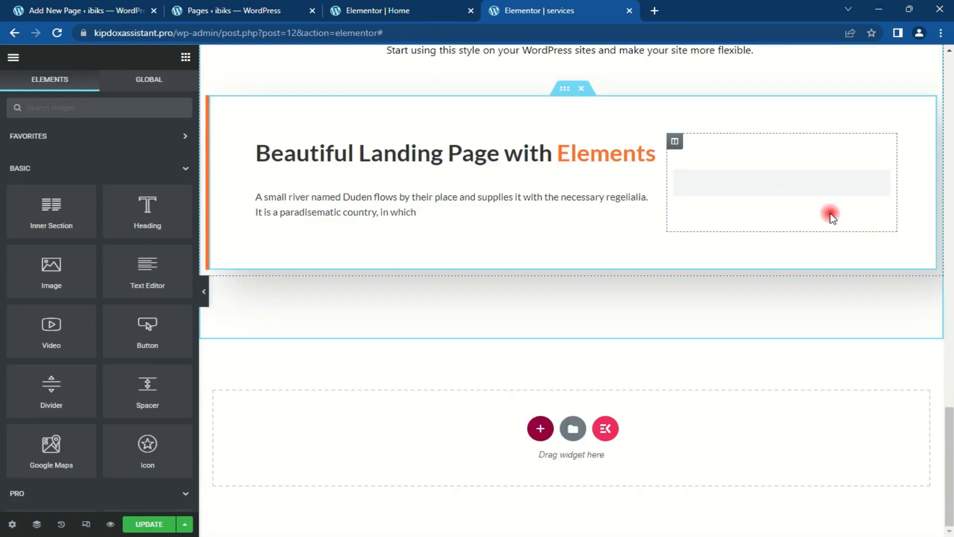
scroll(824, 209, up, 5)
drag(950, 389, 950, 450)
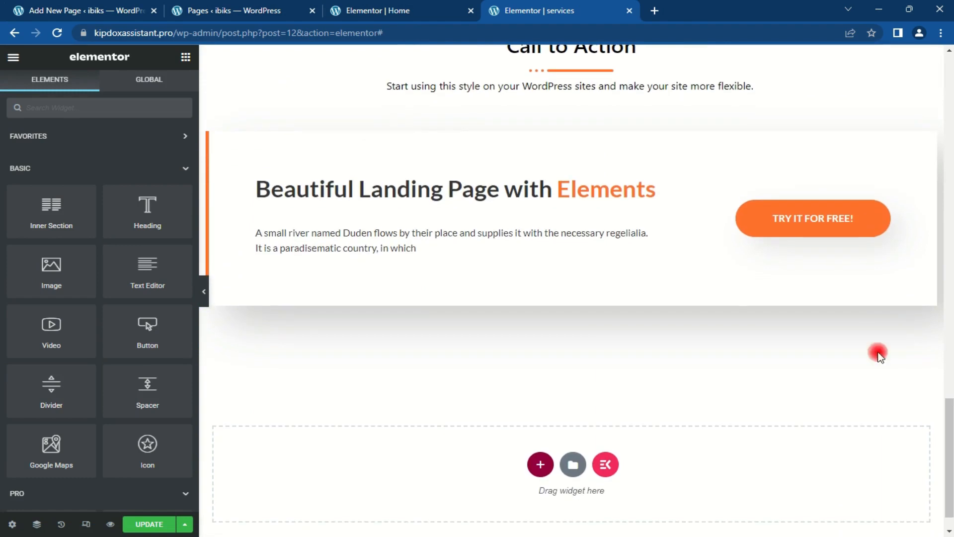
click(881, 208)
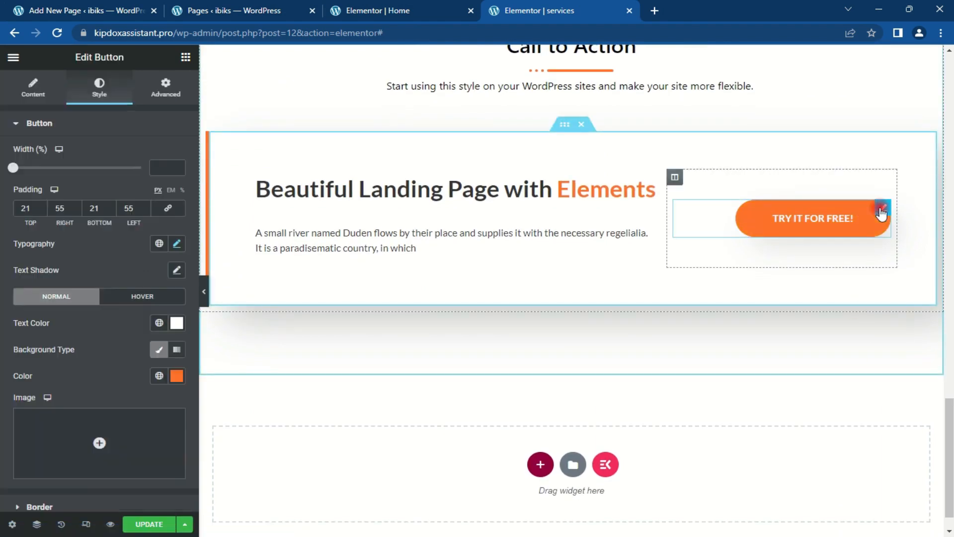
click(126, 298)
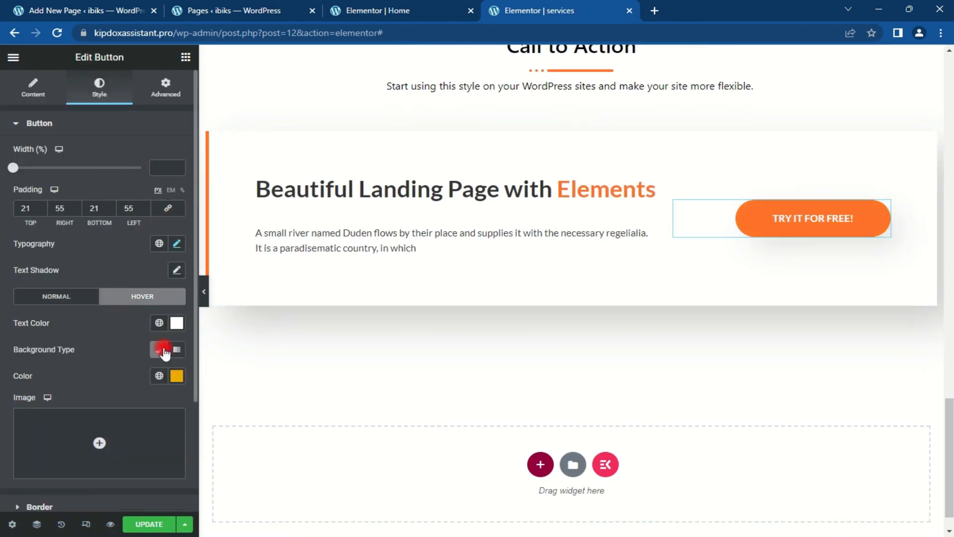
click(177, 376)
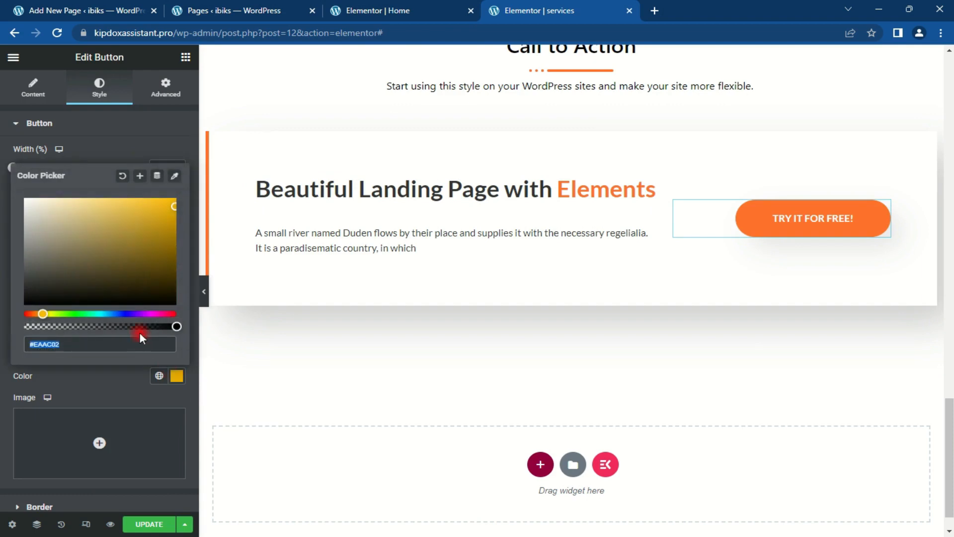
key(ctrl+v)
drag(162, 213, 170, 231)
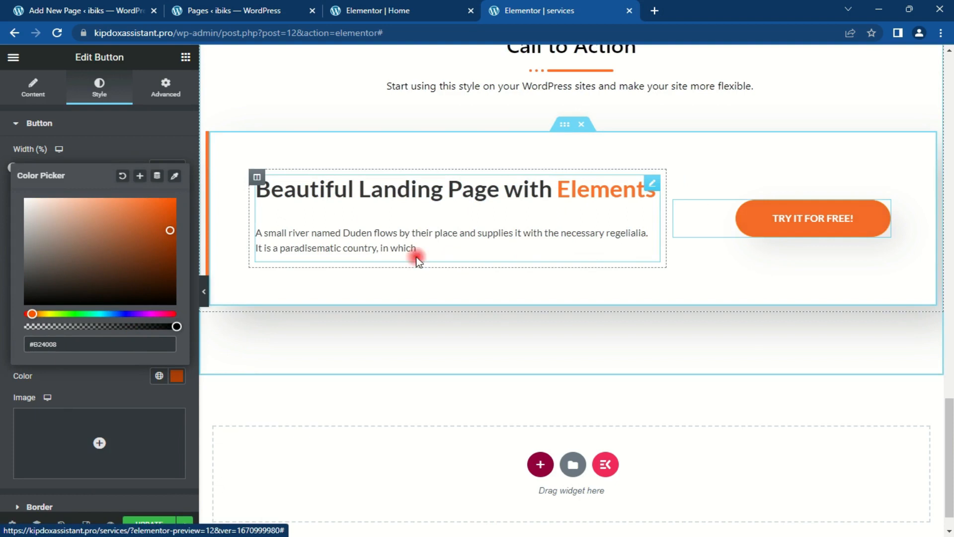
Step: Change the button label to 'book us today !'
click(33, 88)
drag(99, 154, 153, 149)
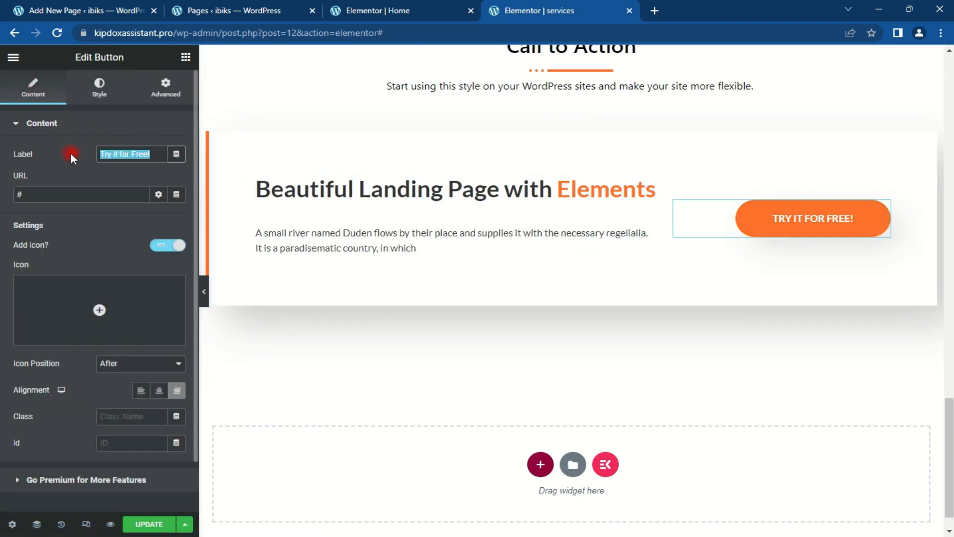
text(b)
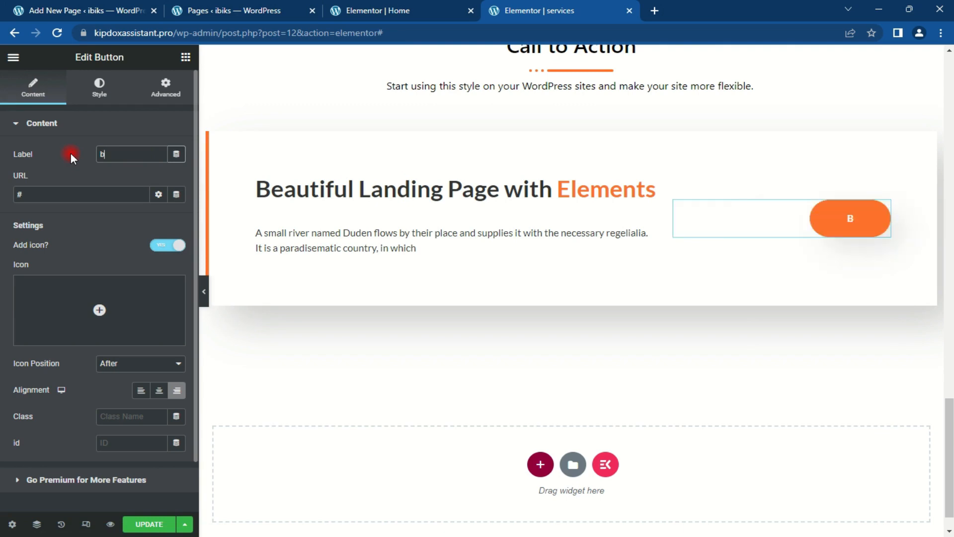
text(ook us today )
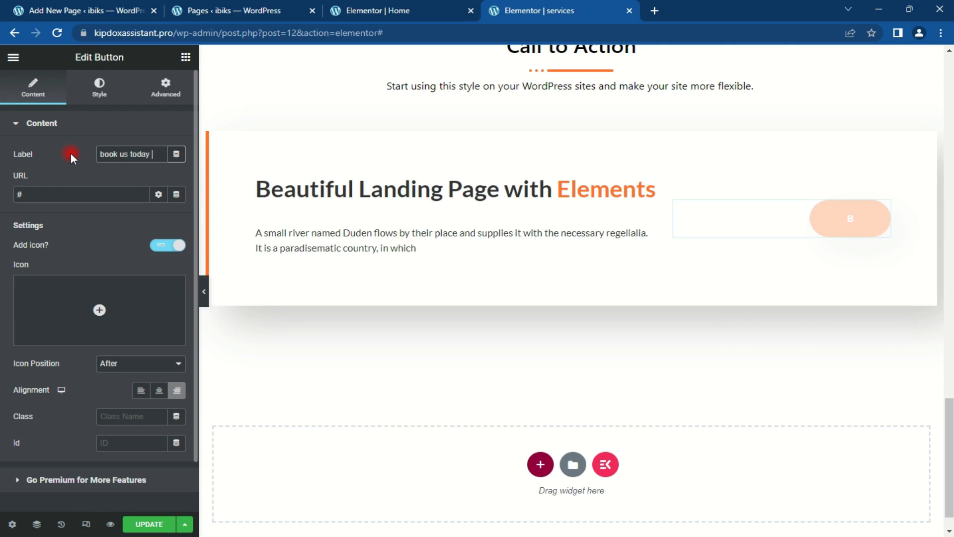
text(1)
key(BackSpace)
text(!)
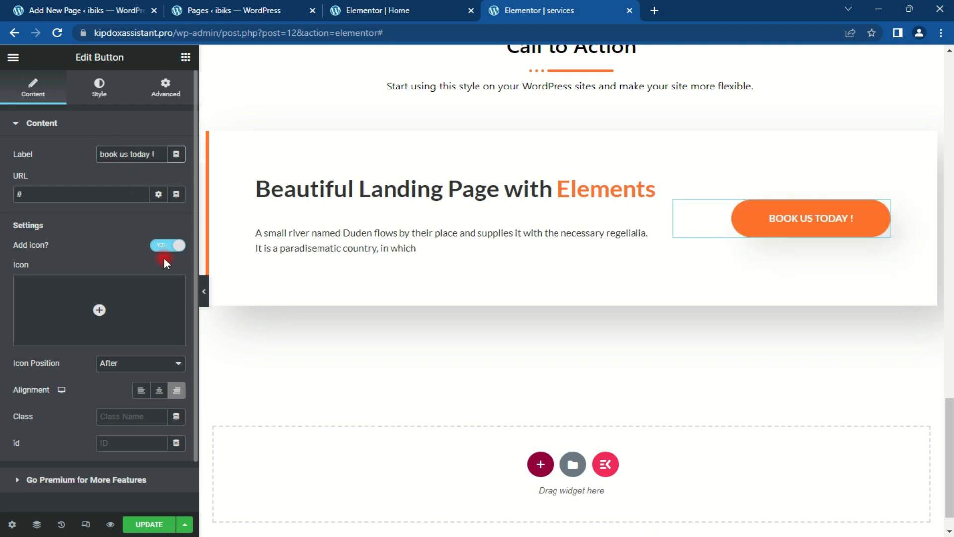
Step: Save the services page with the UPDATE button
drag(950, 472, 950, 125)
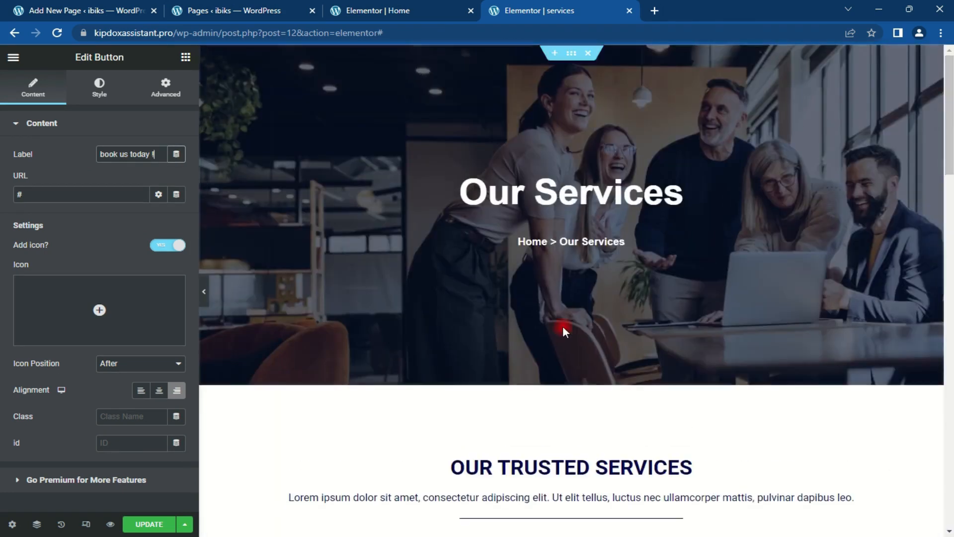
click(138, 525)
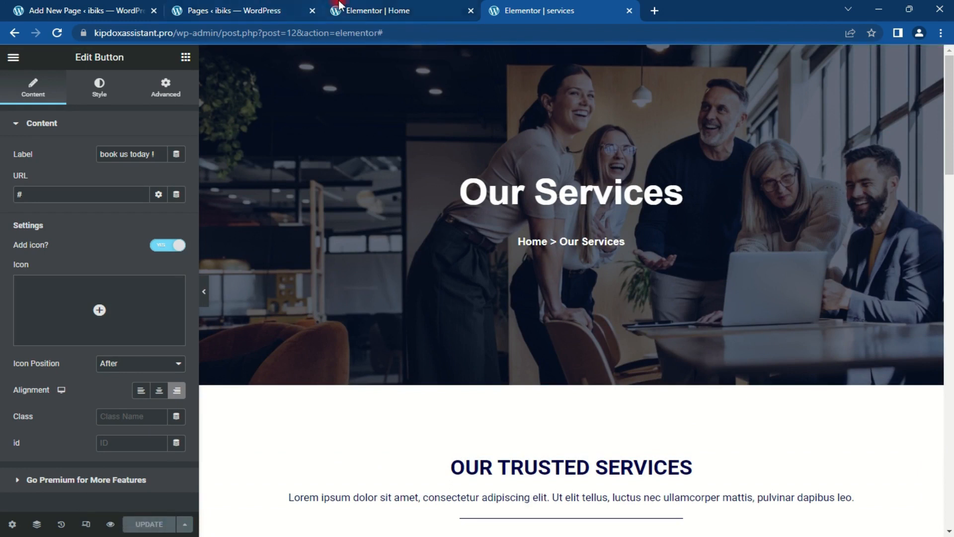
click(271, 7)
Step: Open the 'about us' Edit link from the Pages list in a new tab and go to it
mouse_move(170, 234)
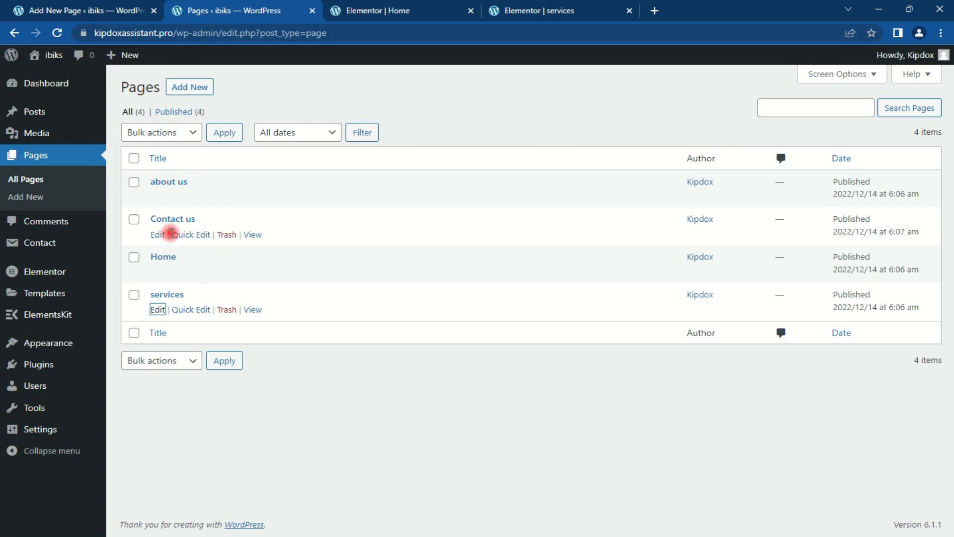
mouse_move(155, 188)
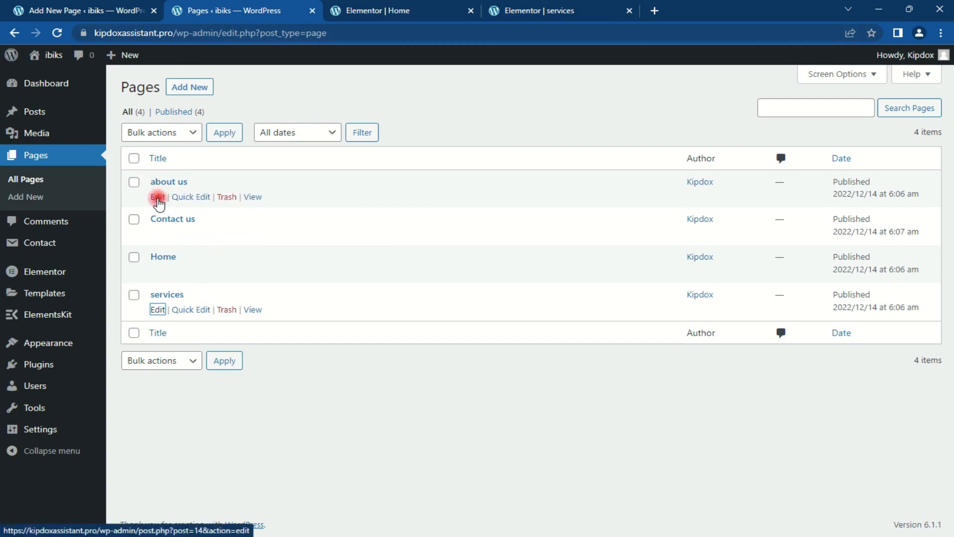
right_click(157, 202)
click(186, 210)
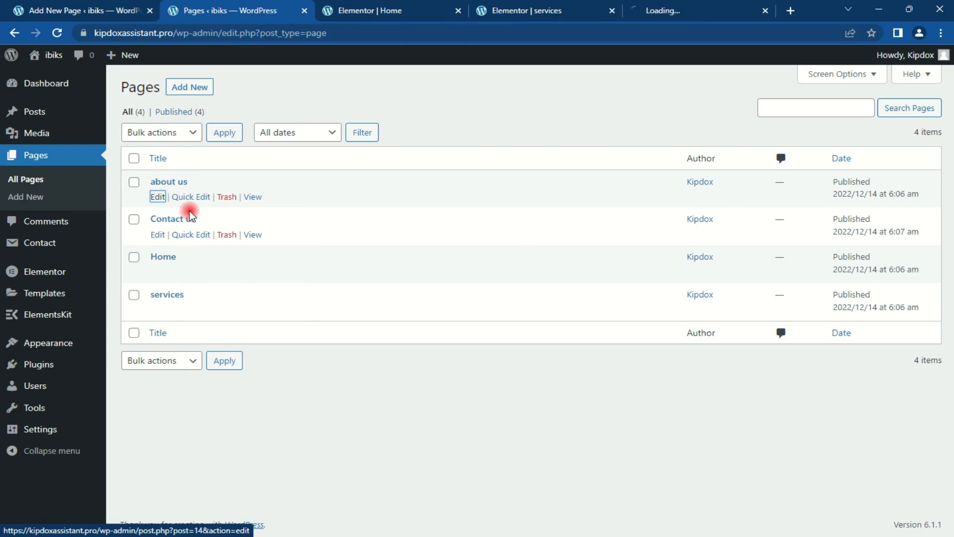
click(694, 7)
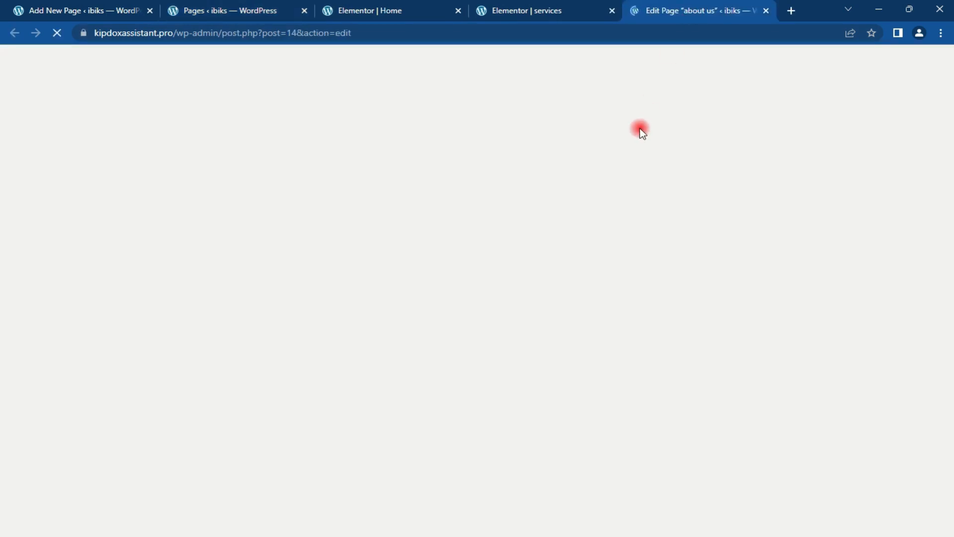
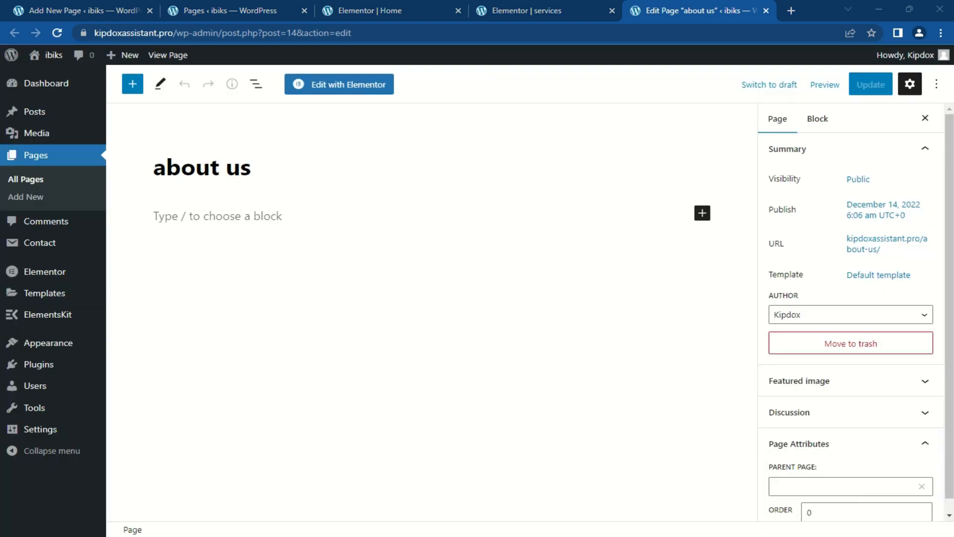
Step: Launch Elementor for the 'about us' page from the block editor
click(335, 89)
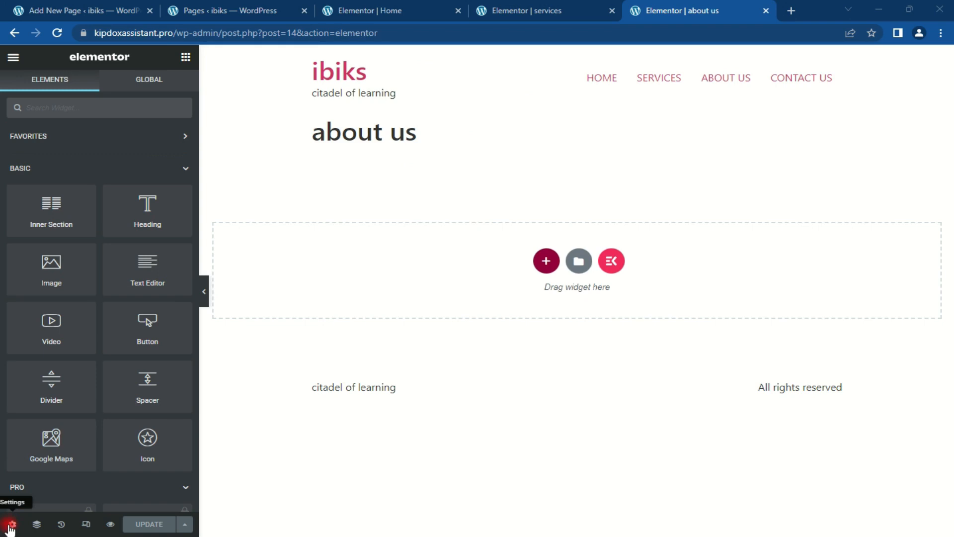
Step: Set the about us page layout to Elementor Canvas with the page title hidden
click(10, 525)
click(159, 362)
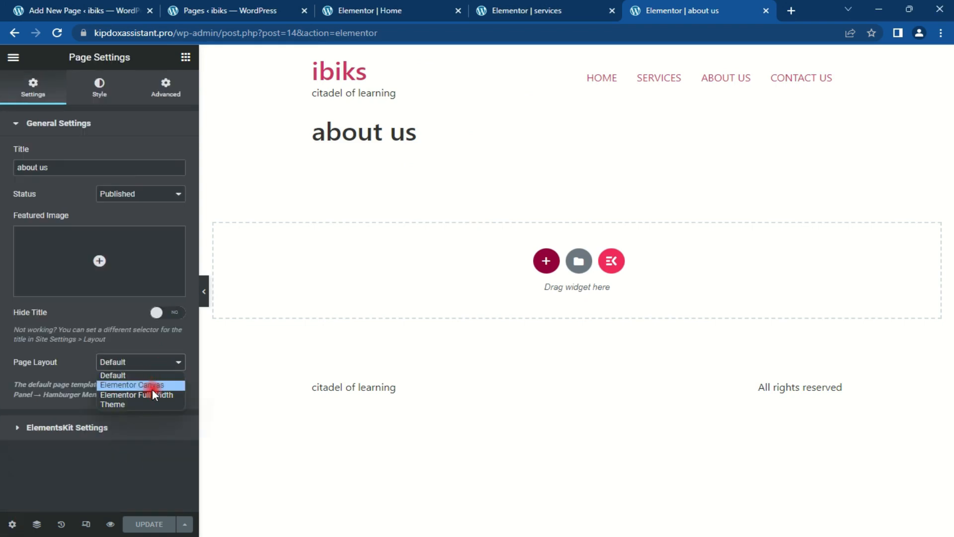
click(152, 387)
click(177, 313)
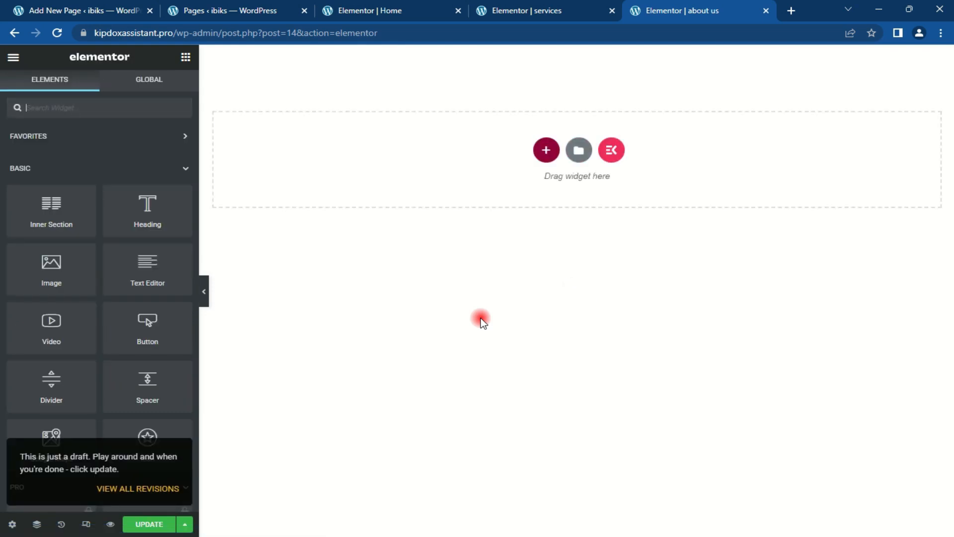
click(612, 150)
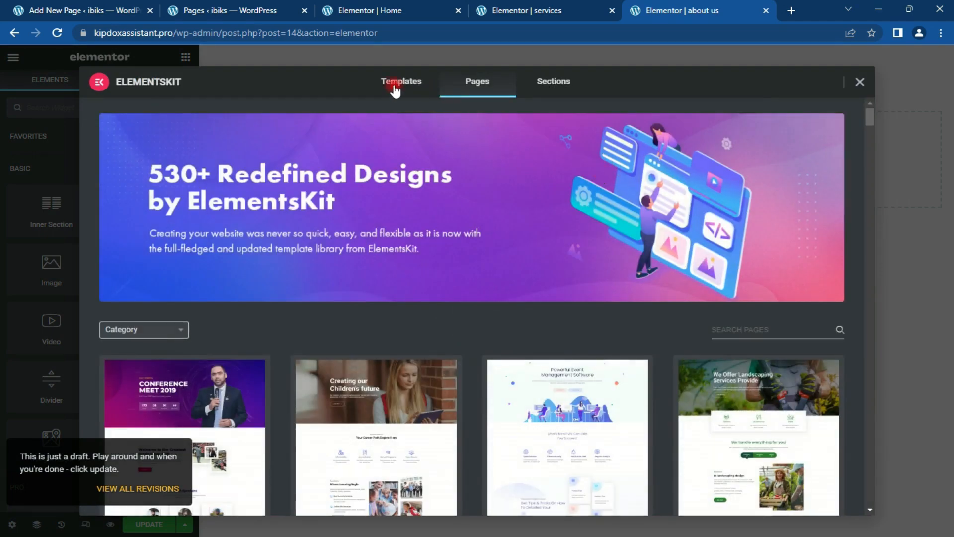
Step: Insert an About Us template from the ElementsKit Kombo – Business Templates collection
click(395, 90)
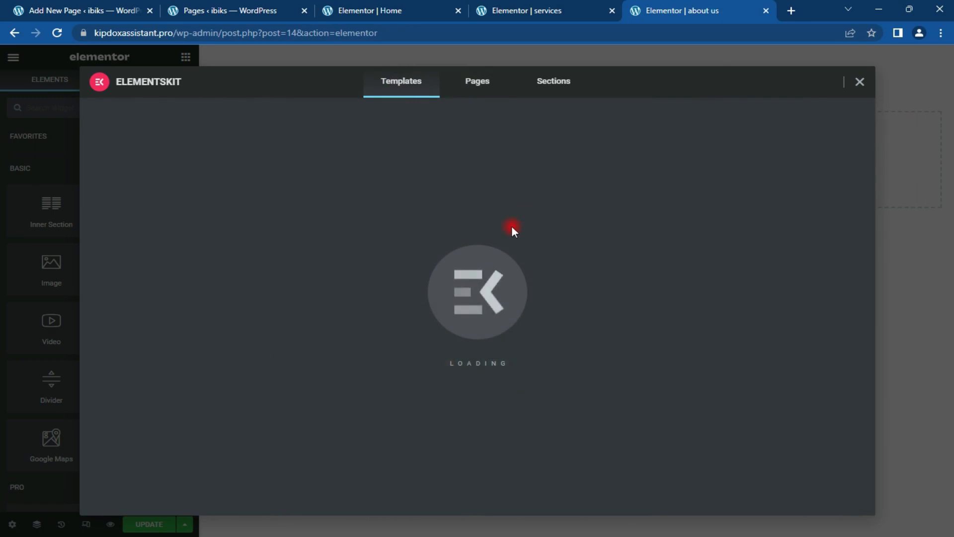
scroll(524, 268, down, 8)
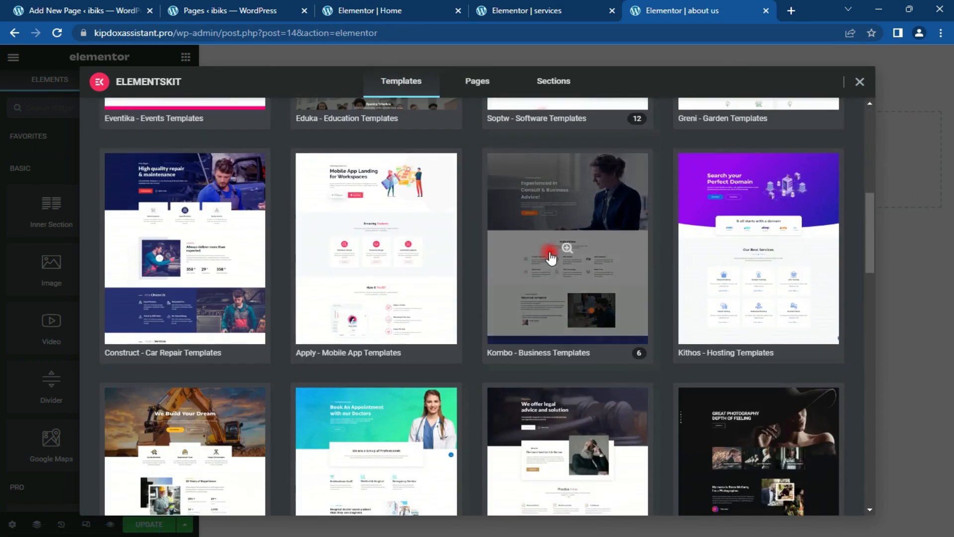
click(549, 254)
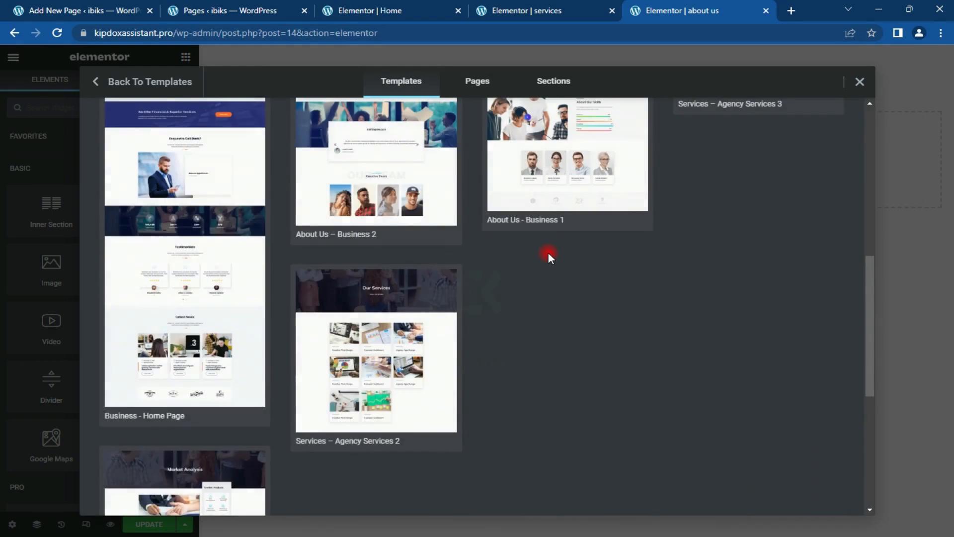
scroll(618, 273, up, 5)
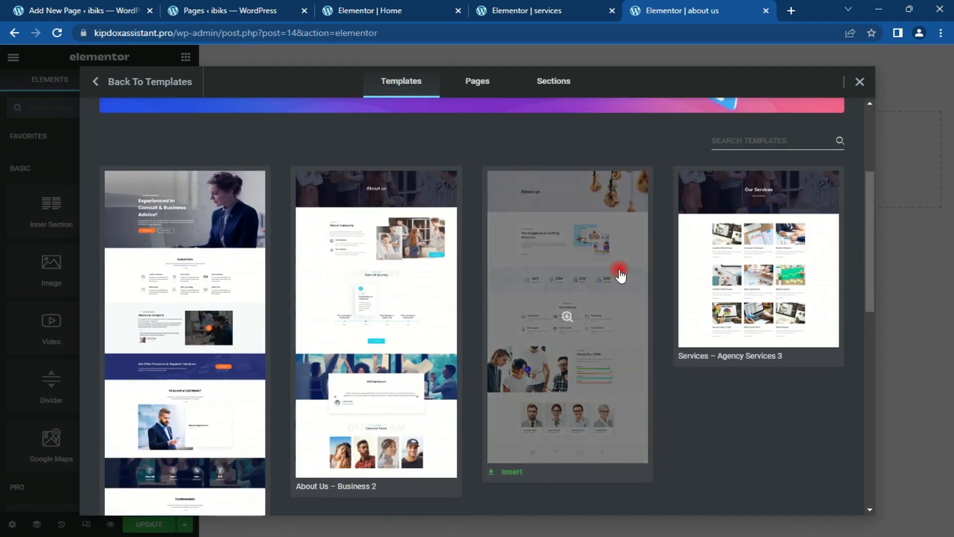
scroll(741, 449, down, 3)
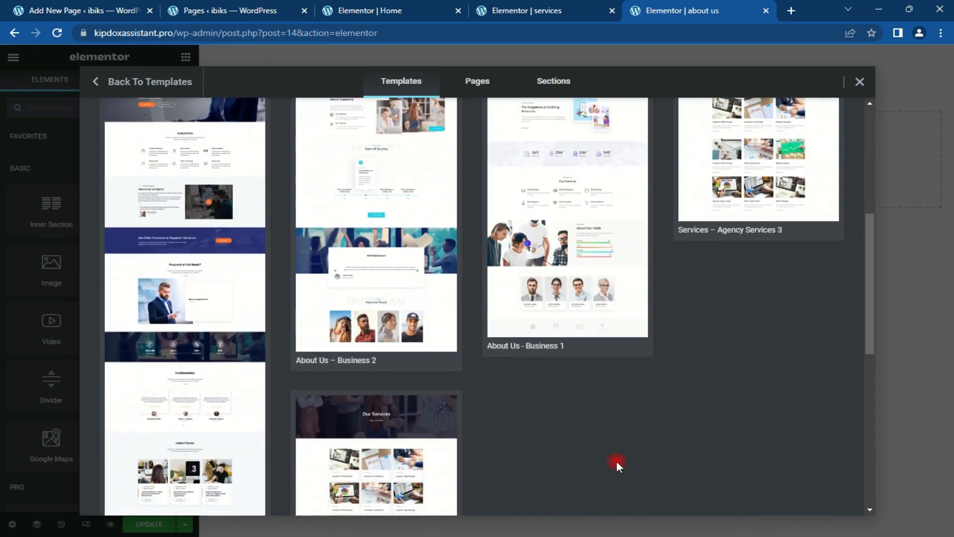
click(318, 360)
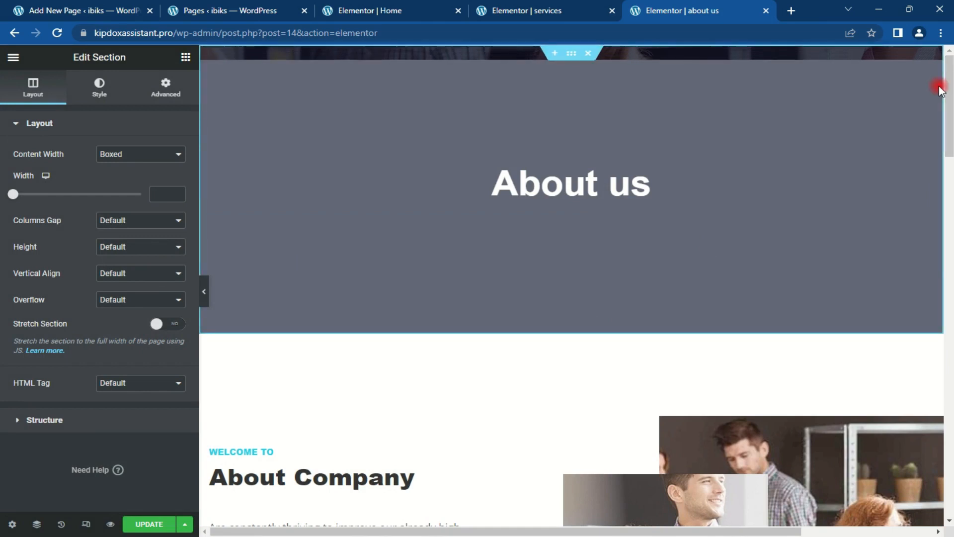
Step: Select the About Company heading and review its subtitle, description and shadow text settings
mouse_move(948, 90)
mouse_down()
mouse_move(949, 502)
mouse_move(949, 62)
mouse_move(950, 155)
mouse_up()
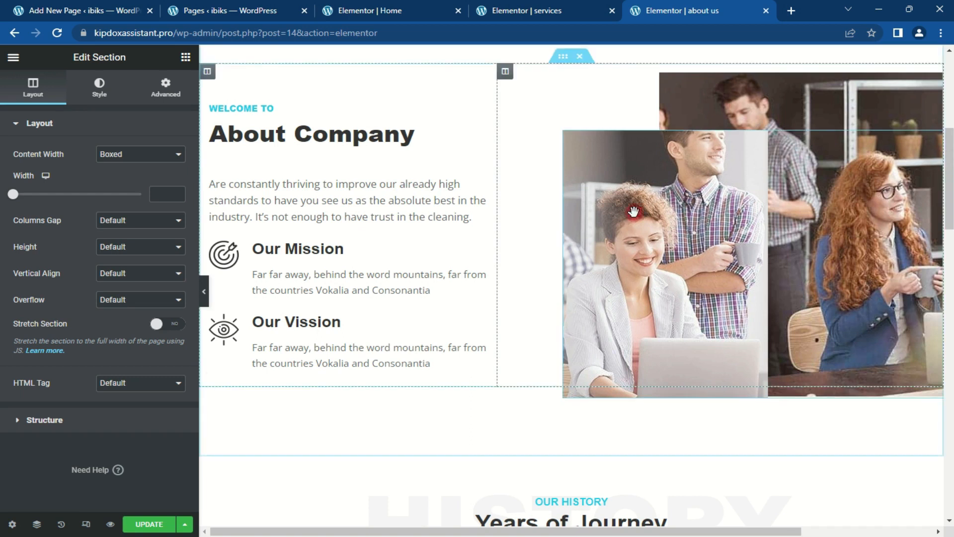
click(480, 109)
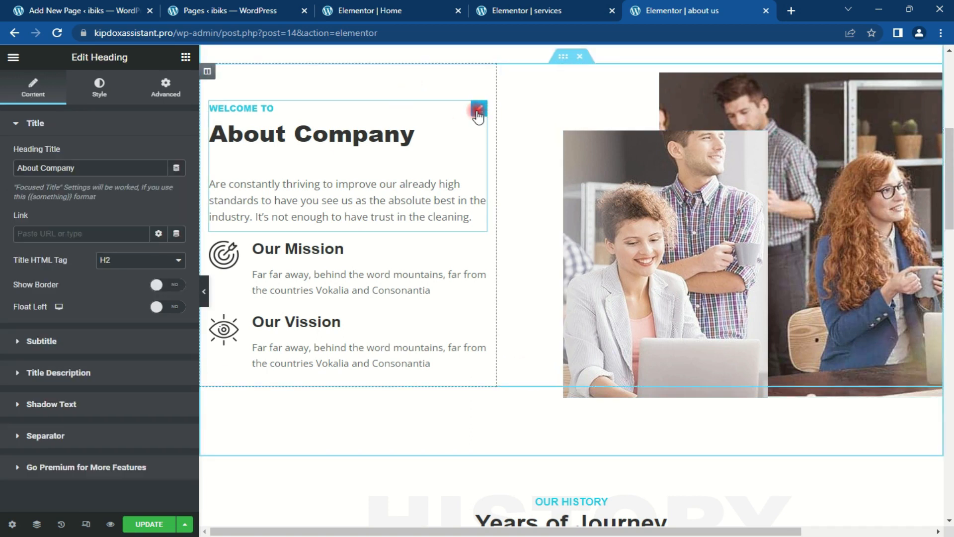
click(116, 125)
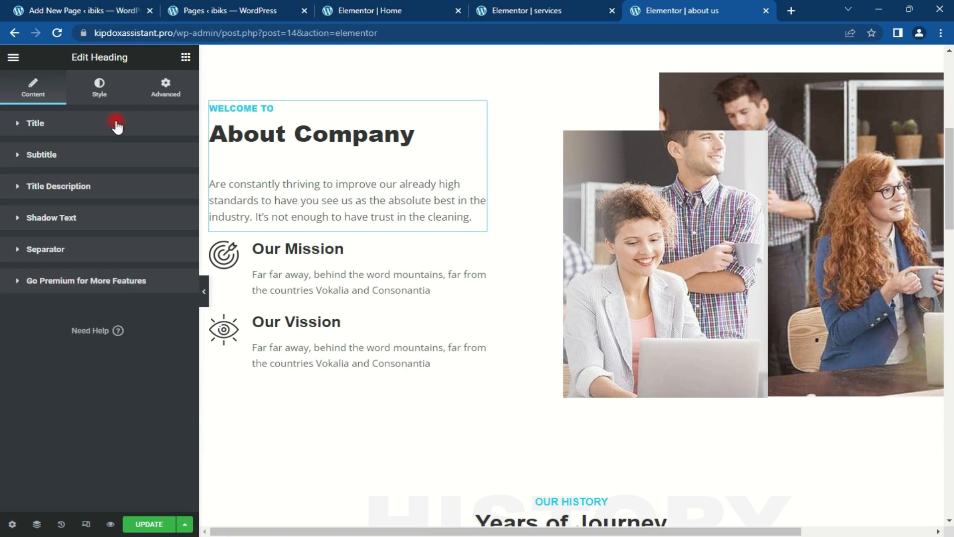
click(83, 154)
click(84, 155)
click(85, 185)
click(85, 186)
click(87, 216)
click(87, 216)
click(87, 215)
Step: Set the About Company focused-title colour to dark navy #02034B
click(91, 95)
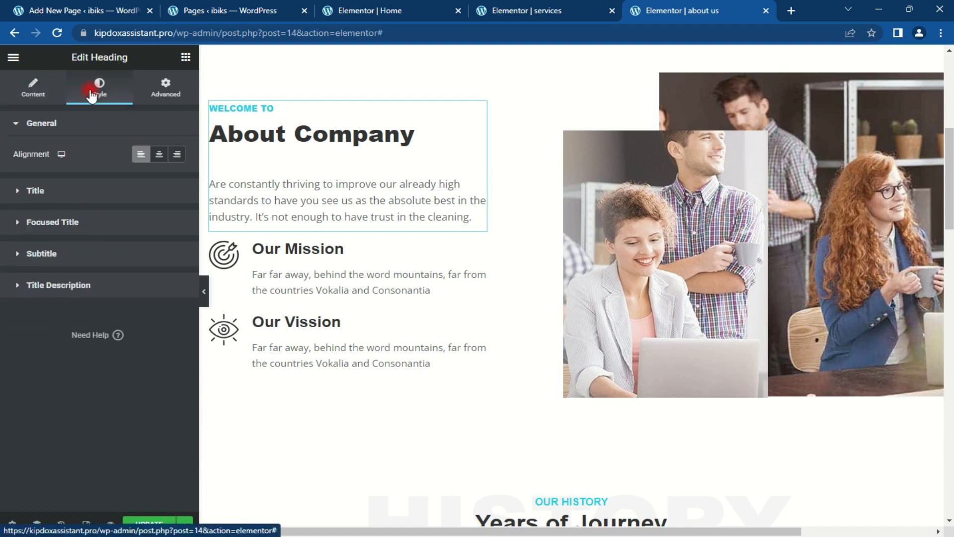
click(88, 195)
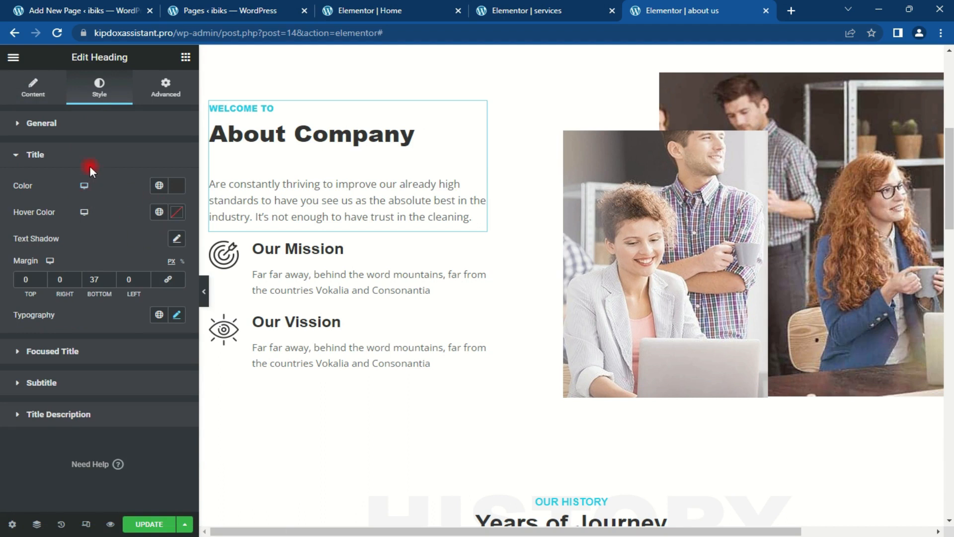
click(80, 153)
click(80, 127)
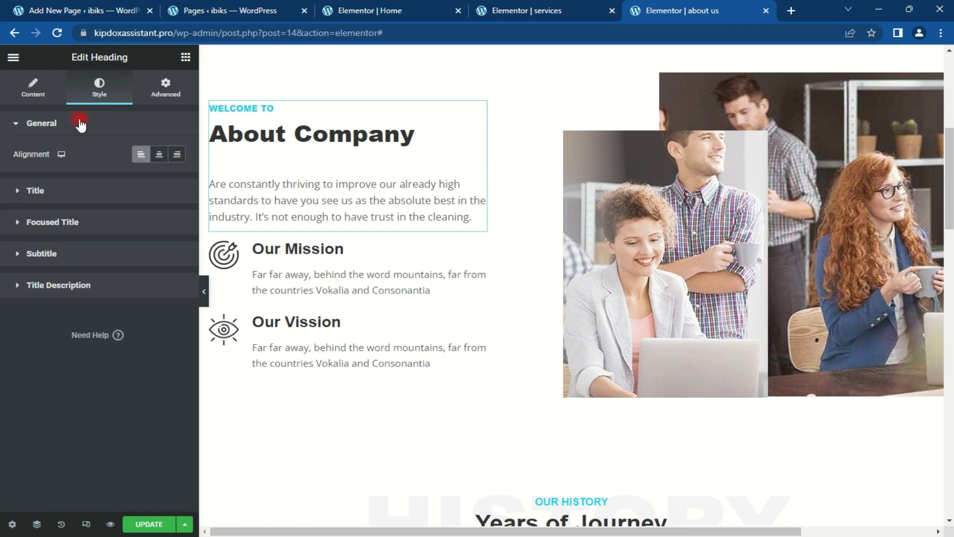
click(81, 126)
click(89, 195)
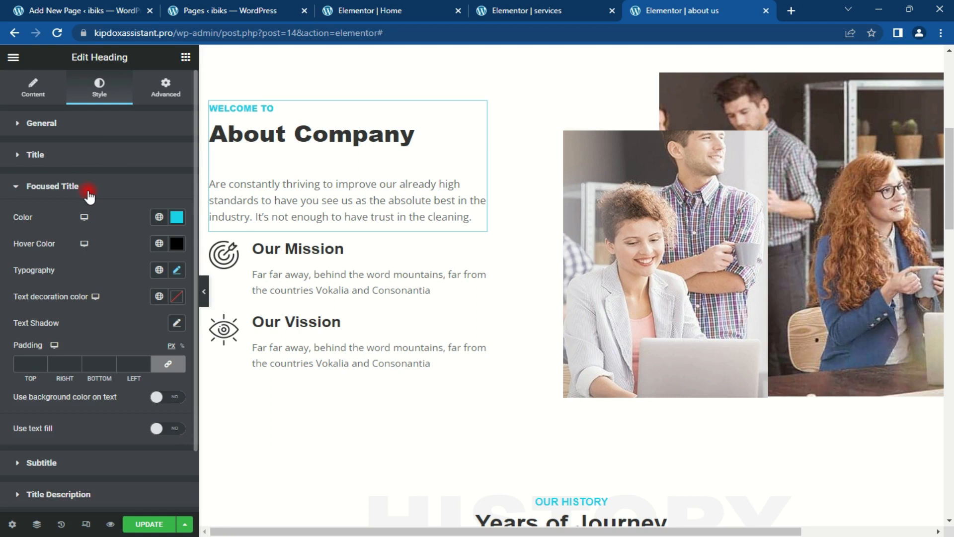
click(176, 219)
text(#FF712B)
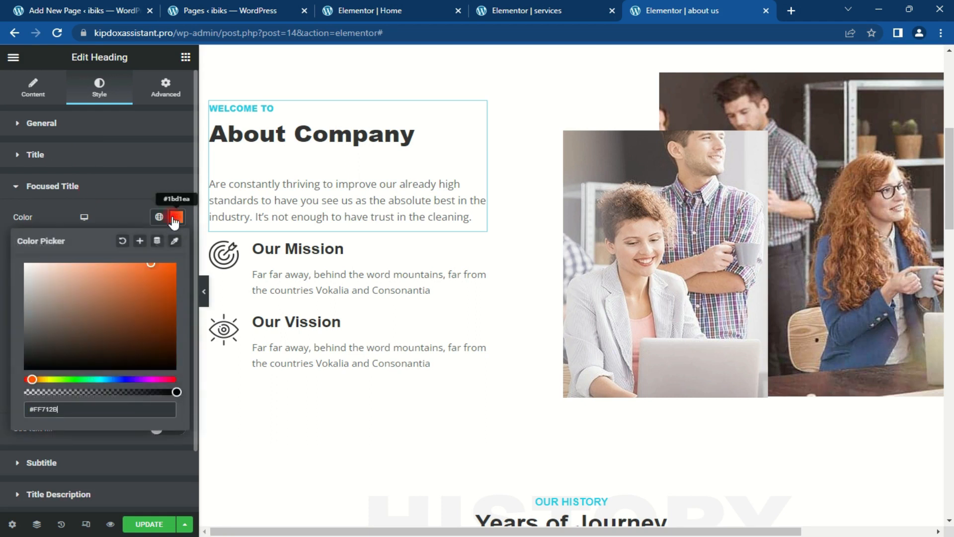
click(176, 217)
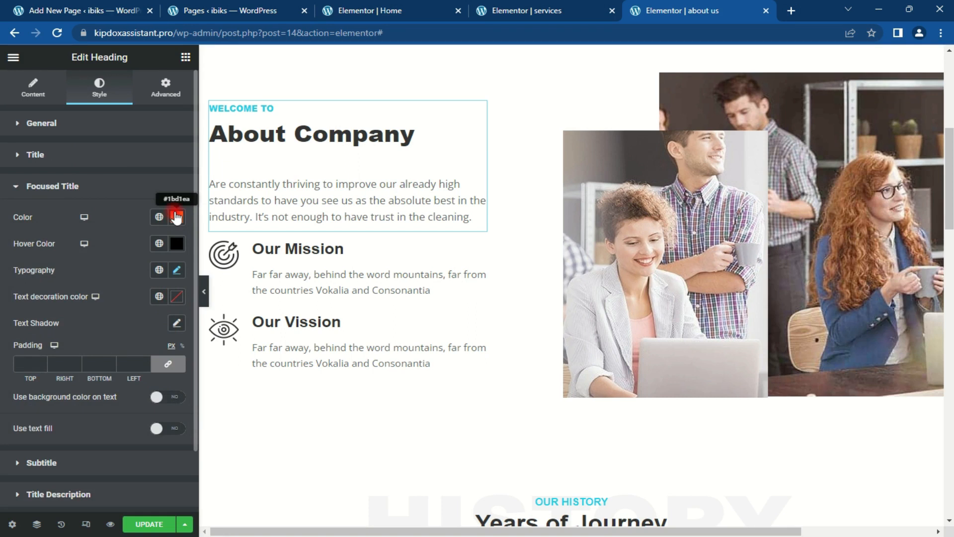
click(175, 217)
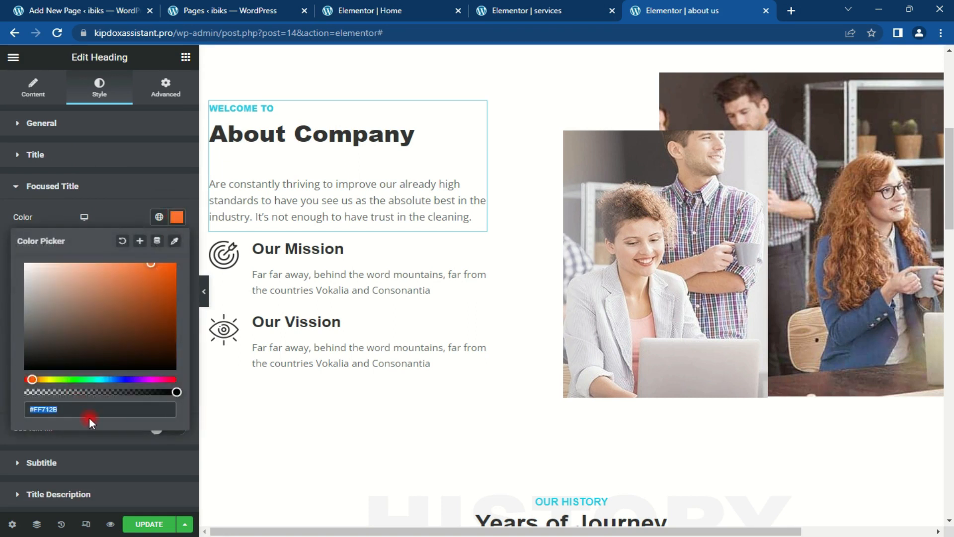
key(BackSpace)
text(#02034)
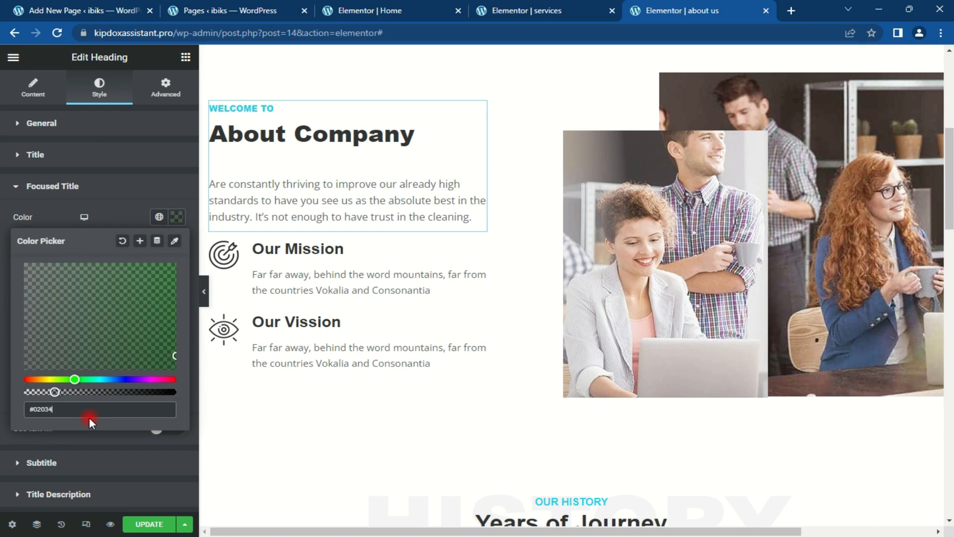
text(B)
key(ctrl+a)
key(ctrl+c)
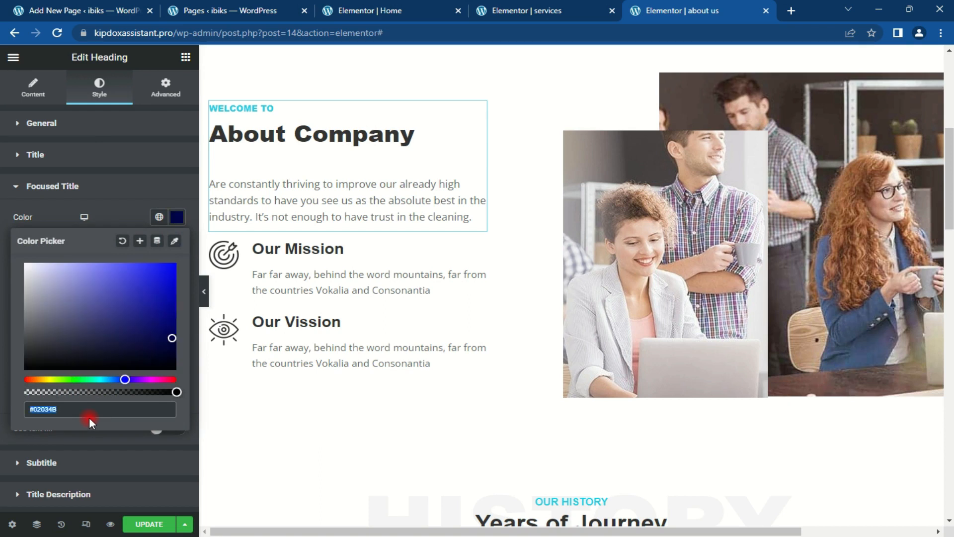
Step: Apply the copied navy colour to the WELCOME TO subtitle
click(179, 222)
click(131, 187)
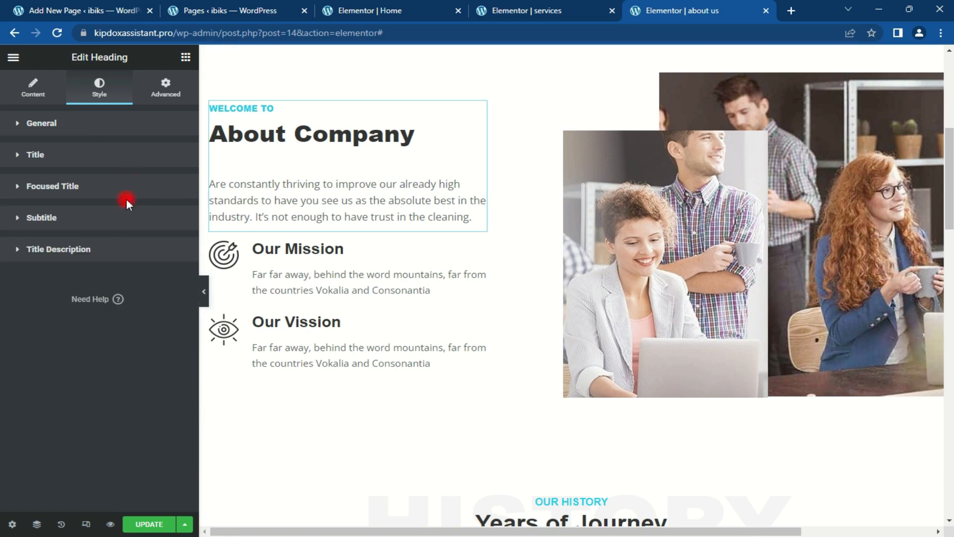
click(108, 219)
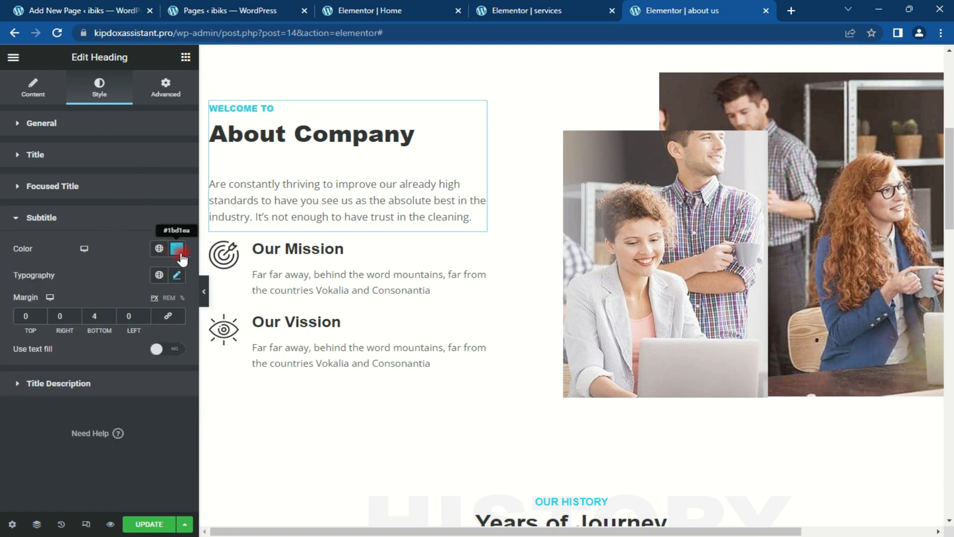
click(178, 248)
key(ctrl+v)
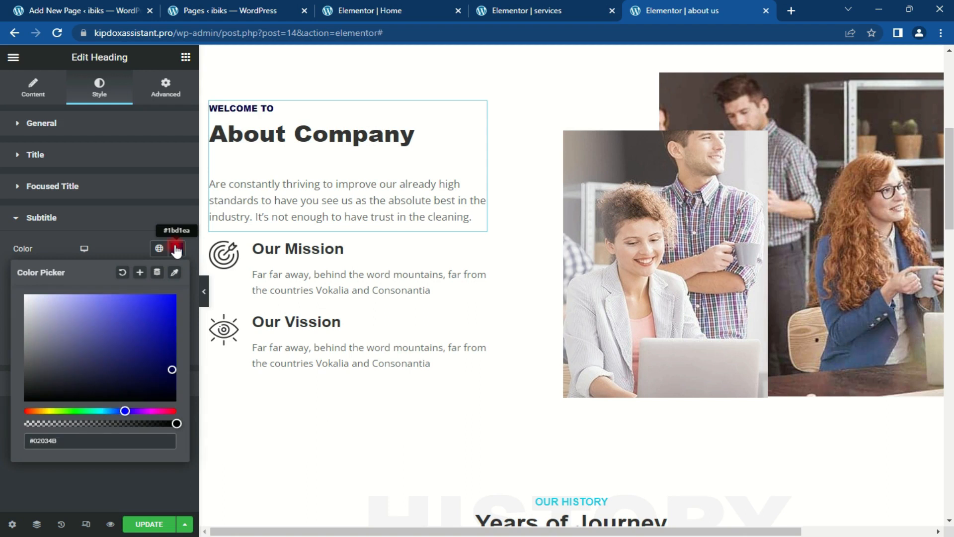
click(174, 247)
click(108, 217)
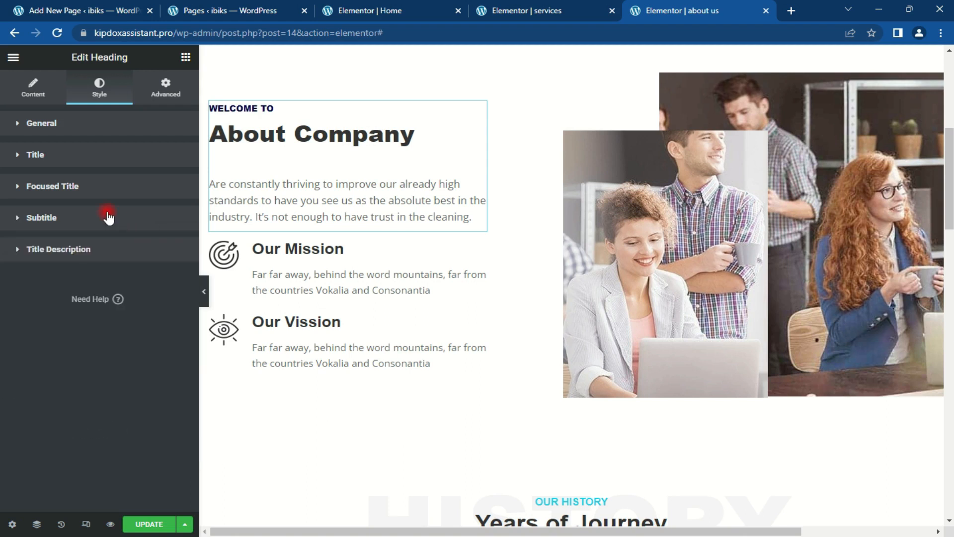
Step: Change the WELCOME TO subtitle colour to orange #ff712b
click(108, 218)
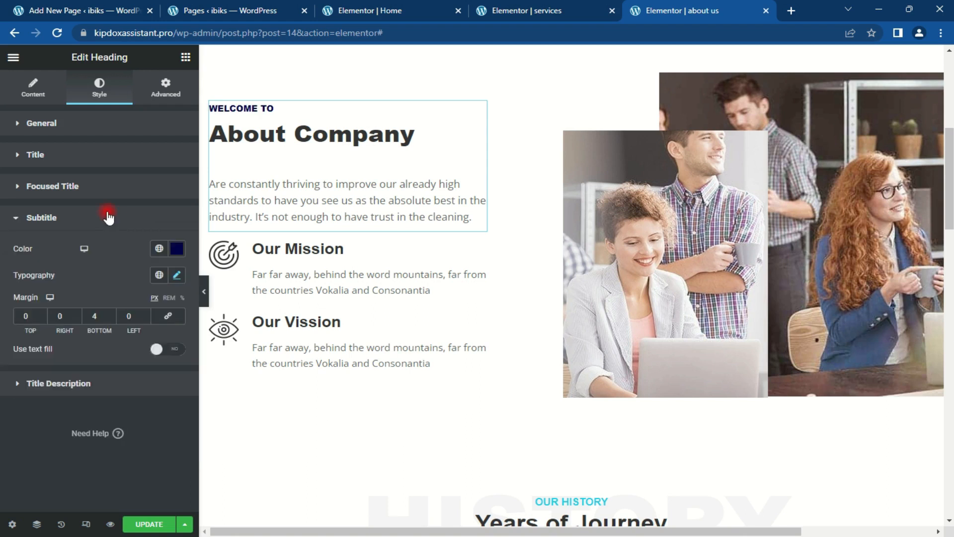
click(177, 248)
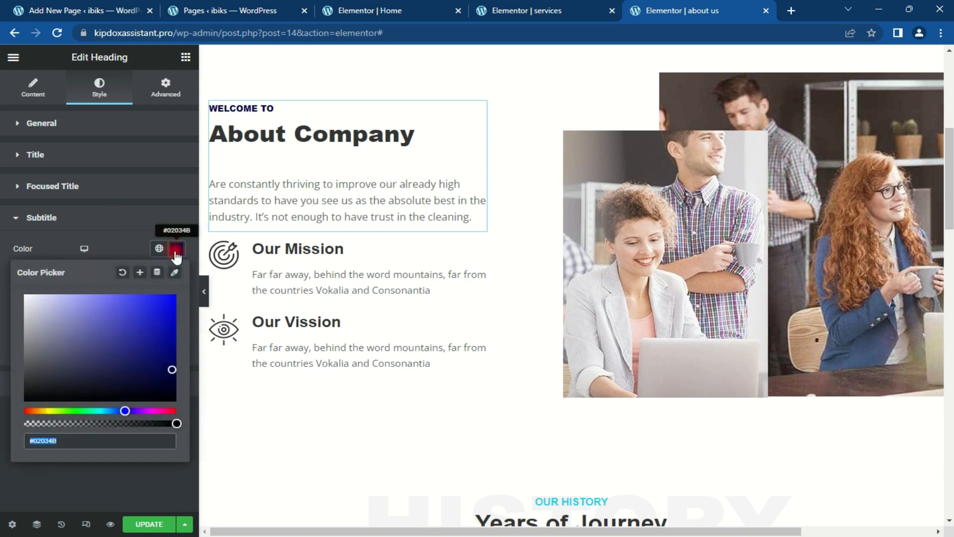
text(#)
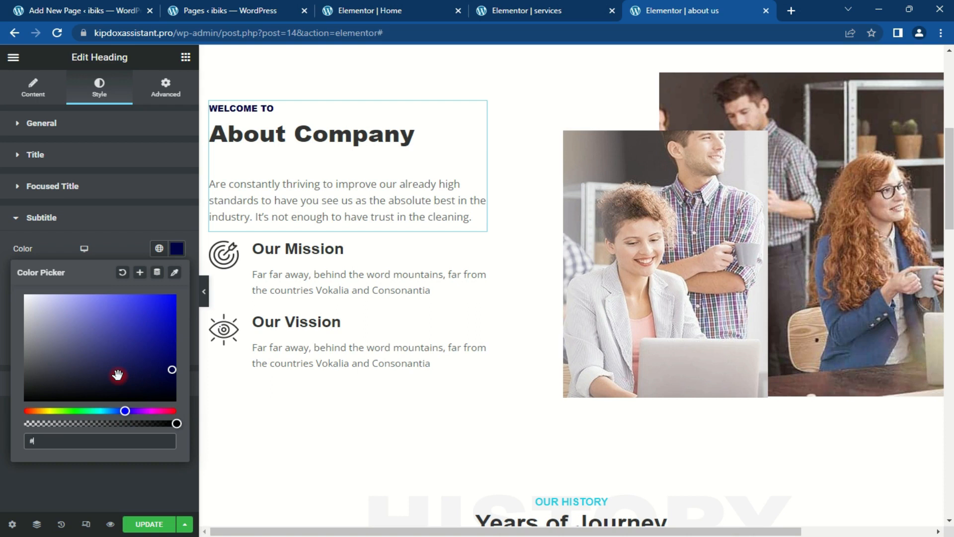
text(FF172B)
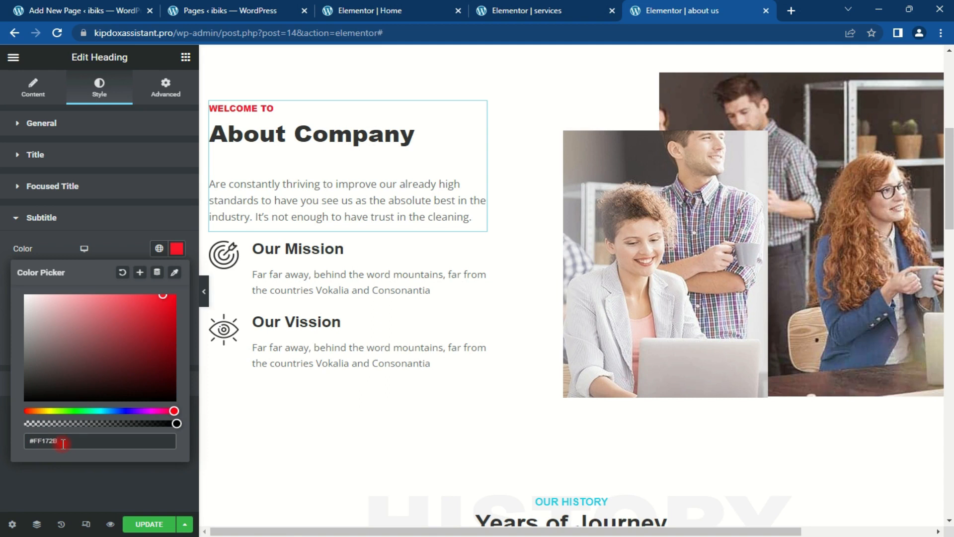
drag(62, 443, 34, 440)
text(ff712b)
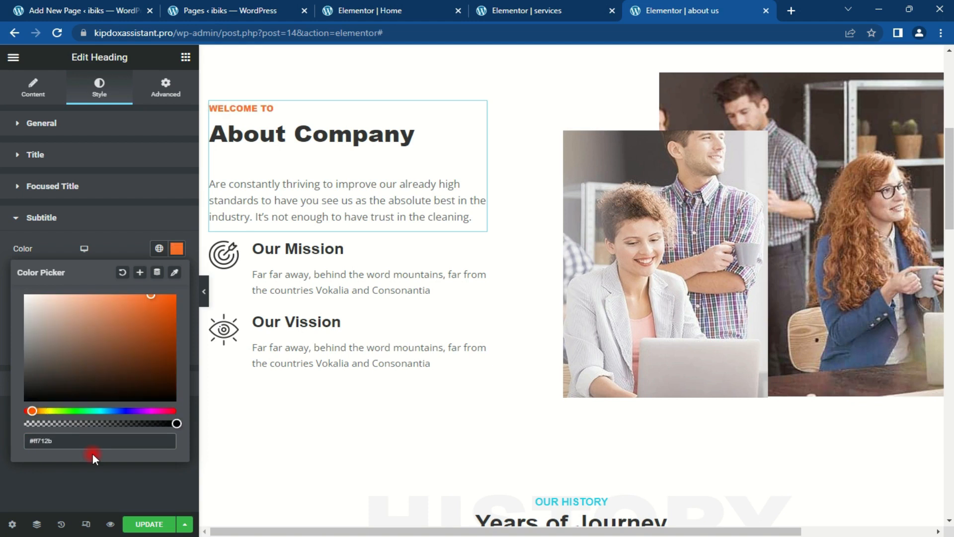
key(ctrl+a)
key(ctrl+c)
click(177, 248)
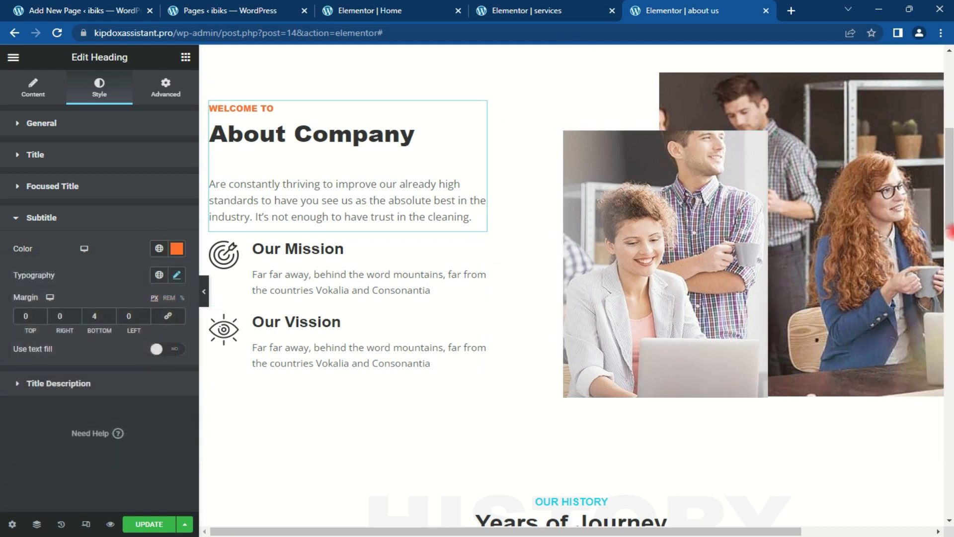
Step: Set the About us banner background to the office-team photo YN4oNPcGJy.jpg
scroll(461, 292, up, 7)
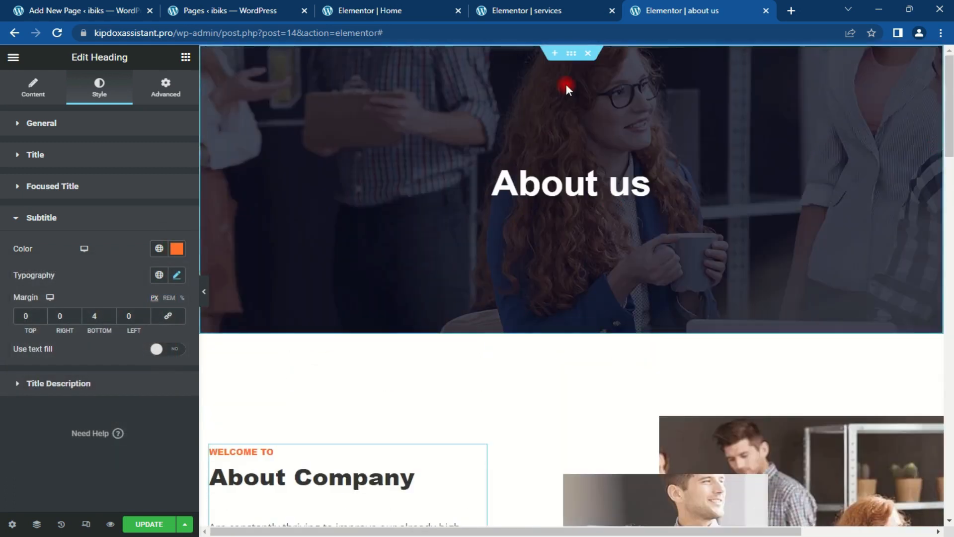
click(570, 66)
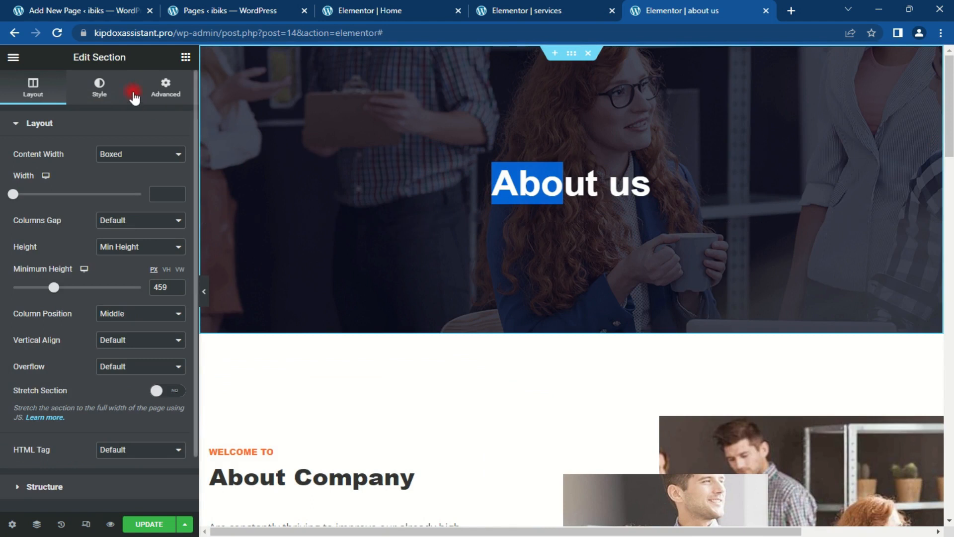
click(99, 88)
click(123, 299)
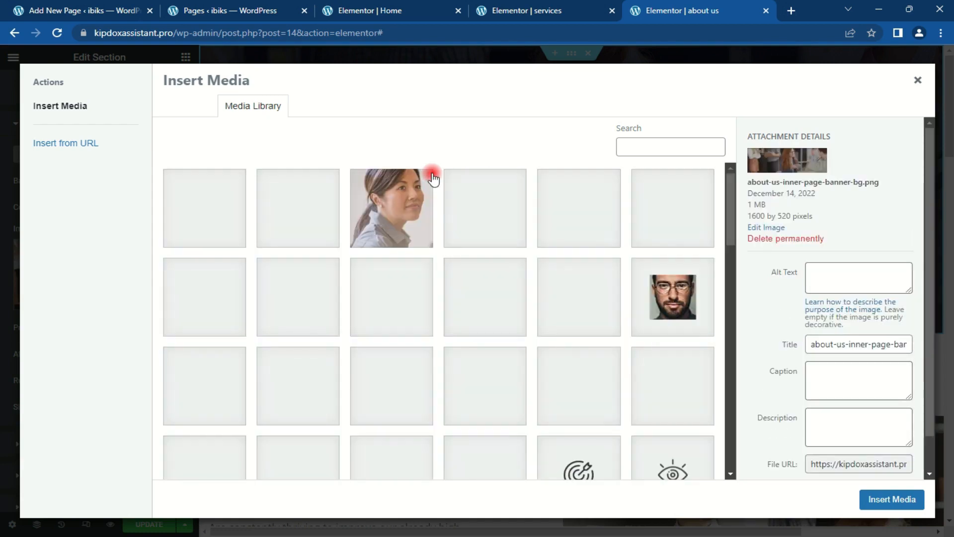
drag(731, 193, 744, 330)
click(478, 313)
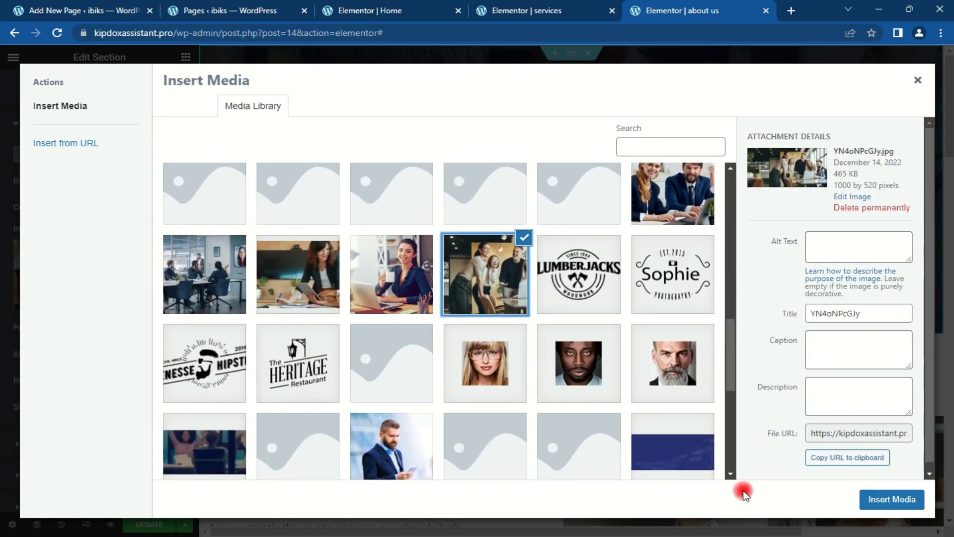
click(887, 501)
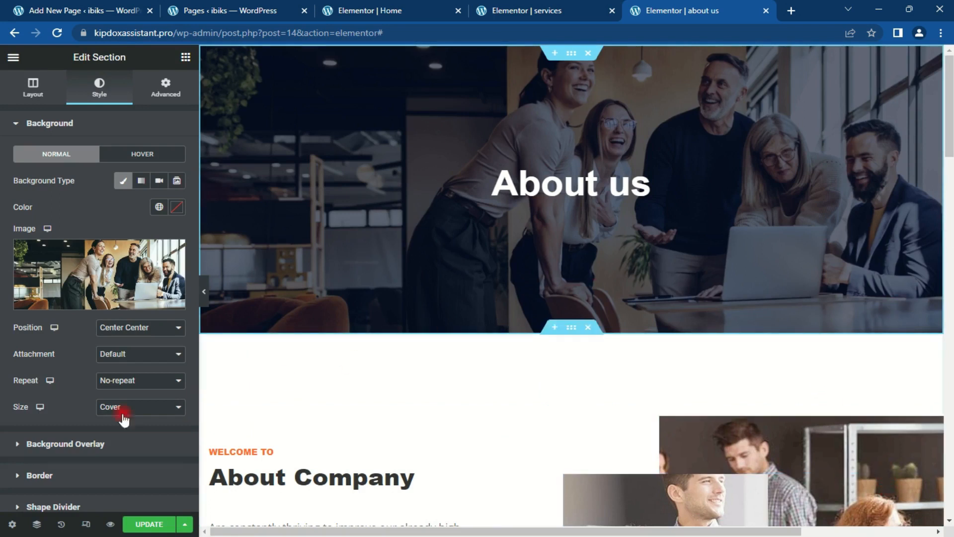
drag(949, 94, 950, 231)
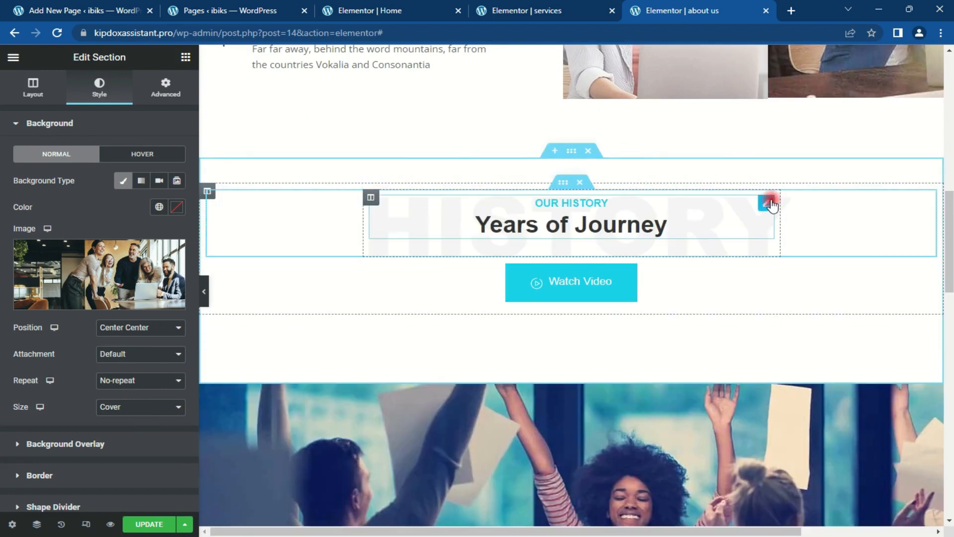
Step: Make the Years of Journey focused title orange #ff712b
click(767, 203)
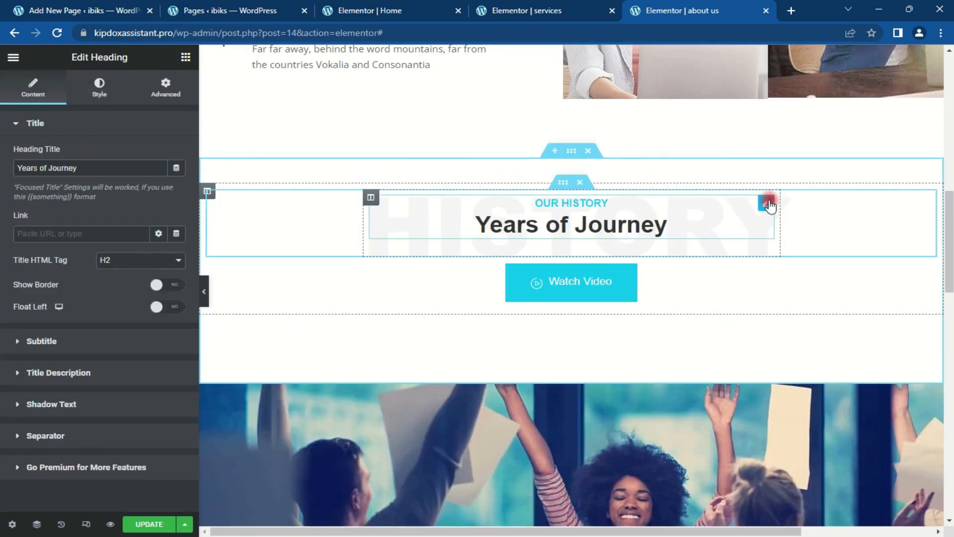
click(95, 88)
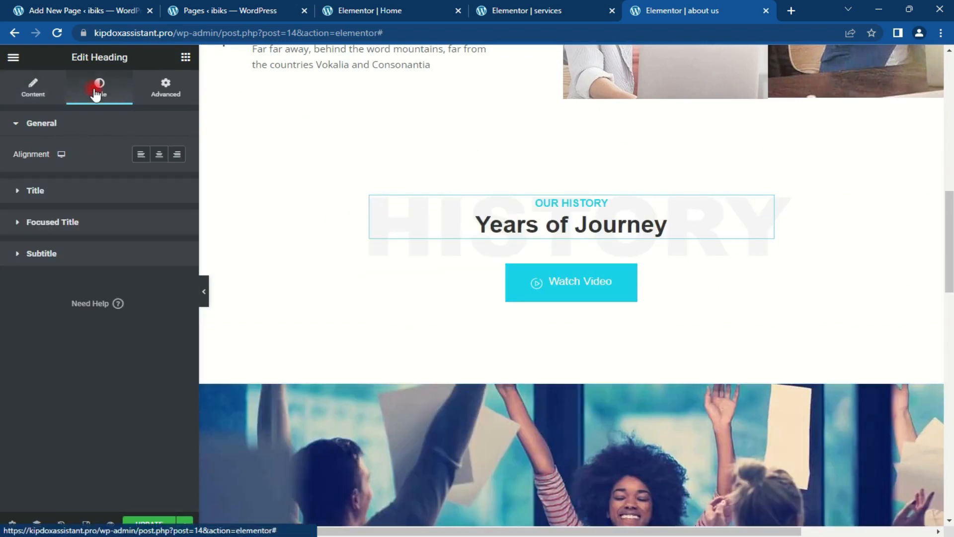
click(91, 221)
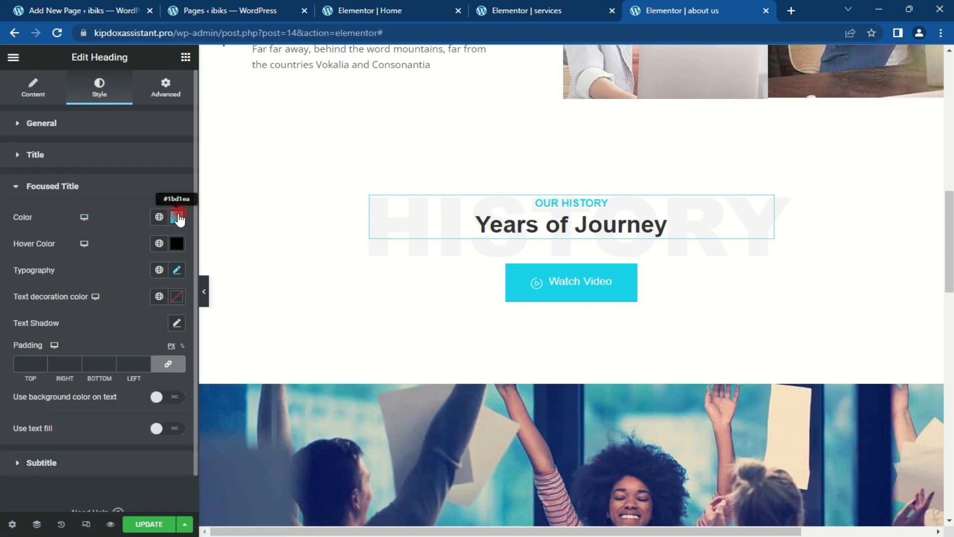
click(177, 217)
key(ctrl+v)
click(176, 217)
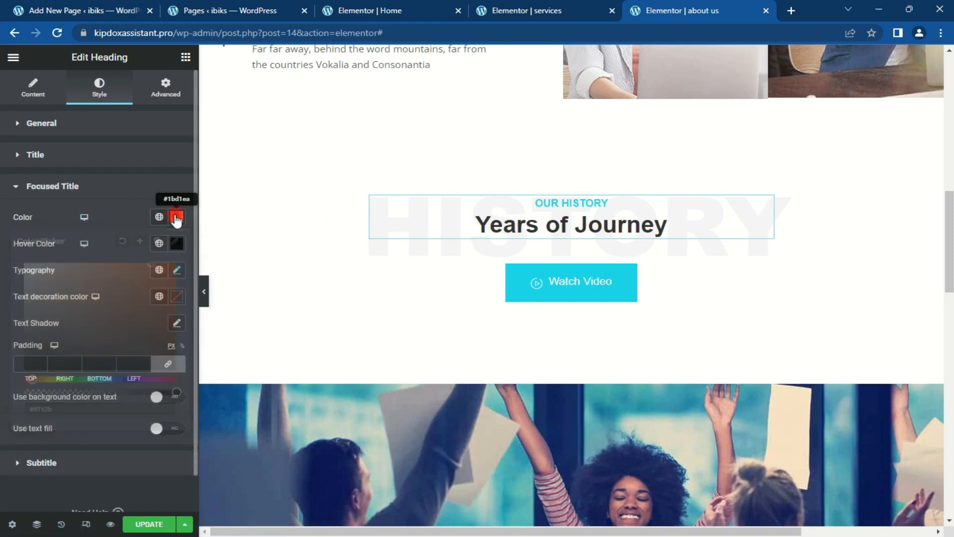
Step: Make the OUR HISTORY subtitle orange #ff712b as well
click(66, 156)
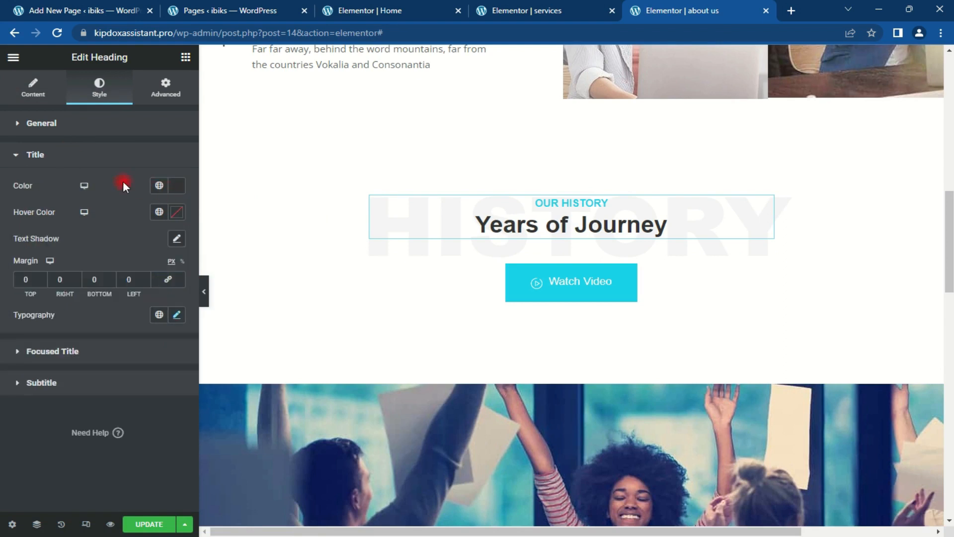
click(94, 164)
click(83, 219)
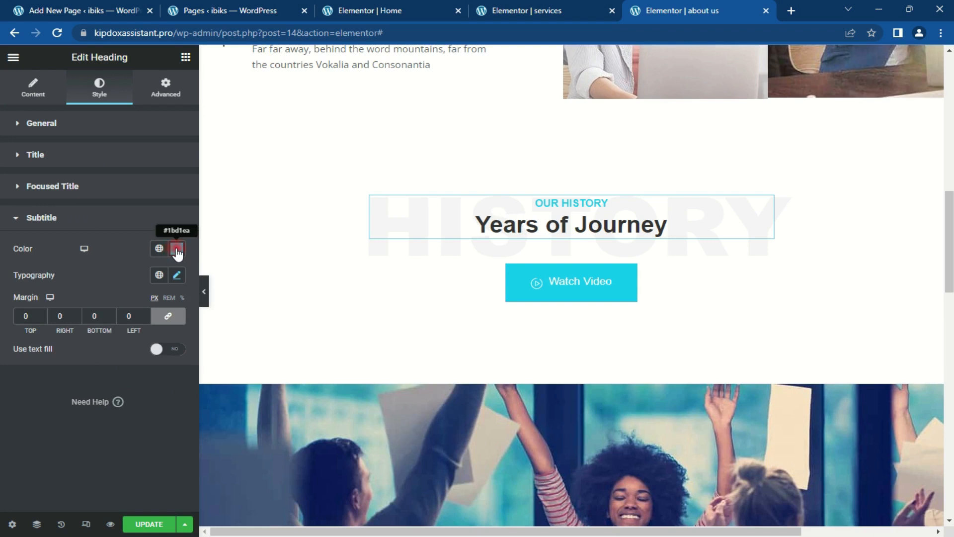
click(174, 249)
key(ctrl+v)
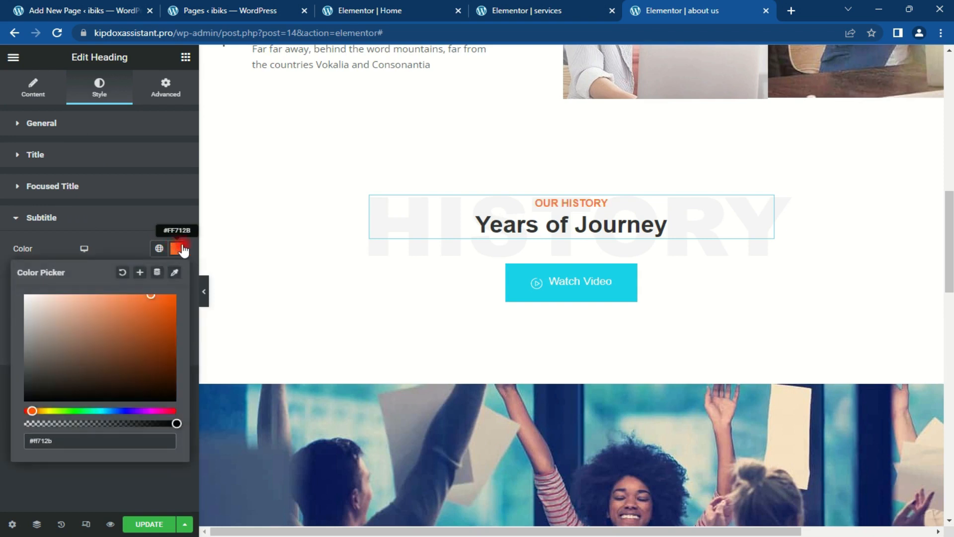
click(176, 248)
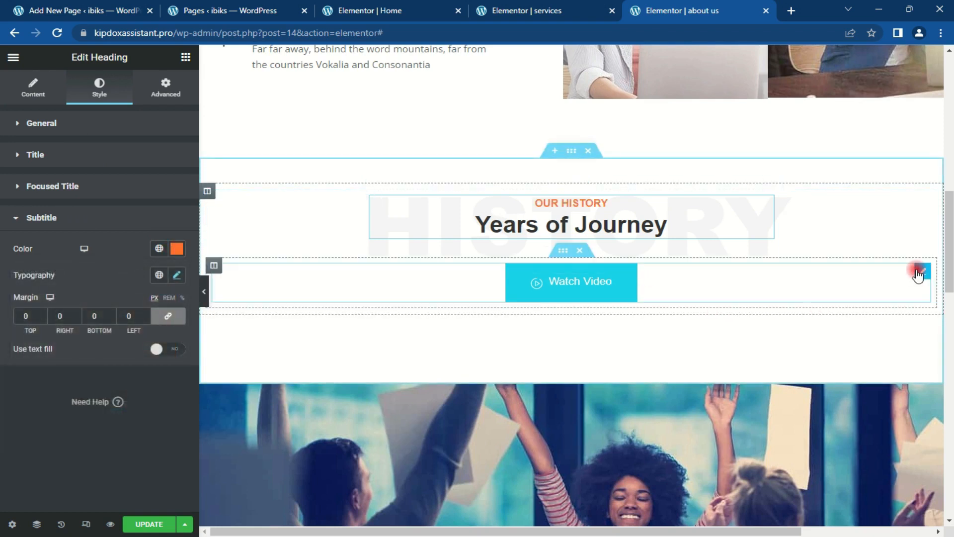
Step: Give the Watch Video button an orange #ff712b background colour
click(918, 272)
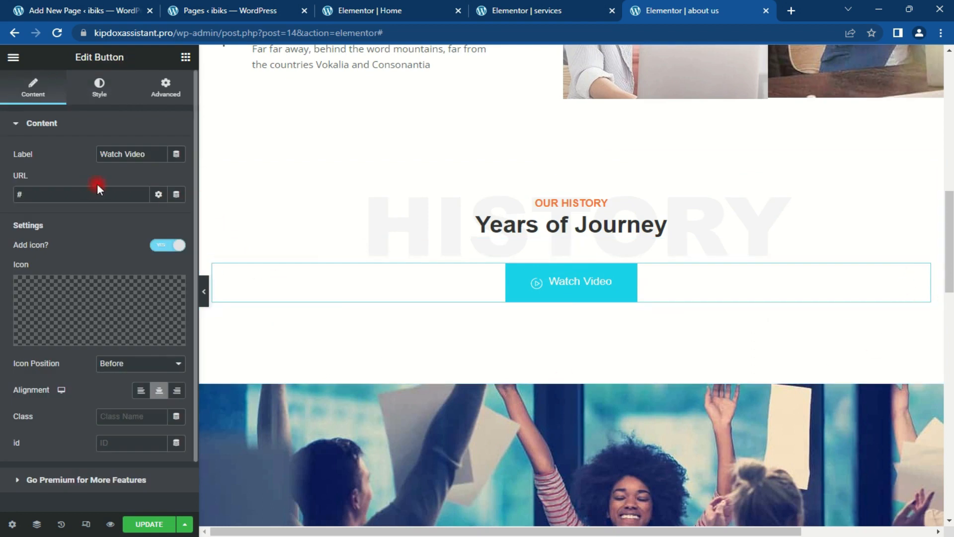
click(92, 95)
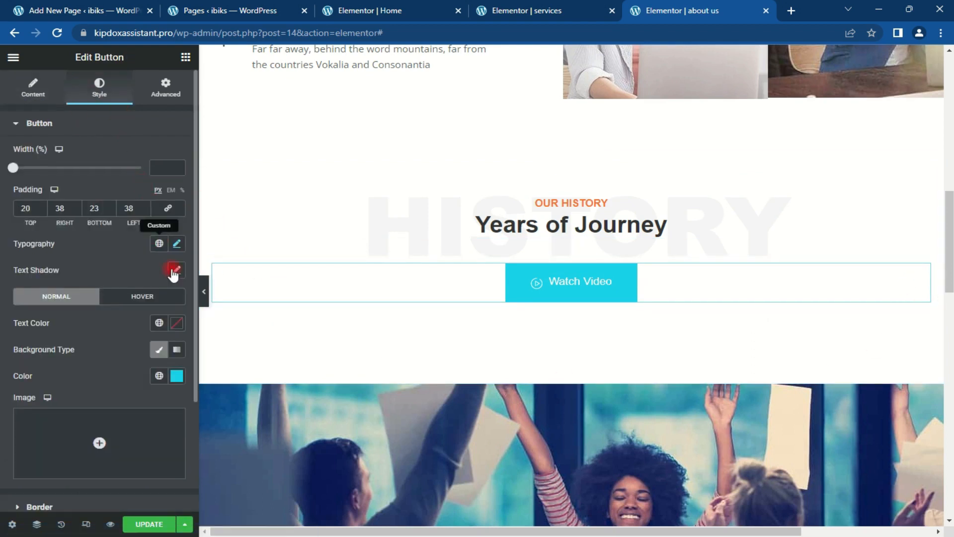
click(177, 378)
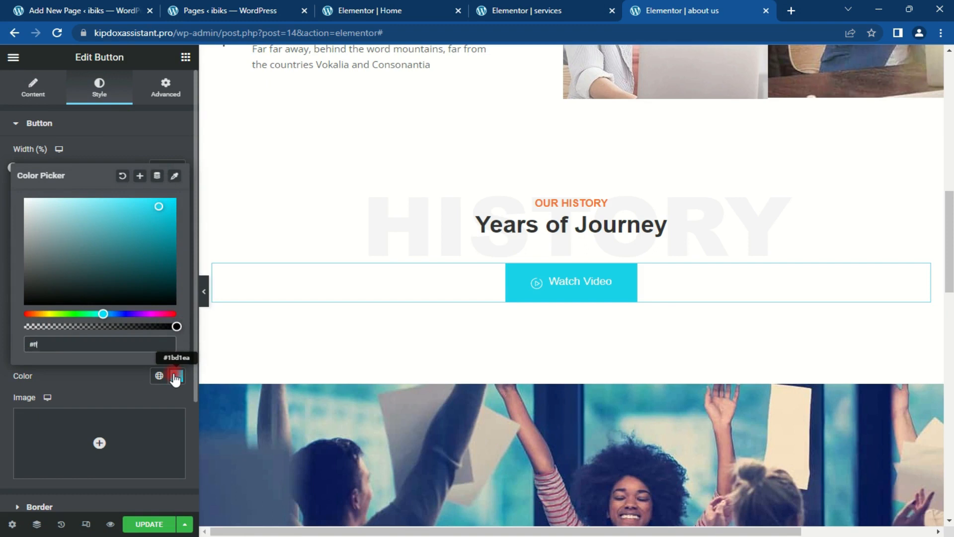
text(#ff712b)
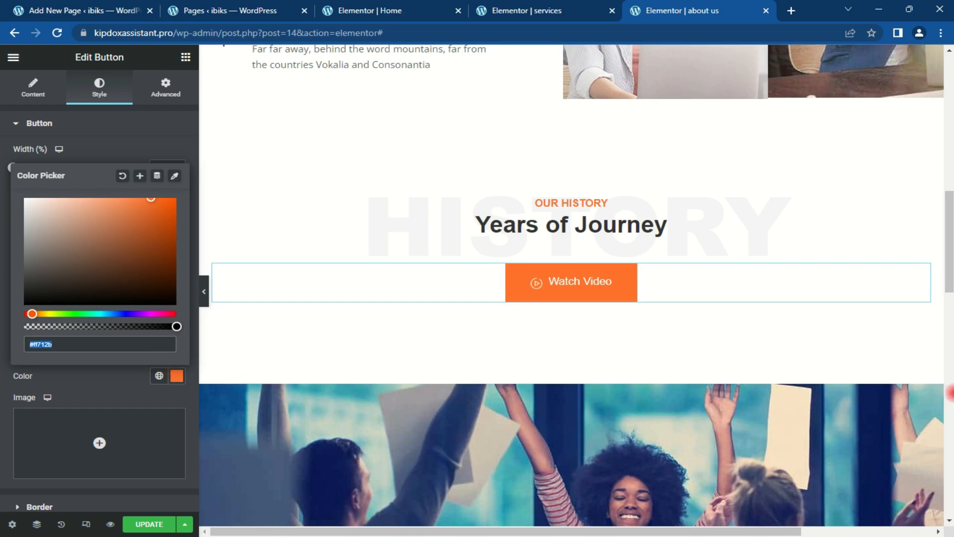
drag(949, 225, 949, 284)
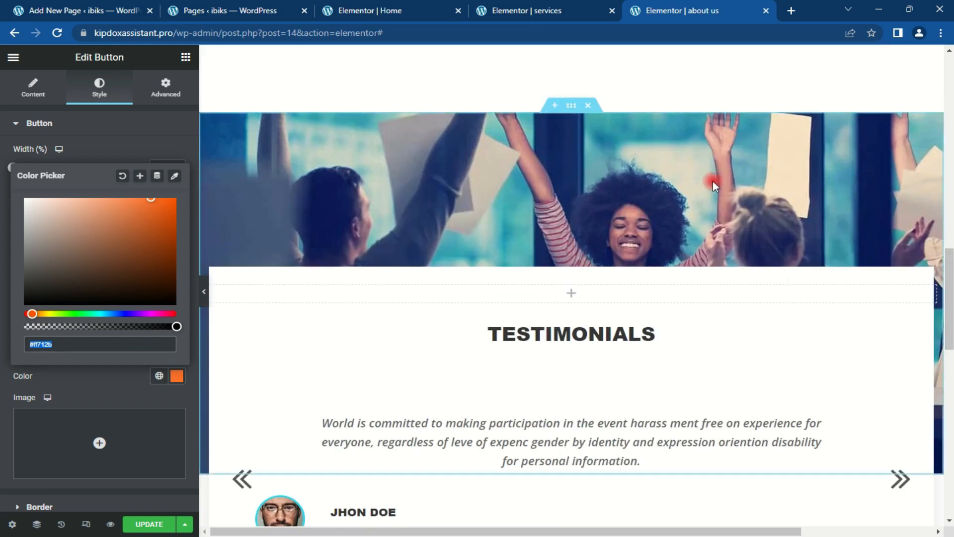
Step: Set the Testimonials section background to the photo of two smiling colleagues
click(577, 110)
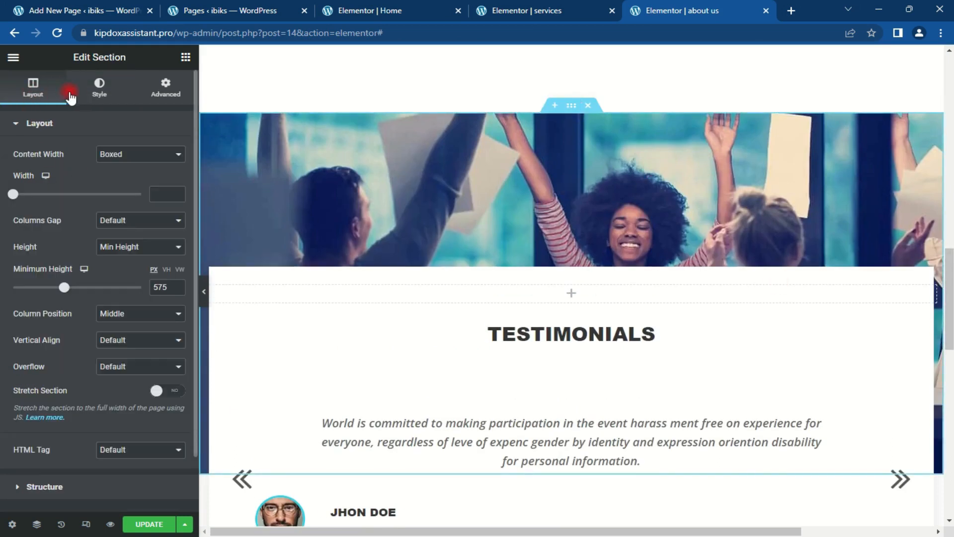
click(97, 82)
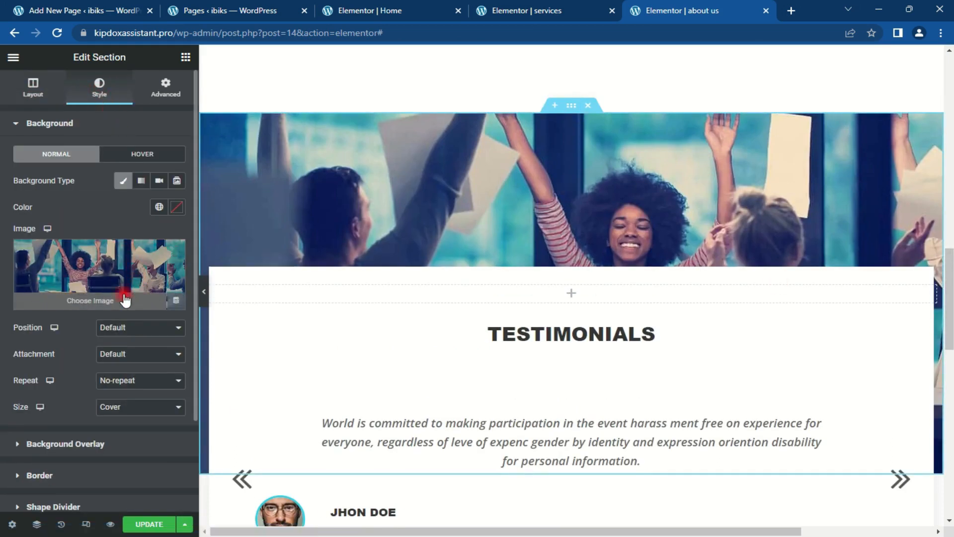
click(99, 302)
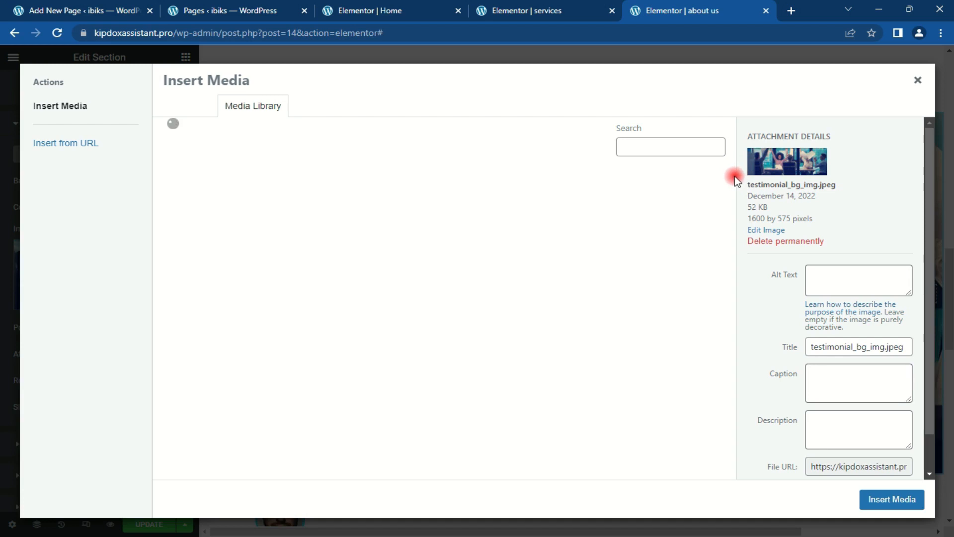
drag(734, 189, 743, 330)
click(682, 211)
click(864, 500)
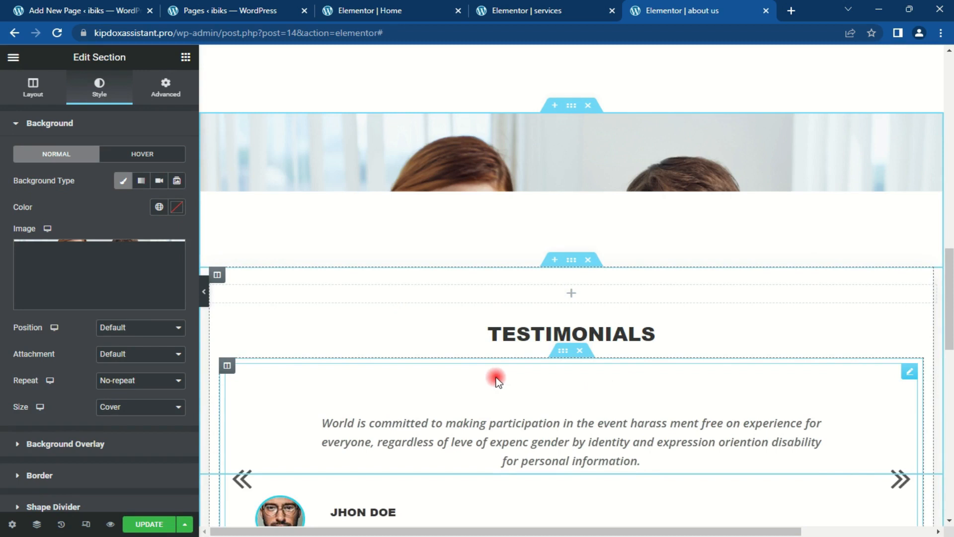
Step: Position the Testimonials background image at Center Center
click(131, 327)
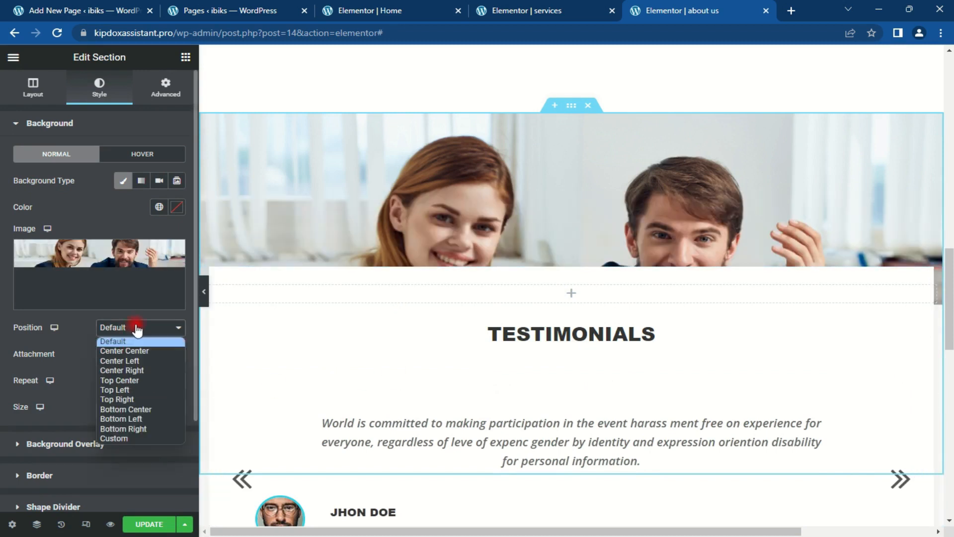
click(136, 380)
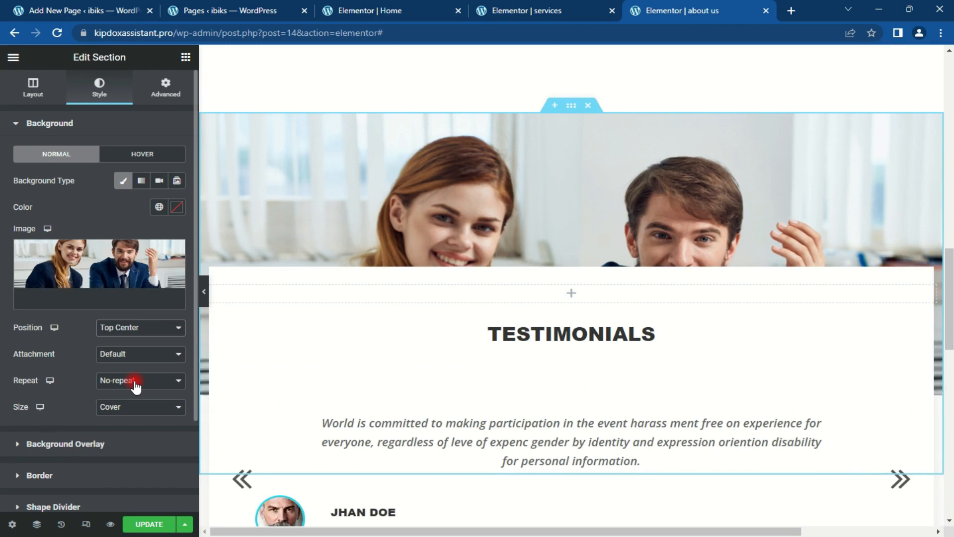
click(141, 331)
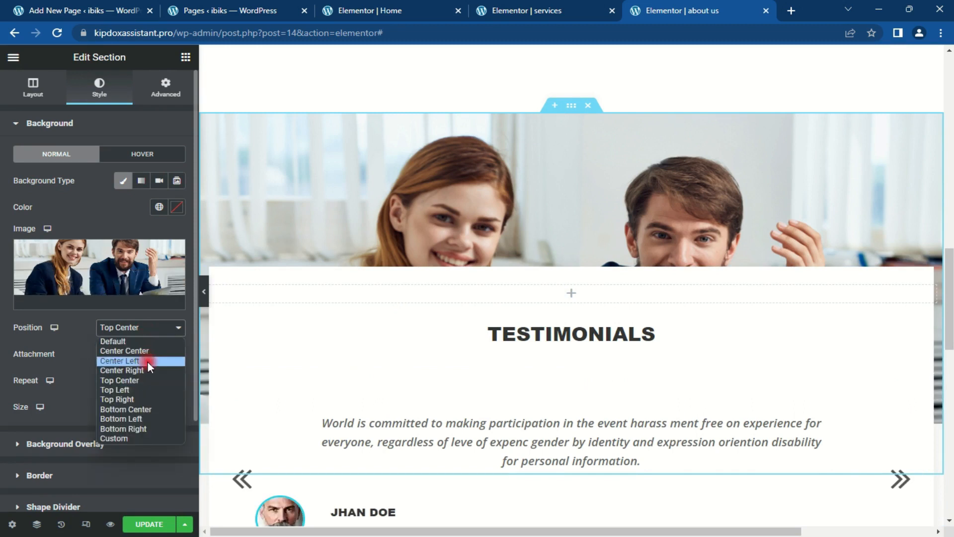
click(145, 350)
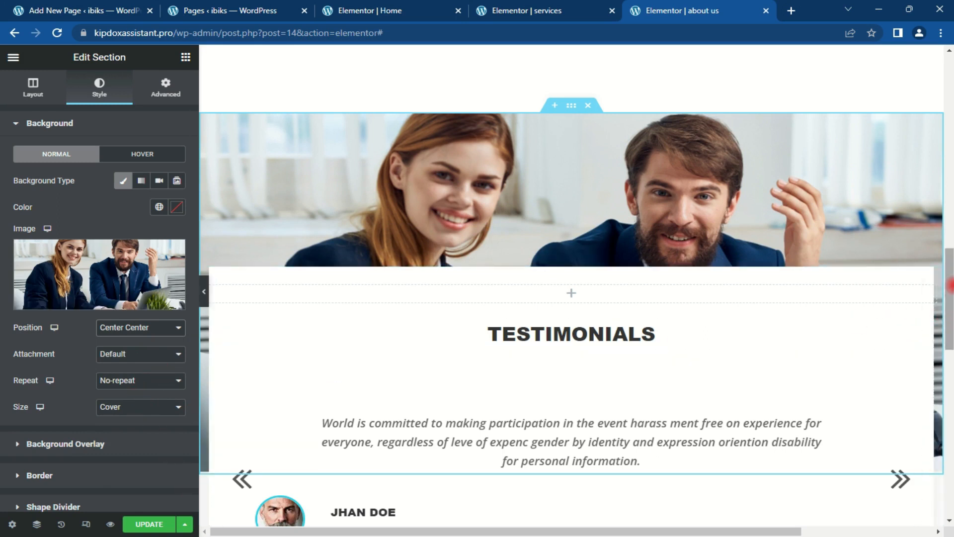
scroll(944, 318, up, 1)
scroll(946, 322, down, 6)
drag(951, 326, 951, 238)
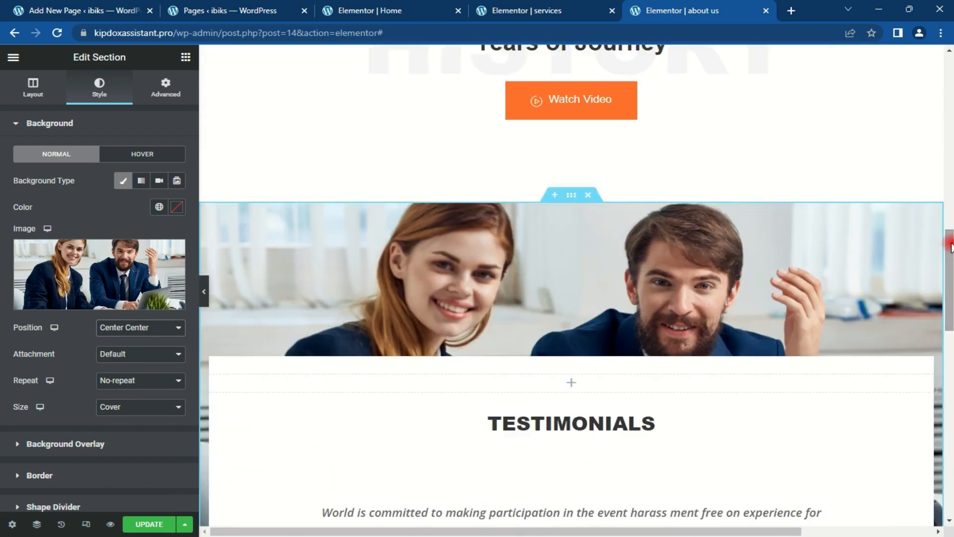
Step: Add a classic #02034b background overlay at 0.65 opacity to the Testimonials section
click(66, 122)
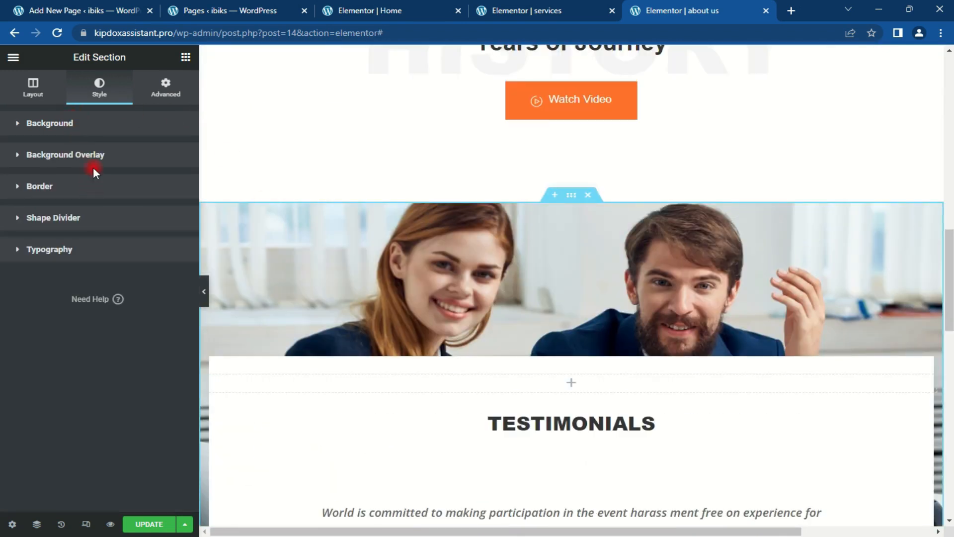
click(99, 158)
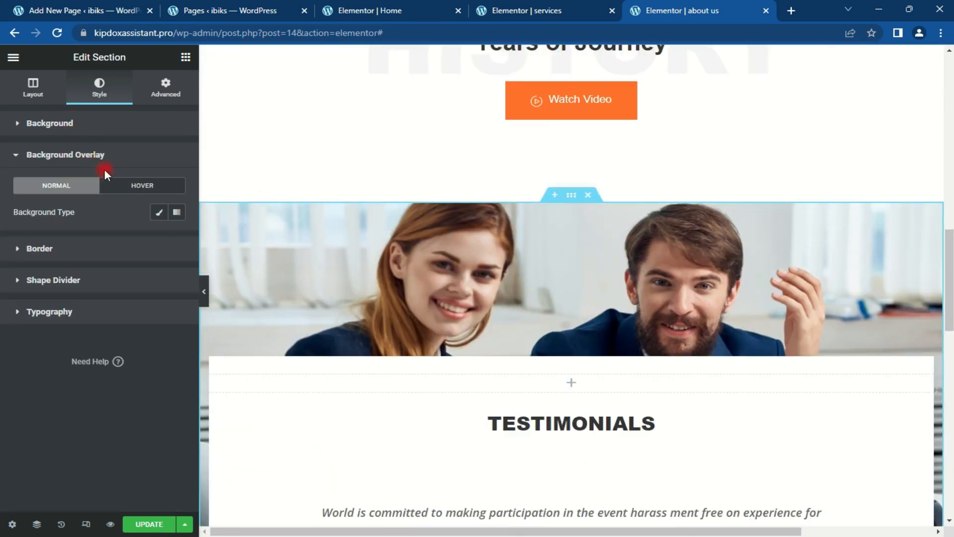
click(157, 214)
click(177, 239)
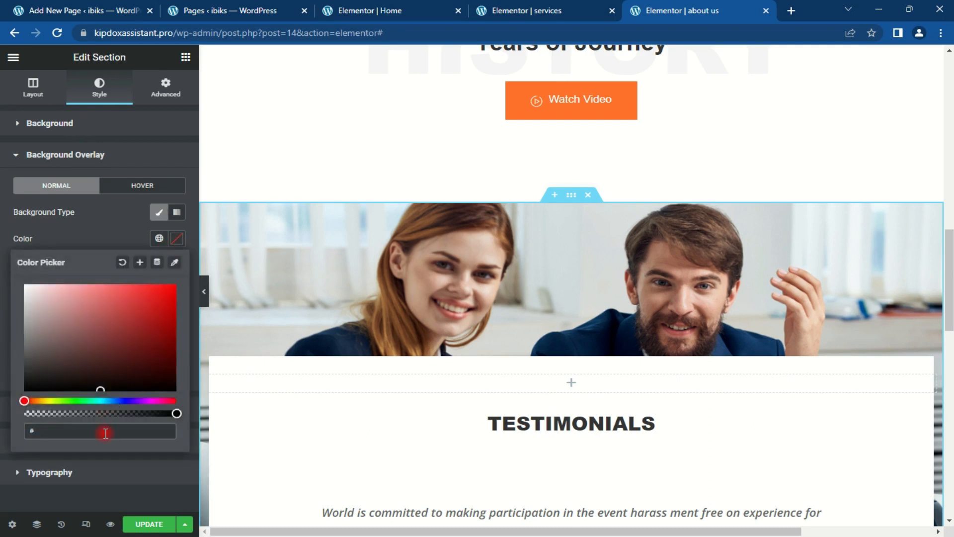
text(#0203)
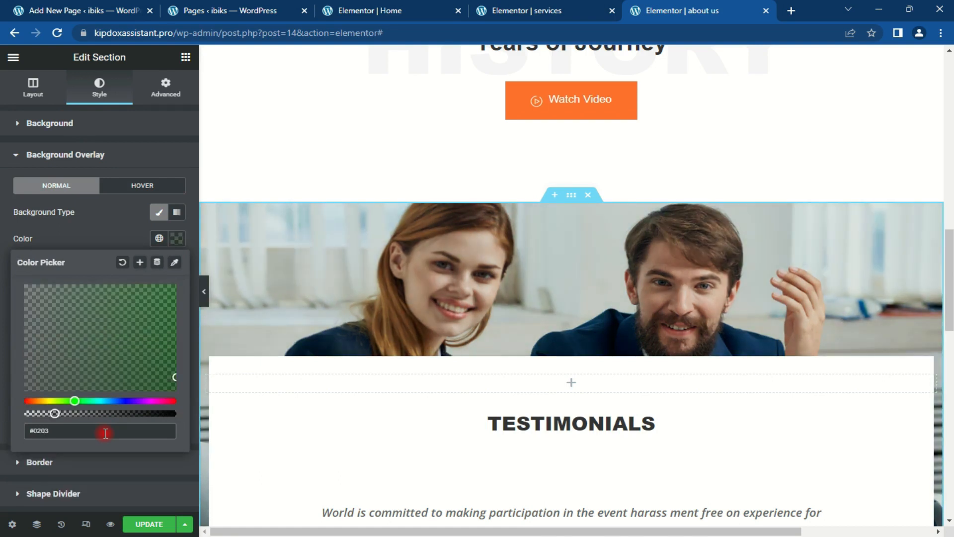
text(4b)
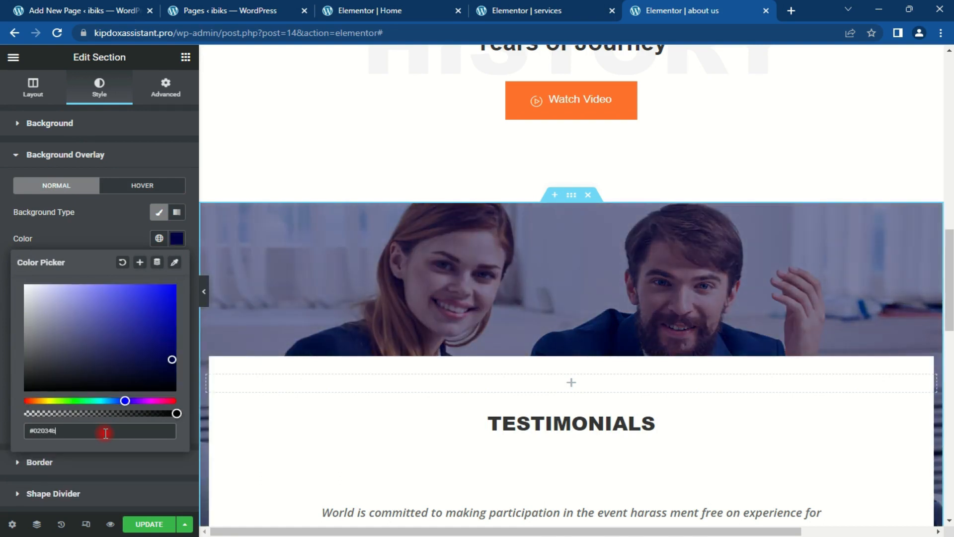
click(177, 240)
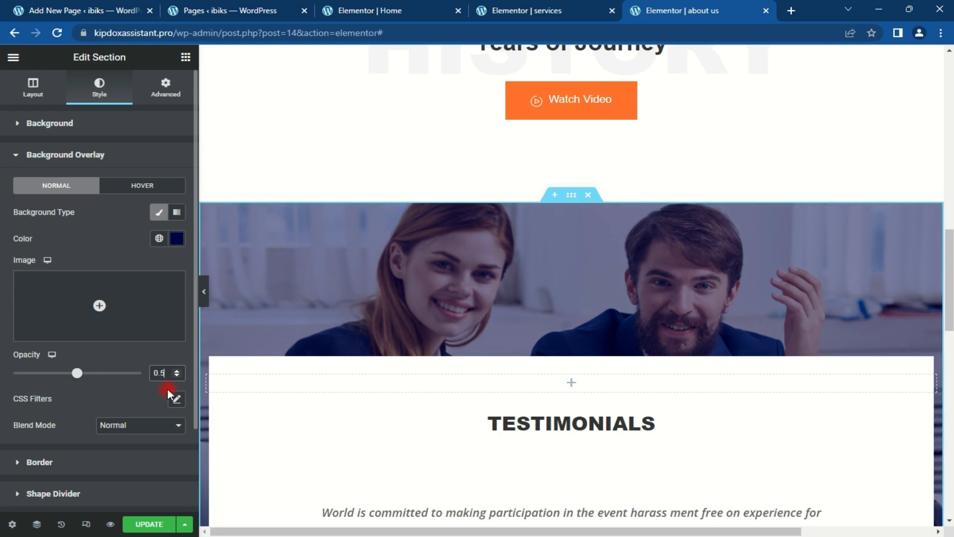
key(BackSpace)
text(65)
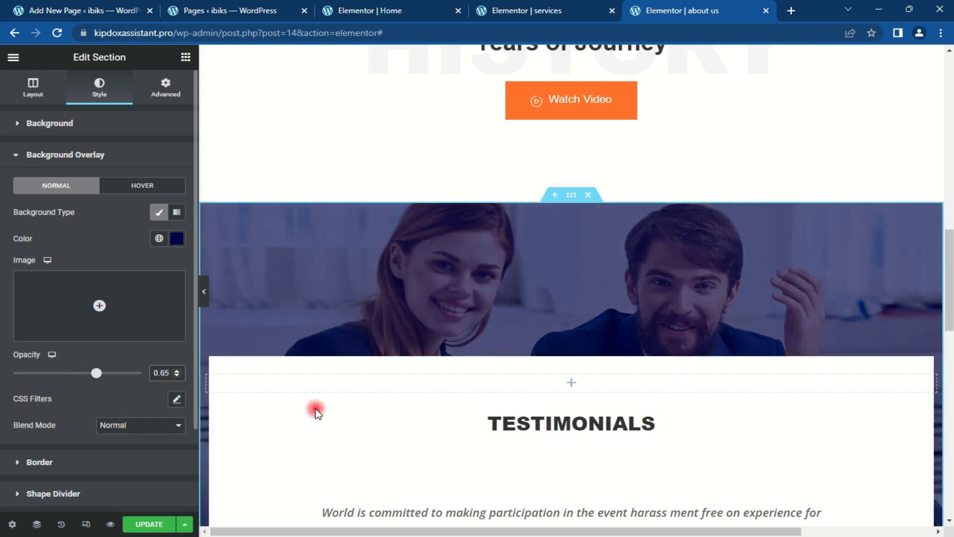
scroll(950, 321, down, 5)
drag(949, 320, 948, 408)
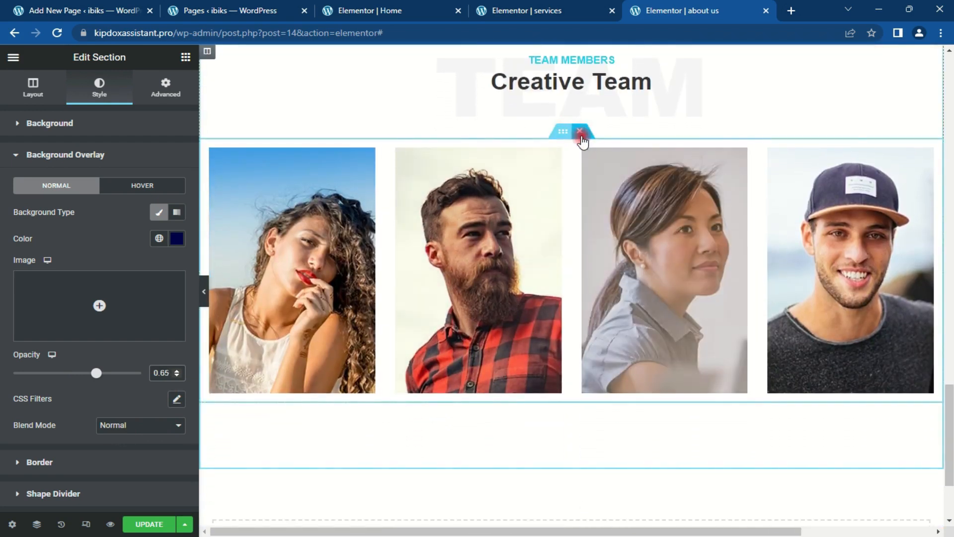
Step: Insert the ElementsKit long-height image team section below the Creative Team heading
click(572, 129)
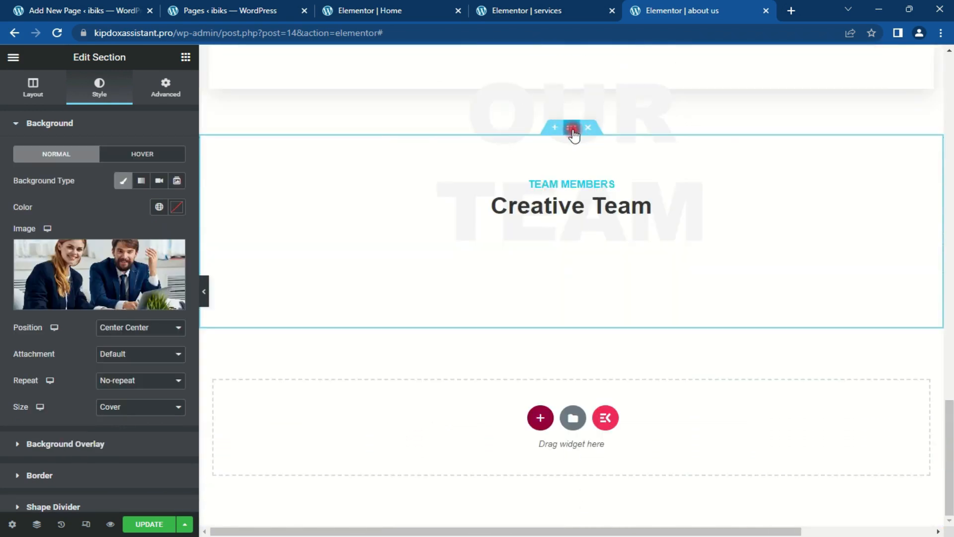
click(605, 417)
click(552, 82)
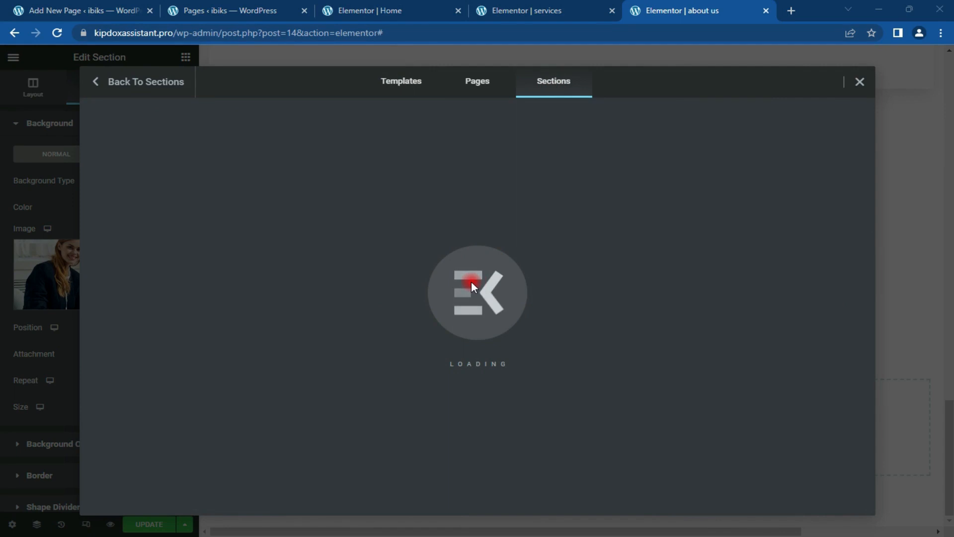
scroll(467, 278, down, 10)
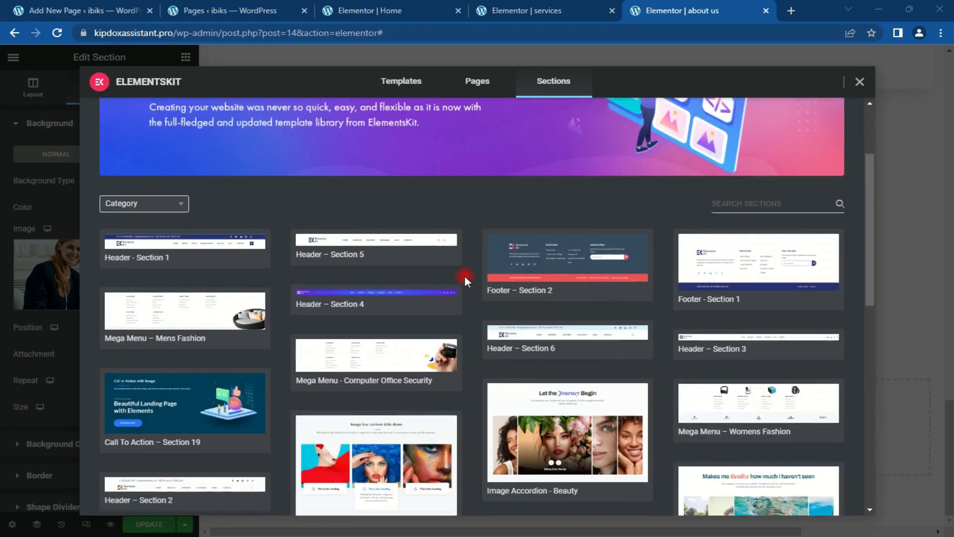
scroll(464, 273, down, 8)
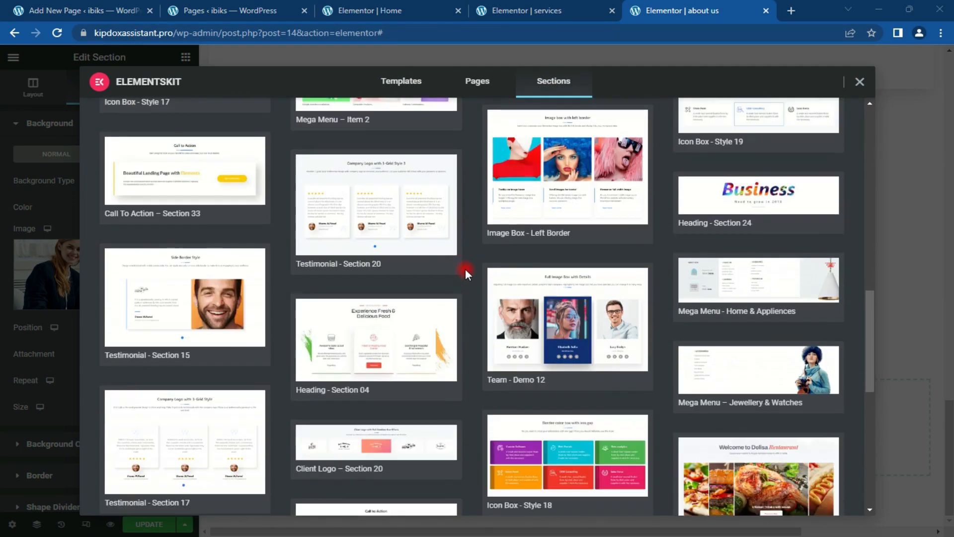
scroll(465, 269, down, 6)
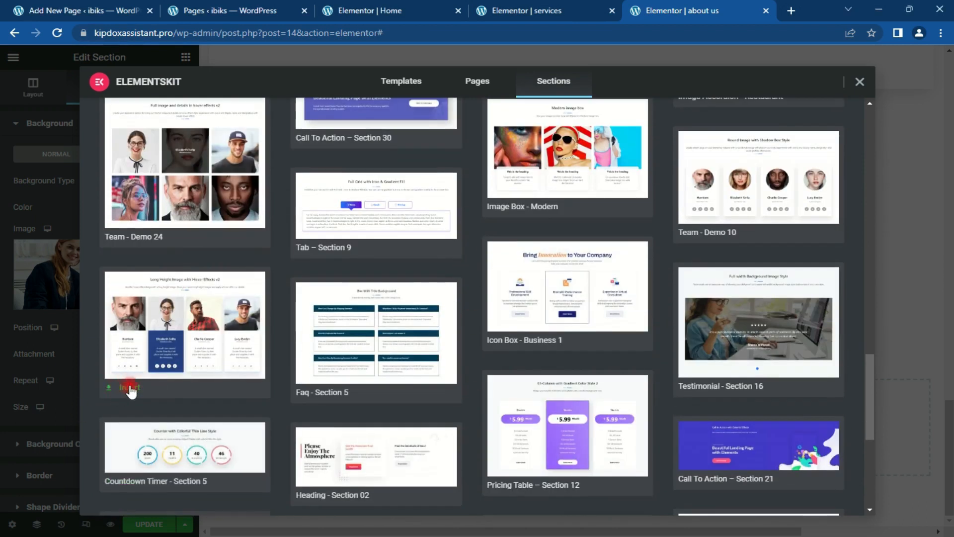
click(130, 384)
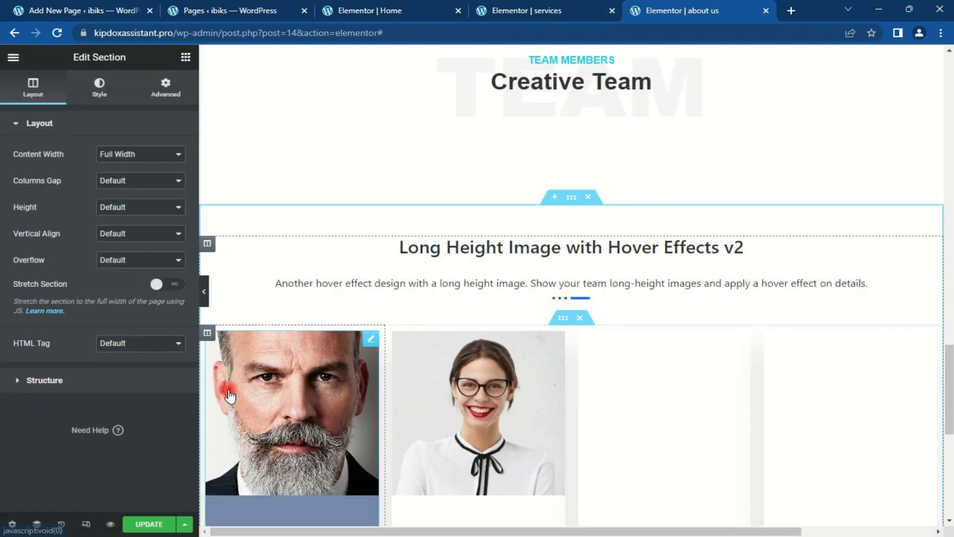
Step: Delete the team template's own heading and description
mouse_move(949, 377)
mouse_down()
mouse_move(949, 306)
mouse_move(950, 379)
mouse_move(950, 368)
mouse_up()
click(936, 293)
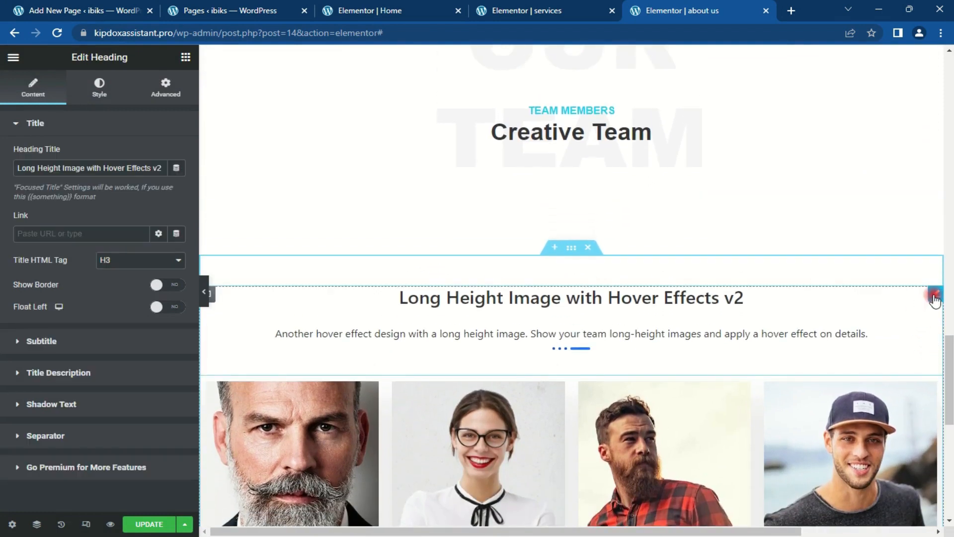
key(Delete)
scroll(889, 294, up, 3)
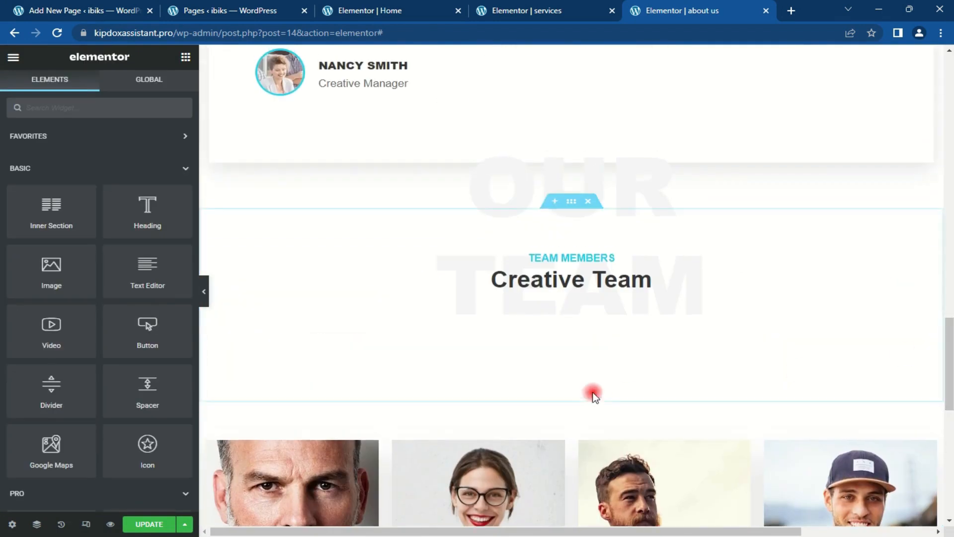
Step: Set the Creative Team section's bottom padding to 0
click(571, 202)
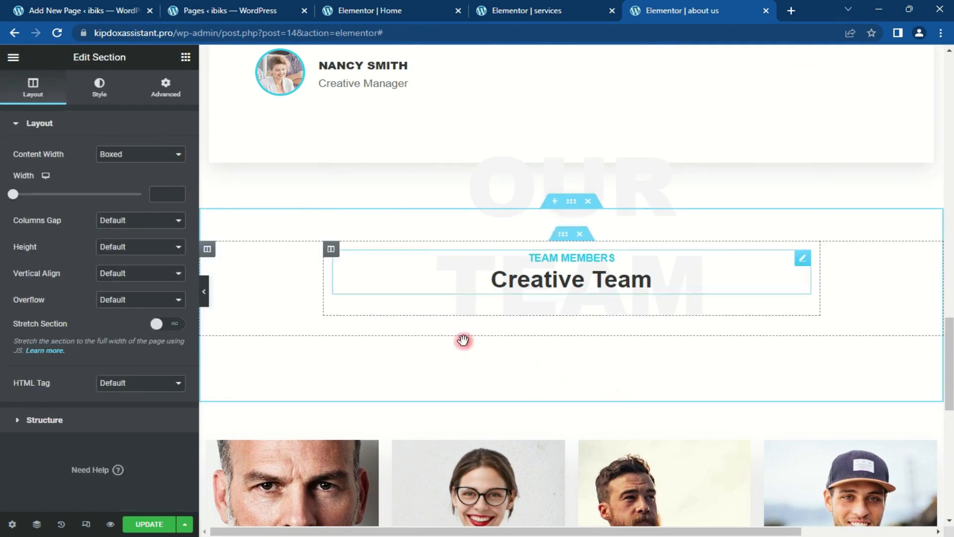
click(166, 90)
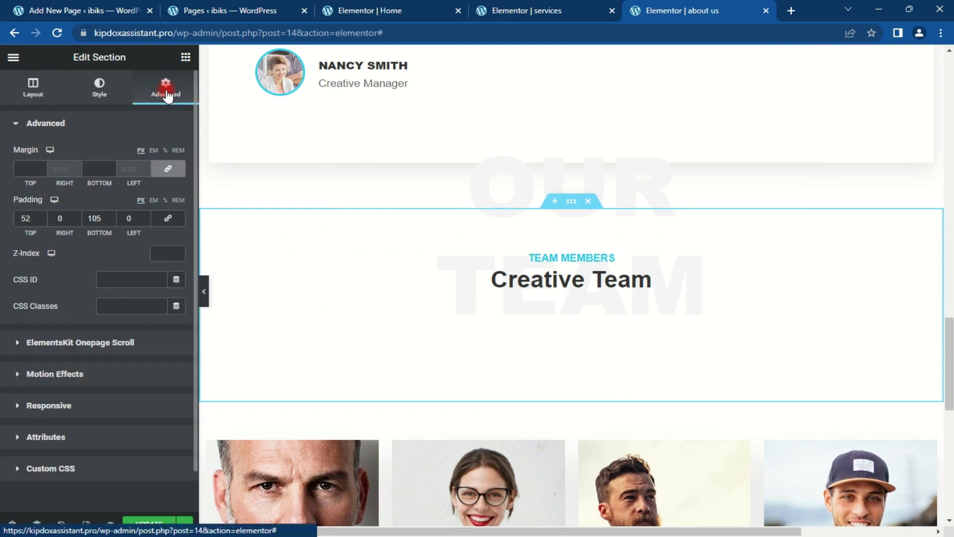
click(96, 217)
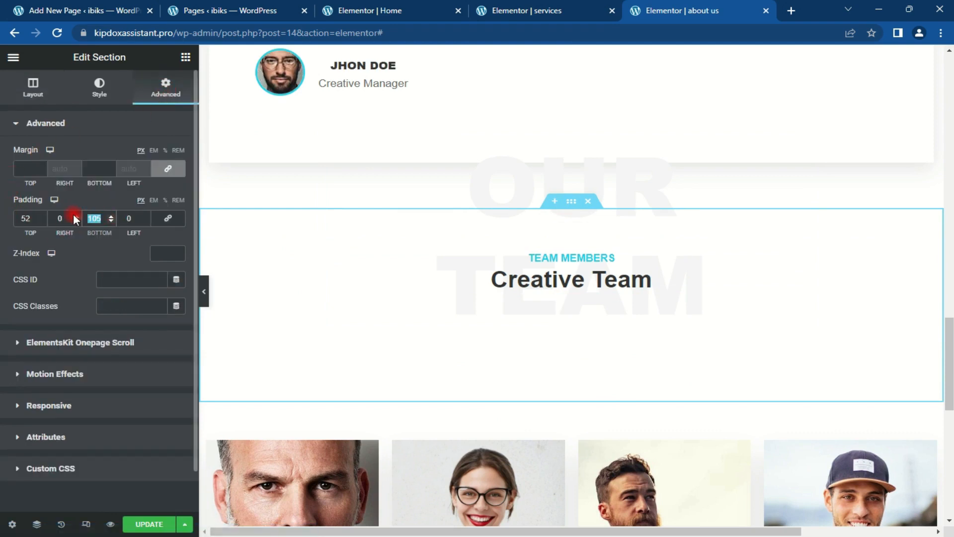
text(0)
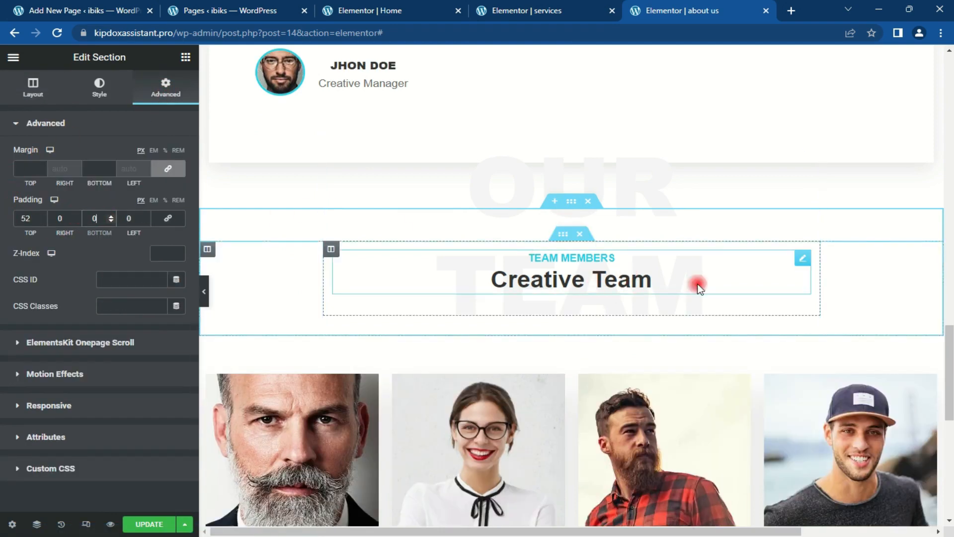
Step: Select the Creative Team heading and bring up its style settings
click(803, 259)
click(95, 97)
click(86, 215)
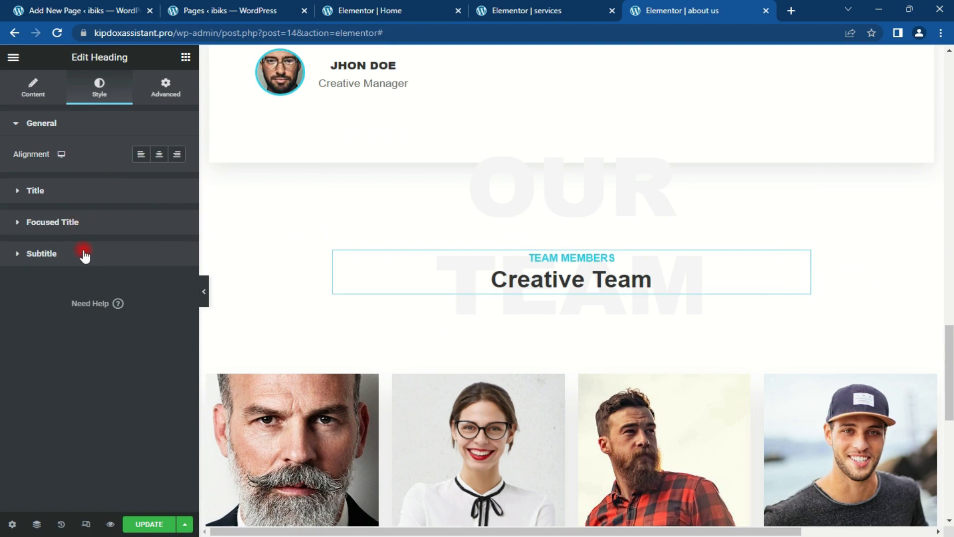
Step: Colour the TEAM MEMBERS subtitle orange #ff712b
click(120, 258)
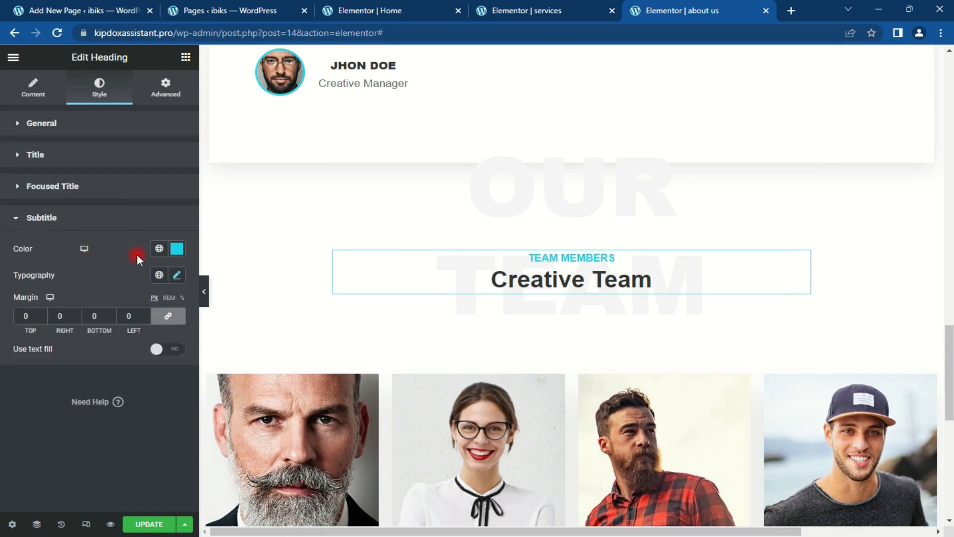
click(178, 251)
text(#ff712b)
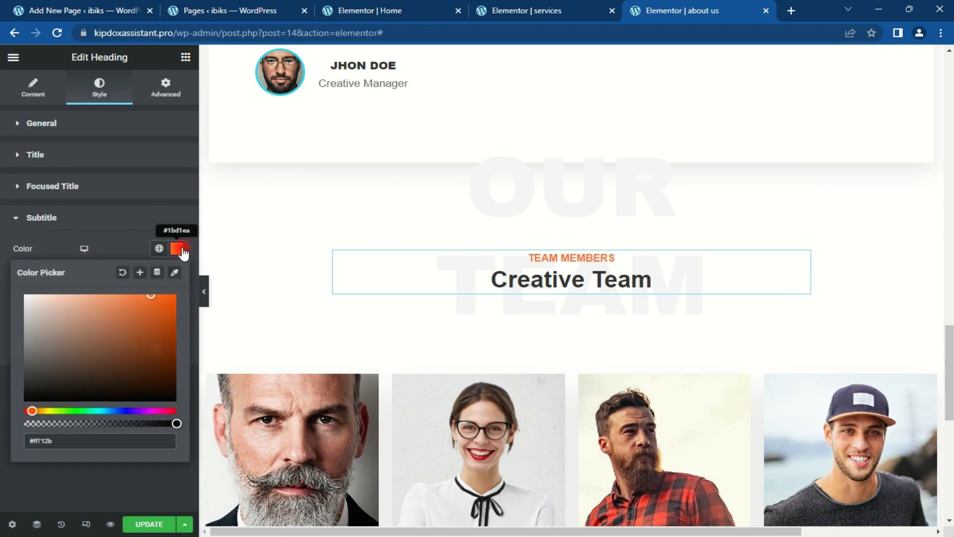
click(182, 253)
Step: Save the updated about us page
drag(949, 370, 948, 456)
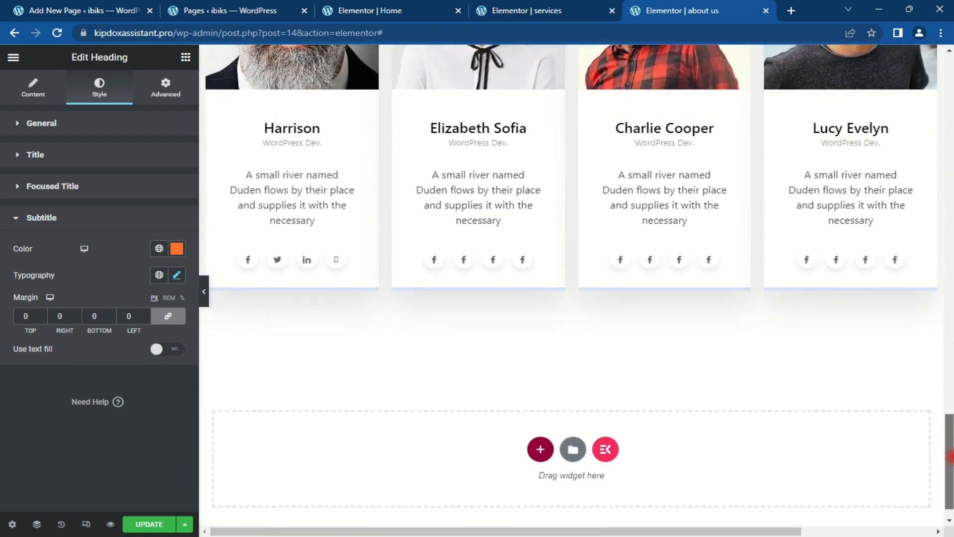
click(950, 405)
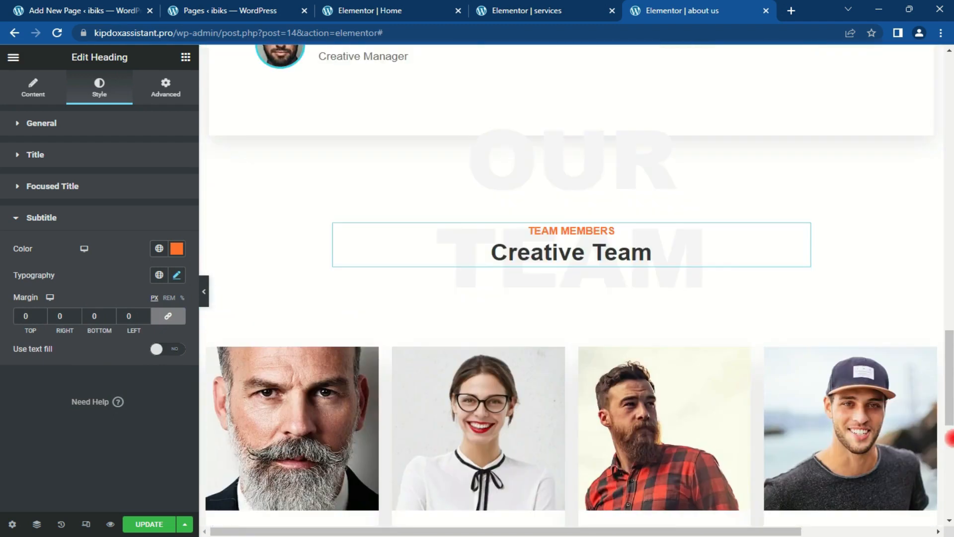
drag(949, 348, 949, 168)
click(141, 528)
drag(950, 148, 950, 74)
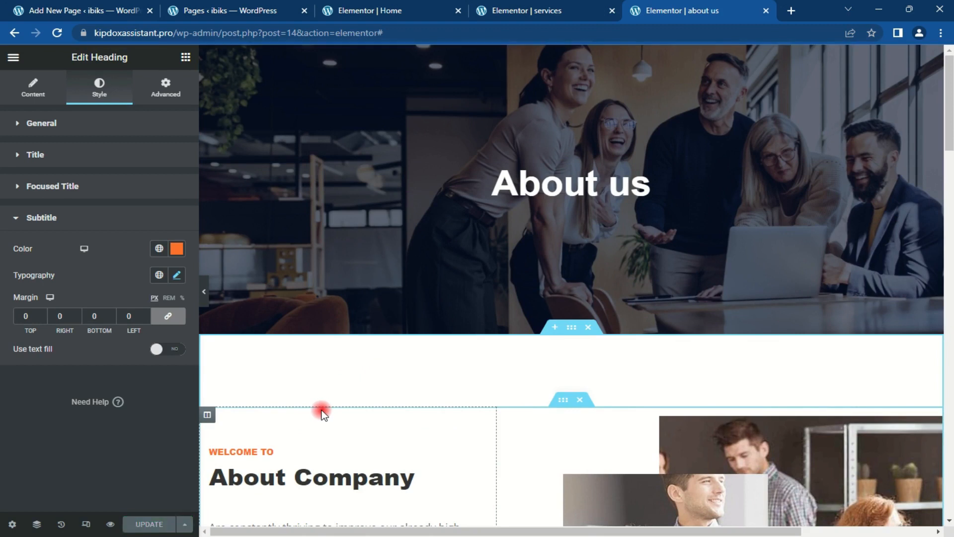
Step: Open the Contact us page in a new tab and edit it with Elementor
click(252, 9)
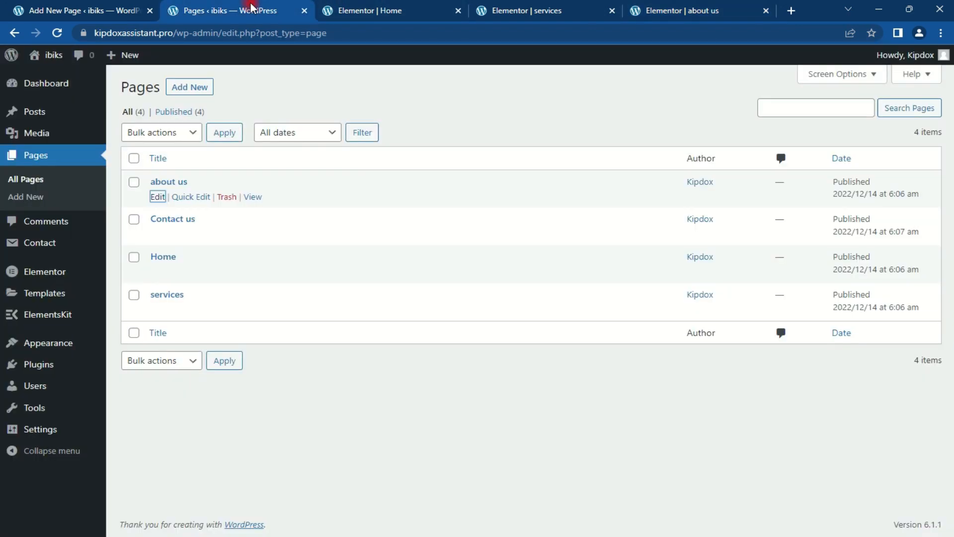
right_click(158, 237)
click(194, 249)
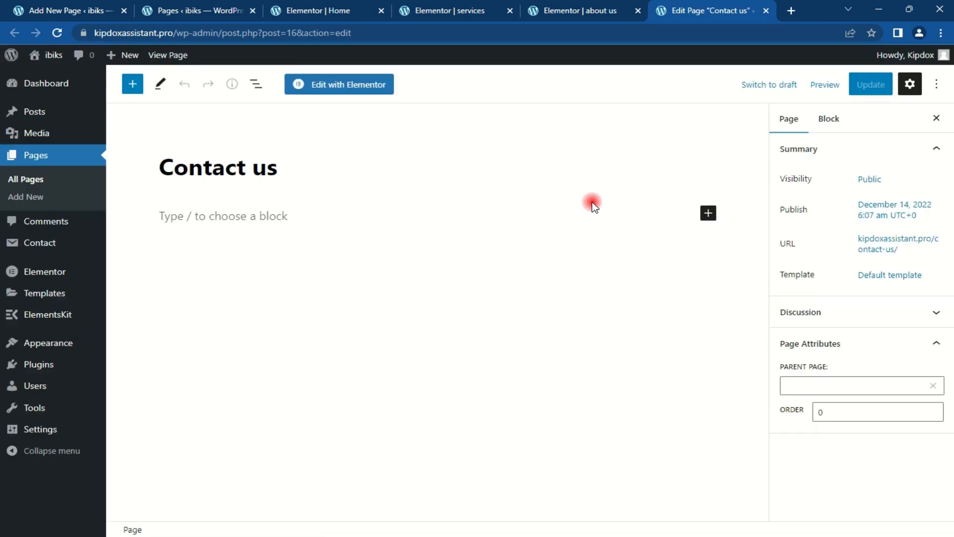
click(328, 89)
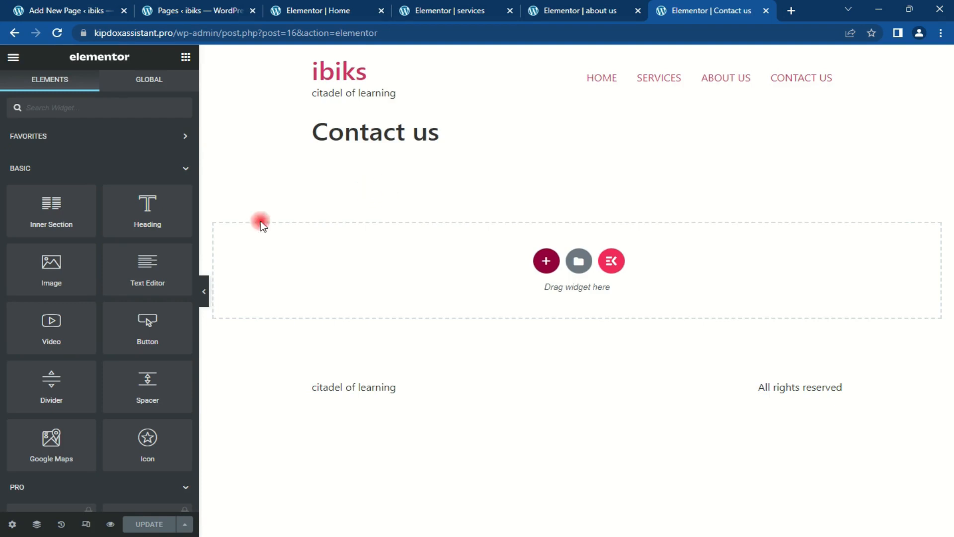
Step: Give Contact us the Elementor Canvas layout with title hidden, then bring up ElementsKit templates
click(12, 524)
click(149, 362)
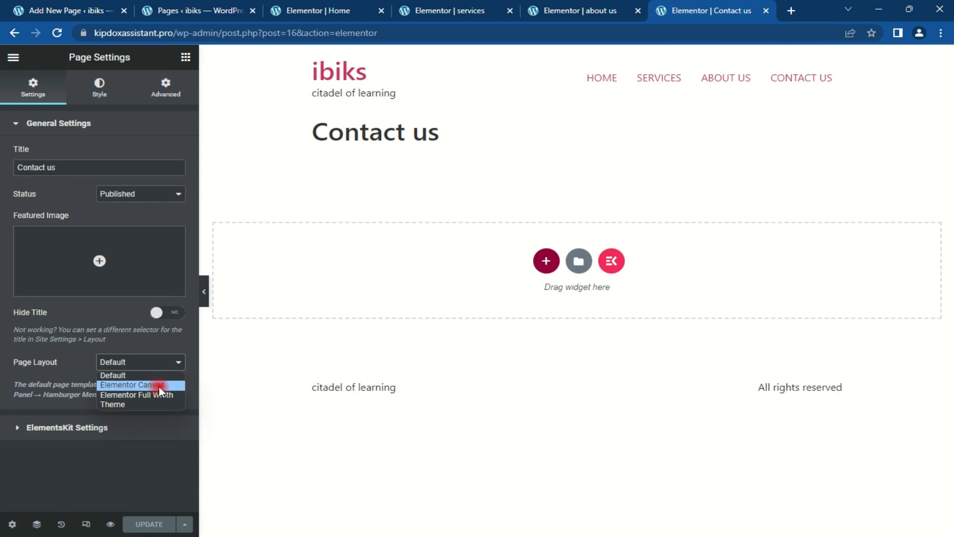
click(159, 387)
click(171, 313)
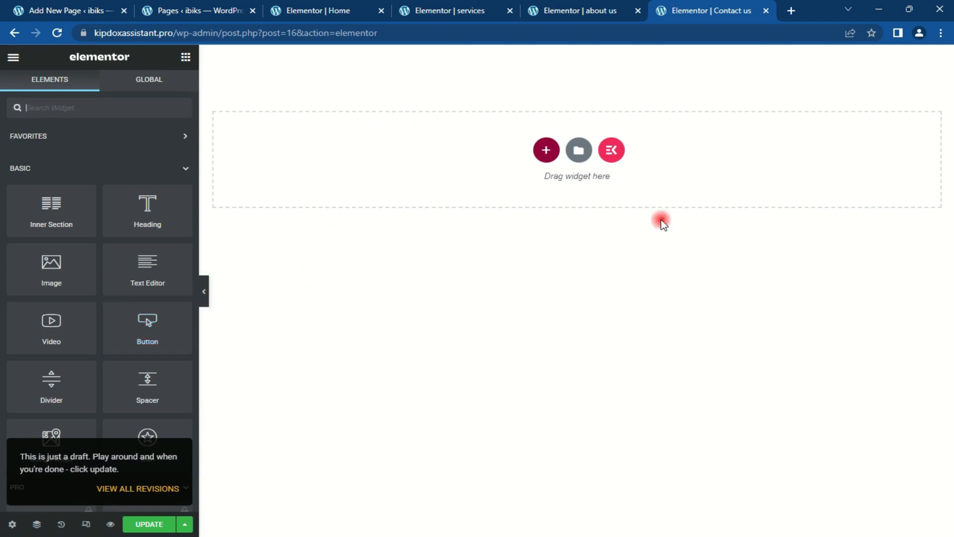
click(613, 150)
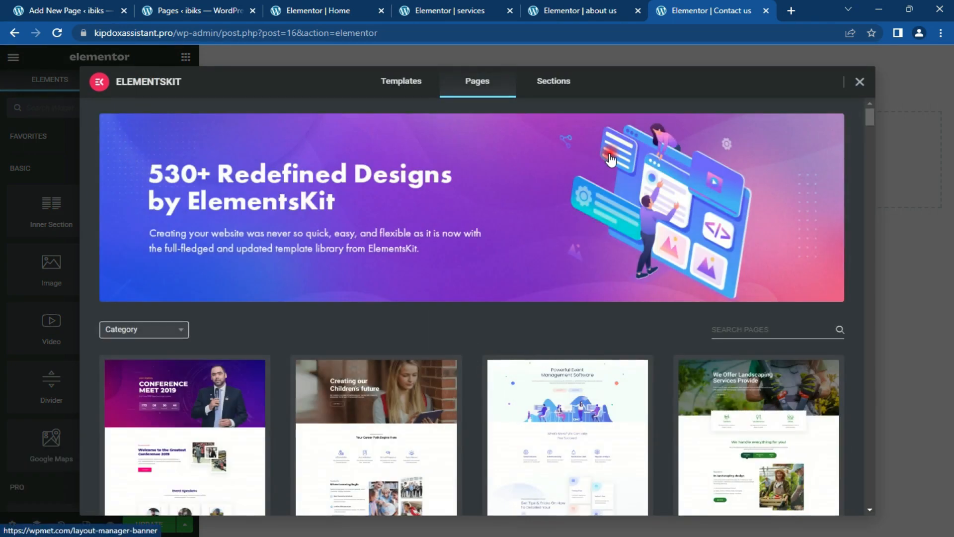
Step: Insert Services – Agency Services 3 from the ElementsKit Consult & Business kit
click(413, 81)
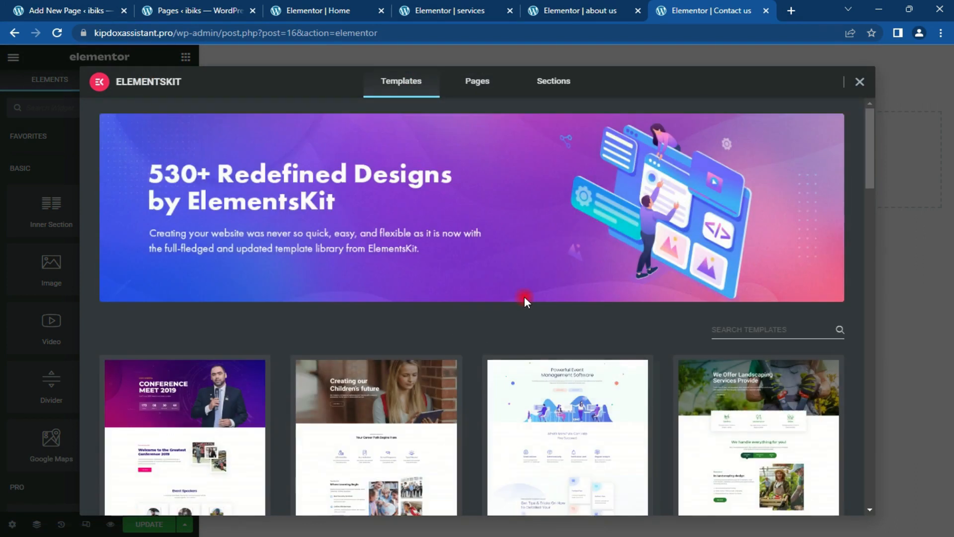
scroll(555, 367, down, 4)
click(567, 451)
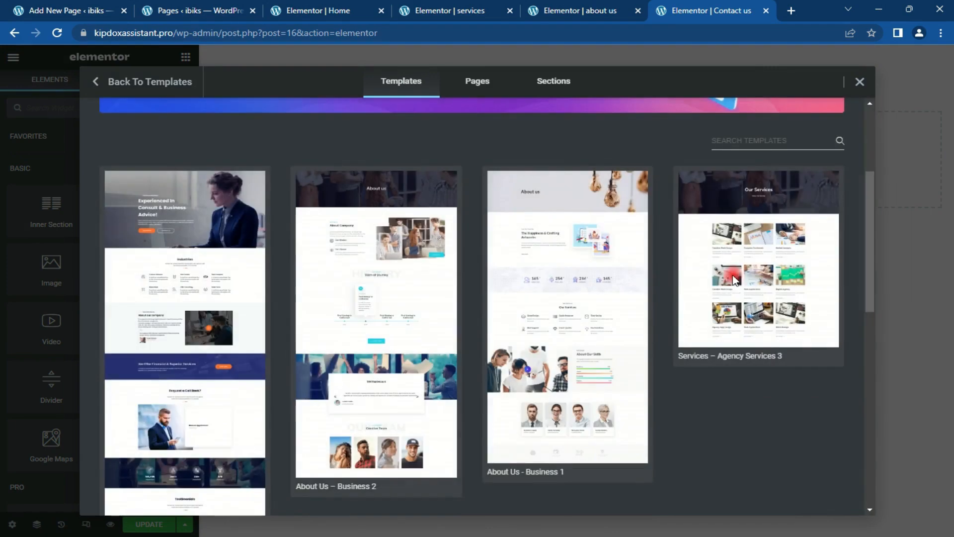
scroll(778, 450, down, 1)
scroll(778, 446, up, 2)
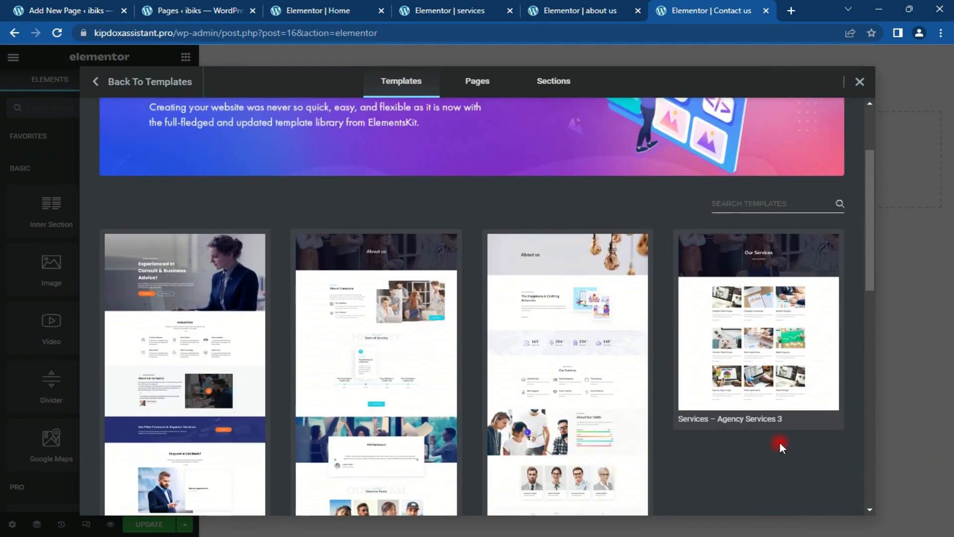
scroll(779, 444, down, 1)
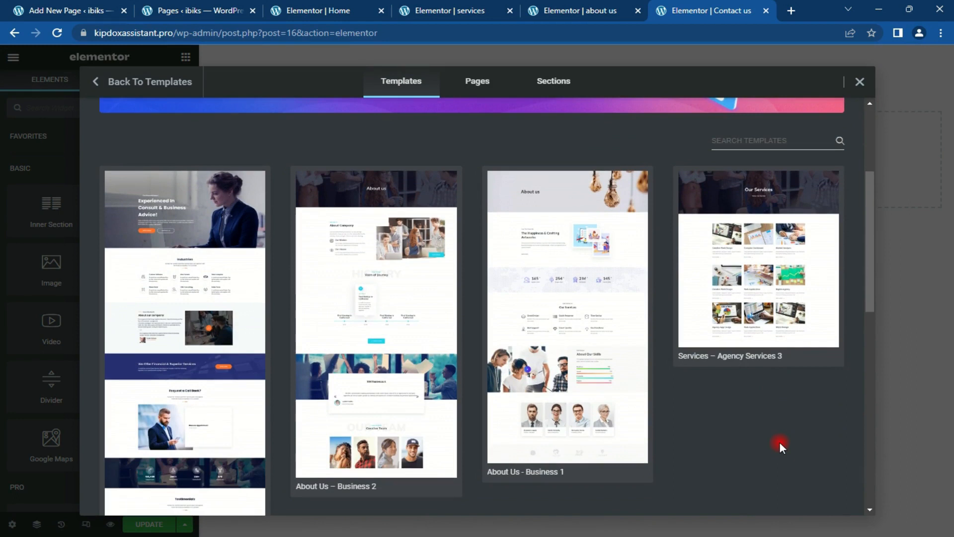
scroll(779, 441, down, 3)
scroll(779, 441, up, 3)
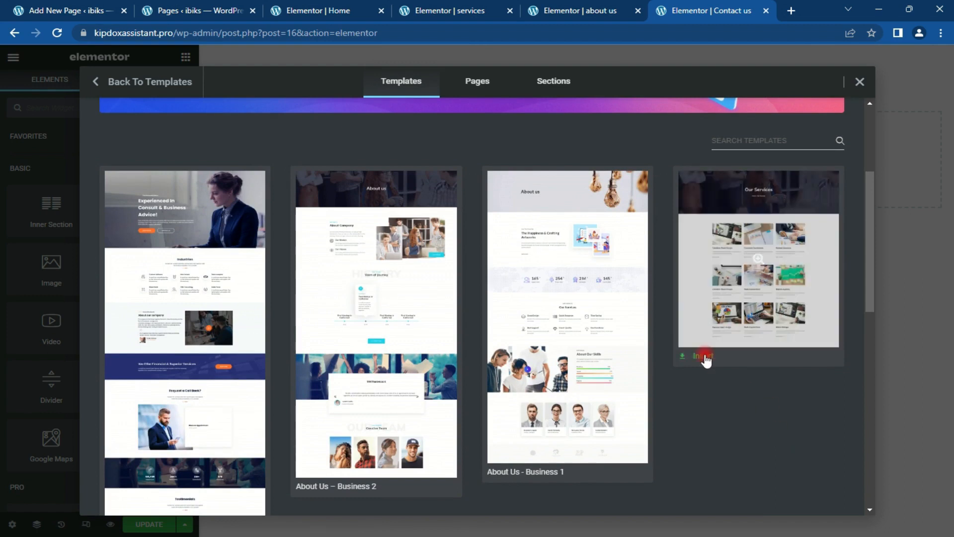
click(702, 356)
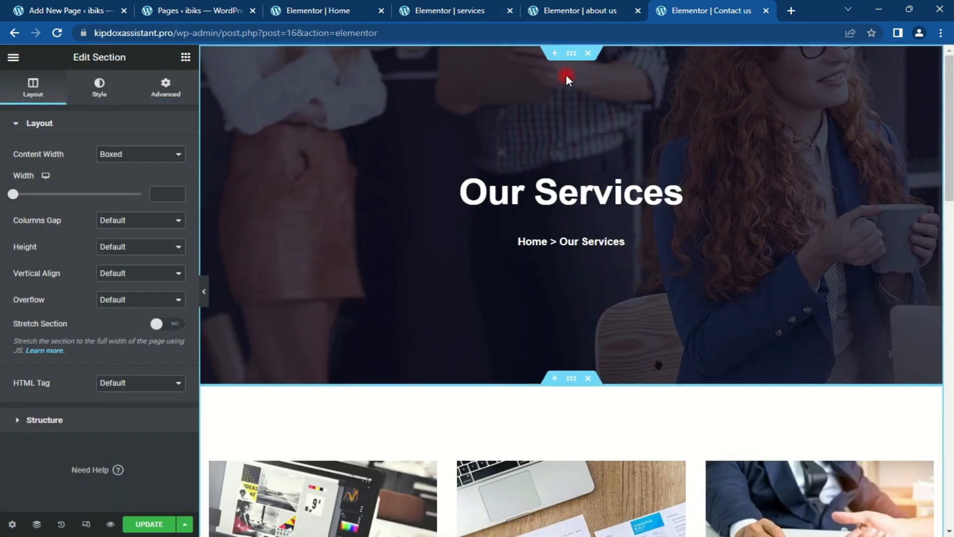
Step: Set the hero section background to the photo of the team around a laptop
click(128, 152)
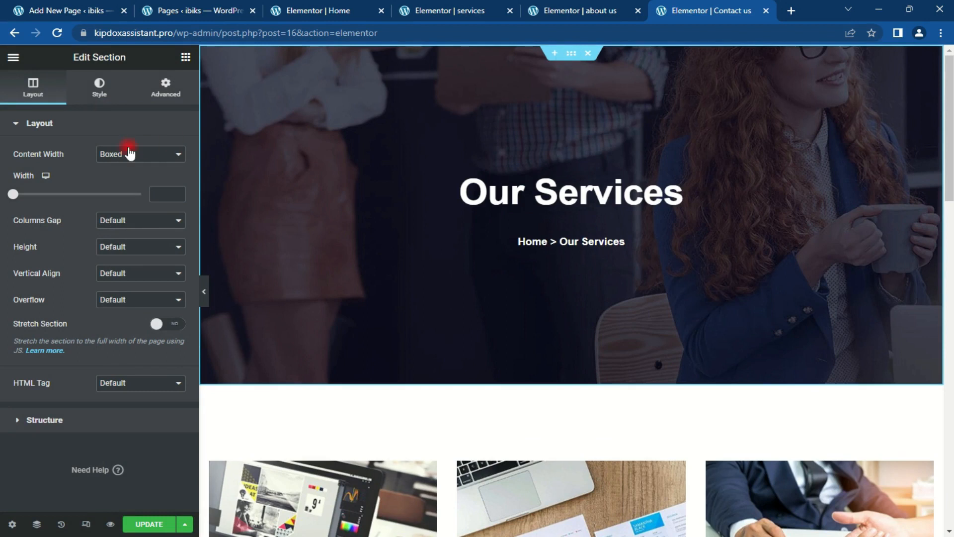
click(106, 98)
click(126, 277)
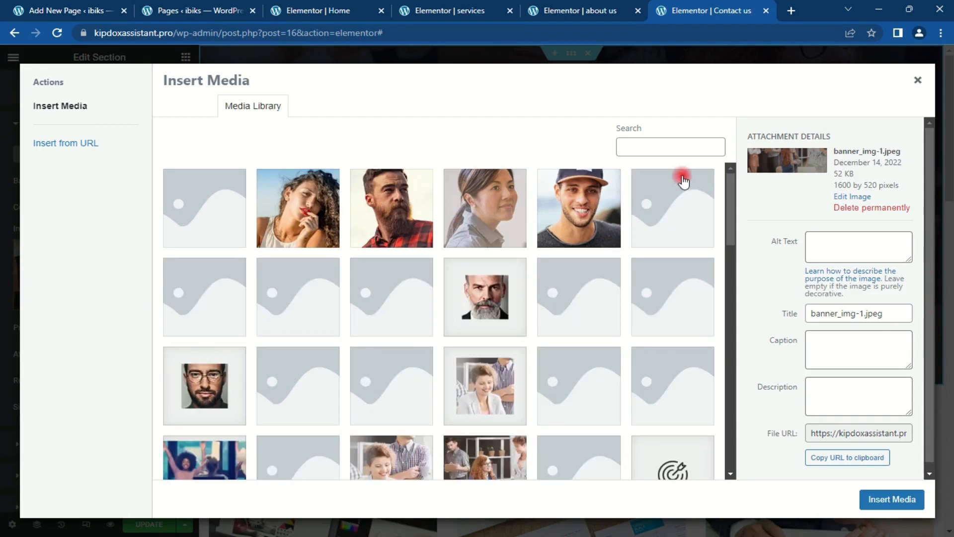
drag(730, 185, 752, 347)
click(590, 240)
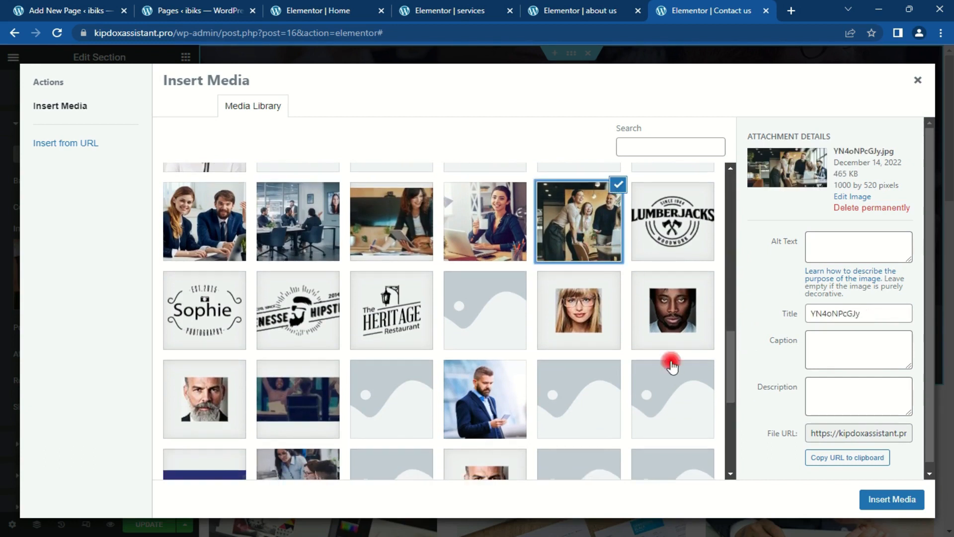
click(891, 498)
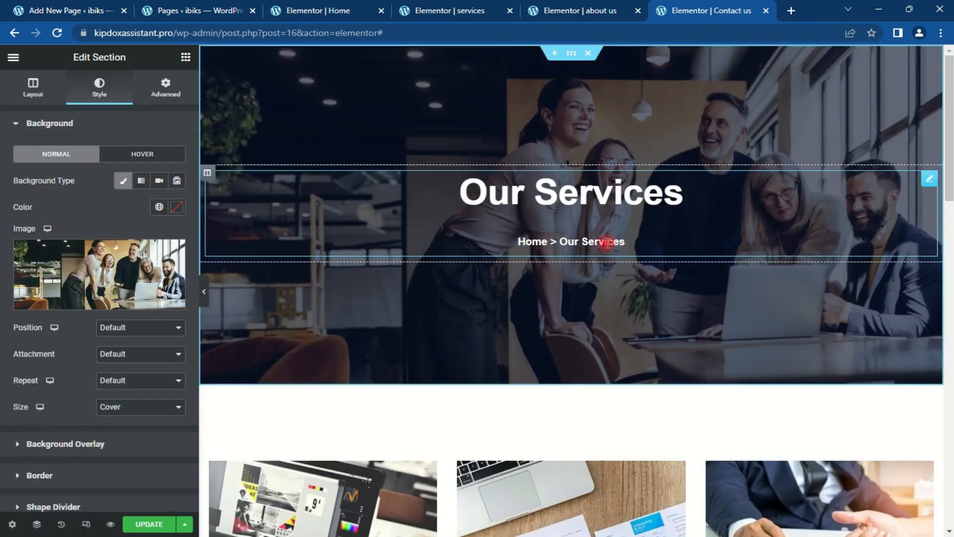
click(605, 191)
drag(155, 167, 2, 191)
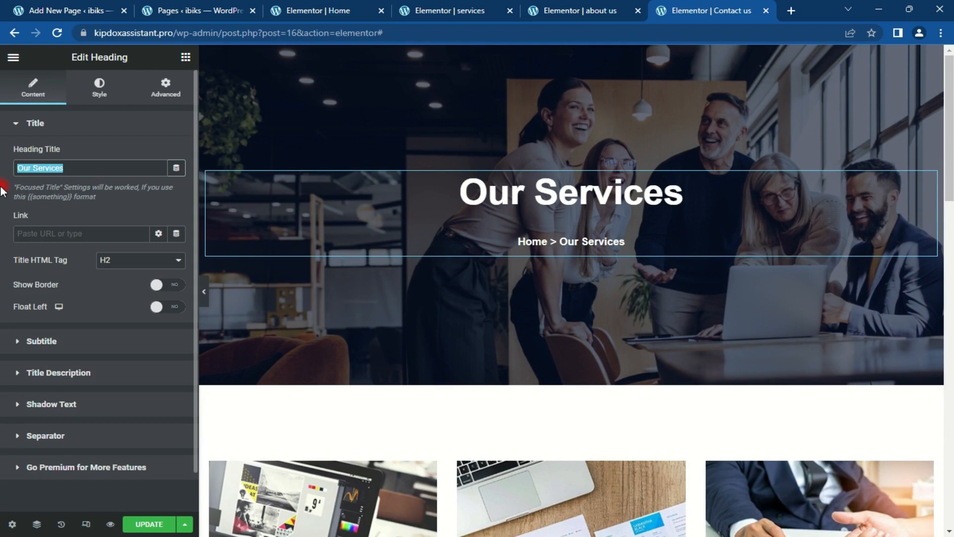
Step: Retitle the hero heading to CONTACT US
text(C)
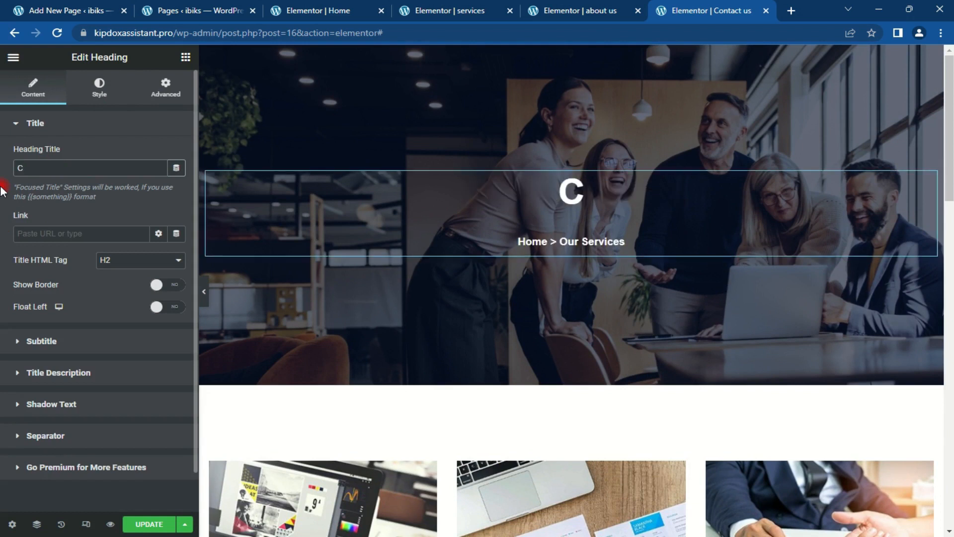
text(ONTACT US)
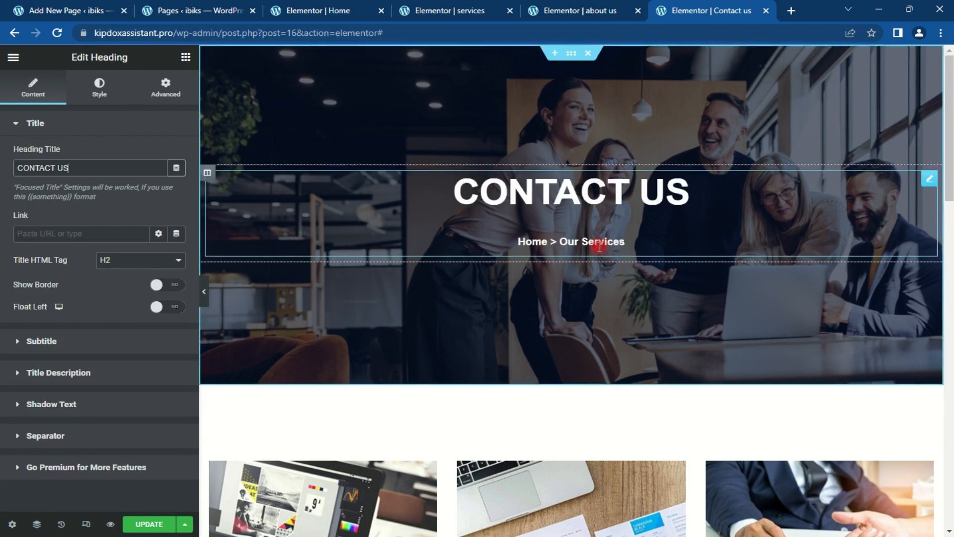
click(74, 132)
click(82, 158)
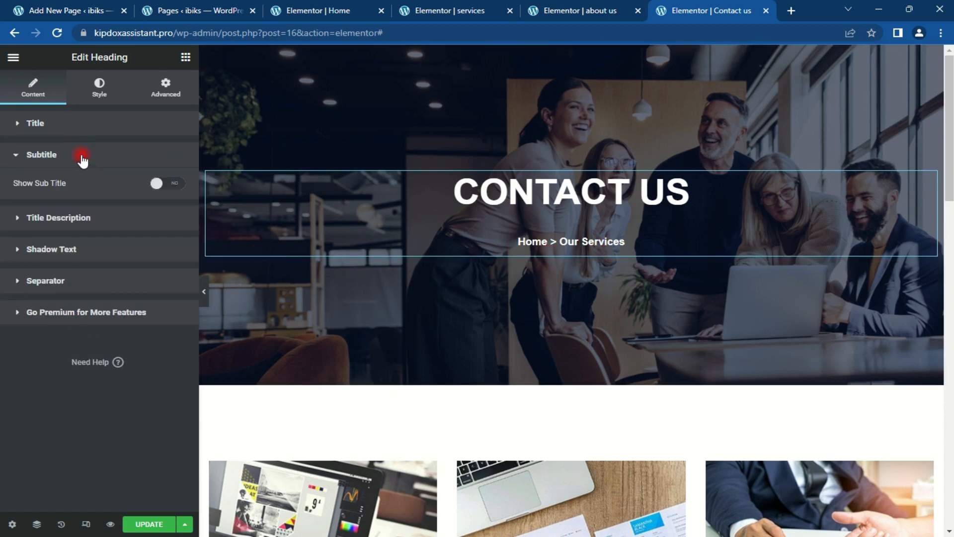
click(29, 159)
click(34, 154)
click(35, 155)
Step: Change the heading's breadcrumb description to Home > Contact Us
click(62, 187)
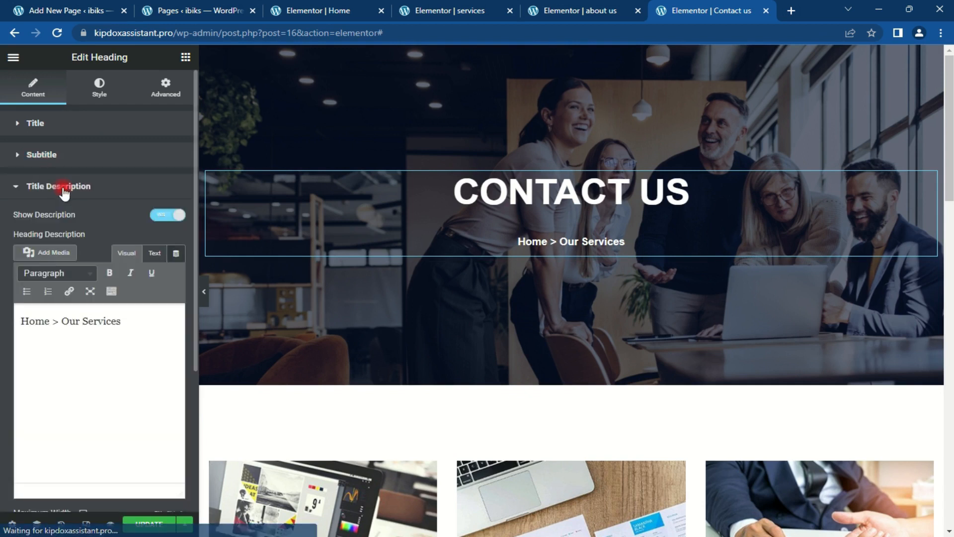
drag(130, 350, 61, 328)
text(c)
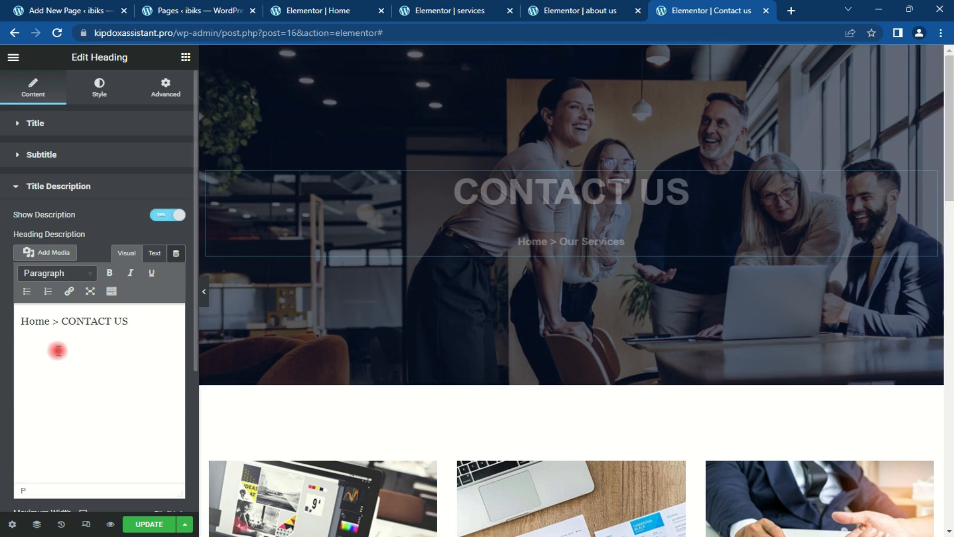
key(BackSpace)
key(BackSpace)
key(BackSpace)
key(BackSpace)
key(BackSpace)
key(BackSpace)
key(BackSpace)
key(BackSpace)
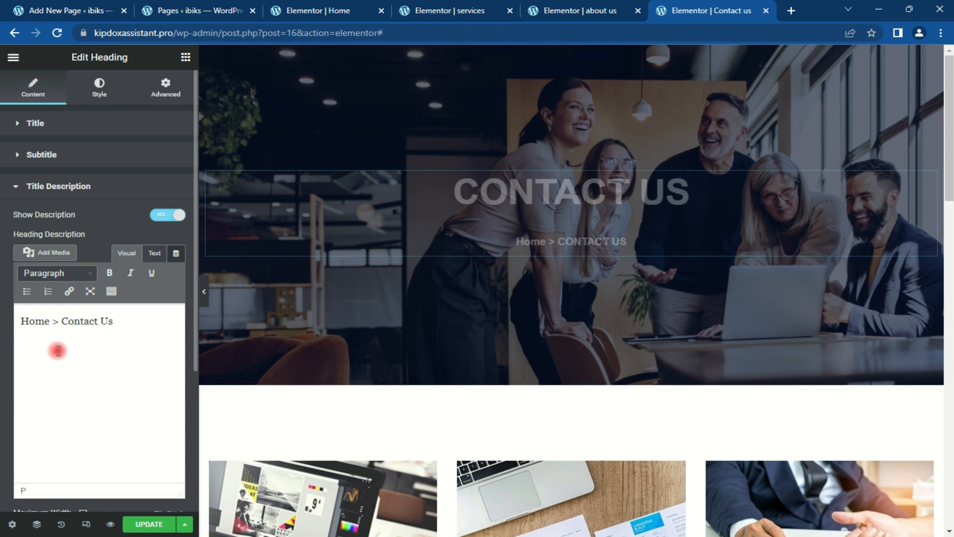
drag(949, 118, 949, 197)
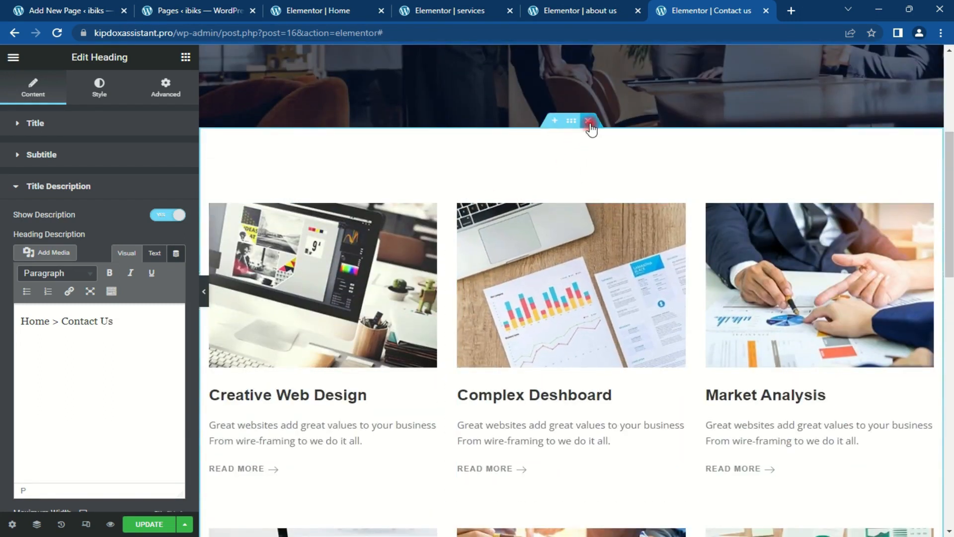
Step: Delete the service cards section below the Contact Us banner
click(590, 121)
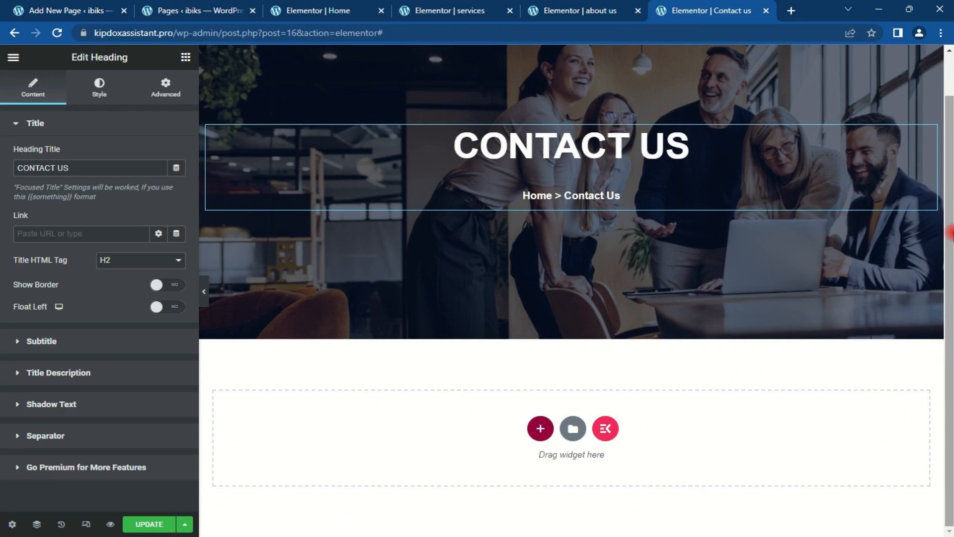
Step: Add a centred heading reading 'Get in touch !' below the hero
click(185, 58)
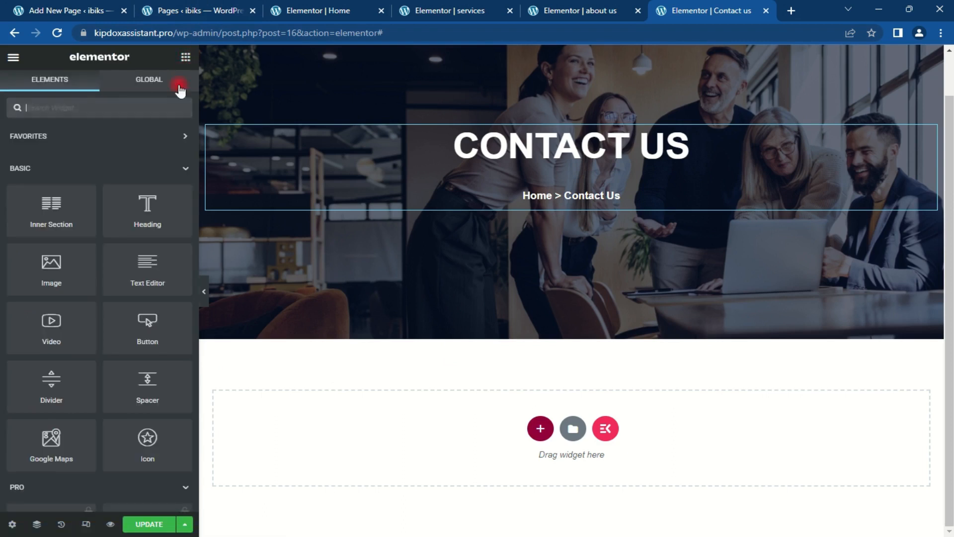
drag(152, 201, 587, 412)
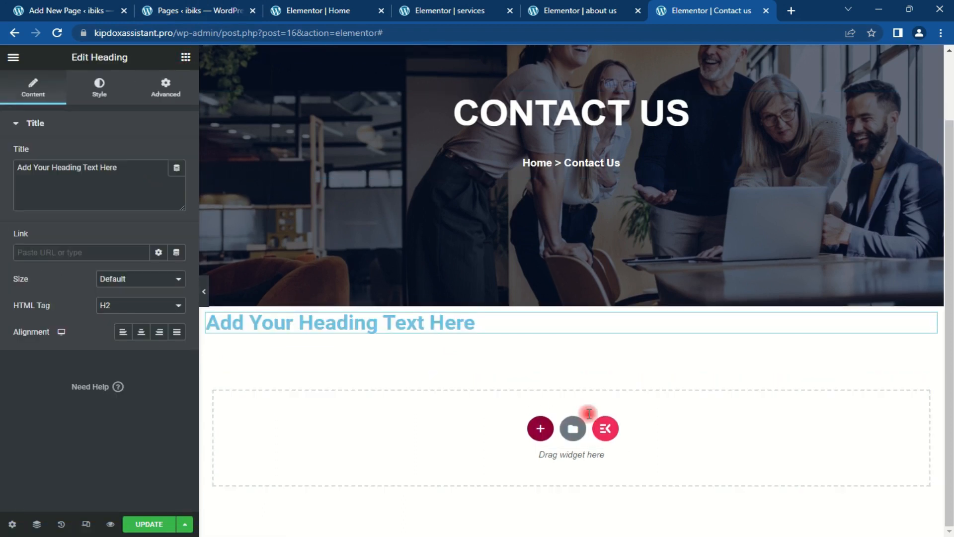
click(141, 332)
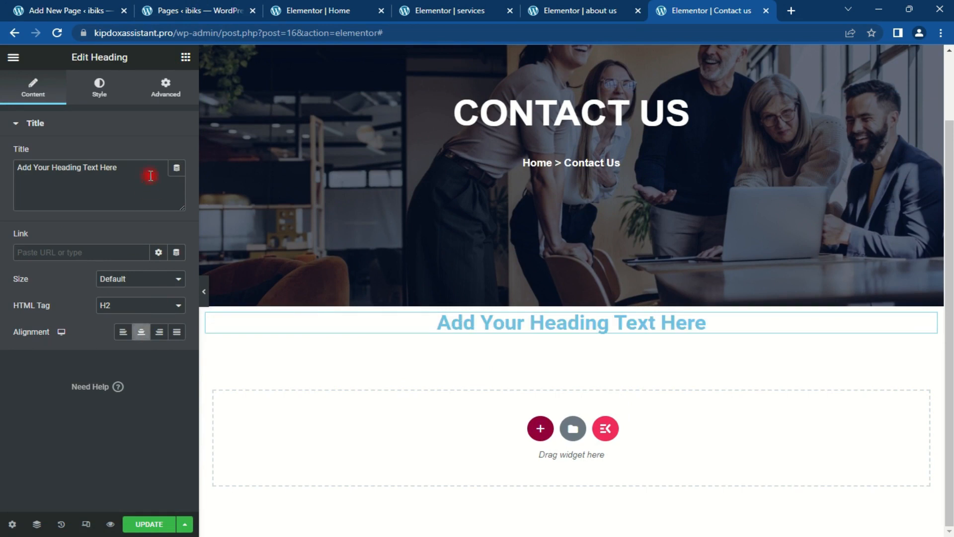
drag(147, 171, 3, 168)
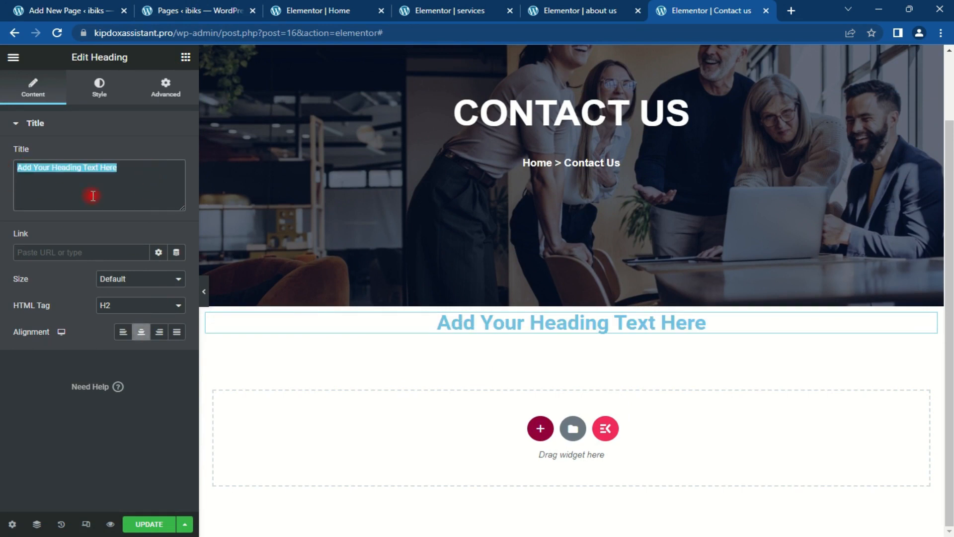
text(Get )
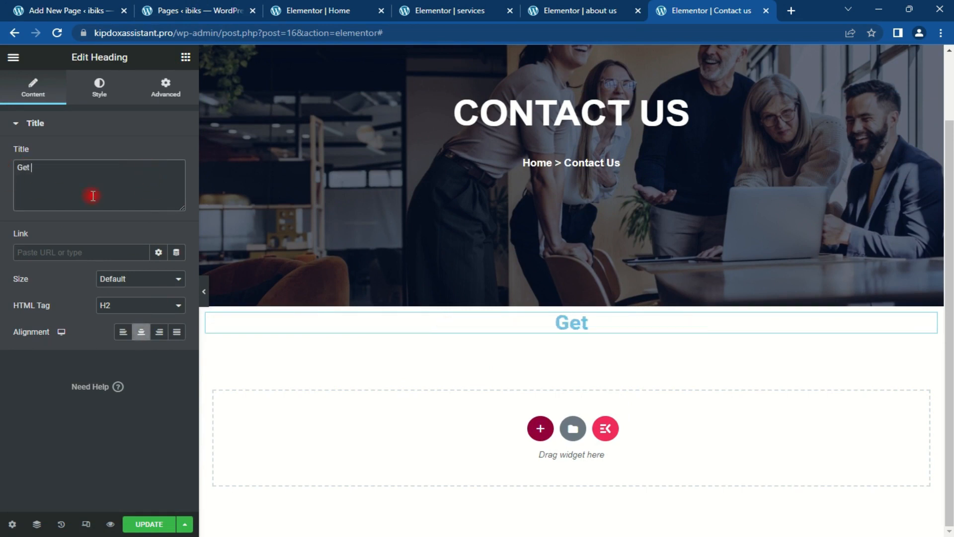
text(in t)
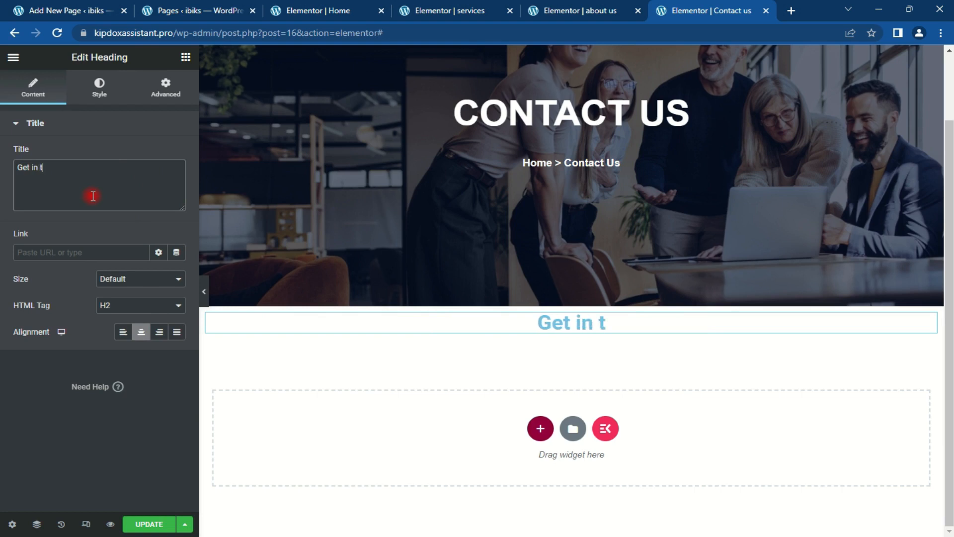
text(ouch )
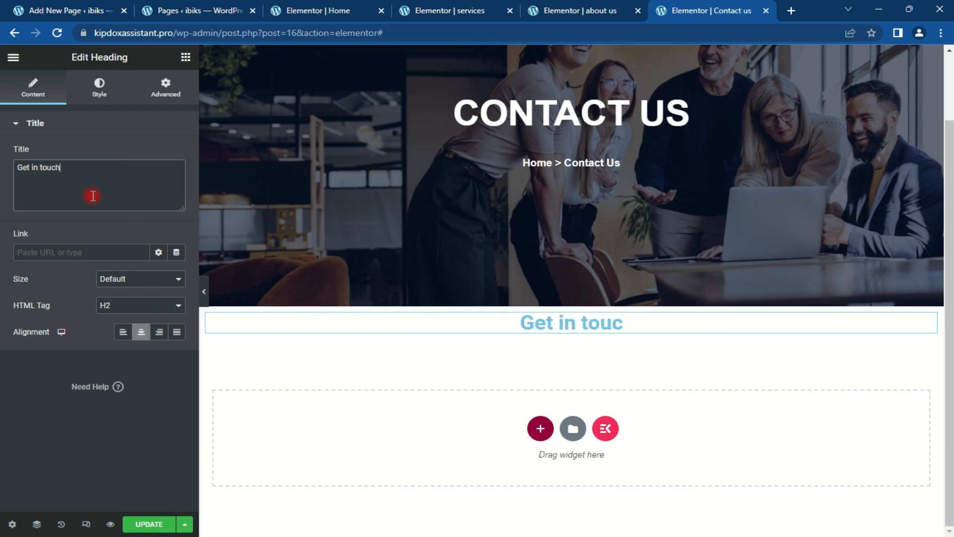
text(!)
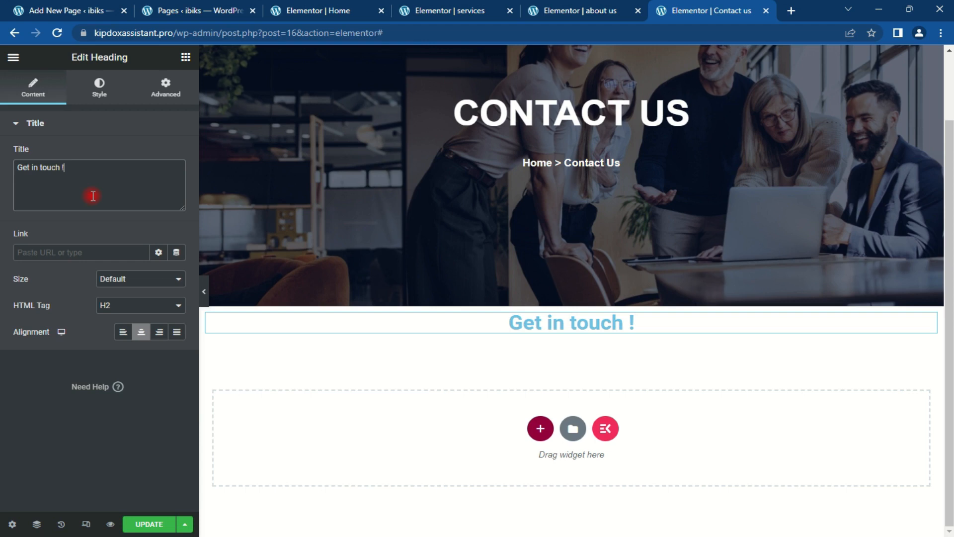
Step: Make the heading orange #ff712b with 50 px top padding
click(113, 80)
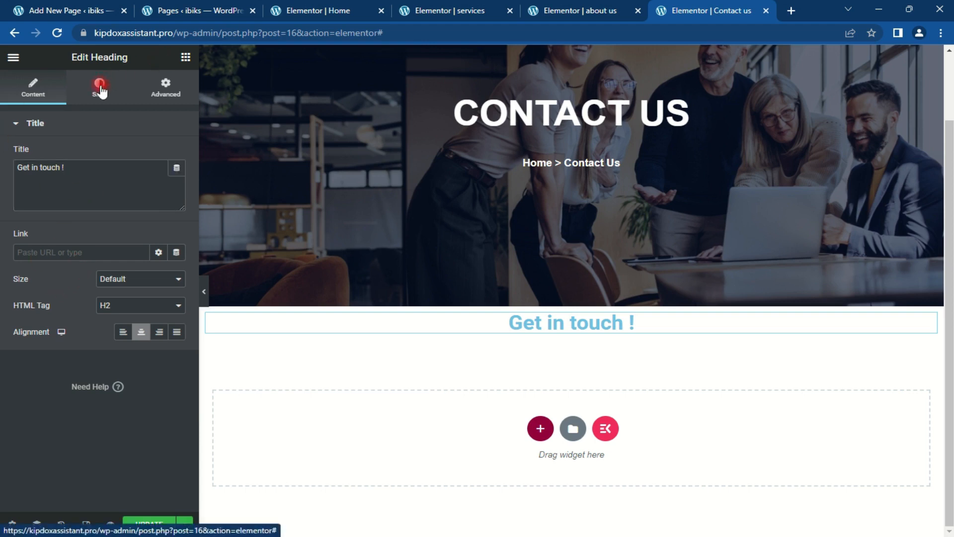
click(177, 155)
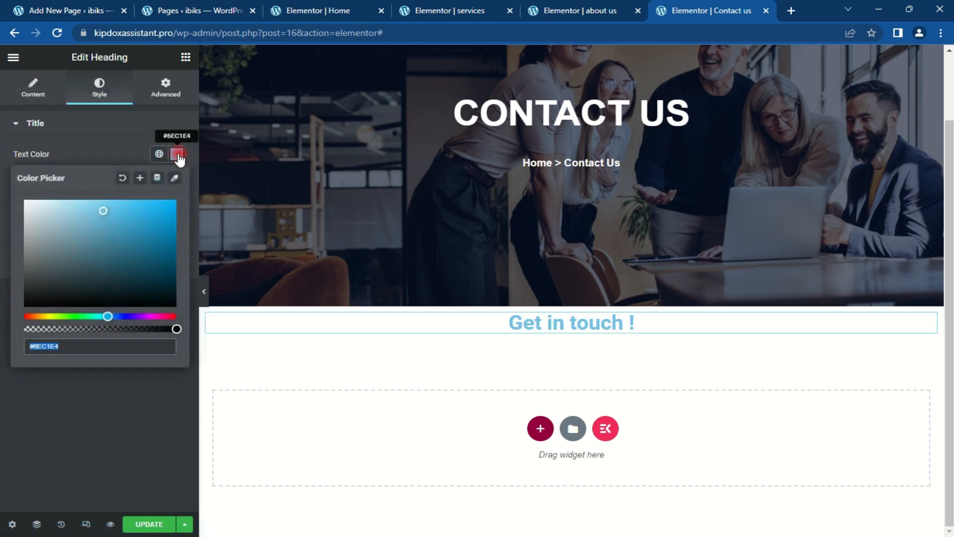
text(#ff712b)
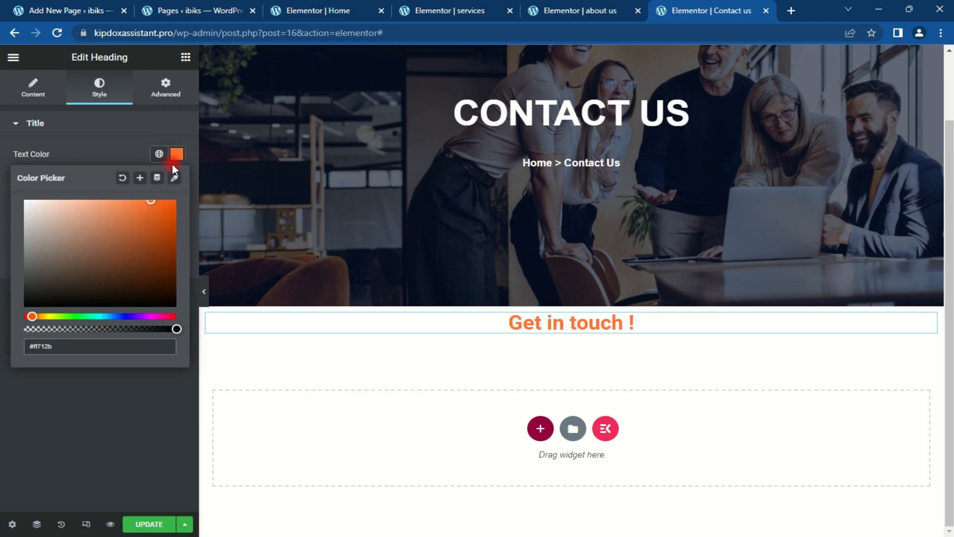
click(161, 98)
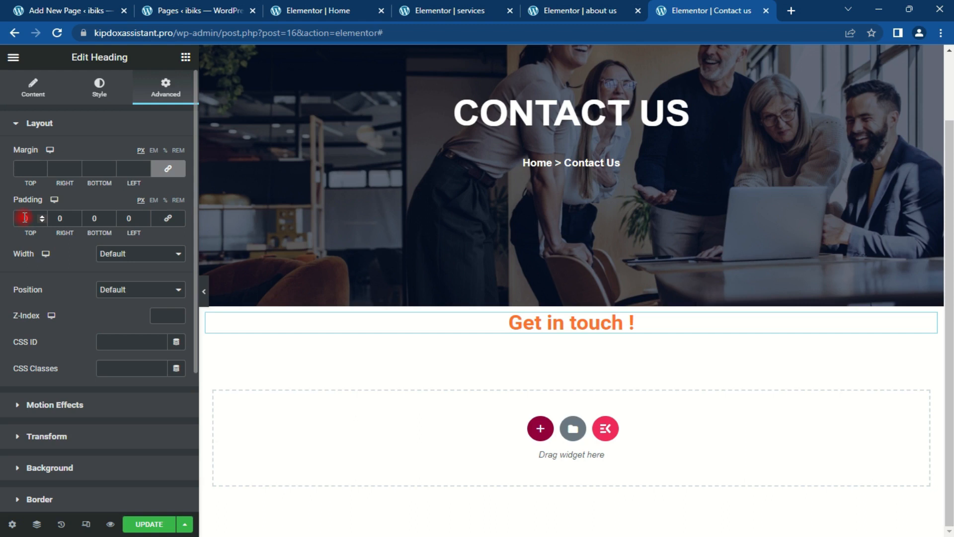
click(27, 221)
text(500)
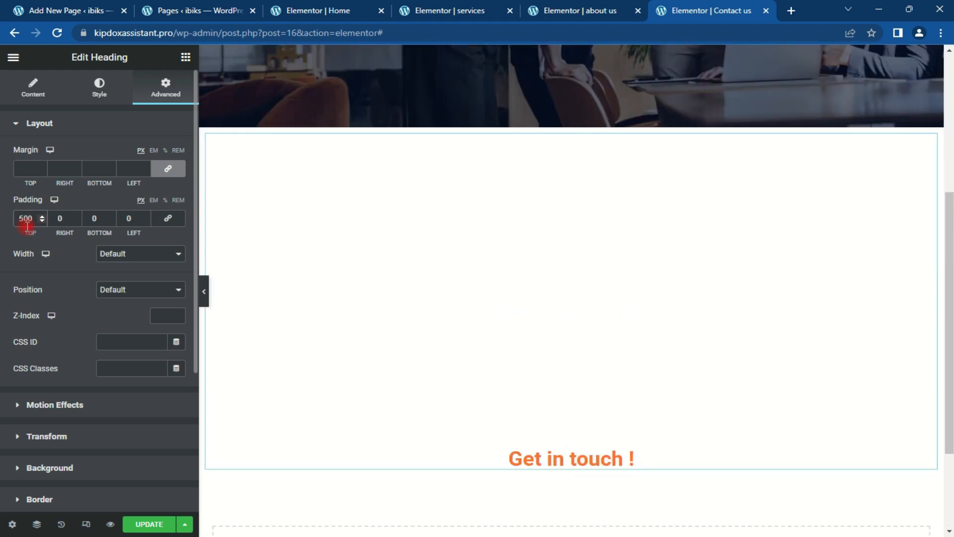
key(BackSpace)
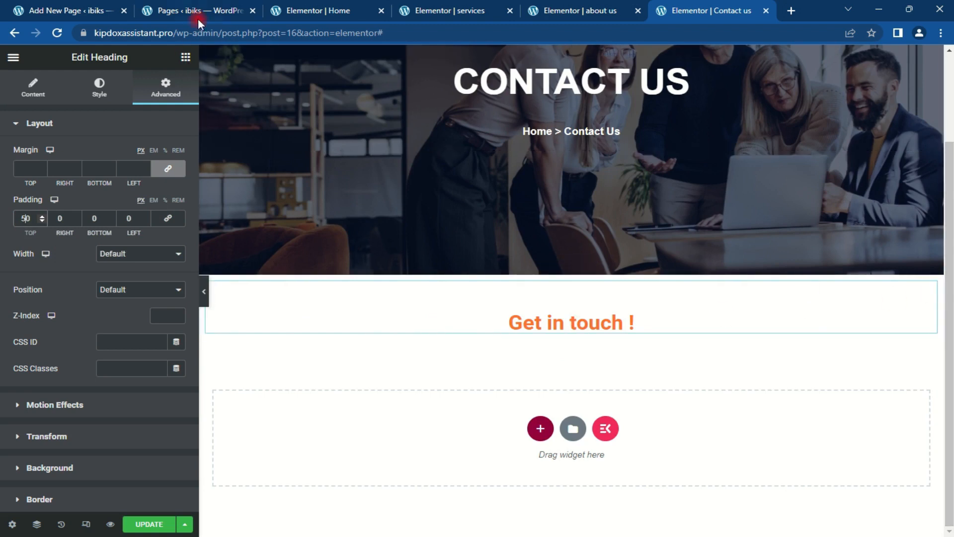
Step: Add a Text Editor block with placeholder text below the heading
click(185, 58)
drag(128, 226, 59, 243)
drag(113, 268, 605, 326)
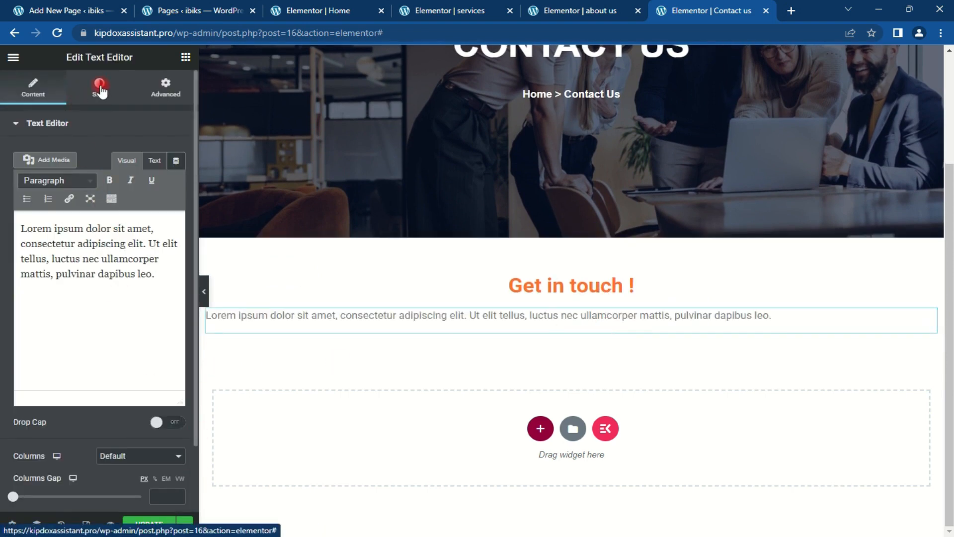
Step: Center the Lorem ipsum paragraph, trim it to end at 'adipiscing elit.', and start a new section
click(100, 89)
click(141, 154)
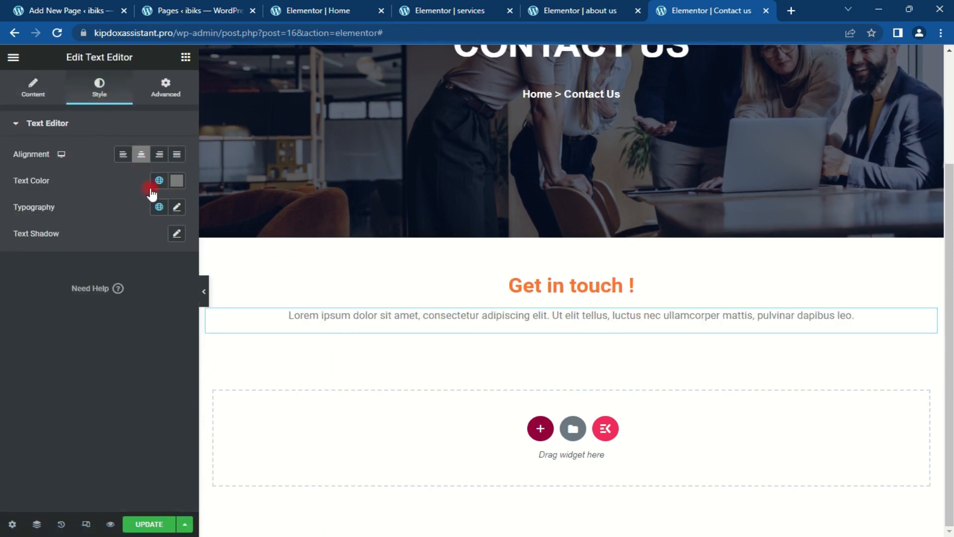
click(31, 85)
drag(164, 277, 152, 238)
key(BackSpace)
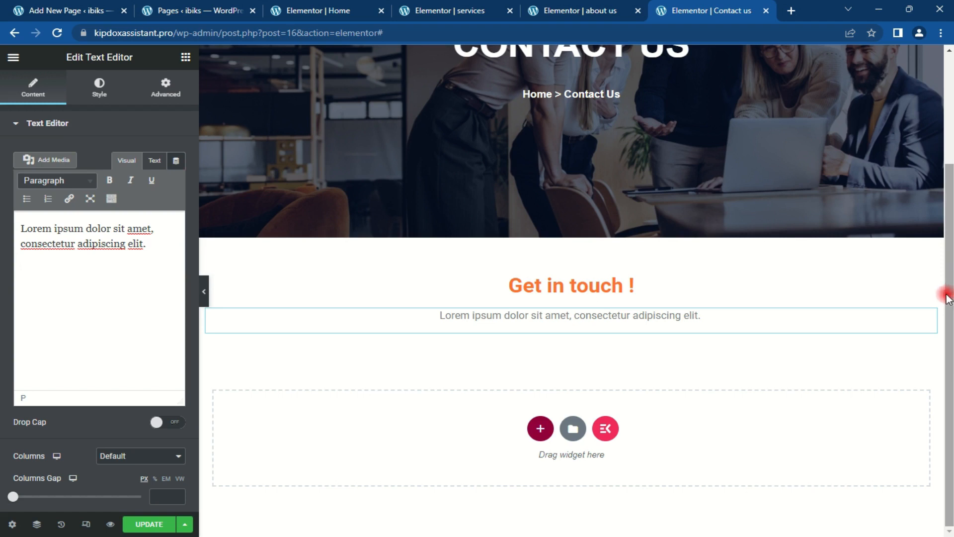
click(540, 429)
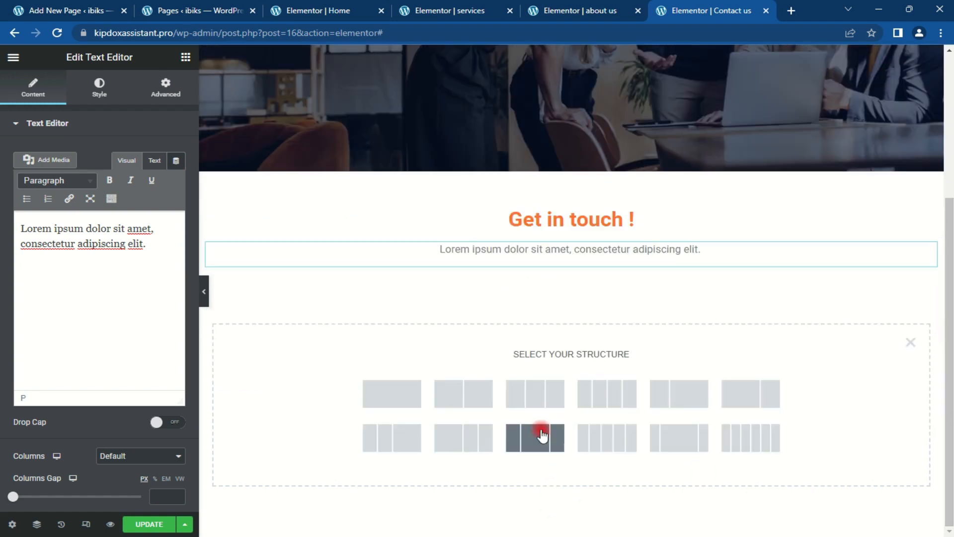
Step: Add a two-column section with a placeholder Heading and Text Editor block in its left column
click(472, 396)
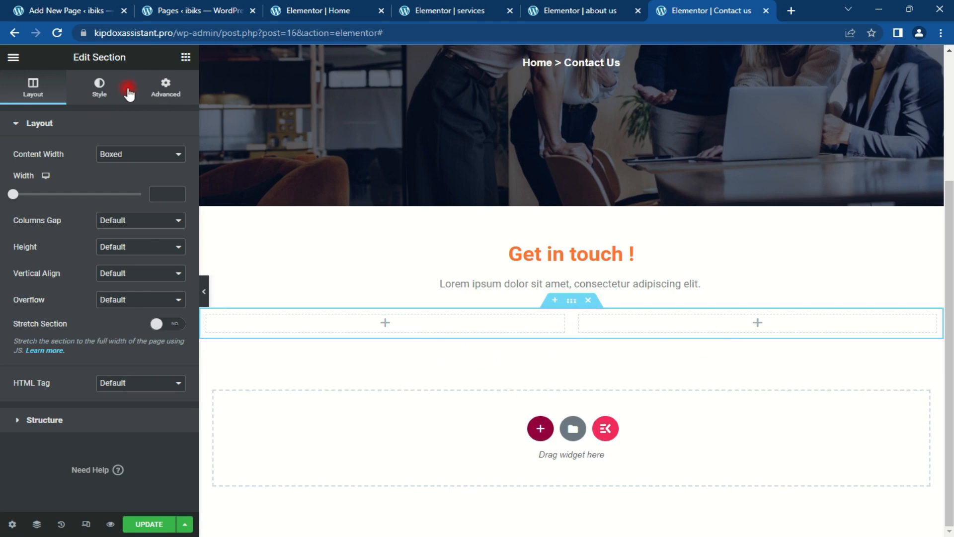
click(167, 92)
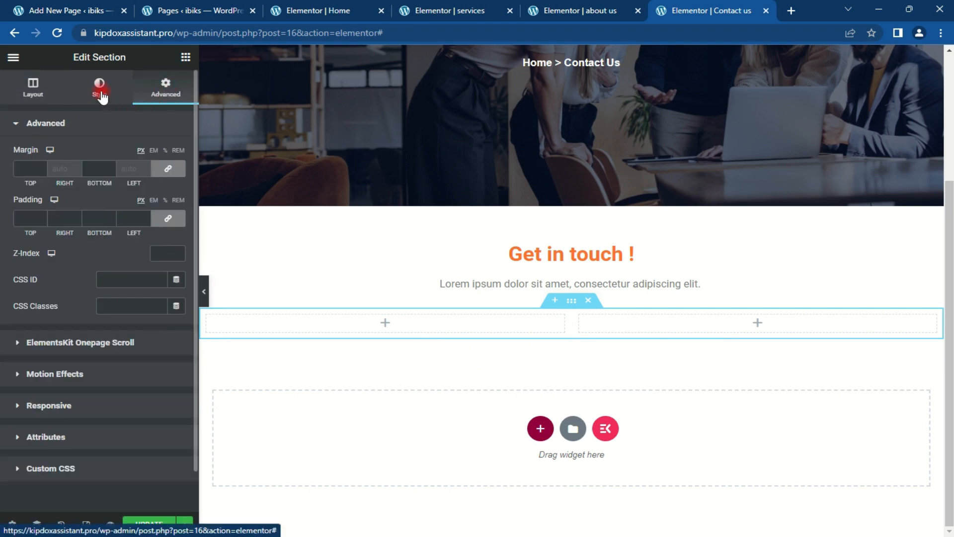
click(185, 59)
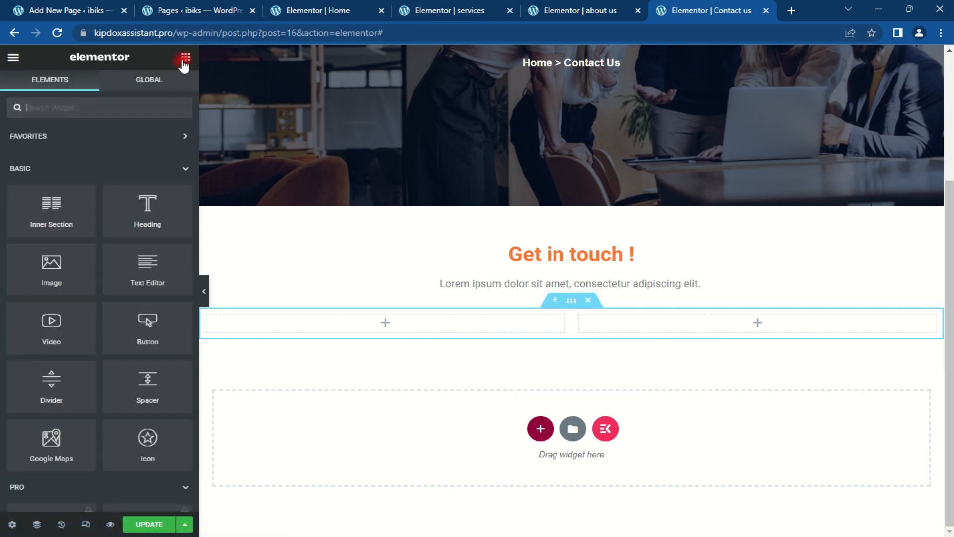
drag(145, 201, 356, 319)
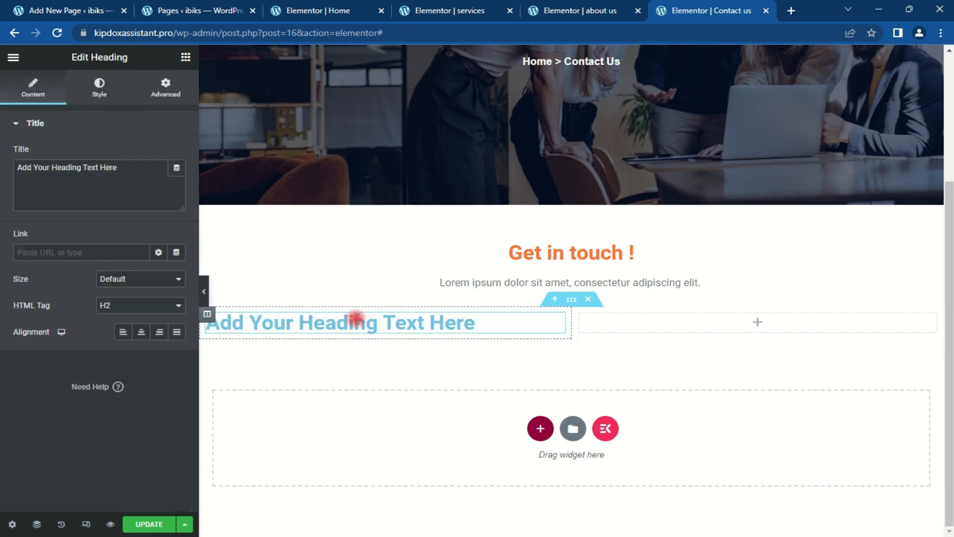
click(186, 59)
drag(148, 263, 283, 330)
drag(147, 263, 251, 330)
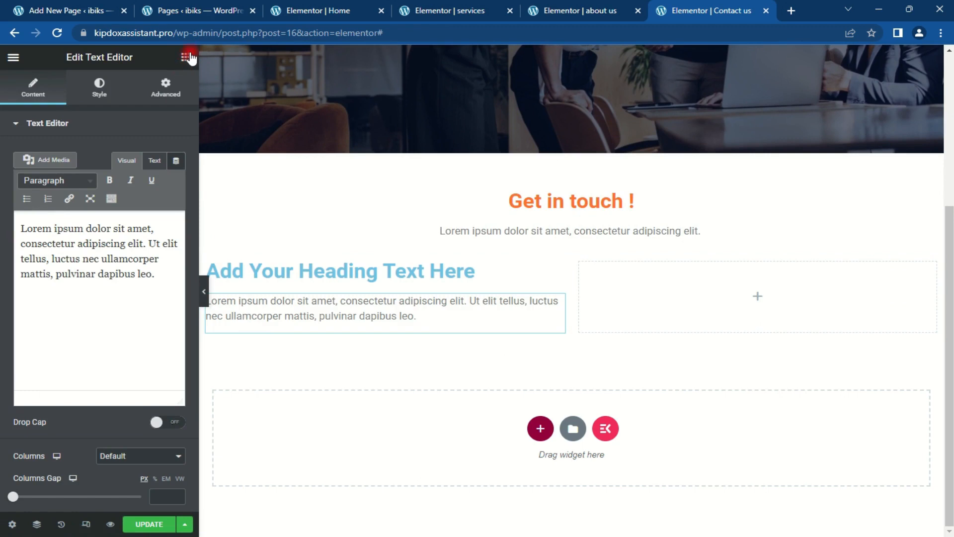
click(186, 57)
Step: Add an Icon List under the left column's text and set its first item to a sample phone number
text(icon)
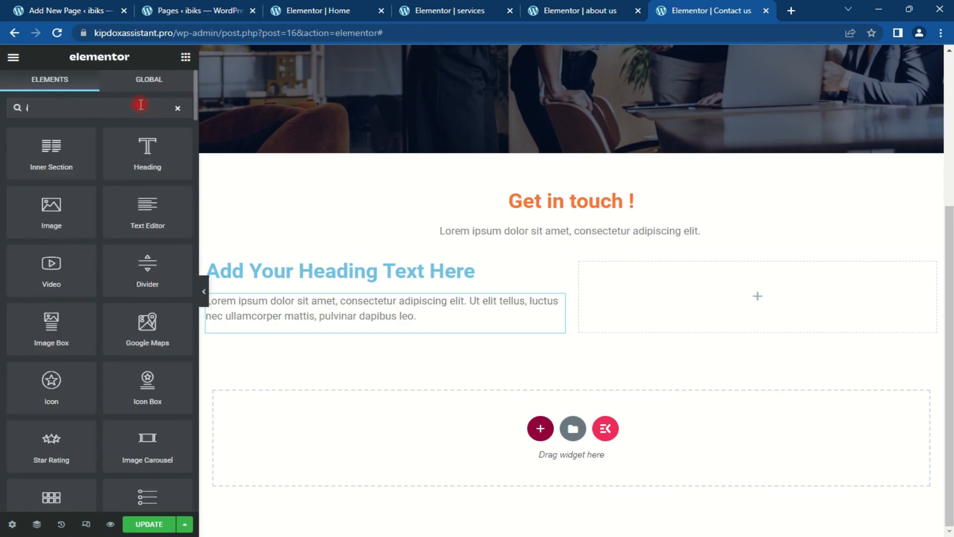
drag(63, 220, 317, 331)
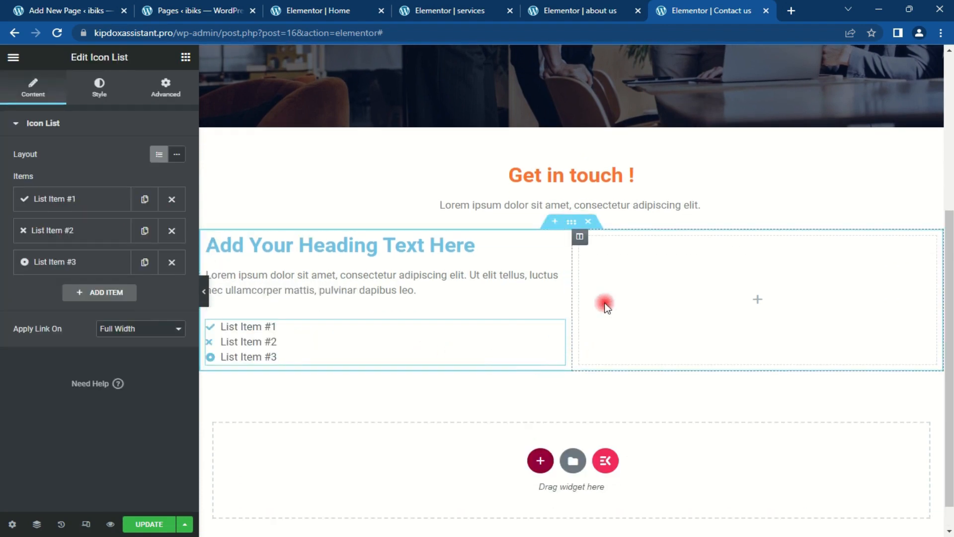
scroll(651, 261, down, 1)
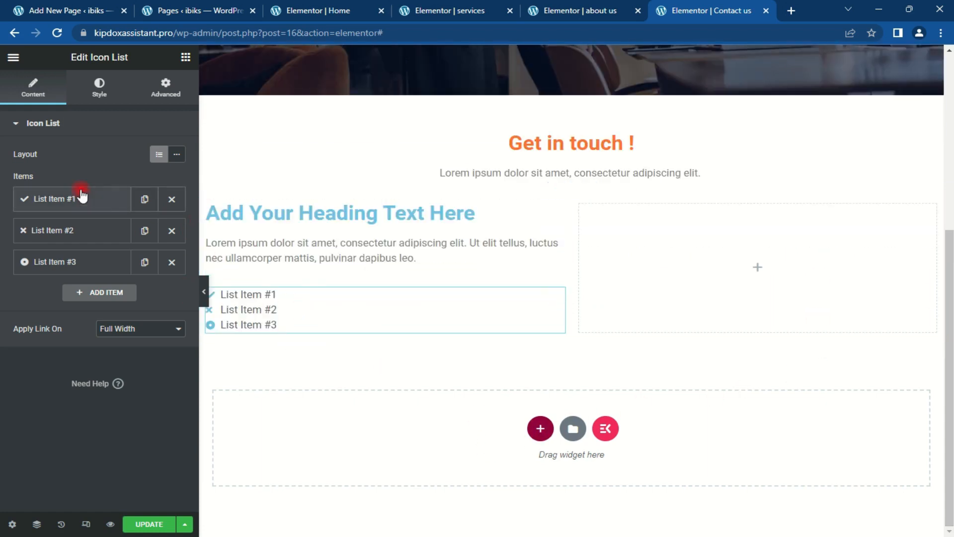
click(91, 205)
drag(76, 243, 2, 249)
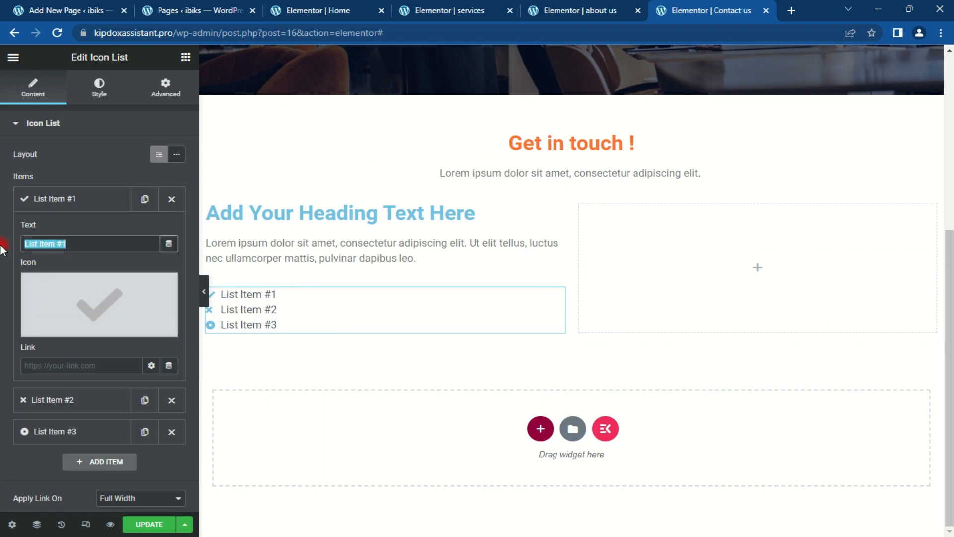
text(123)
text(4)
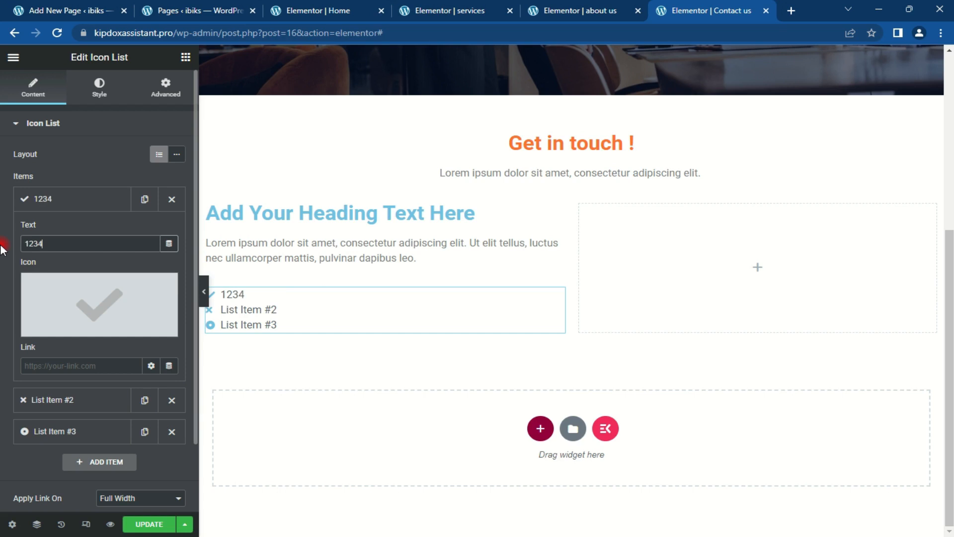
text(56789)
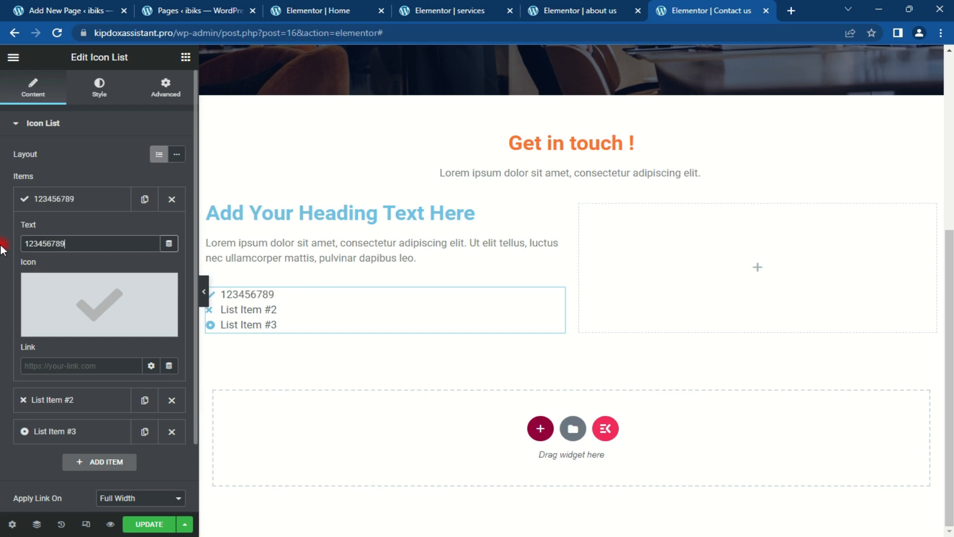
Step: Give the first list item the Phone icon from the icon library
click(156, 311)
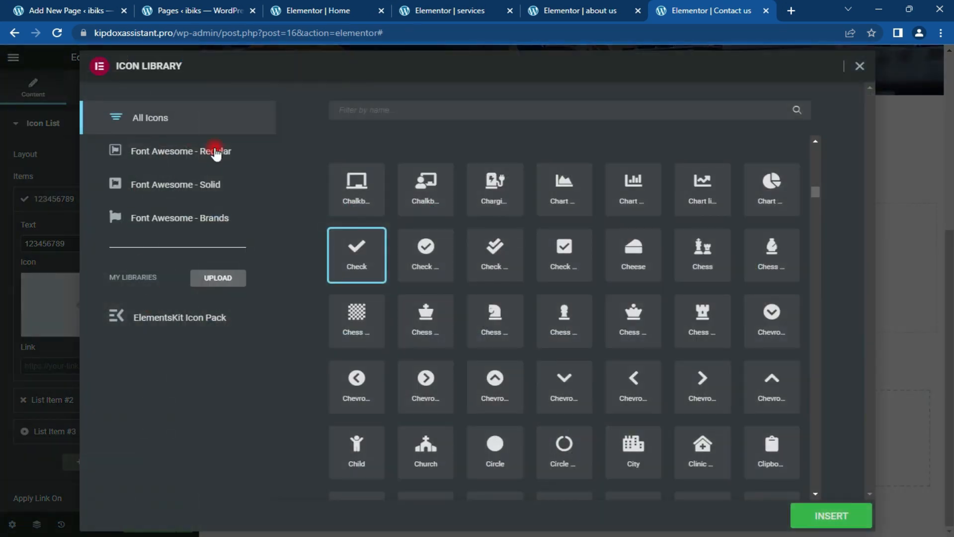
click(520, 109)
text(ph)
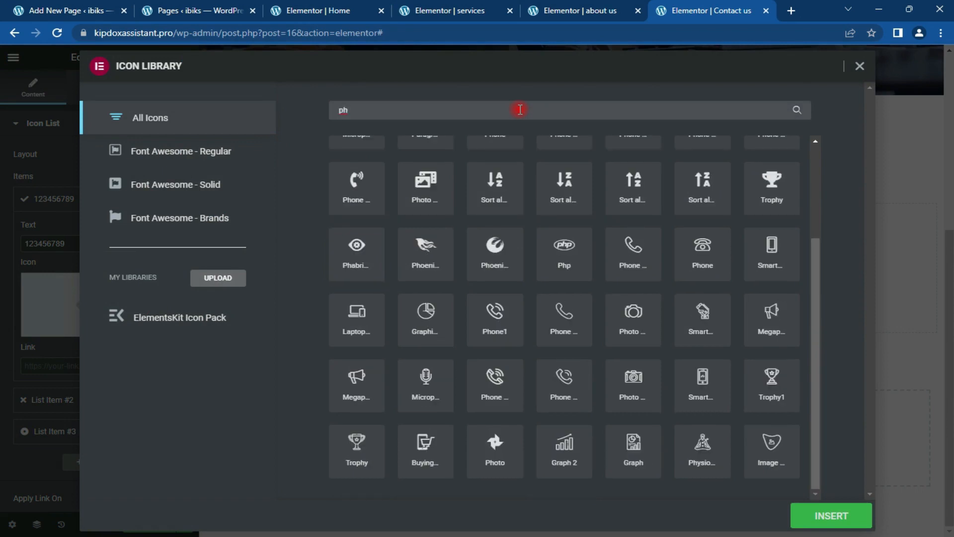
text(on)
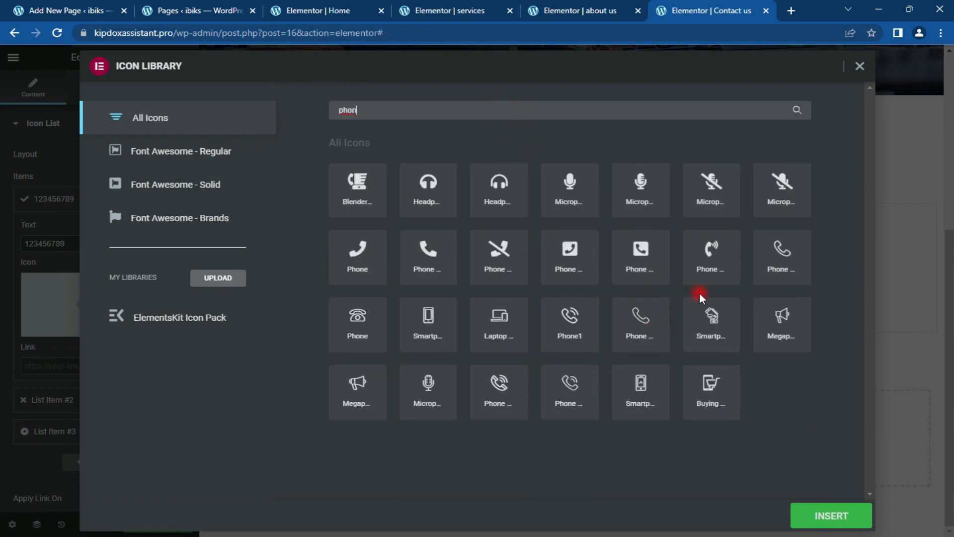
click(790, 254)
click(845, 514)
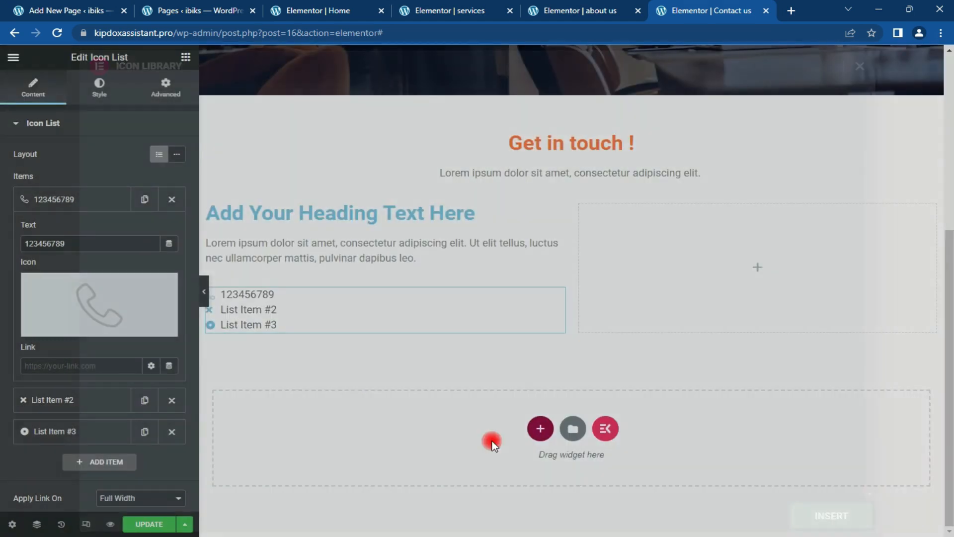
click(76, 204)
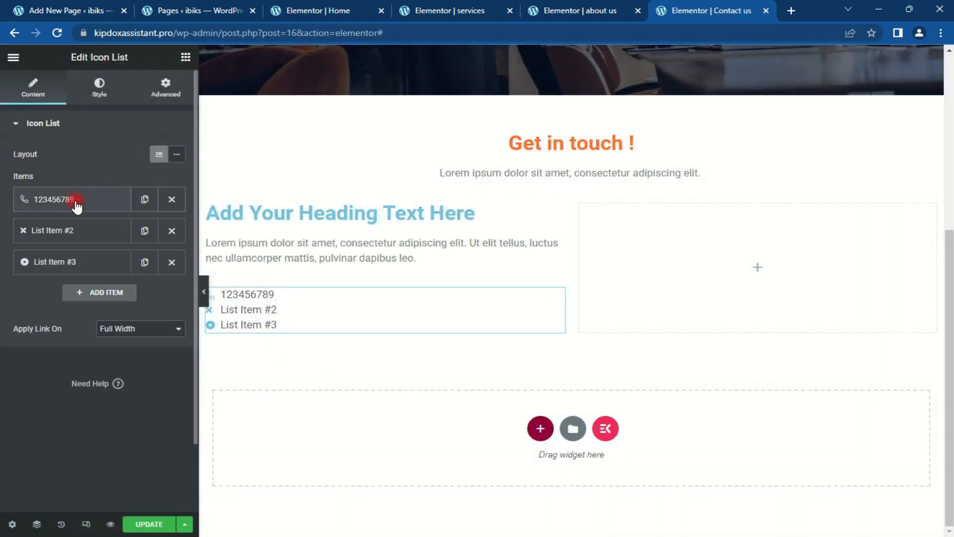
click(79, 229)
Step: Set the second item to the sample phone number with a WhatsApp icon
click(80, 279)
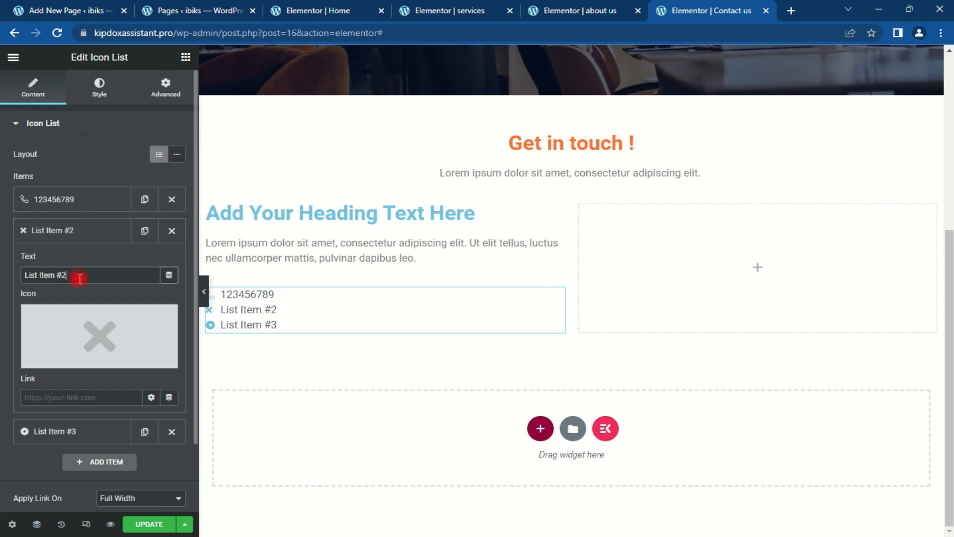
drag(79, 278, 2, 291)
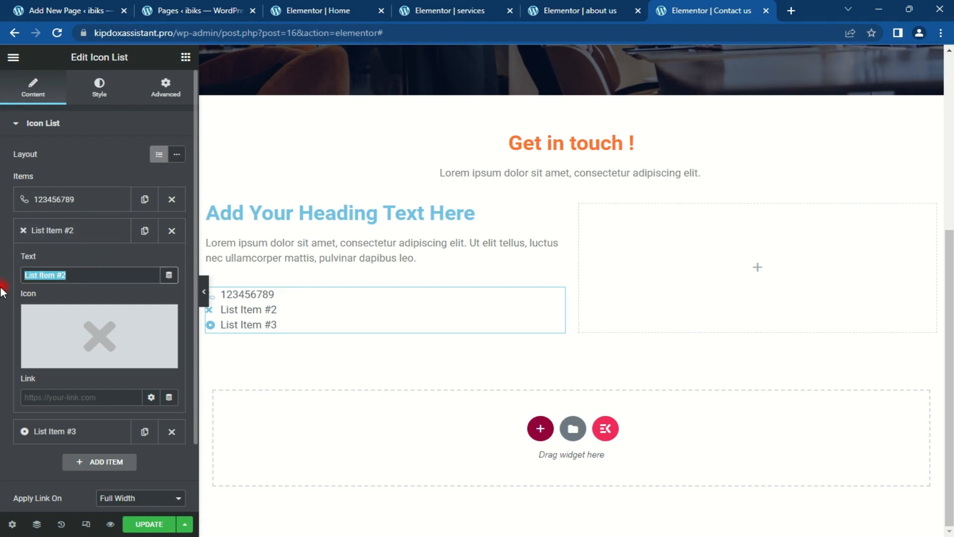
text(12345)
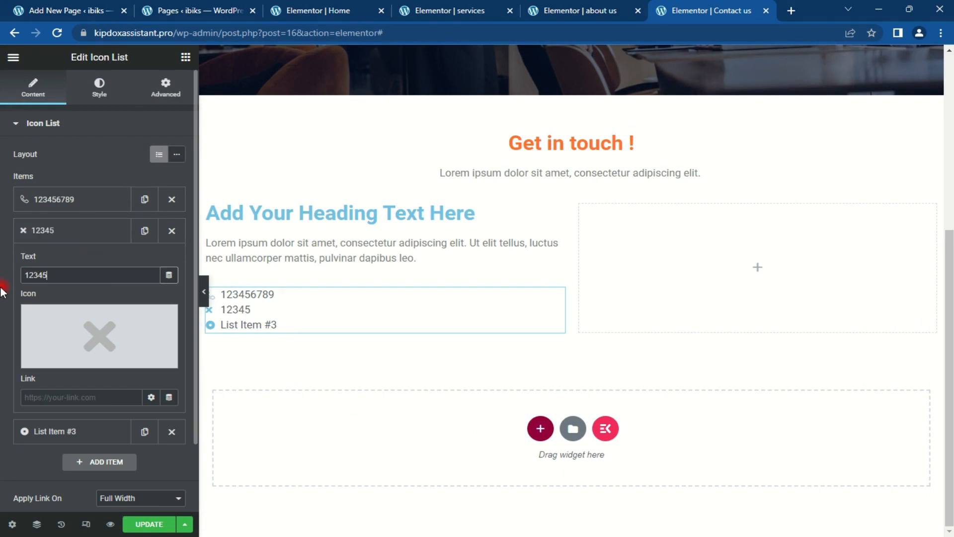
text(6789)
click(119, 344)
click(474, 112)
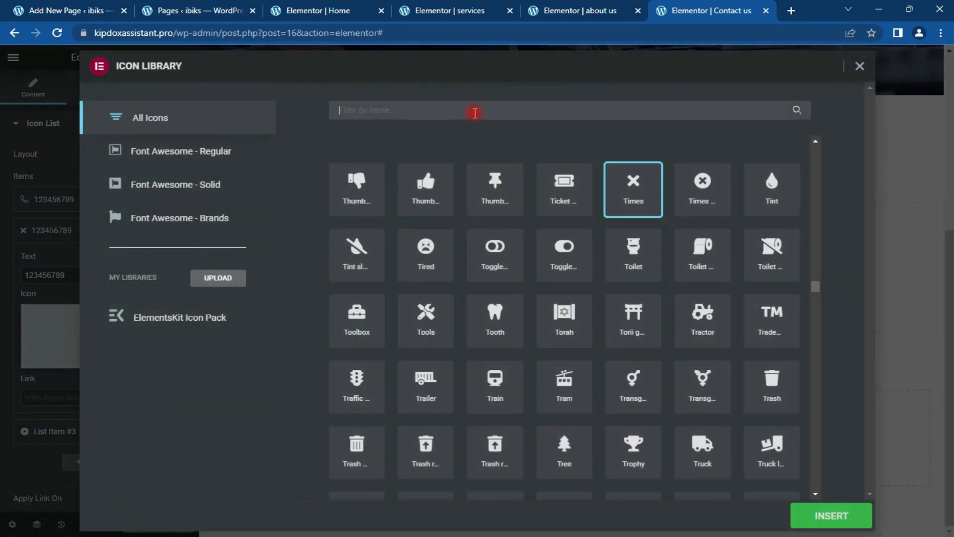
text(what)
click(570, 186)
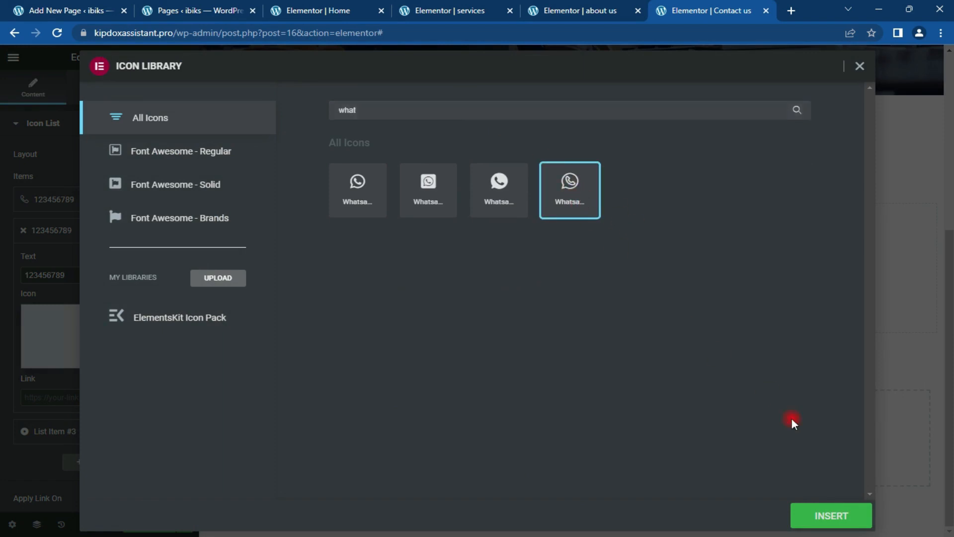
click(822, 514)
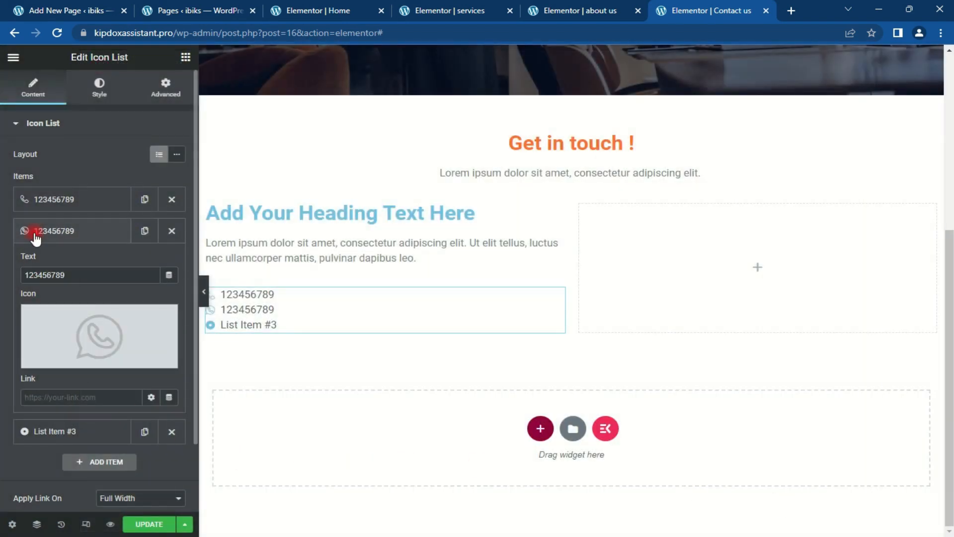
Step: Change List Item #3 to 'Email:' plus a sample email address, with the Email envelope icon
click(35, 240)
click(62, 262)
drag(87, 307, 2, 313)
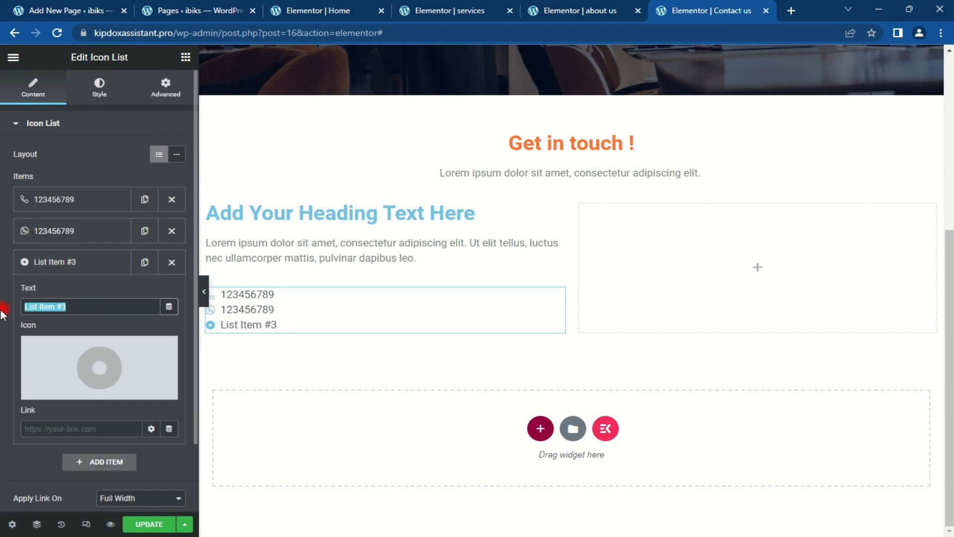
text(Email)
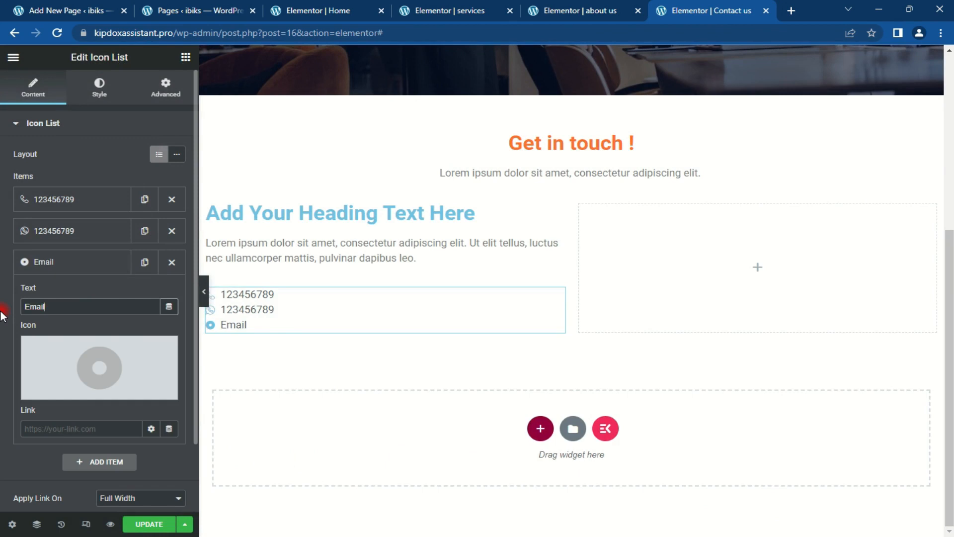
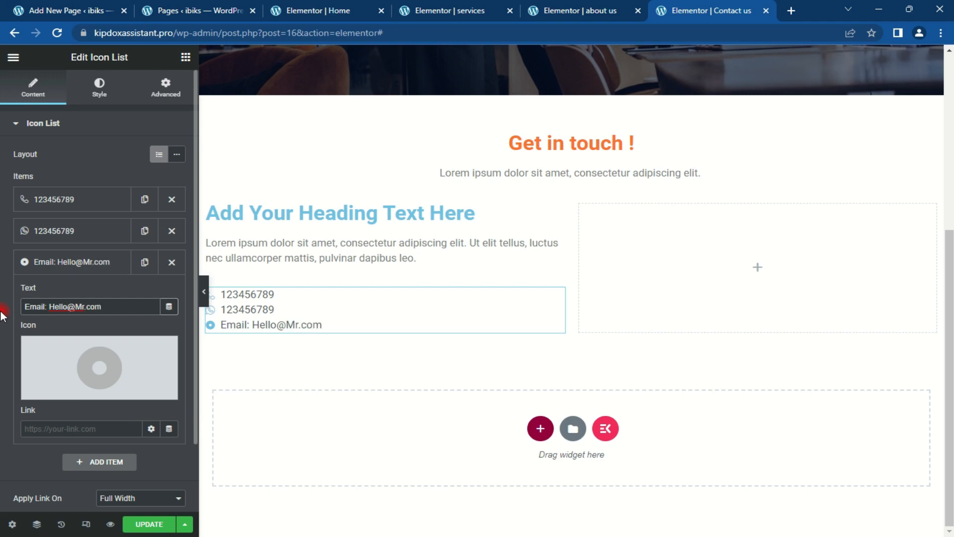
click(97, 360)
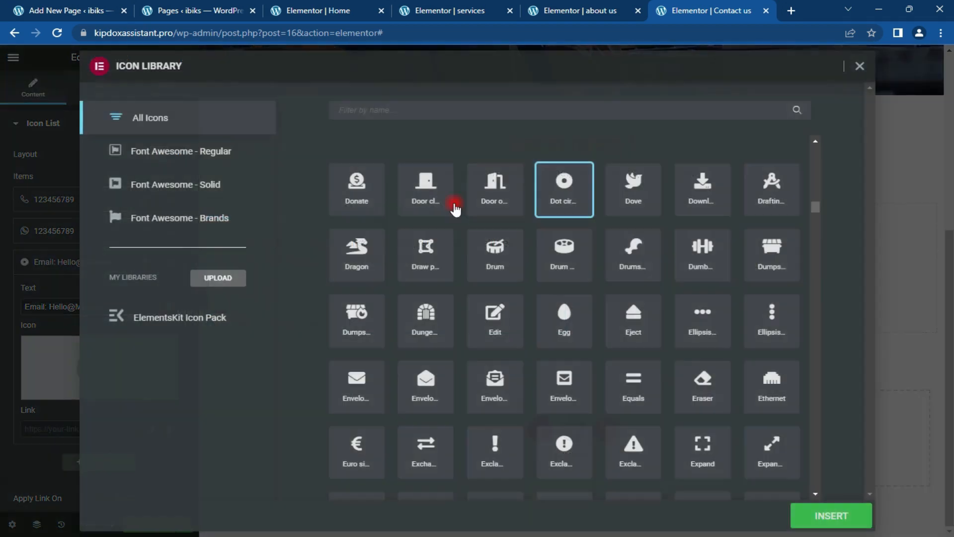
click(529, 110)
text(r)
key(BackSpace)
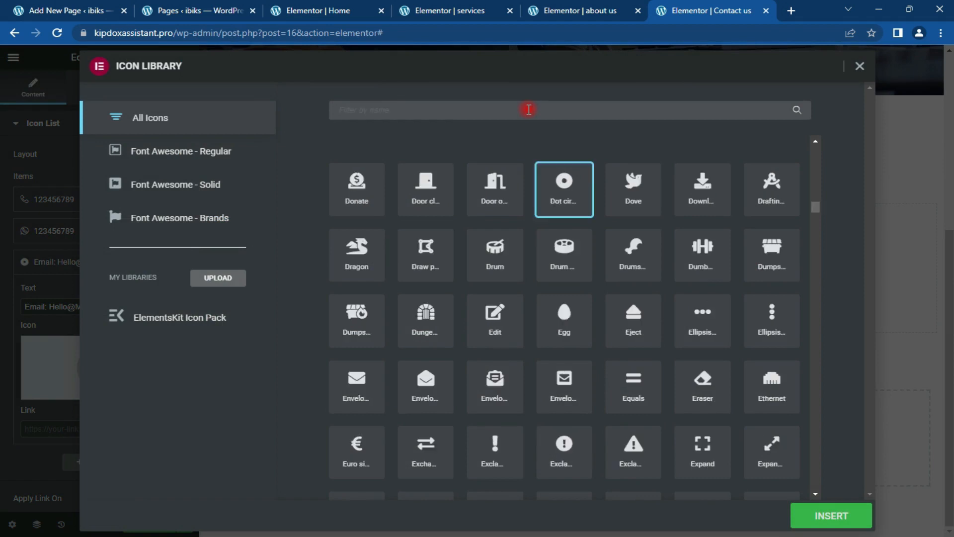
text(e)
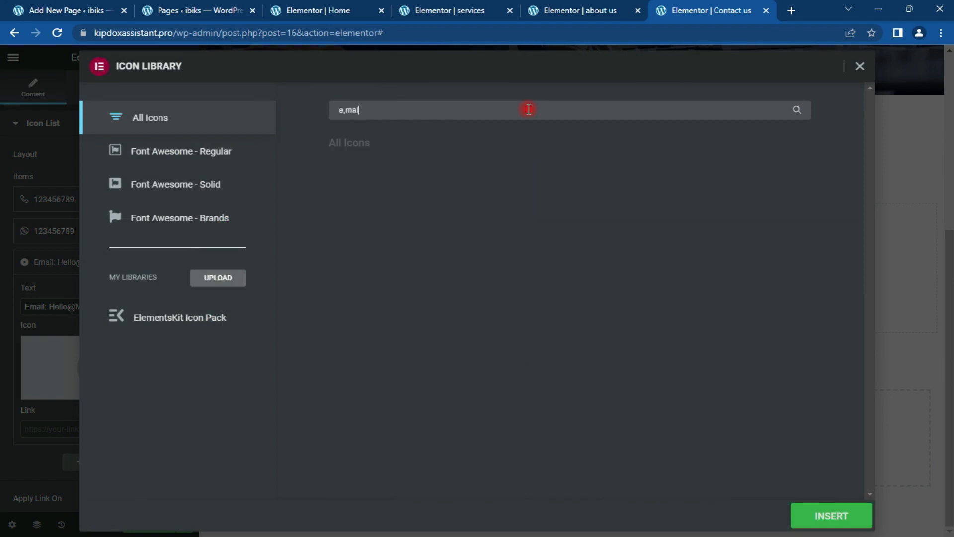
text(mail)
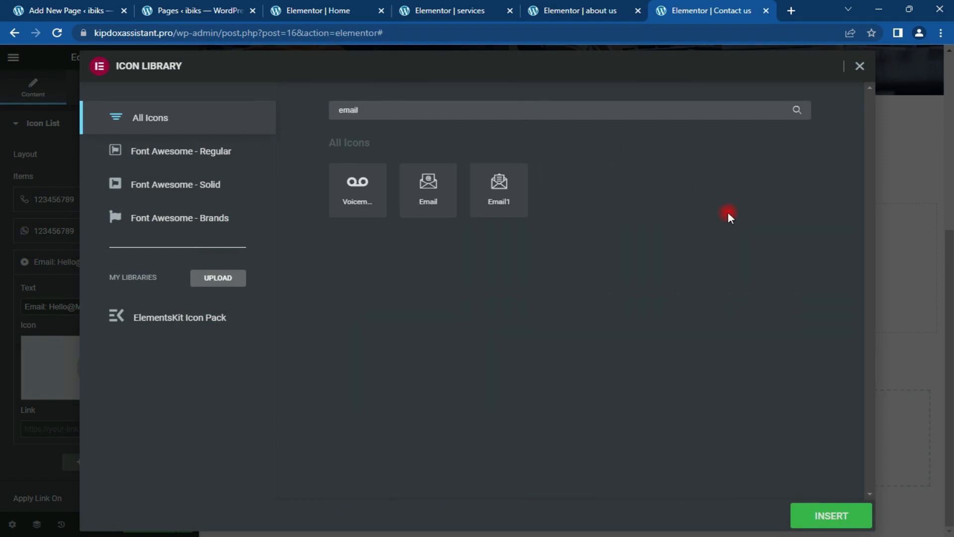
click(428, 202)
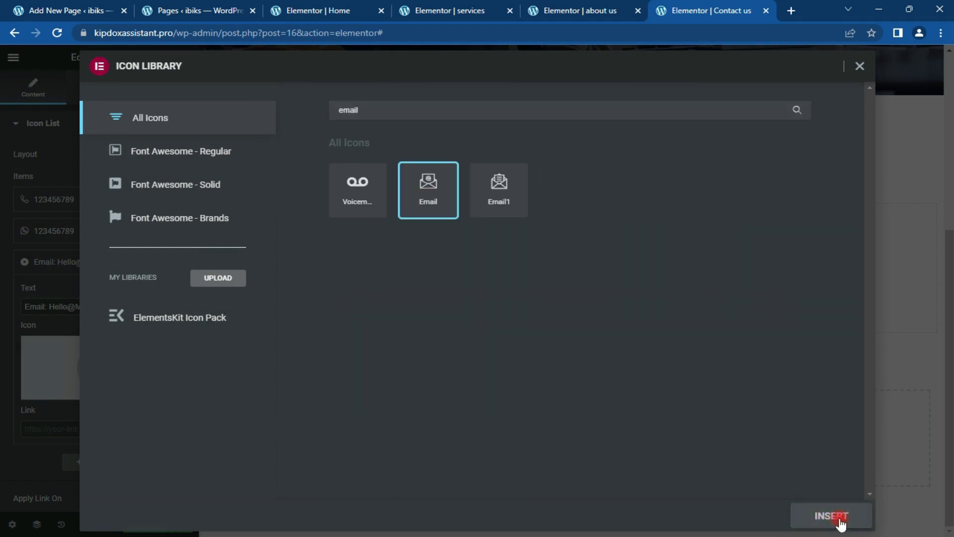
click(841, 516)
Step: Duplicate the email item, relabel it 'Address', and give it the Home2 house icon
click(59, 260)
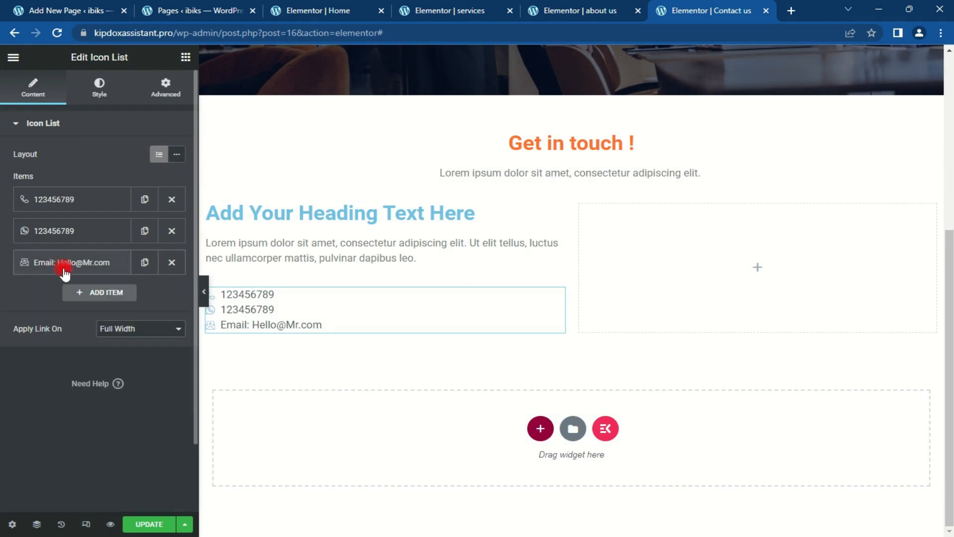
click(145, 264)
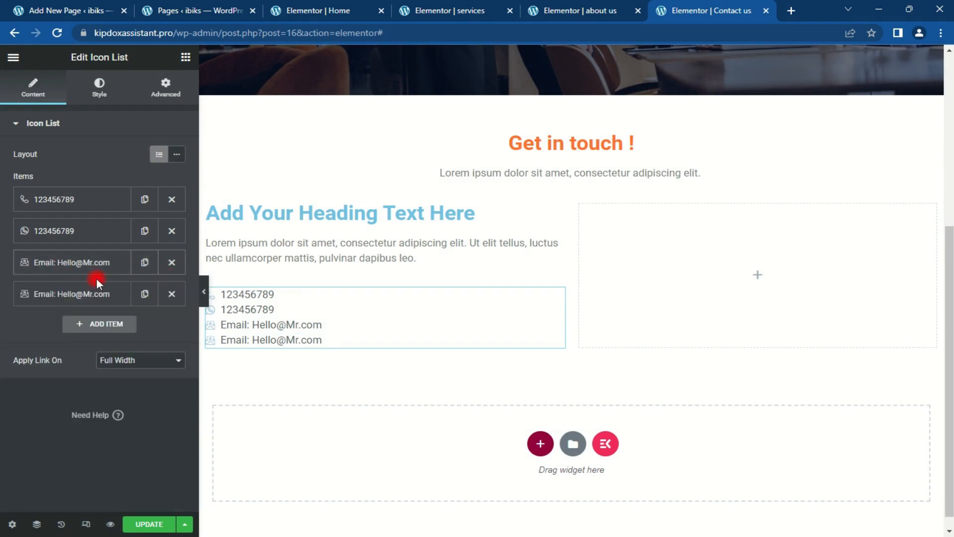
click(82, 296)
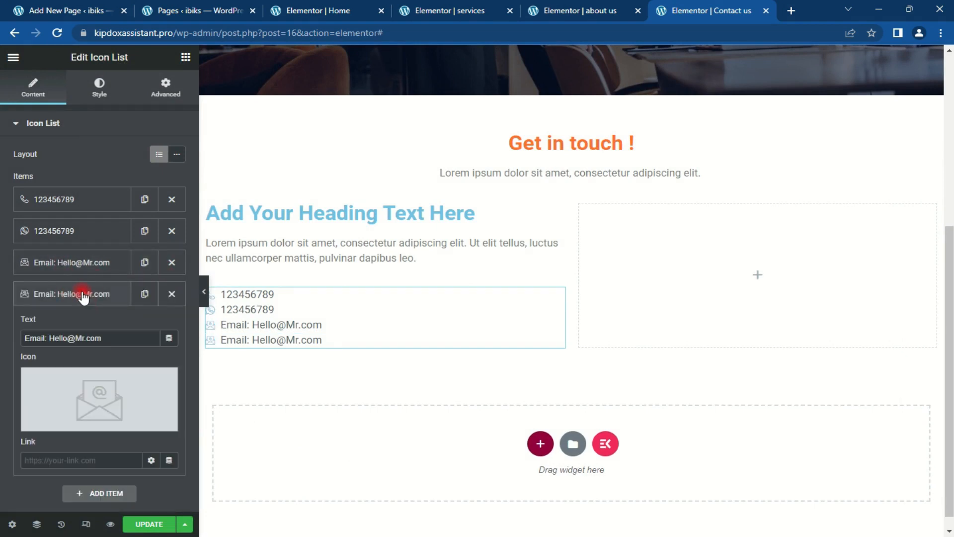
drag(122, 334, 47, 334)
double_click(33, 336)
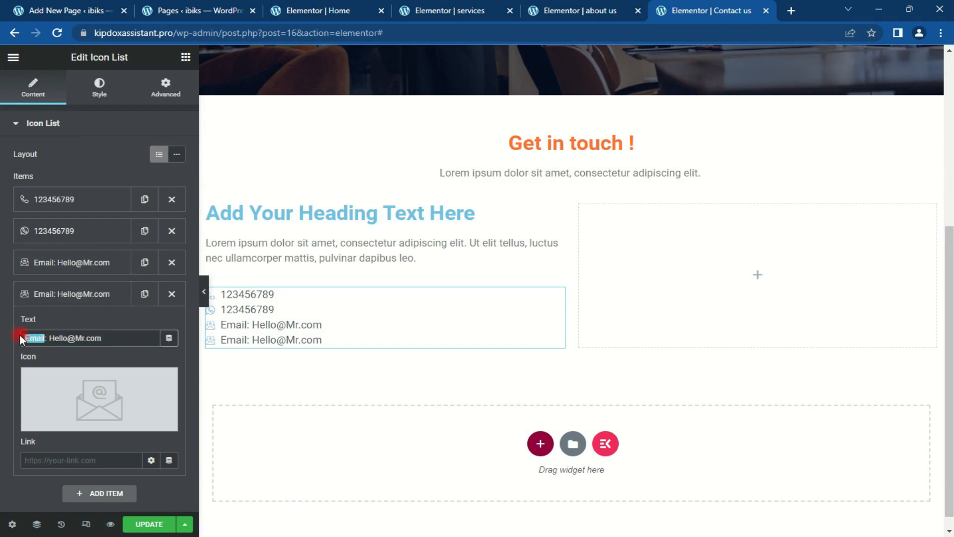
text(Address)
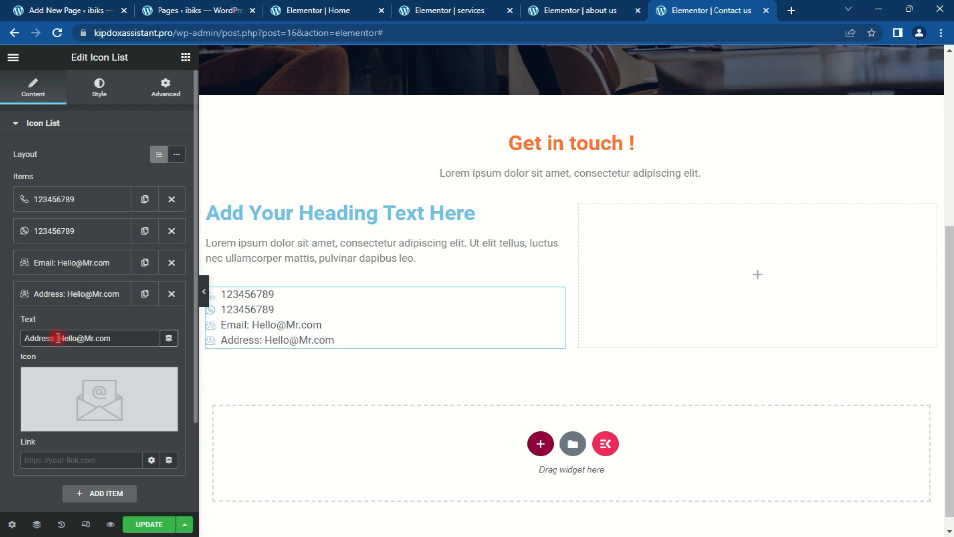
click(120, 387)
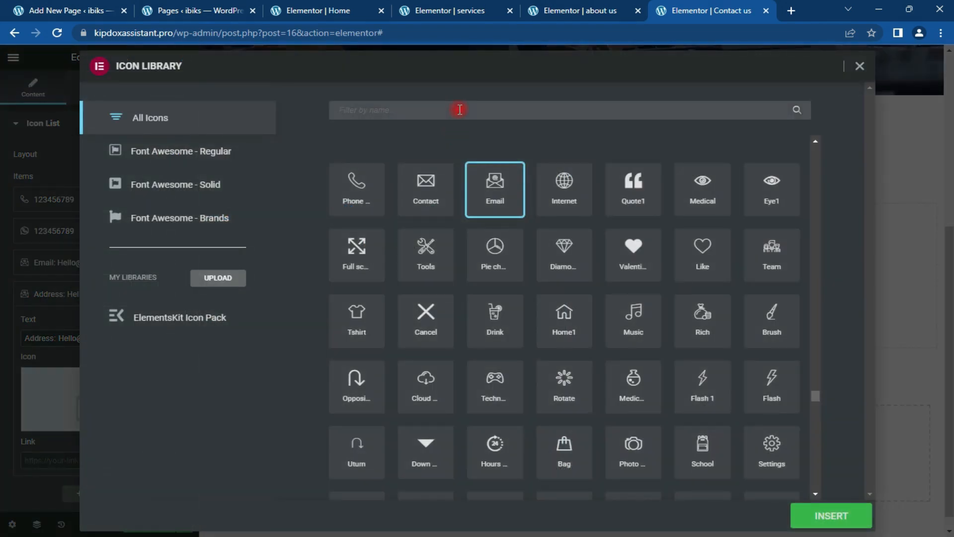
click(459, 110)
text(home)
click(641, 196)
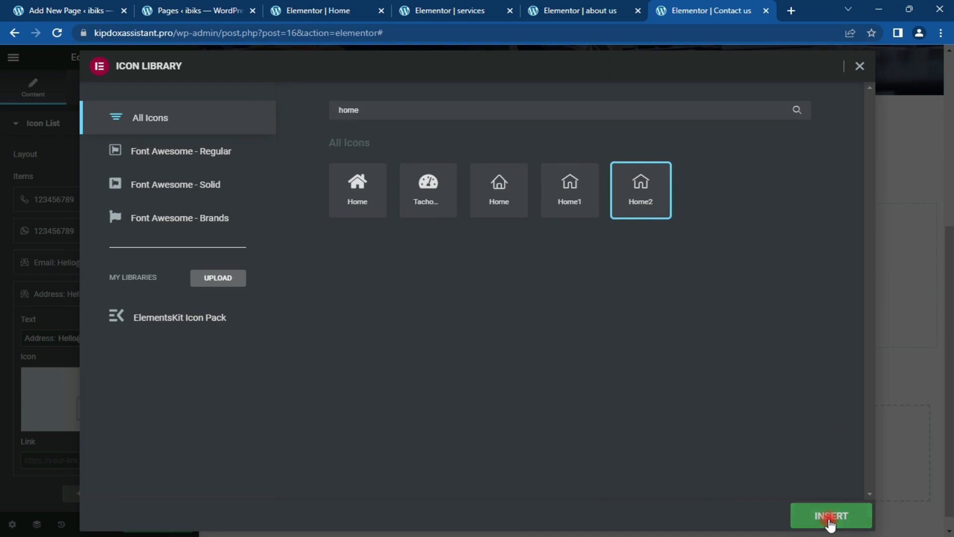
click(830, 516)
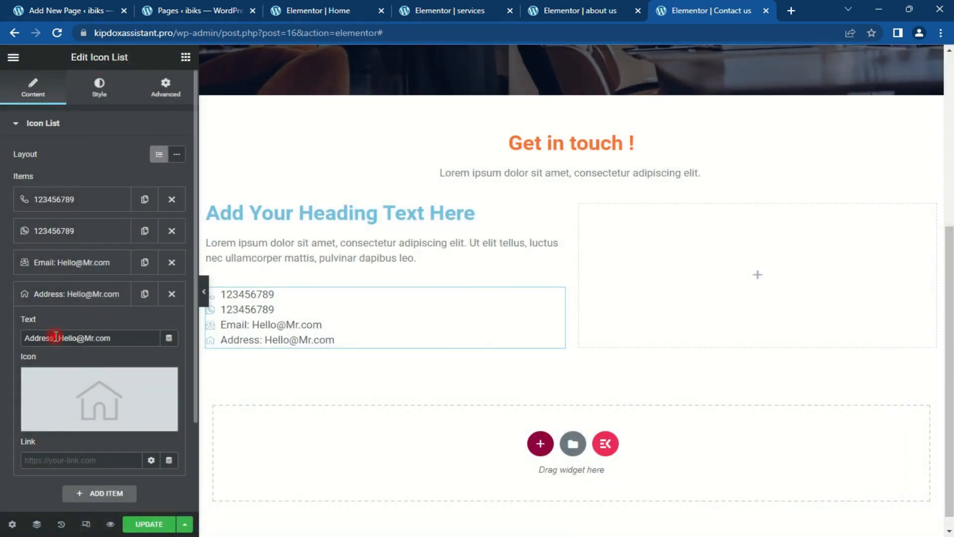
click(62, 295)
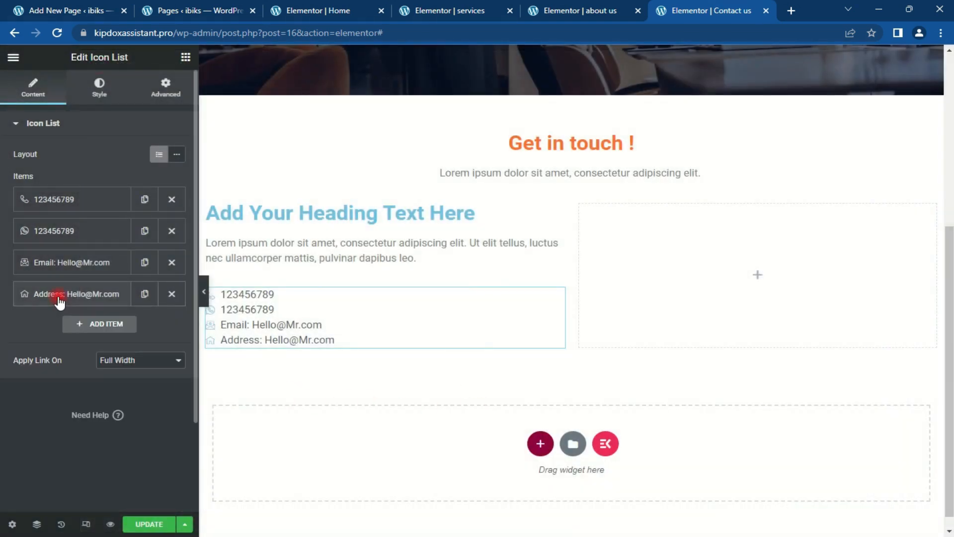
Step: Set the icon list's space between items to 10, leaving divider lines off
click(100, 85)
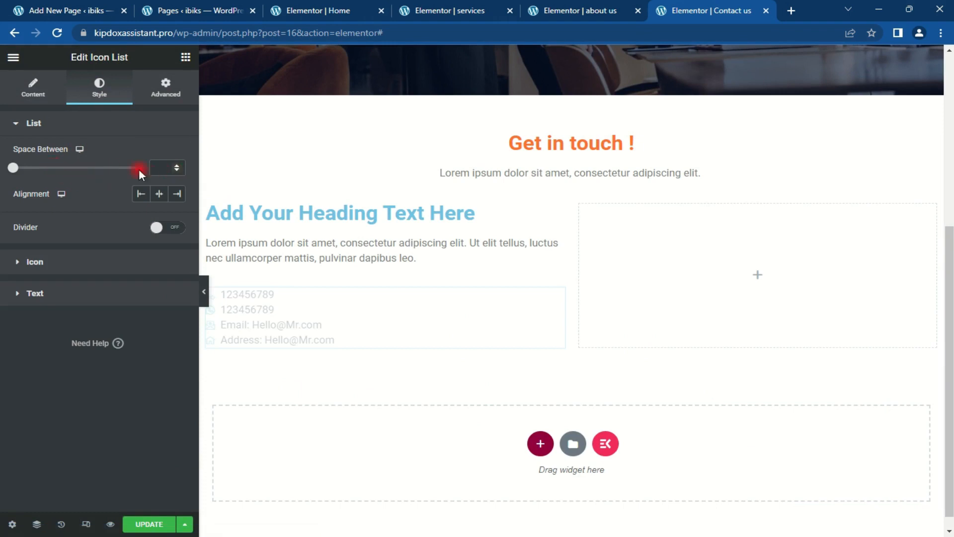
click(155, 168)
text(10)
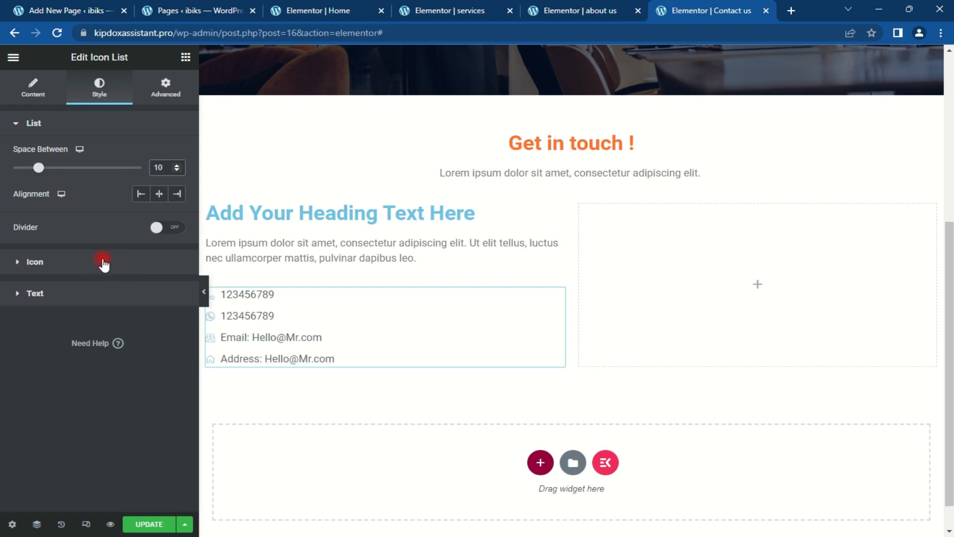
click(166, 232)
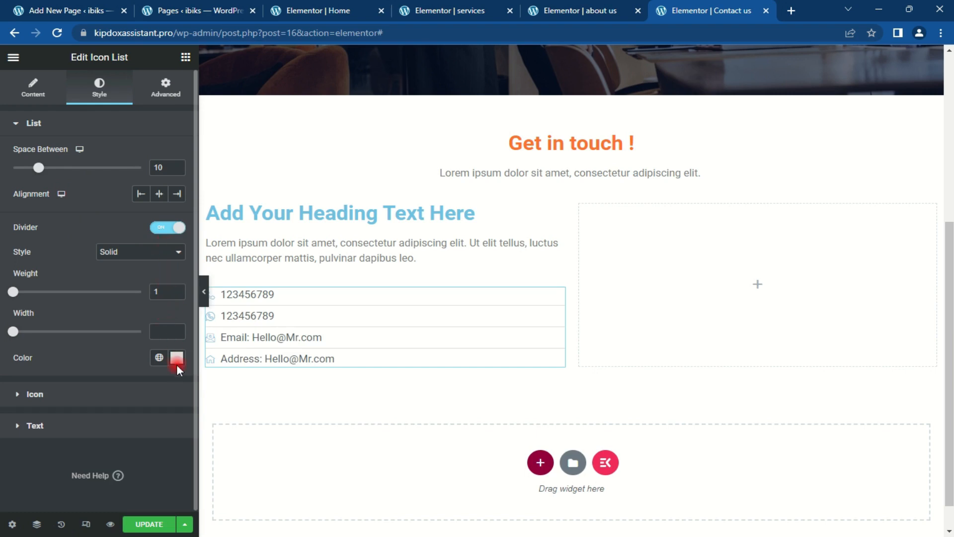
click(169, 232)
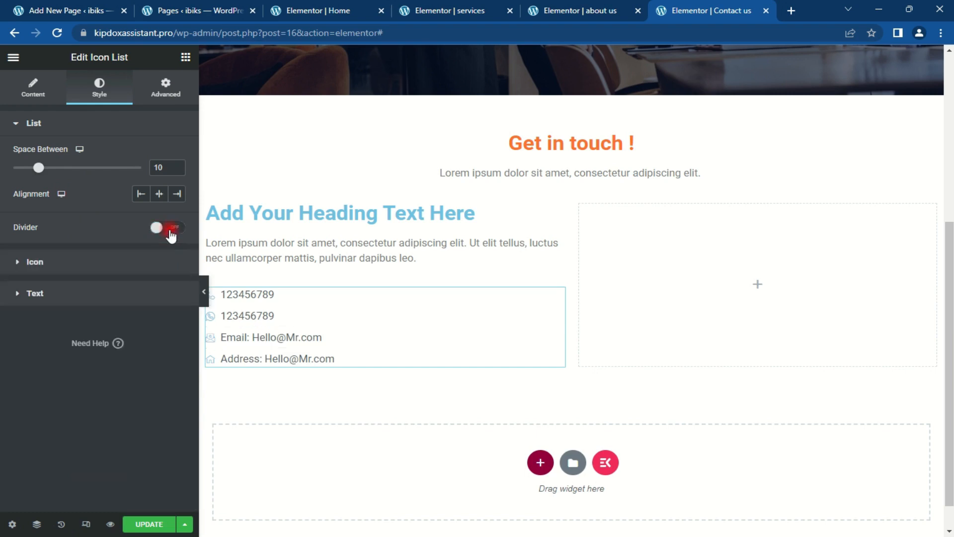
Step: Color the list icons orange and set their size to 20
click(65, 261)
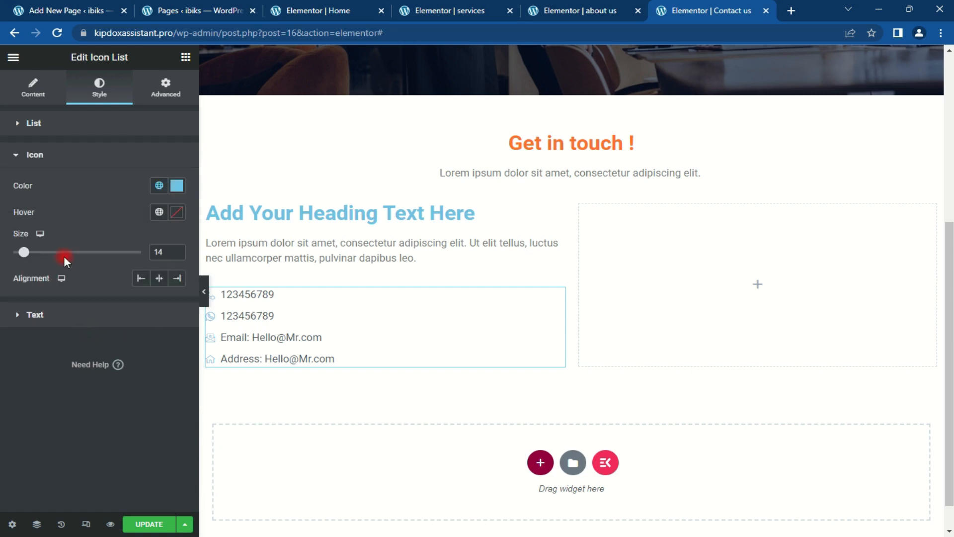
click(174, 187)
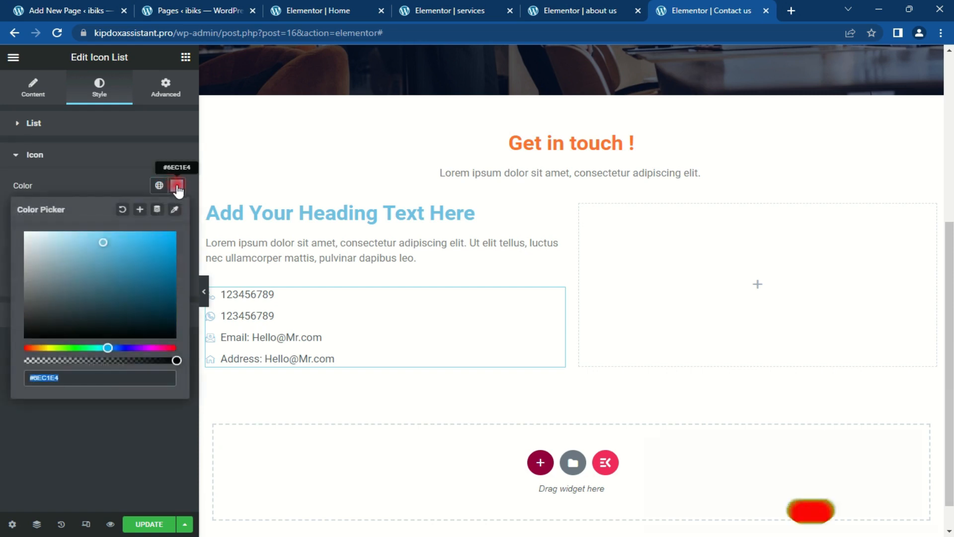
click(177, 187)
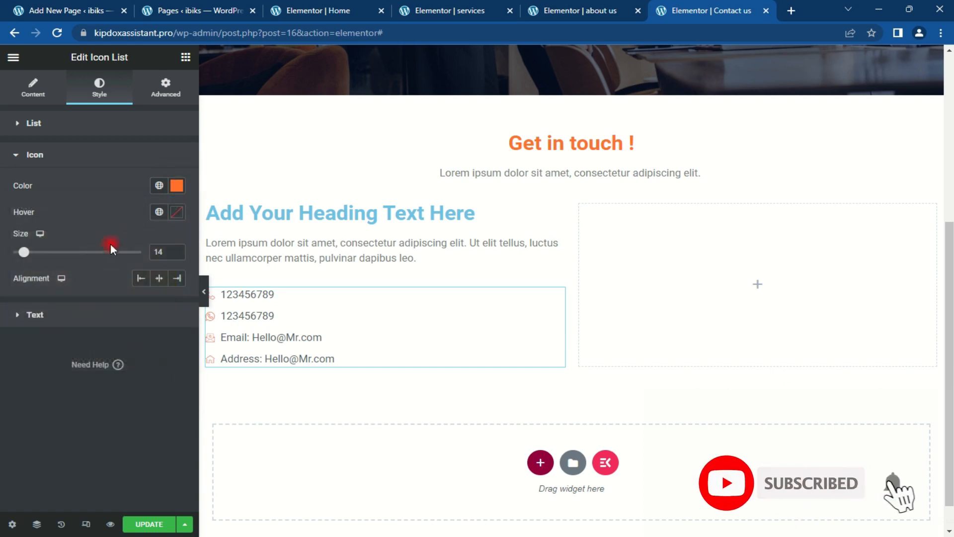
drag(167, 251, 127, 258)
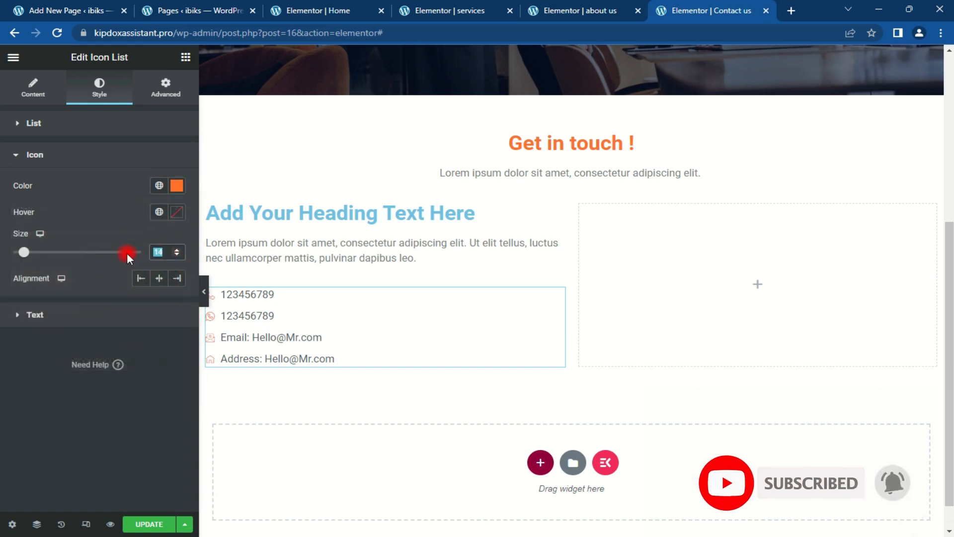
text(20)
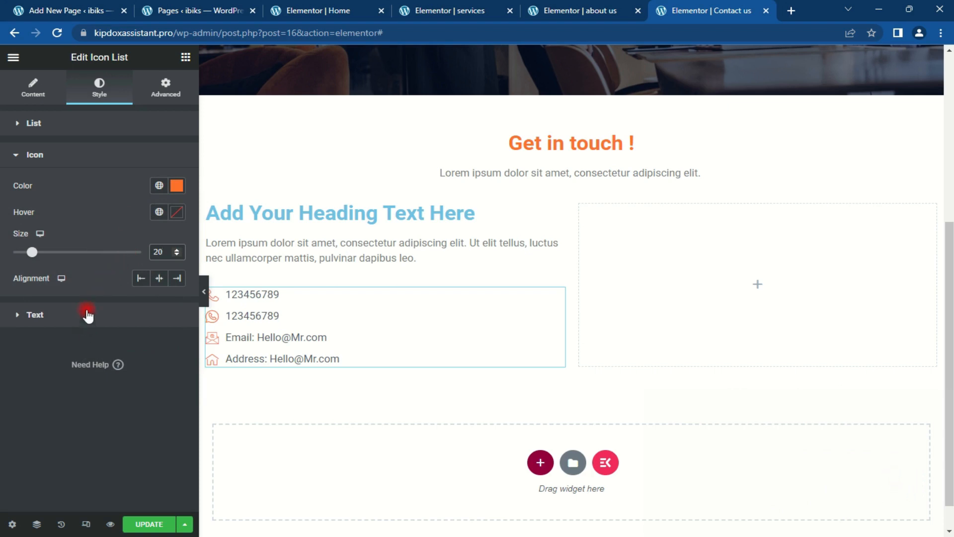
click(54, 158)
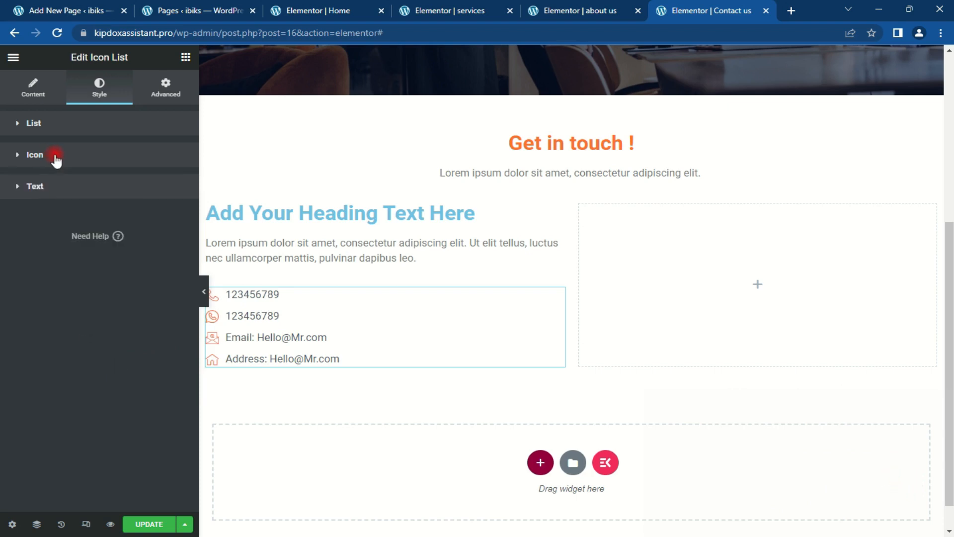
click(67, 125)
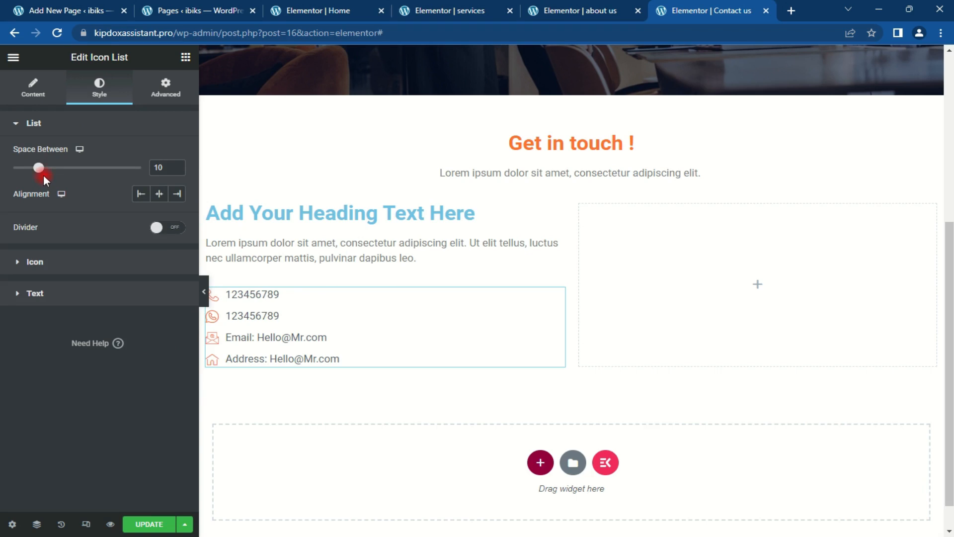
click(98, 124)
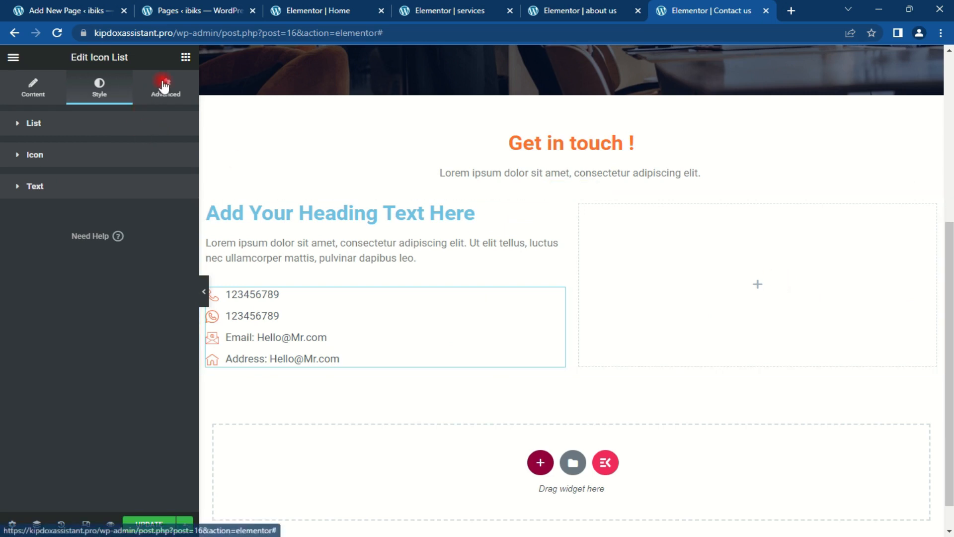
click(185, 57)
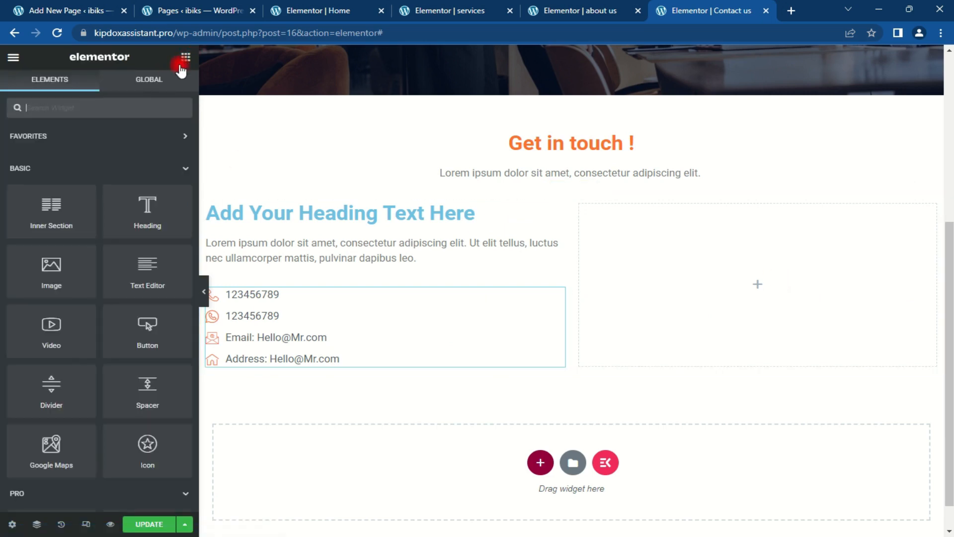
Step: Filter the widget panel by 'form', then switch to the WordPress Add New Page tab
click(113, 108)
text(forn)
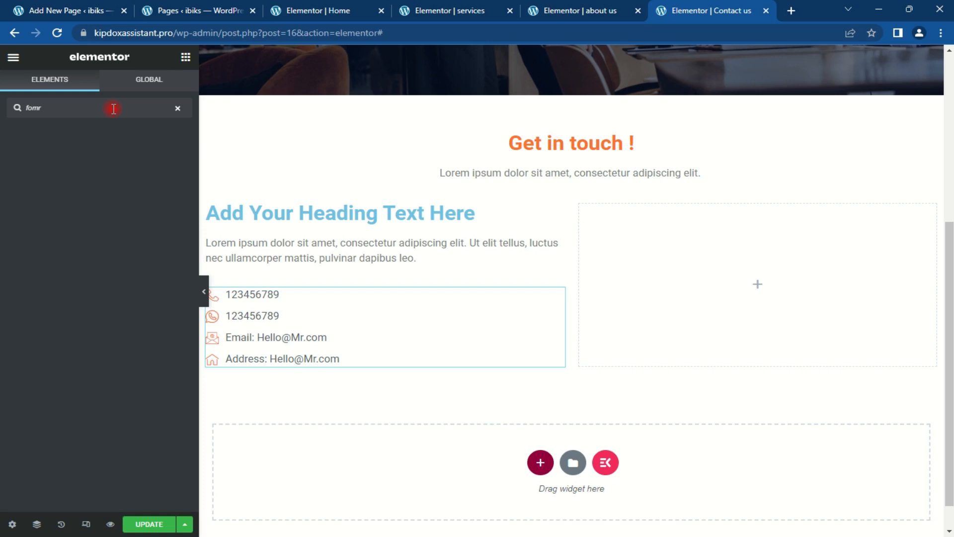
text(r)
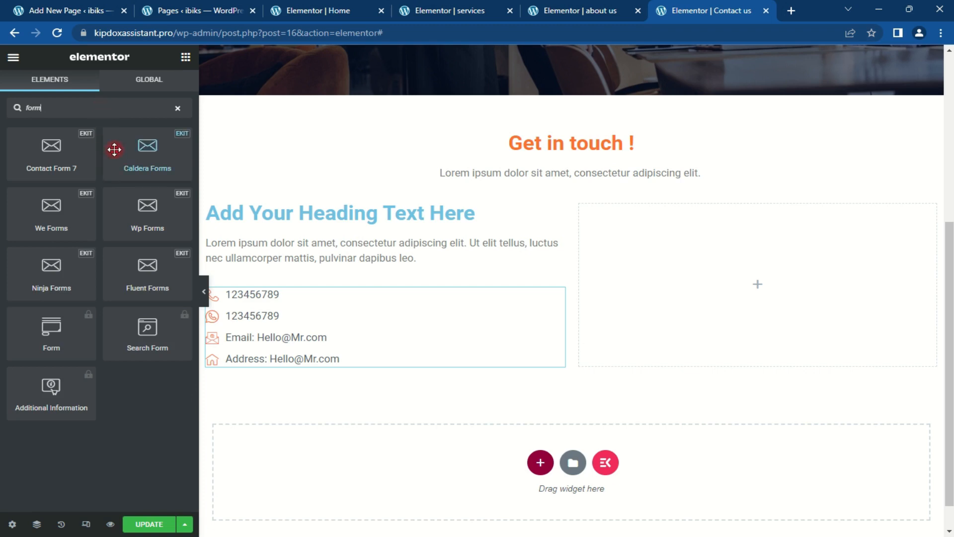
click(80, 6)
Step: Copy the Contact form 1 shortcode from Contact Forms and return to the Elementor Contact us editor
mouse_move(33, 241)
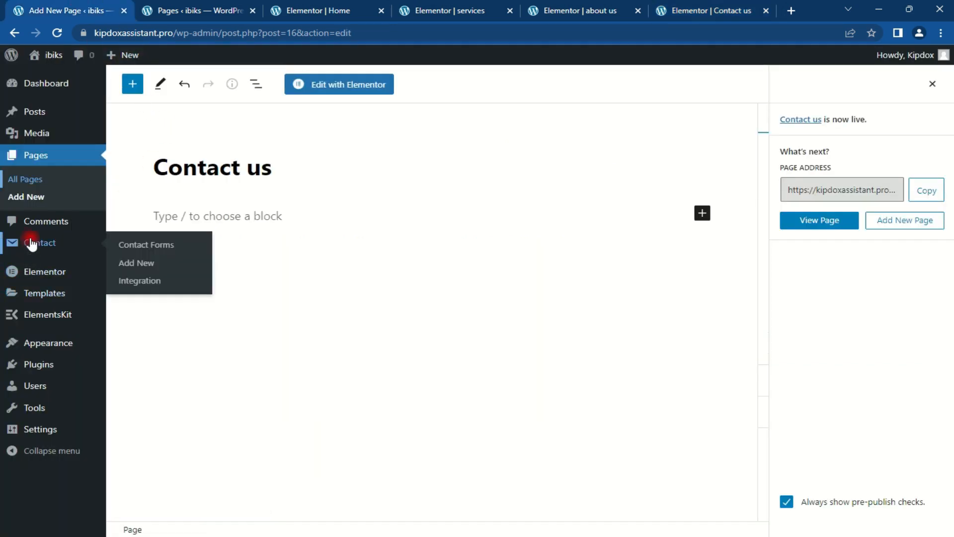
click(37, 243)
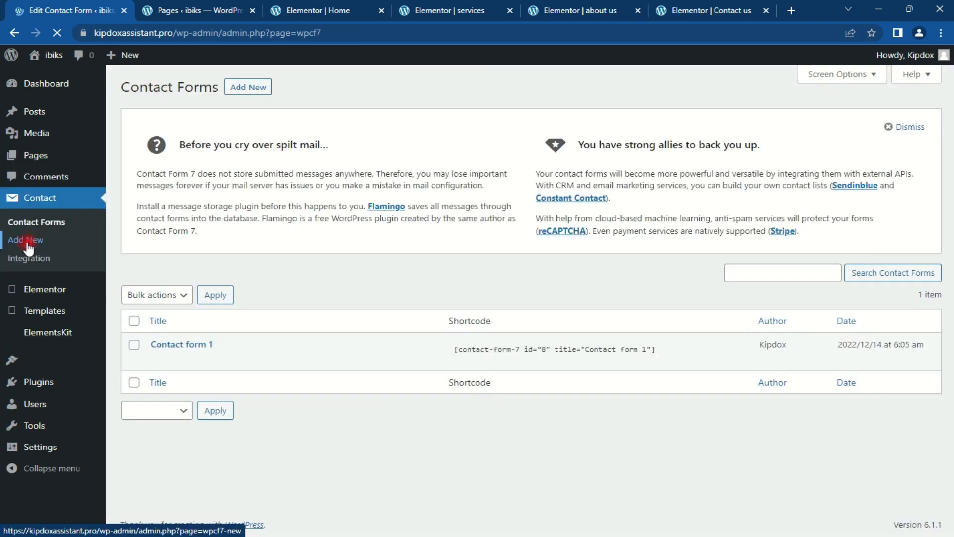
click(565, 350)
key(ctrl+c)
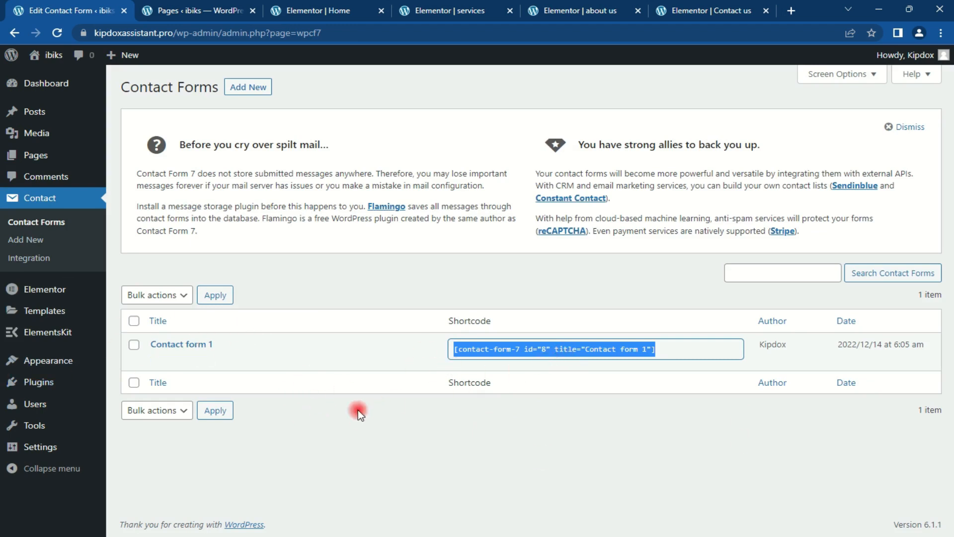
mouse_move(154, 359)
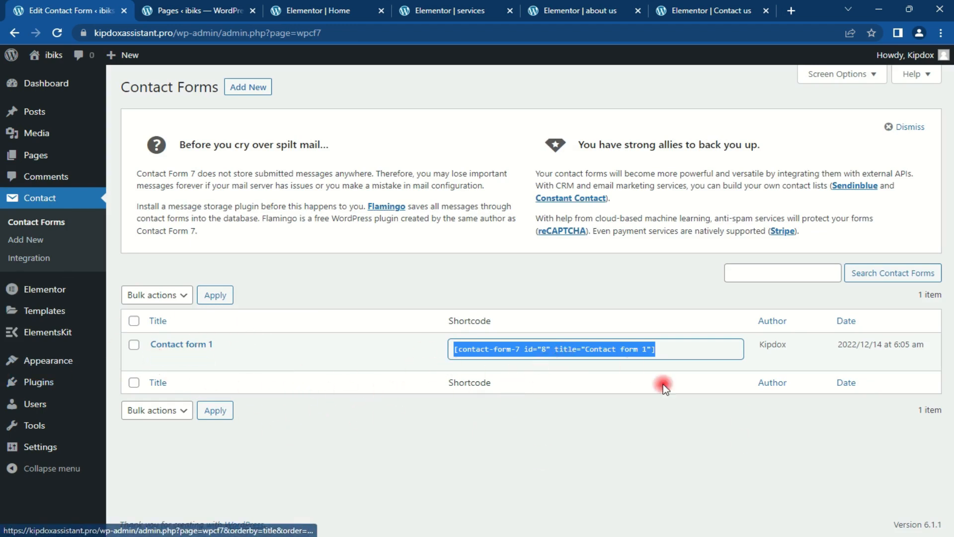
click(717, 10)
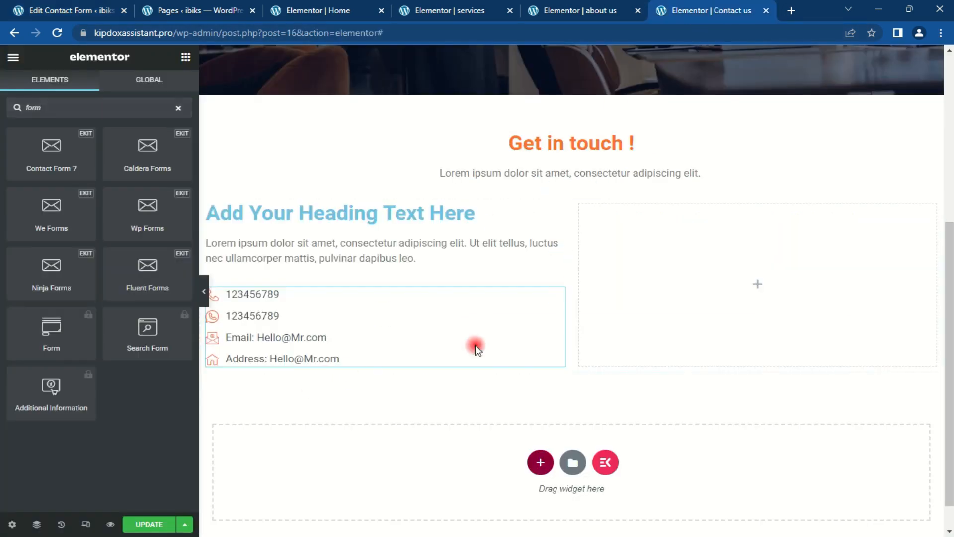
Step: Add a Shortcode widget to the right column containing the pasted Contact form 1 shortcode
drag(99, 108, 2, 115)
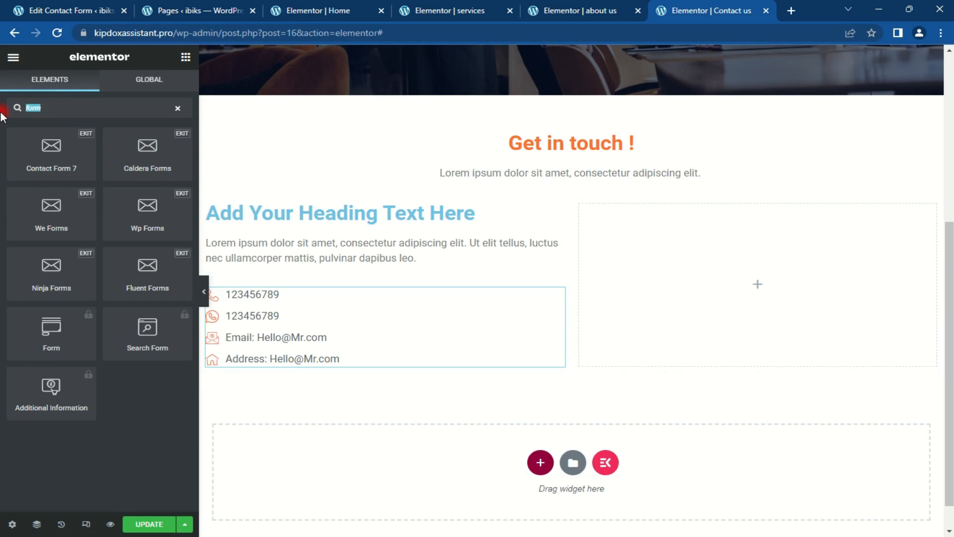
text(sho)
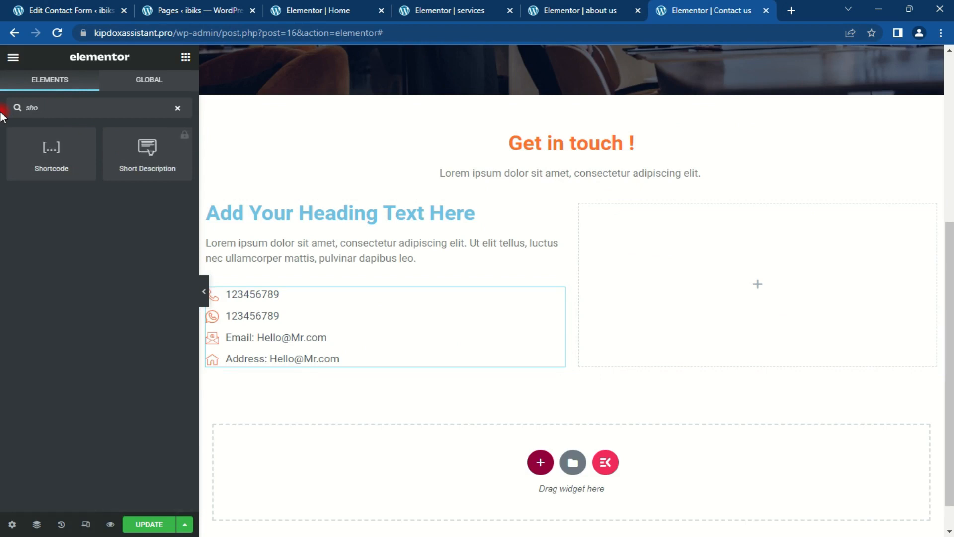
drag(50, 149, 762, 276)
click(86, 209)
key(ctrl+v)
drag(950, 267, 950, 288)
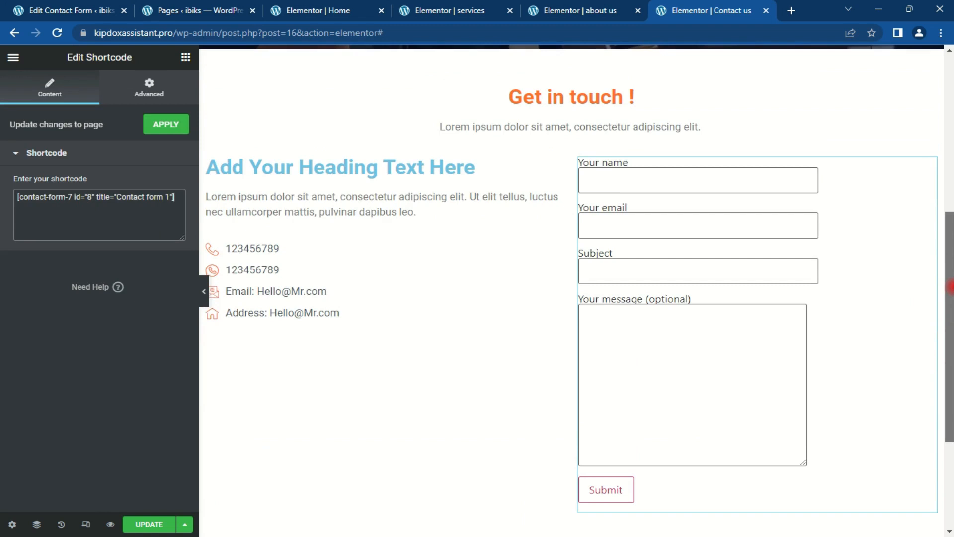
scroll(950, 284, down, 2)
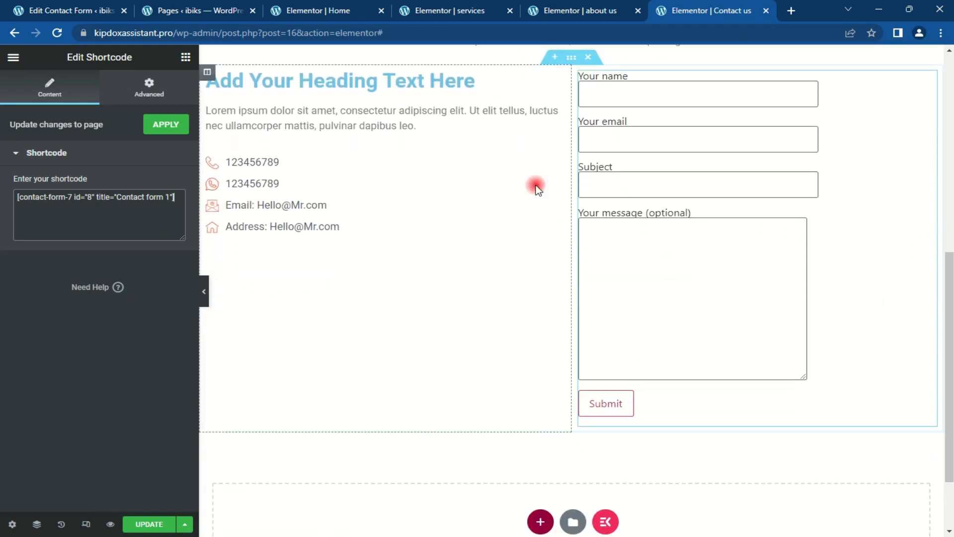
scroll(575, 275, up, 4)
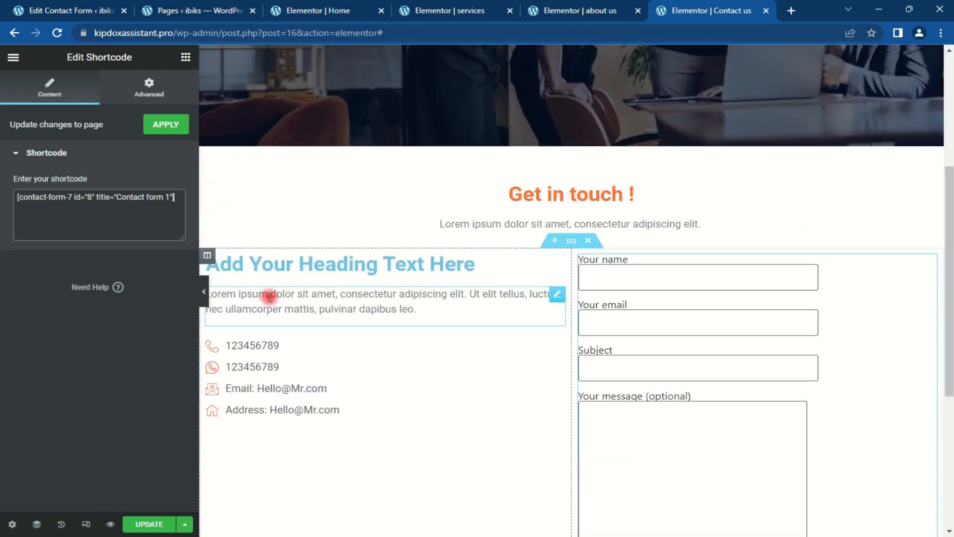
Step: Add an Image widget above the left heading showing the smiling woman with a headset
click(185, 57)
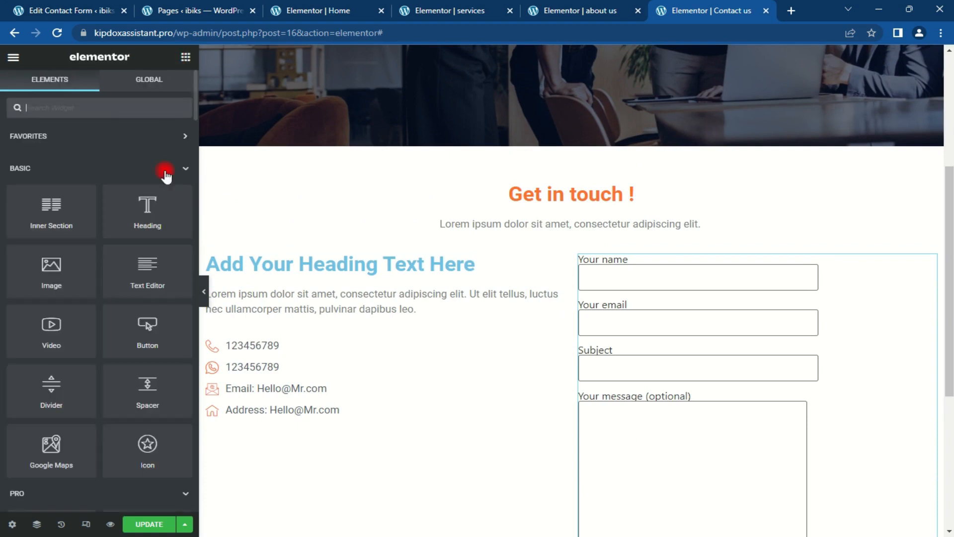
drag(50, 271, 343, 249)
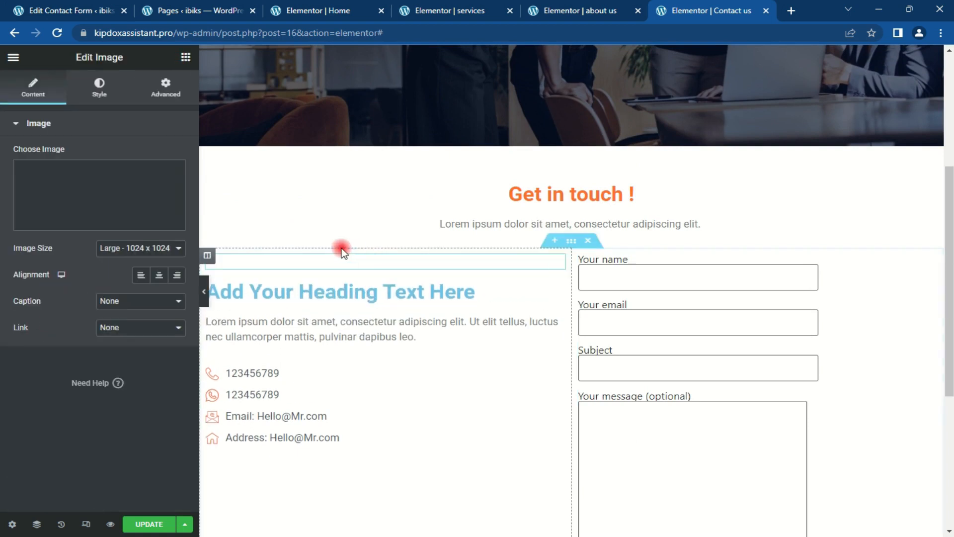
drag(949, 273, 949, 327)
click(79, 187)
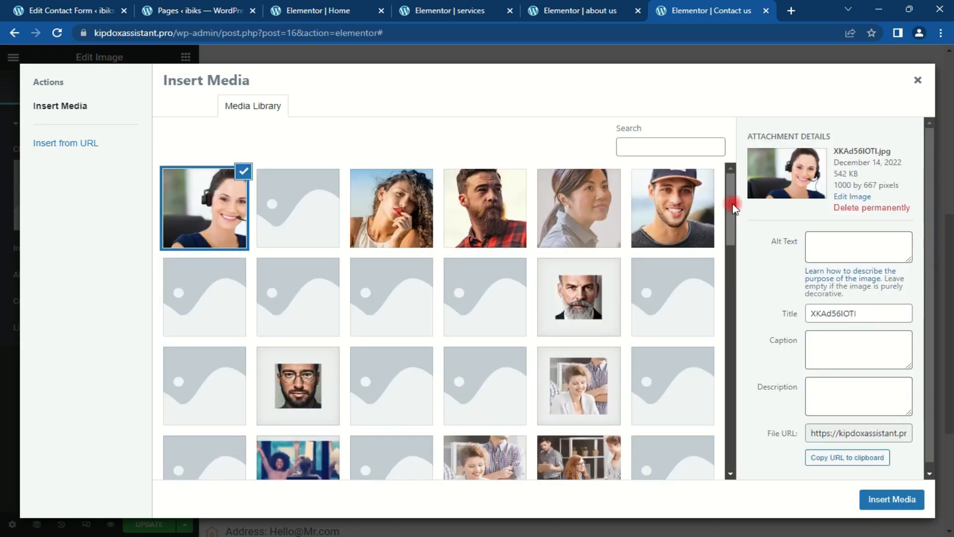
click(223, 211)
click(882, 497)
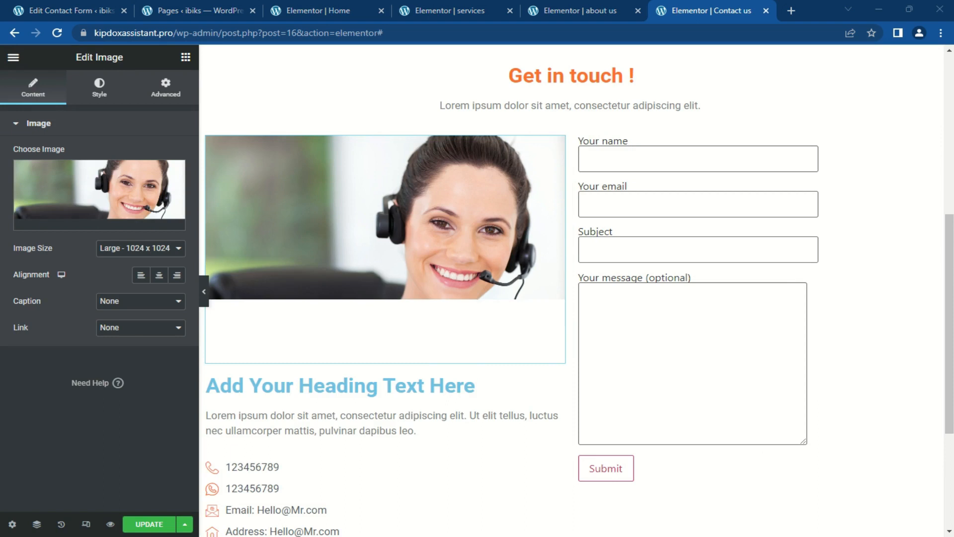
Step: Give the headset photo a linked 30 px border radius on all four corners
click(99, 86)
click(95, 124)
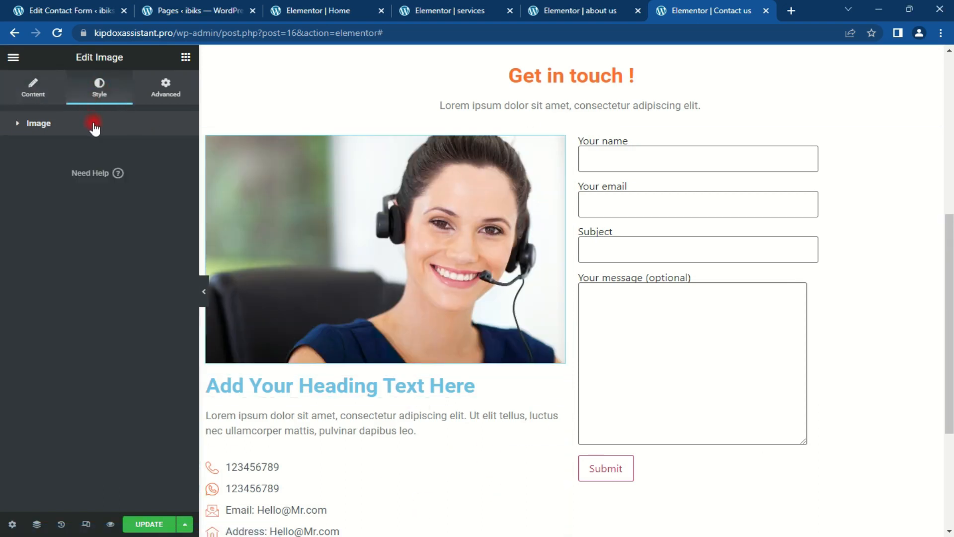
click(88, 125)
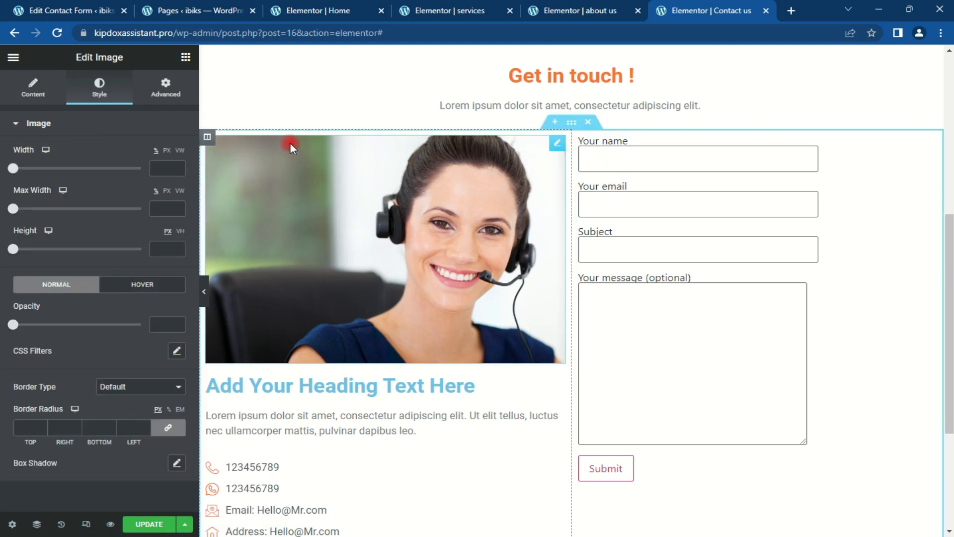
click(207, 137)
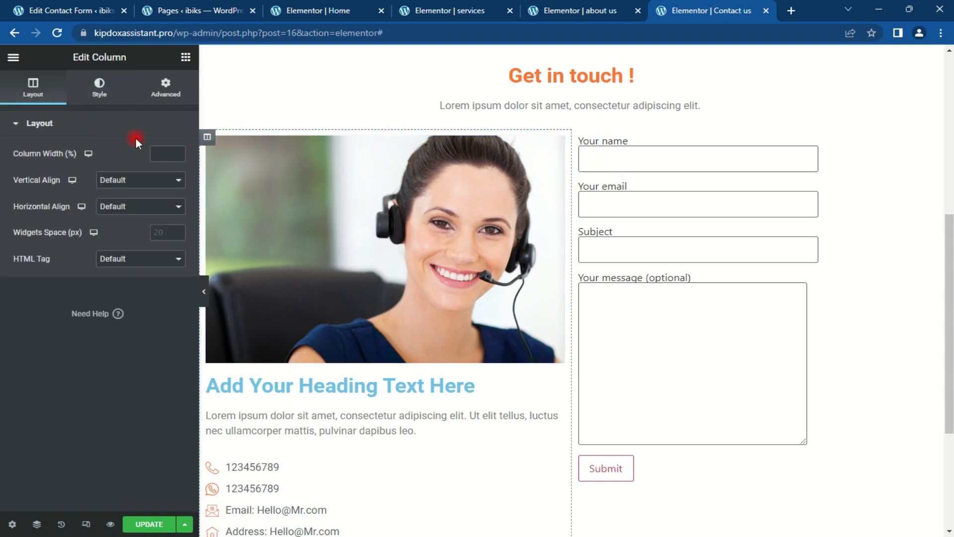
click(87, 102)
click(70, 277)
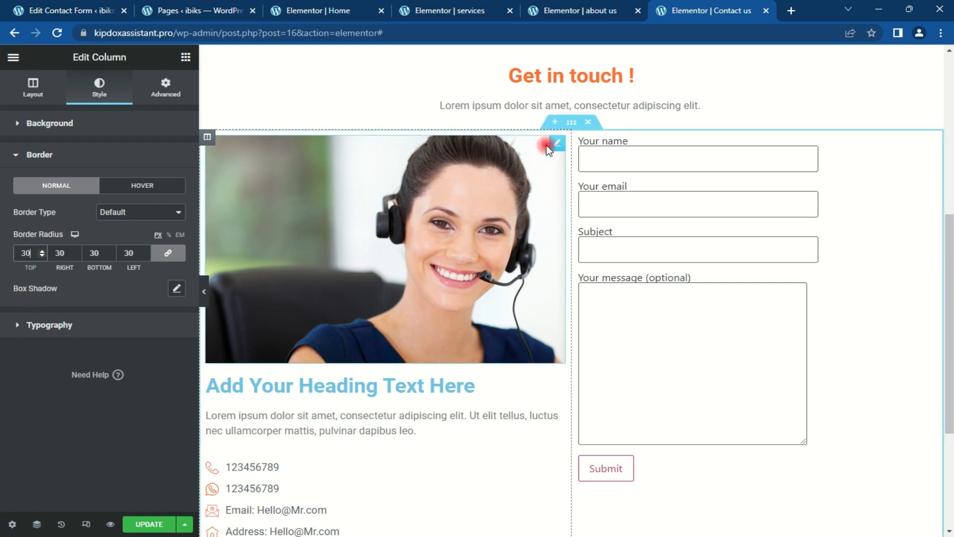
click(555, 143)
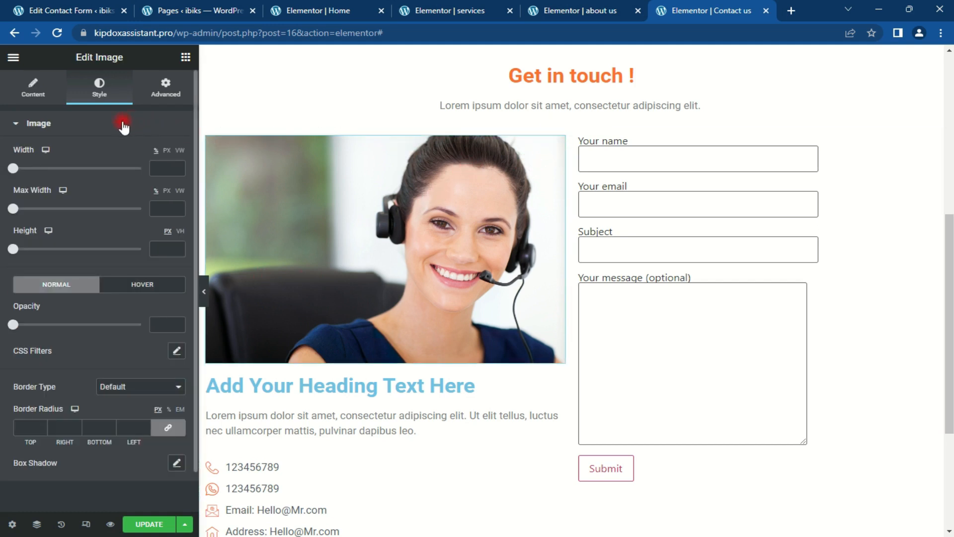
scroll(90, 159, down, 1)
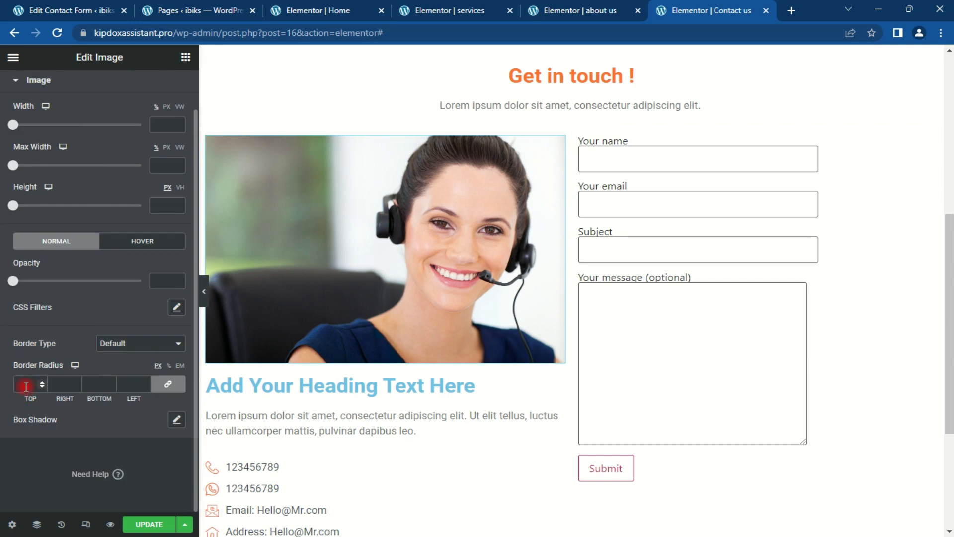
text(30)
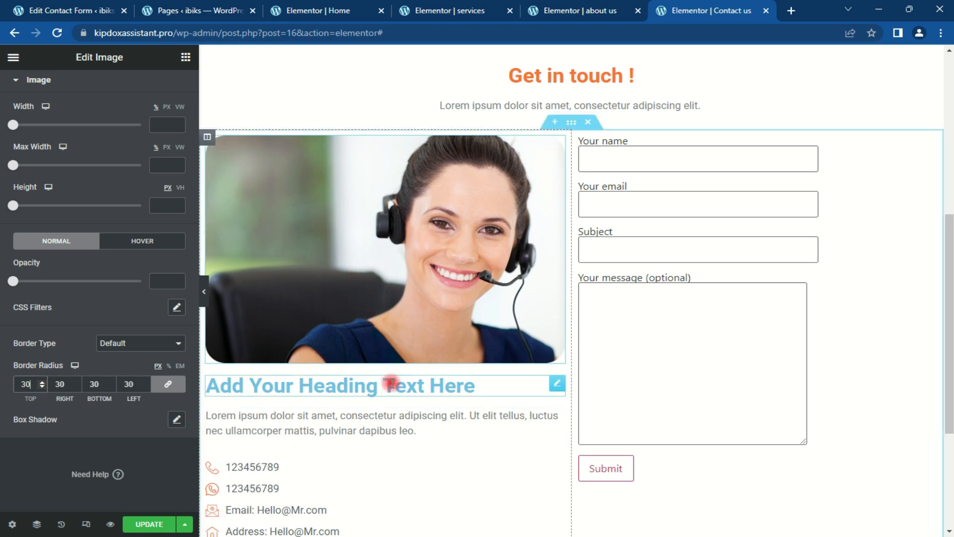
drag(949, 300, 950, 395)
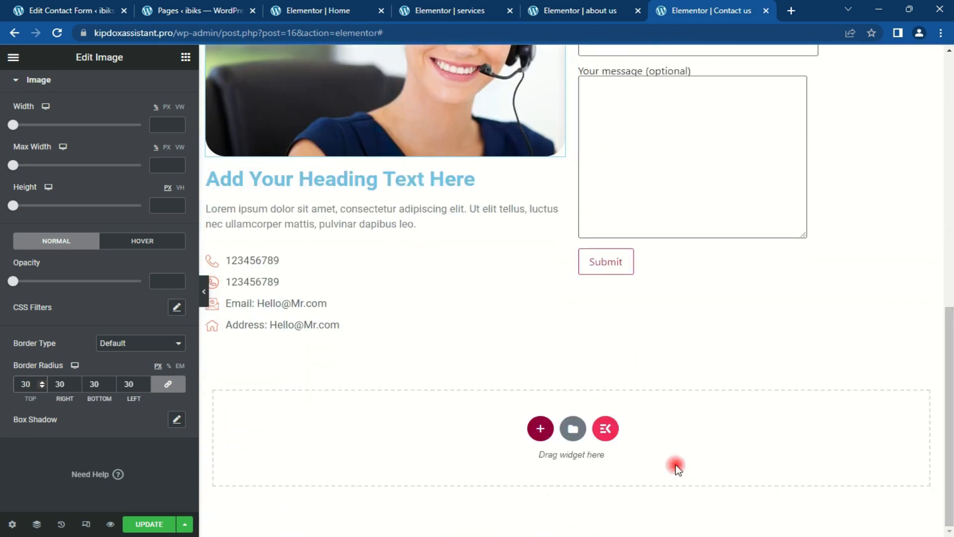
Step: Add a single-column section below the contact details holding a Google Maps widget of the London Eye
click(539, 428)
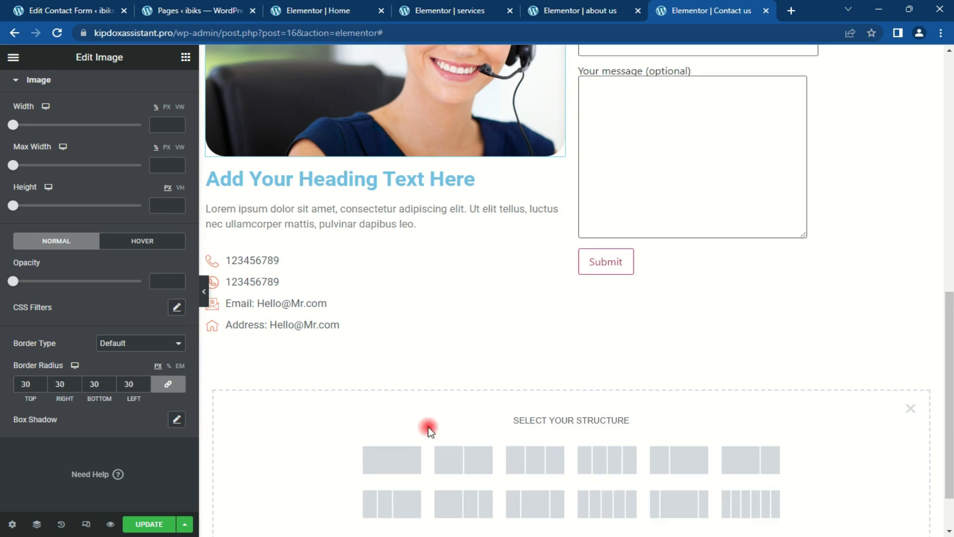
click(399, 456)
drag(949, 480, 949, 525)
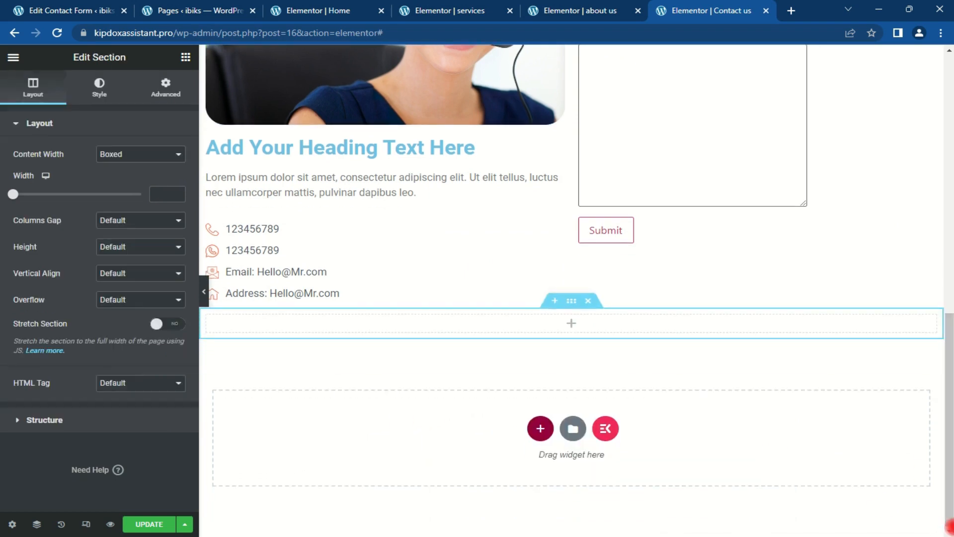
click(186, 57)
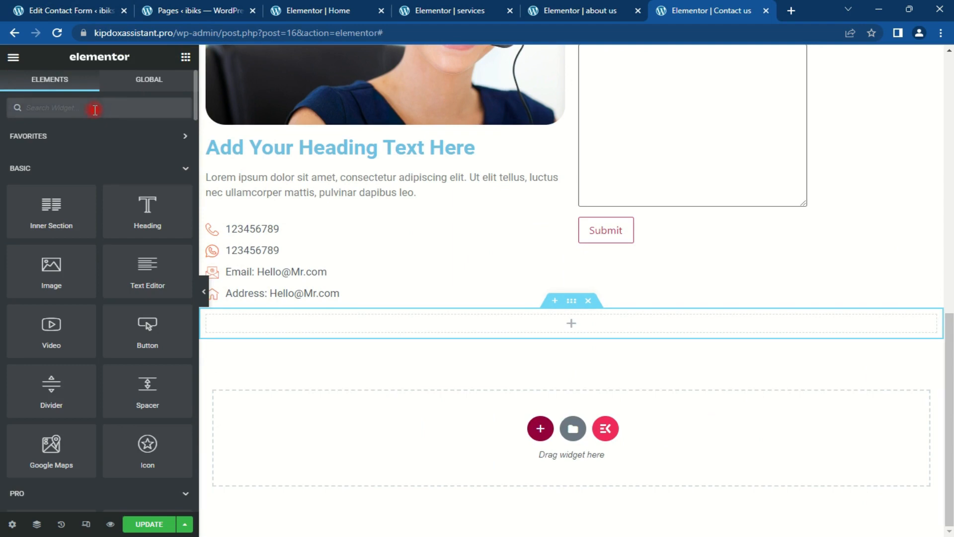
drag(47, 459, 586, 325)
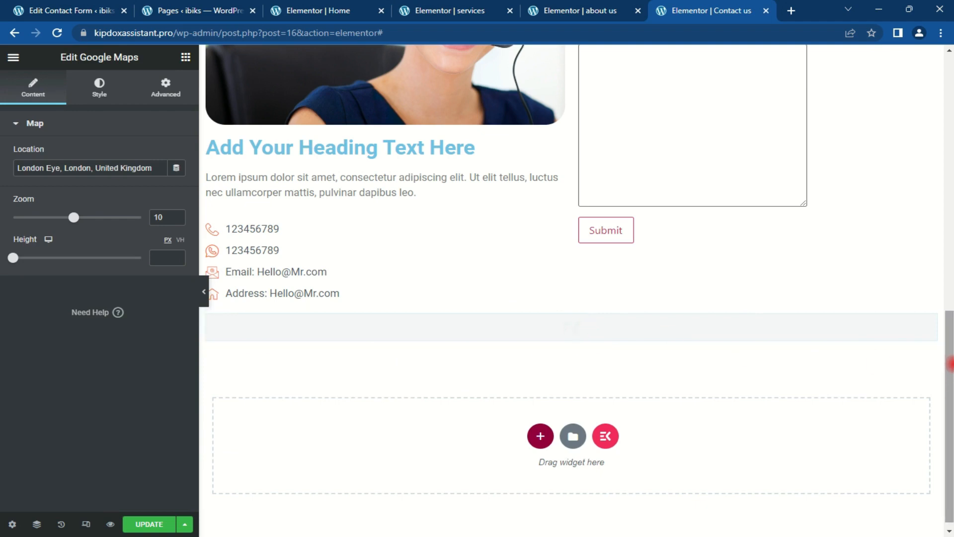
drag(948, 309, 950, 404)
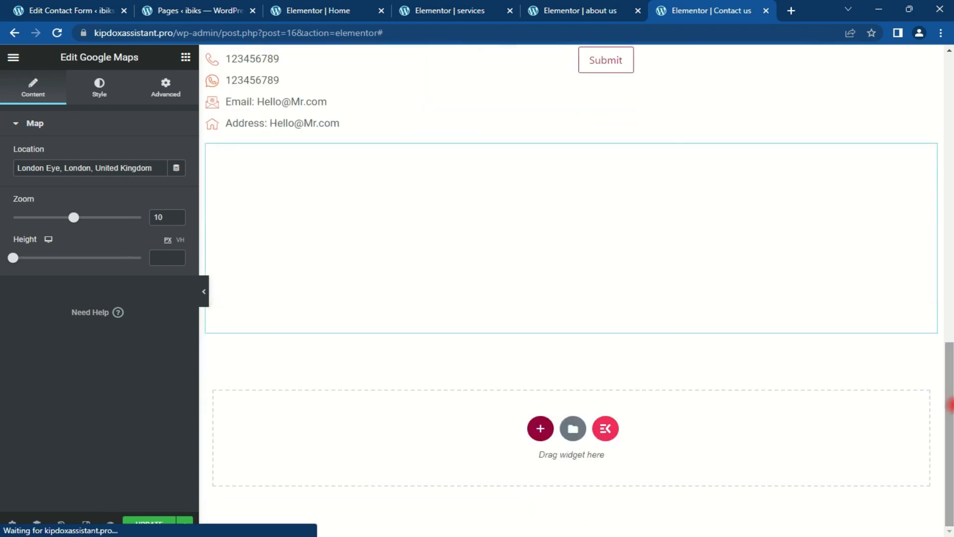
triple_click(144, 168)
key(ctrl+c)
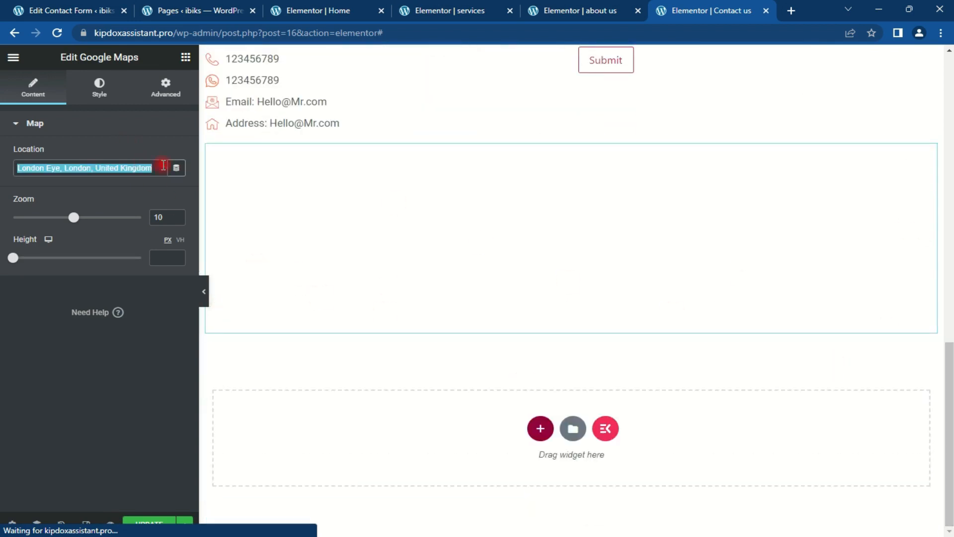
scroll(328, 298, up, 4)
scroll(336, 305, down, 1)
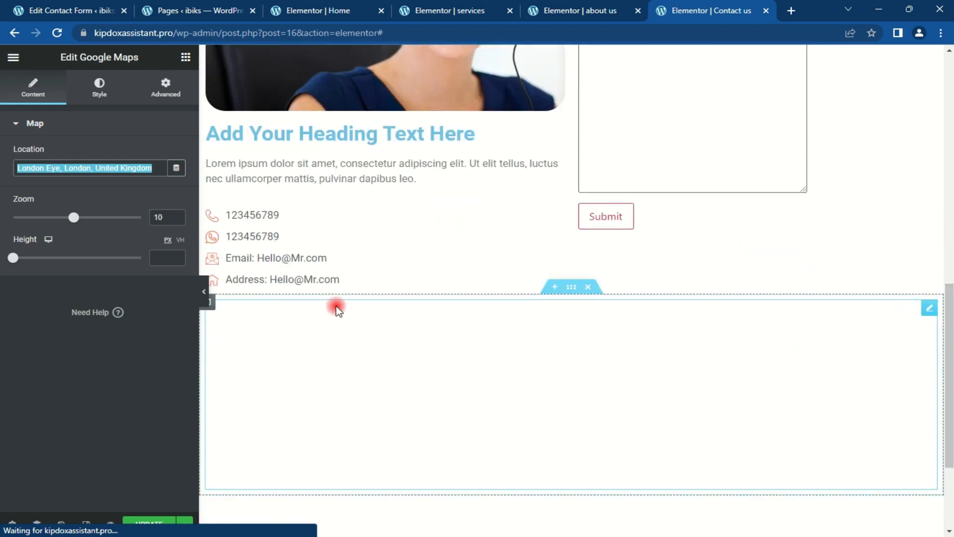
Step: Replace the contact list's Address text with 'London Eye, London, United Kingdom'
click(318, 279)
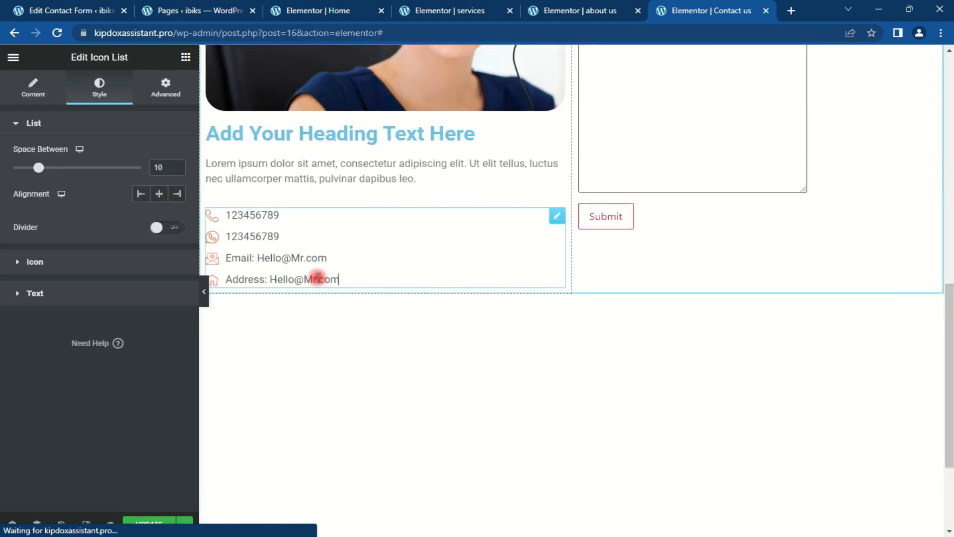
click(31, 91)
click(68, 296)
drag(113, 337, 63, 334)
key(ctrl+v)
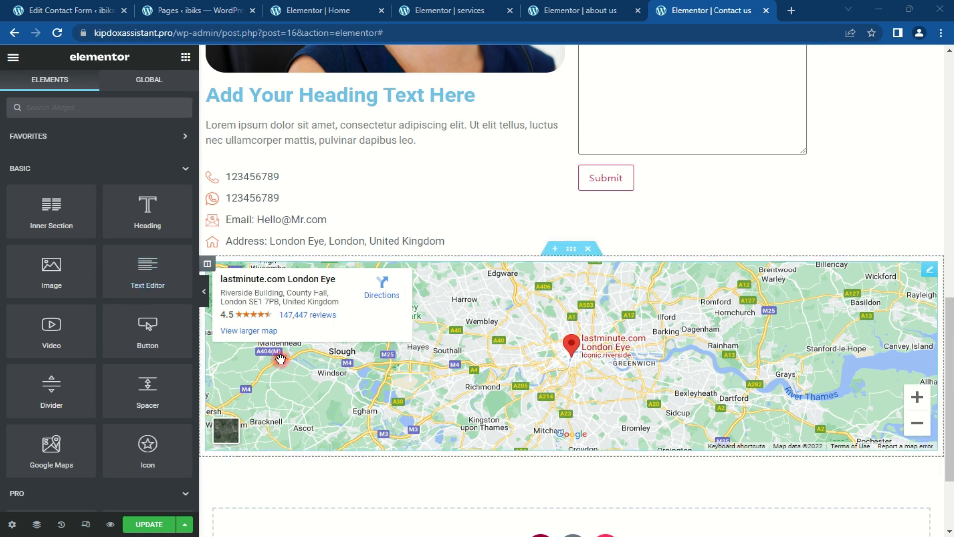
scroll(949, 306, up, 8)
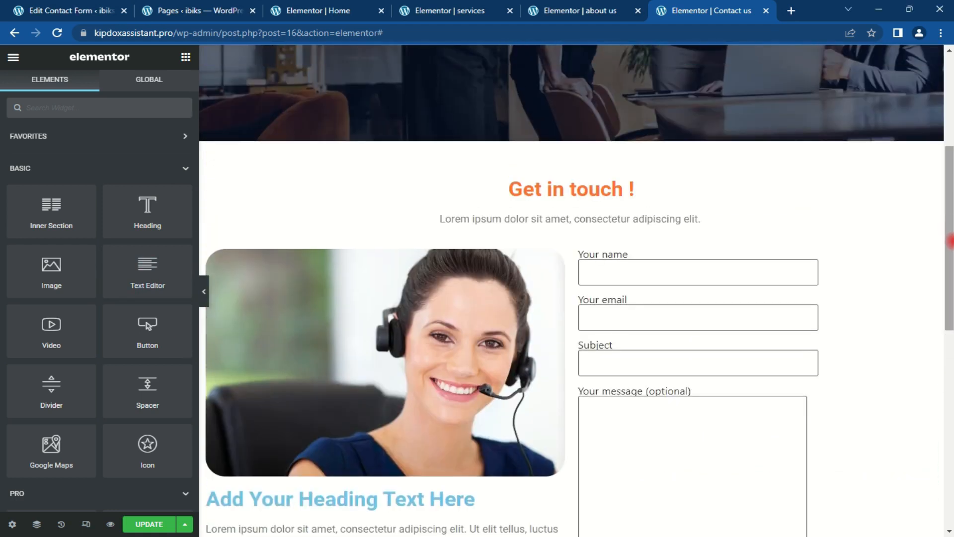
Step: Place a centred Divider of width 30 under the Get in touch subtitle
scroll(950, 241, down, 10)
scroll(949, 242, up, 9)
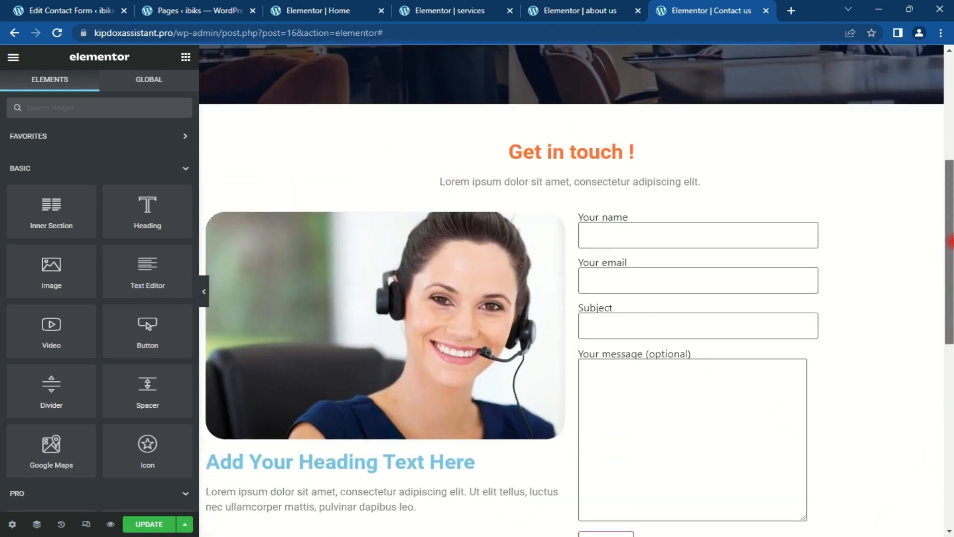
click(919, 202)
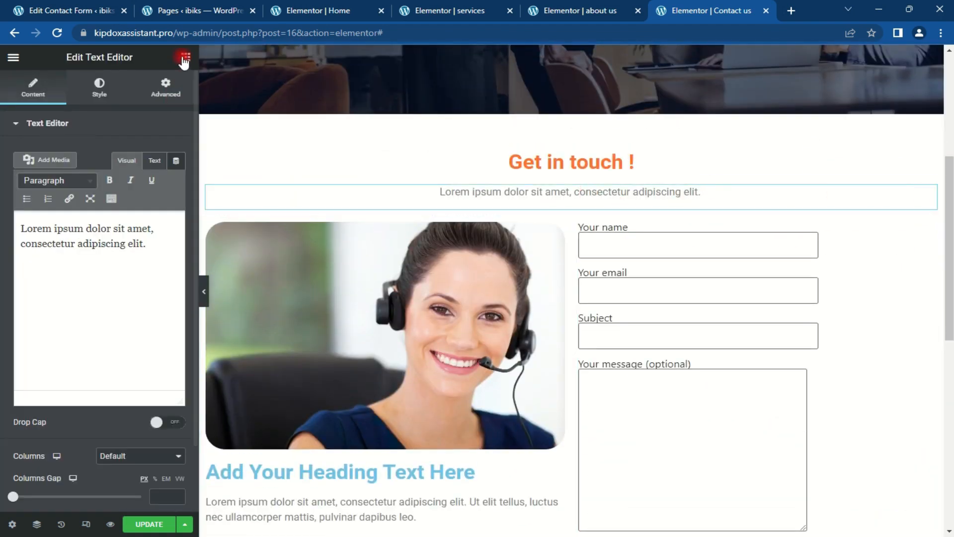
click(186, 57)
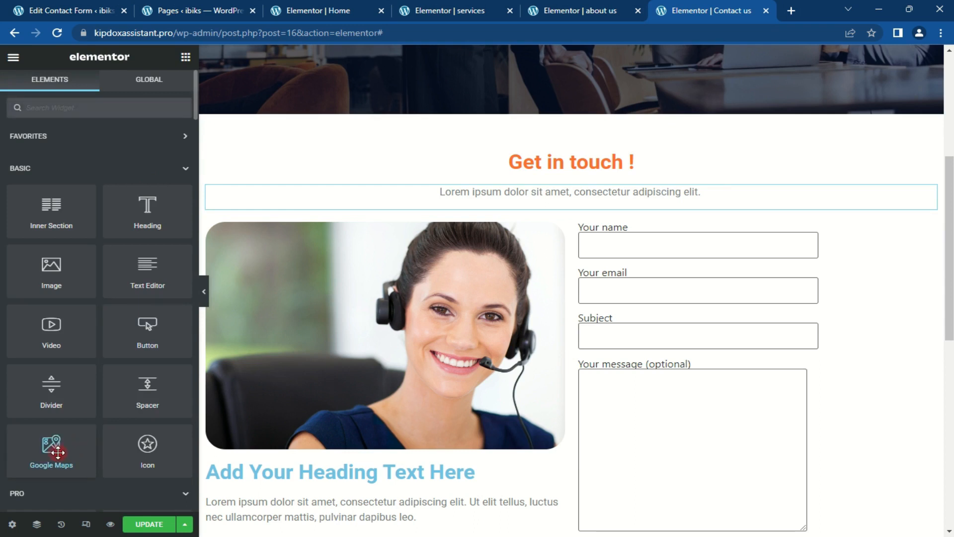
drag(50, 398, 571, 201)
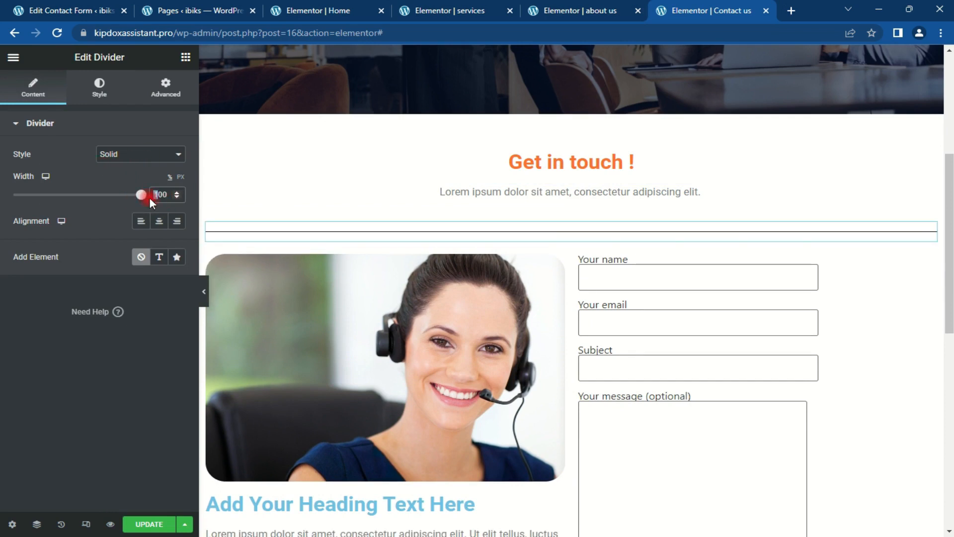
text(30)
key(BackSpace)
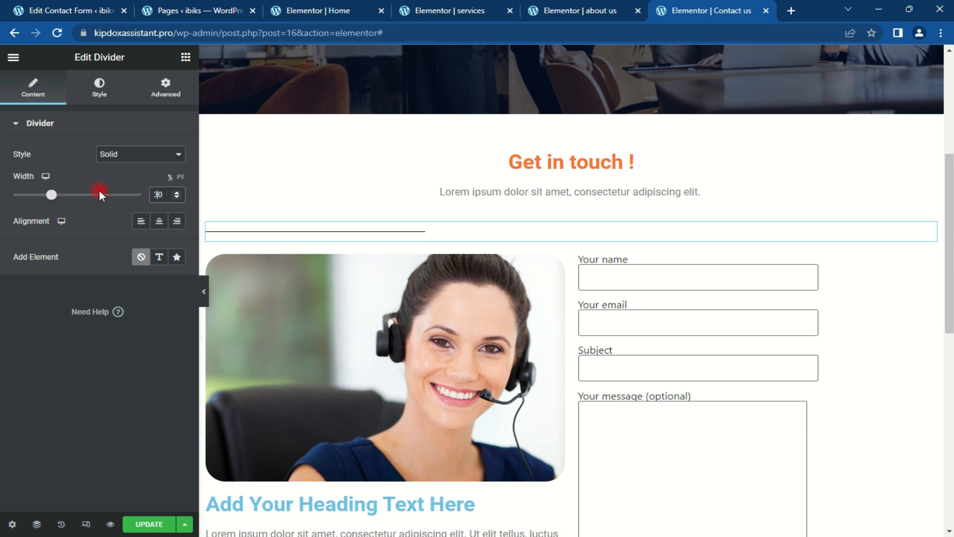
click(159, 221)
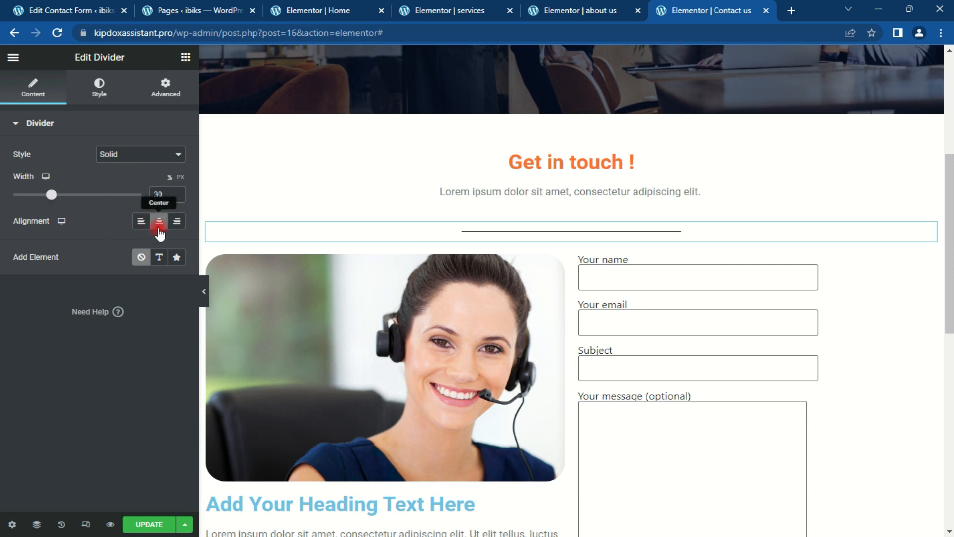
Step: Colour the divider orange with hex #ff712b
click(84, 92)
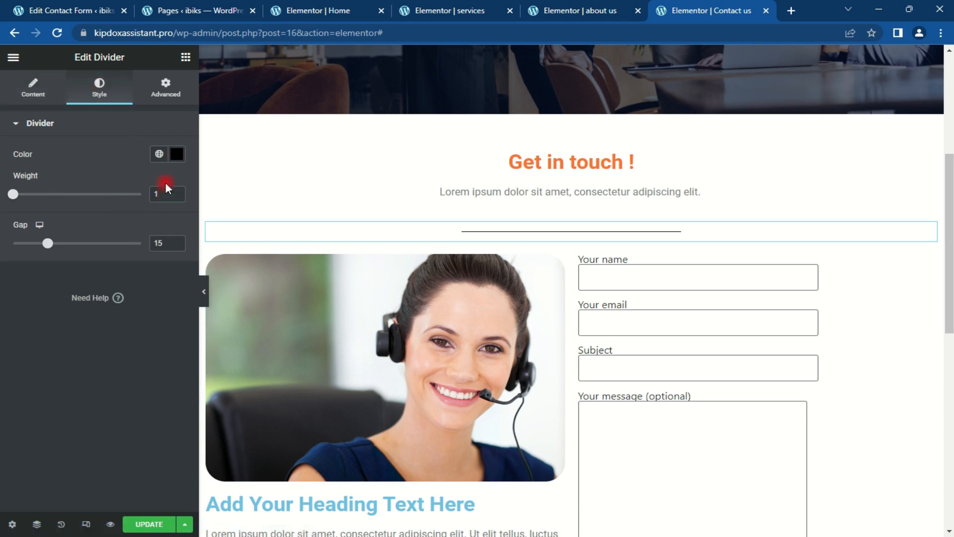
click(178, 154)
click(87, 348)
key(BackSpace)
key(BackSpace)
key(BackSpace)
key(BackSpace)
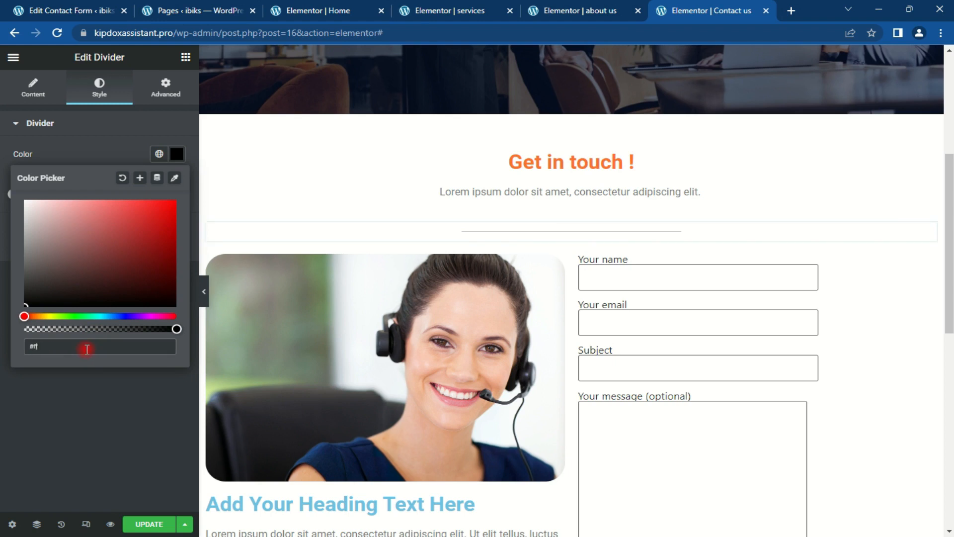
text(ff712b)
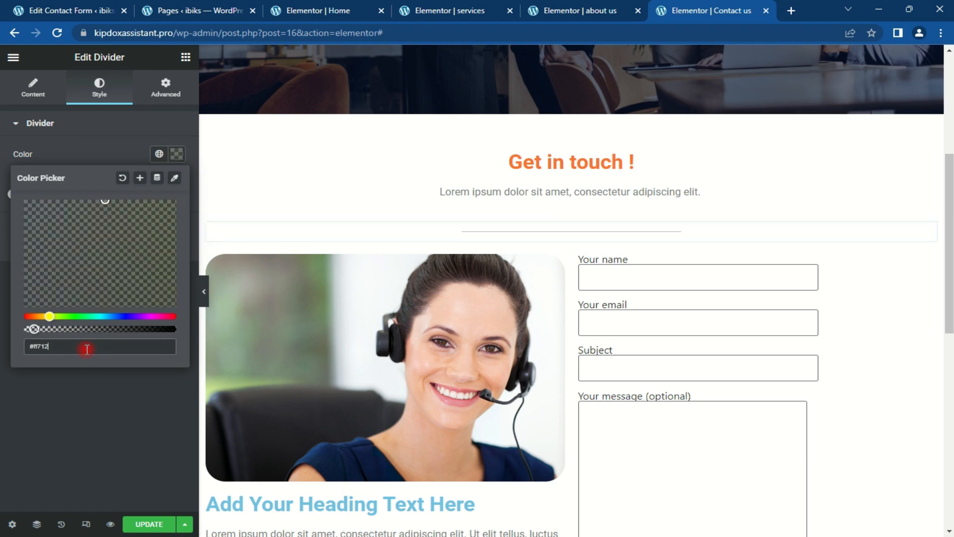
click(178, 156)
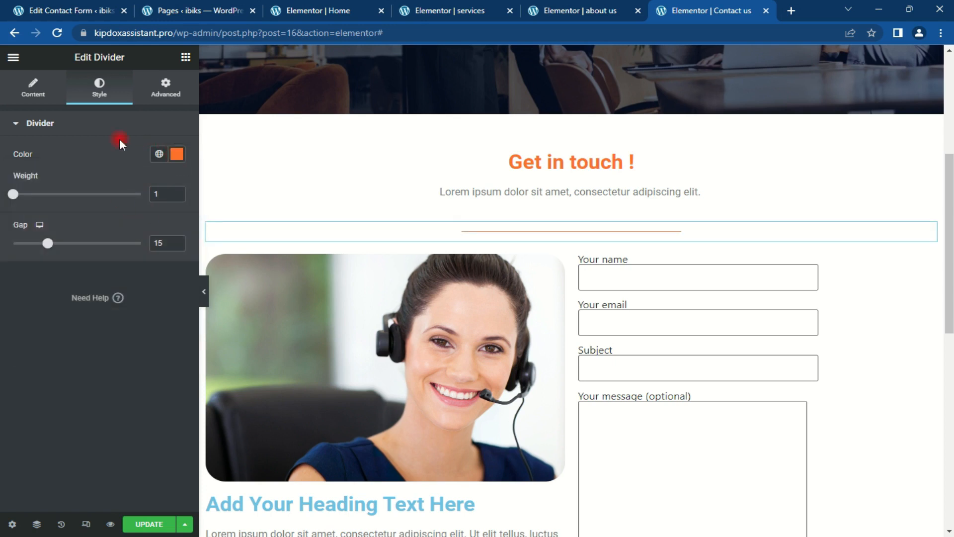
Step: Give the divider a -30 top margin and update the Contact us page
click(166, 94)
click(168, 168)
click(132, 170)
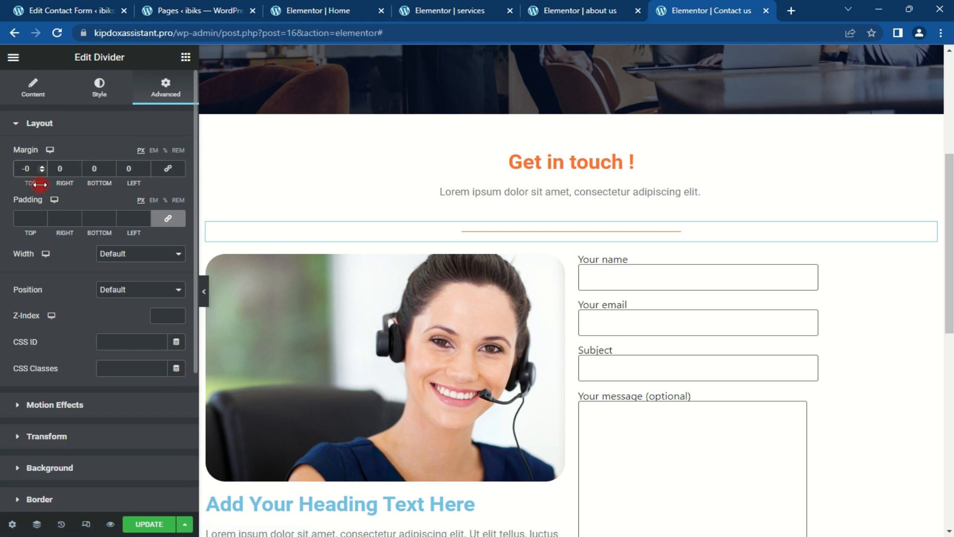
drag(40, 185, 40, 184)
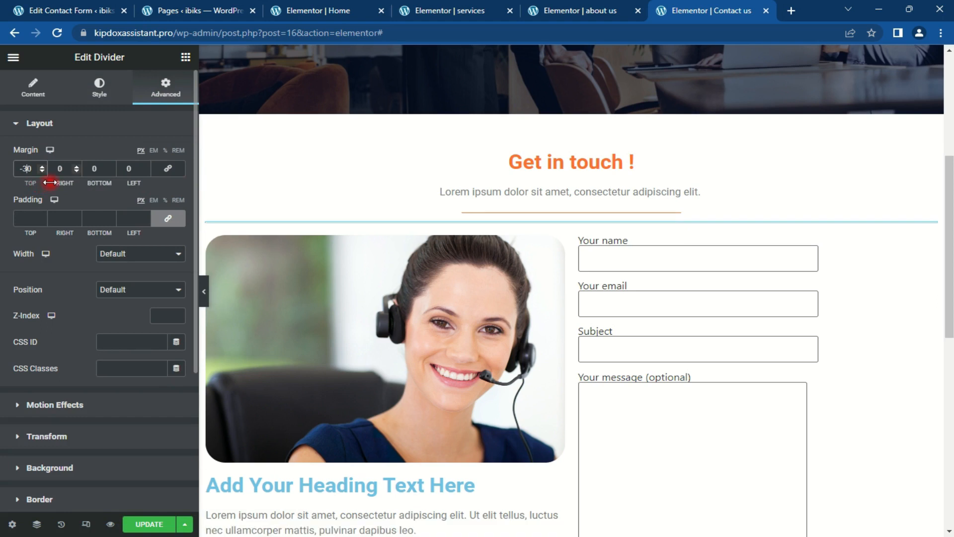
mouse_move(948, 245)
mouse_down()
mouse_move(949, 363)
mouse_move(950, 206)
mouse_move(949, 411)
mouse_move(949, 138)
mouse_up()
click(137, 524)
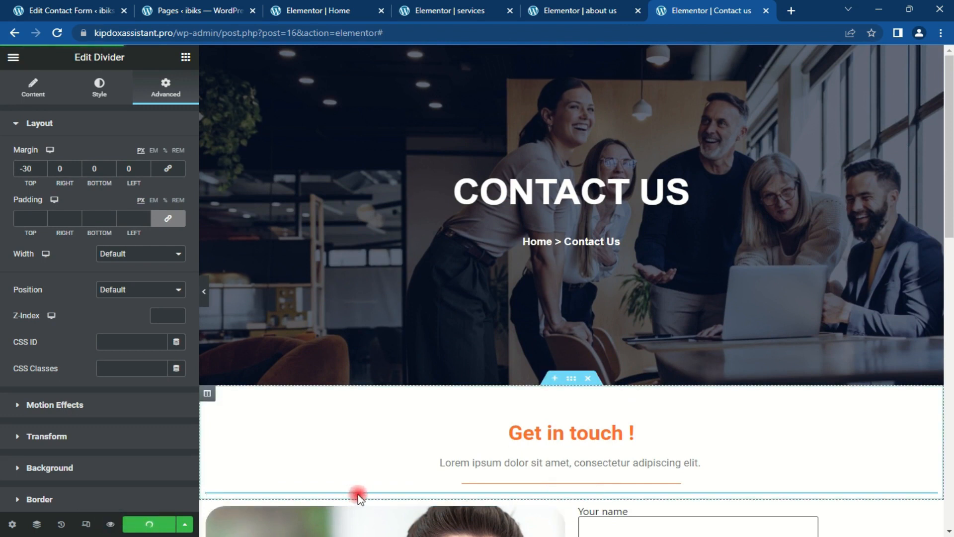
Step: Open the live site in a new browser tab, then return to WordPress admin
click(57, 9)
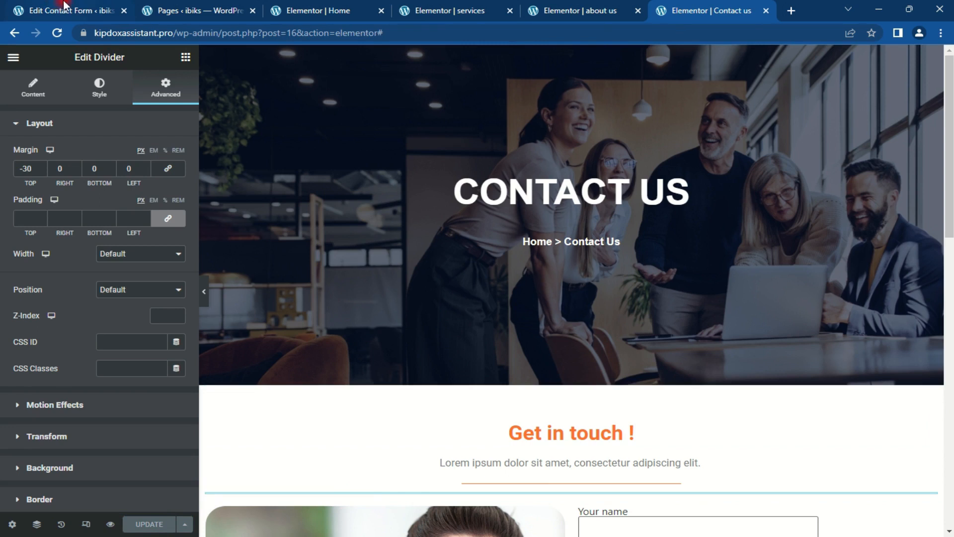
mouse_move(55, 56)
right_click(50, 77)
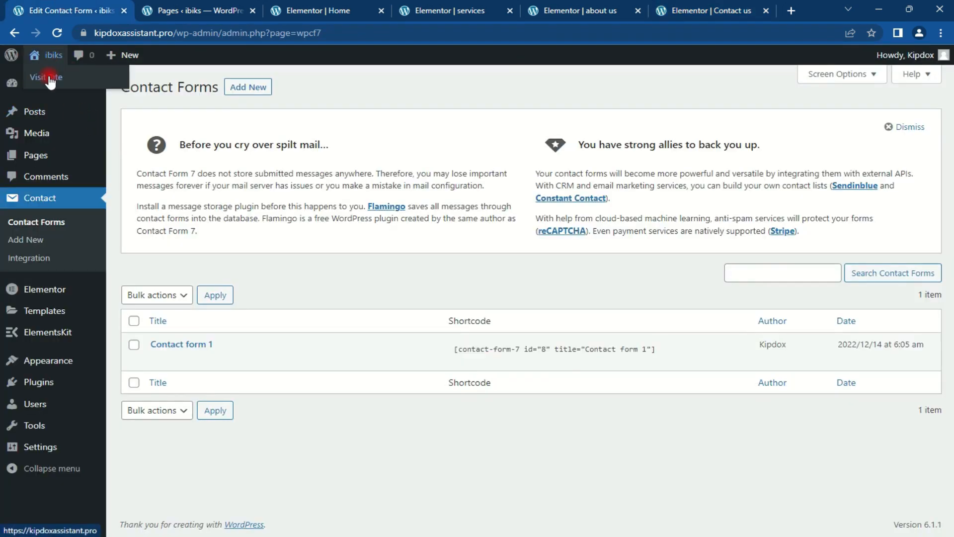
click(88, 88)
click(169, 8)
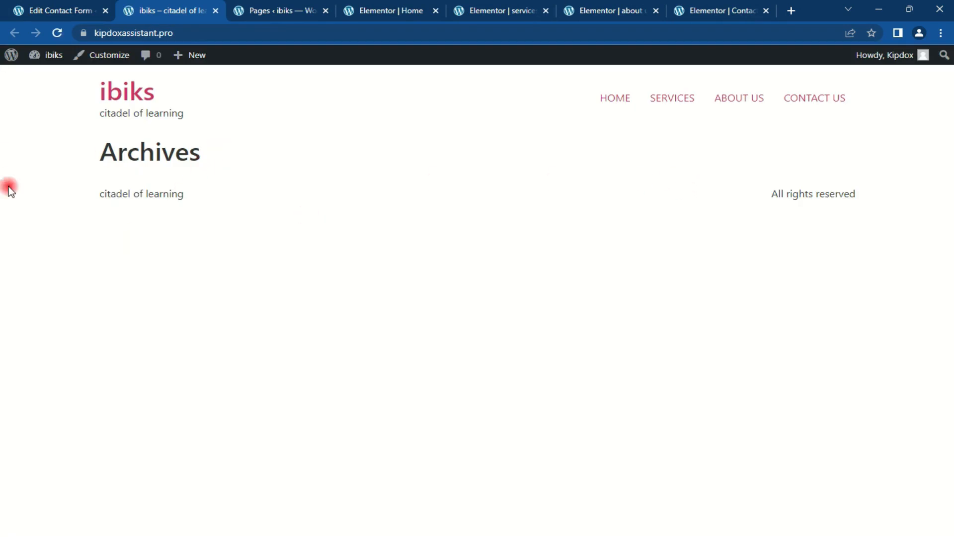
click(65, 7)
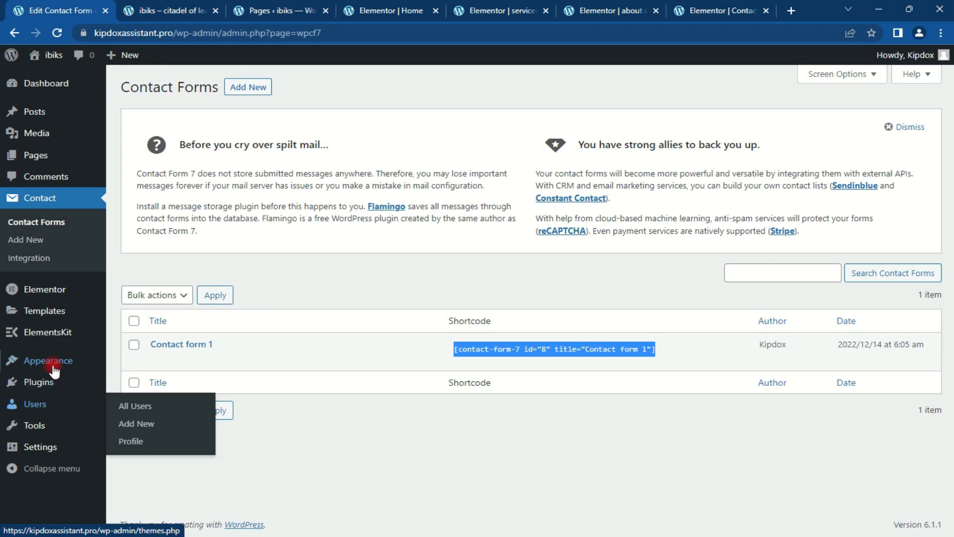
Step: In Reading Settings, choose a static homepage set to Home and save
mouse_move(47, 448)
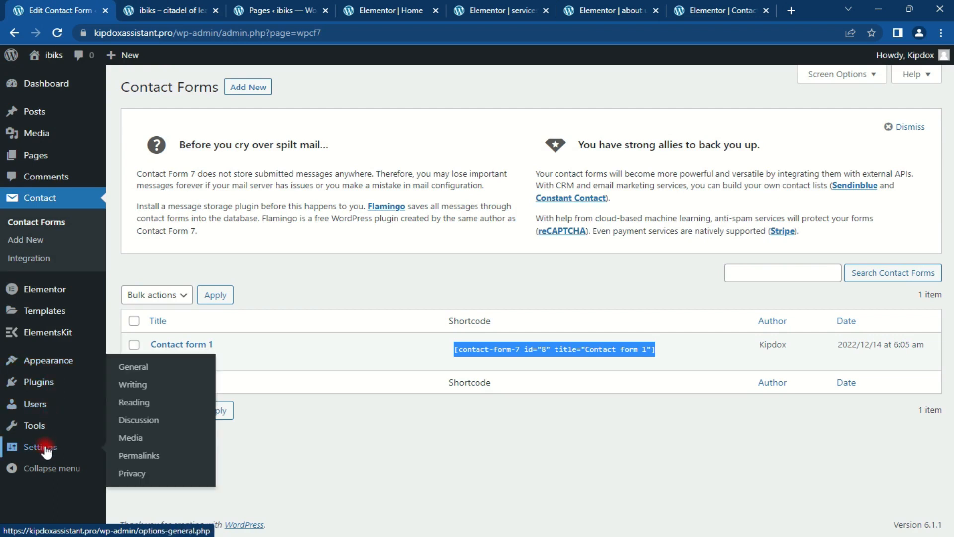
click(143, 403)
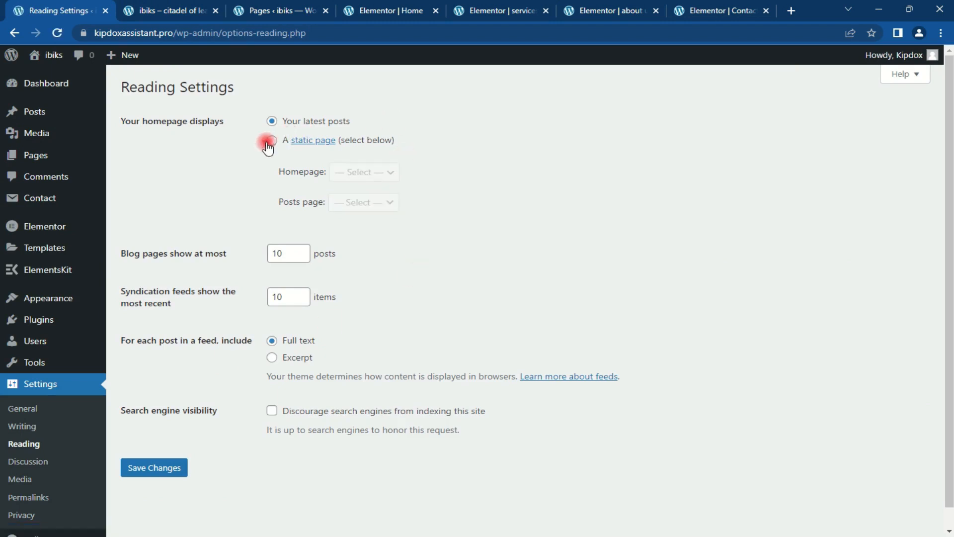
click(268, 142)
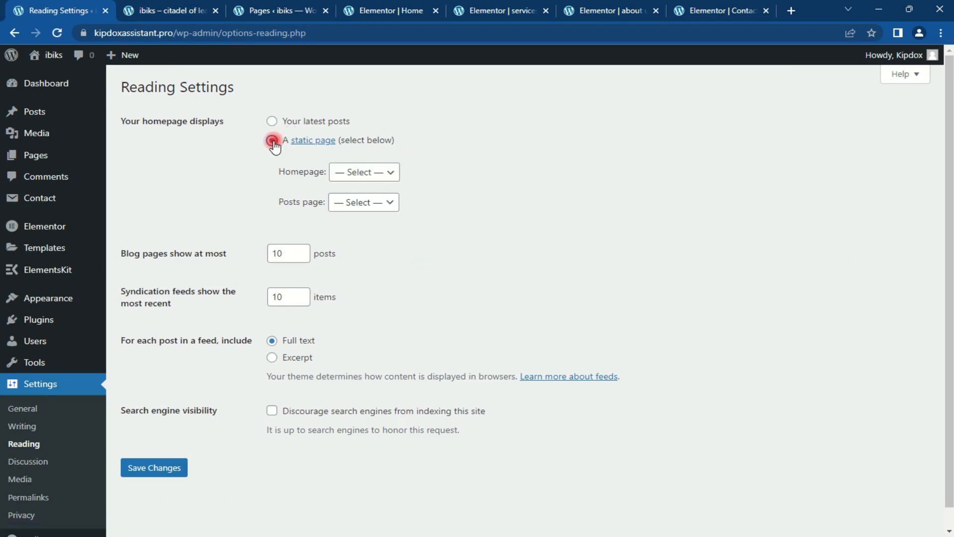
click(391, 172)
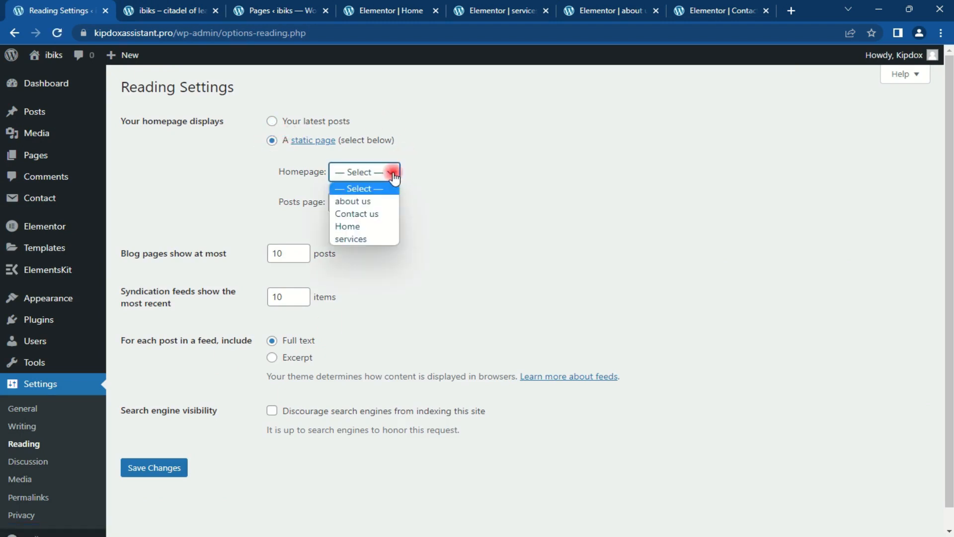
click(365, 227)
click(153, 470)
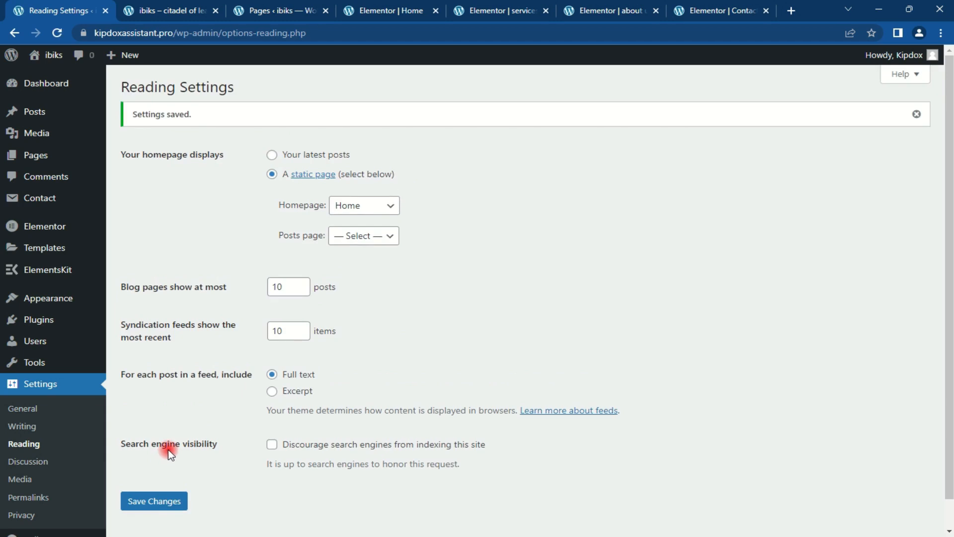
Step: Reload and scroll the live homepage showing the Home design, then return to Reading Settings
click(193, 5)
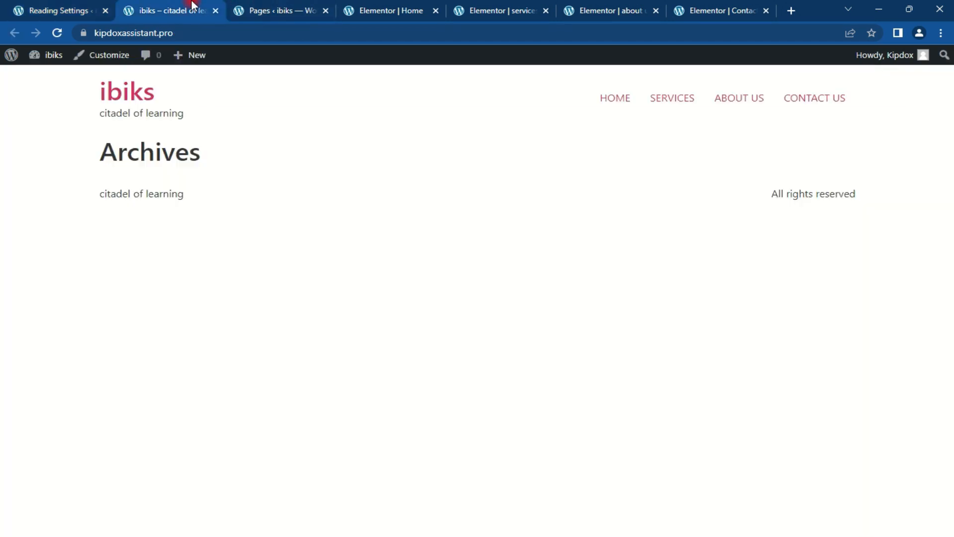
click(57, 33)
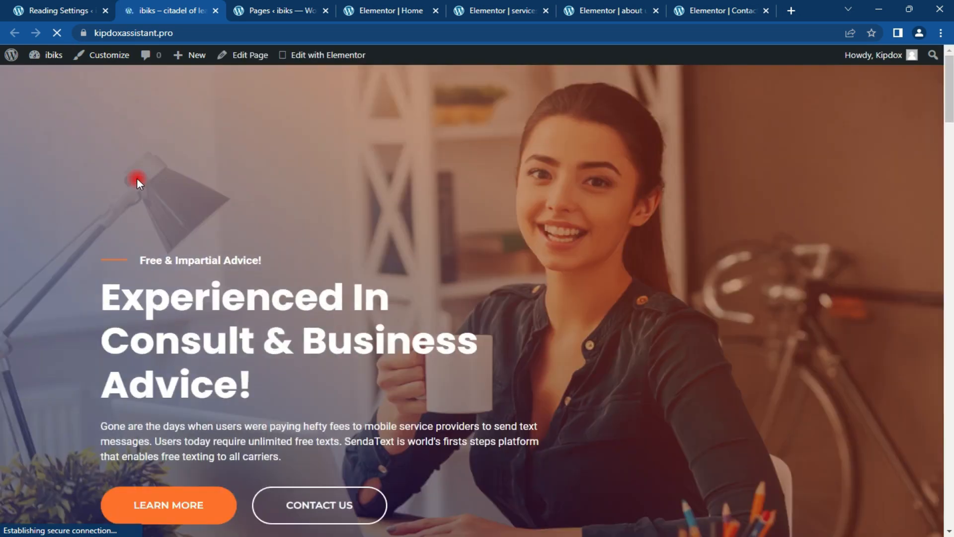
drag(949, 89, 949, 520)
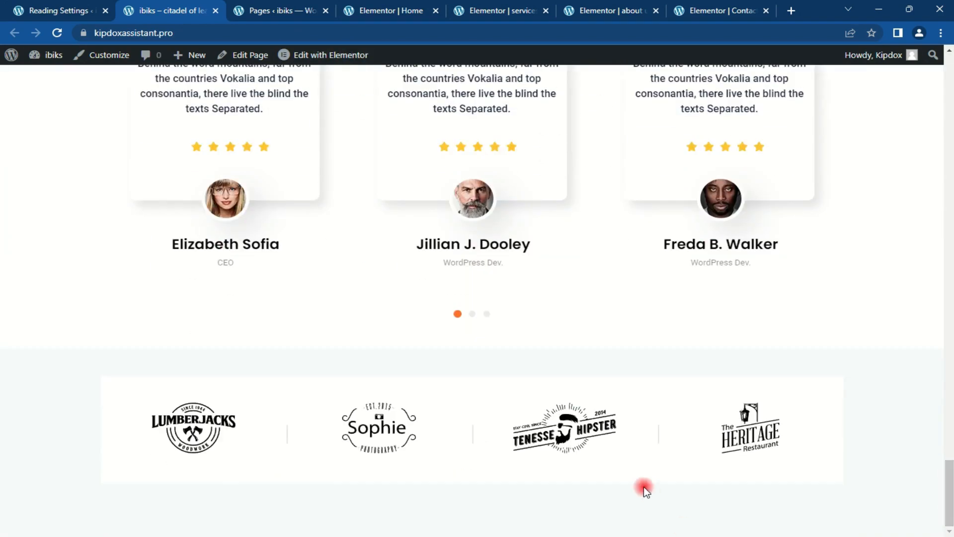
click(32, 7)
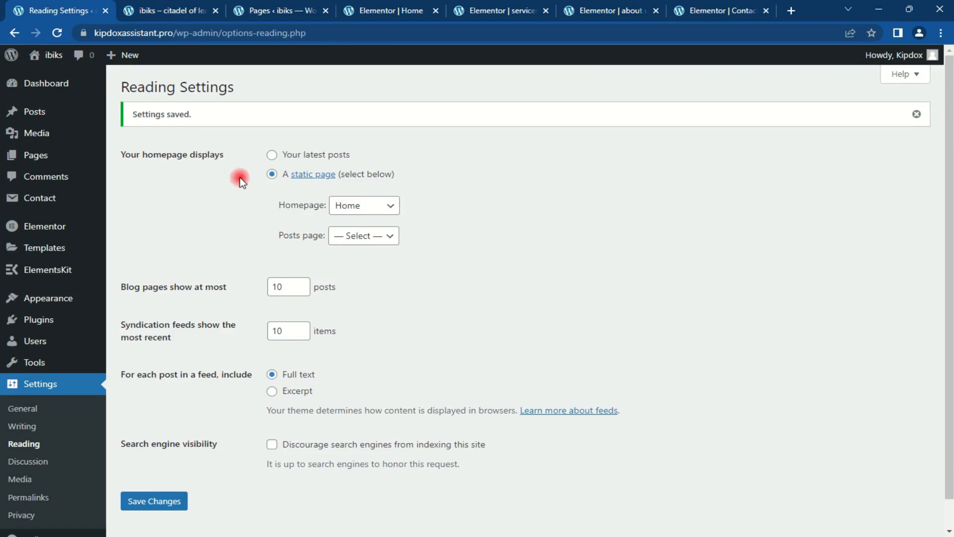
Step: Start a new template in the Elementor Header & Footer Builder, skipping its introduction
mouse_move(74, 305)
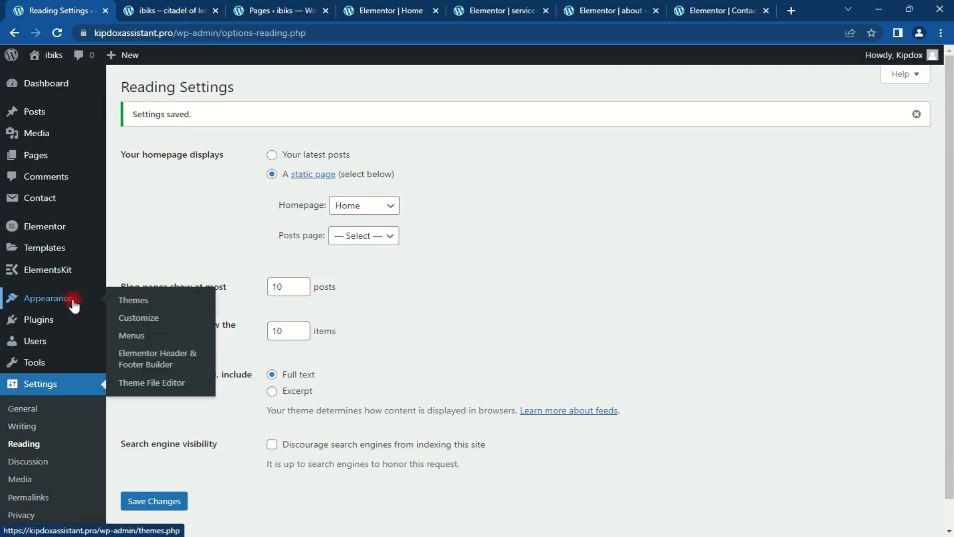
click(123, 361)
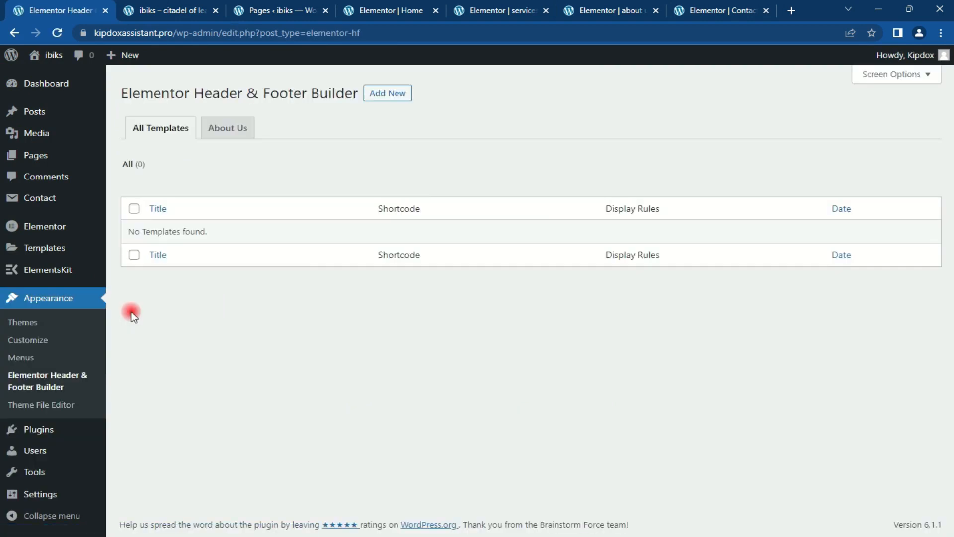
click(383, 98)
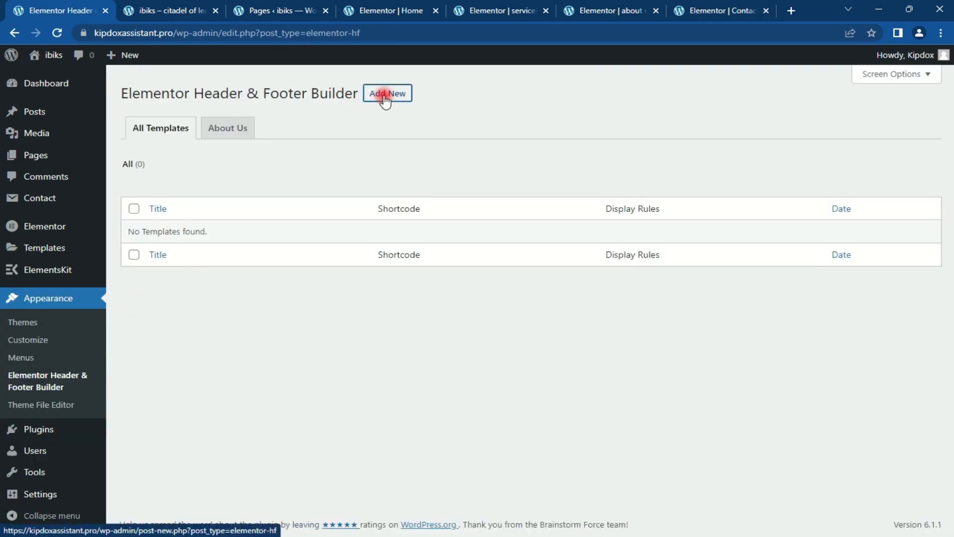
click(643, 395)
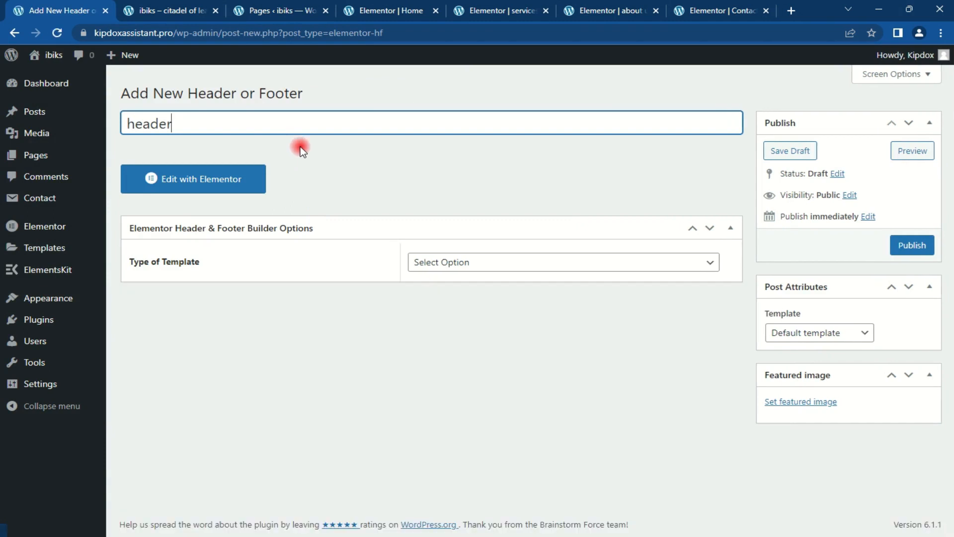
Step: Make the template type Header, display it on the Entire Website with Canvas enabled, and publish
click(566, 264)
click(469, 303)
click(479, 265)
click(472, 292)
click(667, 306)
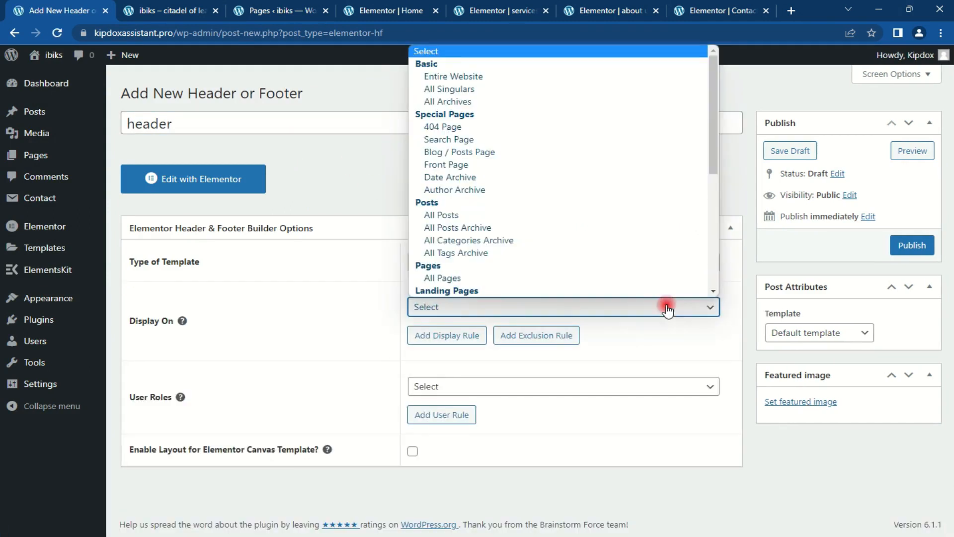
click(531, 78)
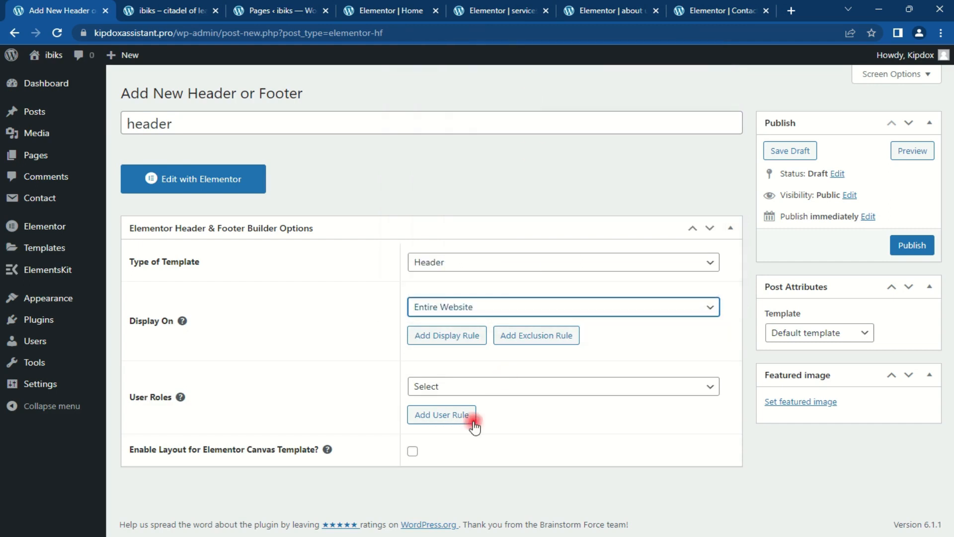
click(412, 451)
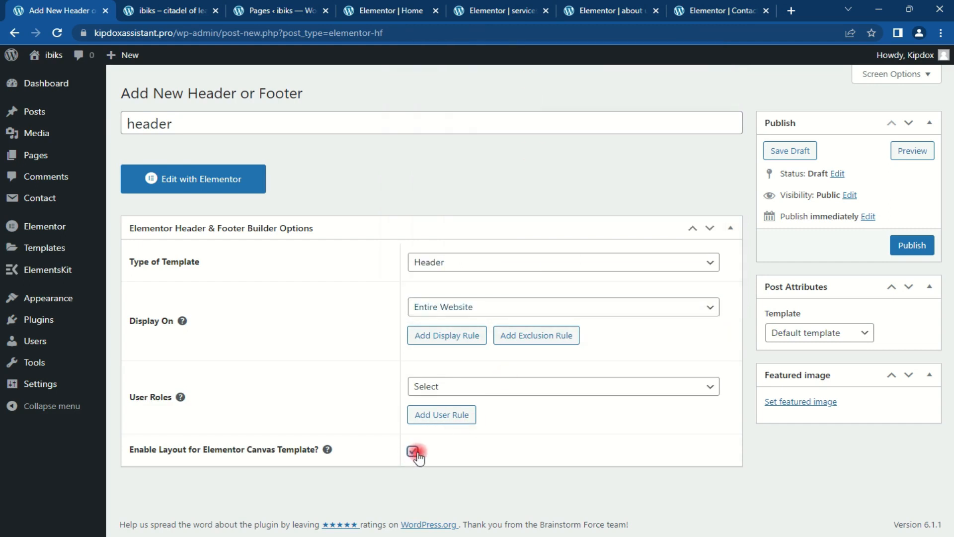
click(907, 246)
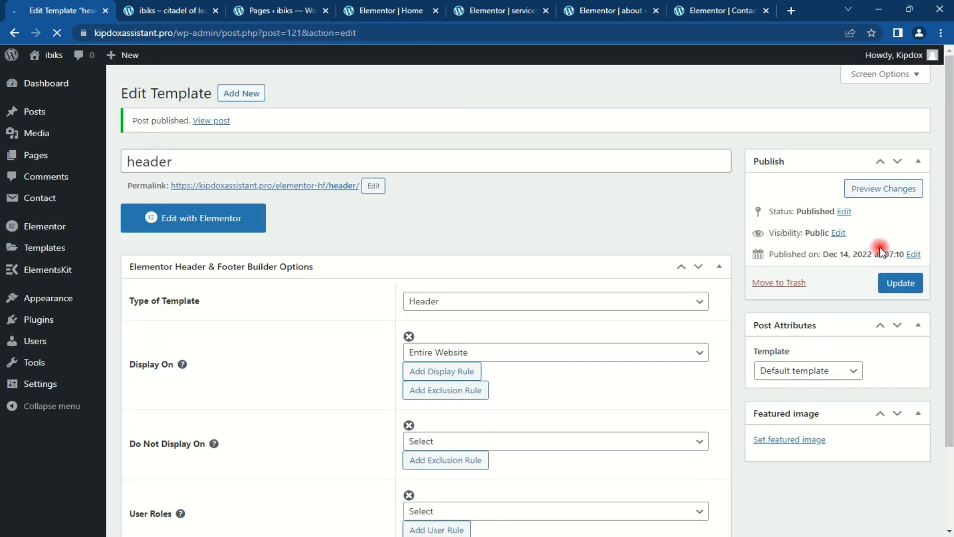
Step: Publish a new 'footer' template of type Footer on the Entire Website with Canvas enabled
click(242, 96)
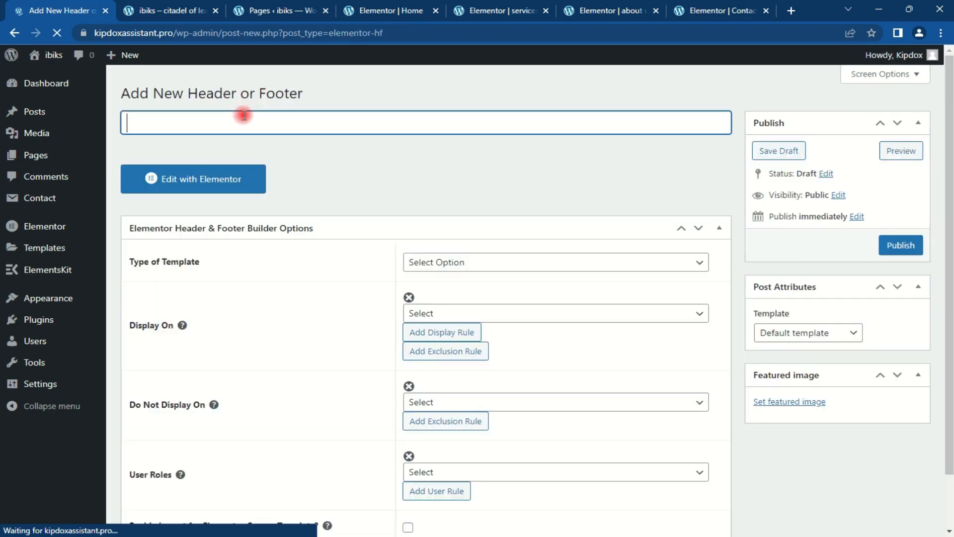
text(footer)
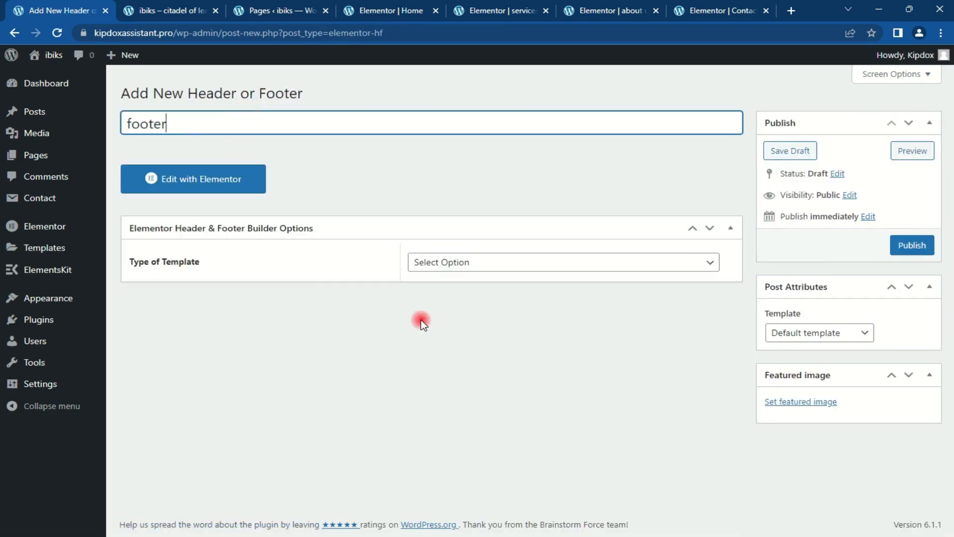
click(547, 263)
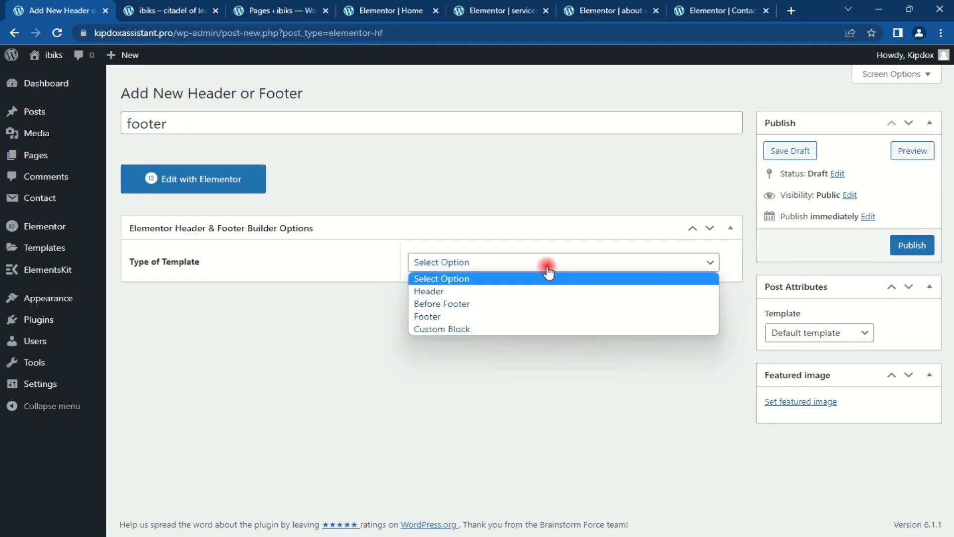
click(547, 317)
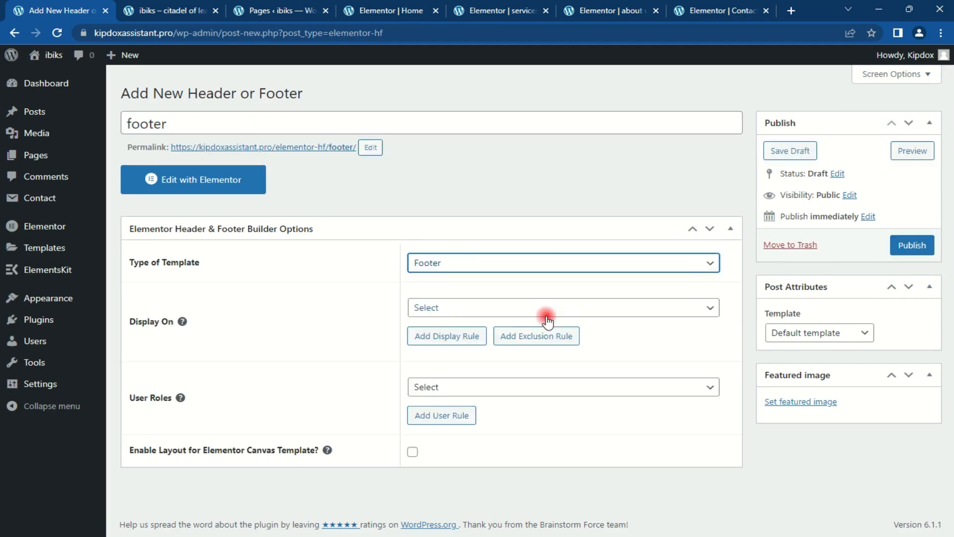
click(585, 308)
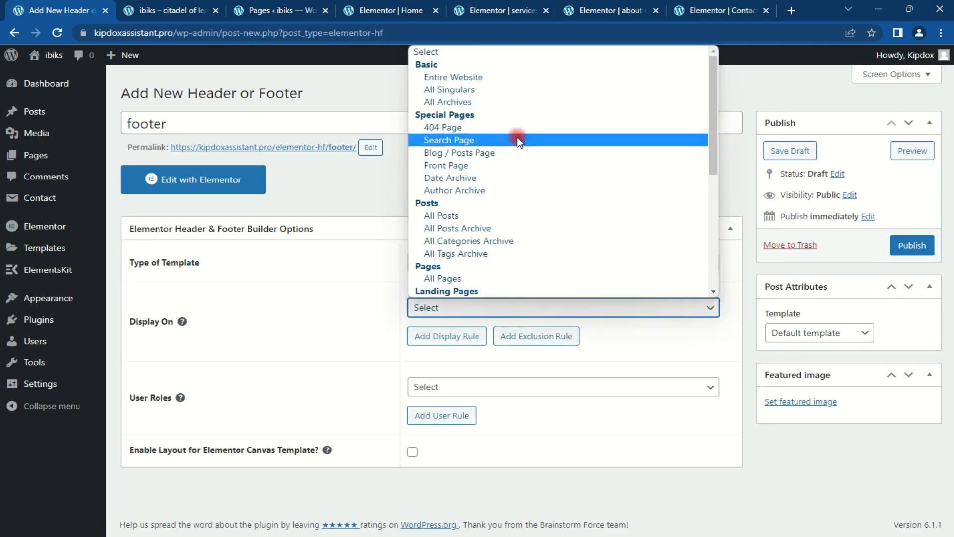
click(502, 75)
click(412, 451)
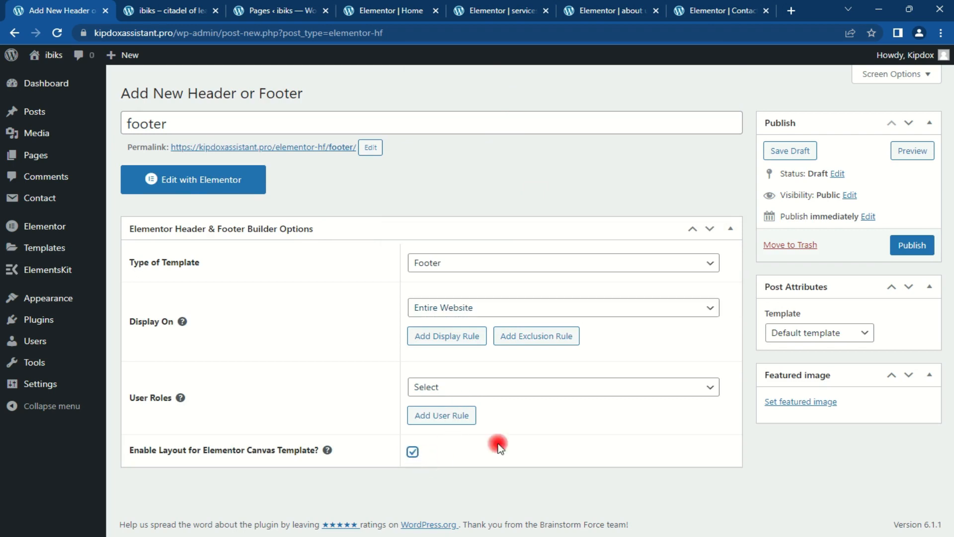
click(911, 245)
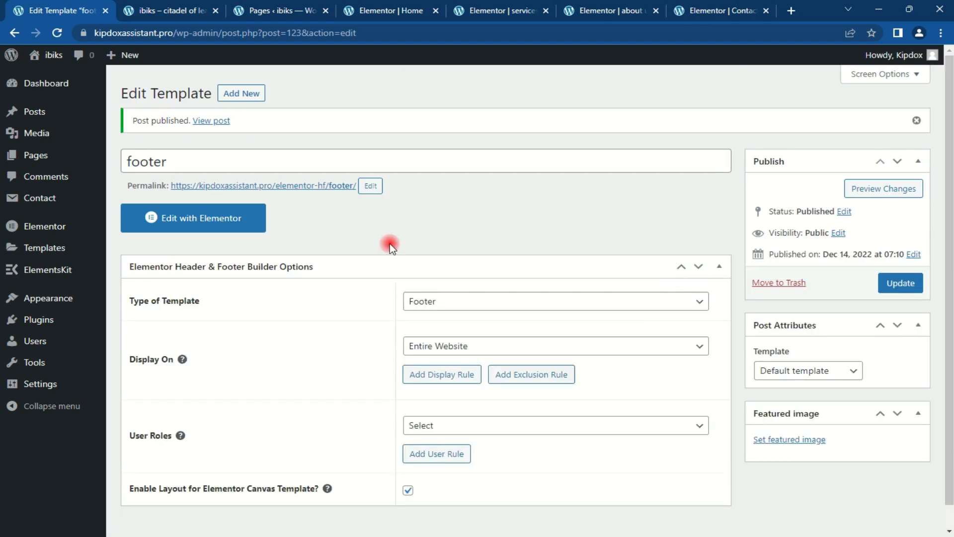
right_click(367, 187)
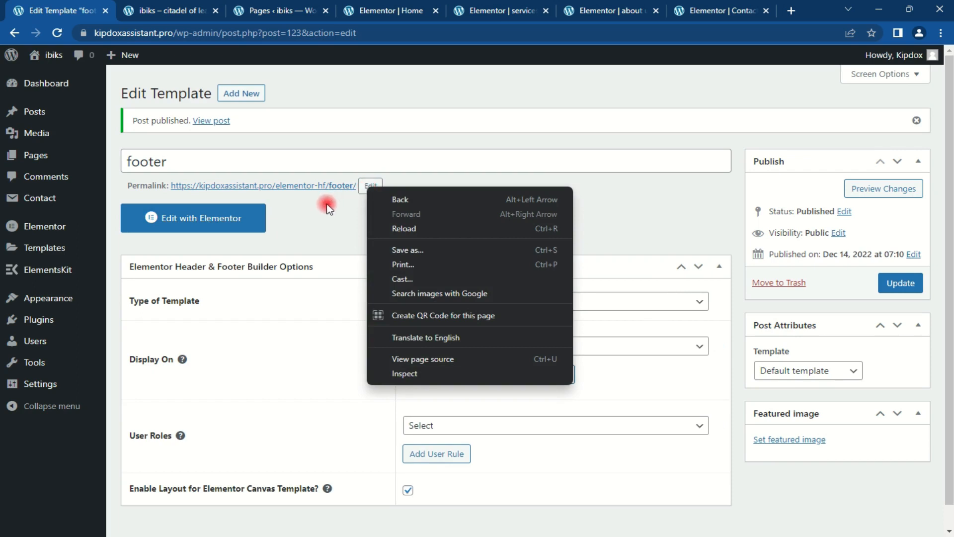
Step: Open the Header & Footer Builder page in two new browser tabs
click(52, 299)
right_click(145, 357)
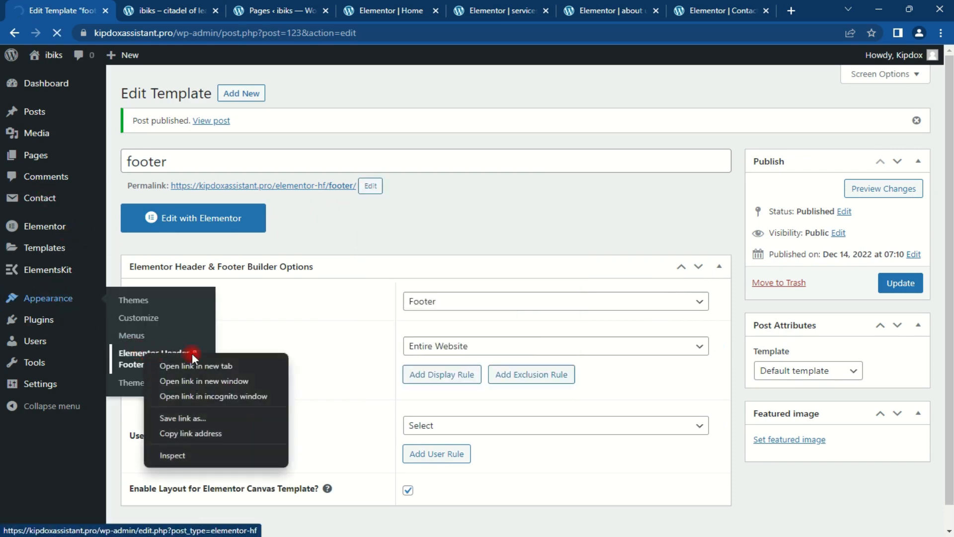
click(198, 366)
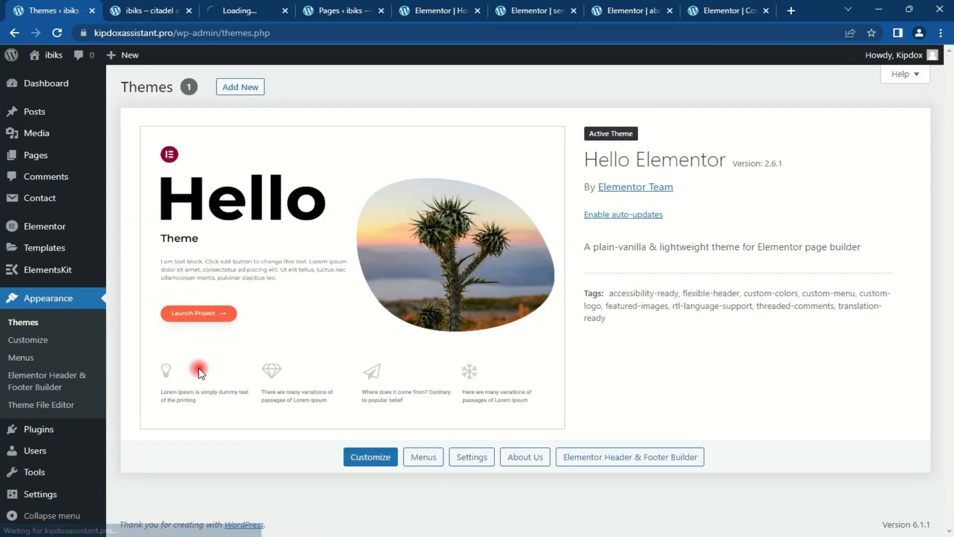
right_click(51, 377)
click(87, 388)
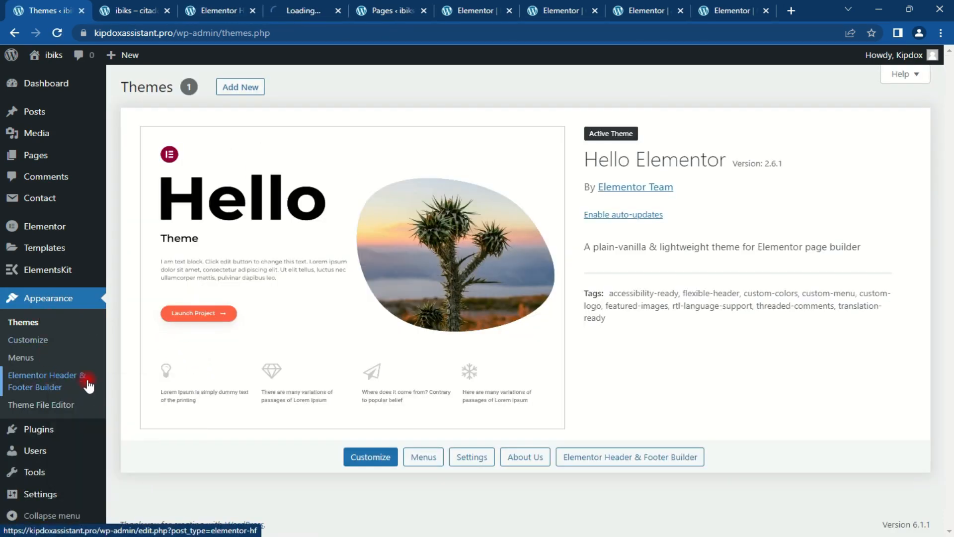
mouse_move(33, 85)
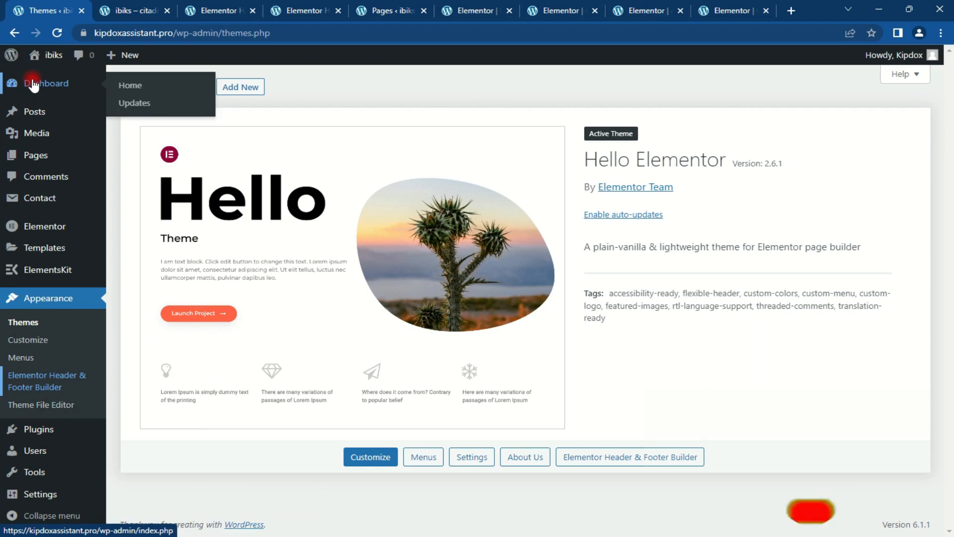
Step: Close the live site, Pages list and old Elementor editor tabs
click(219, 7)
click(303, 7)
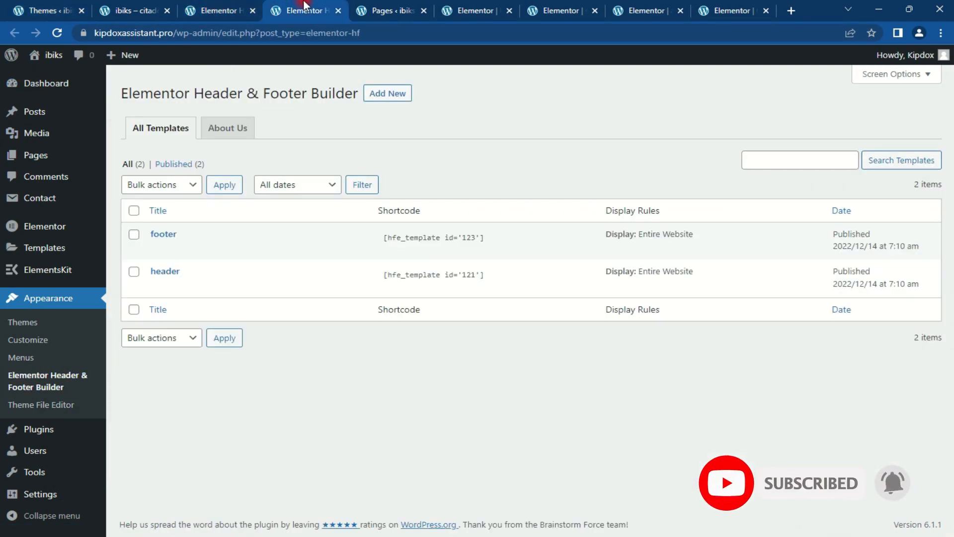
click(167, 10)
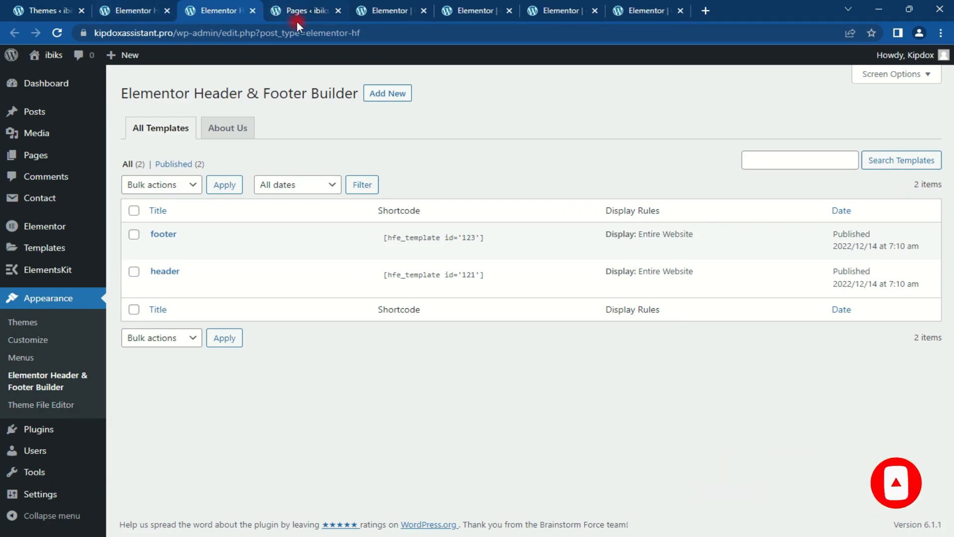
click(339, 10)
click(341, 12)
click(341, 12)
click(341, 12)
click(341, 12)
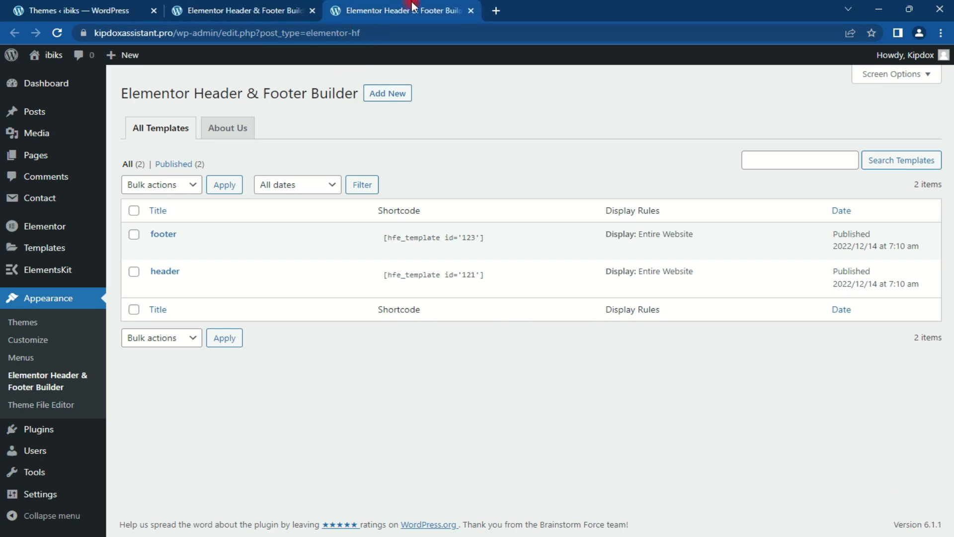
Step: Open the header template's edit screen and launch Edit with Elementor
click(246, 5)
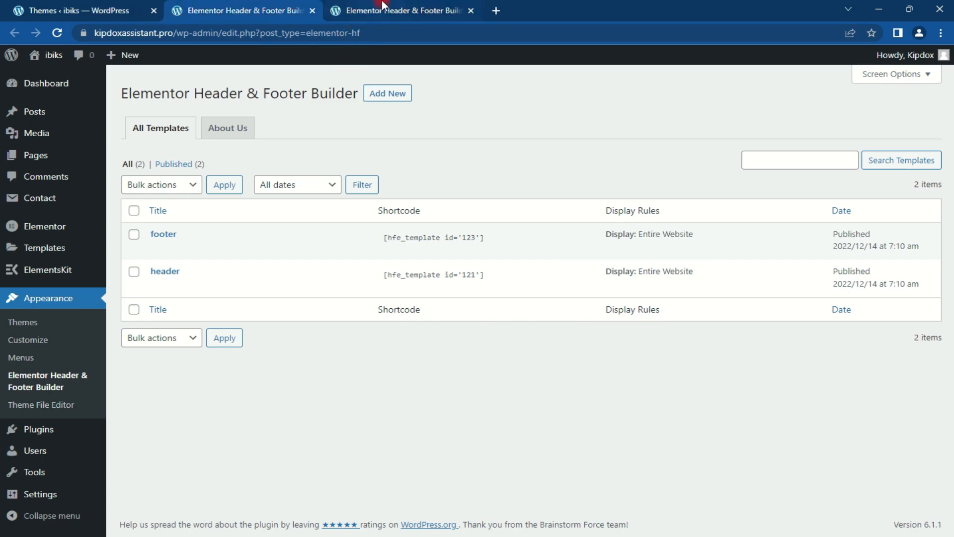
click(158, 287)
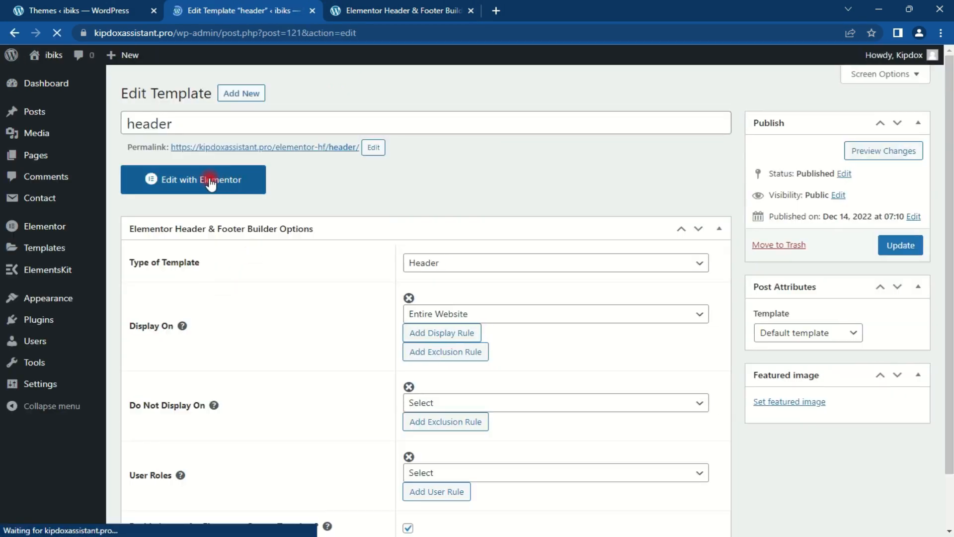
click(209, 183)
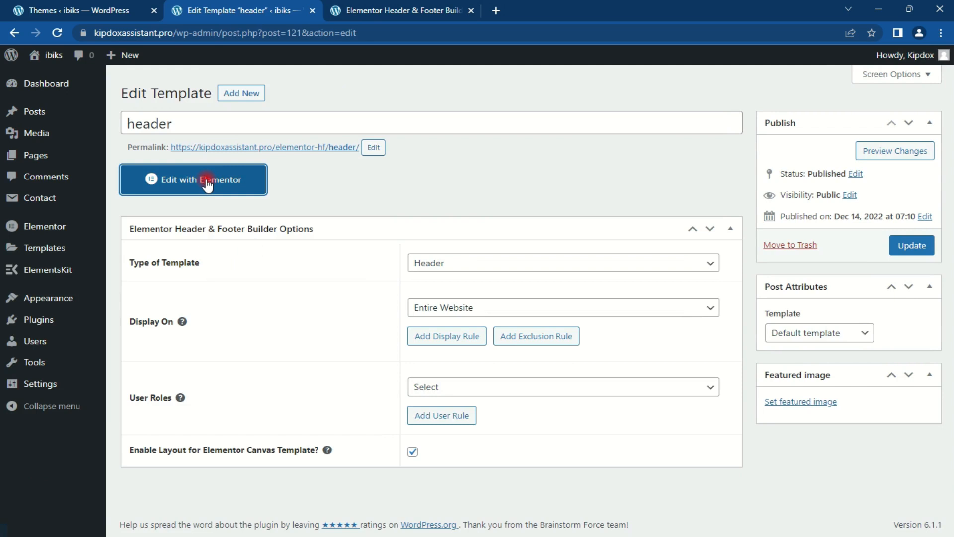
click(208, 184)
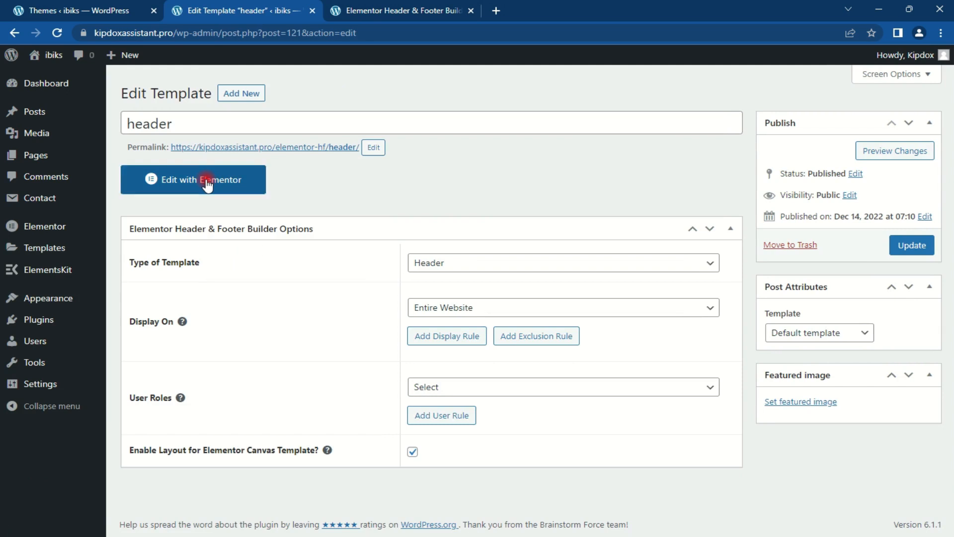
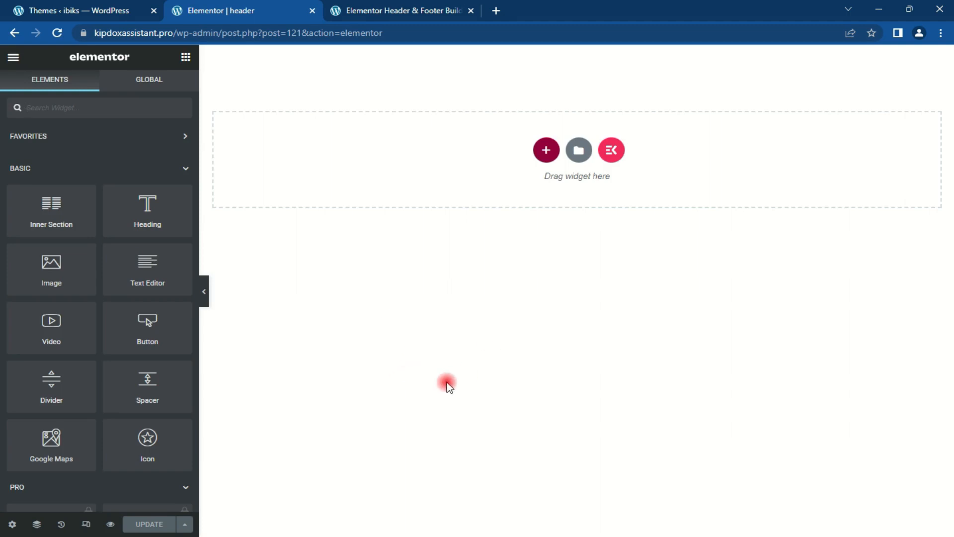
Step: Insert the ElementsKit 'Header – Section 1' template from the library's Sections tab
click(613, 151)
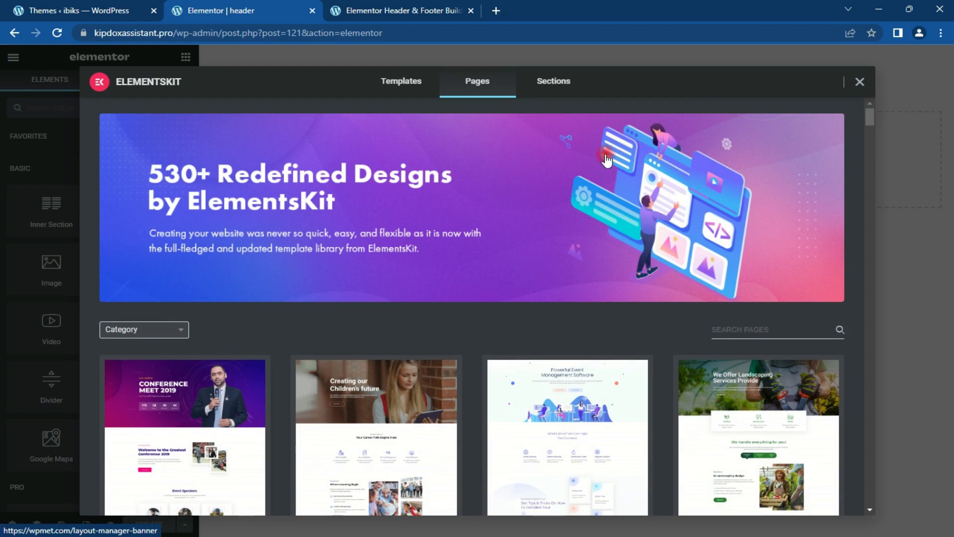
click(547, 82)
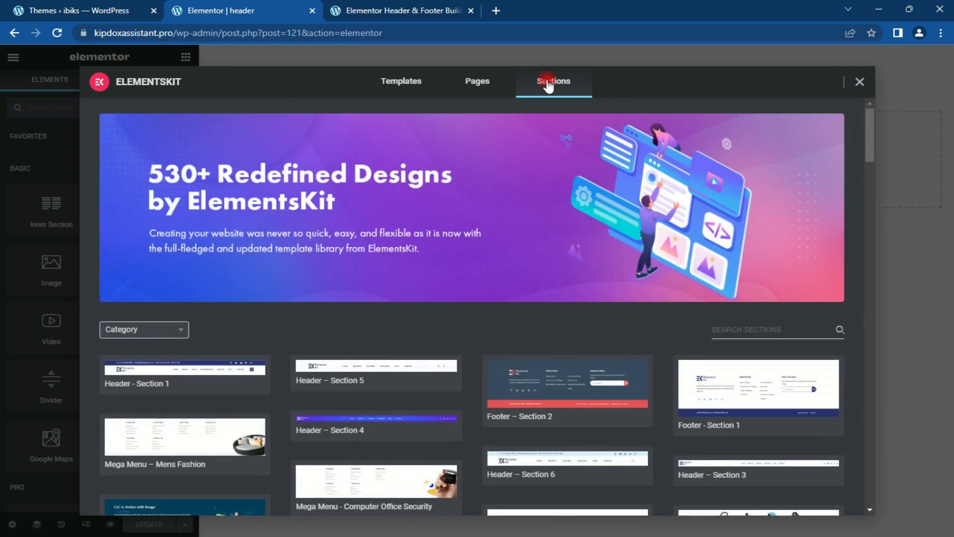
click(115, 386)
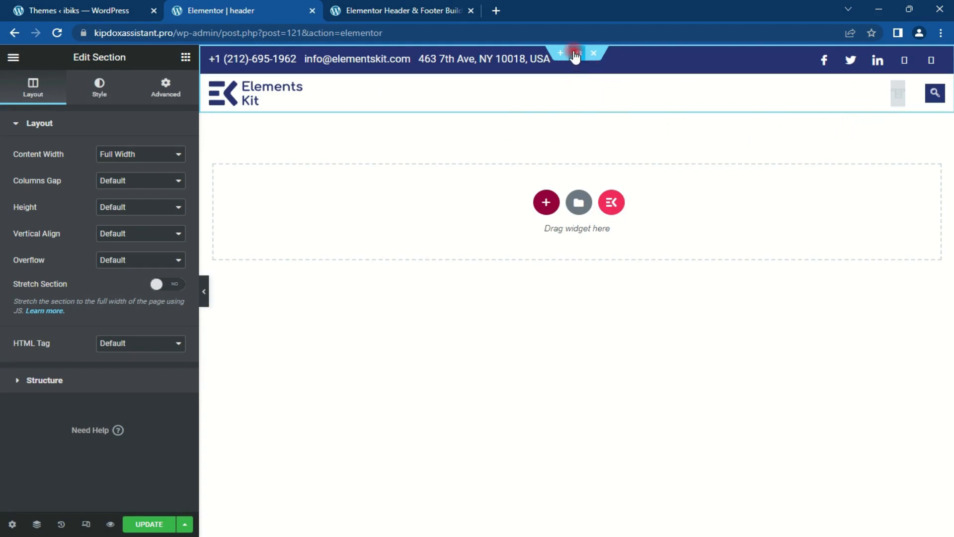
Step: Give the header's top contact bar inner section a #02034b background colour
click(100, 94)
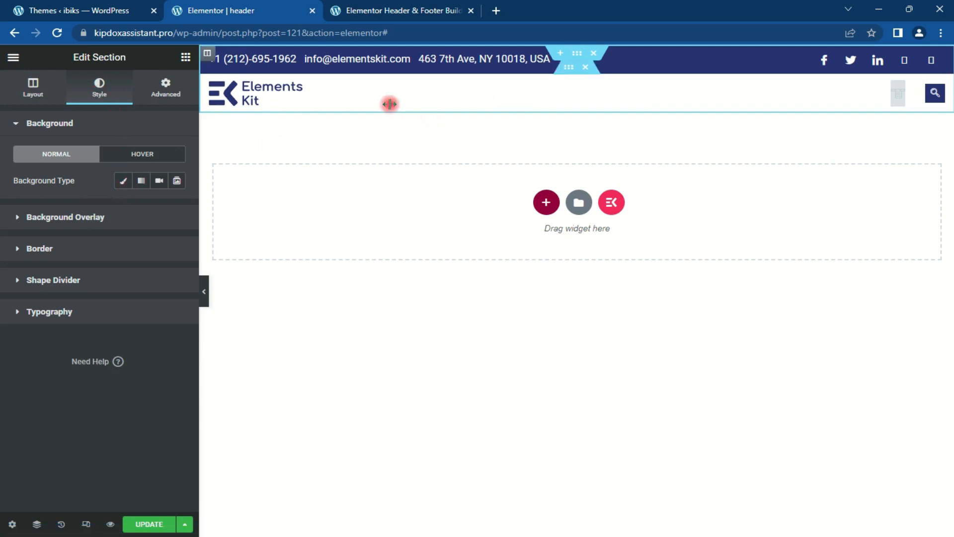
click(207, 59)
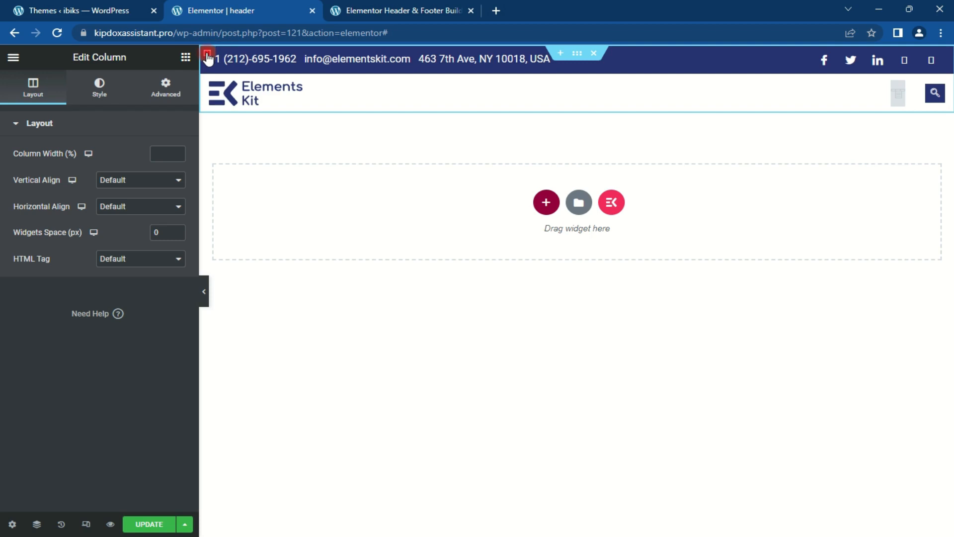
click(99, 93)
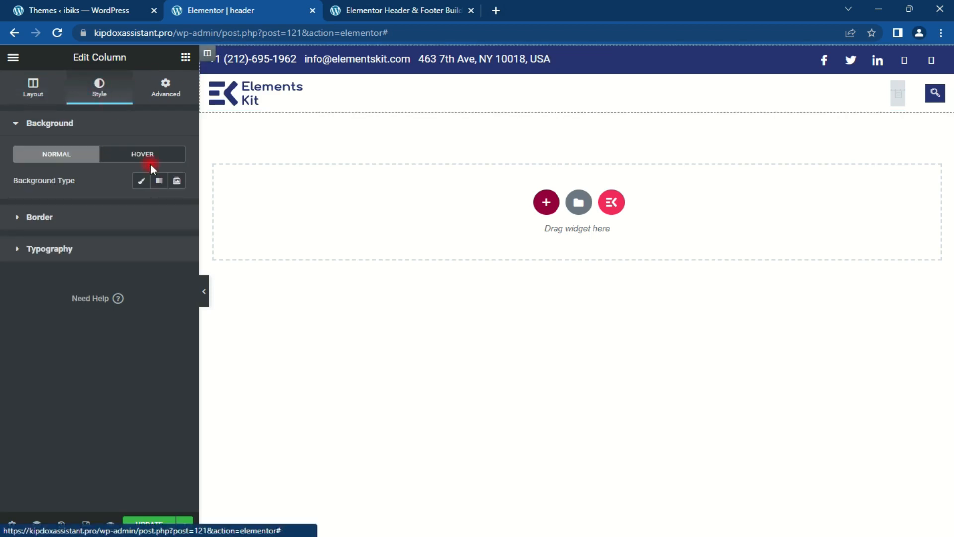
click(141, 181)
click(140, 181)
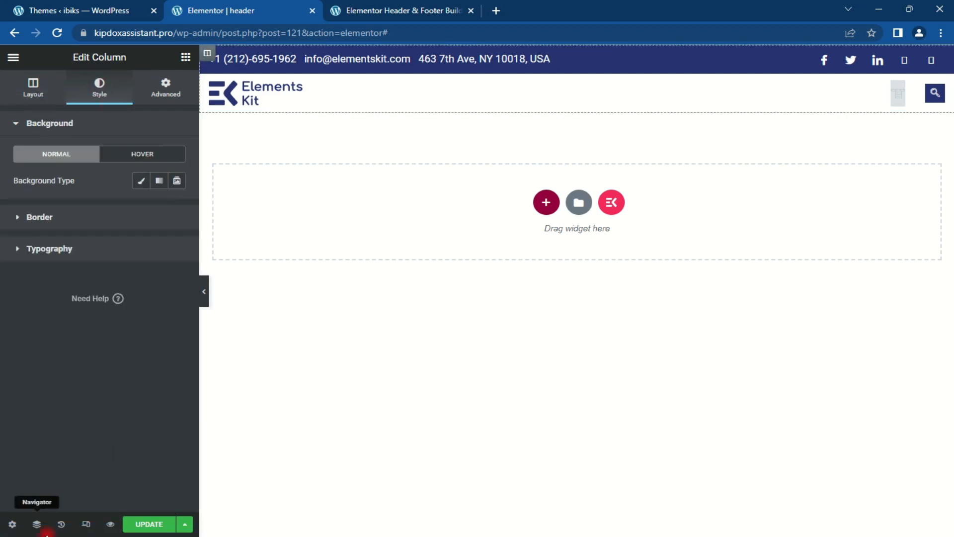
click(36, 525)
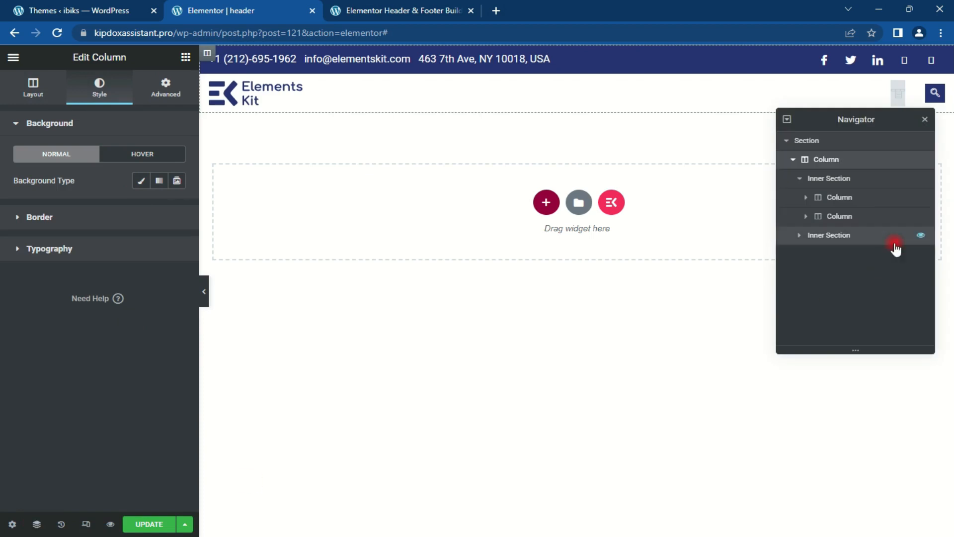
click(850, 180)
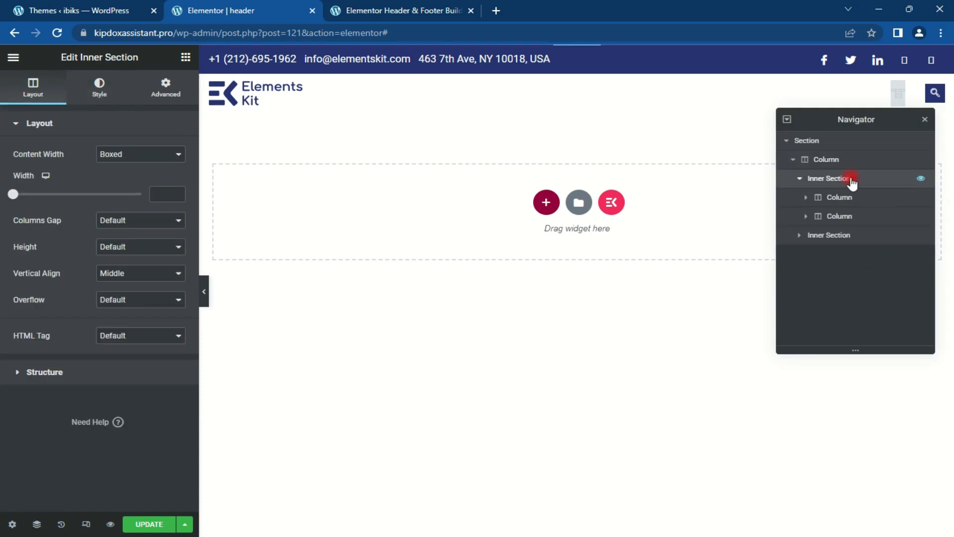
click(98, 91)
click(178, 208)
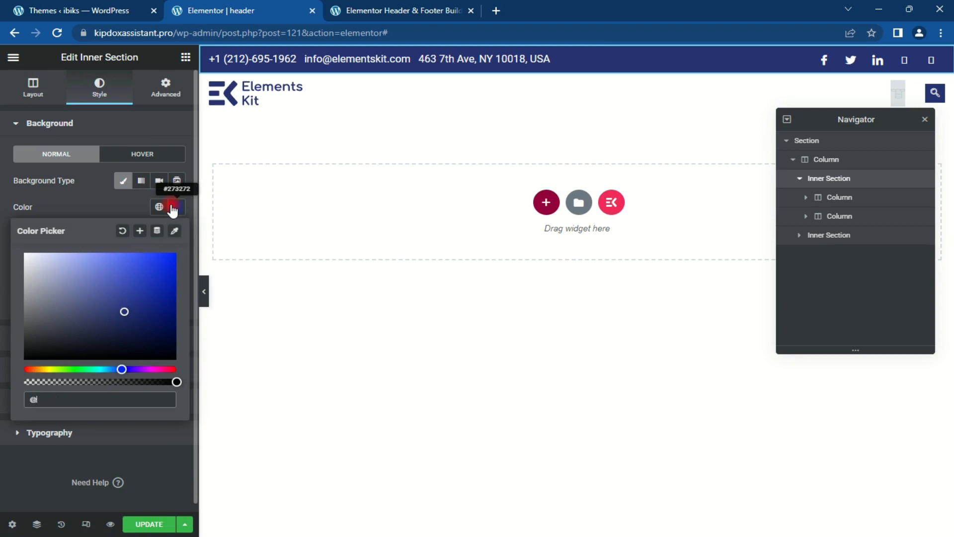
text(#02034b)
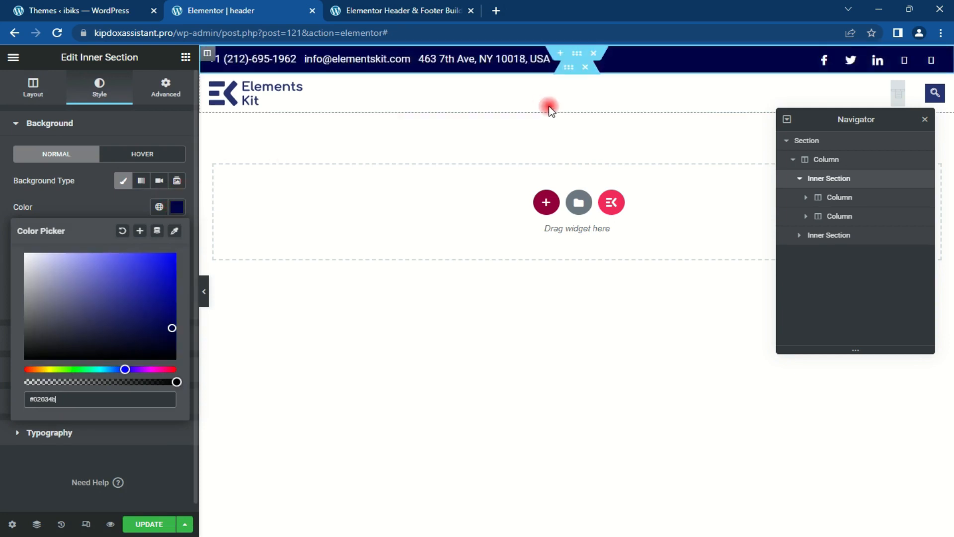
Step: Set the Header Search widget's background colour to #02034b as well
click(936, 94)
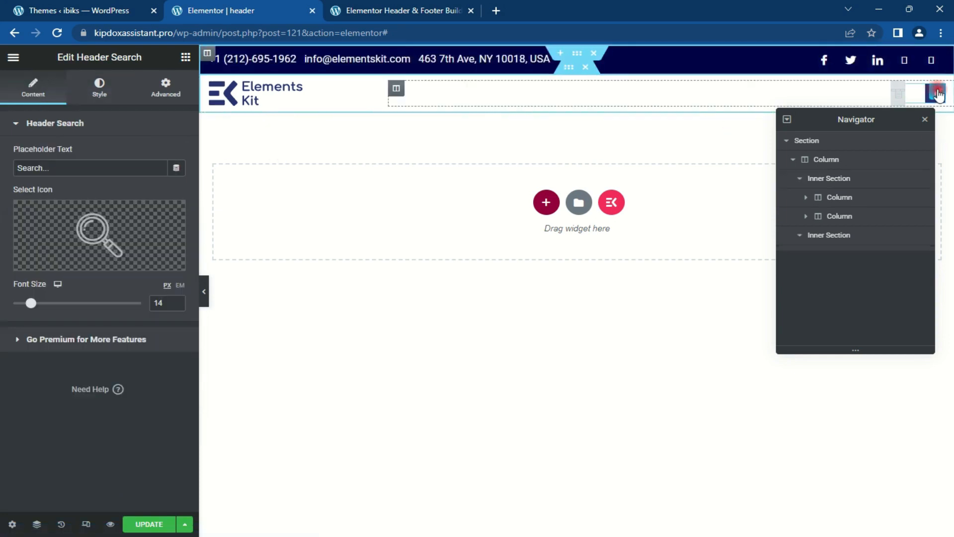
click(99, 89)
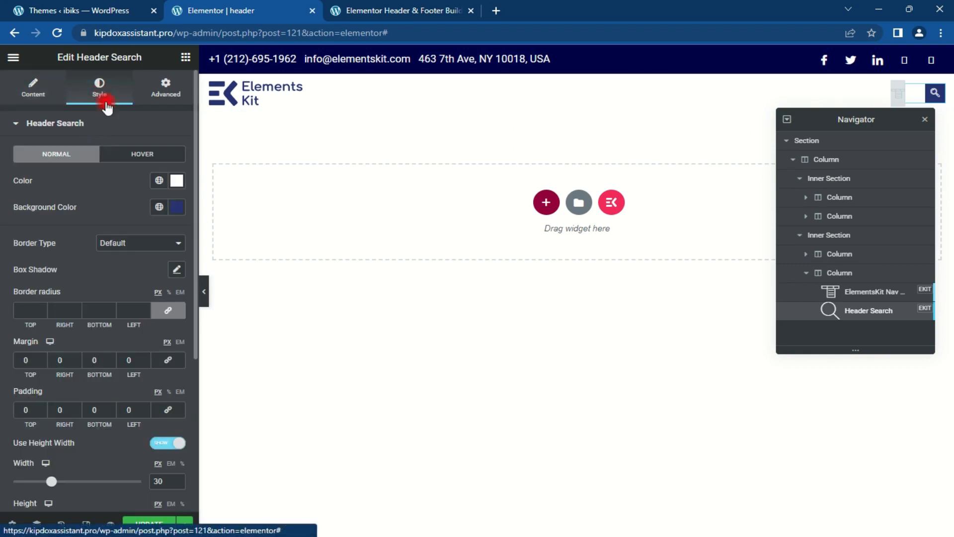
click(178, 209)
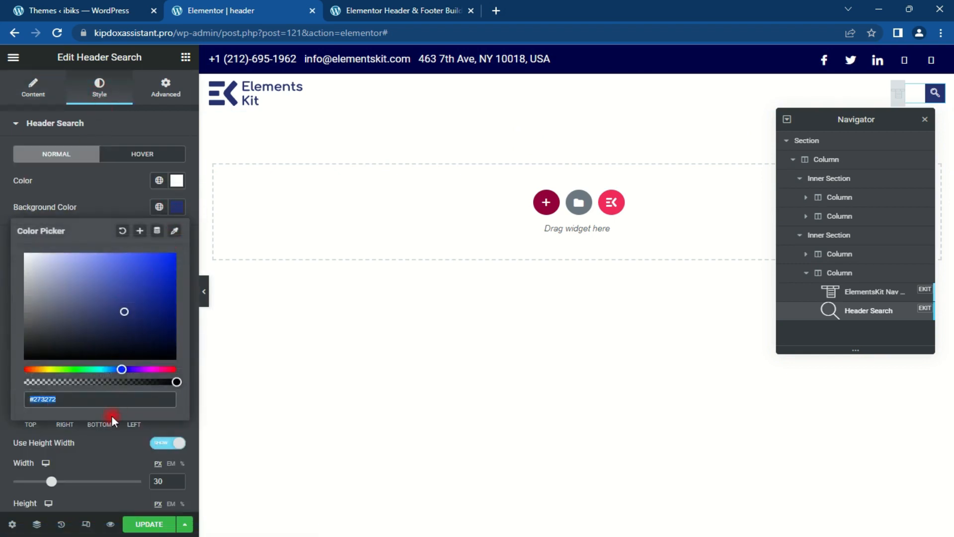
text(#0203)
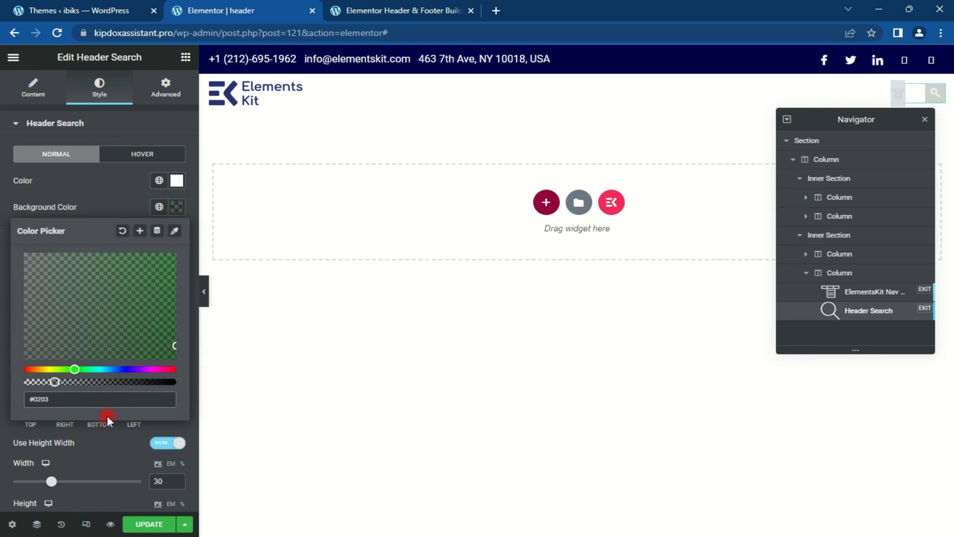
text(4b)
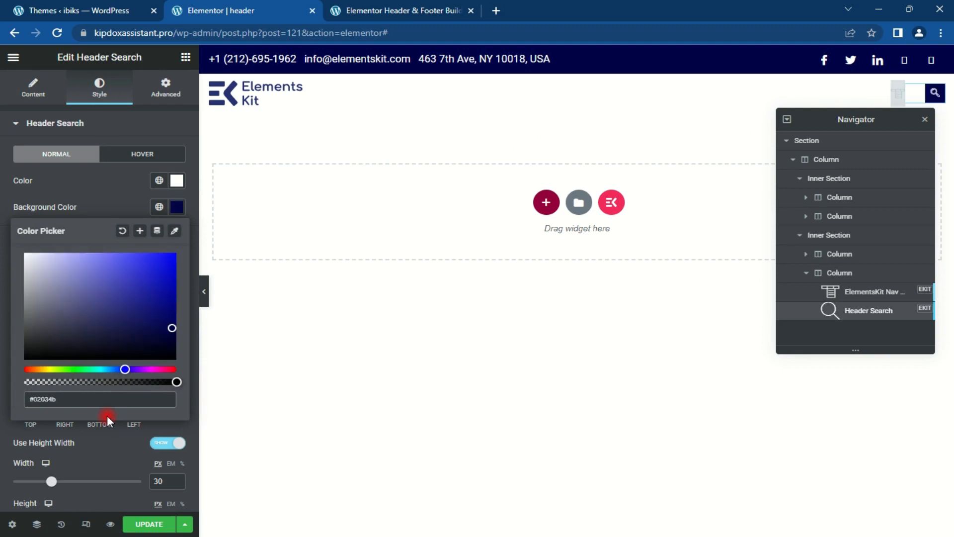
click(309, 190)
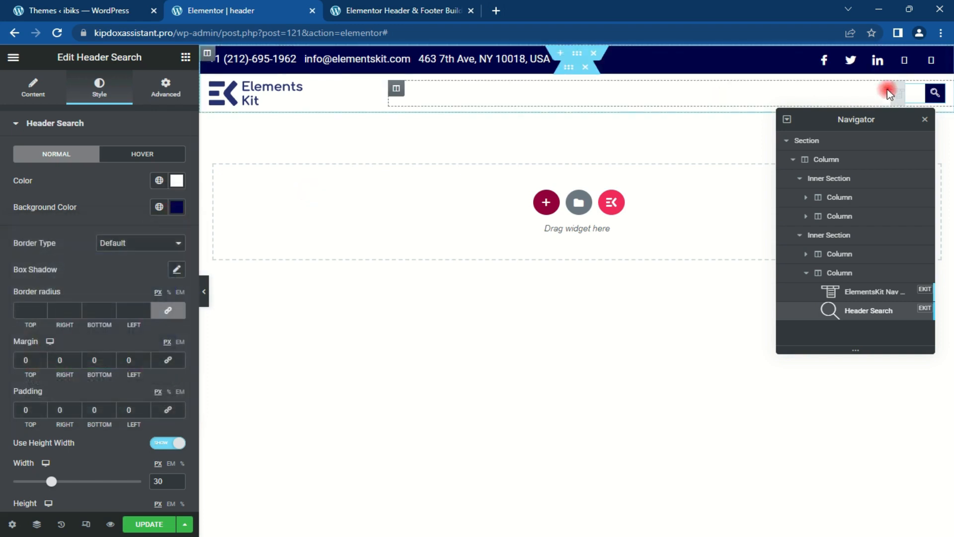
click(925, 119)
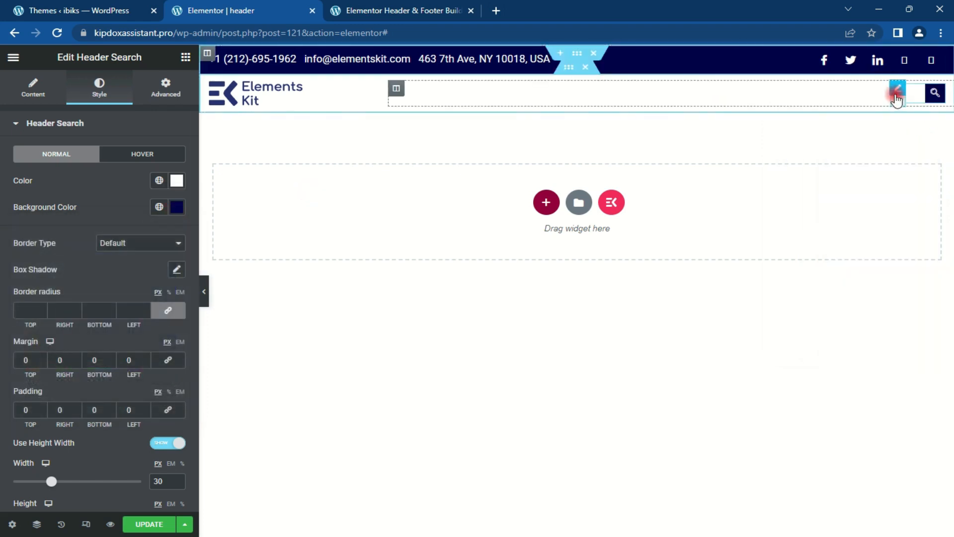
Step: Assign the 'main' menu to the header's Nav Menu widget
click(897, 97)
click(145, 154)
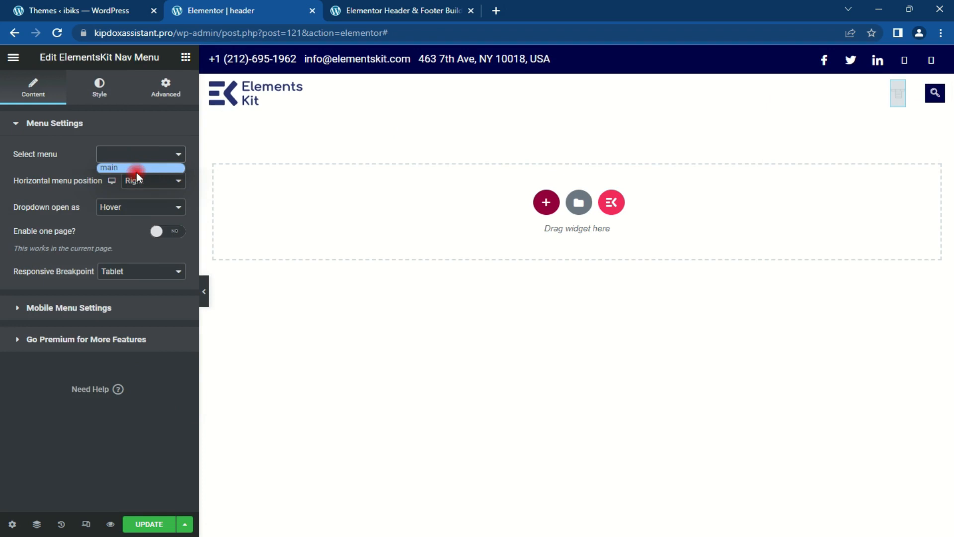
click(136, 168)
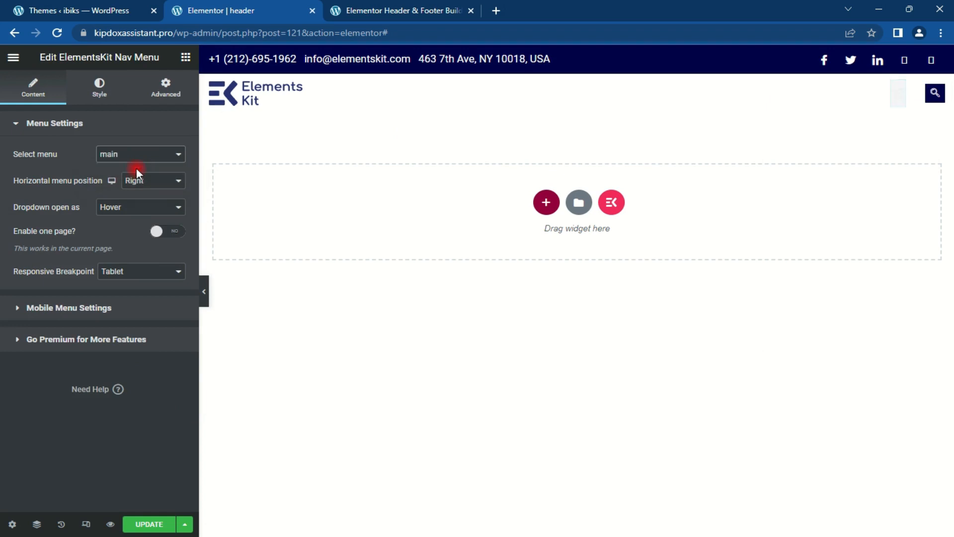
Step: Replace the header logo with uploaded ibikss567.png and narrow its column to about 13.7%
click(270, 88)
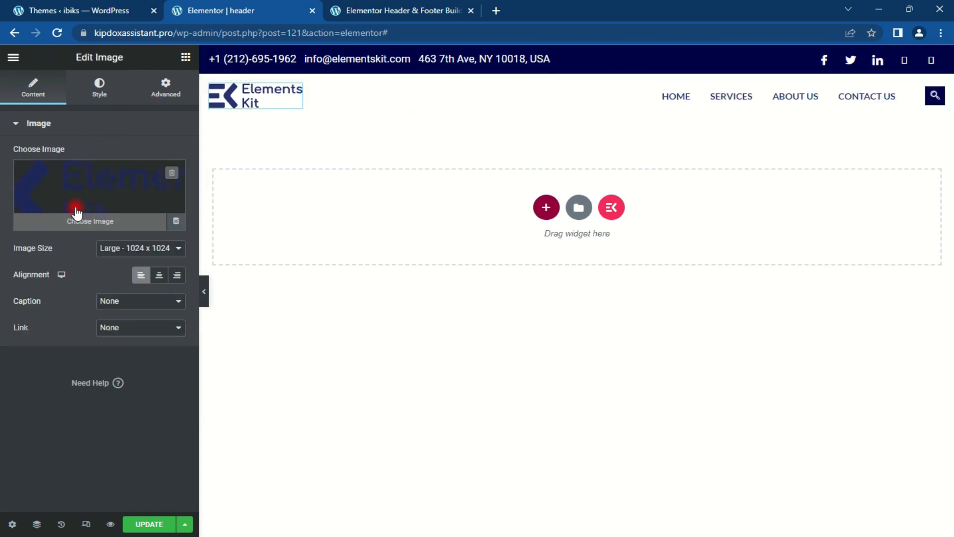
click(77, 213)
click(201, 106)
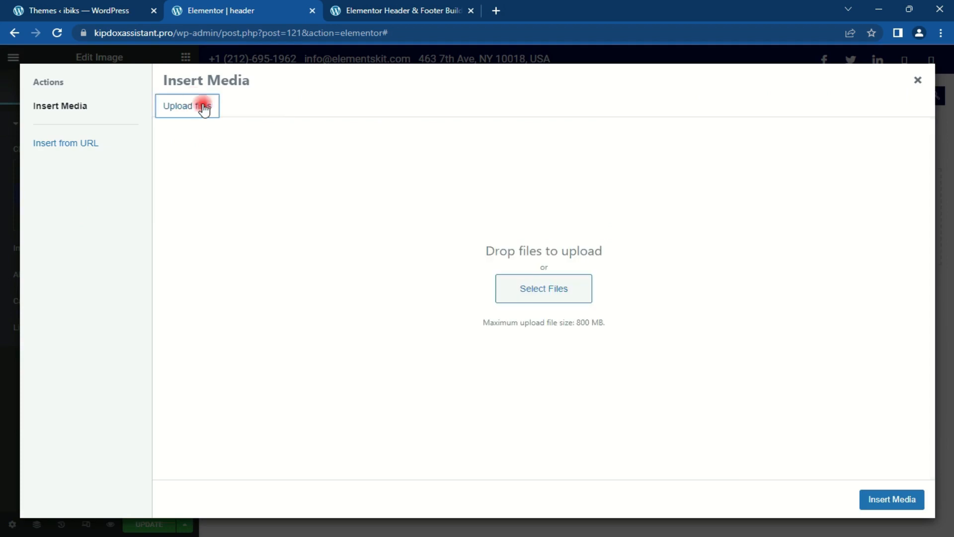
click(532, 295)
click(49, 109)
click(235, 125)
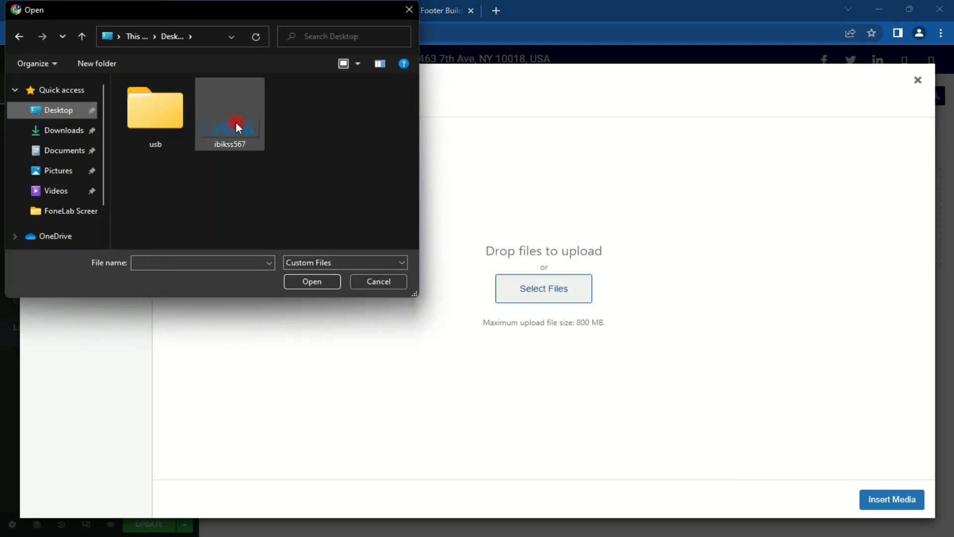
click(309, 282)
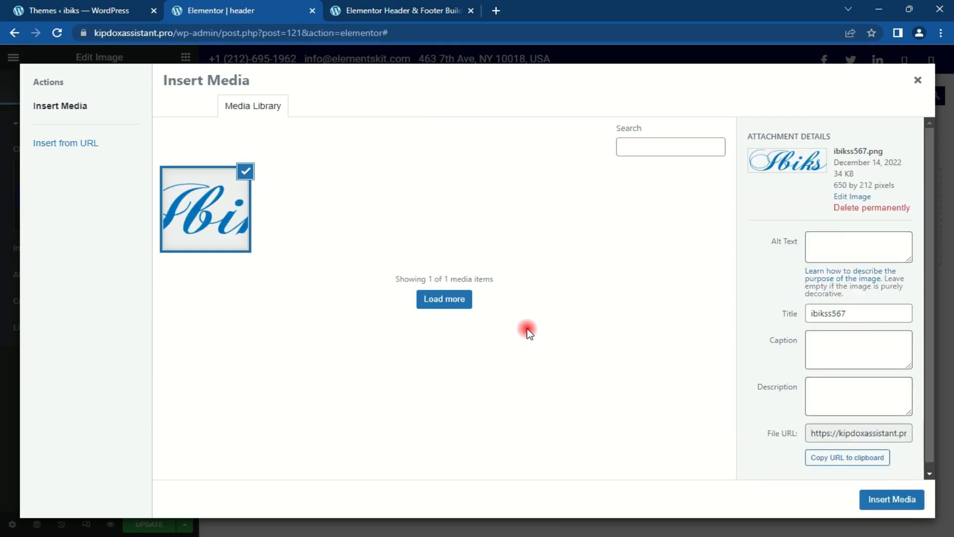
click(894, 498)
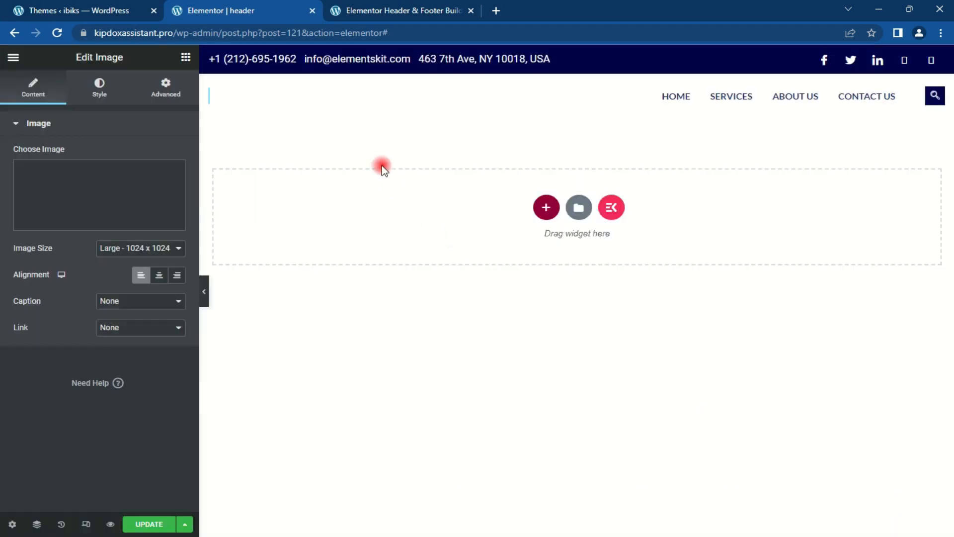
drag(389, 106, 305, 115)
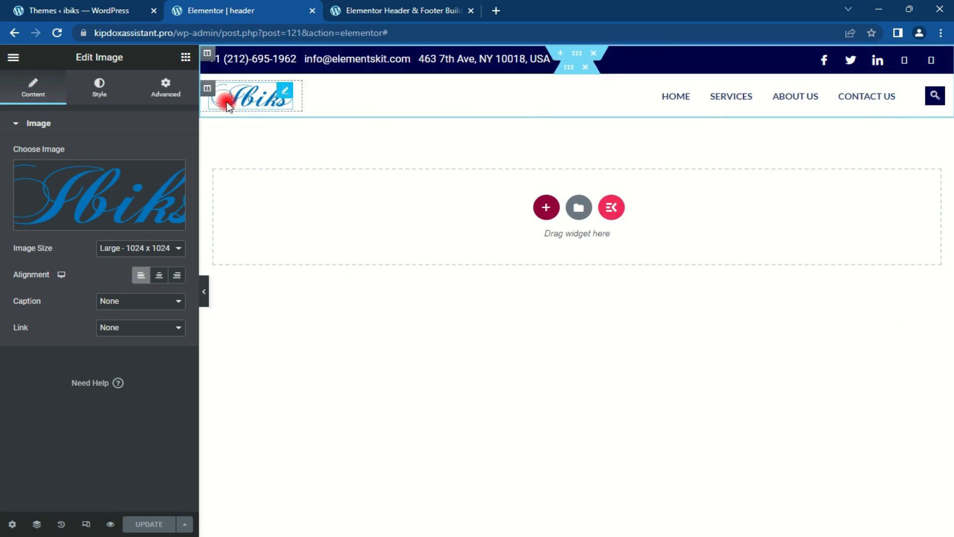
Step: Edit the contact bar's e-mail address domain, then save the header and close its editor tab
click(386, 56)
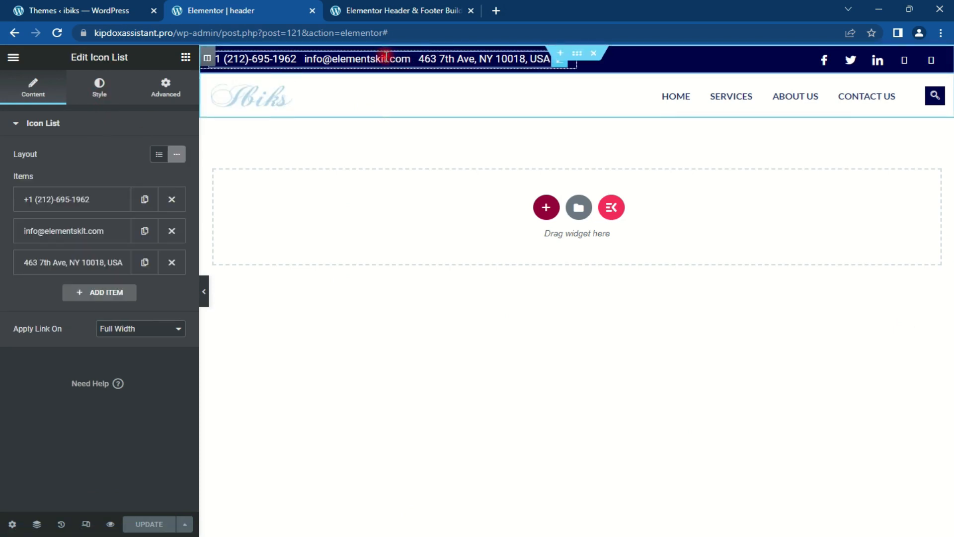
click(106, 237)
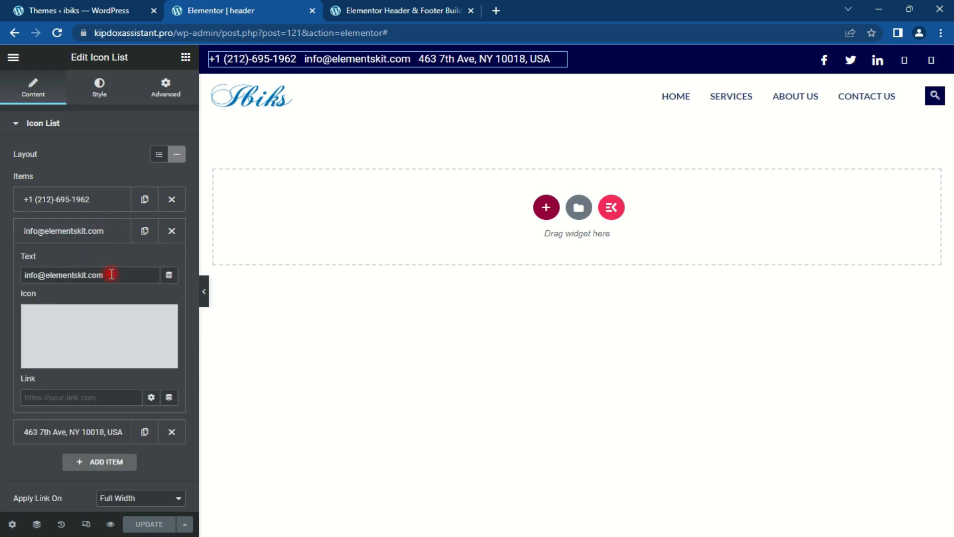
drag(111, 275, 50, 274)
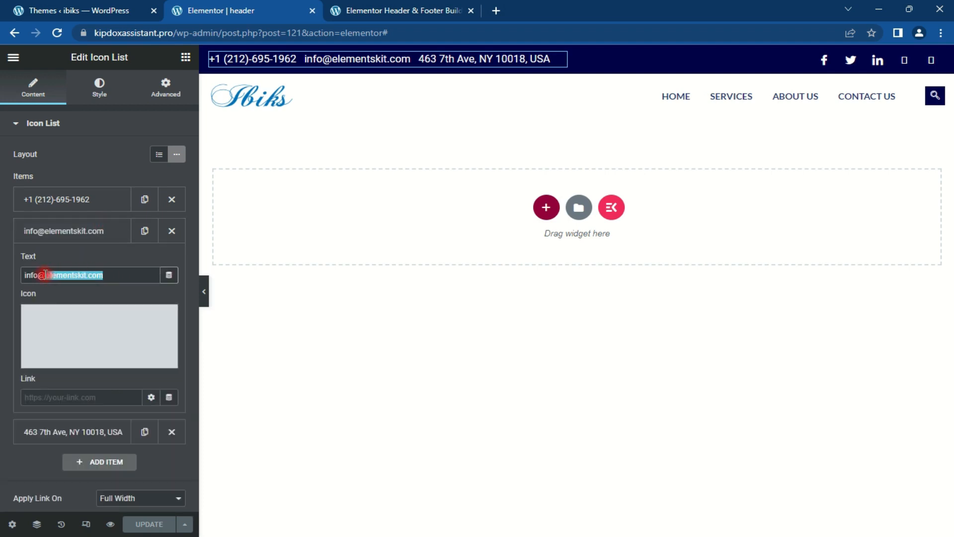
text(hello.com)
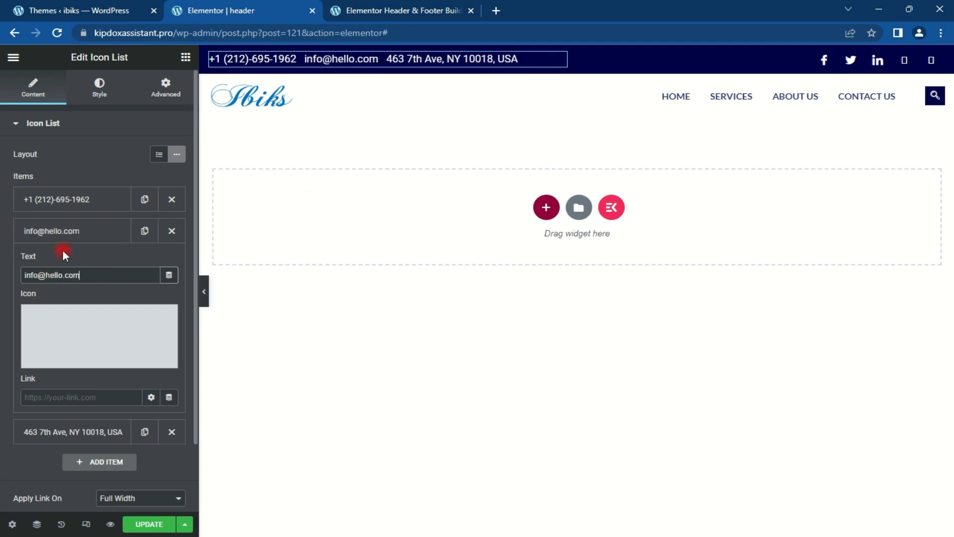
click(94, 233)
click(145, 524)
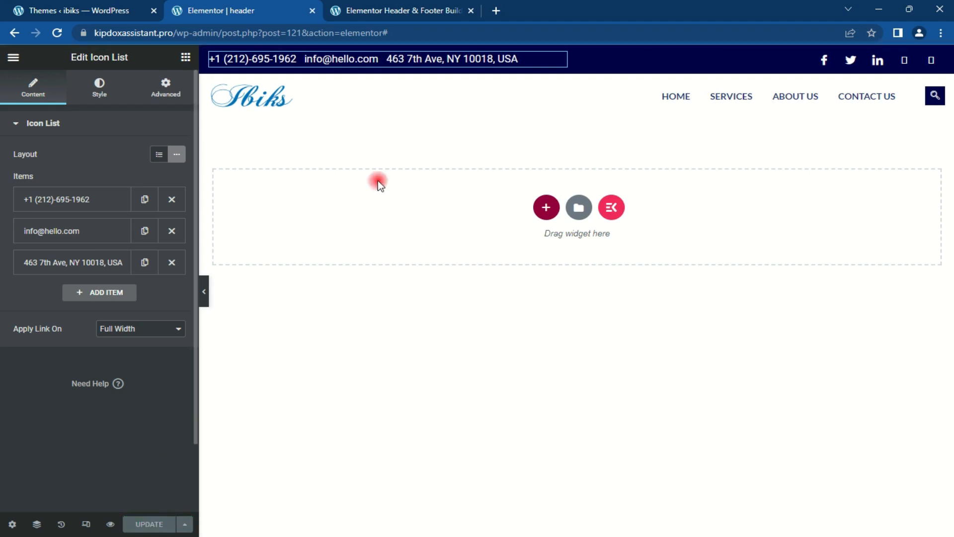
click(312, 11)
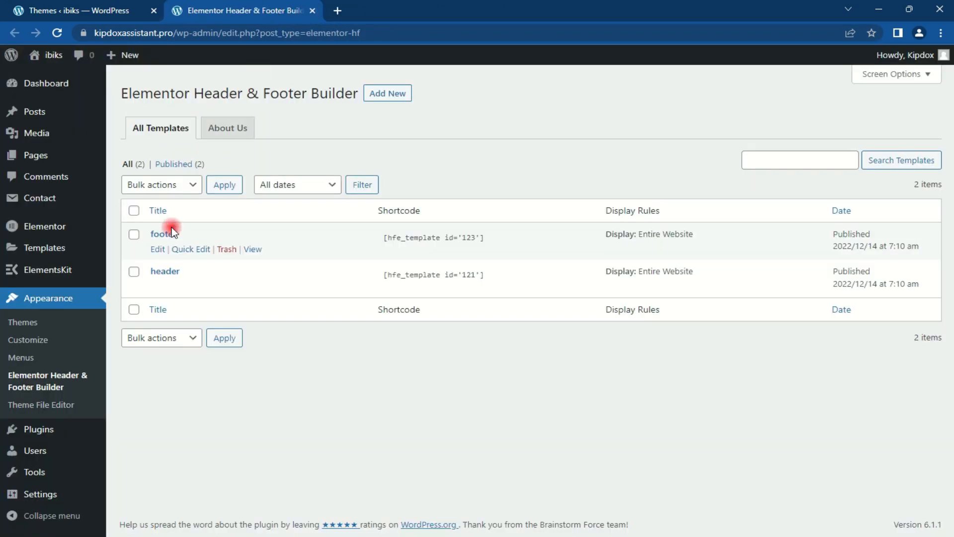
Step: Open the footer template's edit screen and launch Edit with Elementor
click(158, 249)
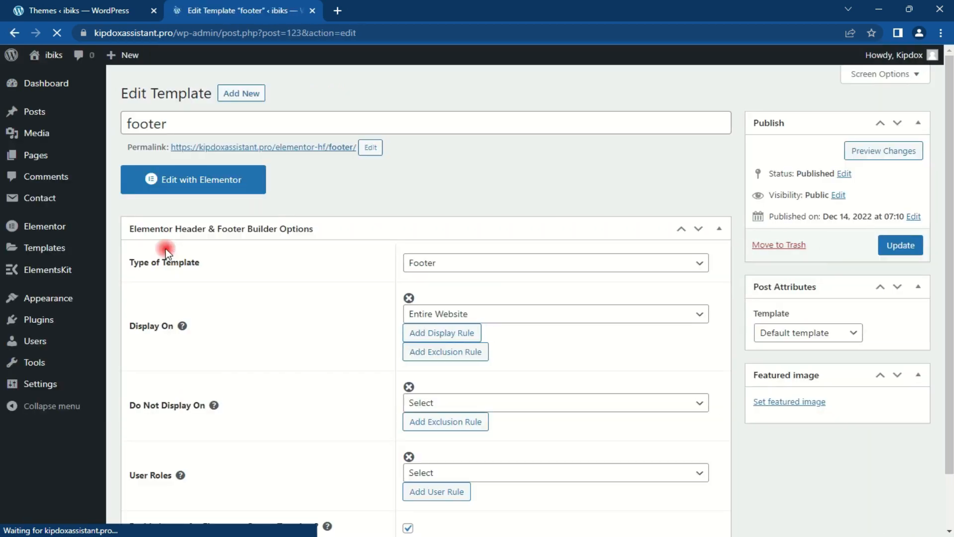
click(182, 188)
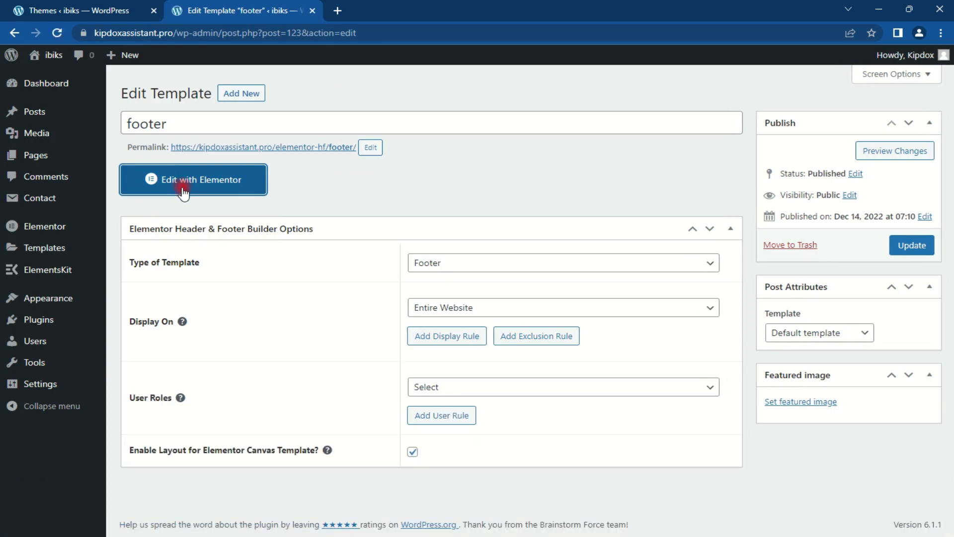
click(183, 191)
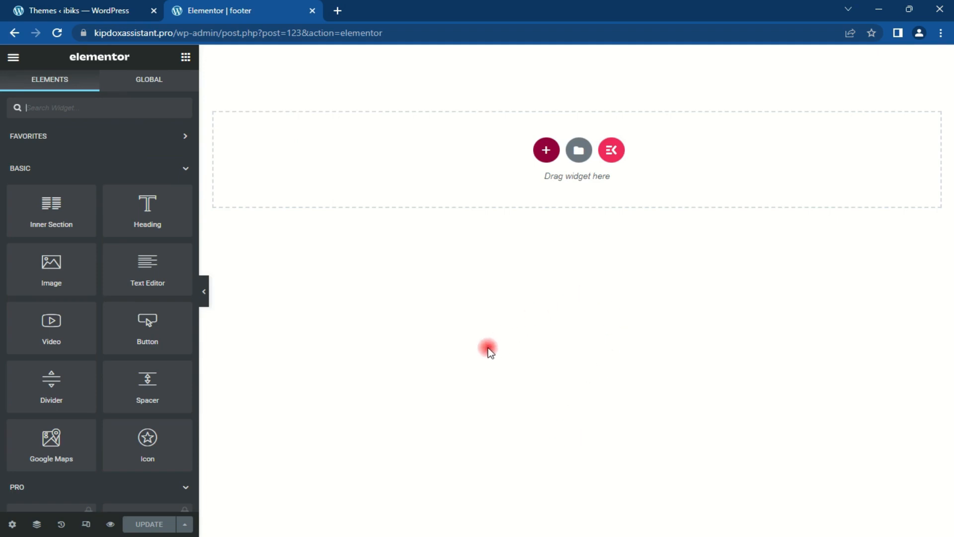
Step: Insert a ready-made ElementsKit footer section from the library's Sections tab
click(612, 152)
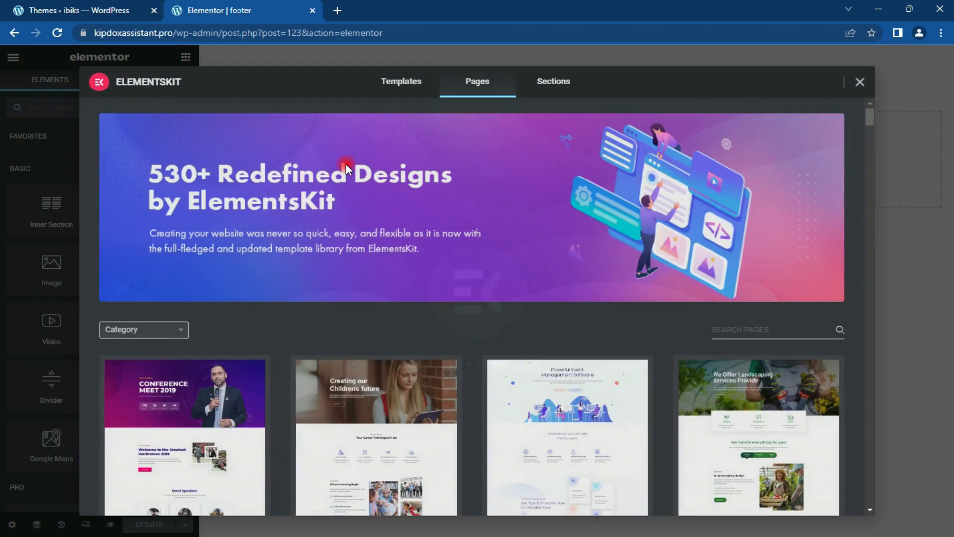
click(560, 84)
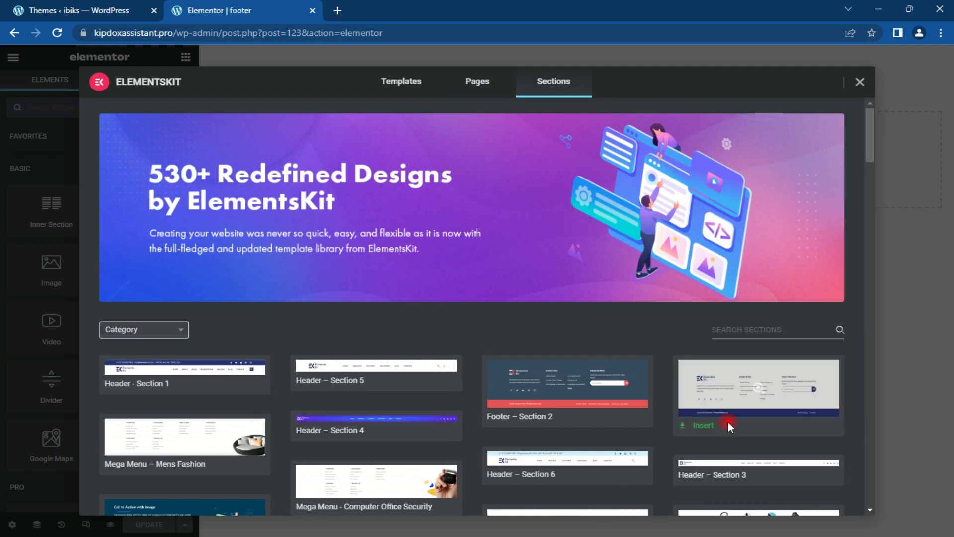
click(704, 425)
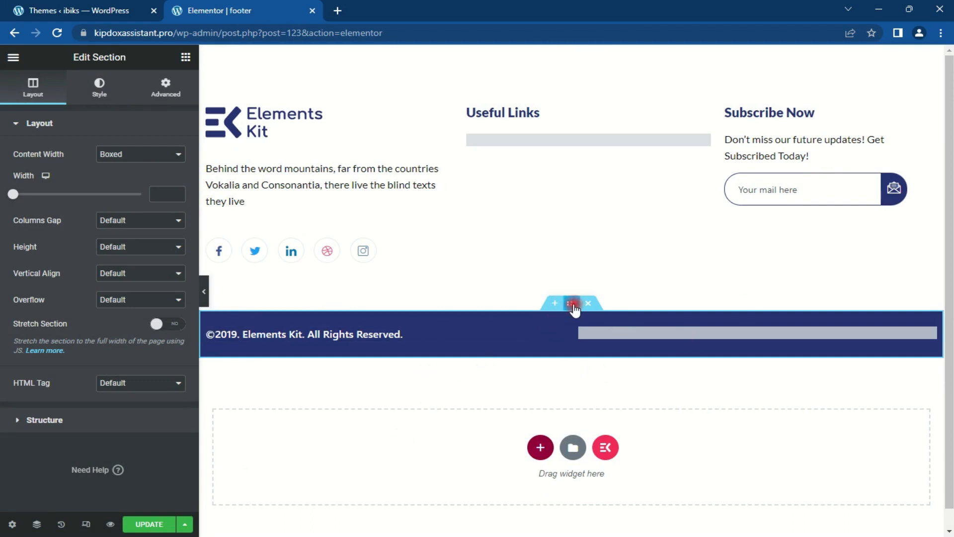
Step: Set the copyright bar section's background colour to #02034b
click(99, 85)
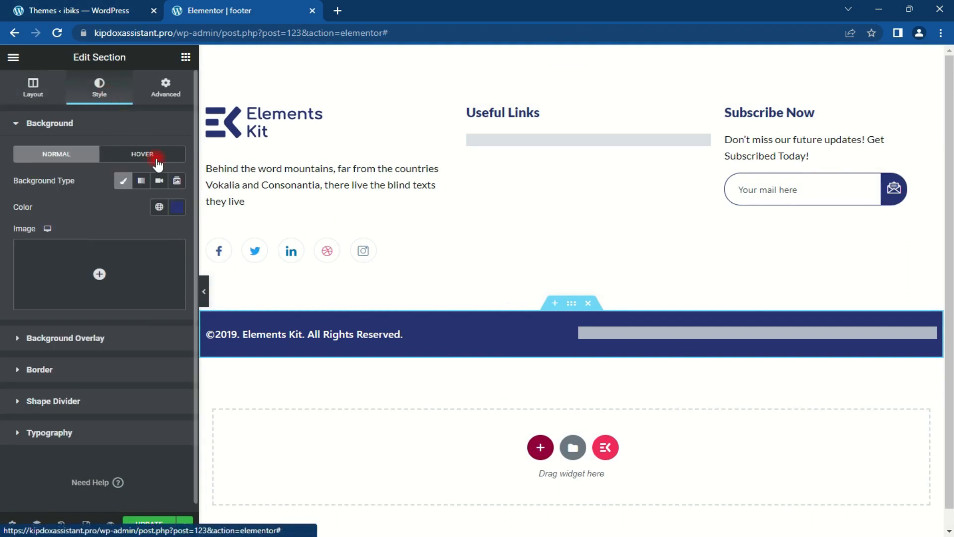
click(177, 208)
text(London Eye, London, United Kingdom)
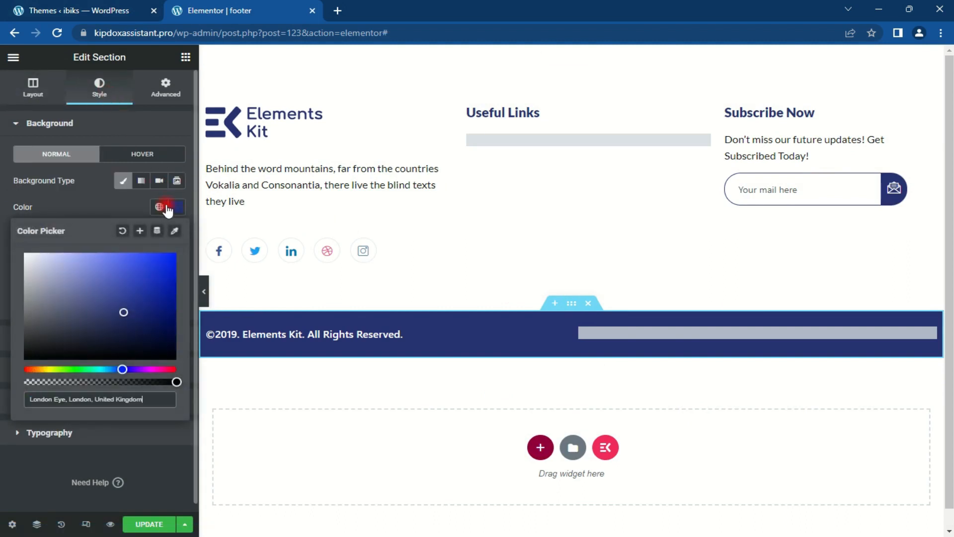
click(168, 208)
text(#)
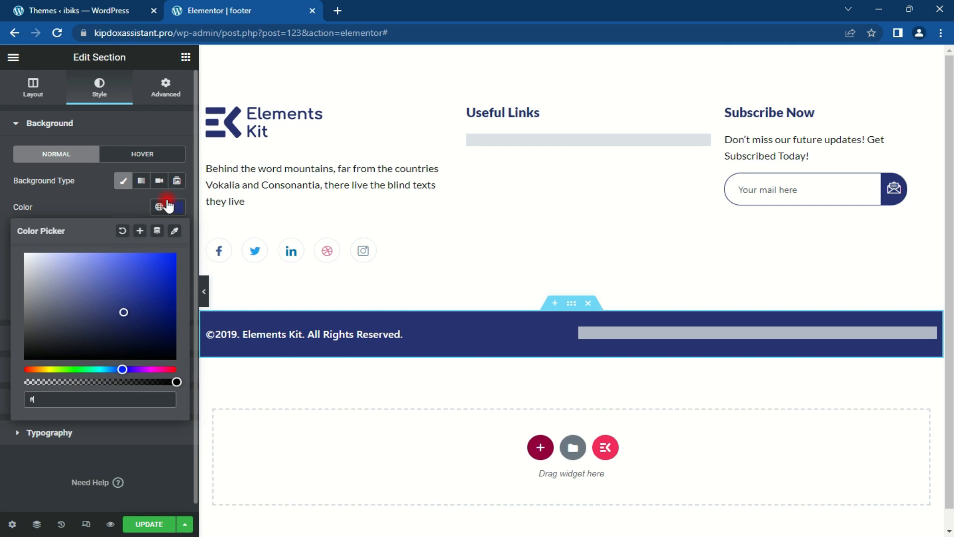
text(02034b)
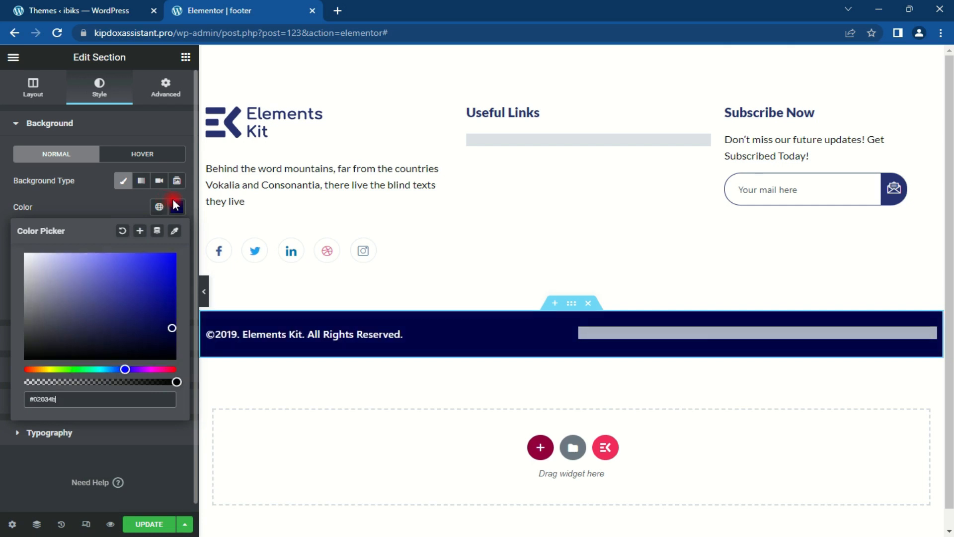
Step: Change the copyright heading text to '©2022. ibiks. All Rights Reserved.'
click(266, 339)
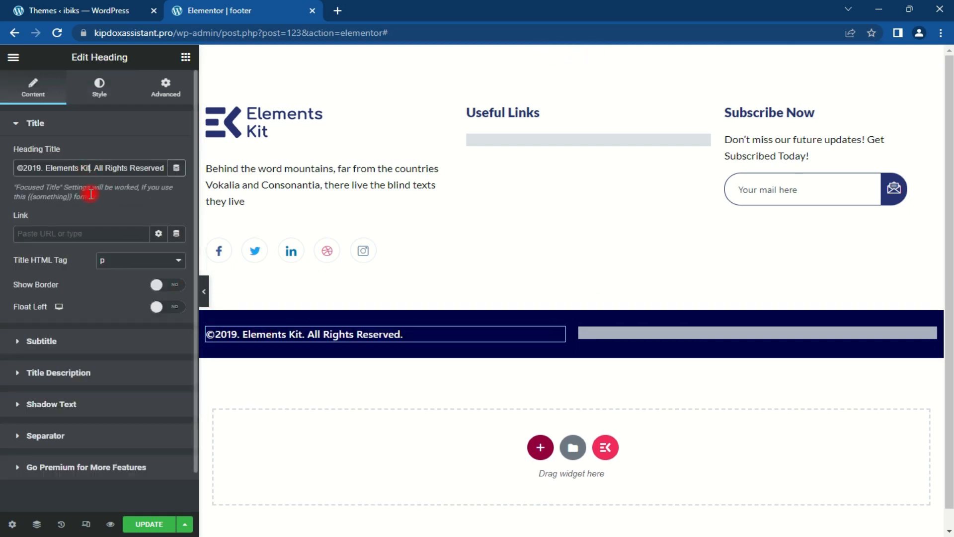
key(BackSpace)
key(BackSpace)
key(BackSpace)
key(BackSpace)
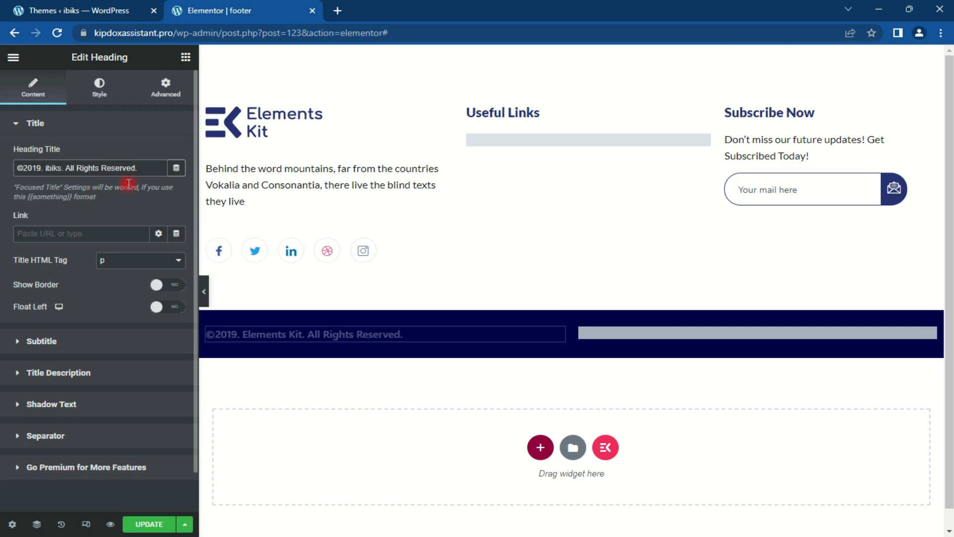
click(40, 166)
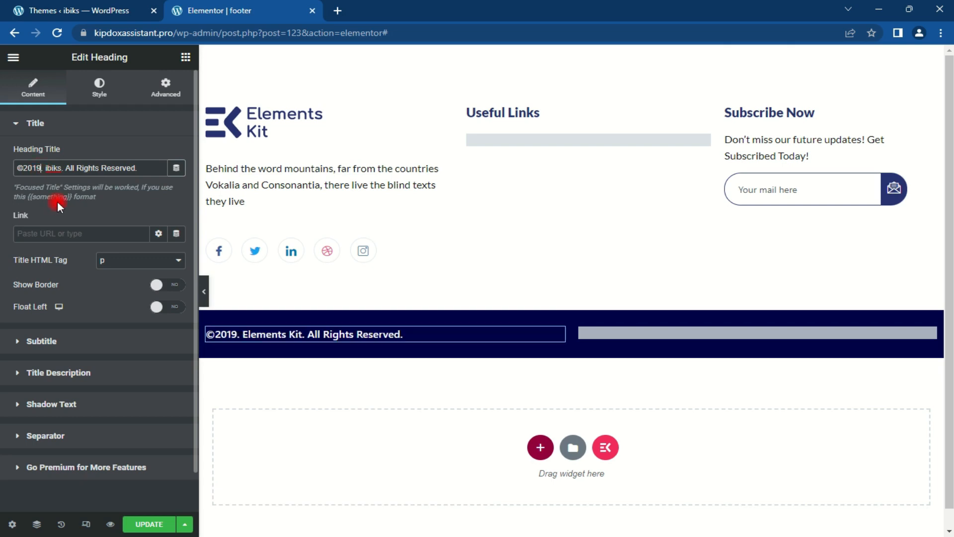
key(BackSpace)
key(BackSpace)
text(20)
key(BackSpace)
text(22)
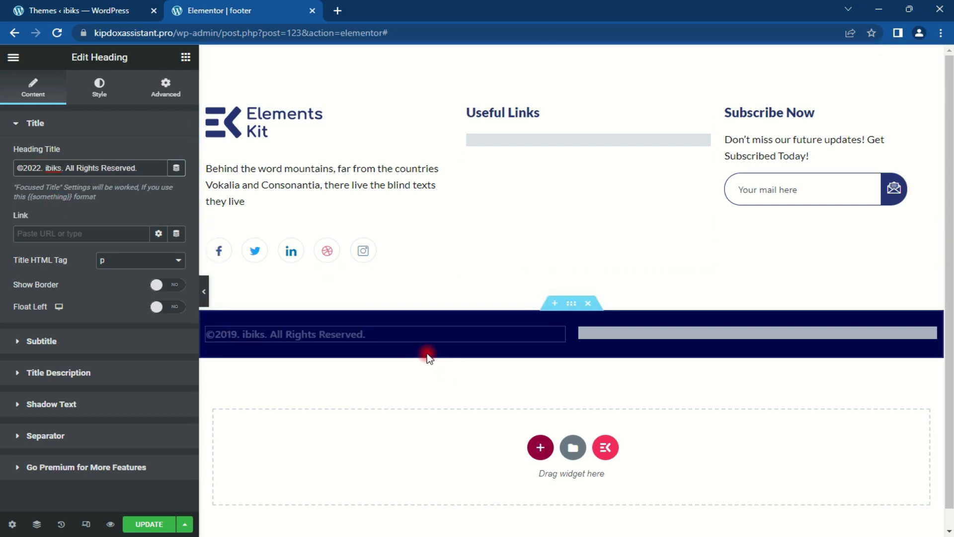
Step: Swap the footer logo for the Ibiks image and delete the empty Useful Links placeholder
click(299, 126)
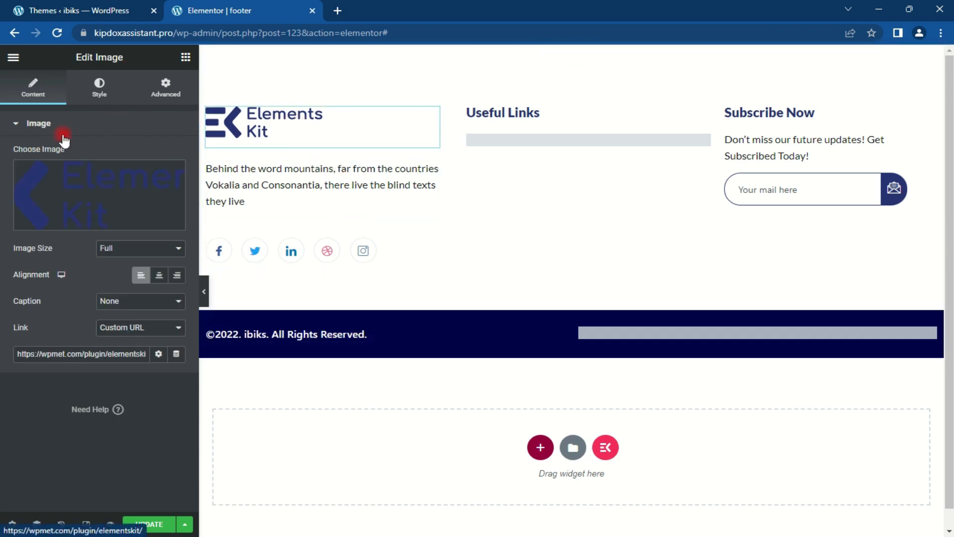
click(78, 190)
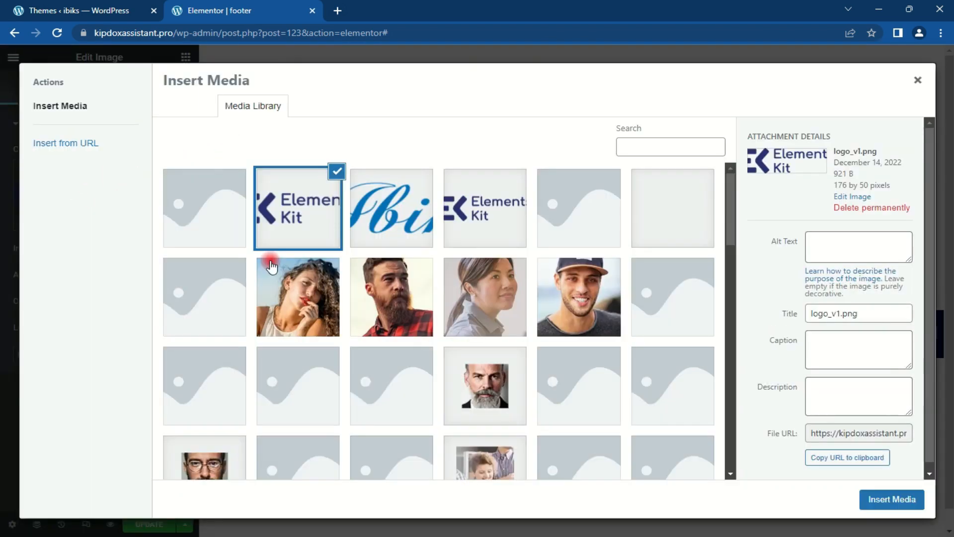
click(380, 216)
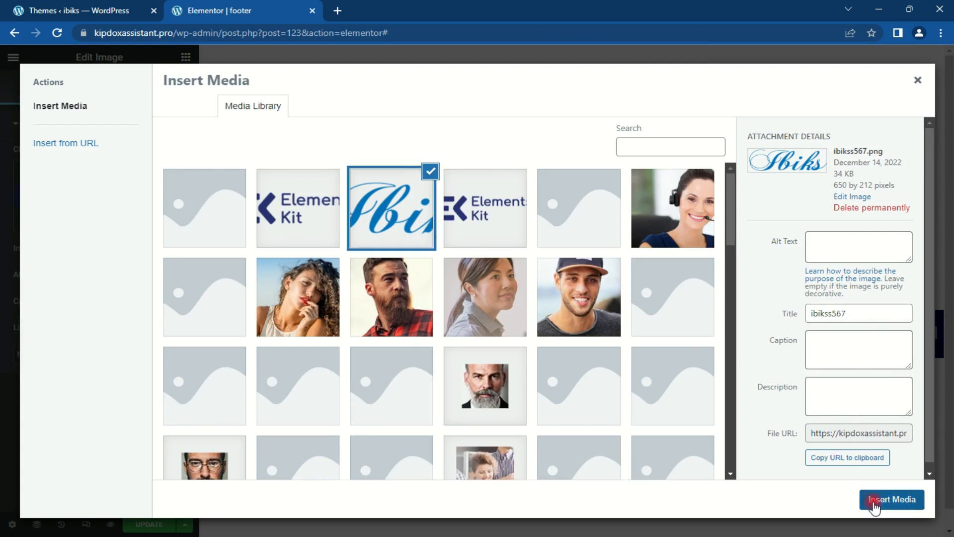
click(875, 501)
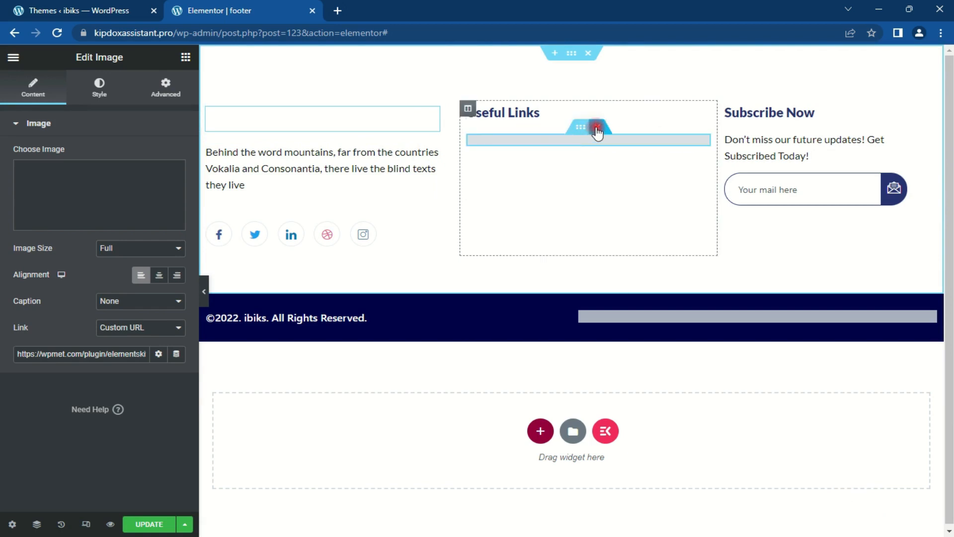
click(597, 126)
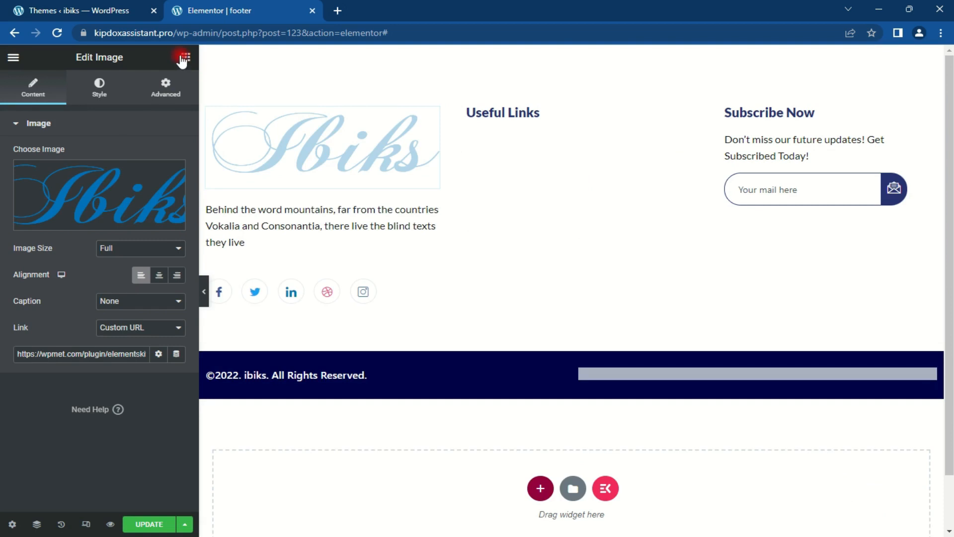
Step: Add a vertically laid-out Nav Menu widget to the Useful Links column
click(194, 57)
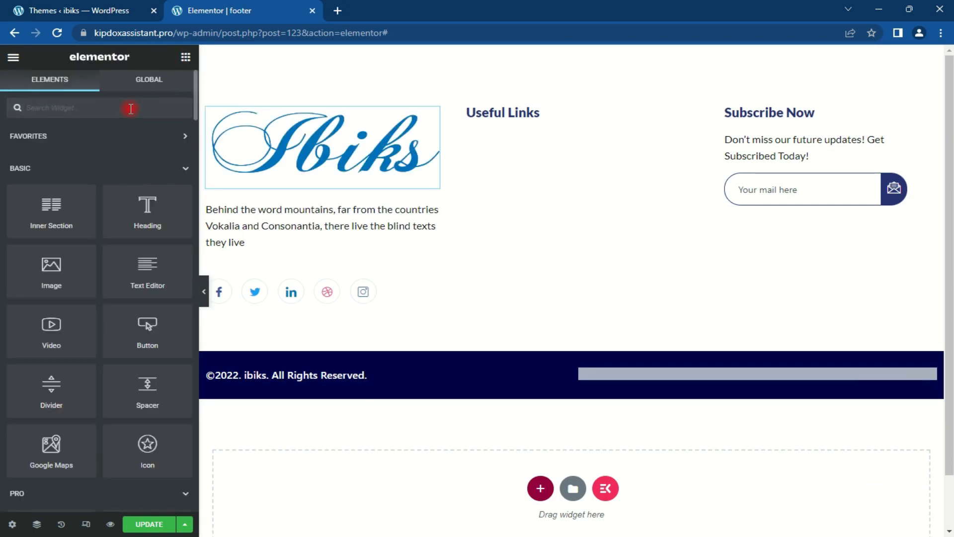
text(nav)
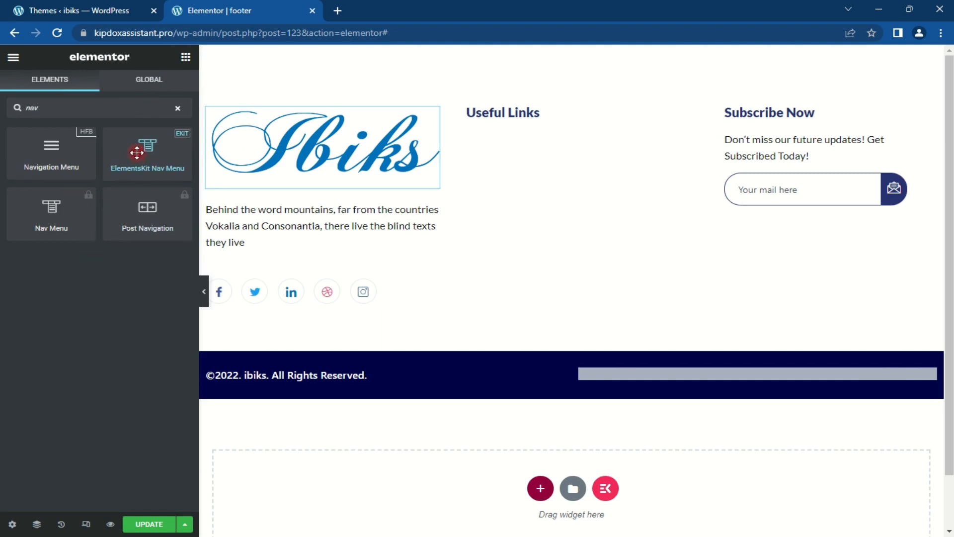
drag(52, 148, 508, 123)
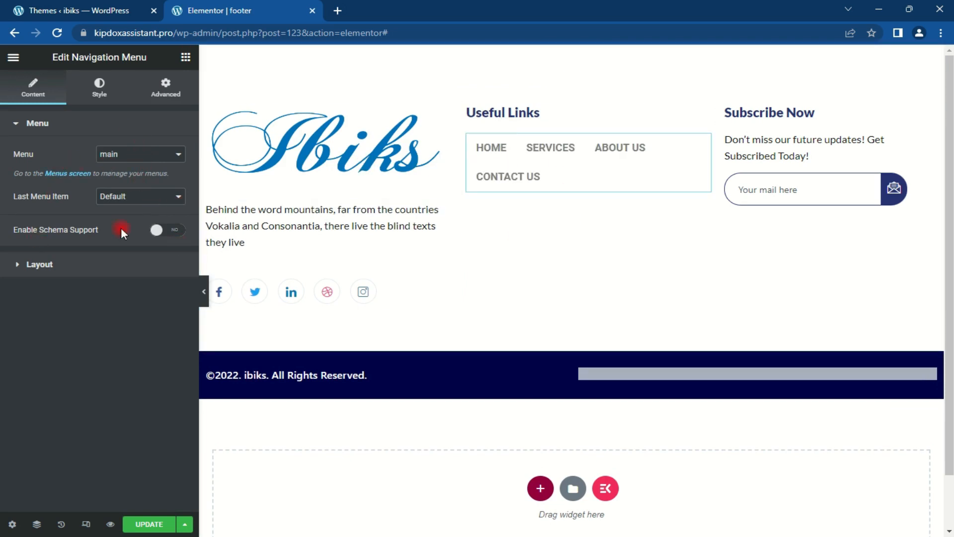
click(101, 266)
click(178, 185)
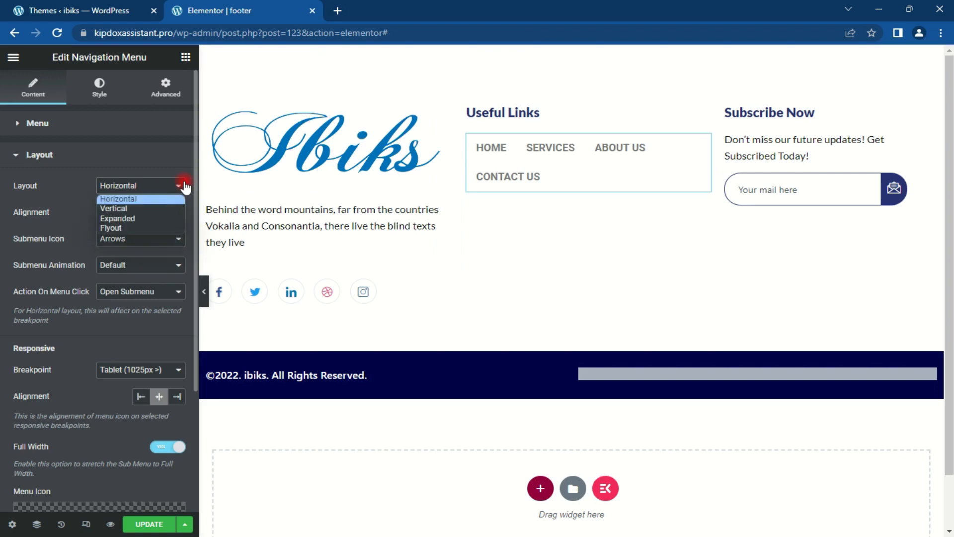
click(147, 210)
click(65, 155)
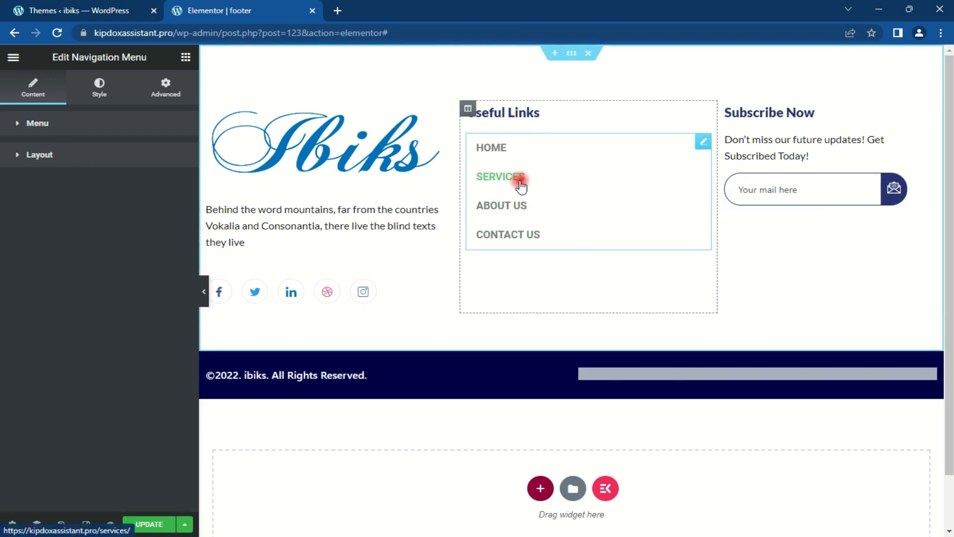
Step: Duplicate the Useful Links column and begin retitling its heading to FastLink
click(469, 108)
right_click(470, 108)
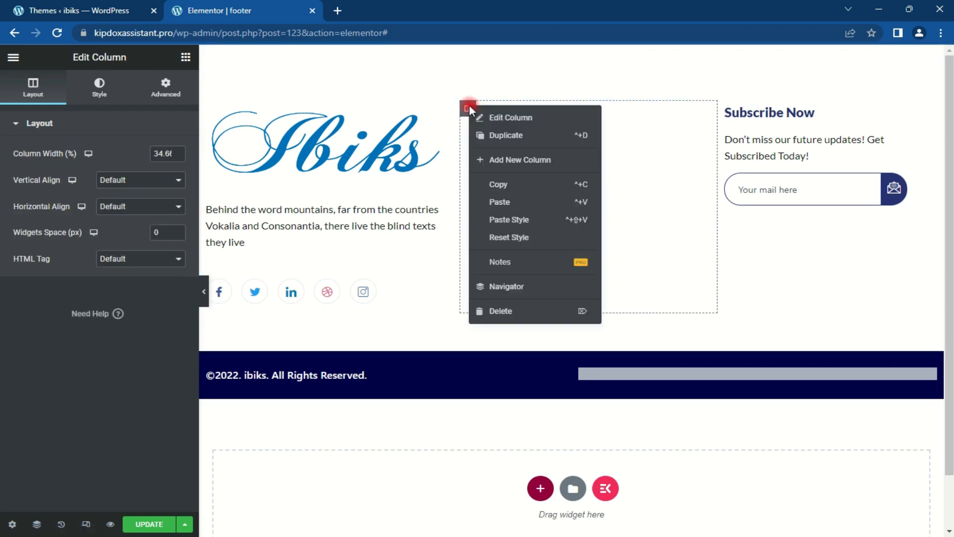
click(517, 142)
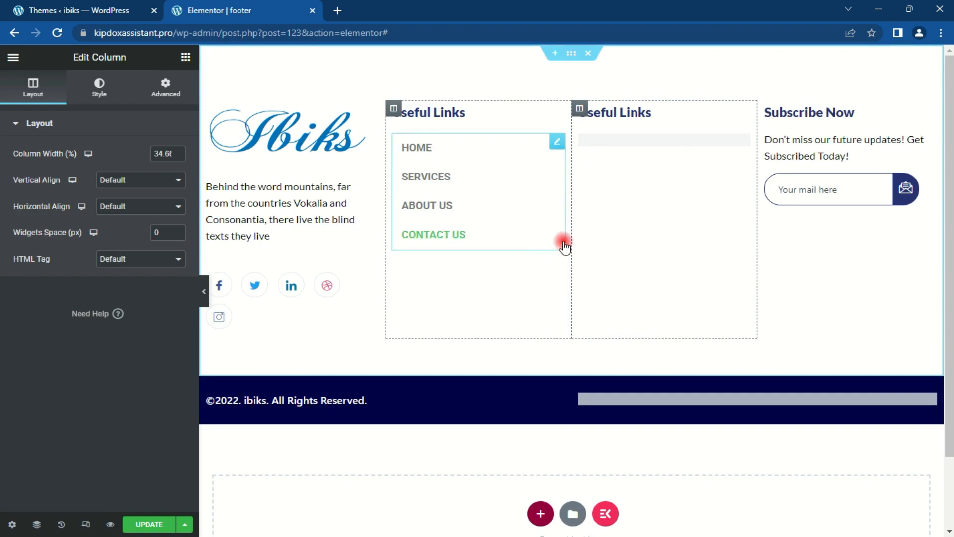
click(453, 113)
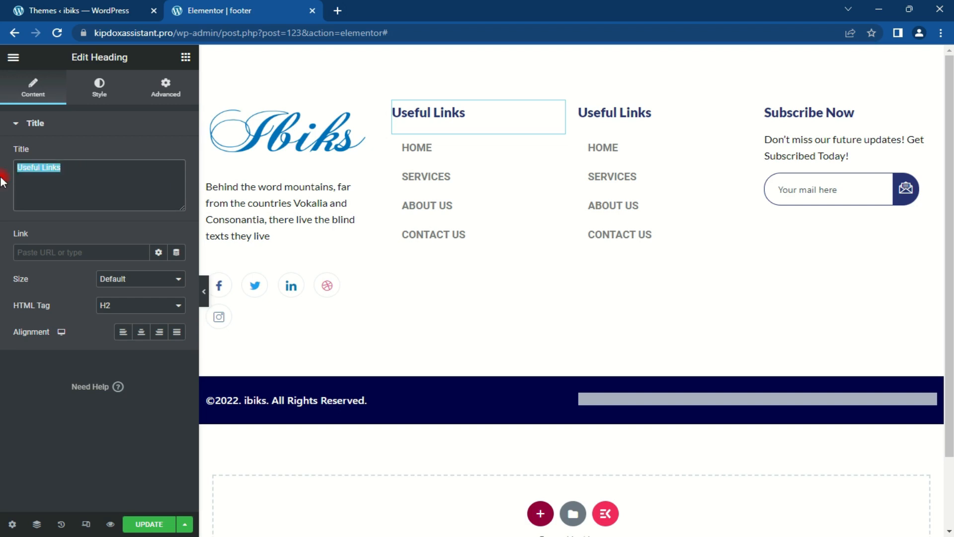
text(FastLink)
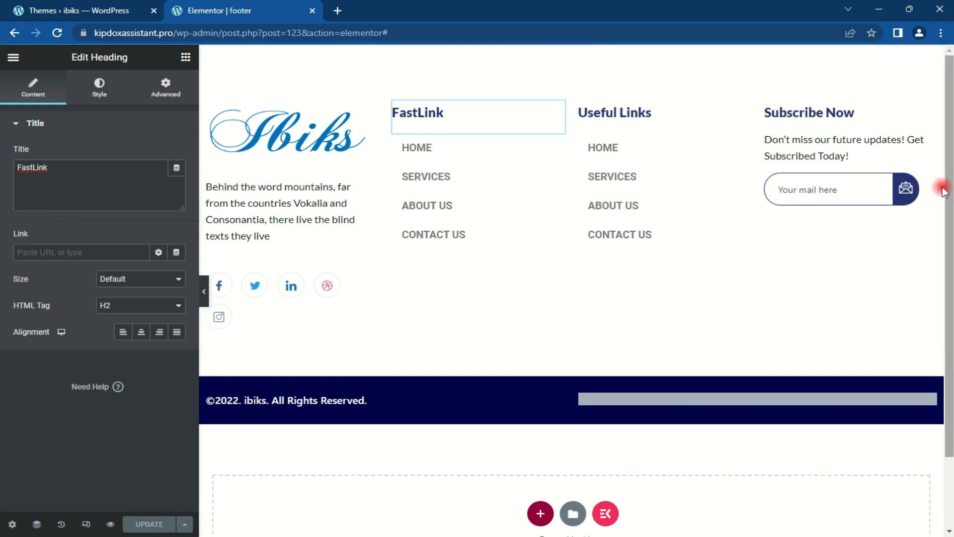
Step: Give the footer section a classic Service_img-7.jpeg background image
click(571, 54)
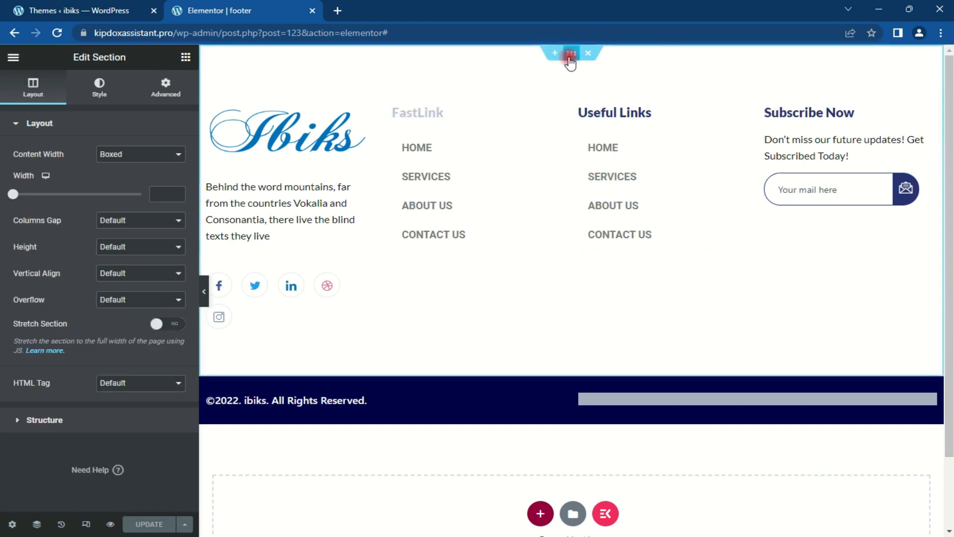
click(99, 82)
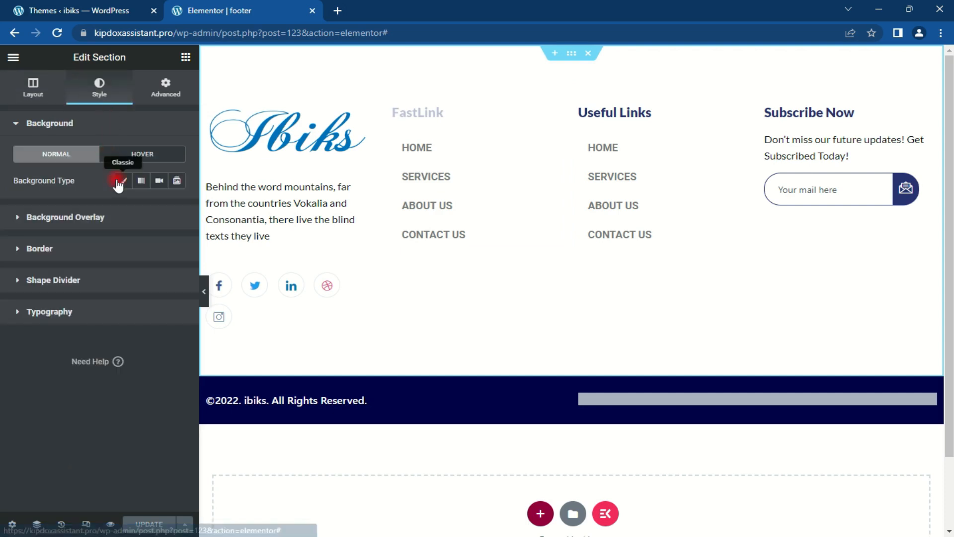
click(123, 181)
click(128, 254)
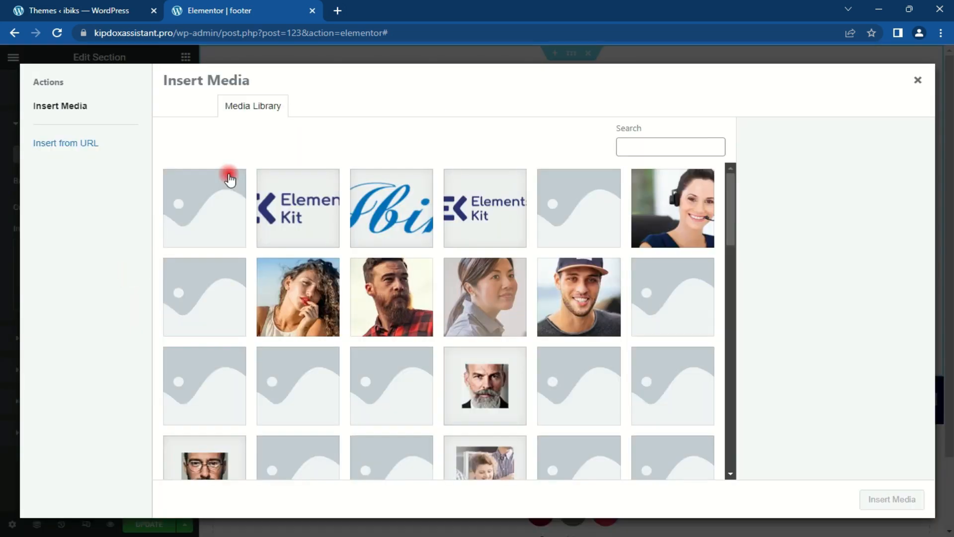
drag(732, 189, 734, 298)
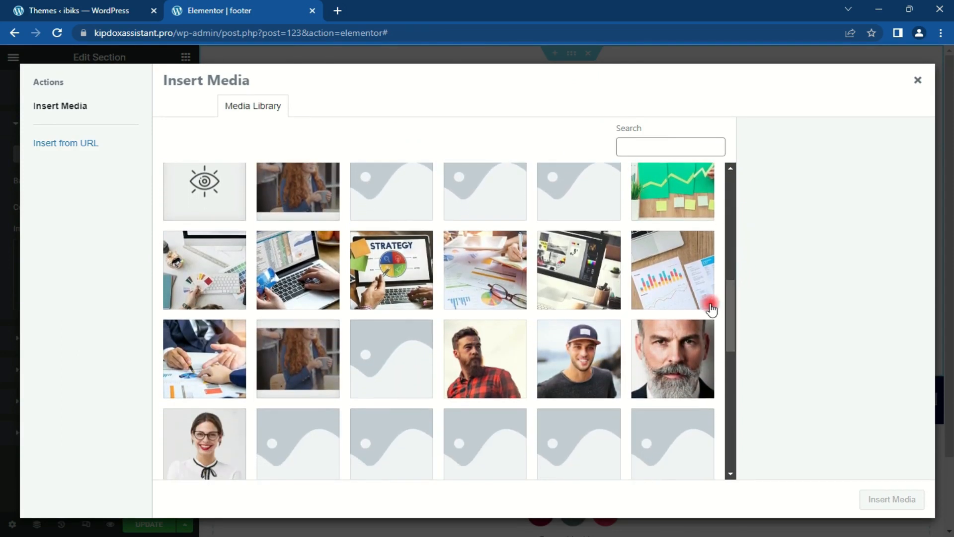
click(189, 268)
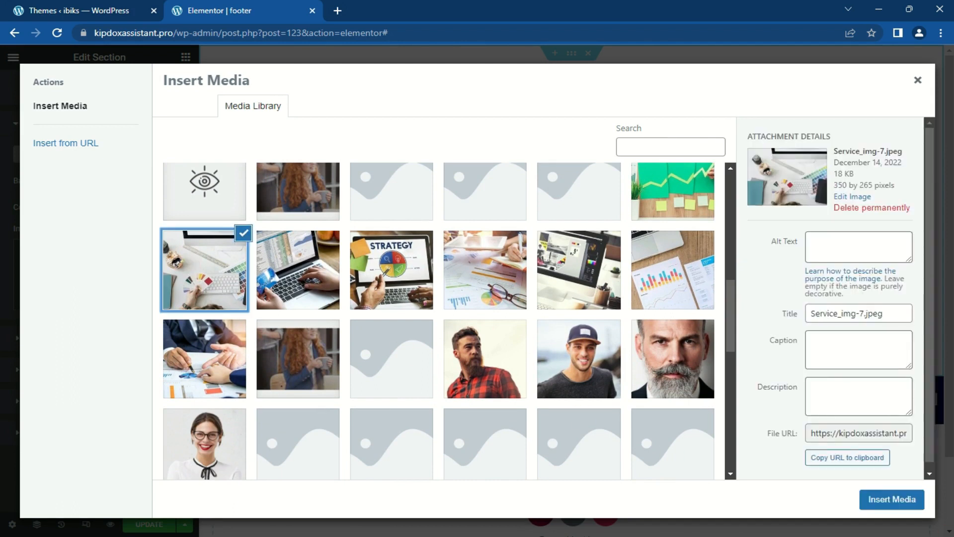
click(901, 501)
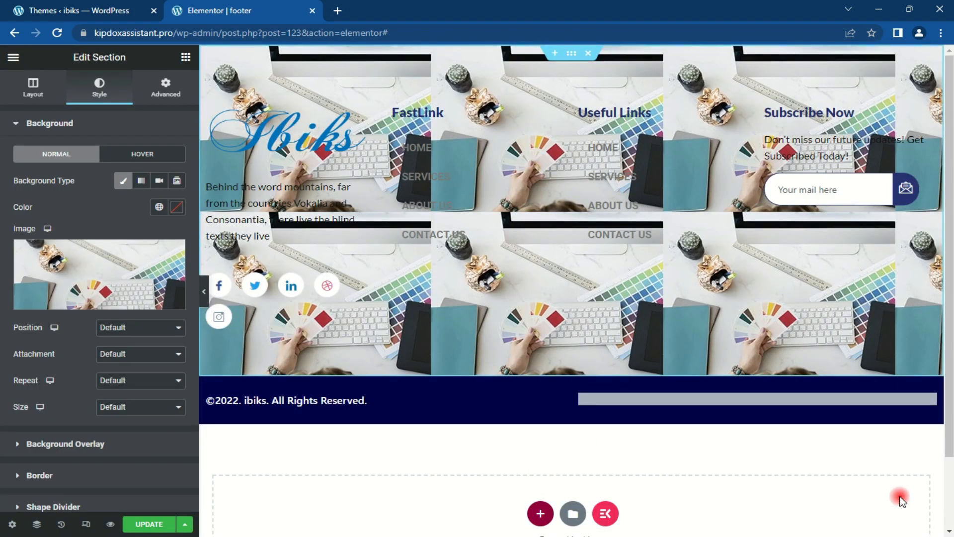
Step: Set the background image to Center Center position, Cover size and No-repeat
click(139, 328)
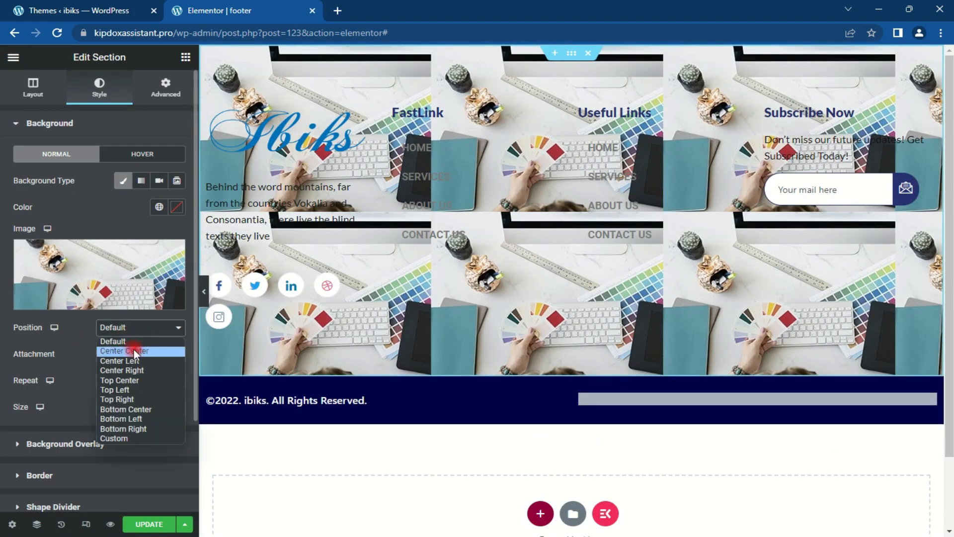
click(133, 350)
click(142, 406)
click(140, 441)
click(141, 381)
click(140, 404)
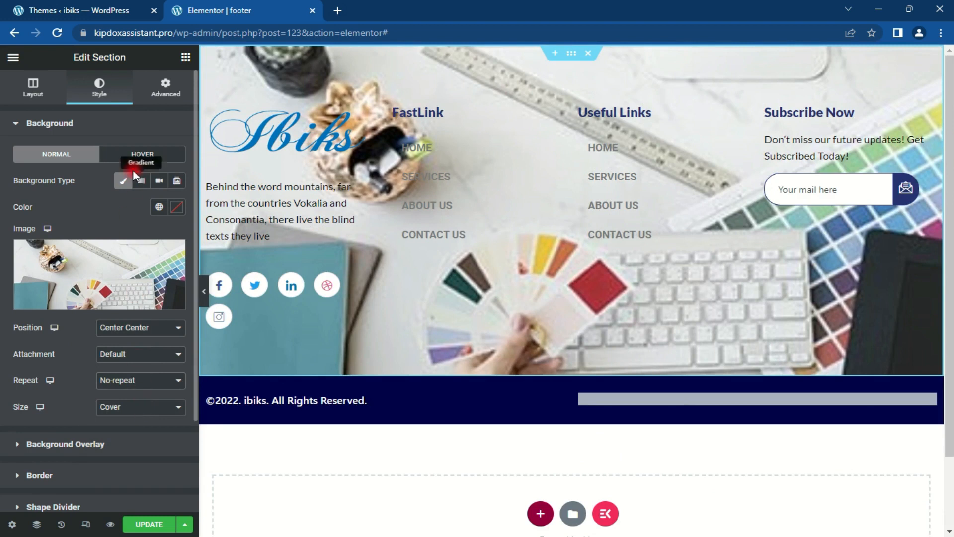
click(91, 128)
Step: Add a white classic background overlay at 0.95 opacity and save the footer
click(98, 155)
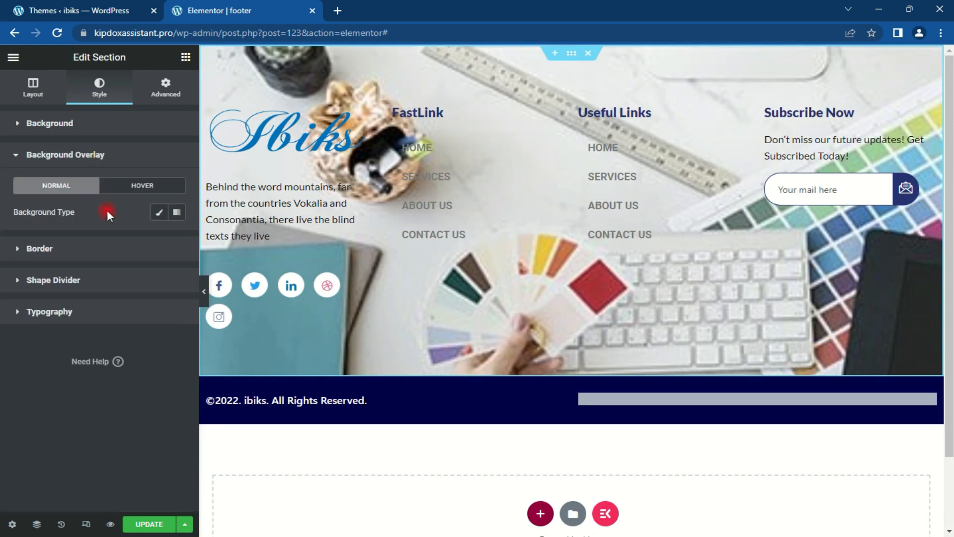
click(159, 212)
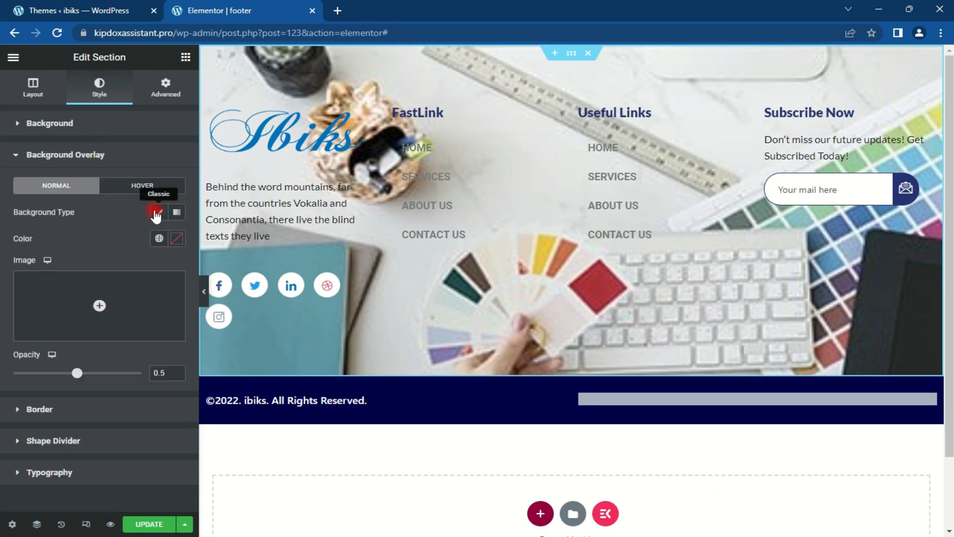
click(176, 239)
drag(155, 303, 5, 298)
click(178, 239)
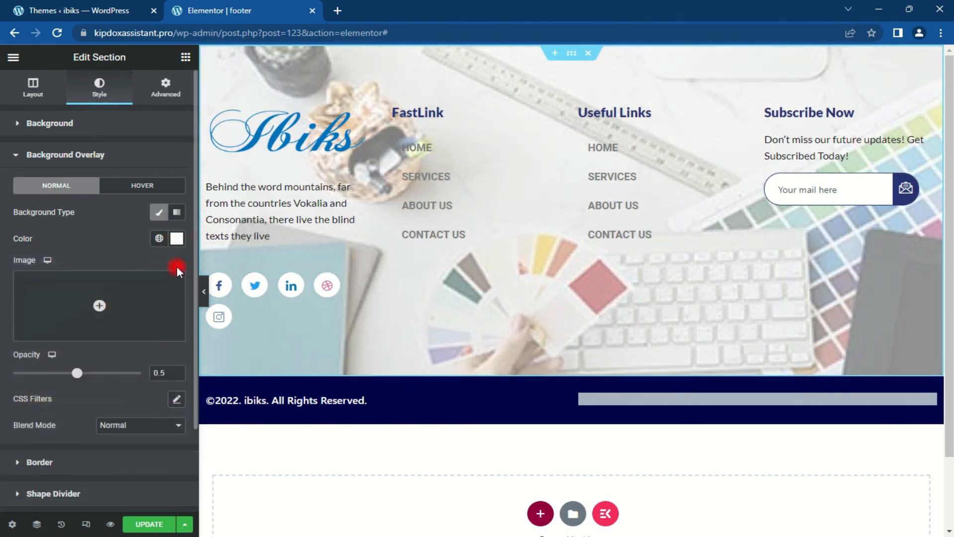
drag(81, 376, 131, 380)
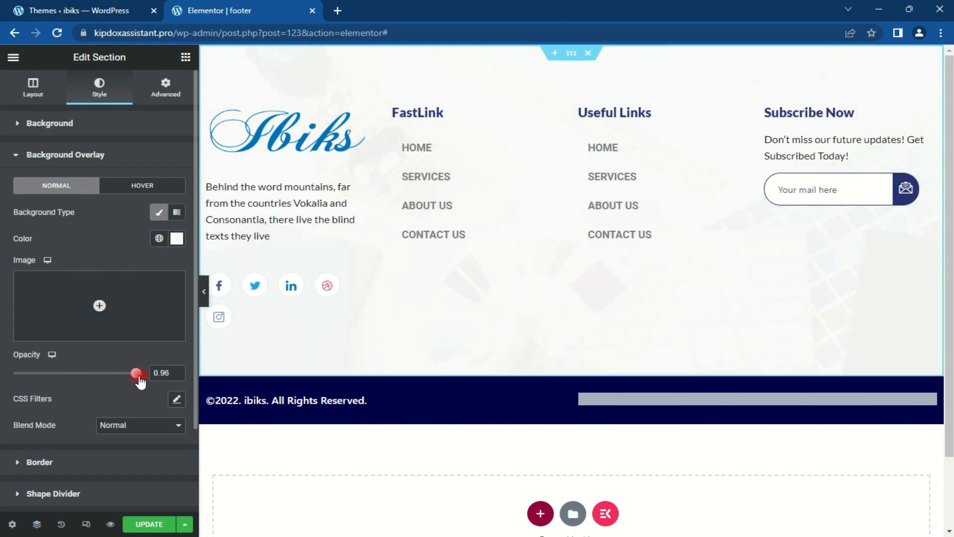
drag(140, 381, 137, 382)
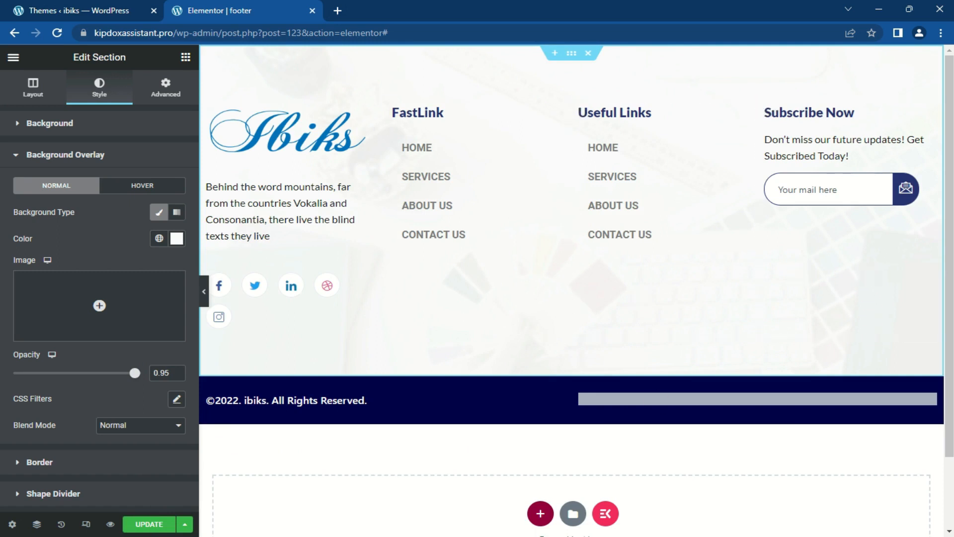
click(145, 527)
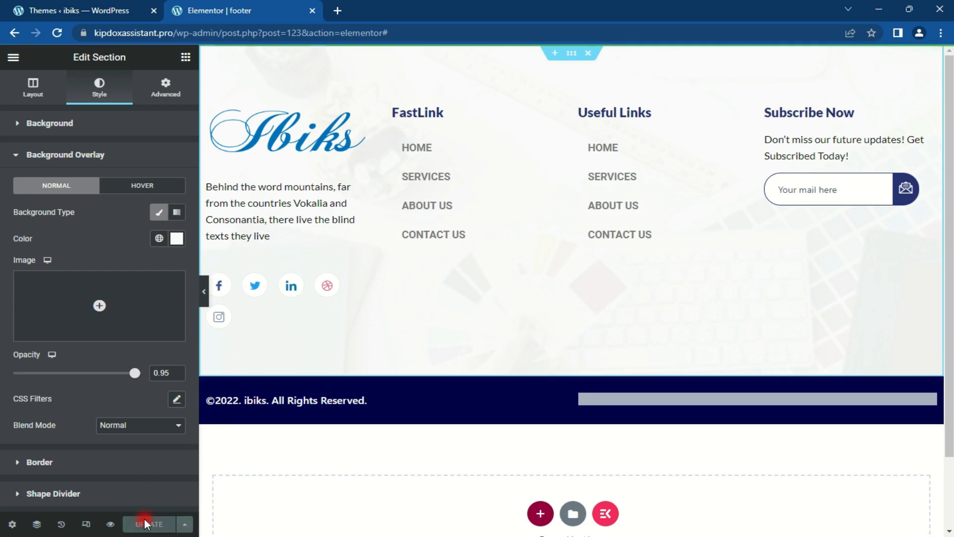
click(118, 4)
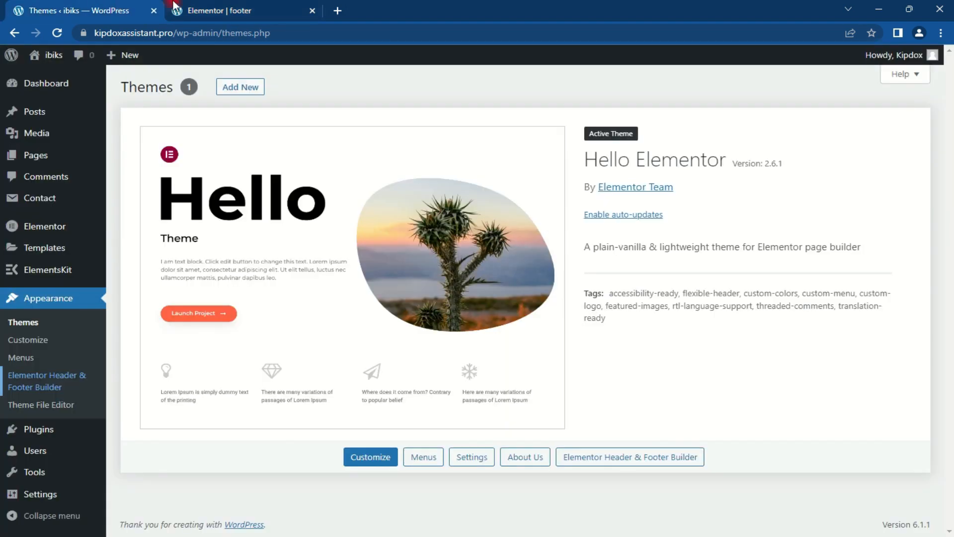
Step: Open the live ibiks site in a new browser tab from the admin bar's Visit Site link
mouse_move(52, 58)
right_click(45, 77)
click(74, 88)
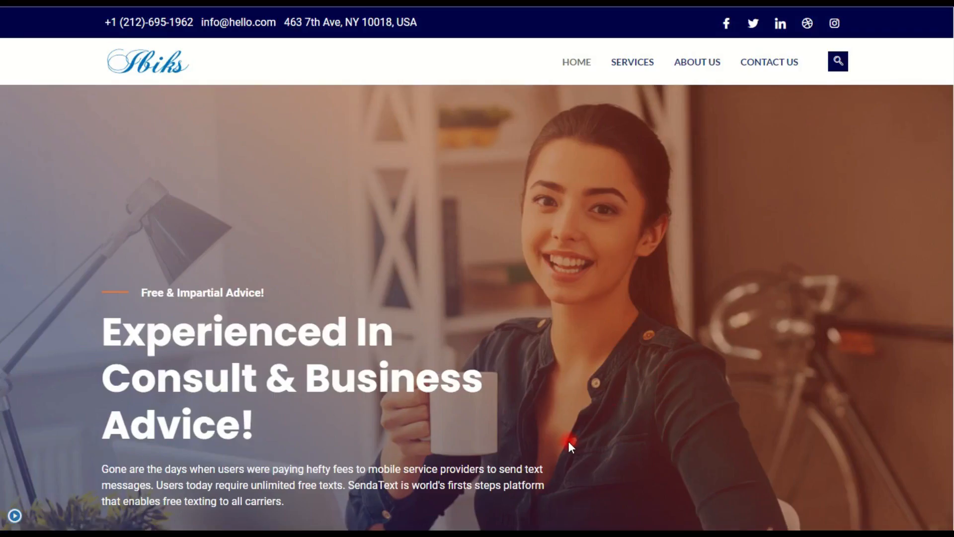
Step: Scroll down the homepage to the new faded-background Ibiks footer, then back up
scroll(828, 214, down, 5)
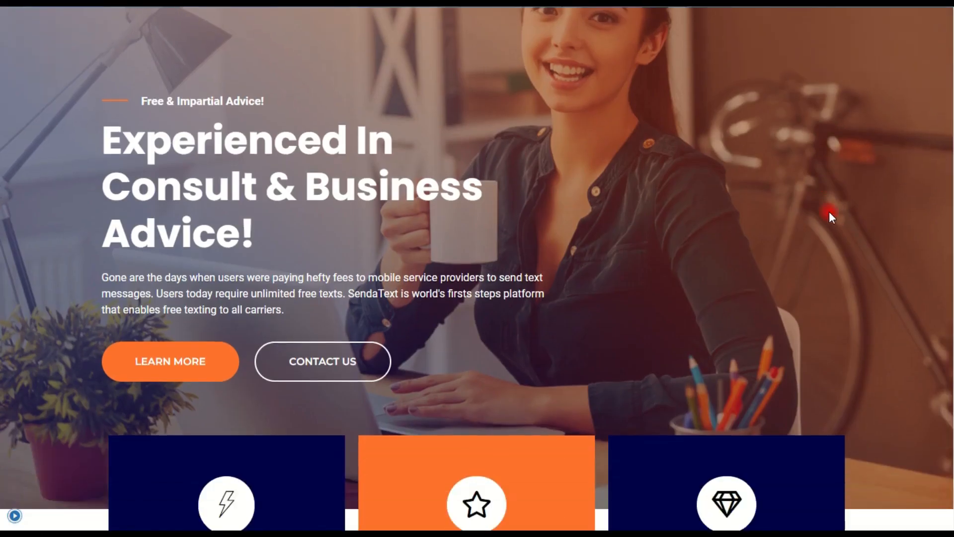
scroll(829, 208, down, 10)
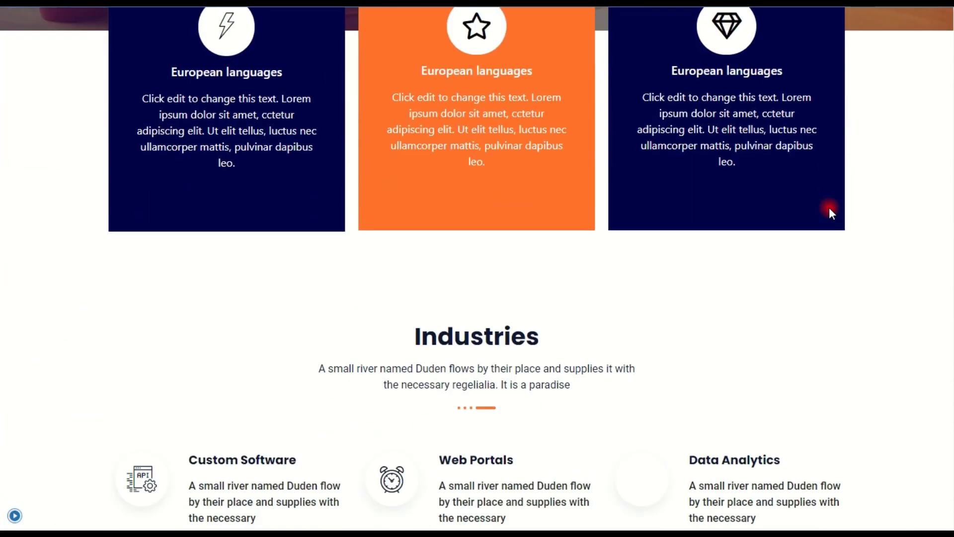
scroll(829, 209, down, 11)
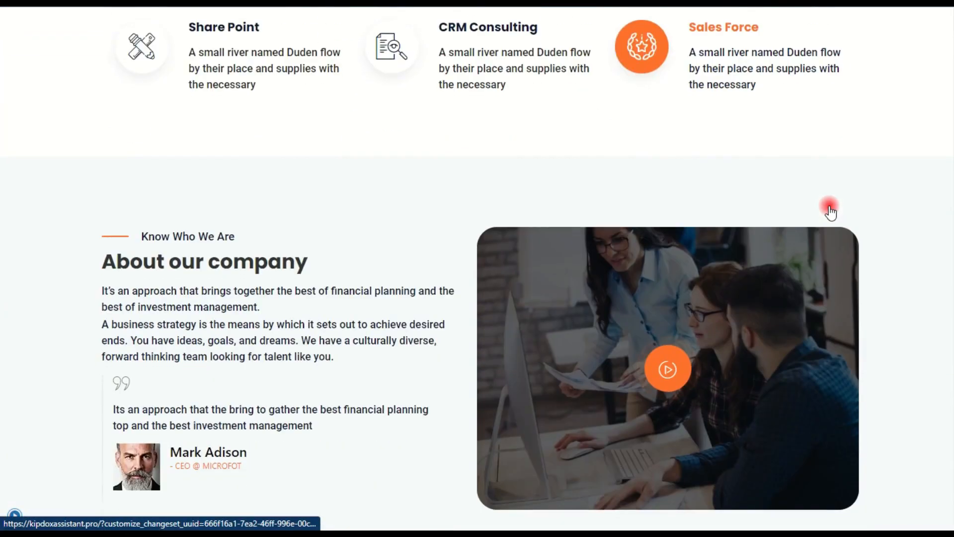
scroll(830, 211, down, 10)
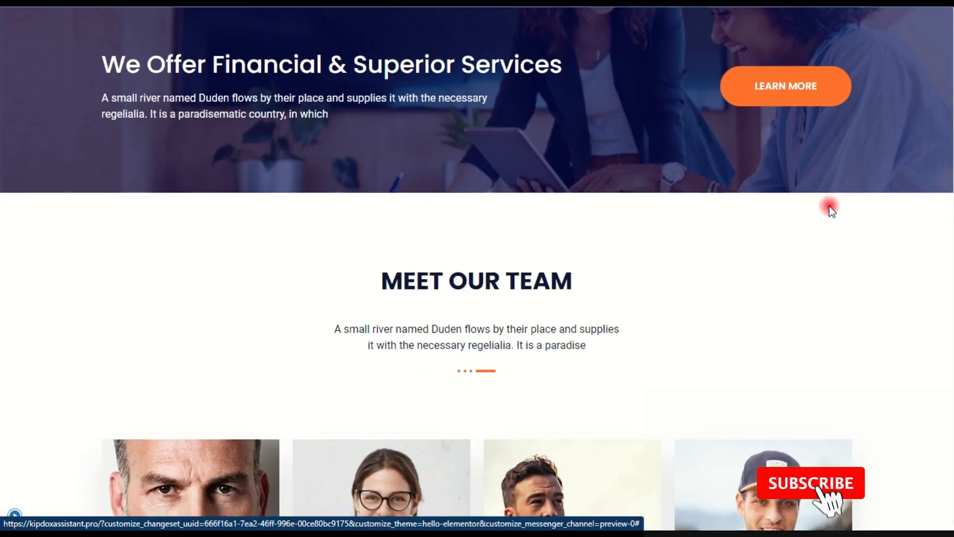
scroll(831, 209, down, 9)
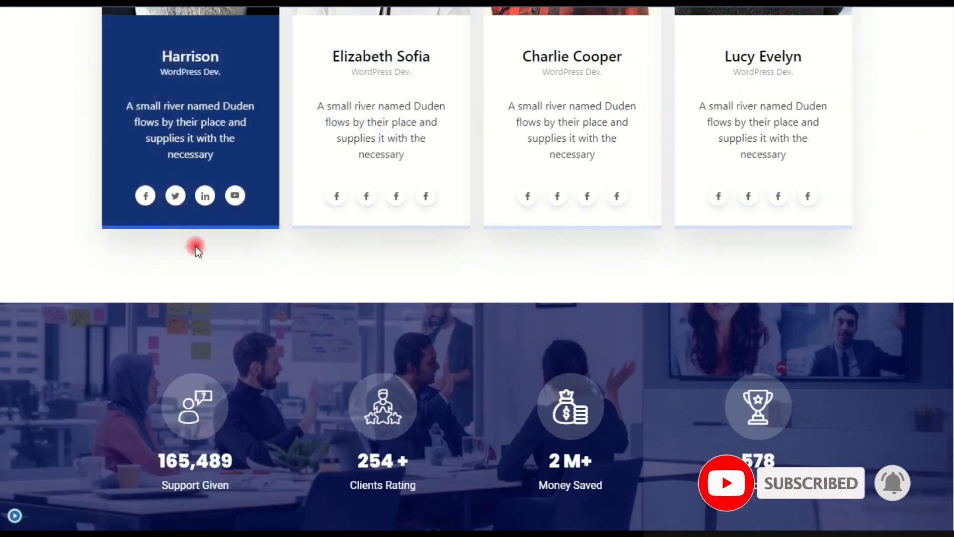
scroll(711, 258, down, 10)
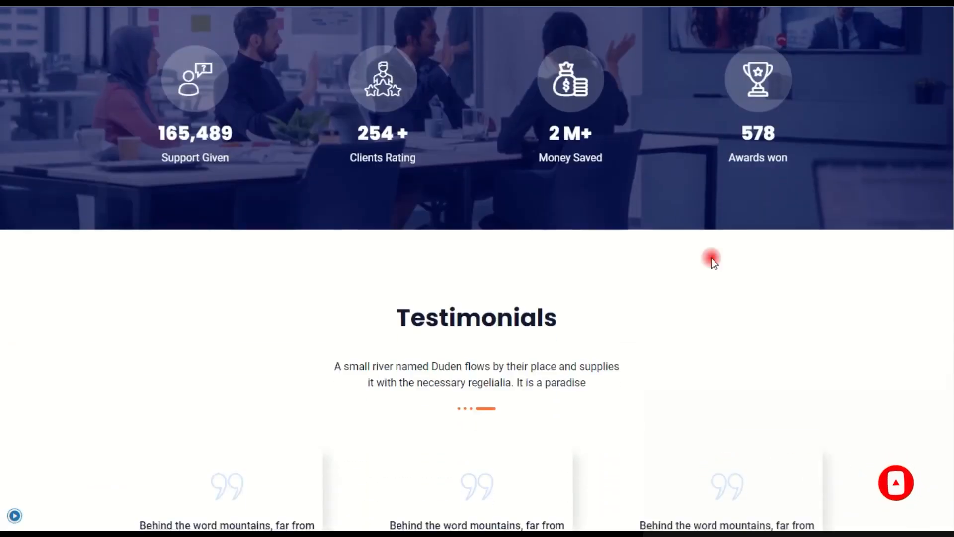
scroll(711, 258, down, 13)
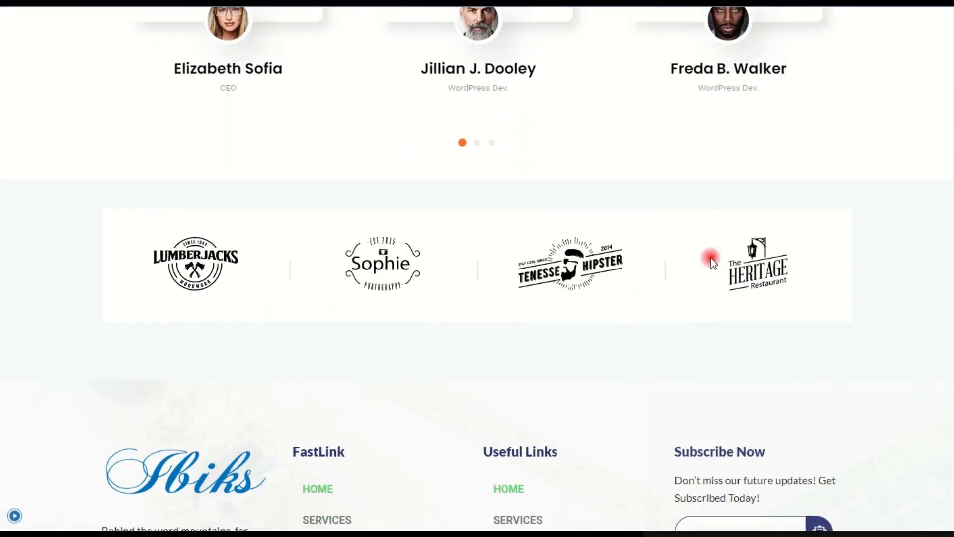
scroll(710, 258, down, 2)
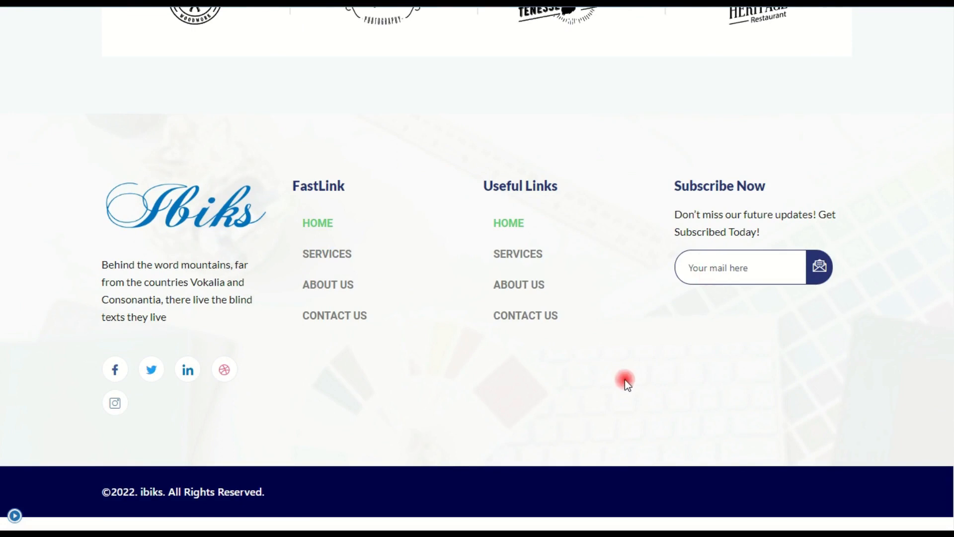
scroll(624, 379, up, 14)
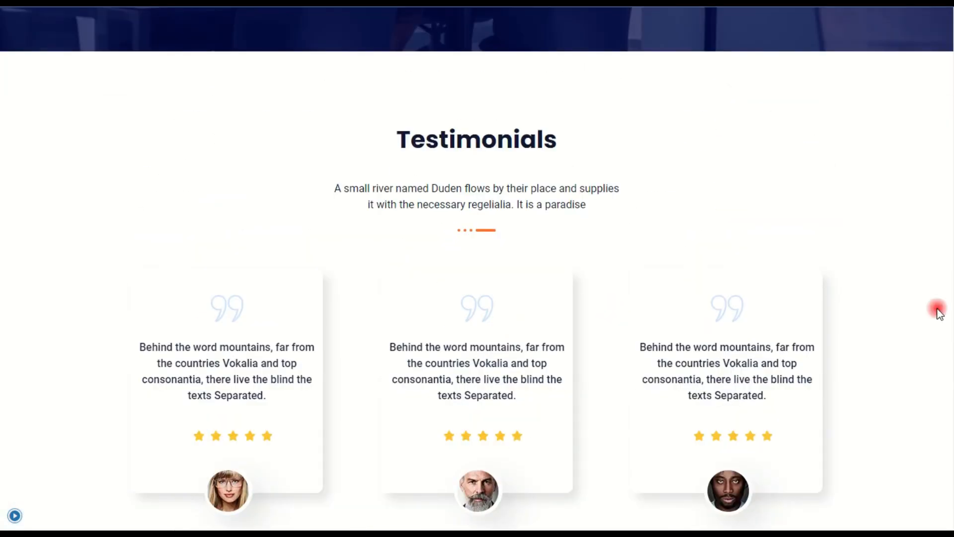
scroll(888, 366, up, 11)
scroll(477, 268, up, 12)
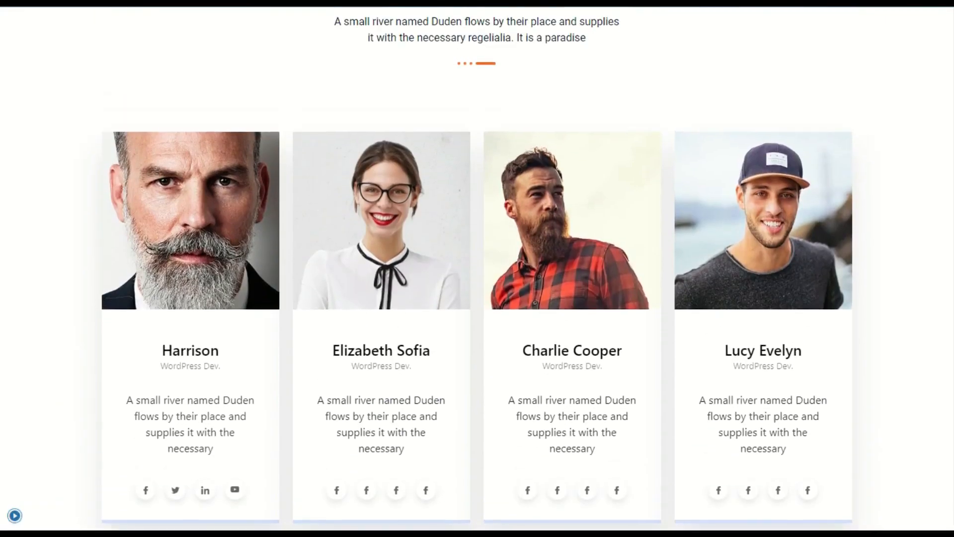
scroll(477, 269, up, 15)
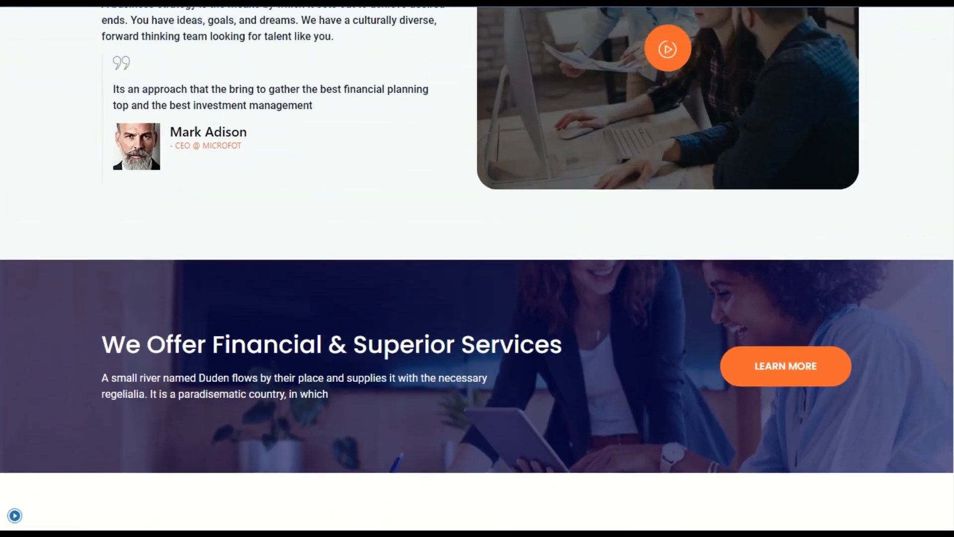
scroll(477, 268, up, 10)
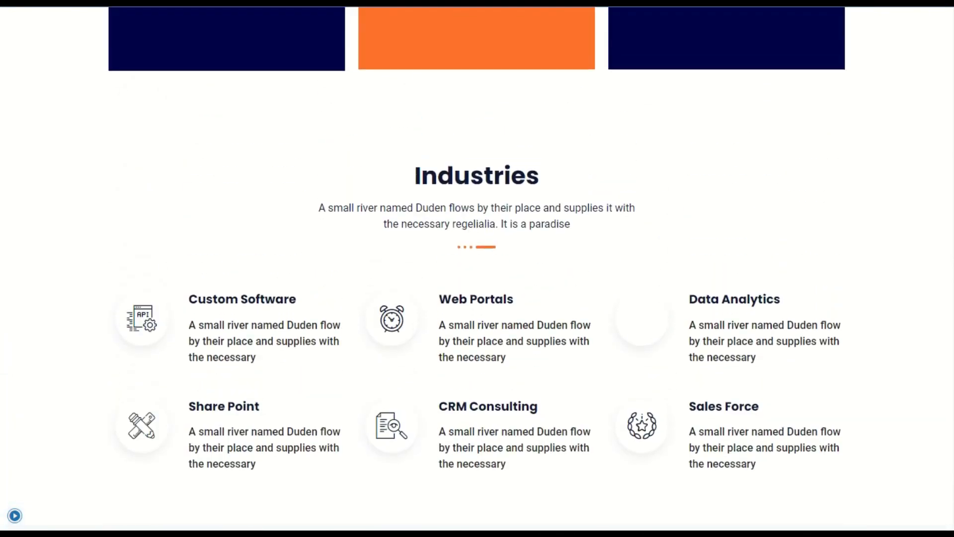
scroll(477, 268, up, 3)
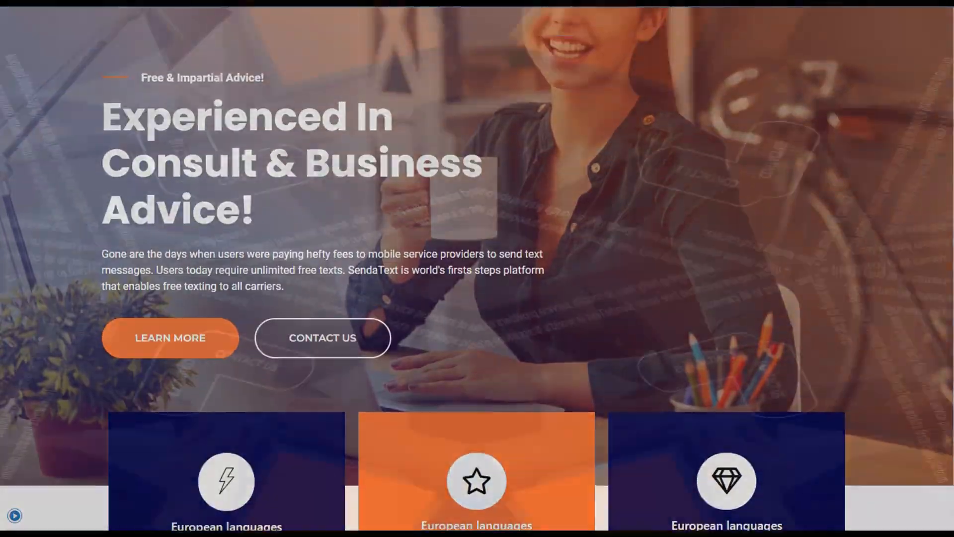